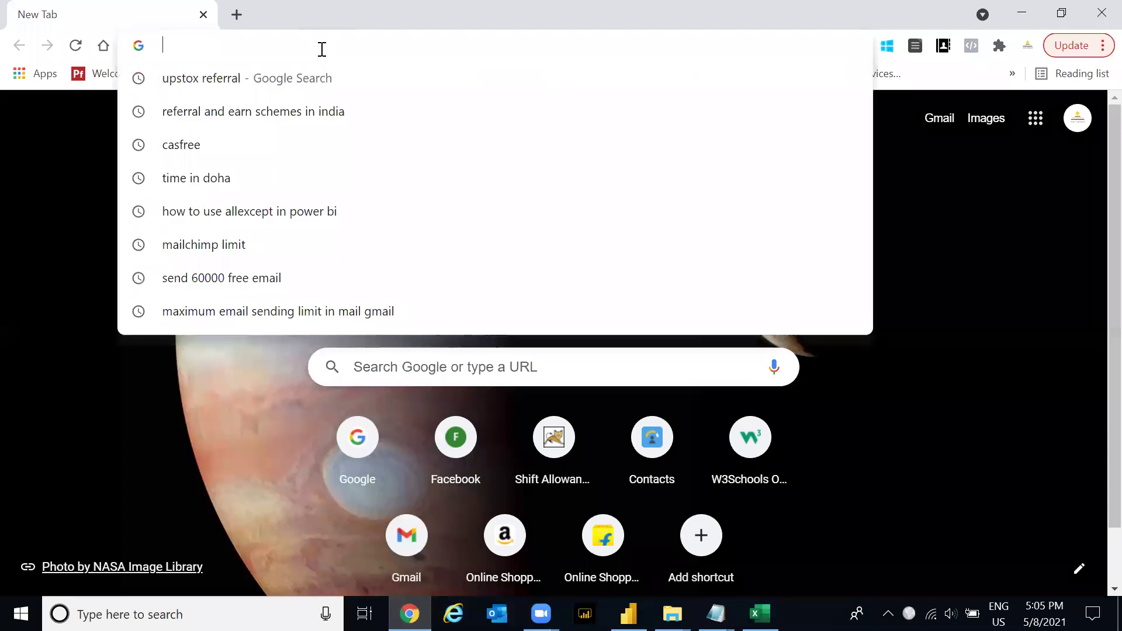
- Search the web for "download power bi desktop"
type("do")
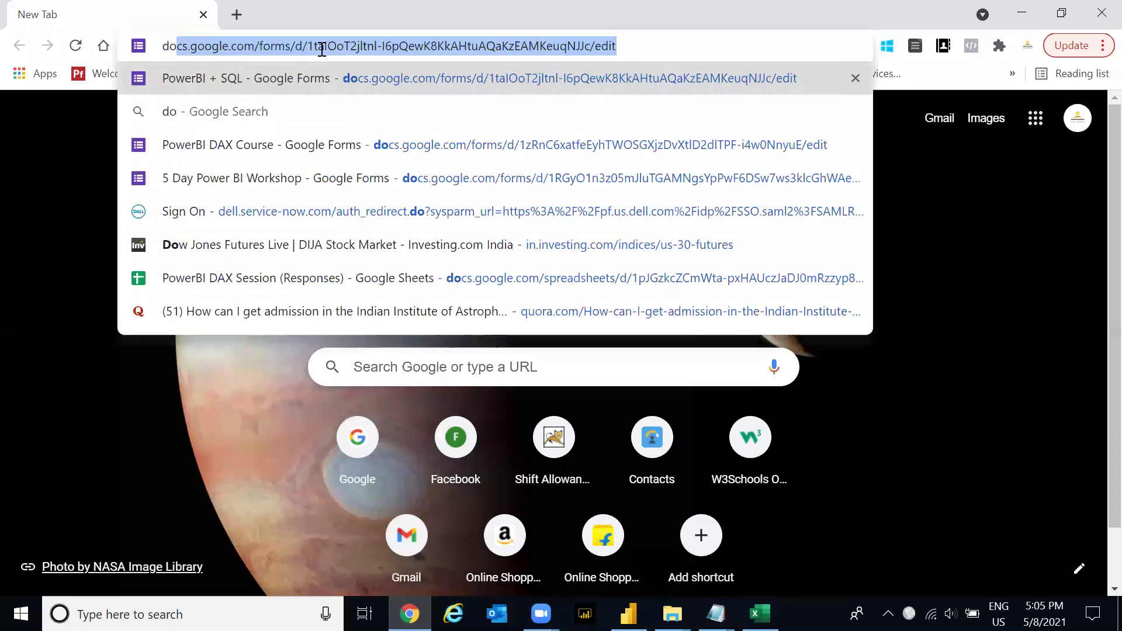
type("wnload power I")
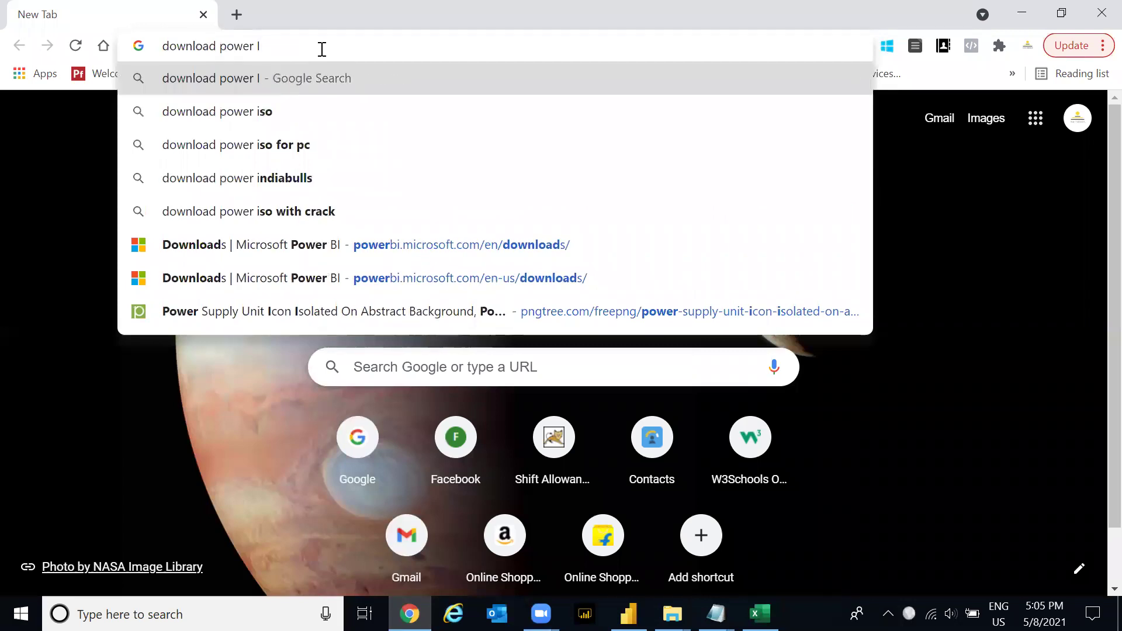
key("BackSpace")
key("Down")
key("Return")
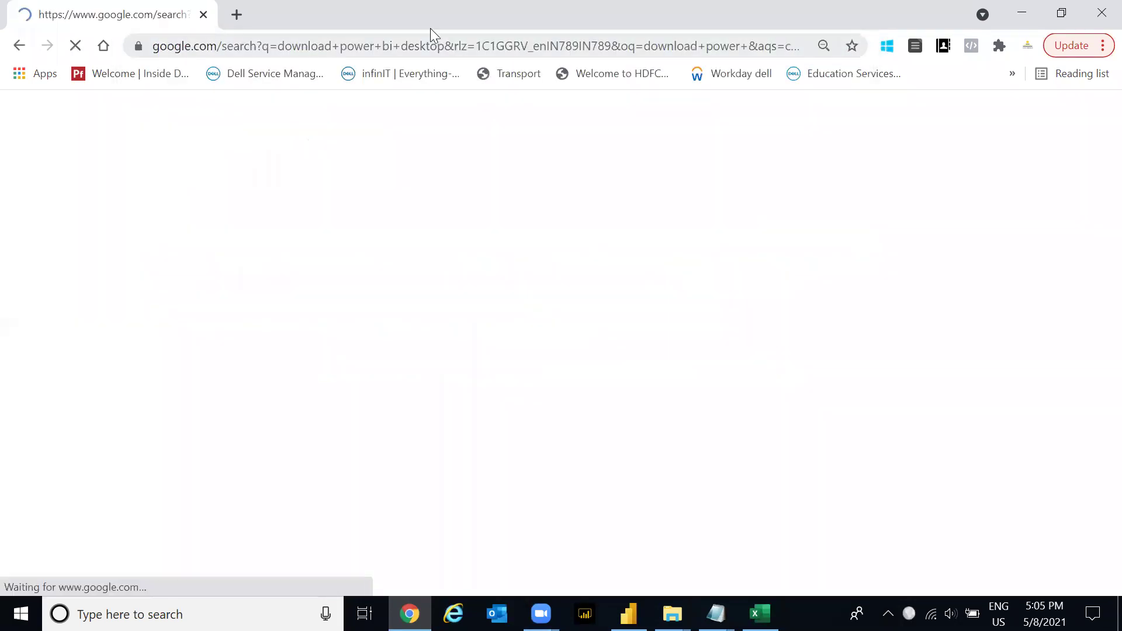
mouse_move(540, 613)
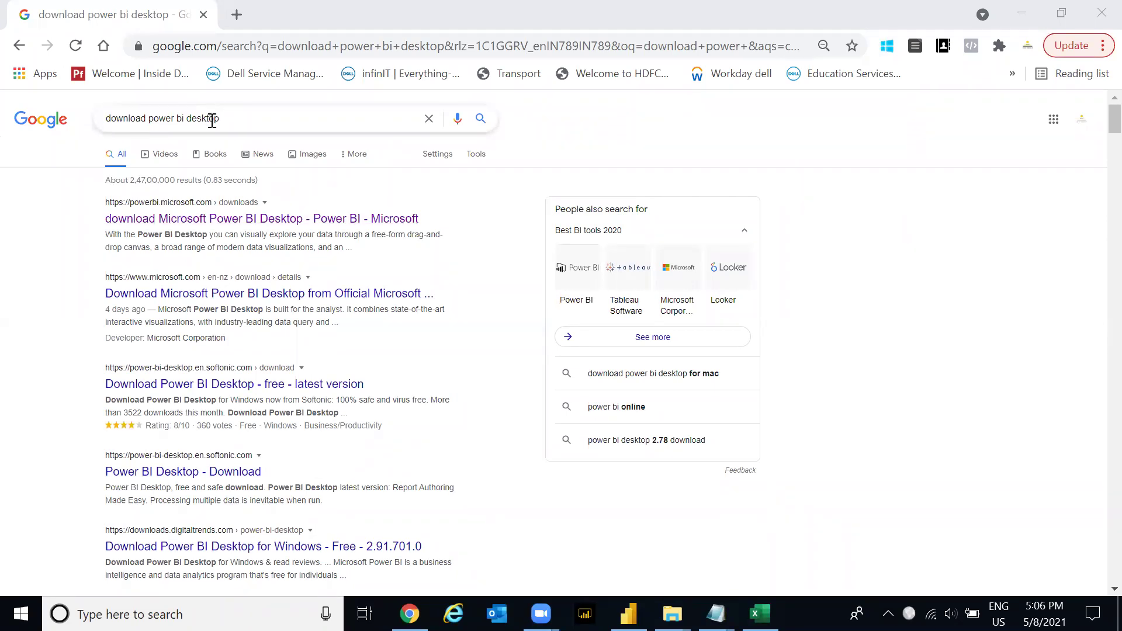
- Open Microsoft's Power BI downloads result in a new tab and find the Microsoft Power BI Desktop download section
right_click(184, 220)
left_click(224, 231)
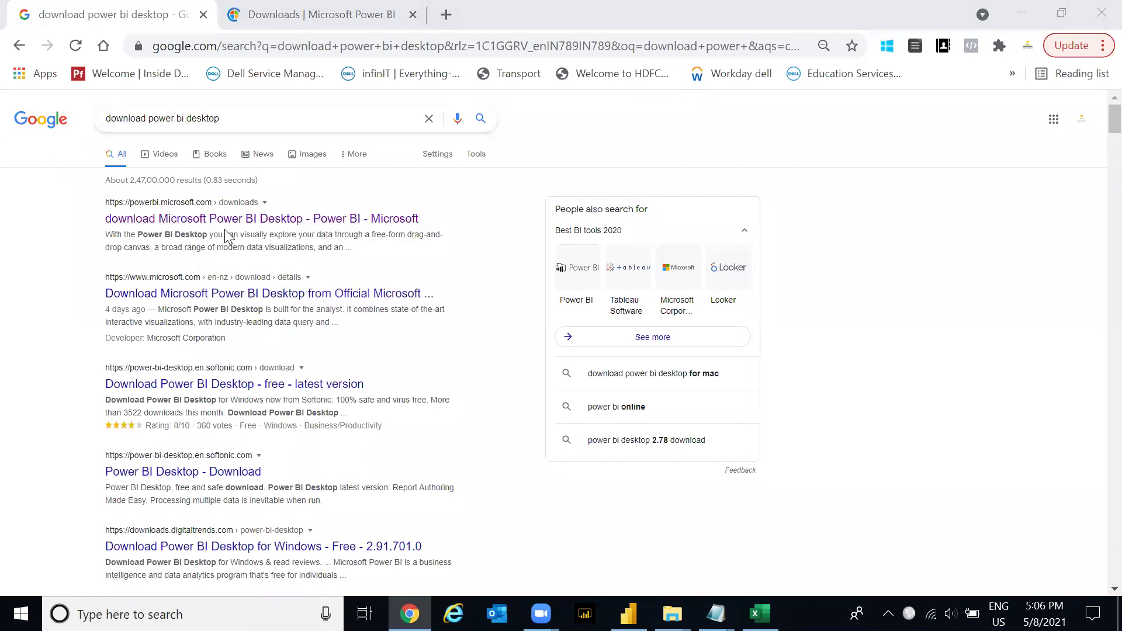
left_click(334, 28)
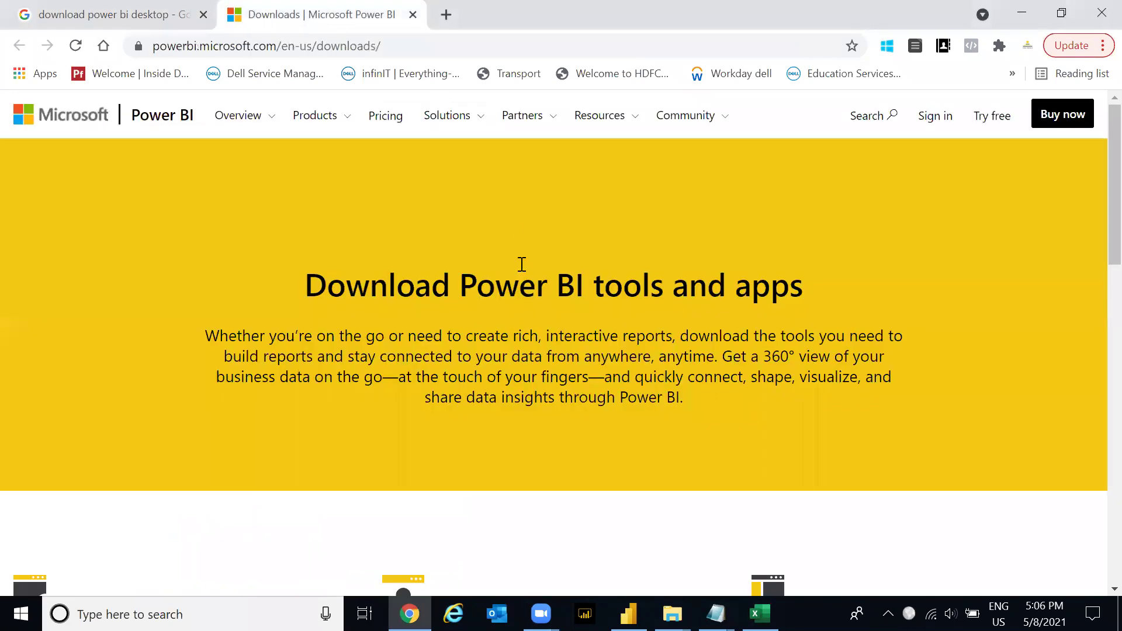
scroll(1096, 193, "down", 5)
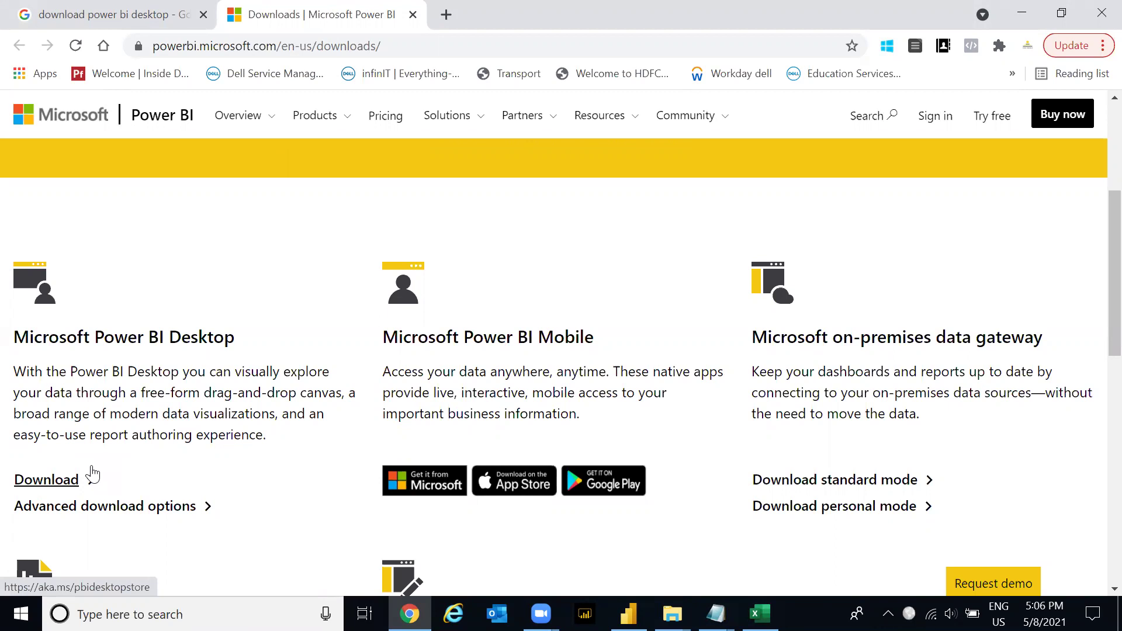
- Search the computer's installed apps for "power BI", then dismiss the search and minimize the browser
key("super+s")
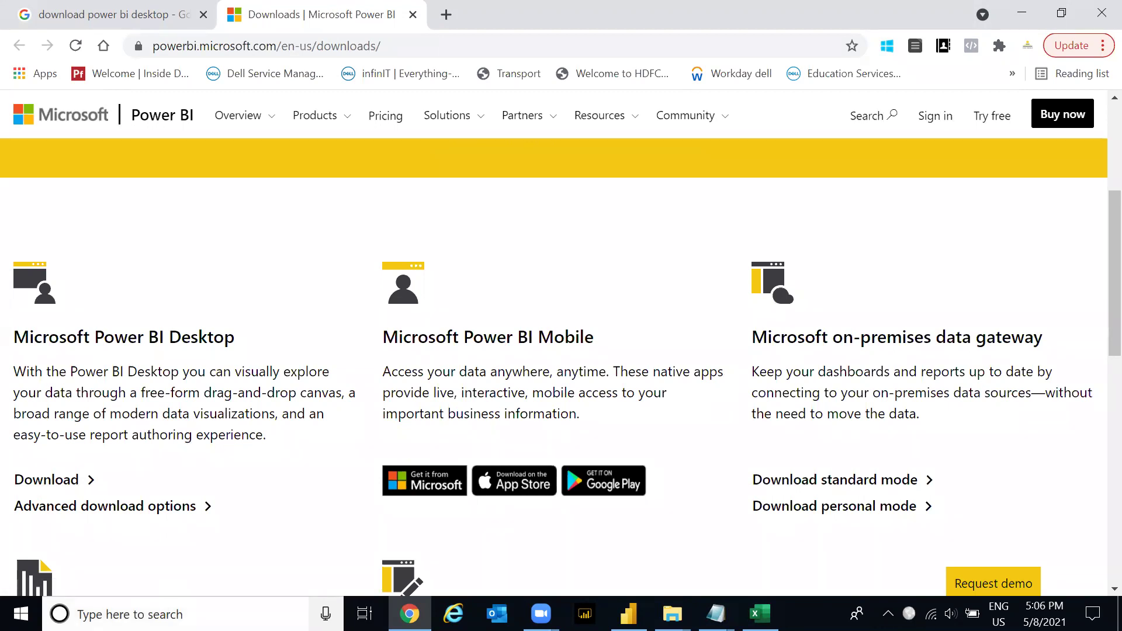
type("power")
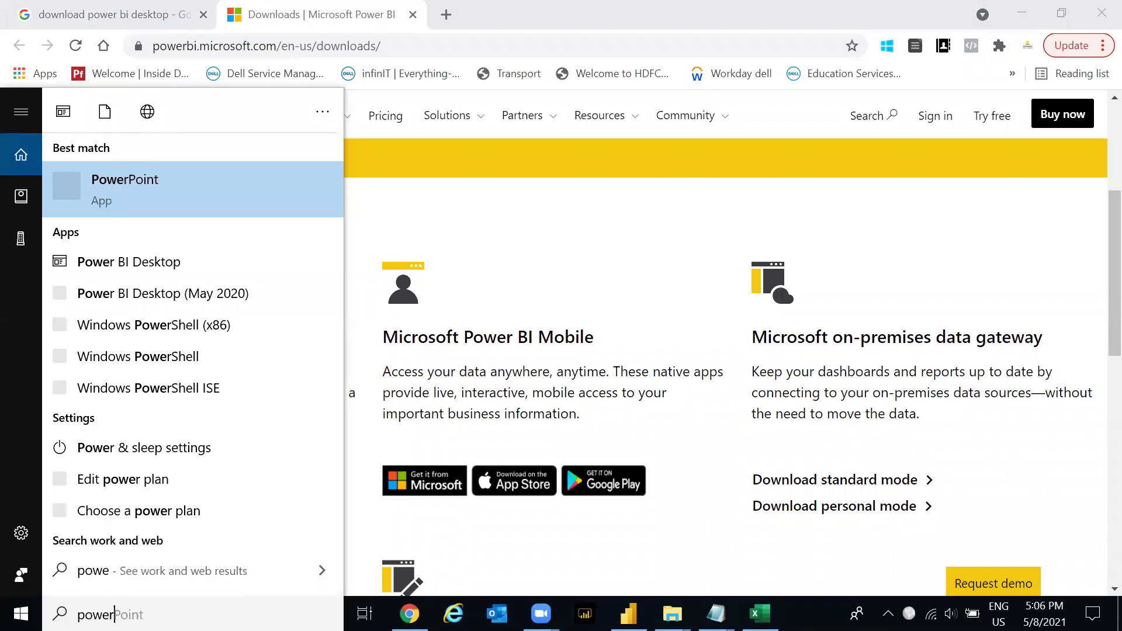
type(" BI")
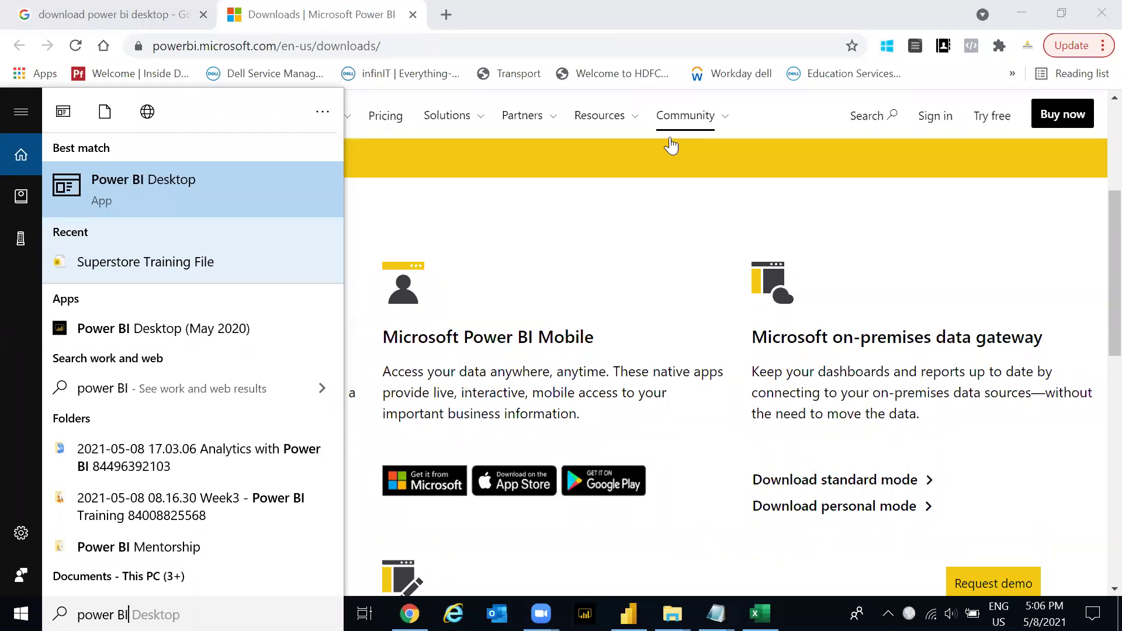
left_click(671, 146)
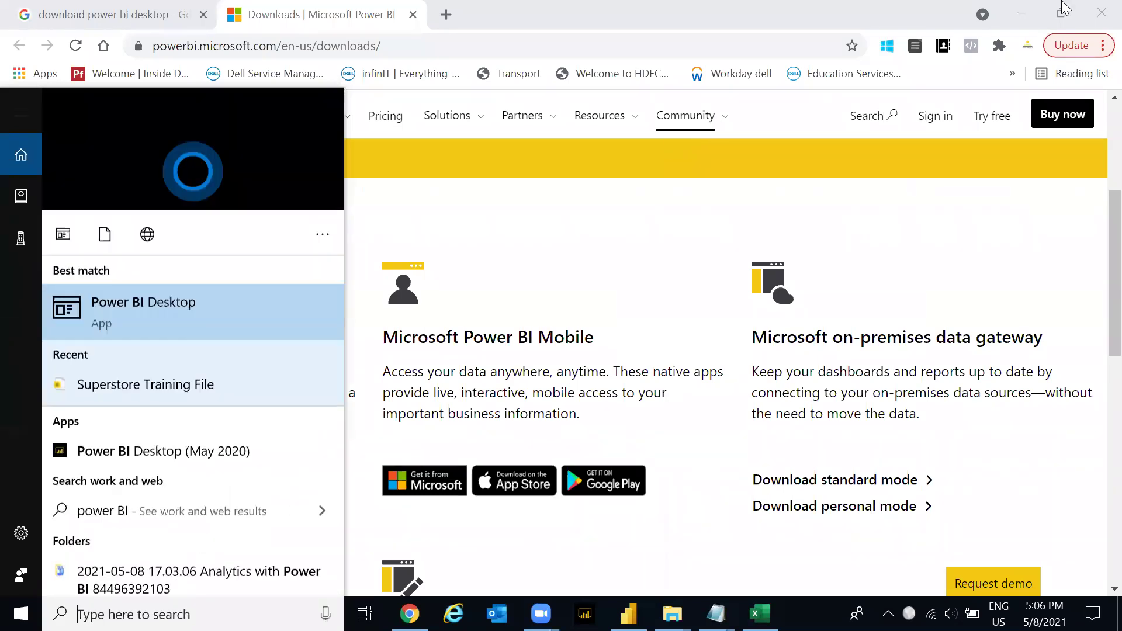
left_click(1024, 8)
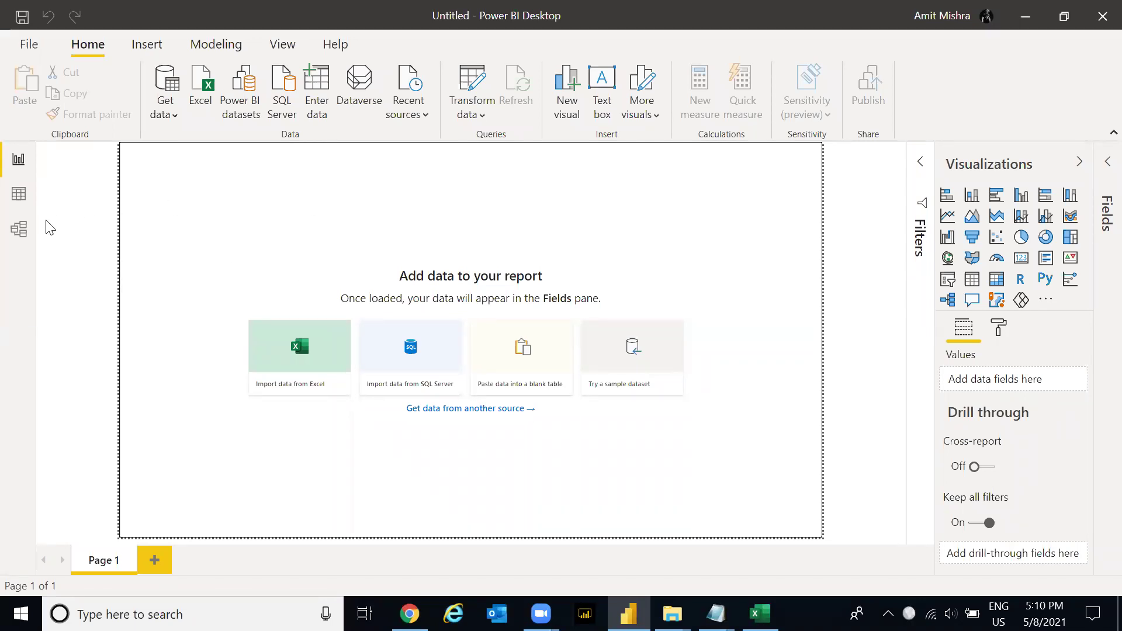
- Look through the empty report's data and model views, dismissing the model view upgrade notice, and return to the report view
left_click(18, 196)
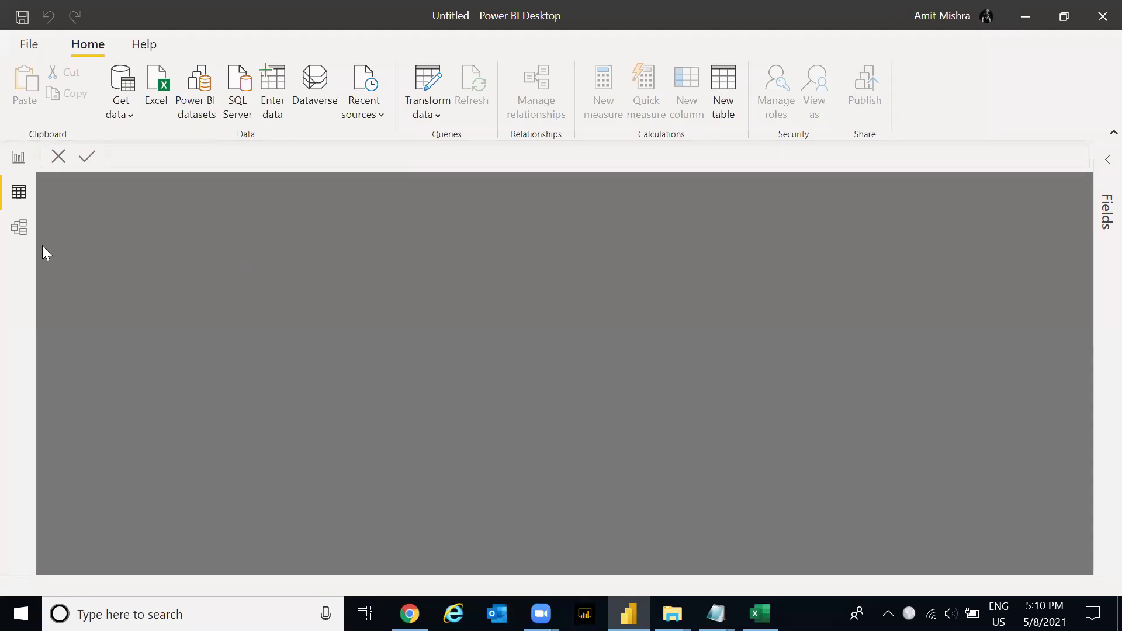
left_click(24, 235)
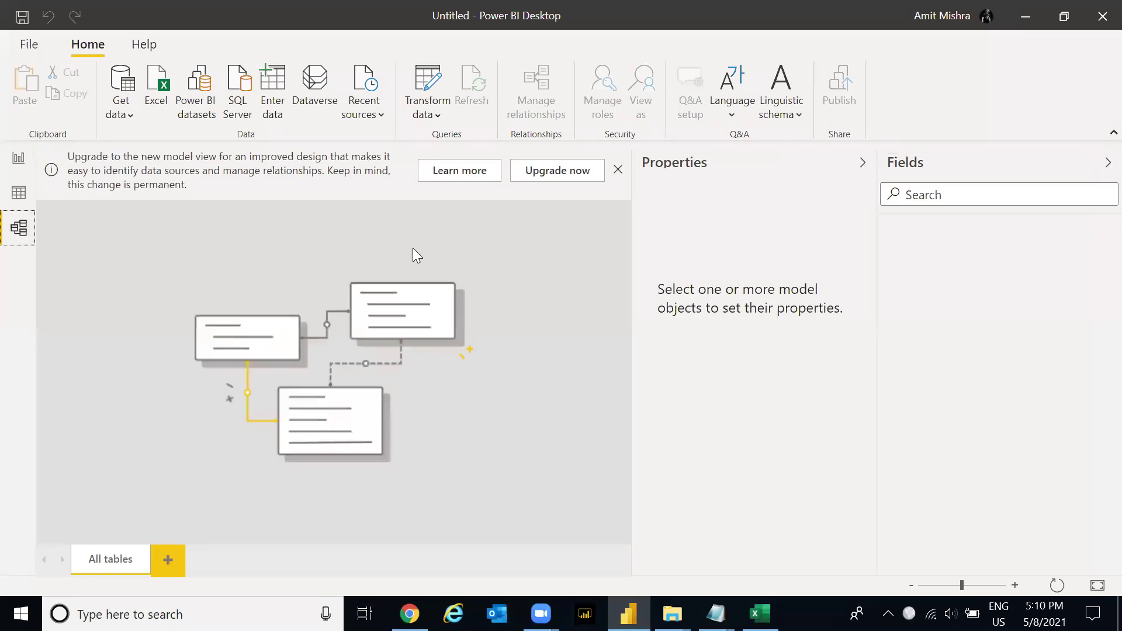
left_click(619, 170)
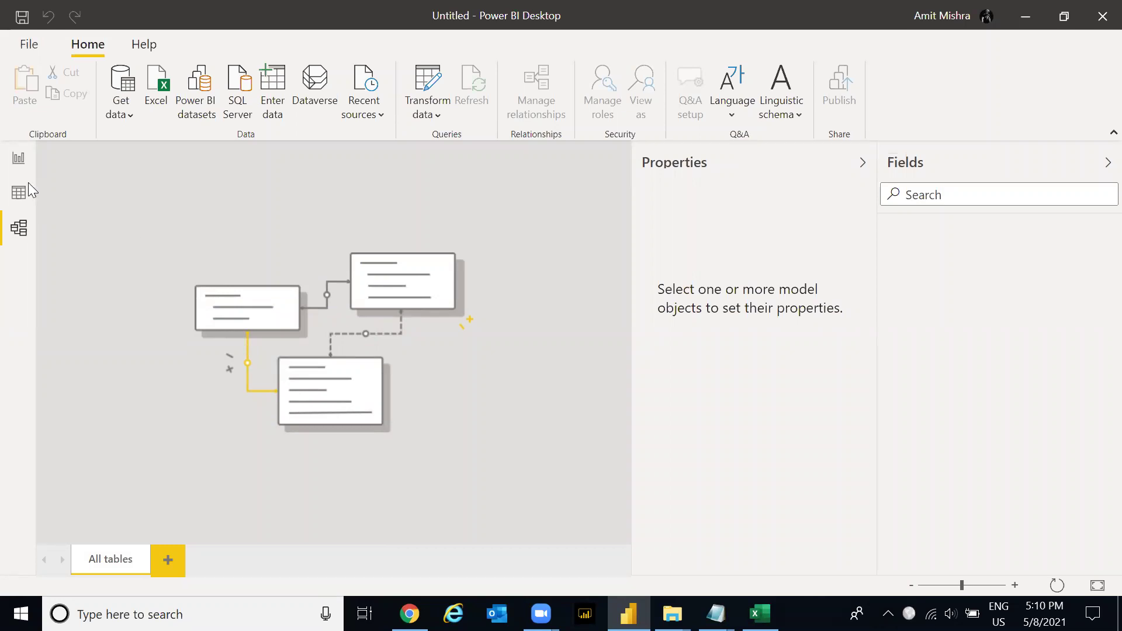
left_click(19, 161)
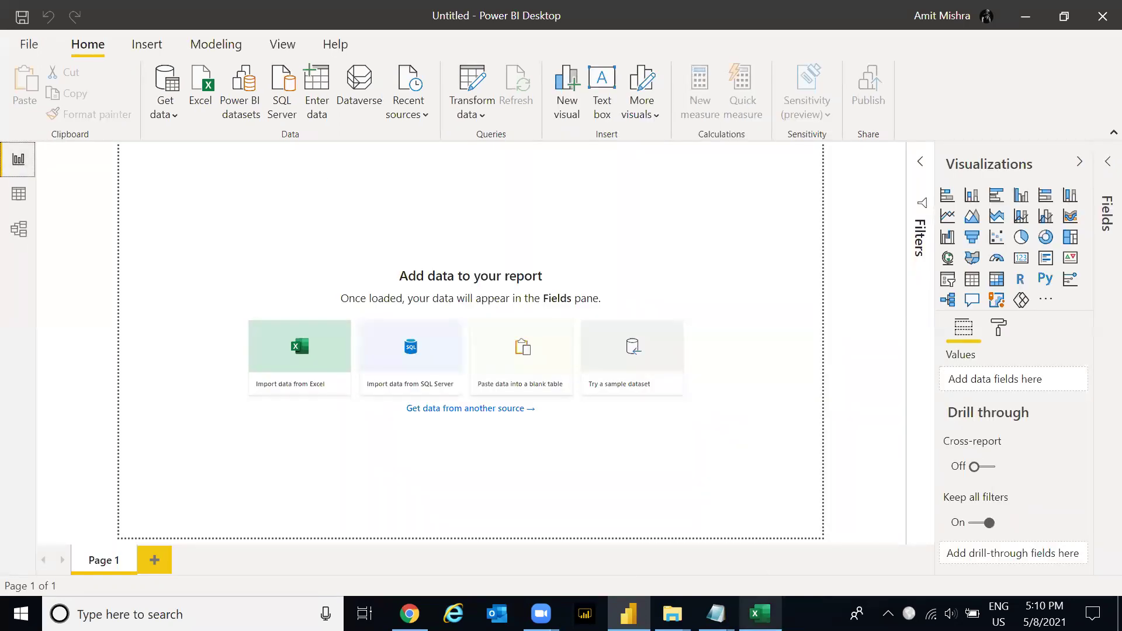
- Switch to the P6-SuperStoreUS-2019 workbook in Excel and review its sheets from Orders through Users
left_click(760, 614)
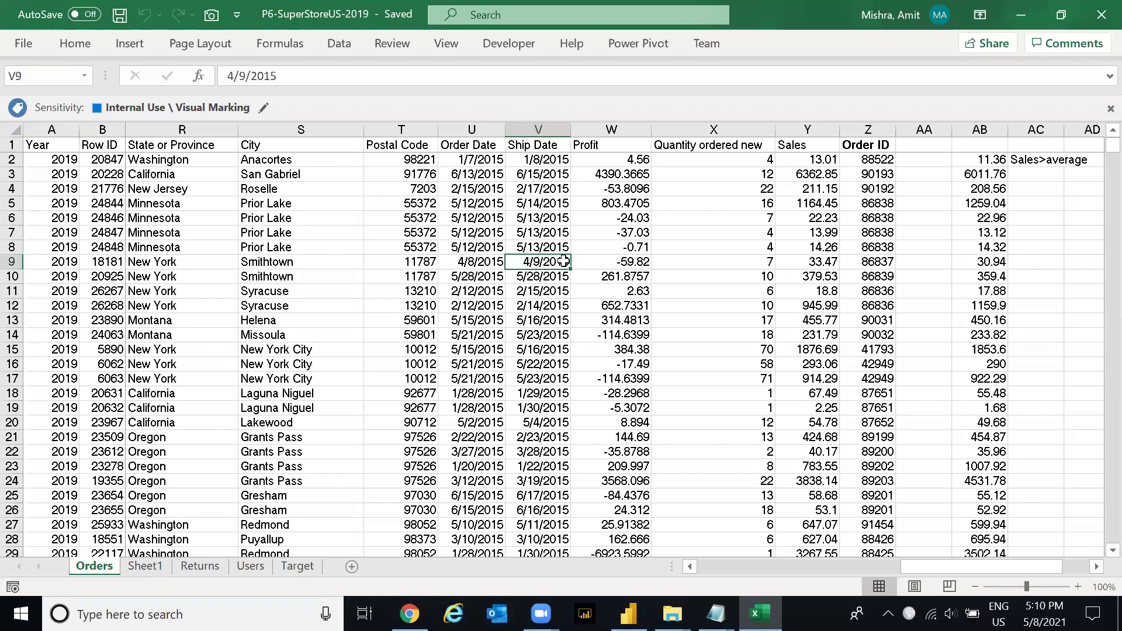
key("ctrl+Page_Down")
key("ctrl+Page_Down")
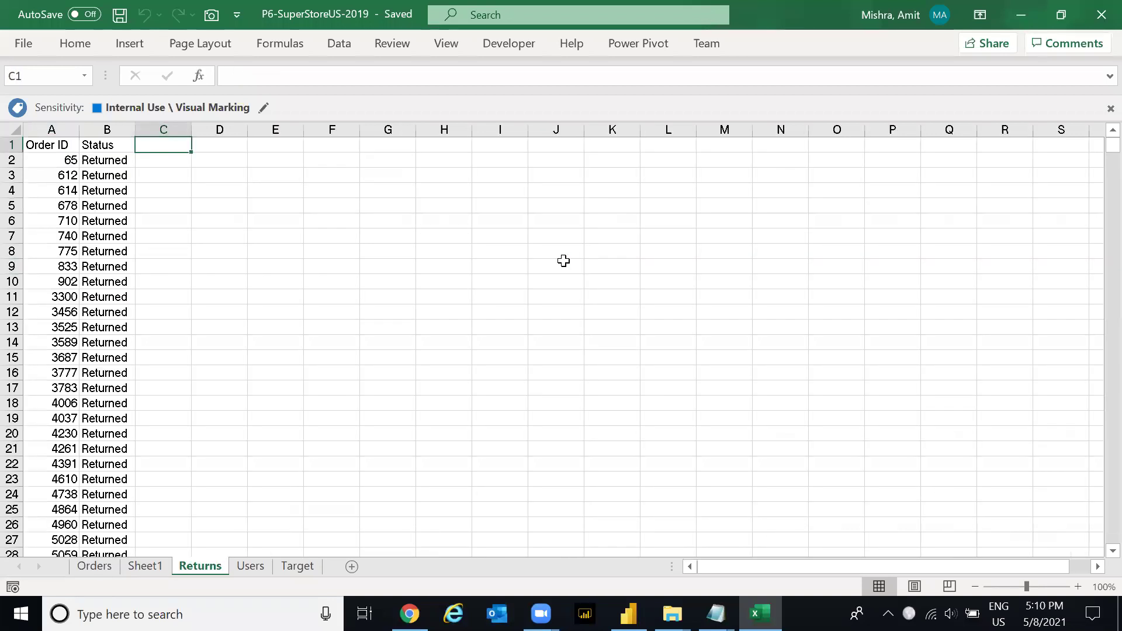
key("ctrl+Page_Down")
key("ctrl+Page_Up")
key("ctrl+Page_Up")
key("ctrl+Page_Up")
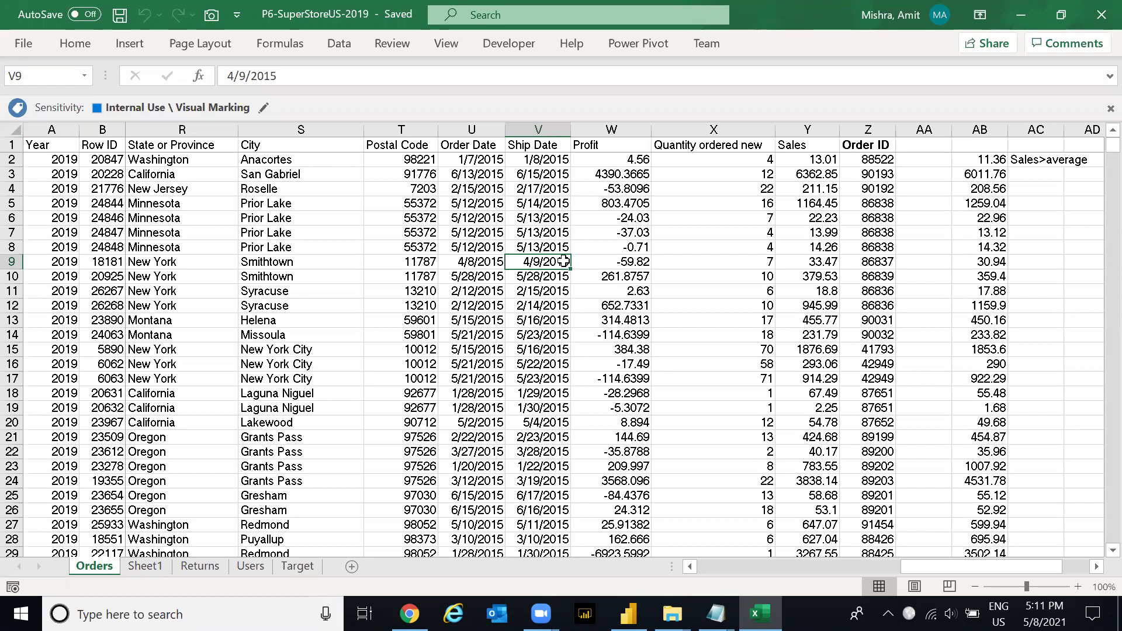
- Return to the first cell of the Orders sheet, save the workbook, and switch back to Power BI Desktop
key("ctrl+Home")
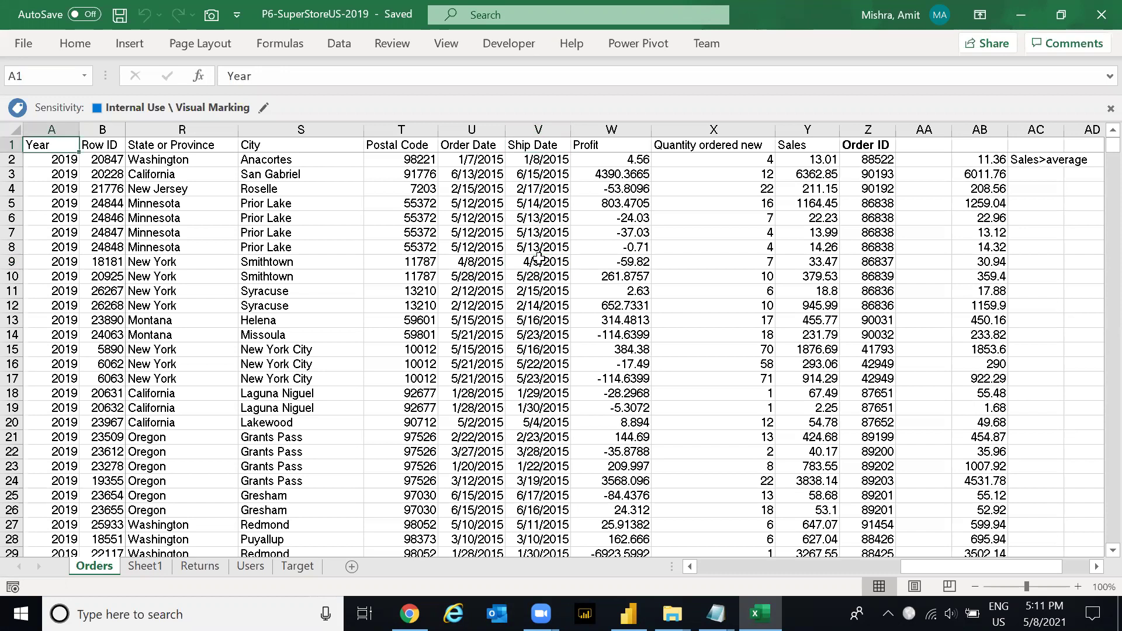
key("ctrl+s")
key("alt+Tab")
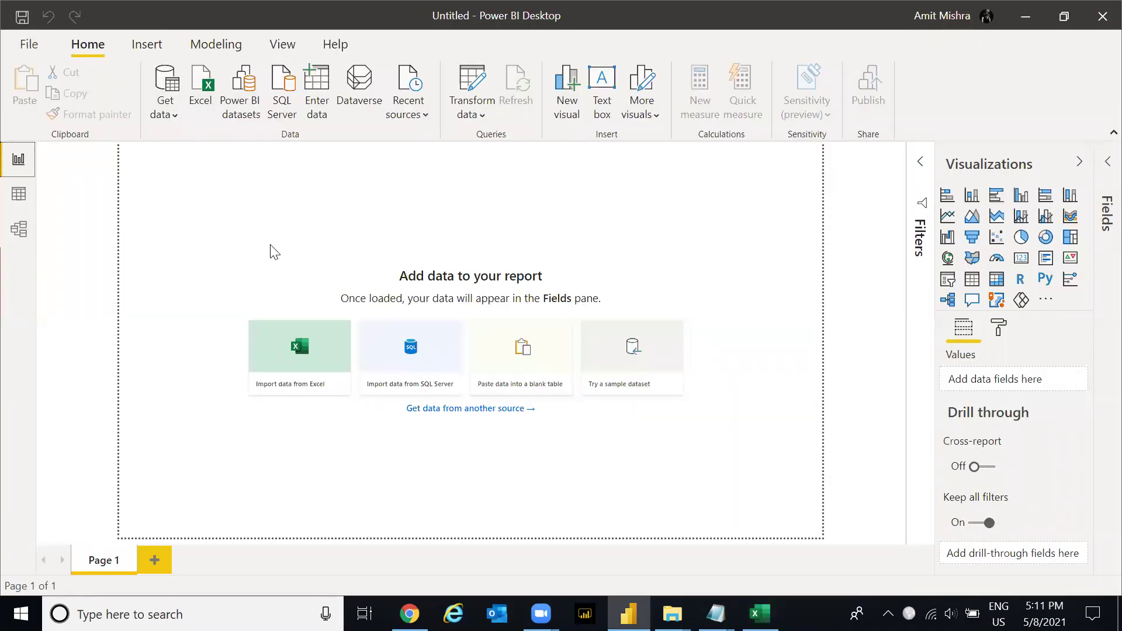
- Examine the full list of Get Data sources and the Excel connector's file selection, closing it without choosing a file
left_click(174, 116)
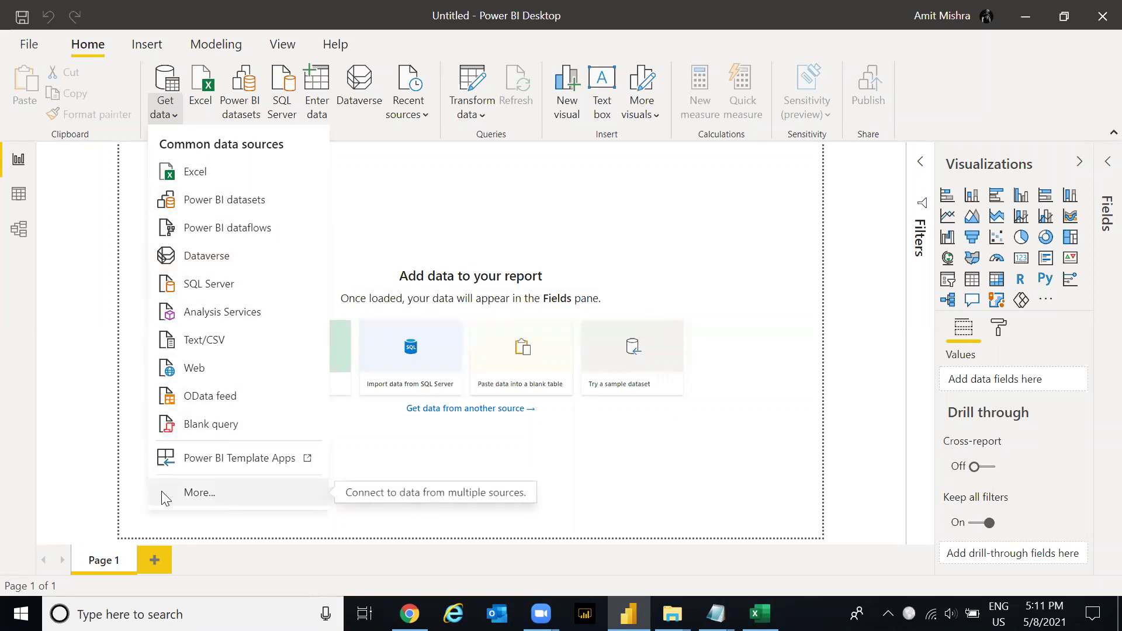
left_click(223, 492)
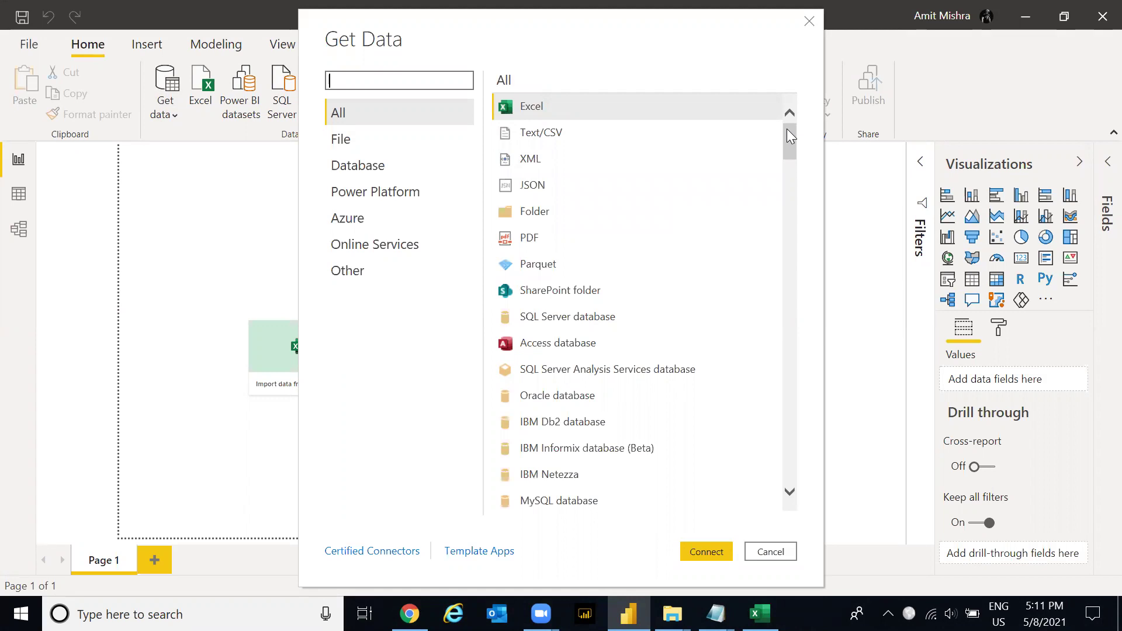
mouse_move(787, 129)
left_mouse_down()
mouse_move(781, 476)
mouse_move(813, 232)
mouse_move(791, 140)
left_mouse_up()
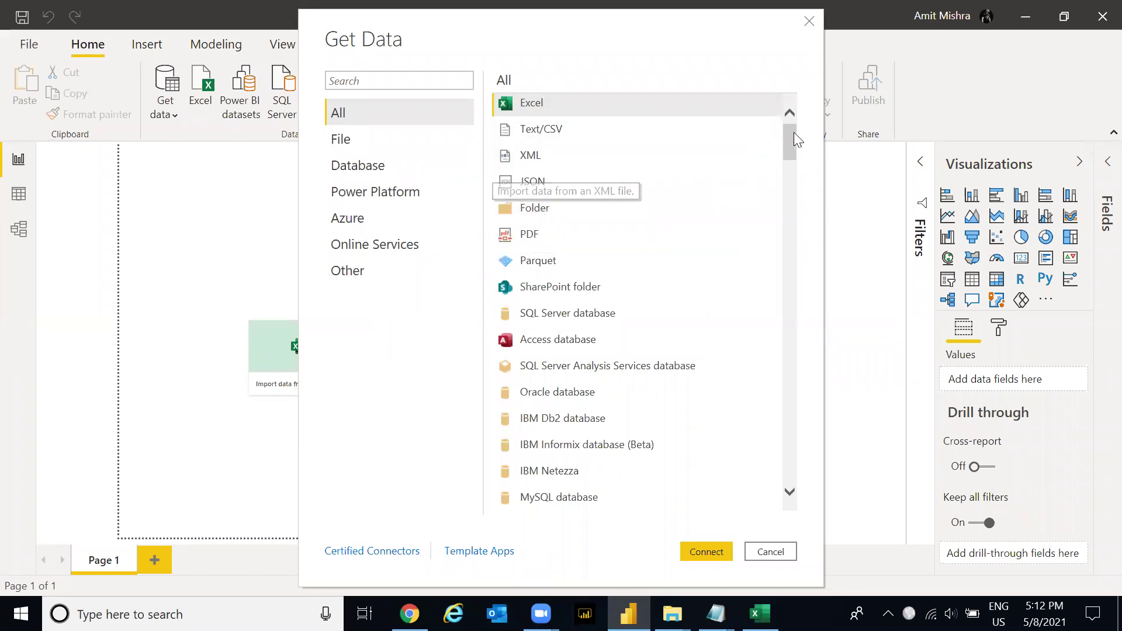
left_click_drag(789, 134, 788, 145)
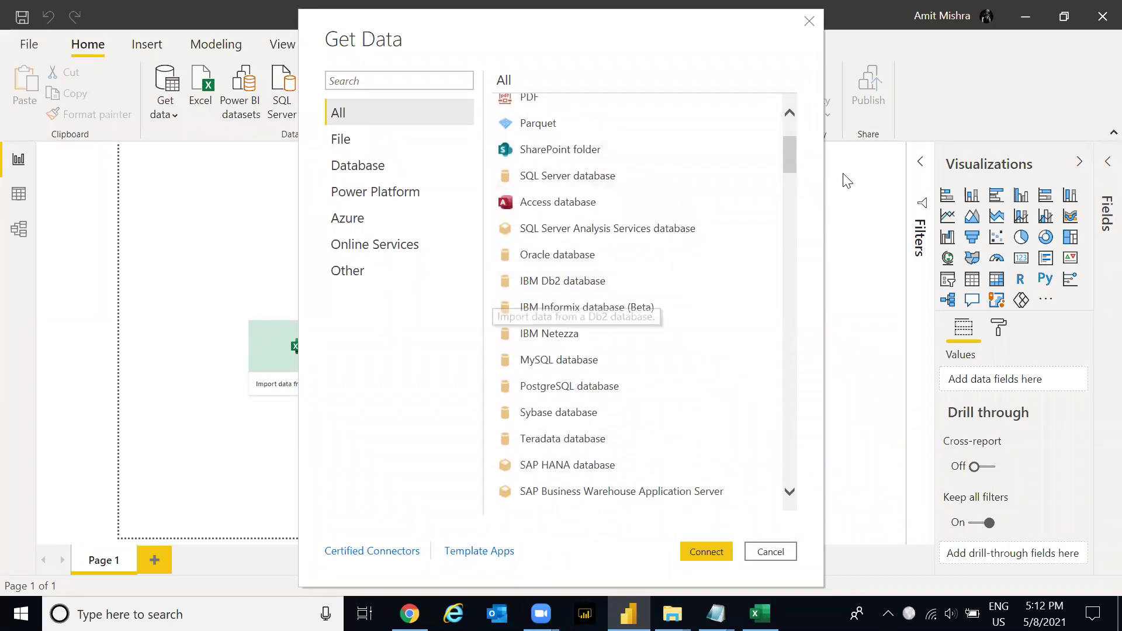
left_click_drag(787, 152, 788, 108)
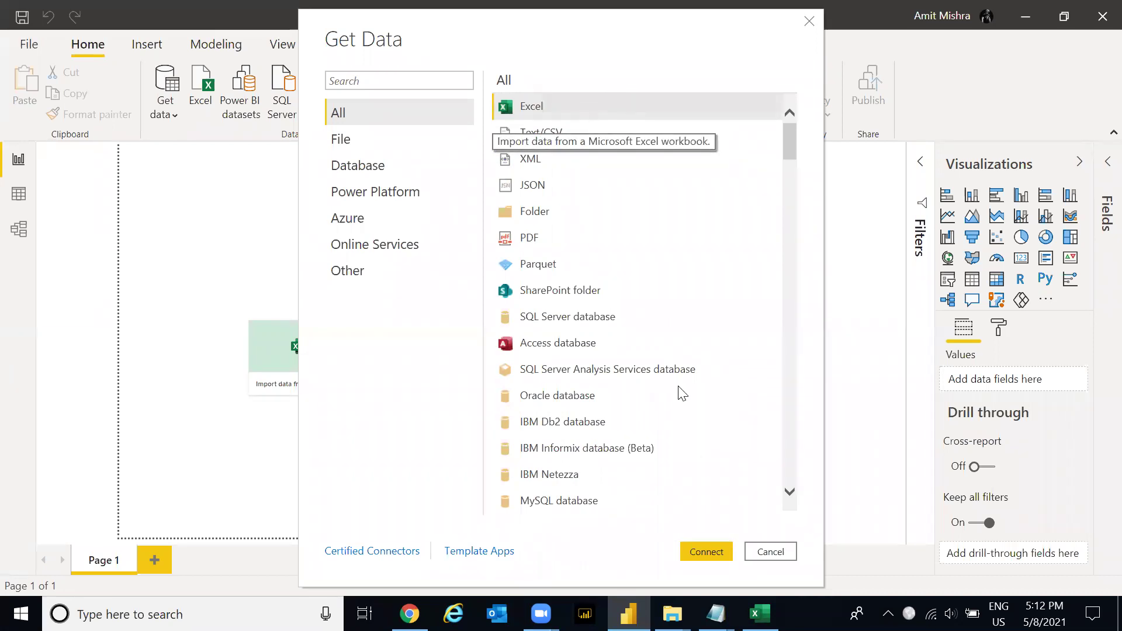
left_click(706, 552)
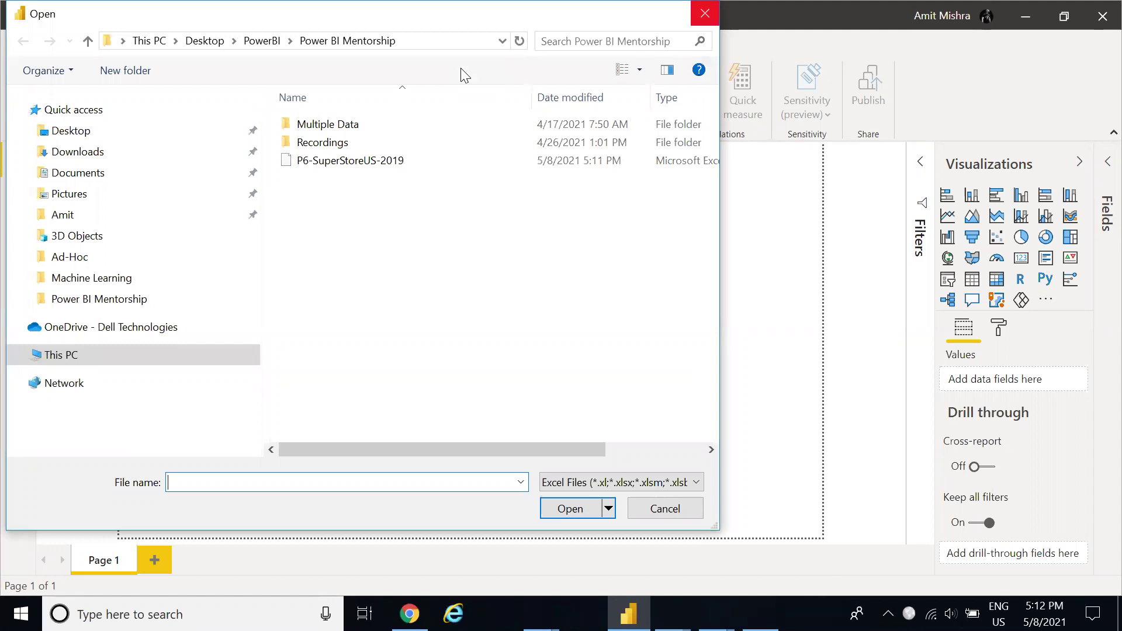
key("Escape")
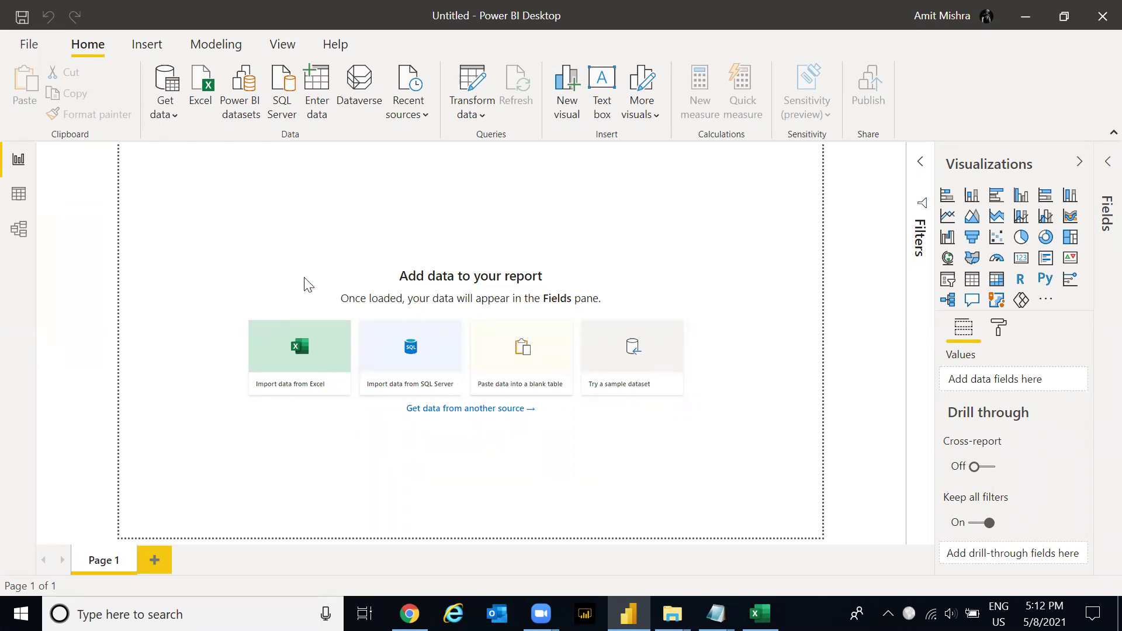
- Import the Excel workbook P6-SuperStoreUS-2019 from the Power BI Mentorship folder into the Navigator
left_click(289, 358)
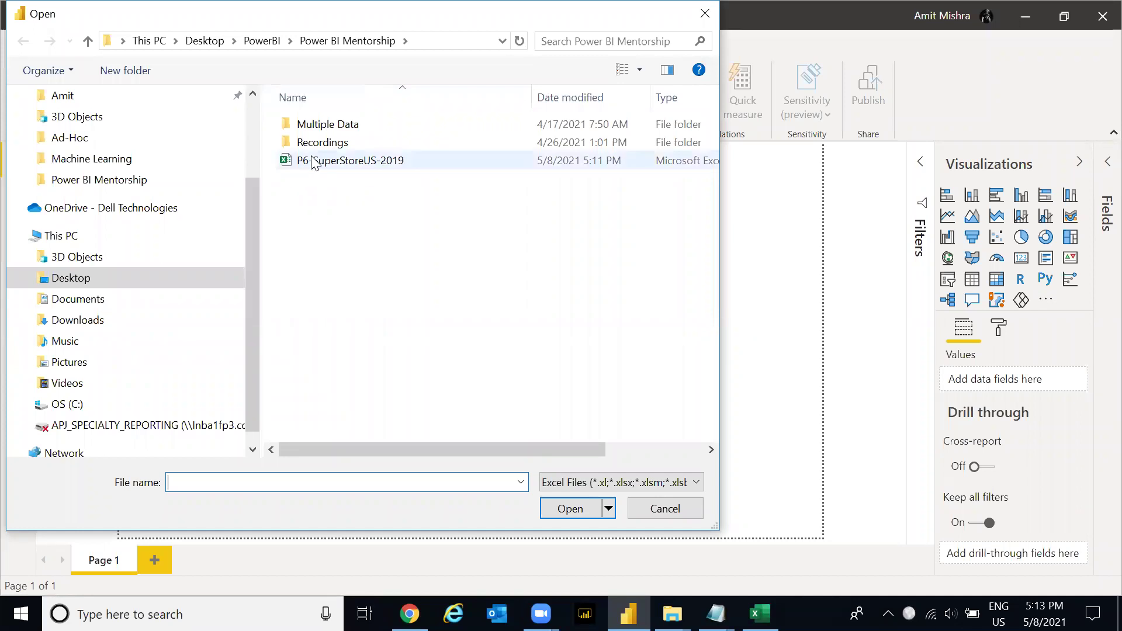
left_click(355, 163)
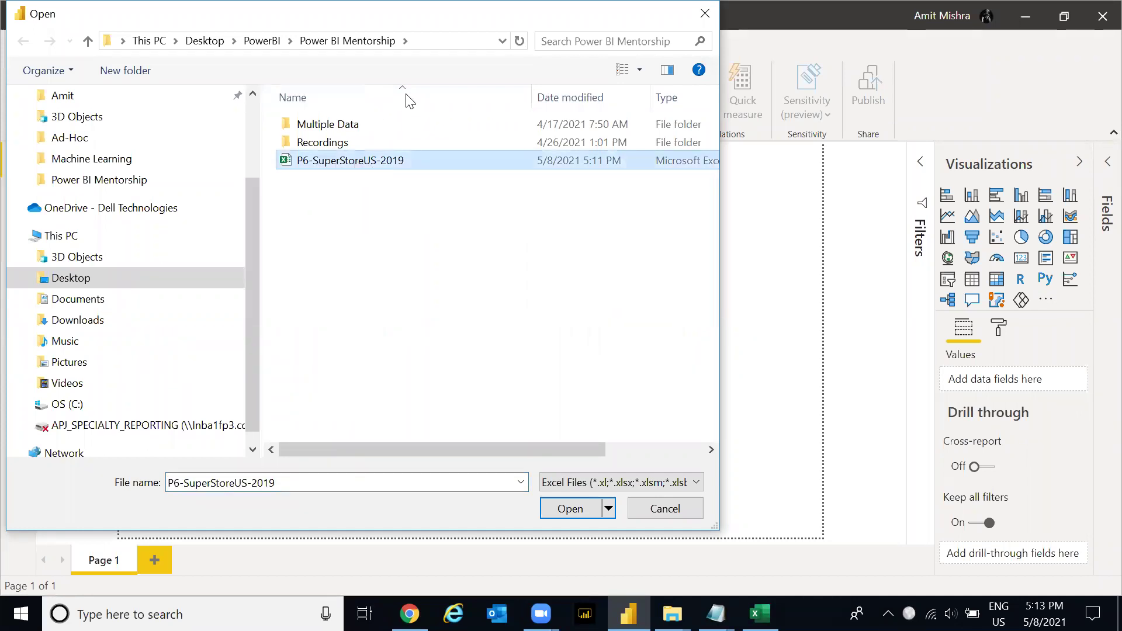
left_click(456, 41)
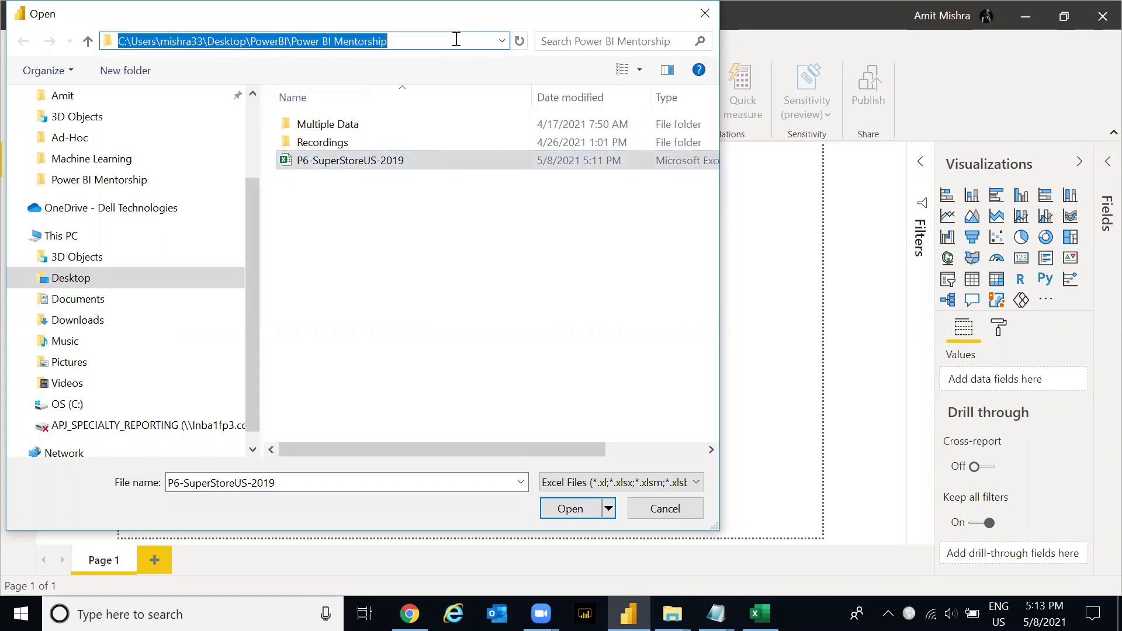
double_click(342, 161)
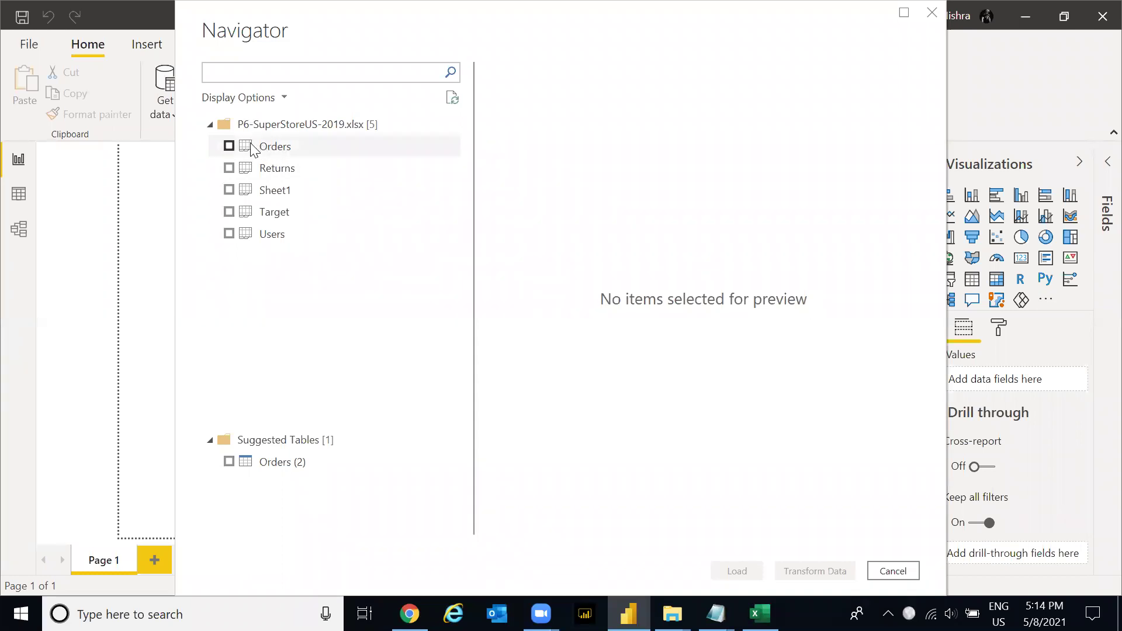
- Switch to the P6-SuperStoreUS-2019 workbook in Excel to compare its sheets with the Navigator's tables, ending on Orders
key("alt+Tab")
key("alt+Tab")
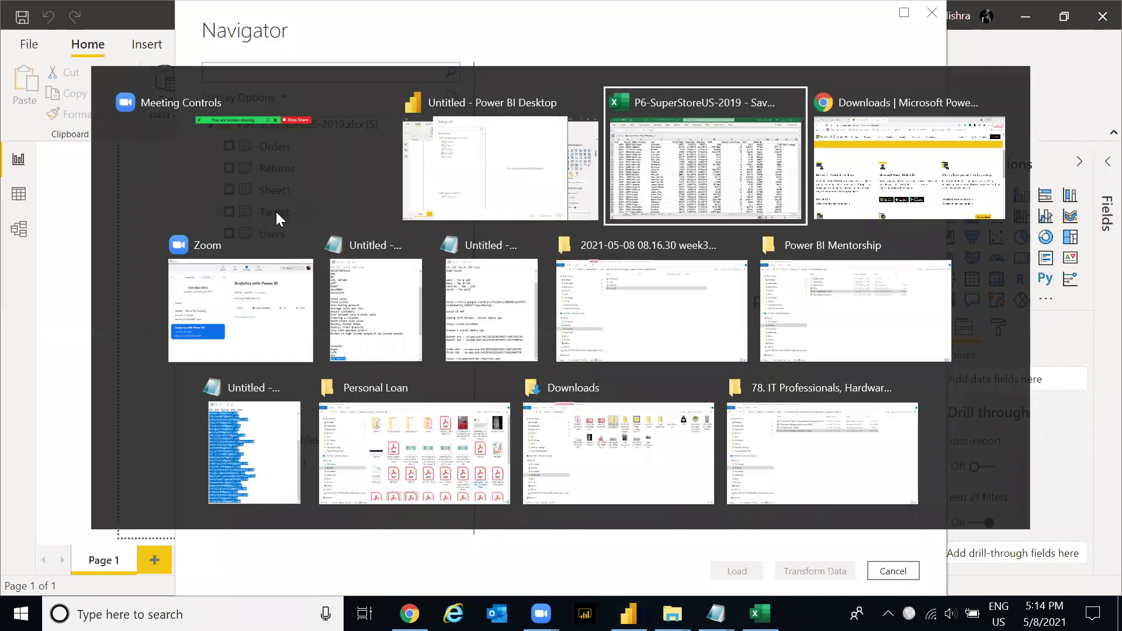
key("ctrl+Page_Down")
key("ctrl+Page_Down")
key("ctrl+Page_Down")
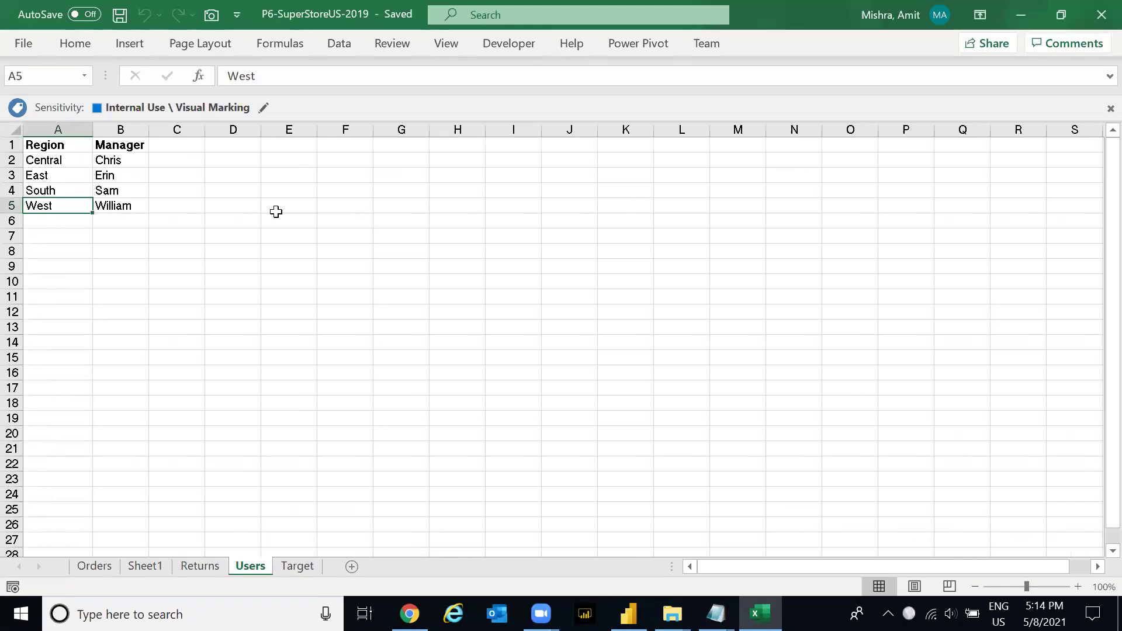
key("ctrl+Page_Up")
key("ctrl+Page_Up")
key("ctrl+Page_Up")
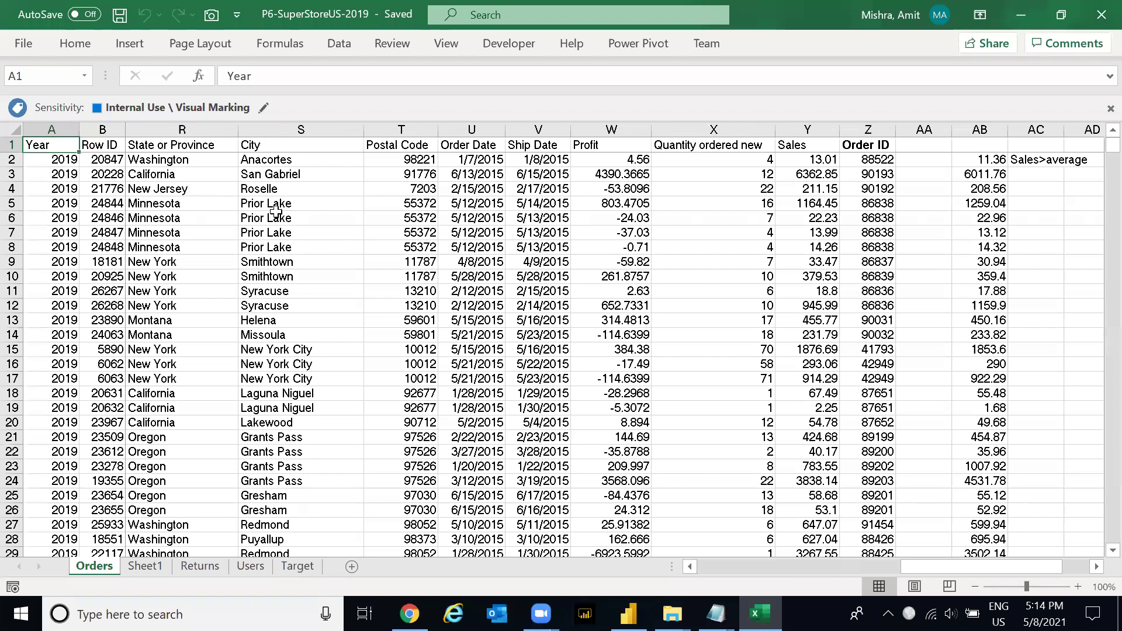
- Examine the workbook's Orders, Sheet1, Returns and Users sheets, returning to the Orders sheet
key("ctrl+Page_Down")
key("ctrl+Page_Down")
key("ctrl+Page_Down")
key("ctrl+Page_Up")
key("ctrl+Page_Up")
key("ctrl+Page_Up")
key("ctrl+Page_Down")
key("ctrl+Page_Down")
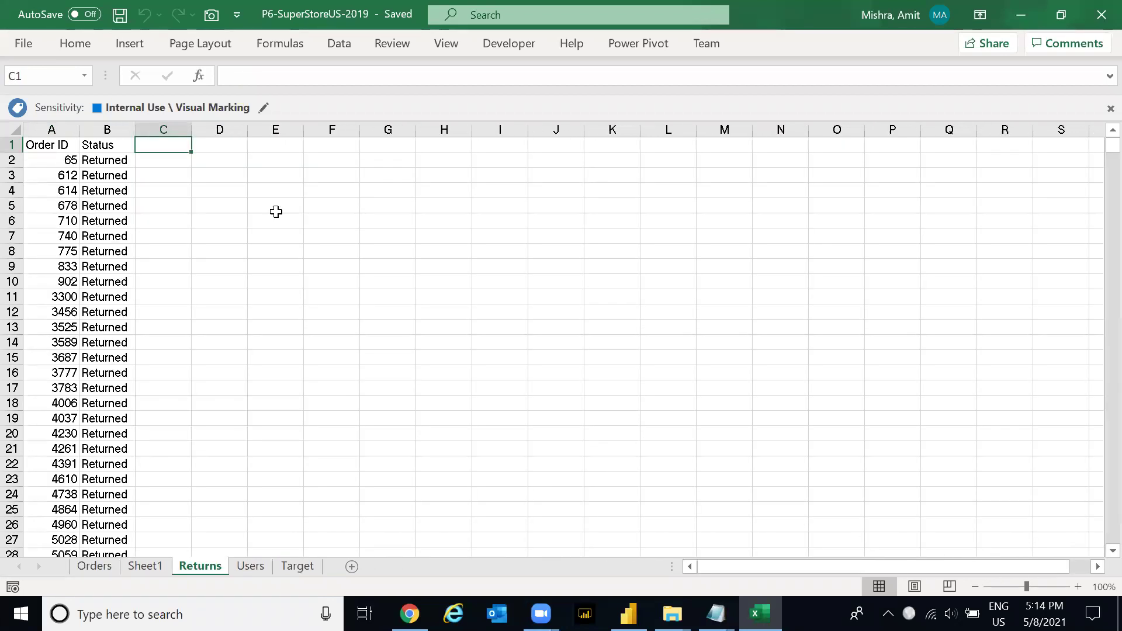
key("ctrl+Page_Down")
key("ctrl+Page_Up")
key("ctrl+Page_Up")
key("ctrl+Page_Up")
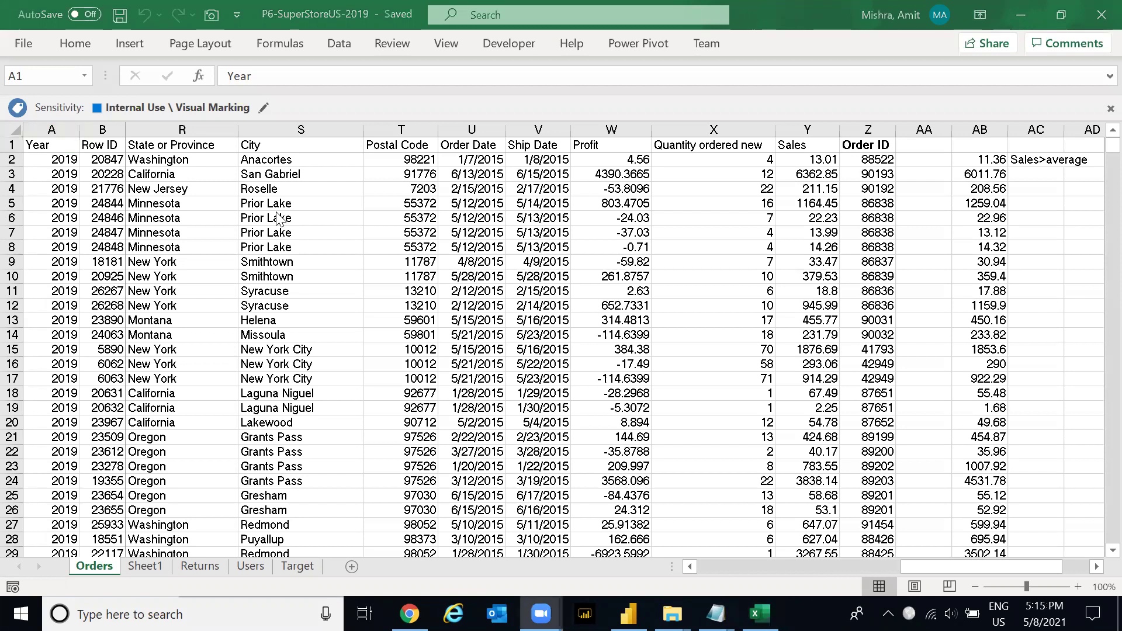
- Switch back to Power BI Desktop and load the Orders, Returns and Users tables from the Navigator
key("alt+Tab")
key("alt+Tab")
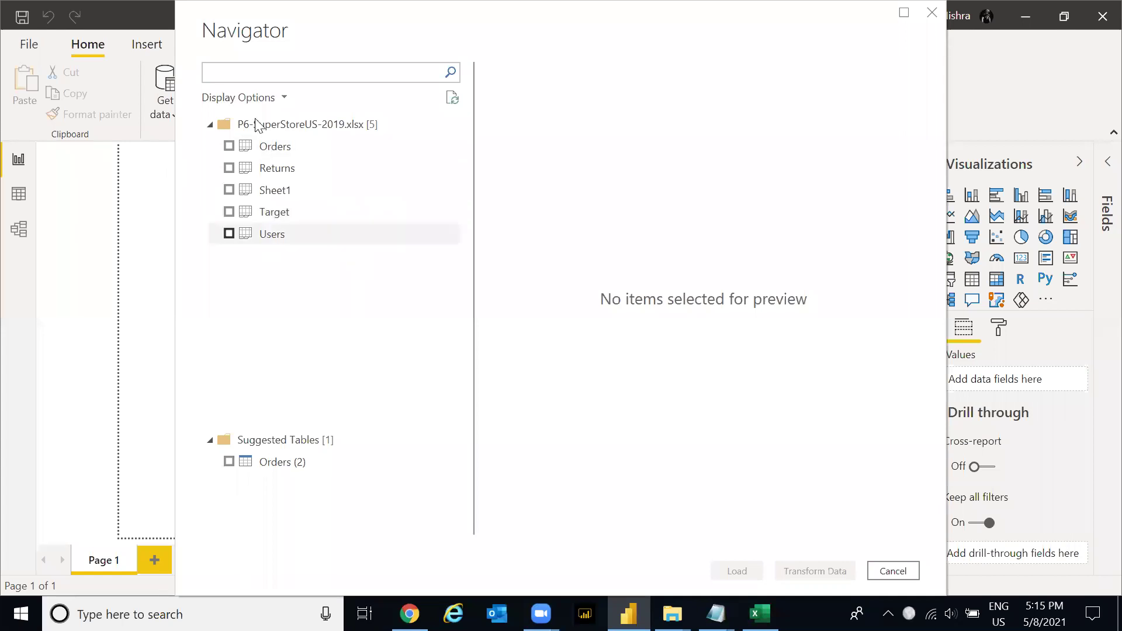
left_click(229, 146)
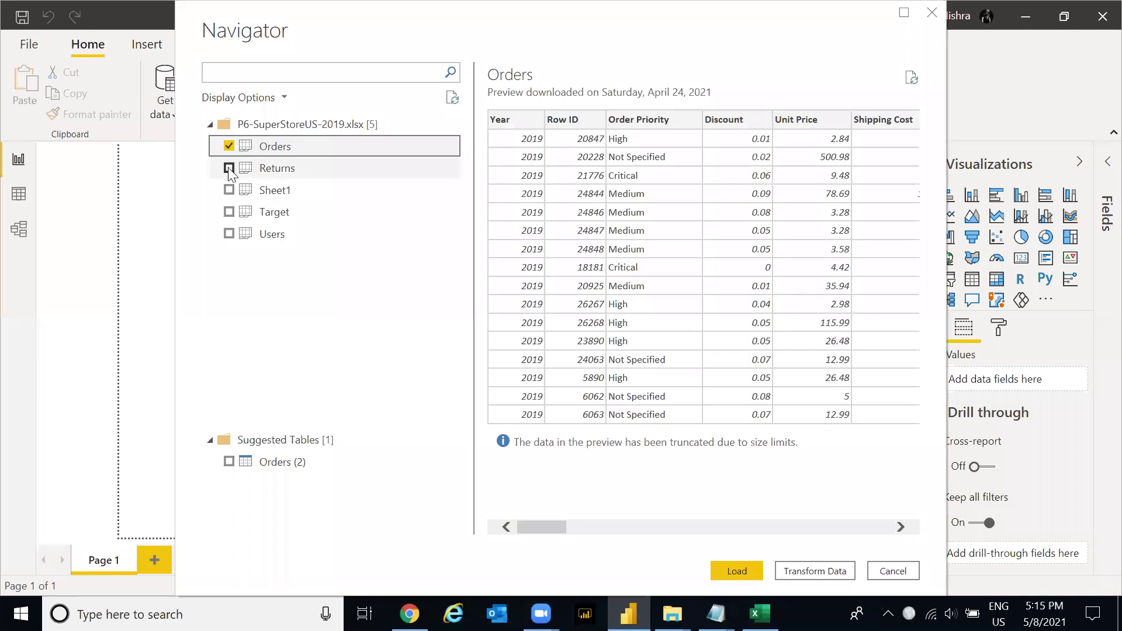
left_click(229, 169)
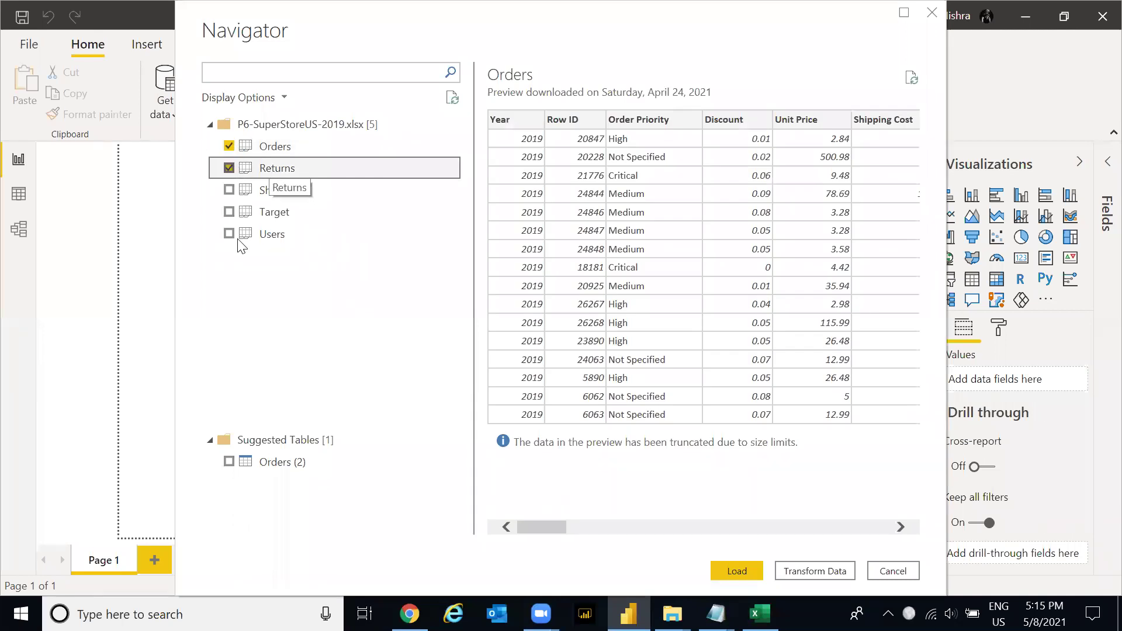
left_click(228, 235)
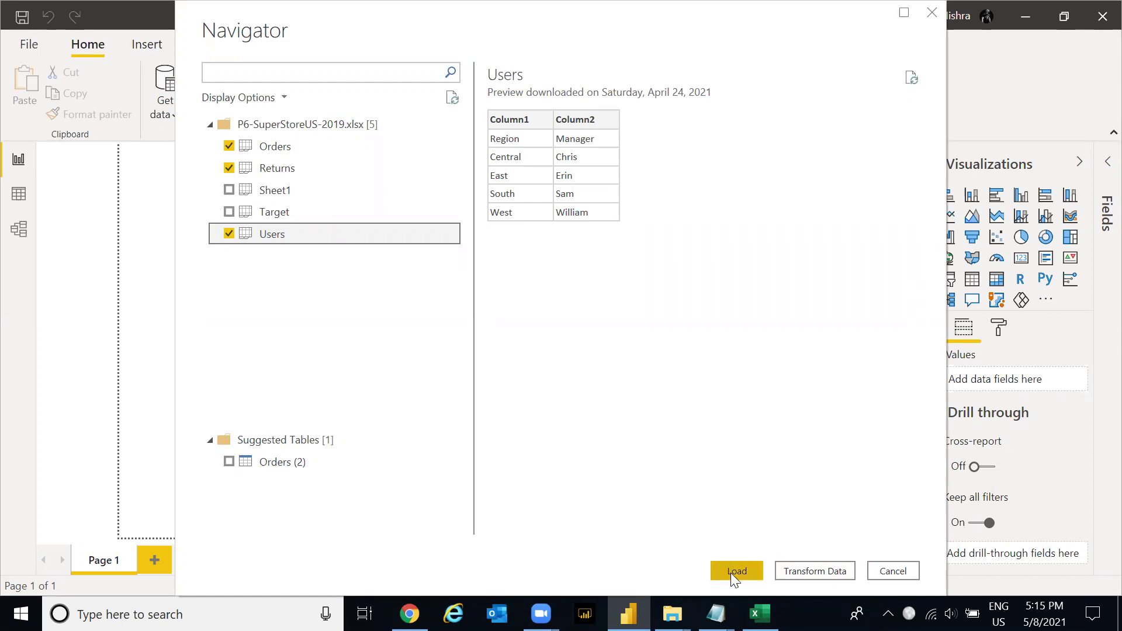
key("alt+Tab")
key("alt+Tab")
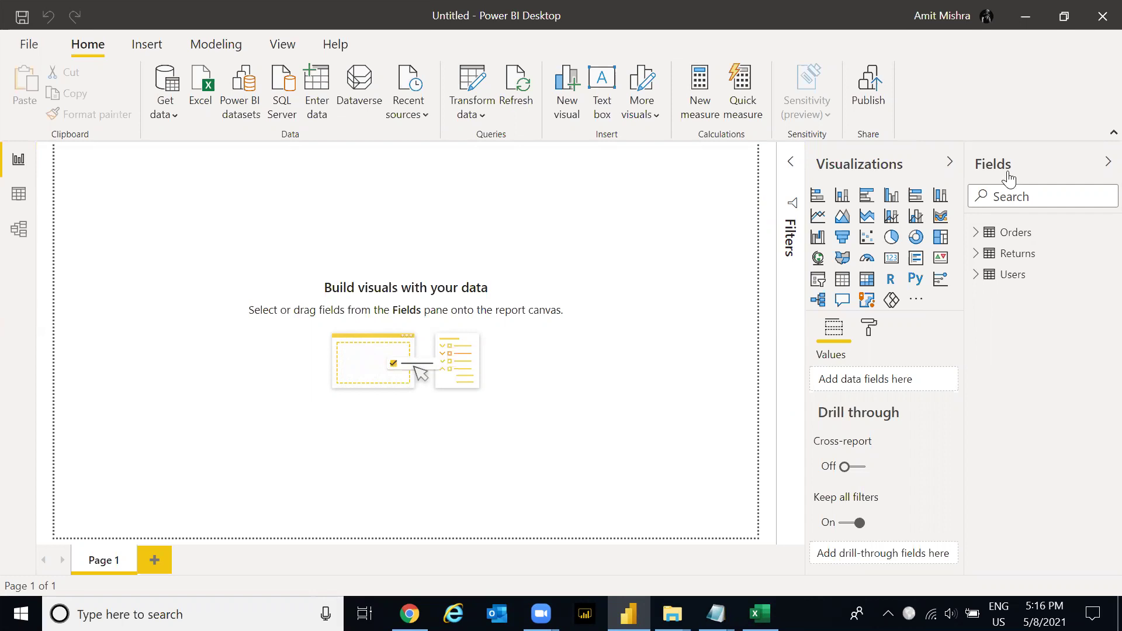
- Examine the columns of the loaded Orders, Returns and Users tables and the report's filter areas, collapsing each again
left_click(1014, 195)
left_click(992, 237)
left_click(1006, 283)
left_click(975, 234)
left_click(975, 234)
left_click(976, 254)
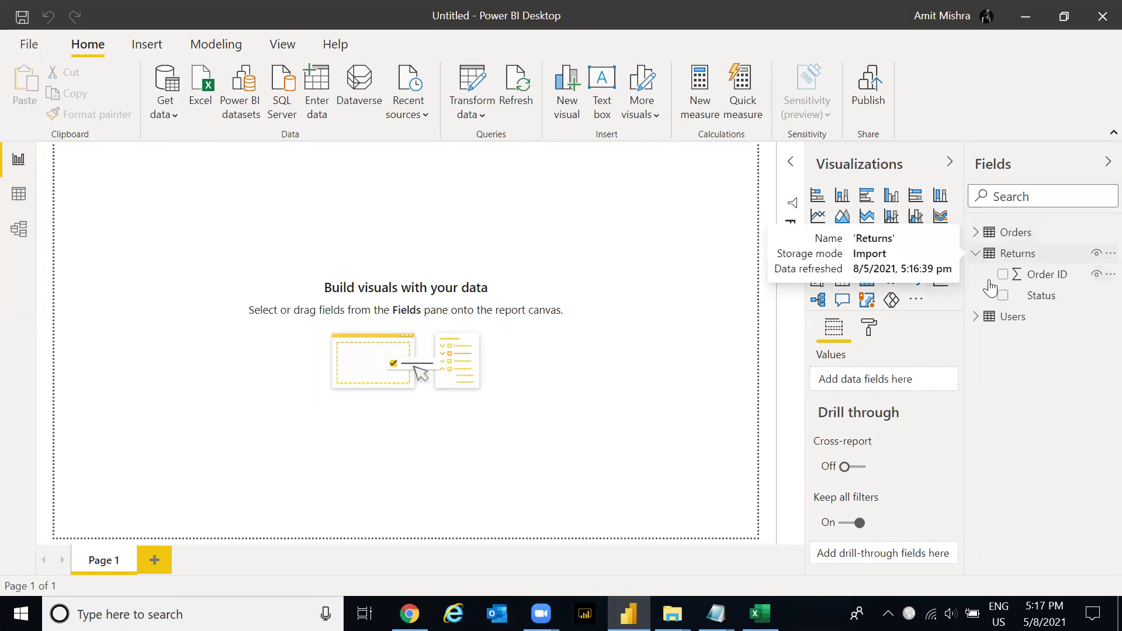
left_click(975, 255)
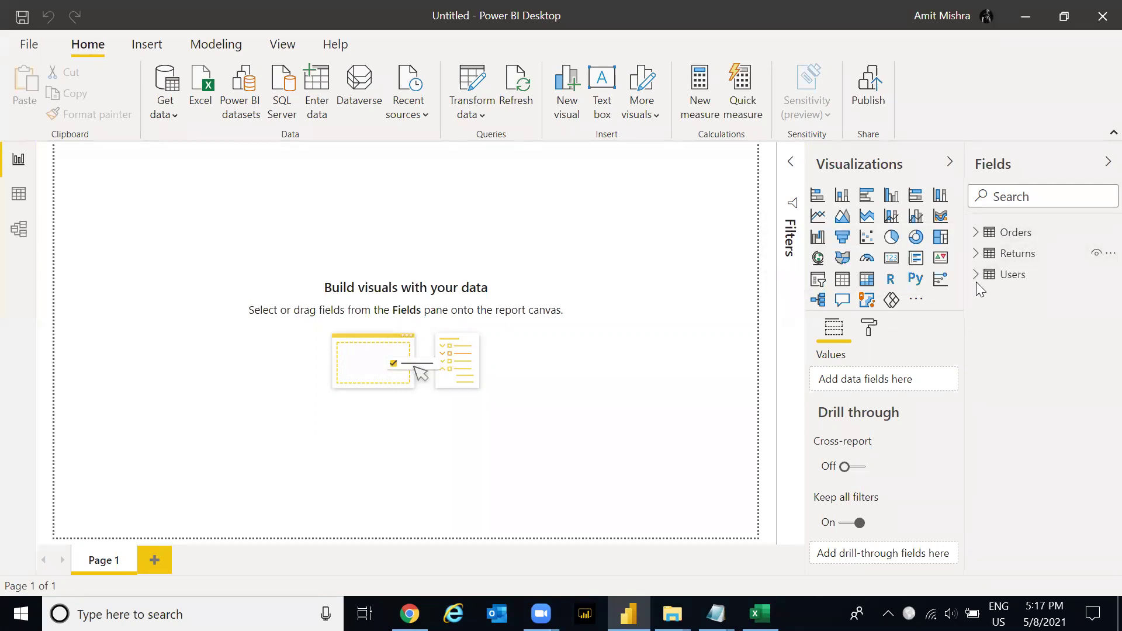
left_click(976, 275)
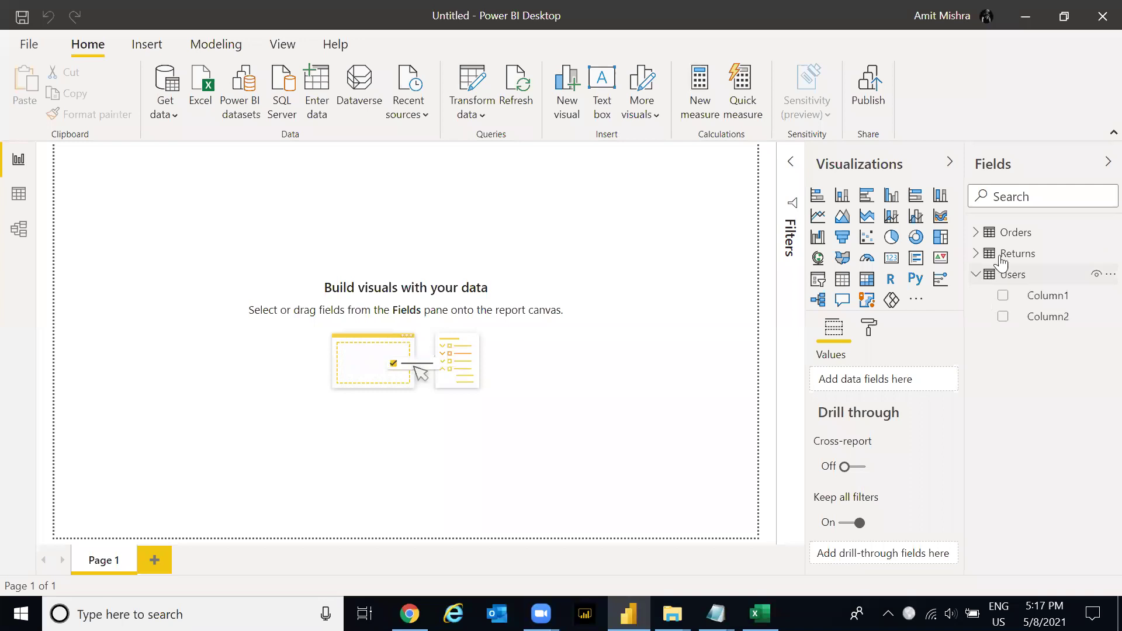
left_click(975, 277)
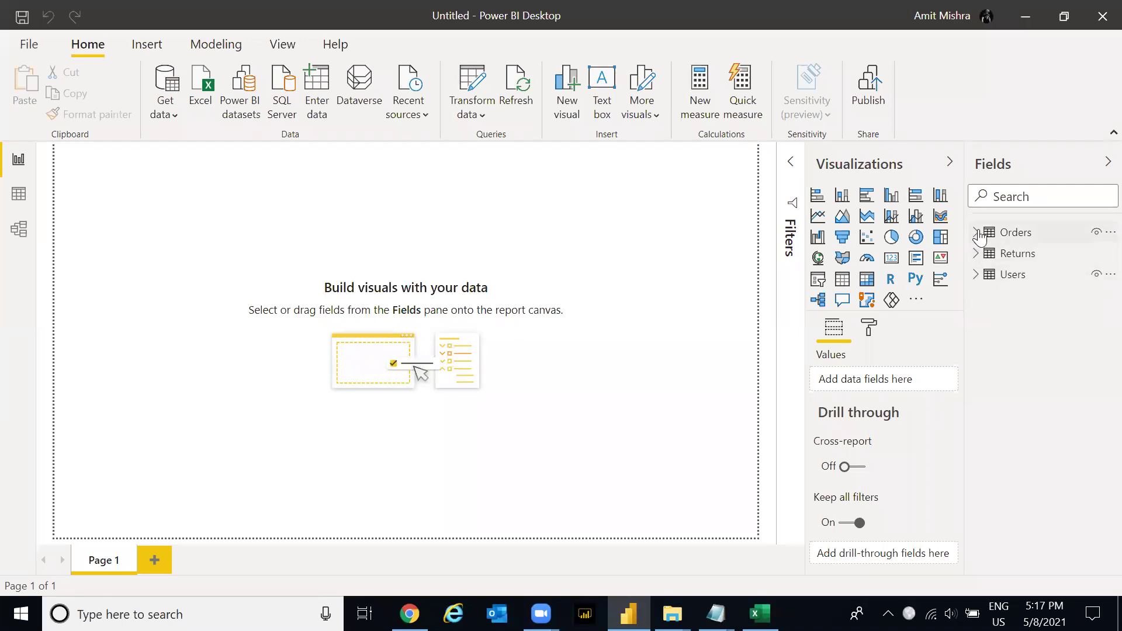
left_click(980, 235)
left_click(980, 235)
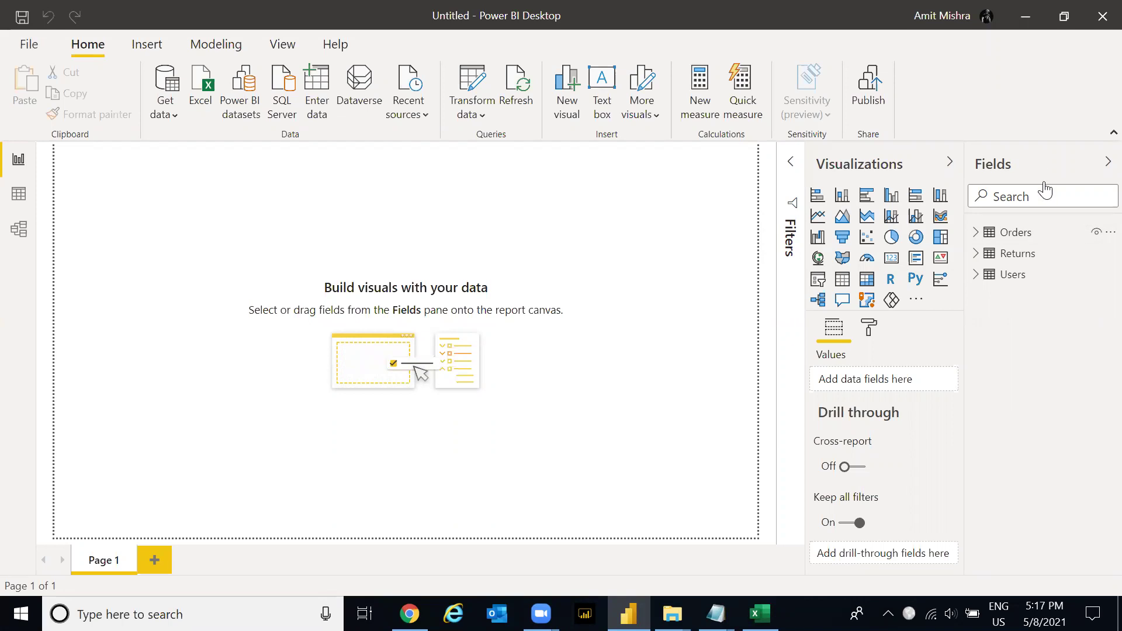
left_click(793, 166)
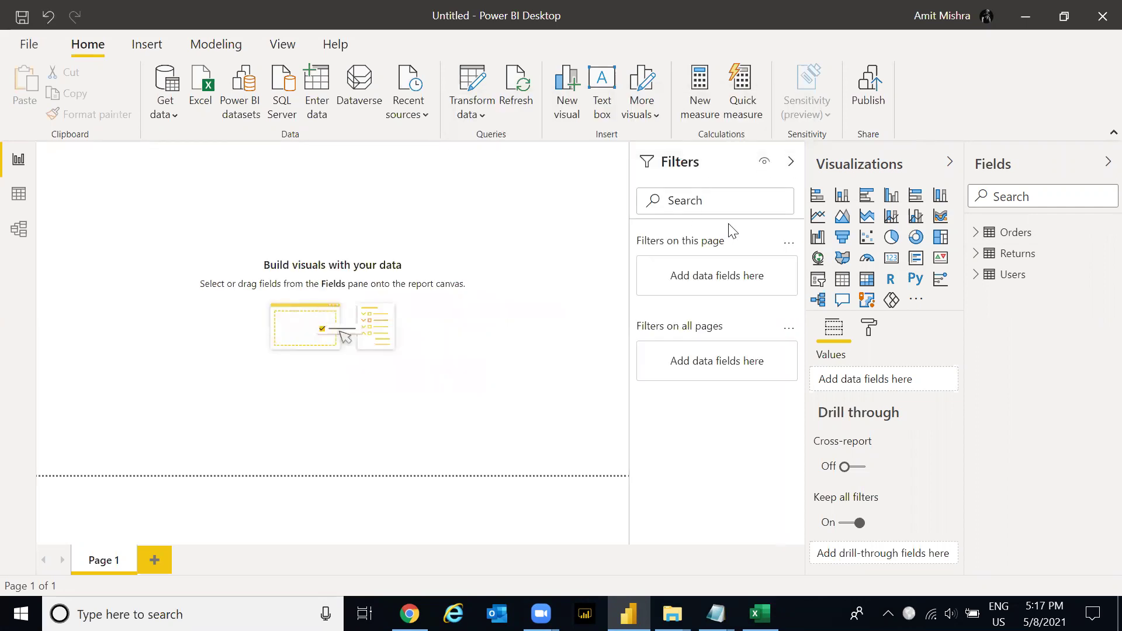
left_click(791, 166)
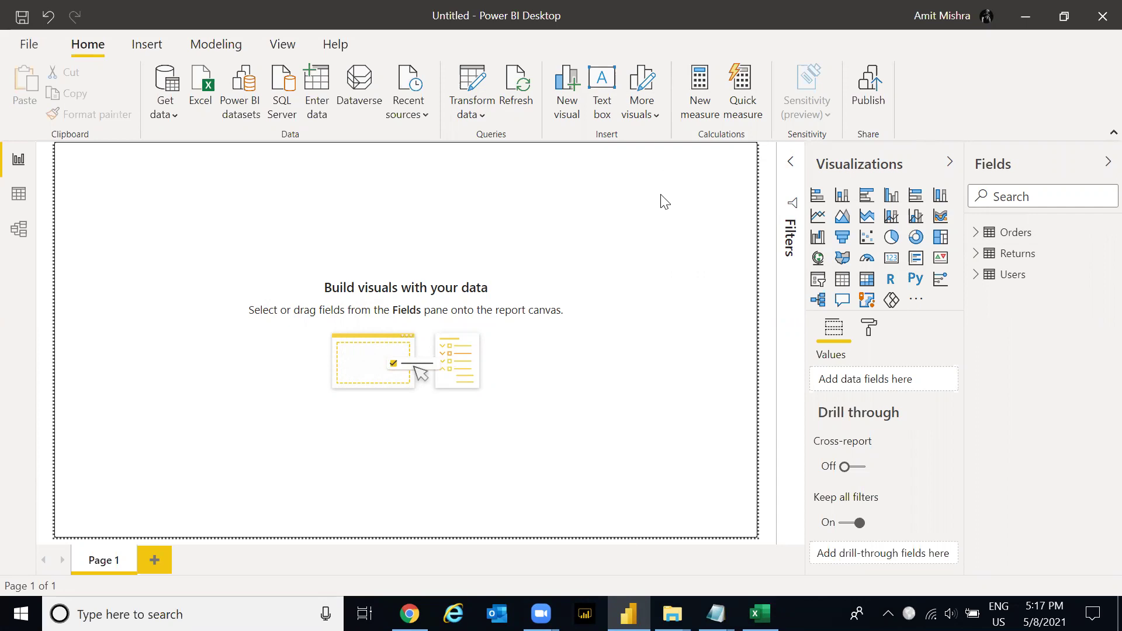
- Switch to the Power BI Mentorship folder in File Explorer and open its Multiple Data subfolder
key("alt+Tab")
key("alt+Tab")
key("alt+shift+Tab")
key("alt+shift+Tab")
key("alt+Tab")
key("alt+Tab")
key("alt+Tab")
key("alt+Tab")
key("alt+Tab")
key("alt+Tab")
key("alt+Tab")
key("alt+Tab")
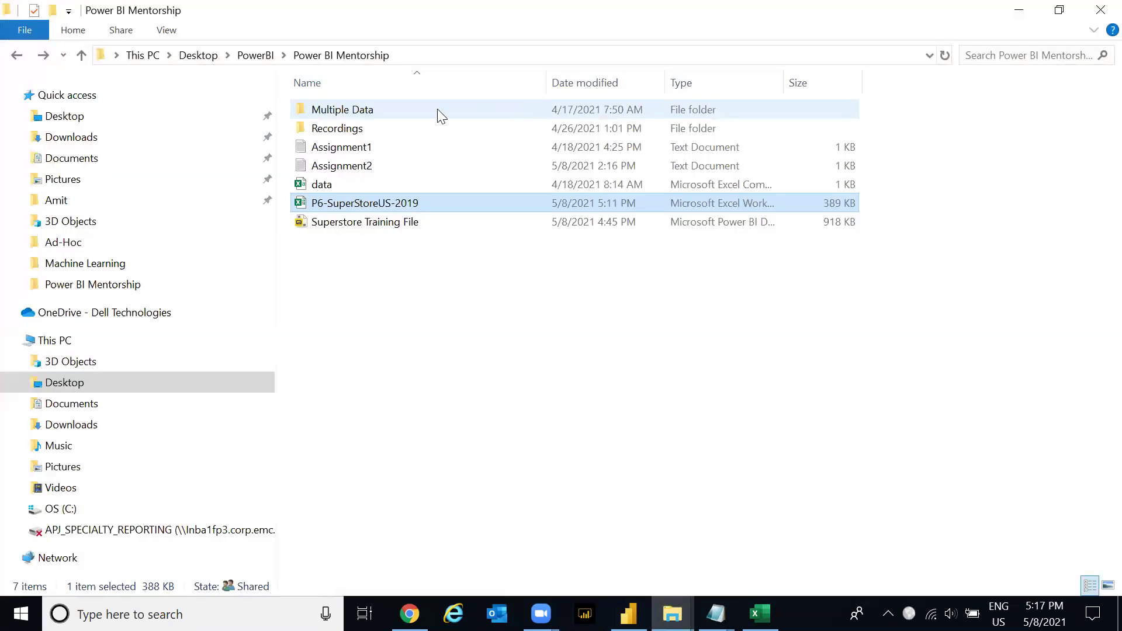
double_click(413, 115)
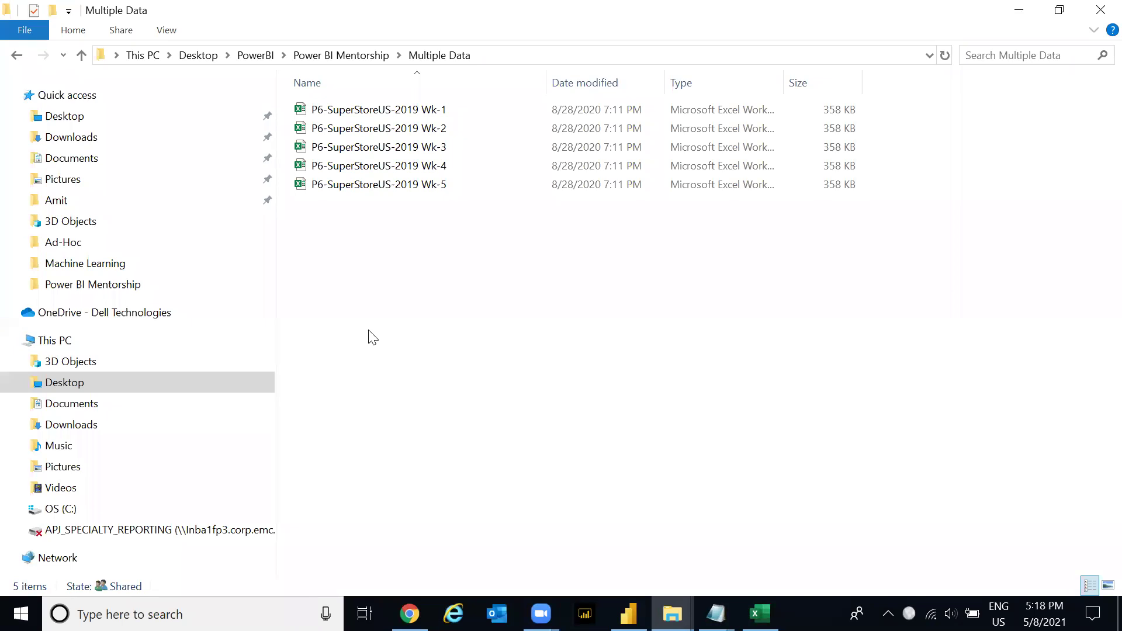
- Select all the weekly workbooks from P6-SuperStoreUS-2019 Wk-1 to Wk-5 in the Multiple Data folder
left_click(413, 108)
key("shift+Down")
key("shift+Down")
key("shift+Down")
key("shift+Down")
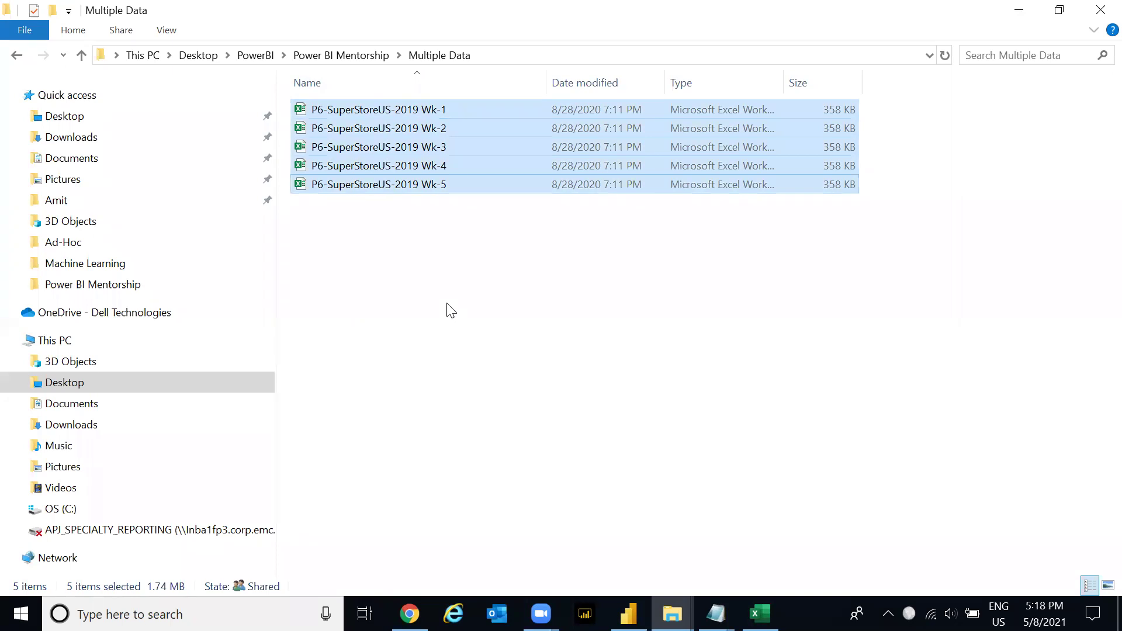
- Switch back to Power BI Desktop and connect to a new data source of type Folder
key("alt+Tab")
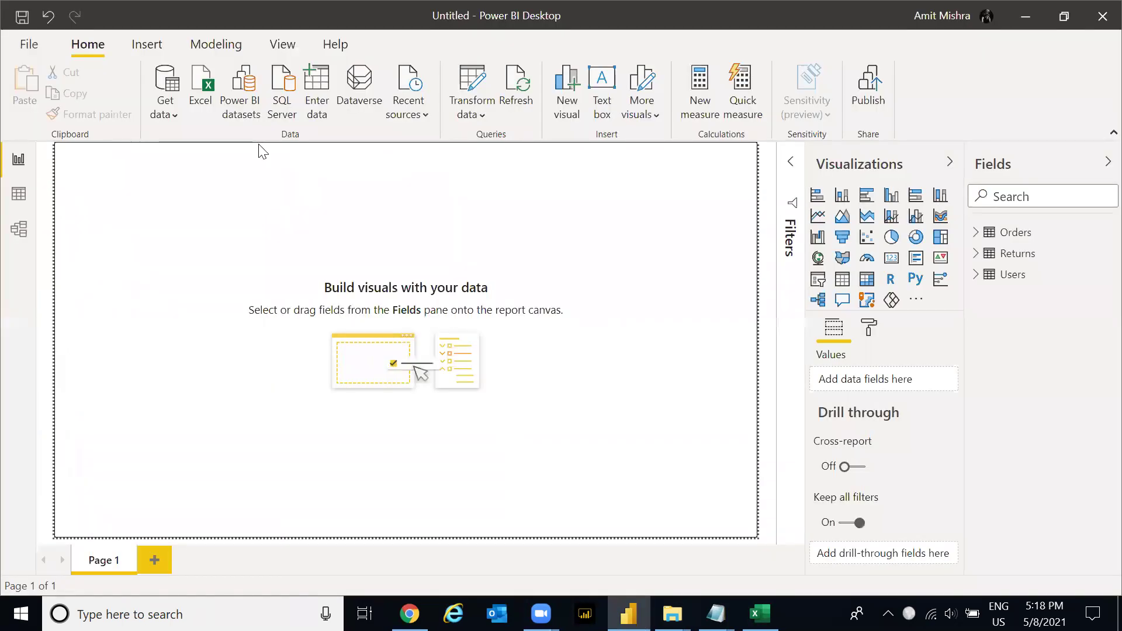
left_click(176, 116)
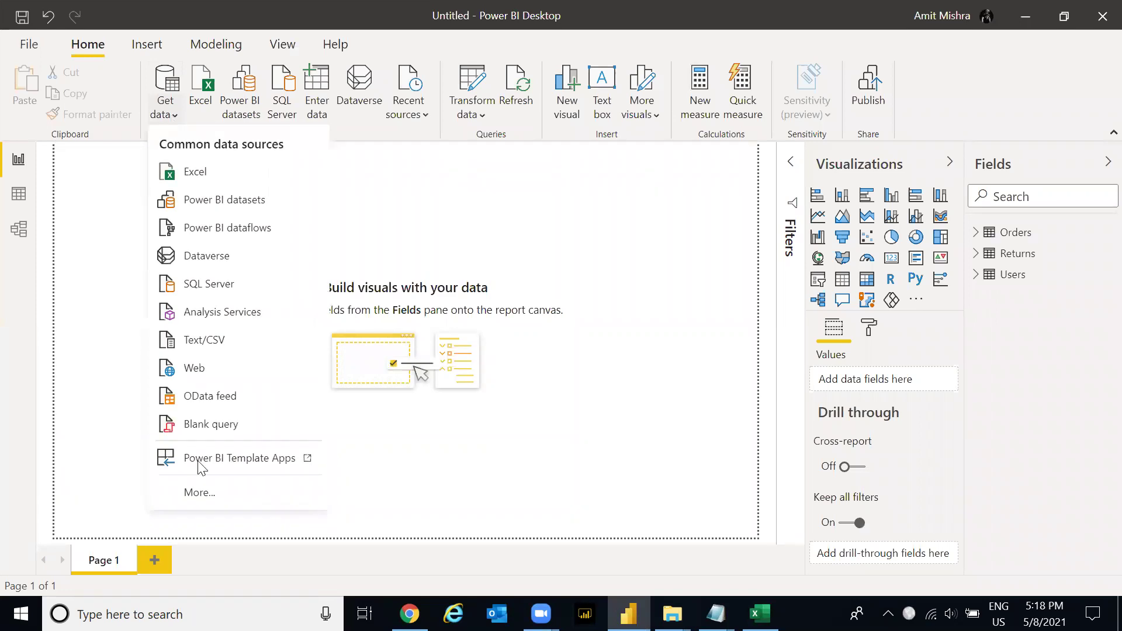
left_click(203, 494)
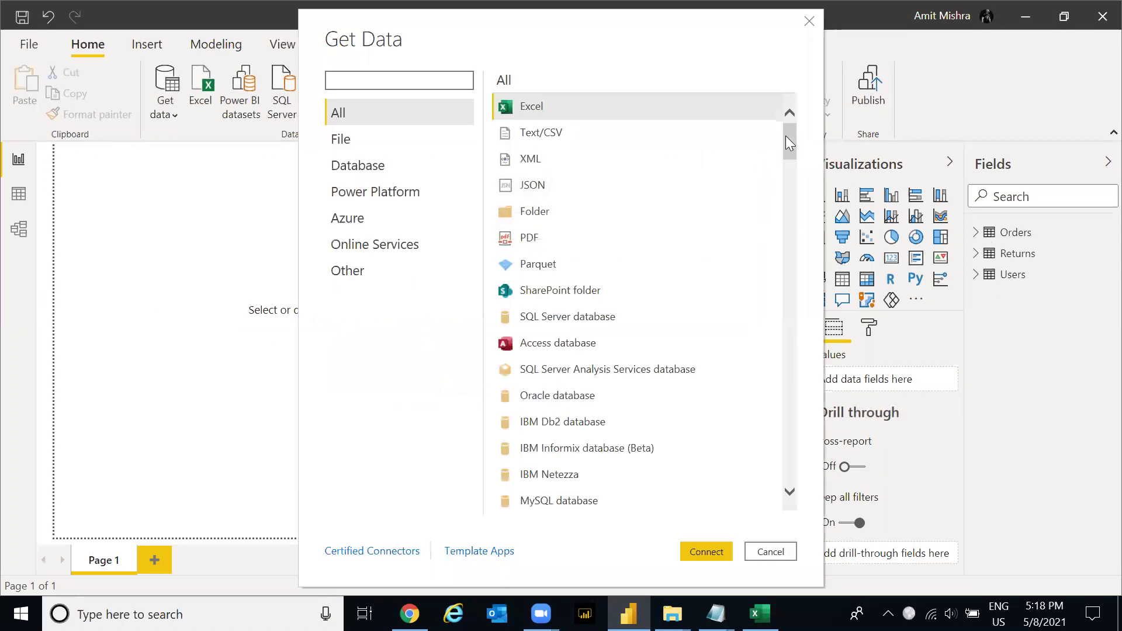
left_click(533, 214)
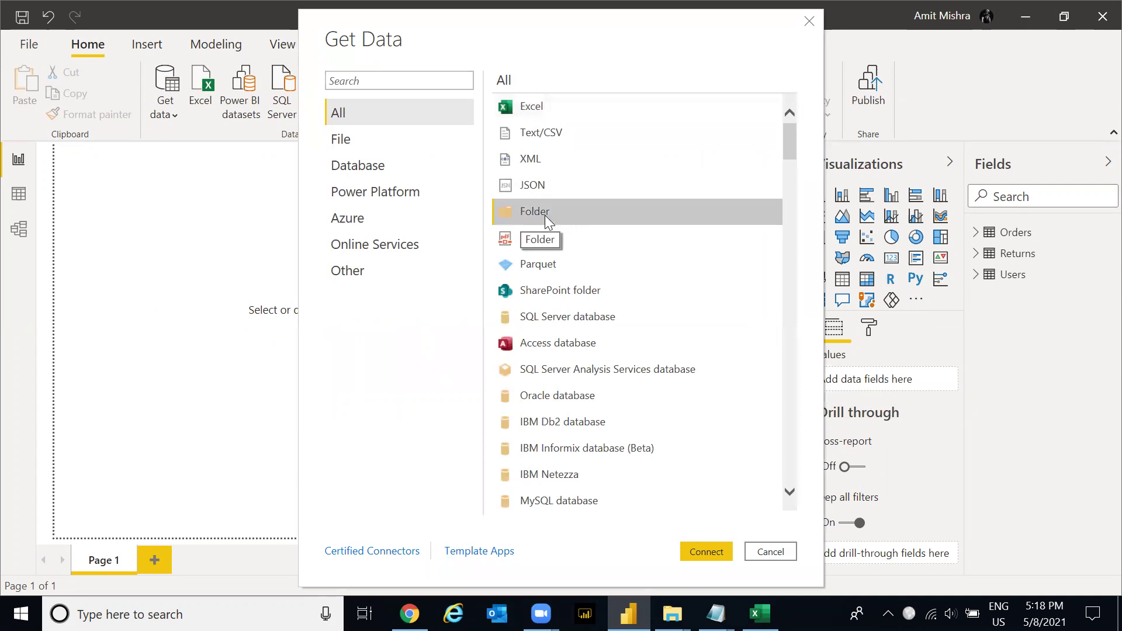
left_click(692, 549)
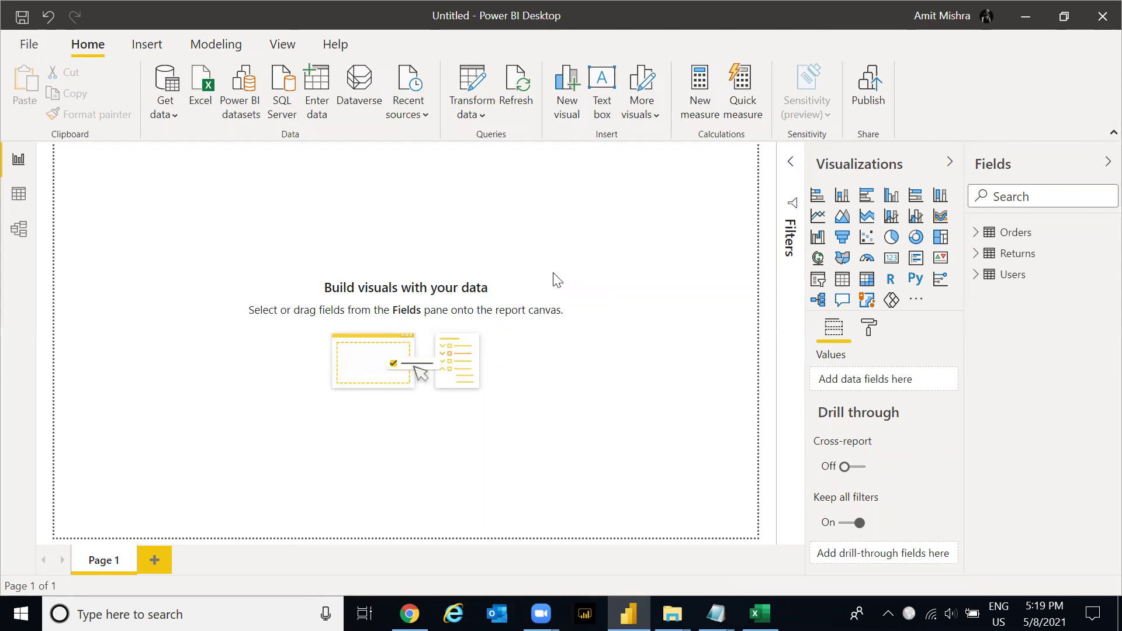
- Set the folder path to Multiple Data inside PowerBI\Power BI Mentorship and open its file list in Power Query Editor with Transform Data
left_click(463, 275)
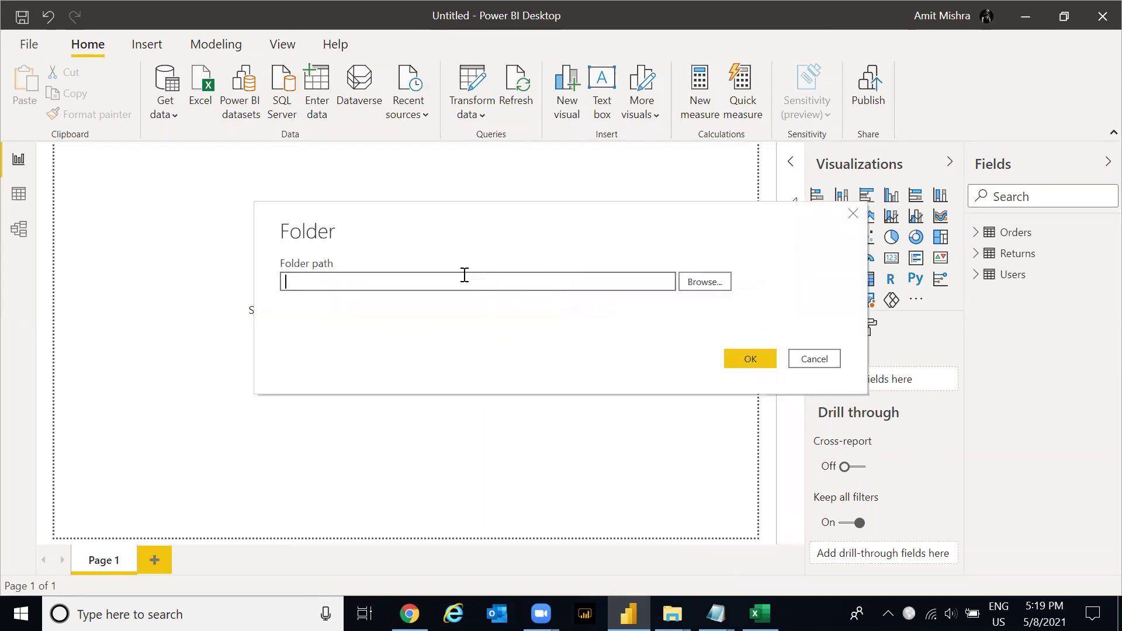
left_click(696, 283)
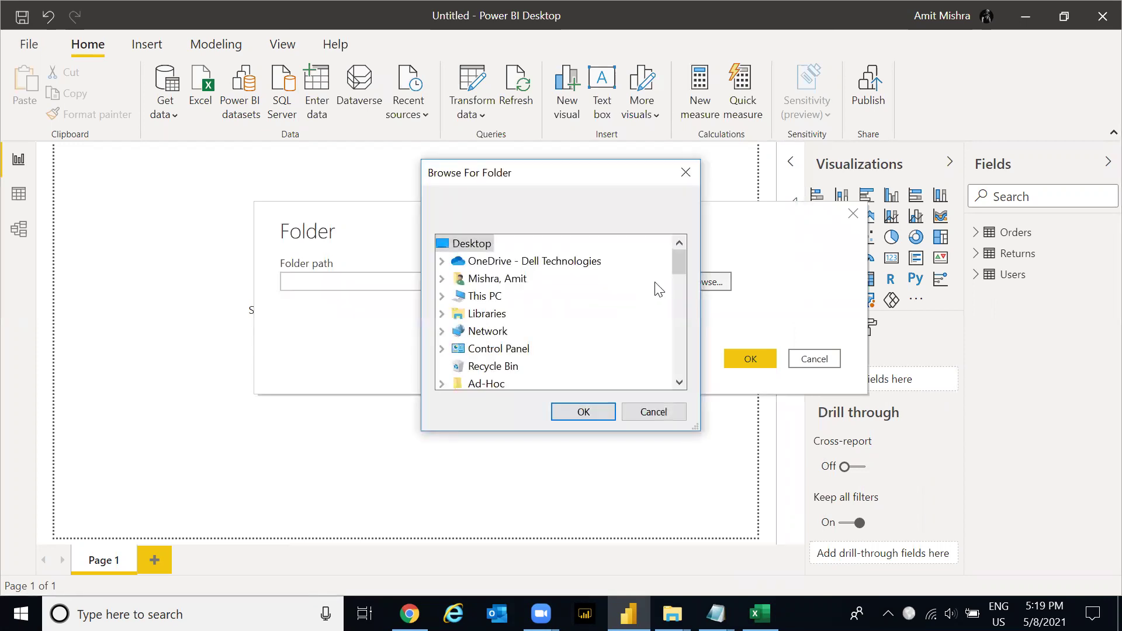
left_click_drag(680, 261, 675, 334)
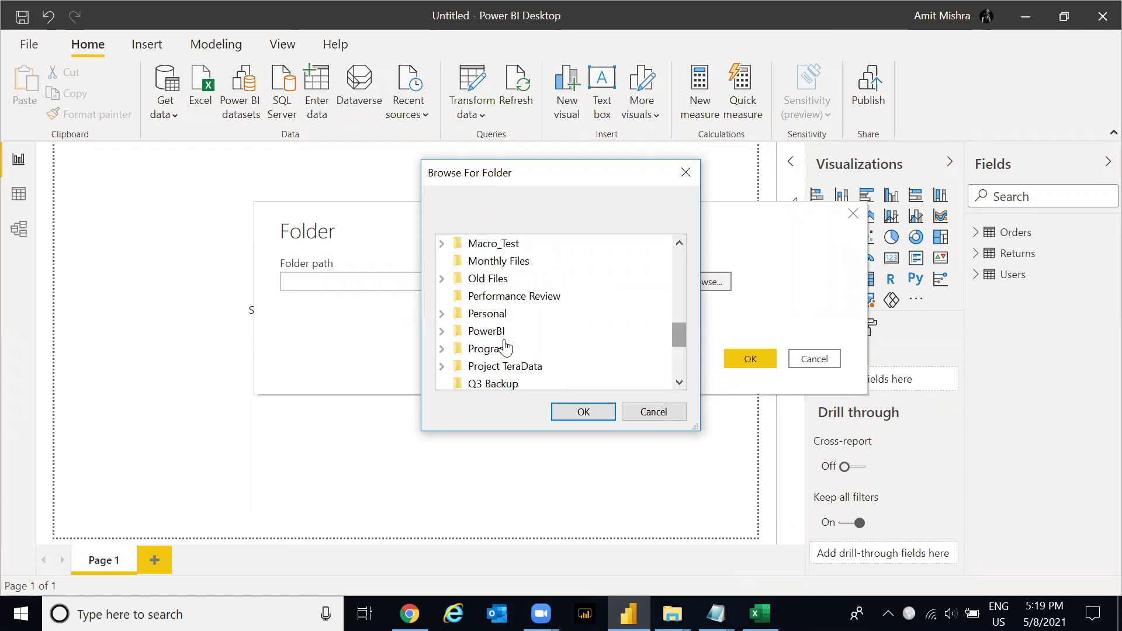
left_click(441, 331)
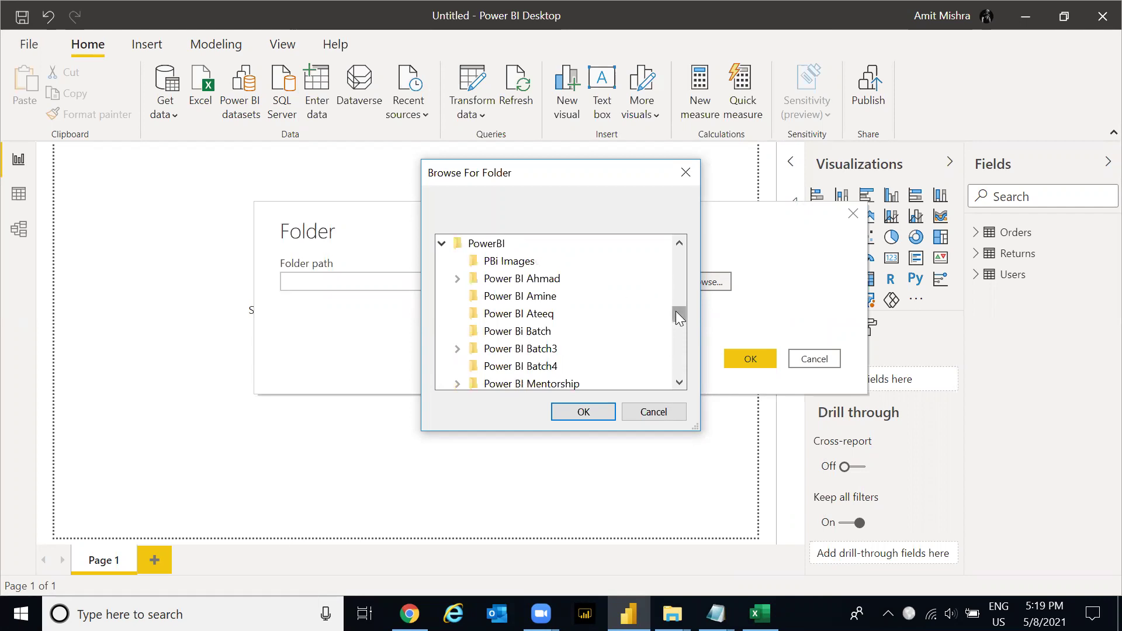
left_click_drag(676, 311, 676, 318)
left_click(456, 314)
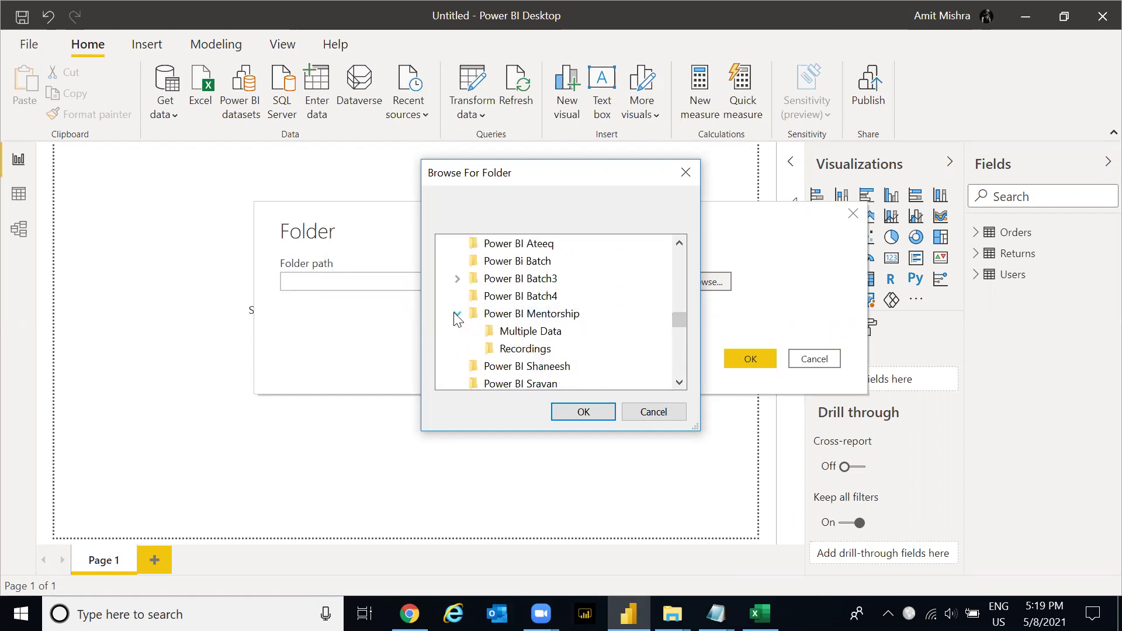
left_click(519, 332)
left_click(580, 411)
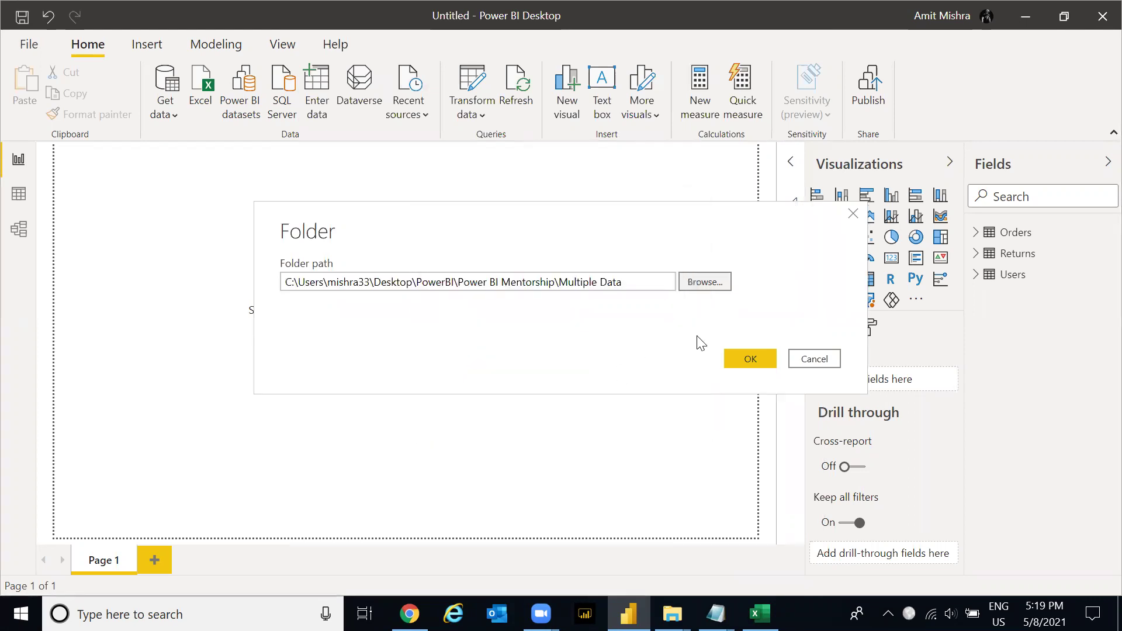
left_click(744, 362)
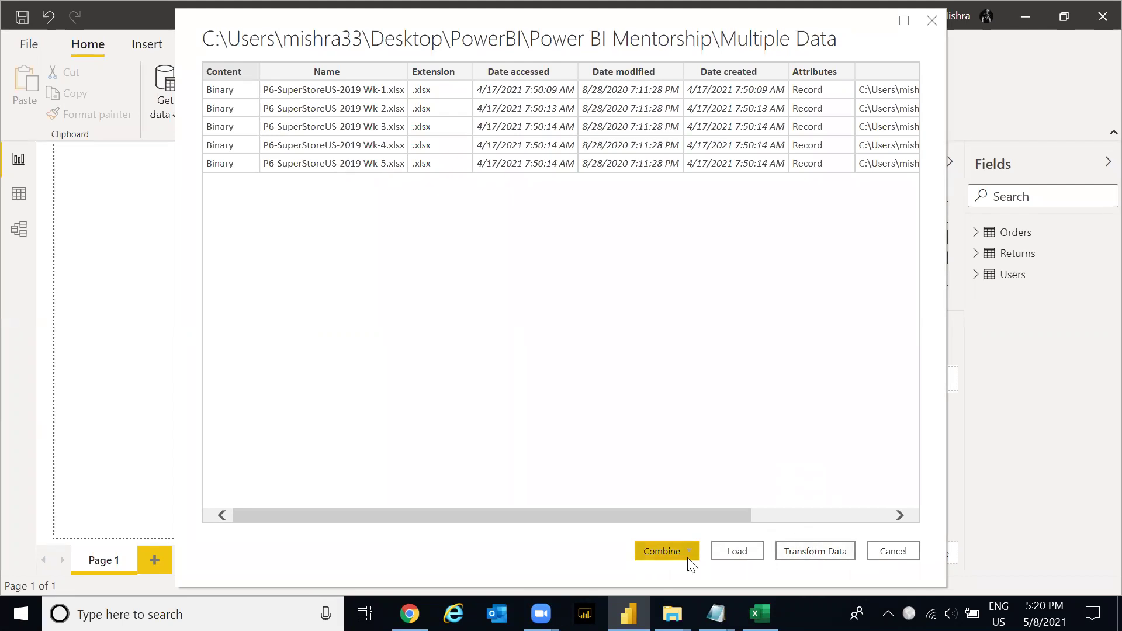
left_click(816, 552)
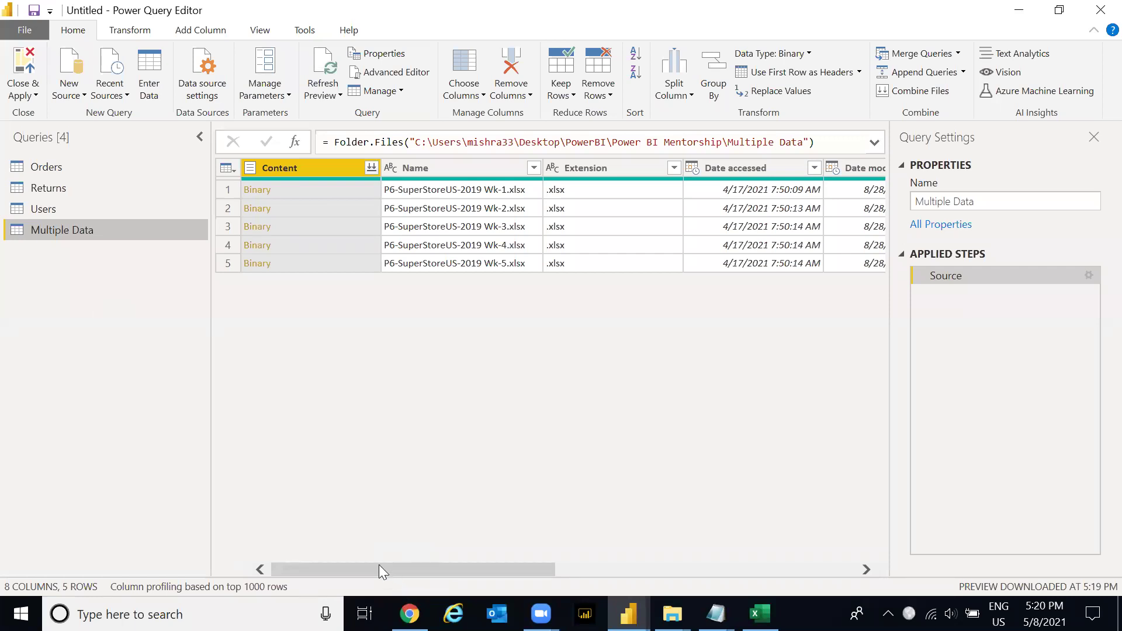
- Examine the Multiple Data query's columns from Content through Folder Path
left_click_drag(379, 566, 776, 556)
left_click(477, 562)
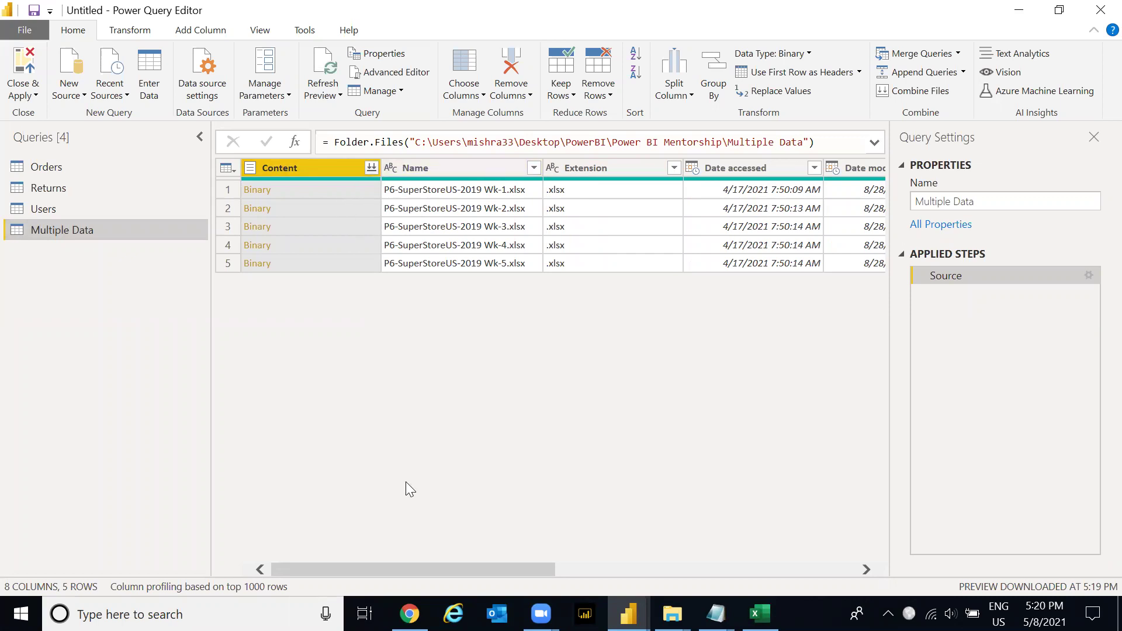
left_click_drag(395, 572, 772, 563)
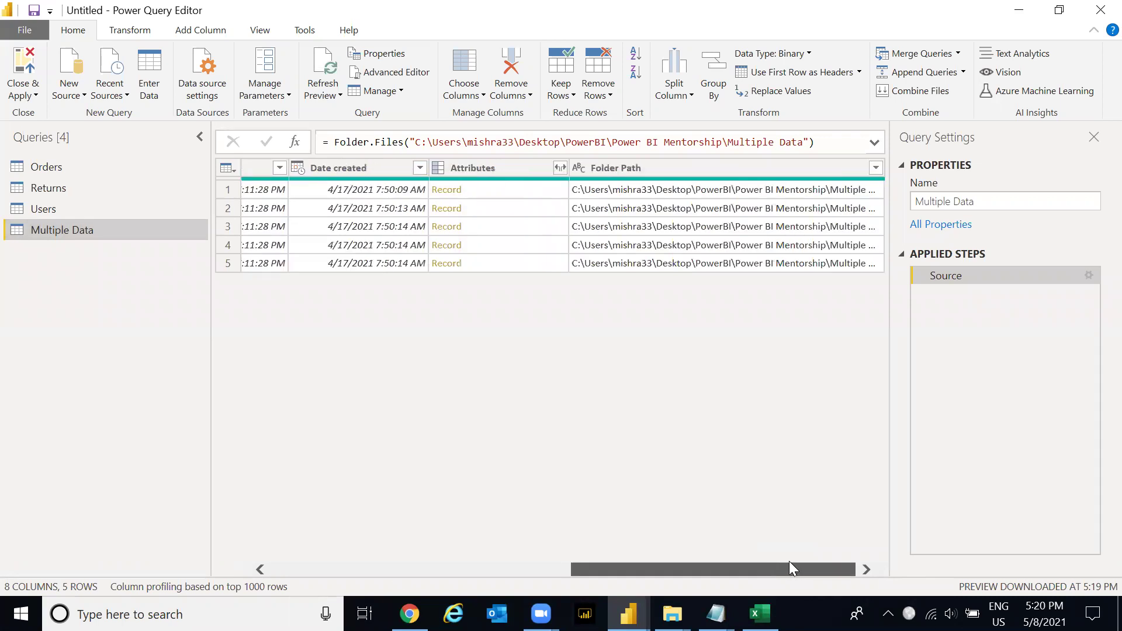
left_click(325, 562)
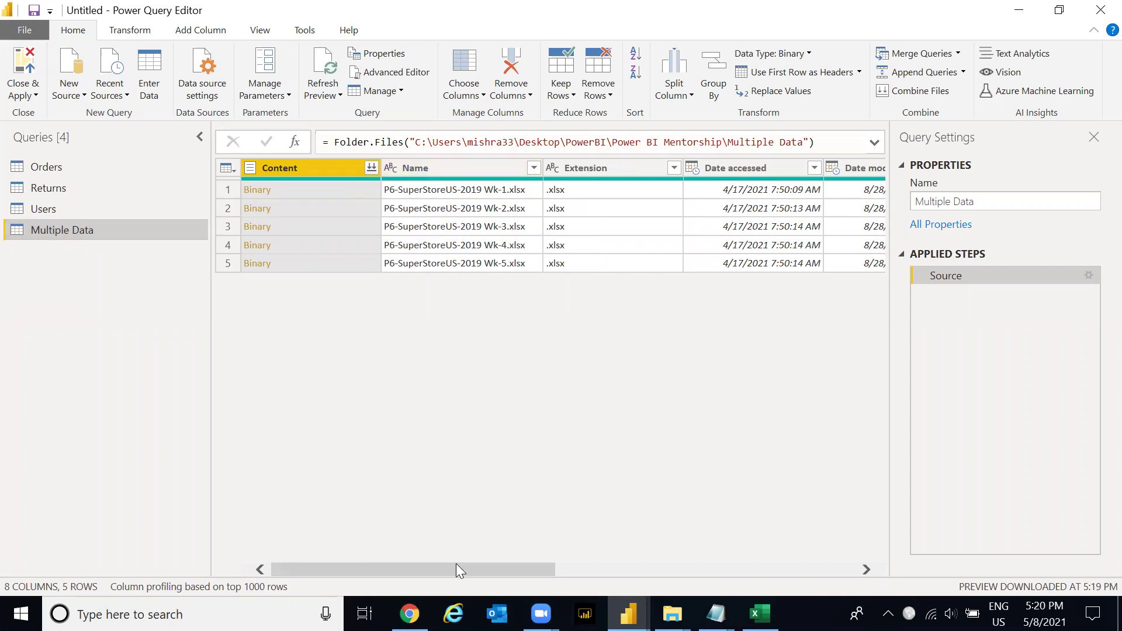
left_click_drag(456, 564, 734, 548)
left_click_drag(671, 570, 295, 570)
left_click_drag(392, 565, 353, 564)
- Remove all columns except Content from the Multiple Data query
left_click(309, 169)
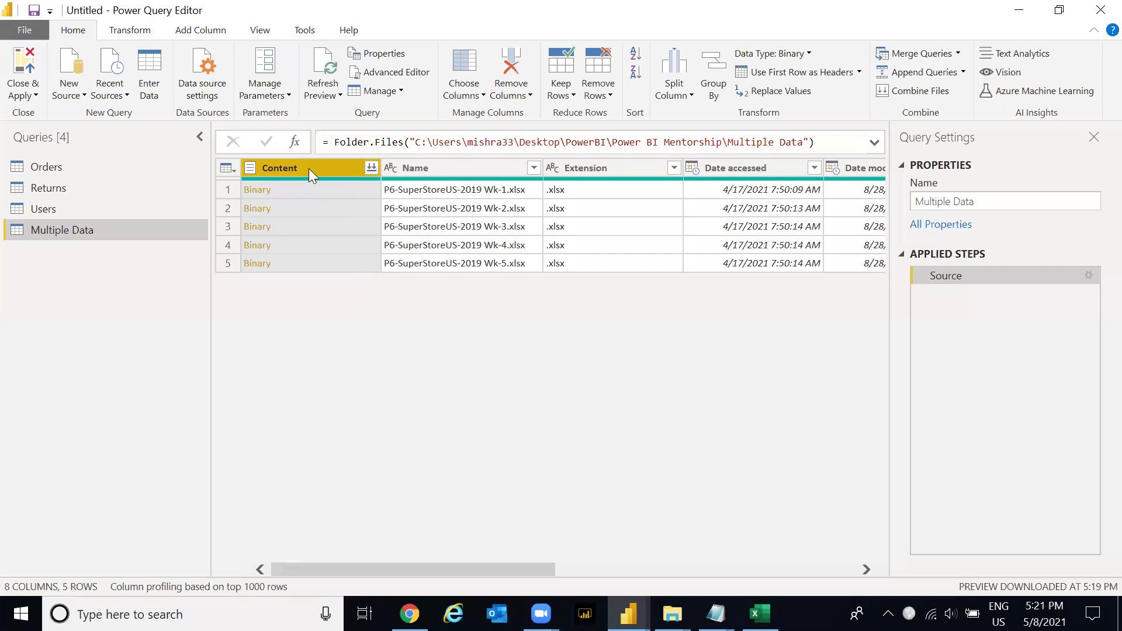
right_click(310, 173)
left_click(298, 169)
right_click(322, 171)
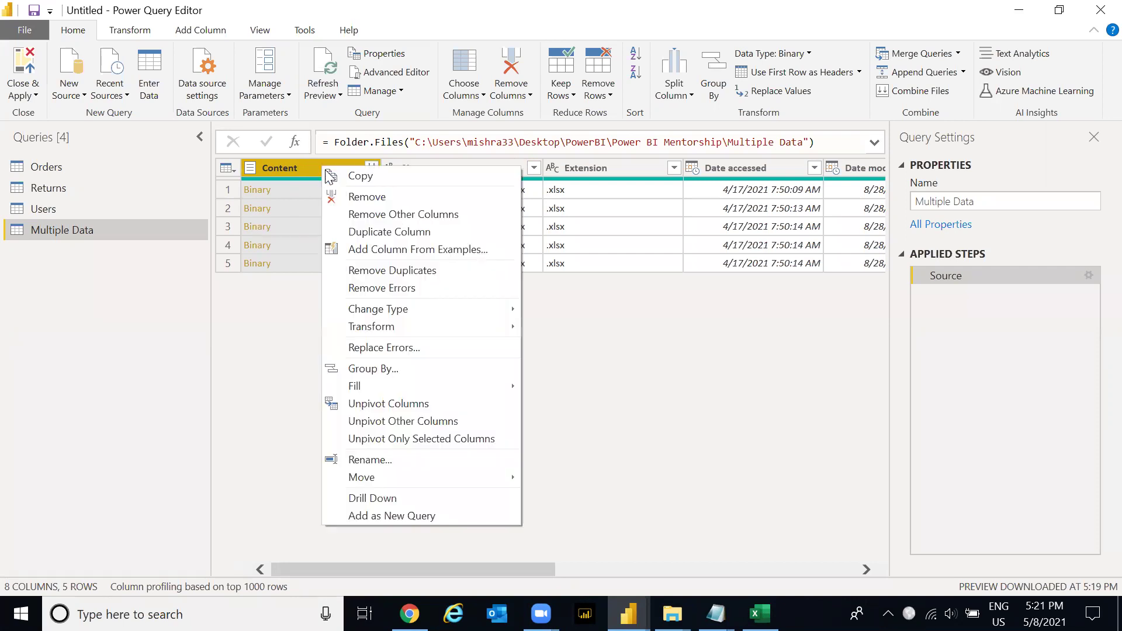
left_click(399, 215)
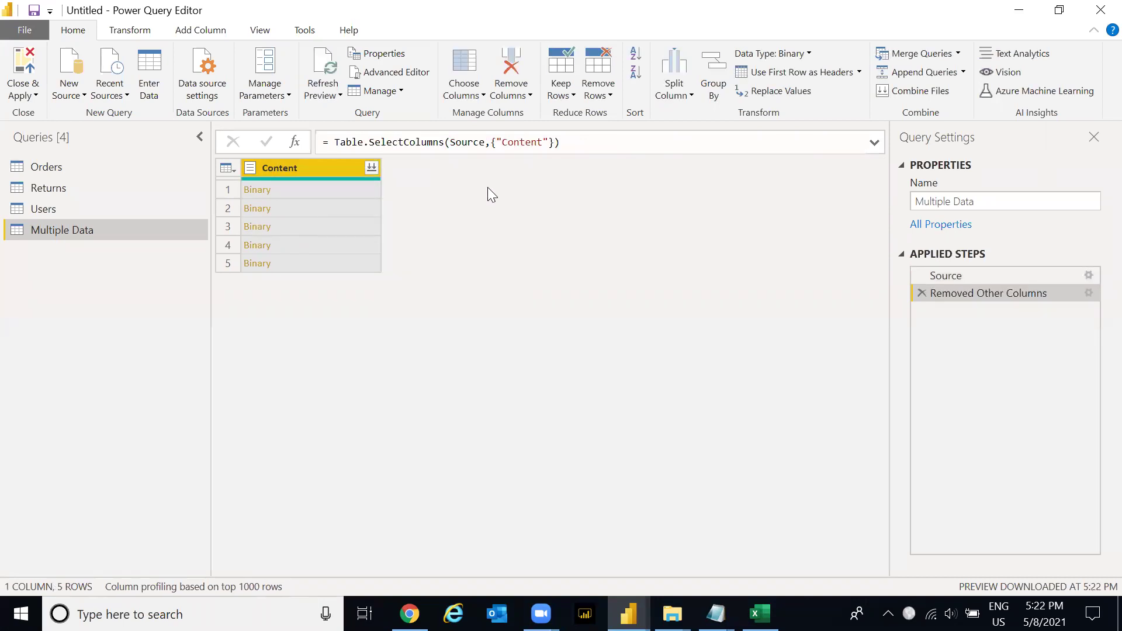
- Combine the Content files using the Orders sheet with the first file as sample, and return to the Power Query Editor
left_click(371, 169)
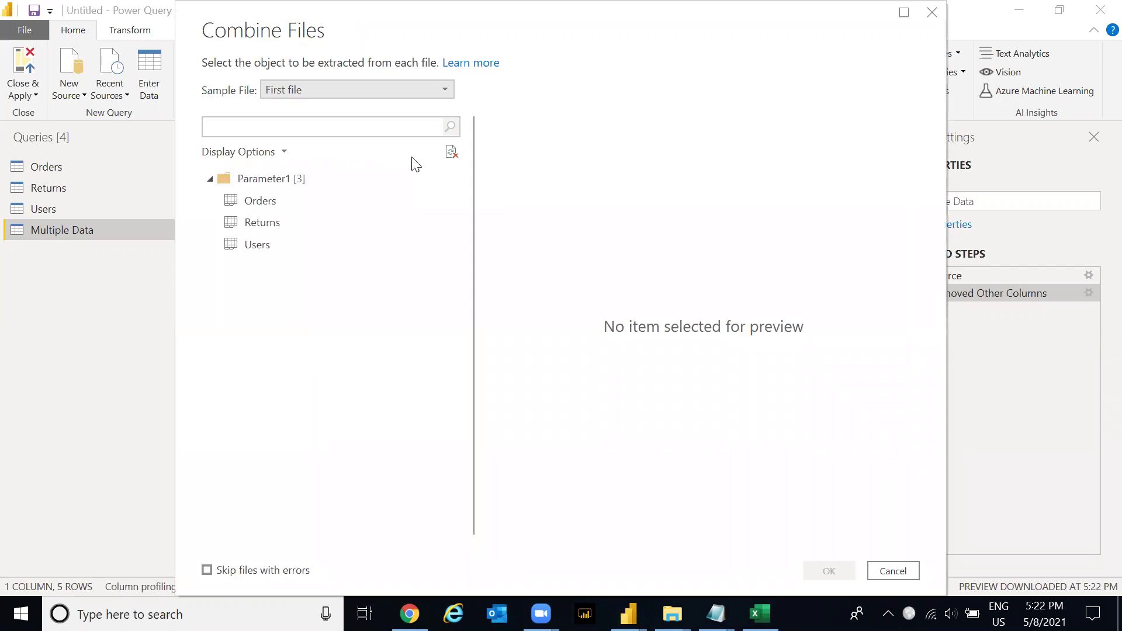
left_click_drag(298, 42, 317, 47)
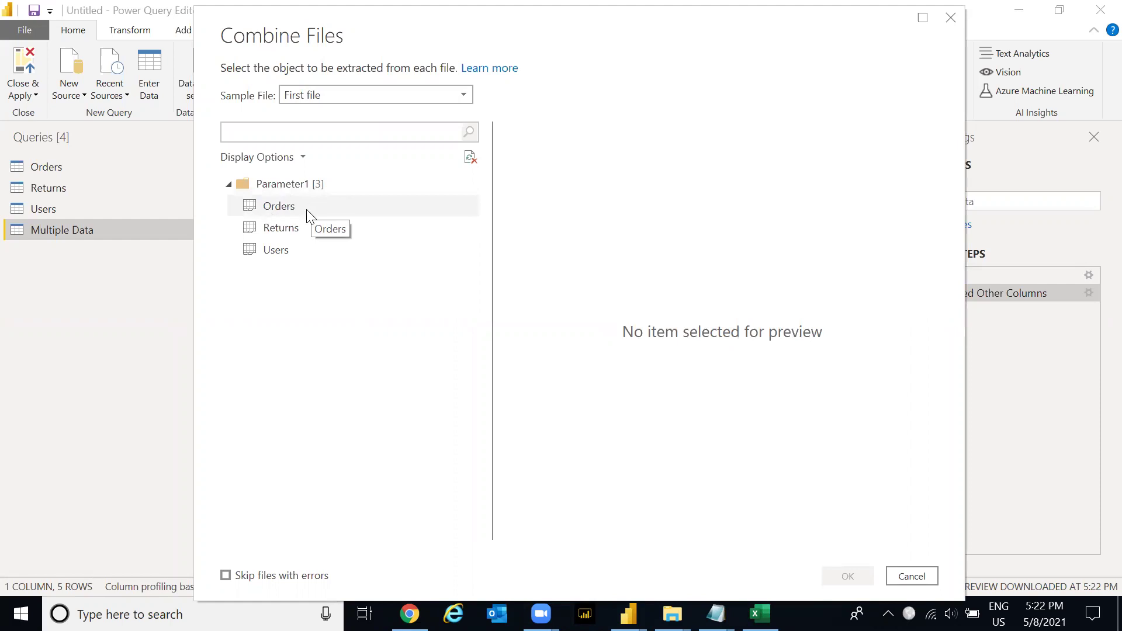
left_click(288, 209)
left_click(297, 208)
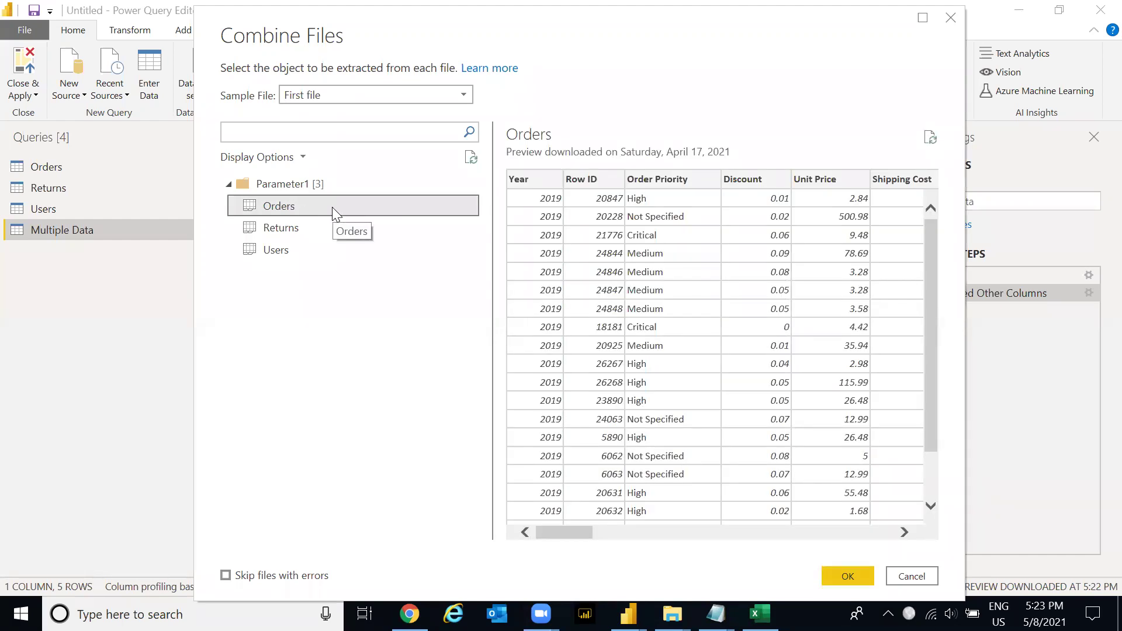
left_click(848, 577)
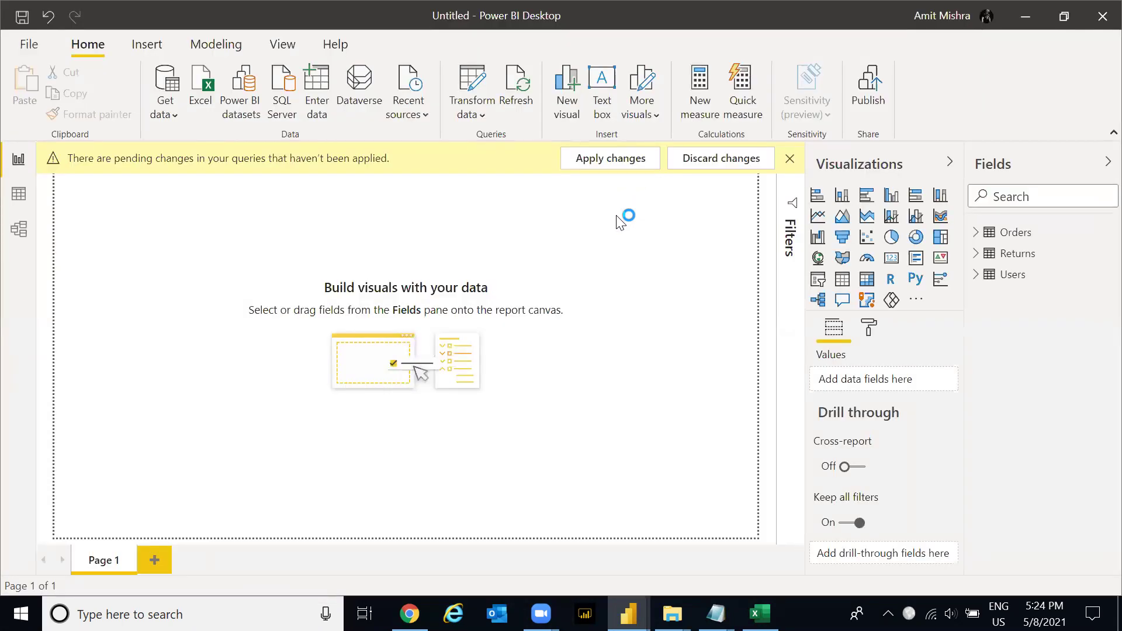
mouse_move(628, 613)
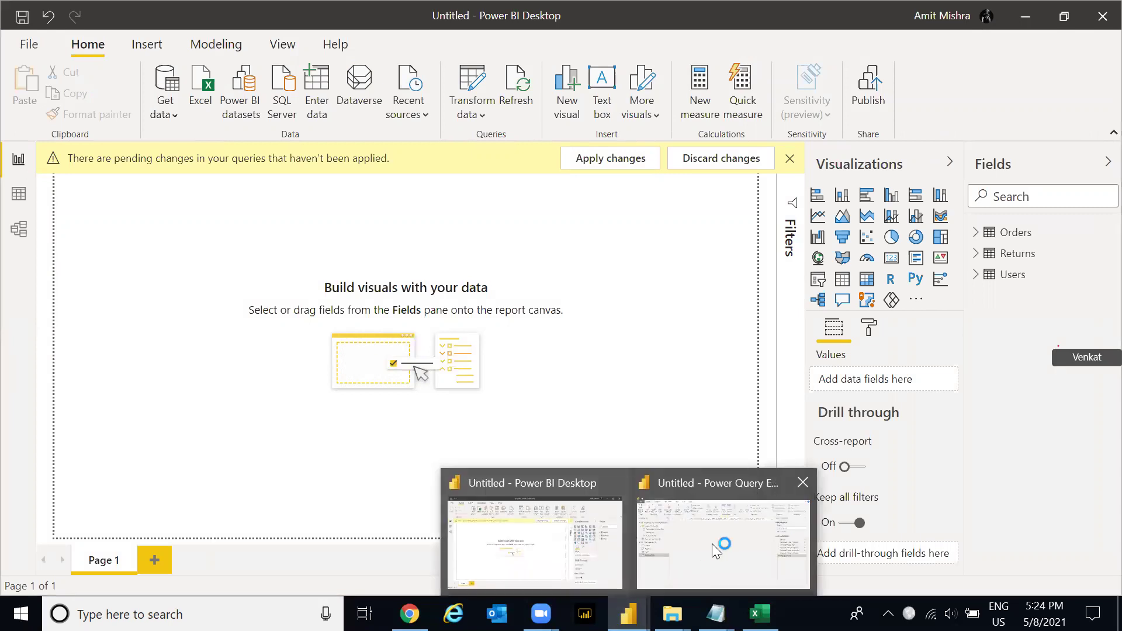
left_click(717, 549)
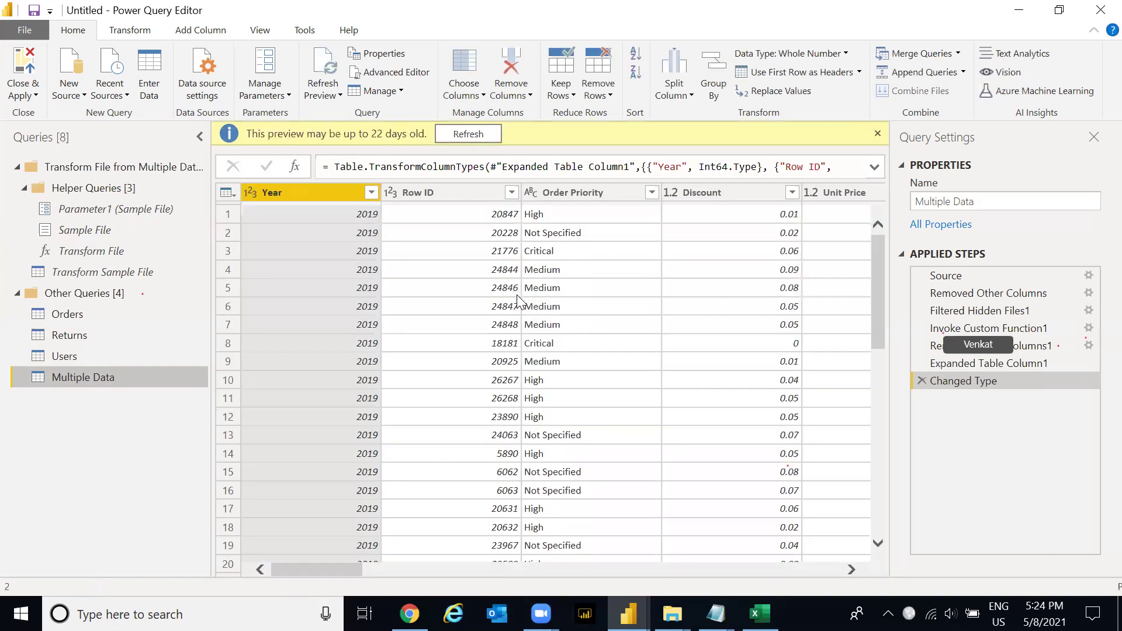
- Collapse the Transform File from Multiple Data query group and select the Multiple Data query
left_click(18, 166)
left_click(76, 273)
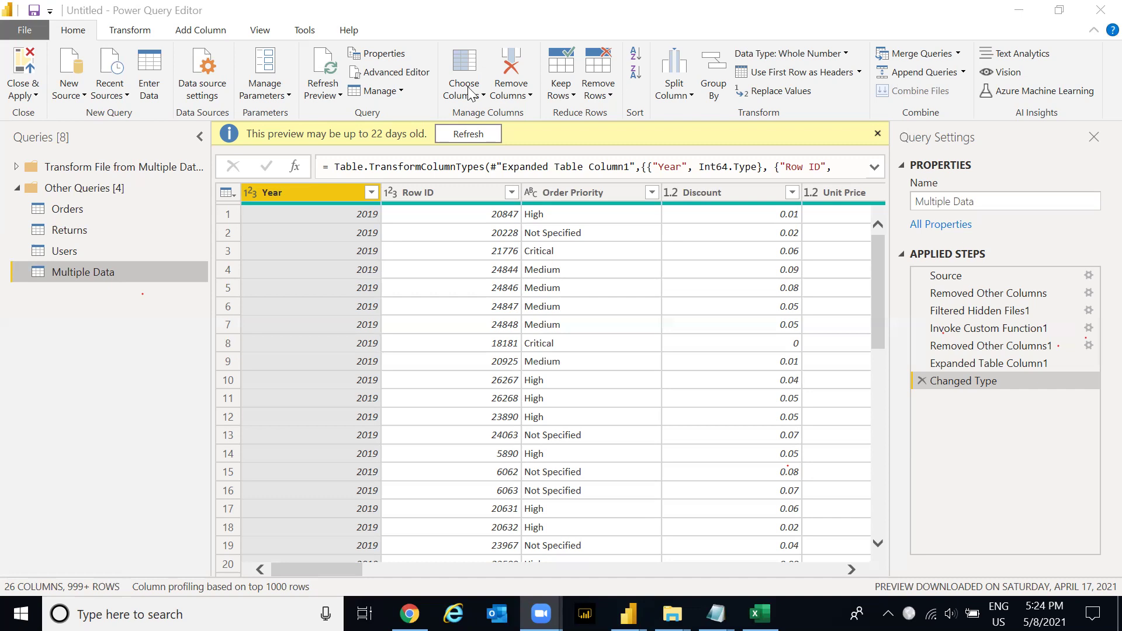
left_click(76, 103)
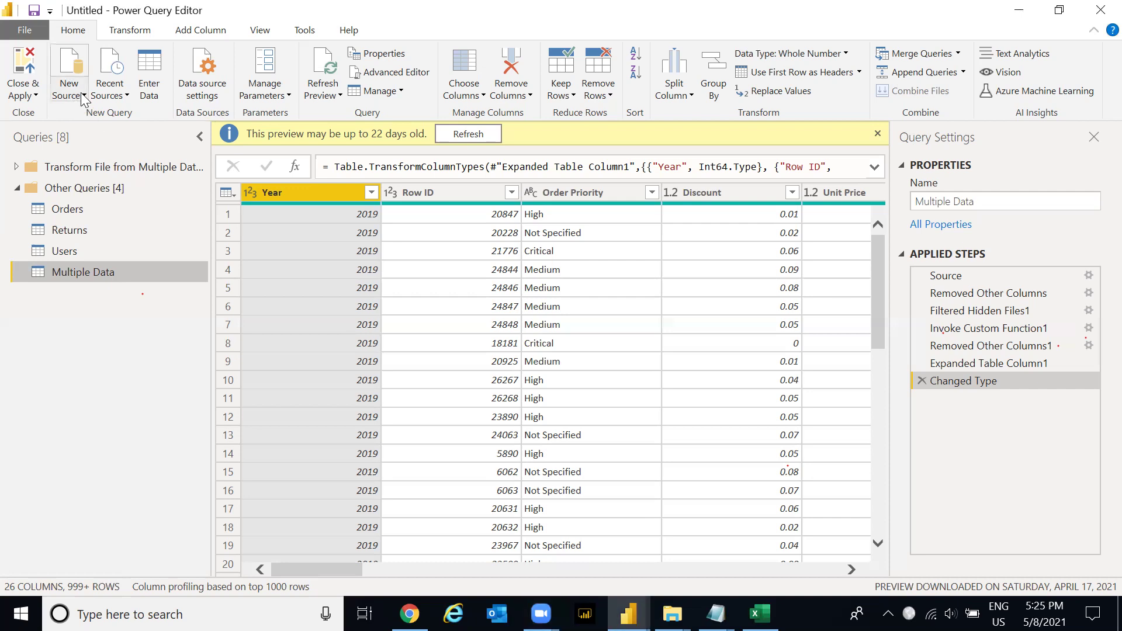
left_click(82, 96)
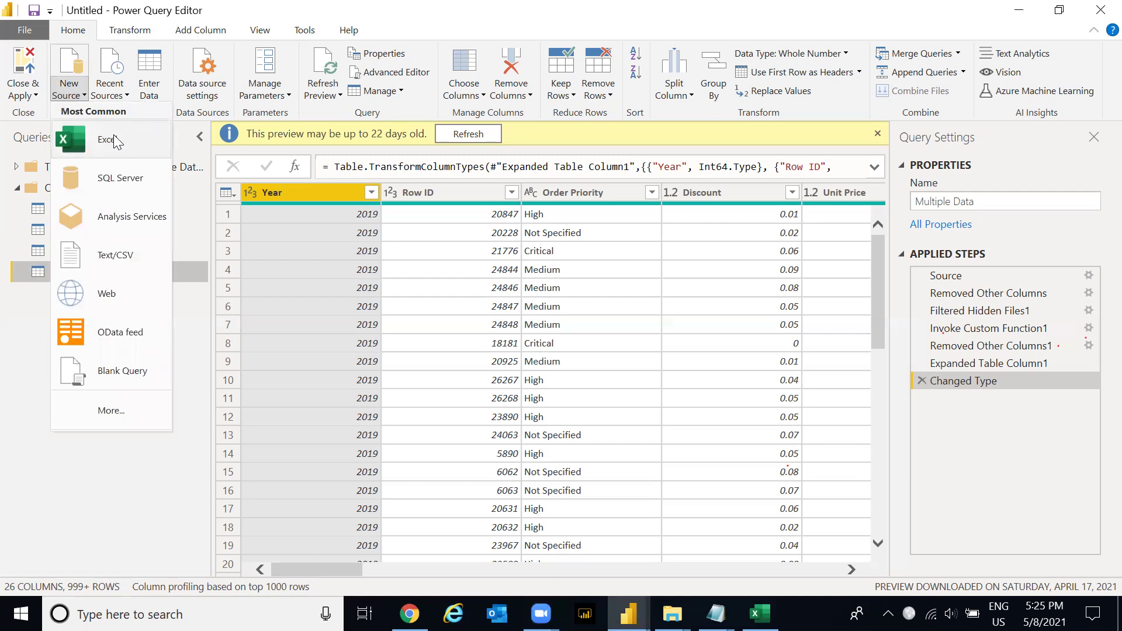
left_click(12, 454)
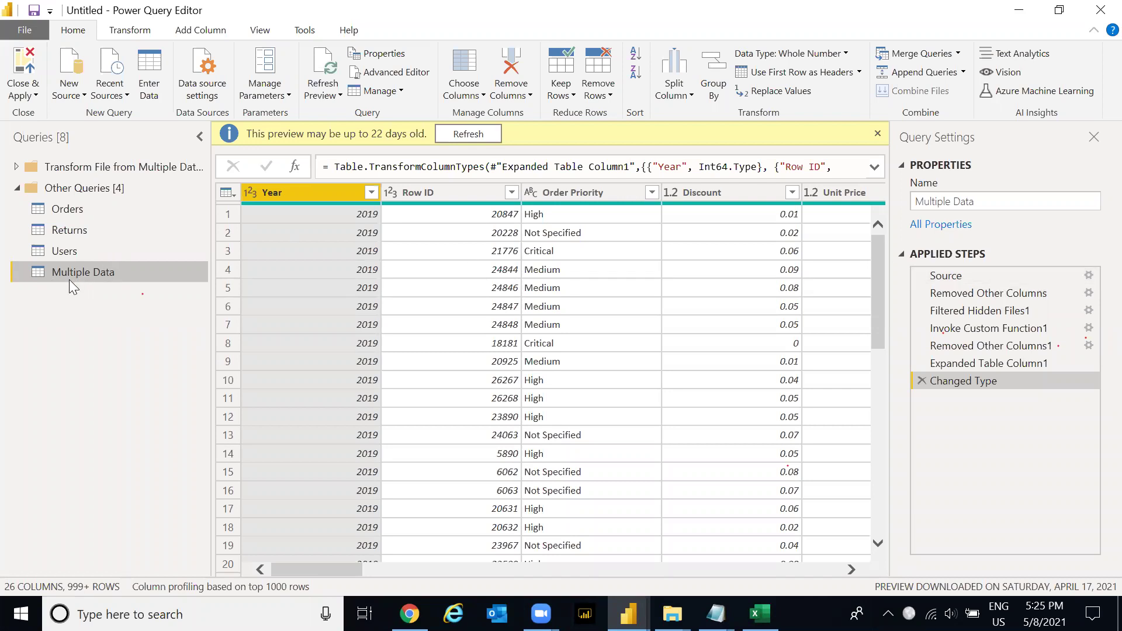
- Switch to File Explorer and duplicate the P6-SuperStoreUS-2019 Wk-5 workbook within the Multiple Data folder
key("alt+Tab")
key("alt+Tab")
key("alt+Tab")
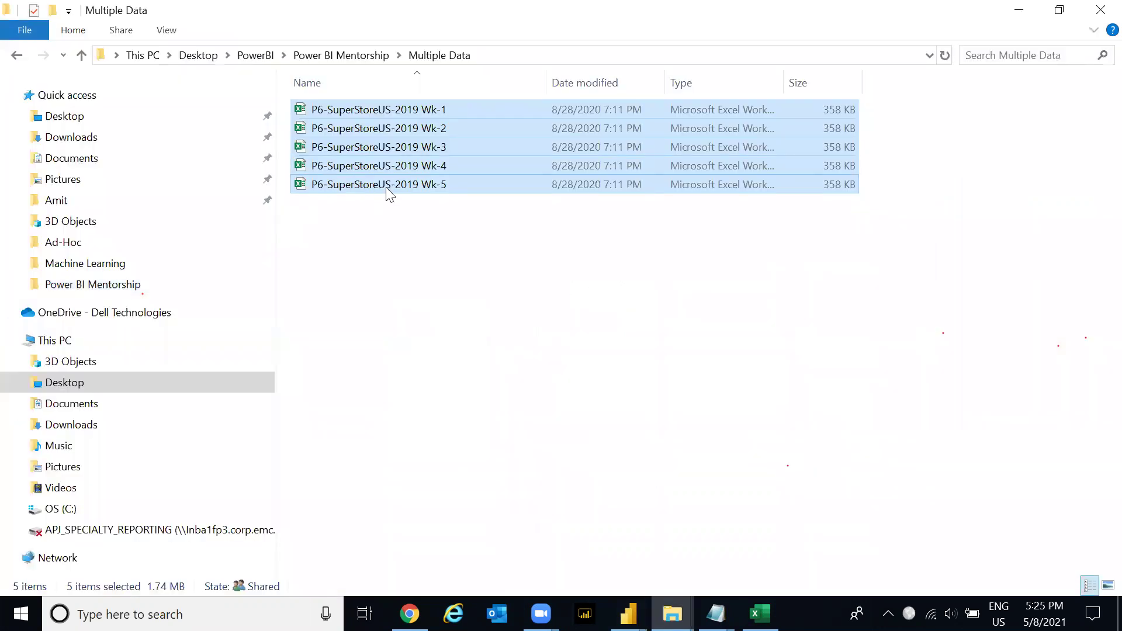
left_click(389, 190)
key("ctrl+c")
key("ctrl+v")
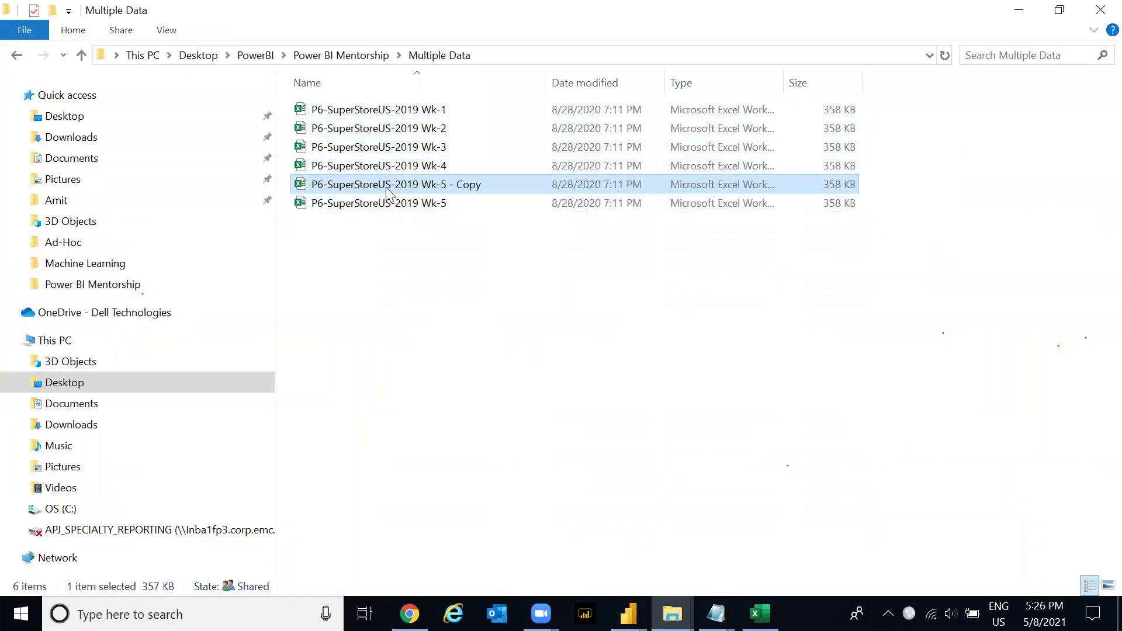
- Rename the copied workbook as P6-SuperStoreUS-2019 Wk-6
key("F2")
key("End")
key("BackSpace")
key("BackSpace")
key("BackSpace")
key("BackSpace")
key("BackSpace")
key("BackSpace")
key("BackSpace")
key("BackSpace")
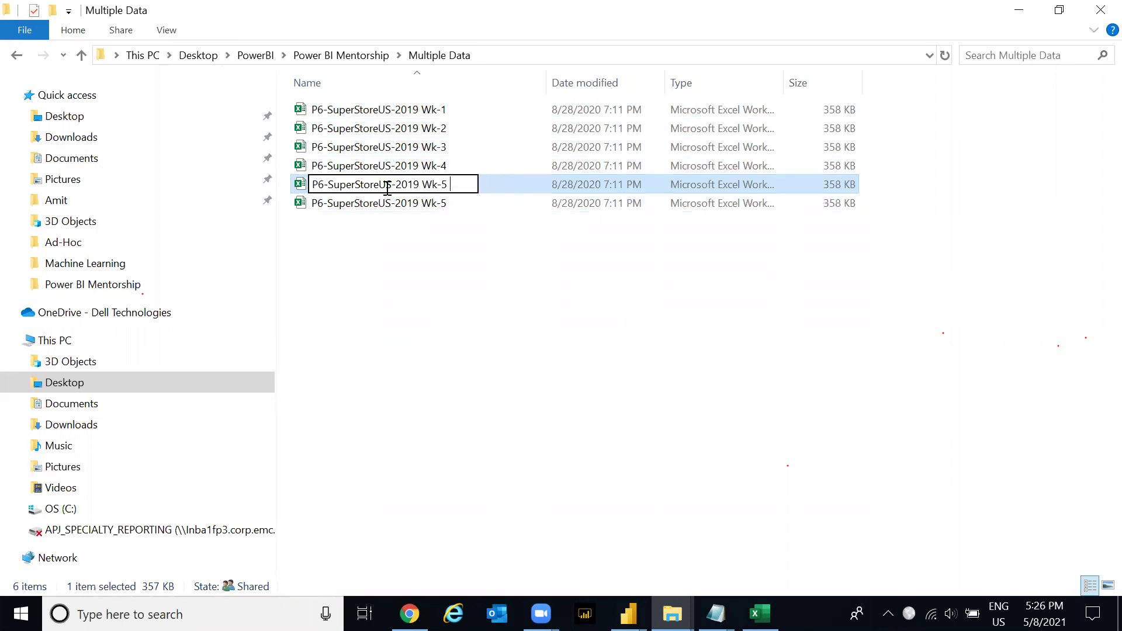
type("6")
key("Return")
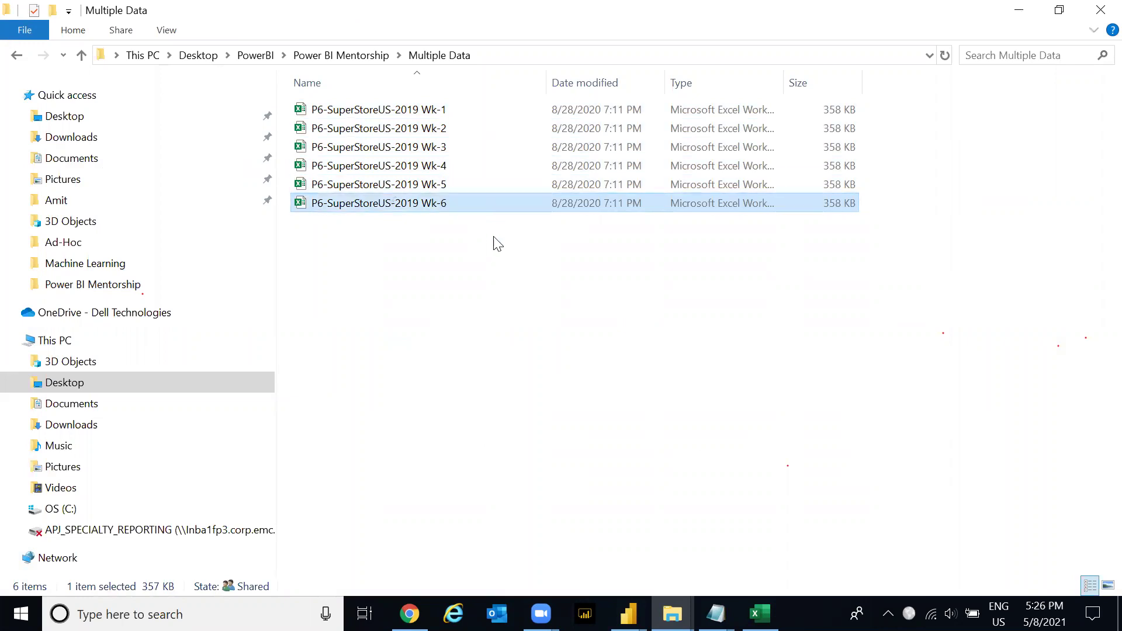
- Switch back to the Power Query Editor and rename the Multiple Data query as Combined
key("alt+Tab")
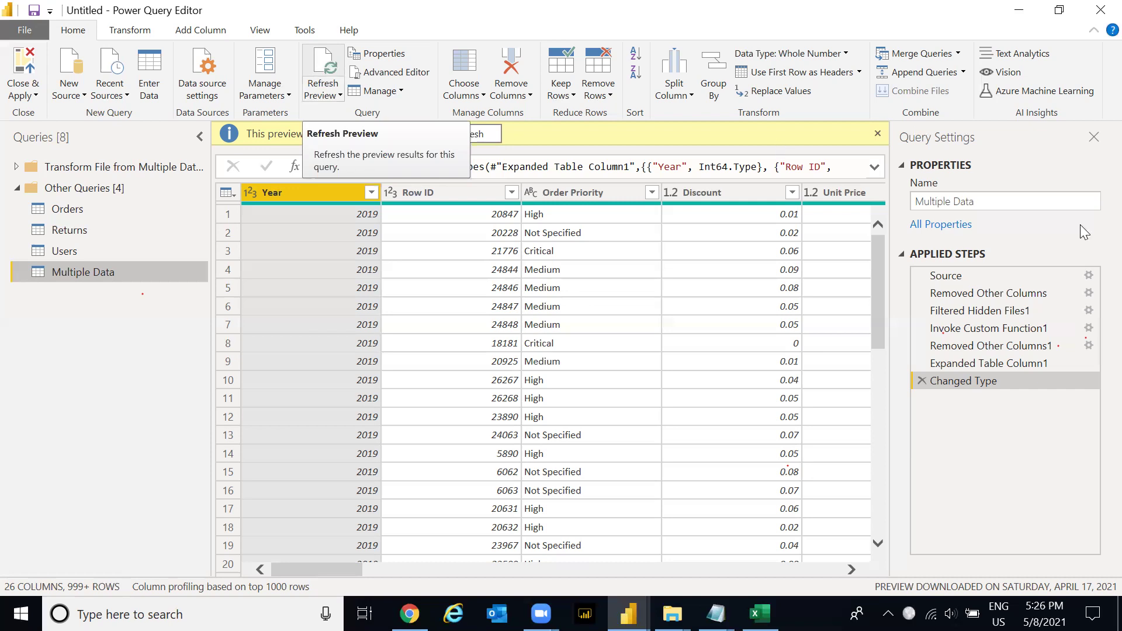
left_click(987, 200)
left_click(910, 201)
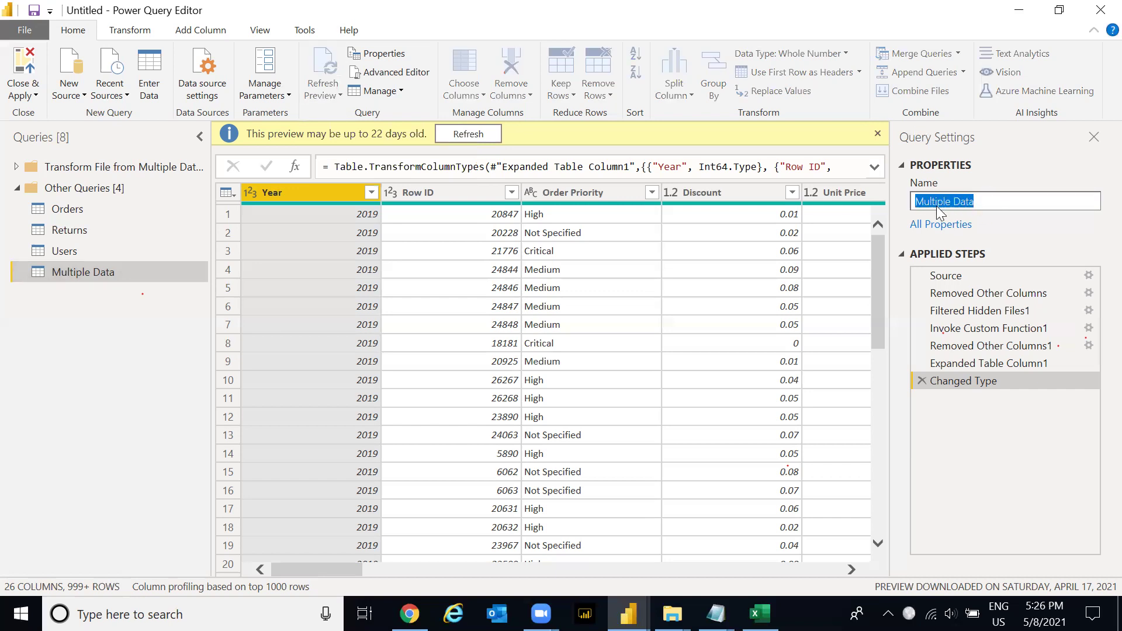
left_click(993, 201)
double_click(995, 201)
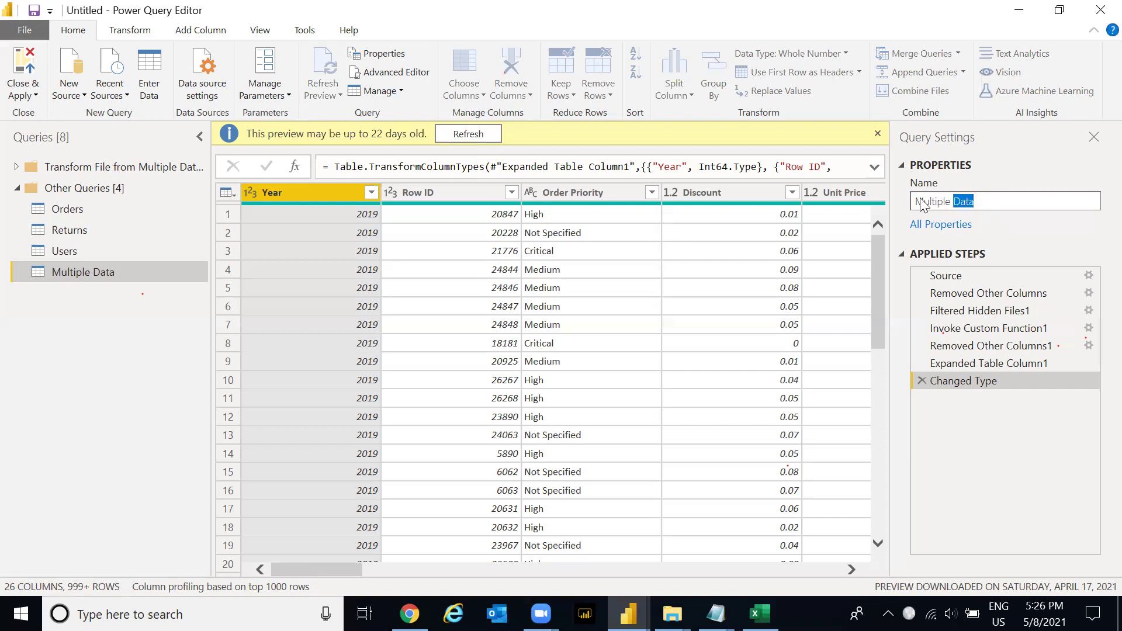
left_click(1007, 199)
double_click(983, 202)
left_click(982, 202)
triple_click(982, 202)
type("Combined")
key("Return")
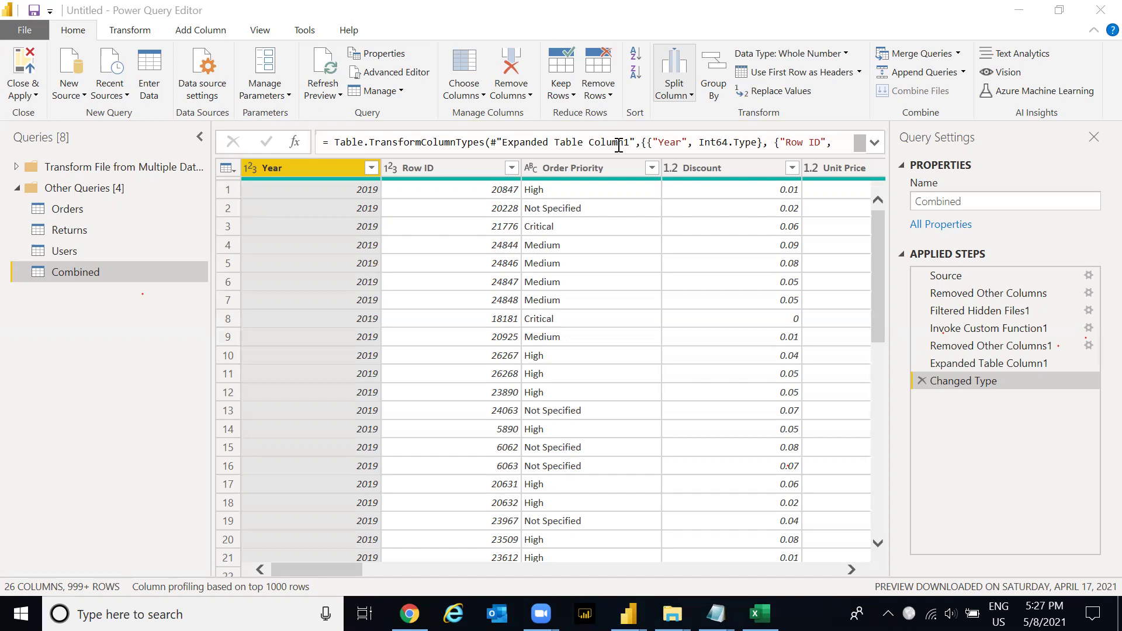
- Hide the formula bar and show it again
left_click(102, 312)
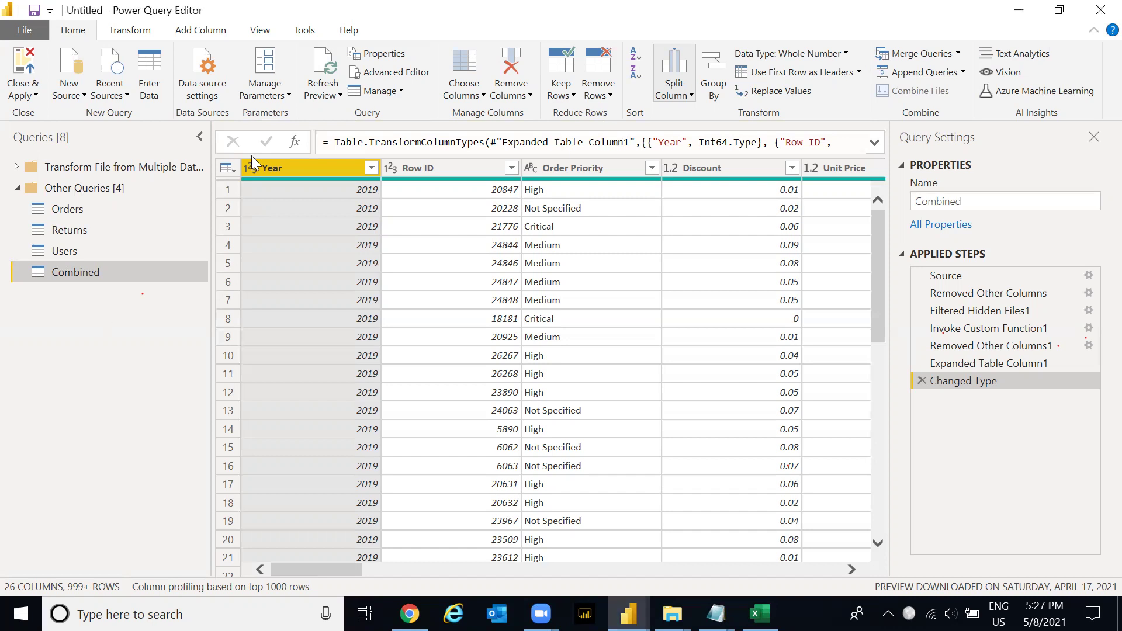
left_click(341, 140)
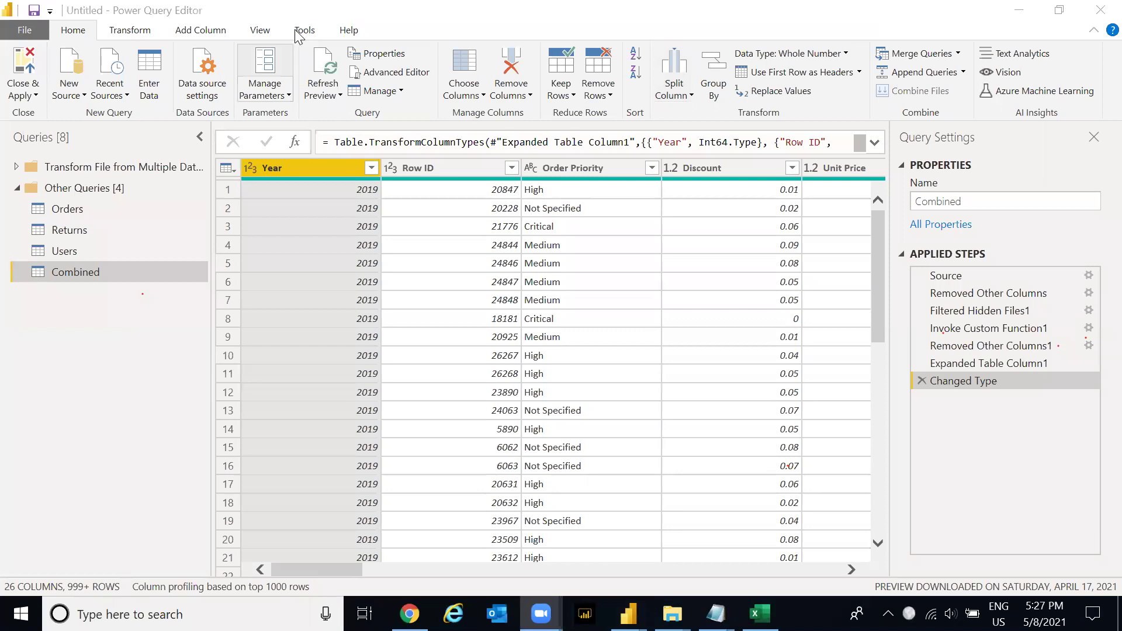
left_click(260, 30)
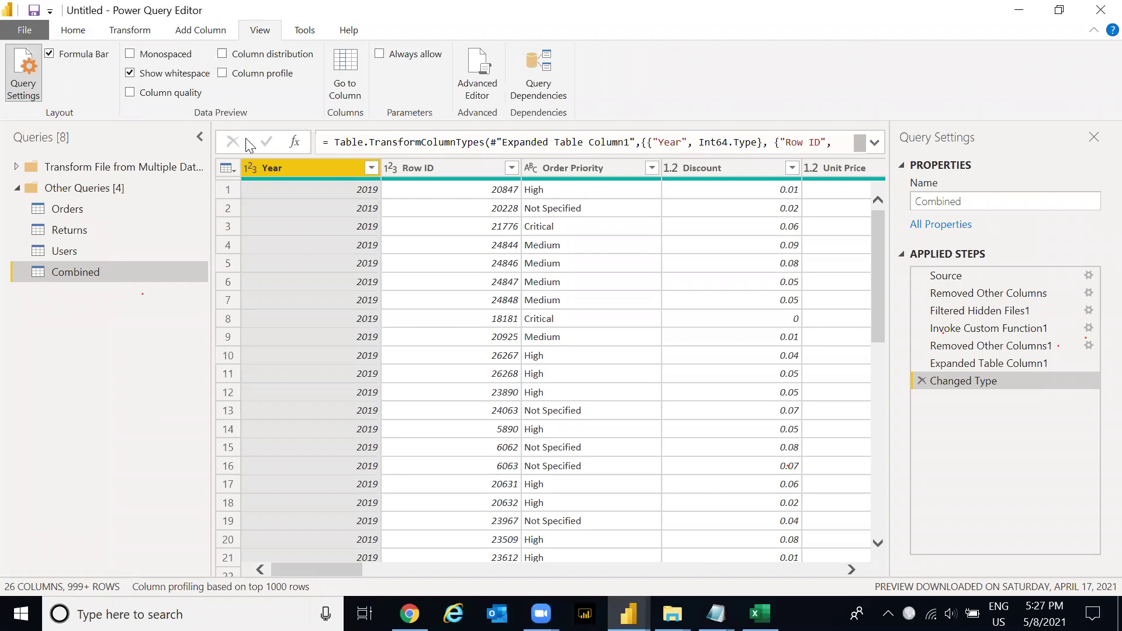
left_click(51, 54)
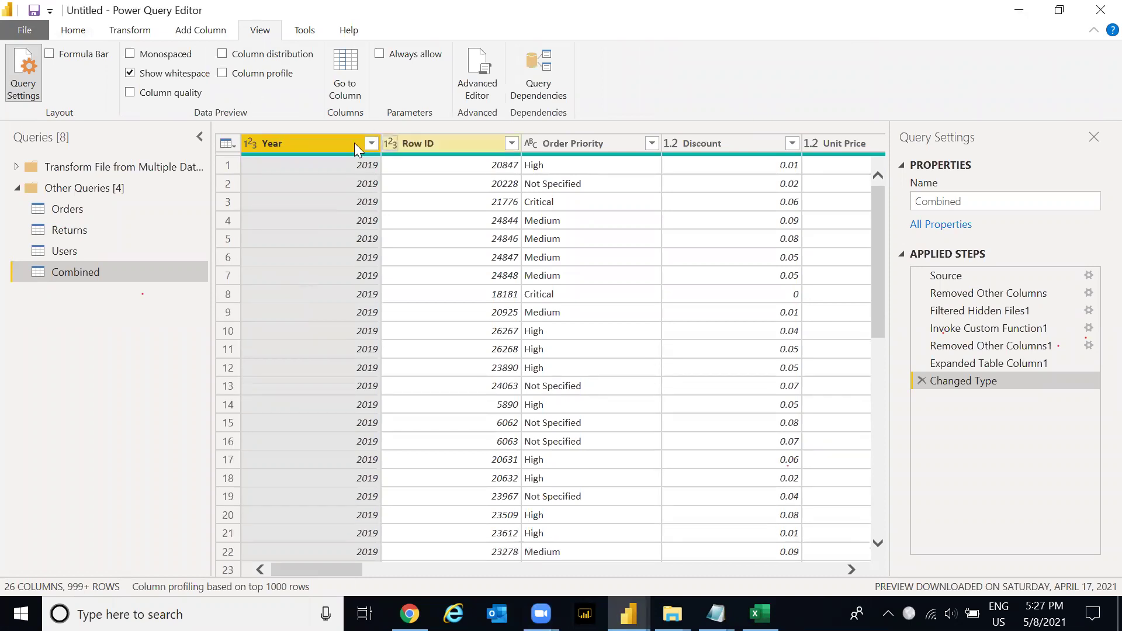
left_click(51, 54)
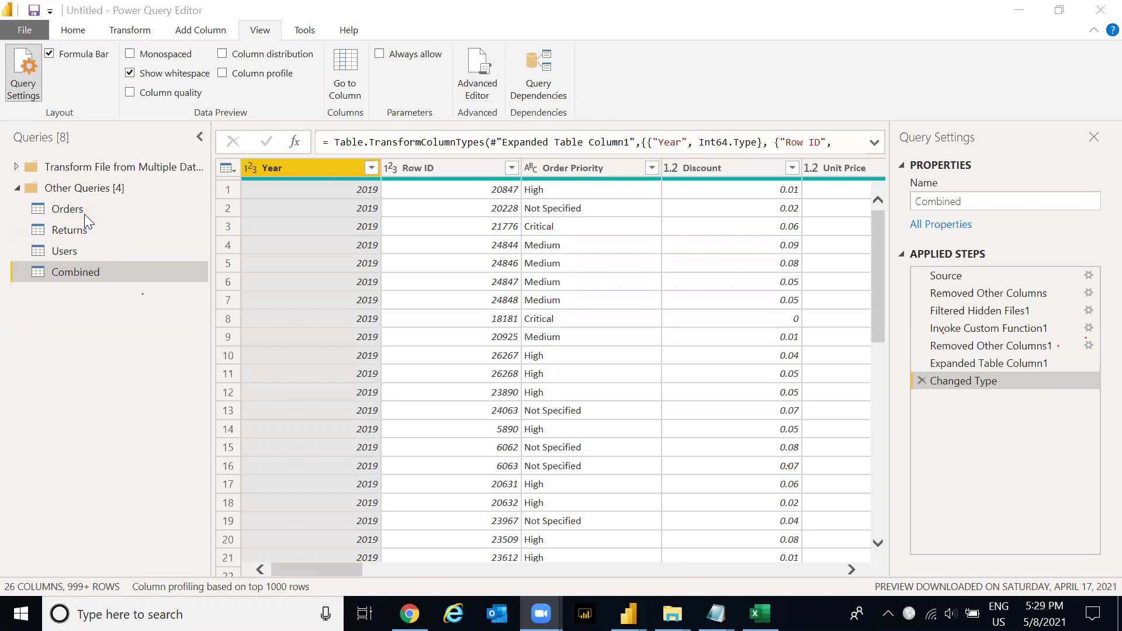
left_click(99, 405)
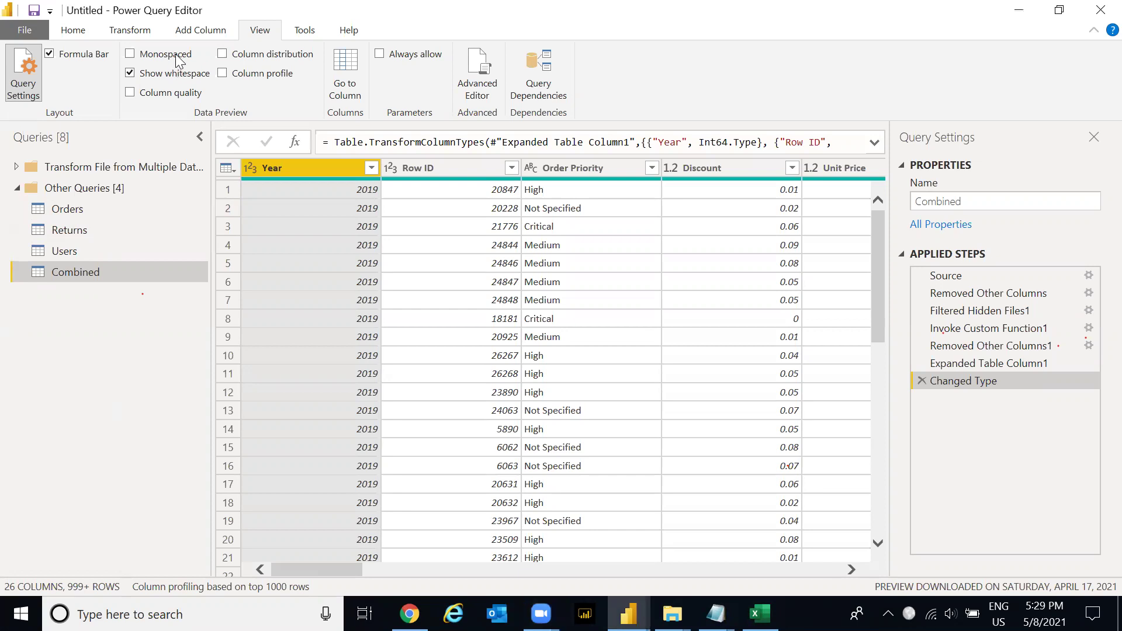
- Examine the data types of the Row ID and Discount columns in the Combined query
left_click(73, 32)
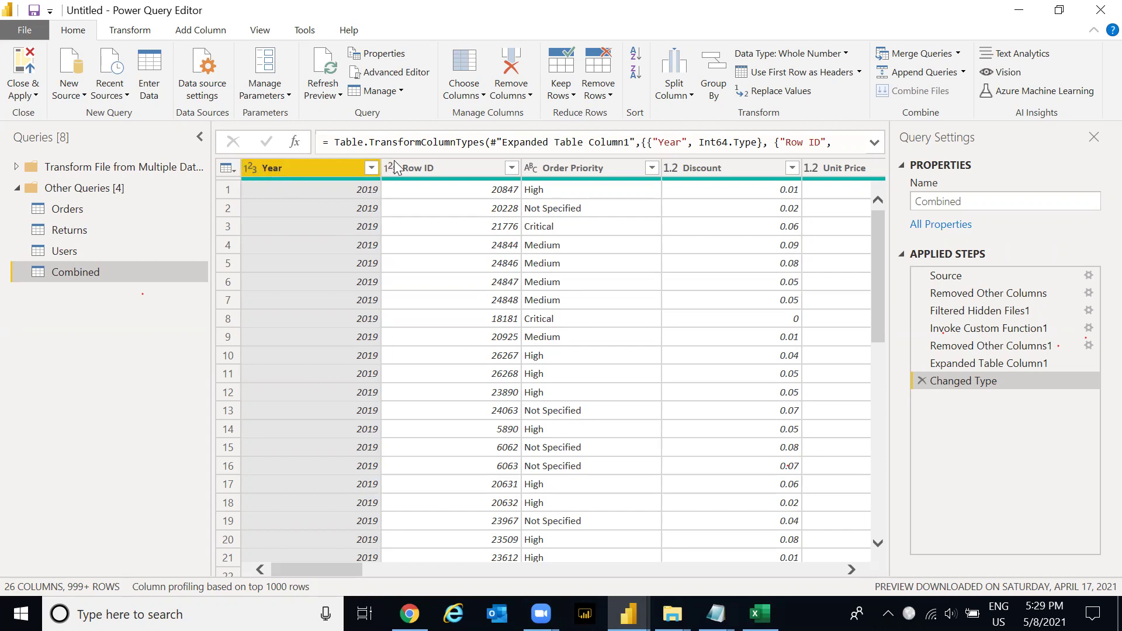
left_click(430, 168)
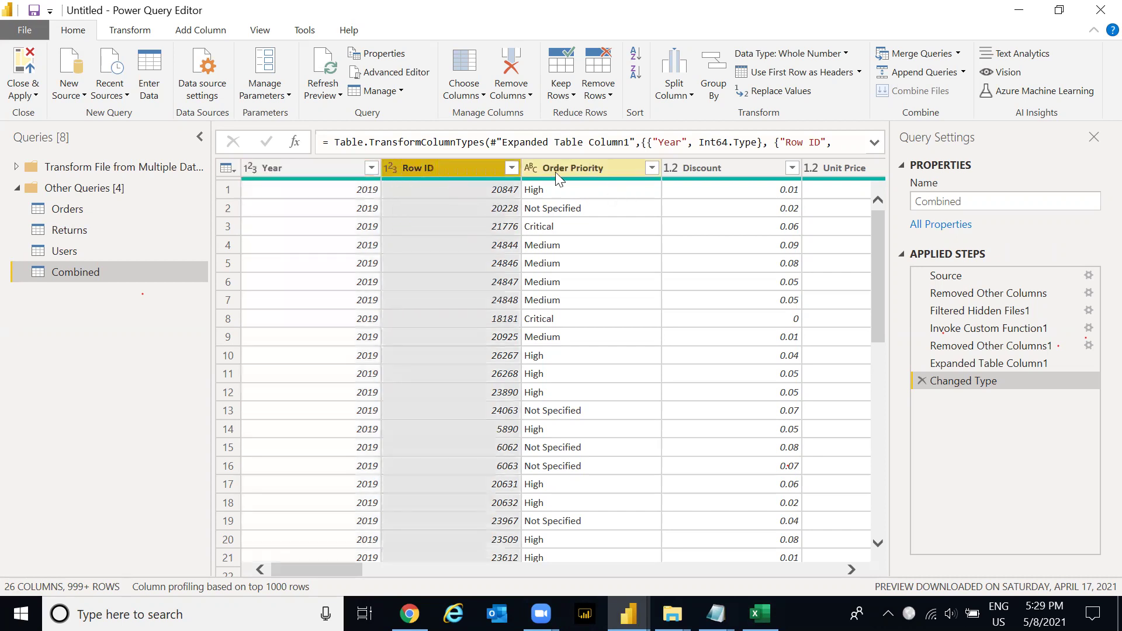
left_click(701, 171)
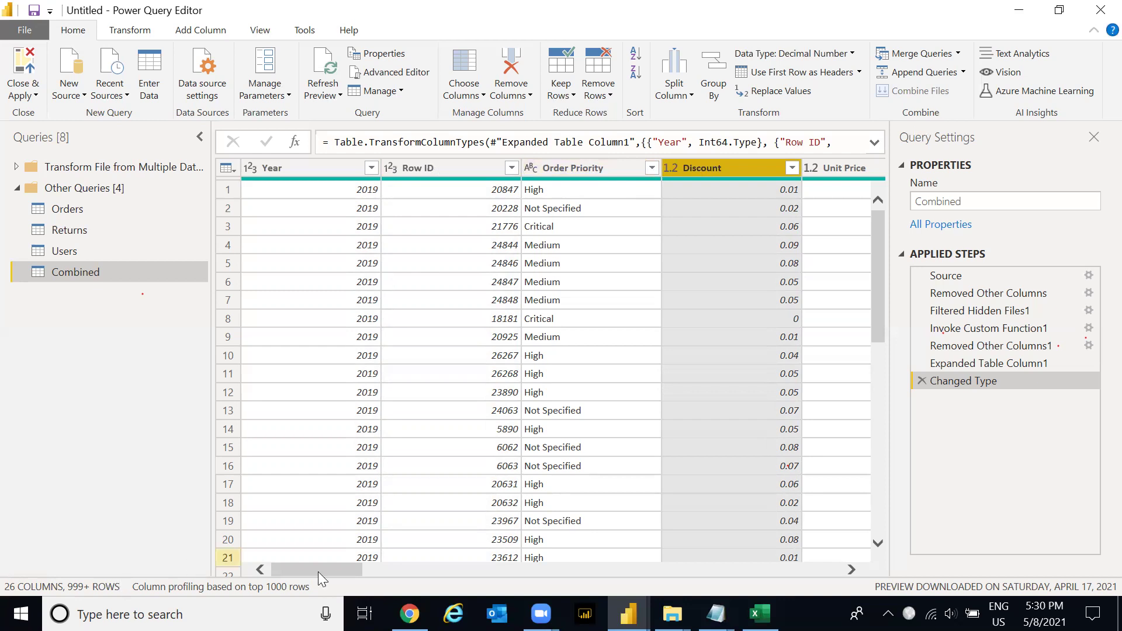
scroll(853, 540, "right", 10)
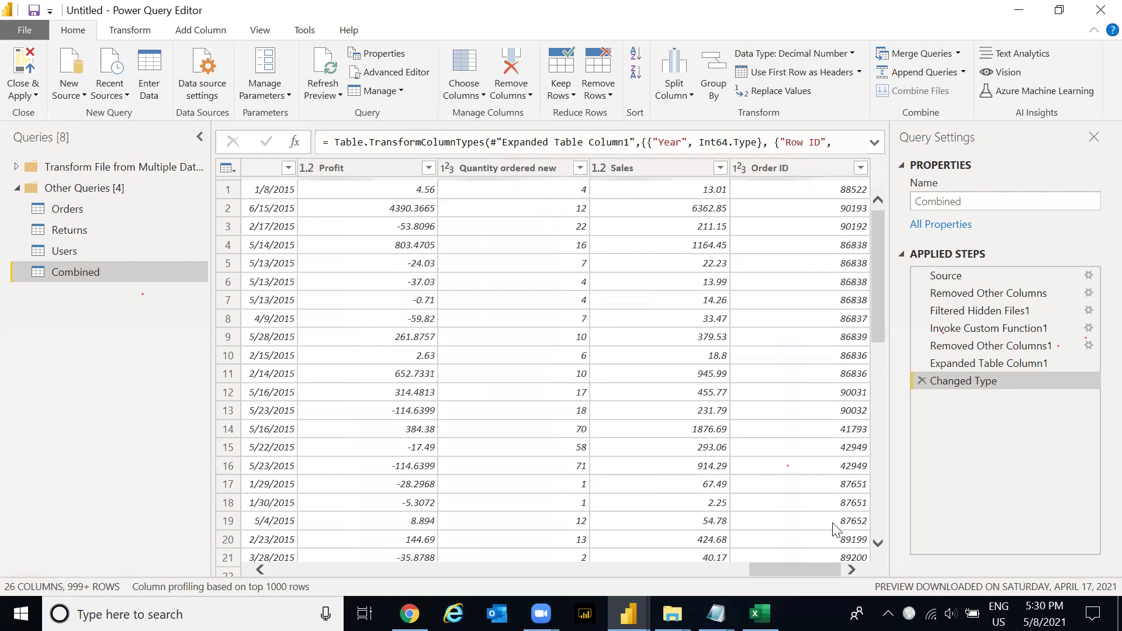
- Change the Sales column's data type to Text, replacing the current type conversion
left_click(660, 169)
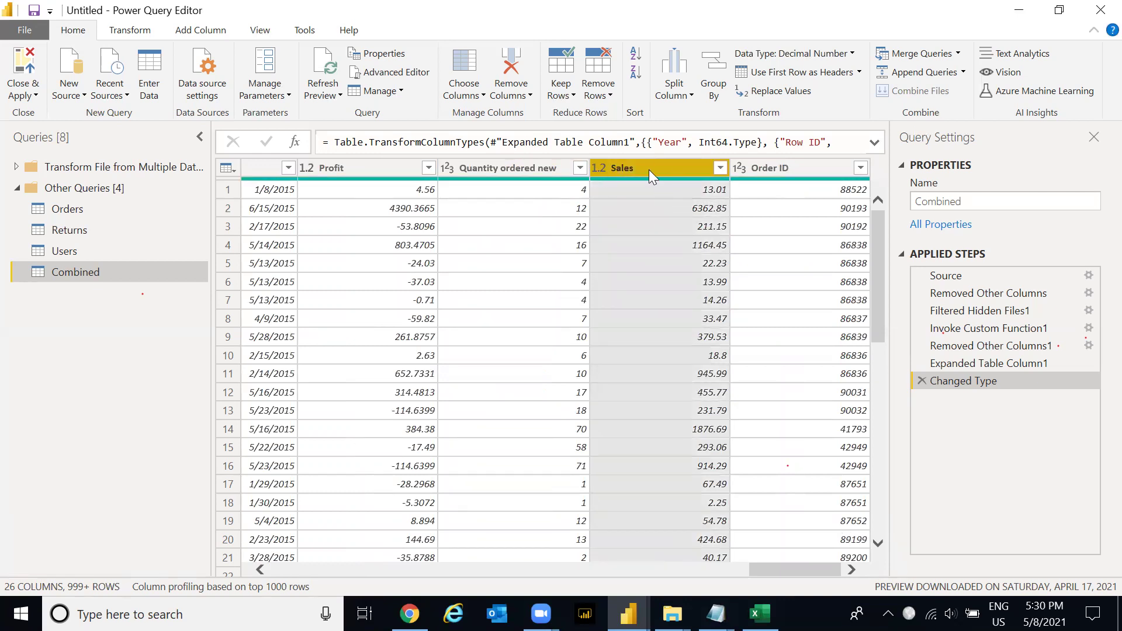
left_click(599, 170)
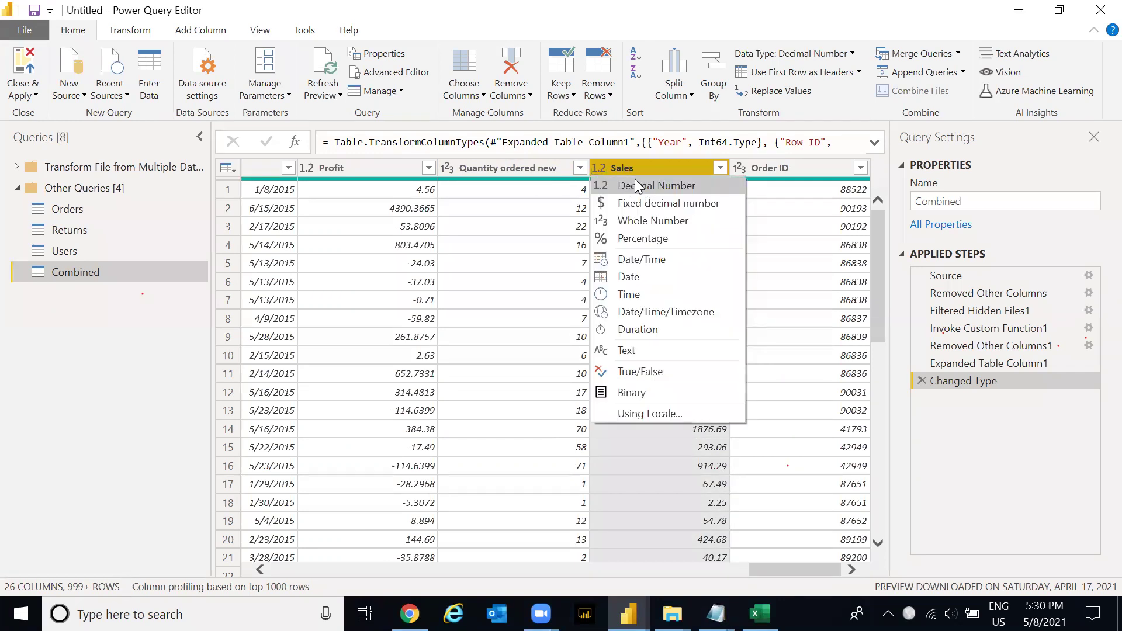
left_click(656, 162)
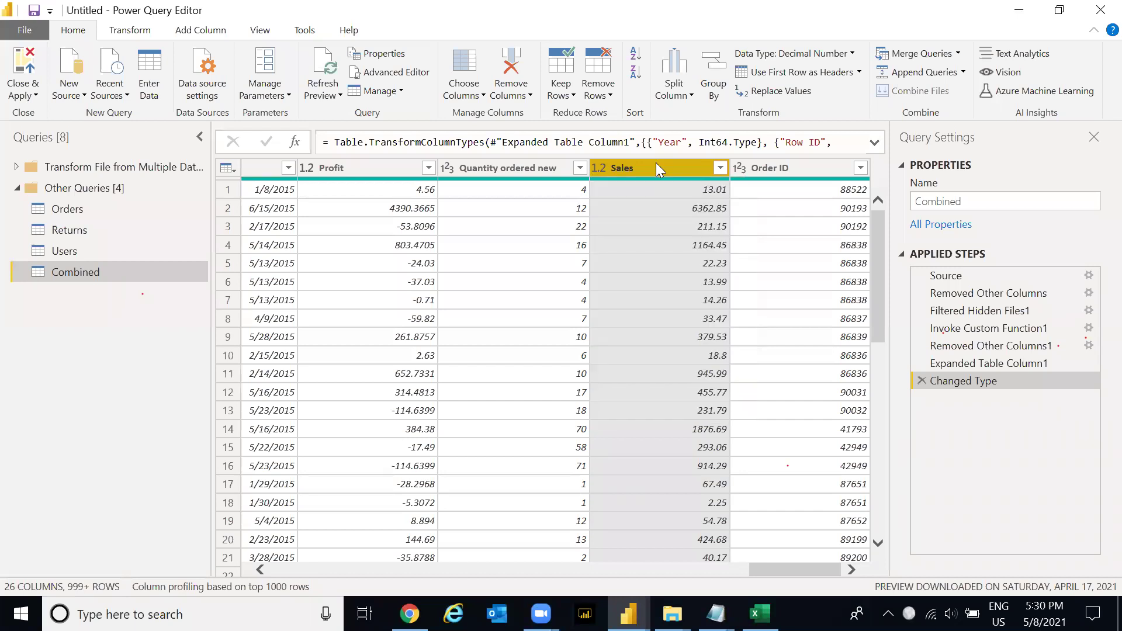
left_click(601, 171)
left_click(681, 195)
left_click(597, 169)
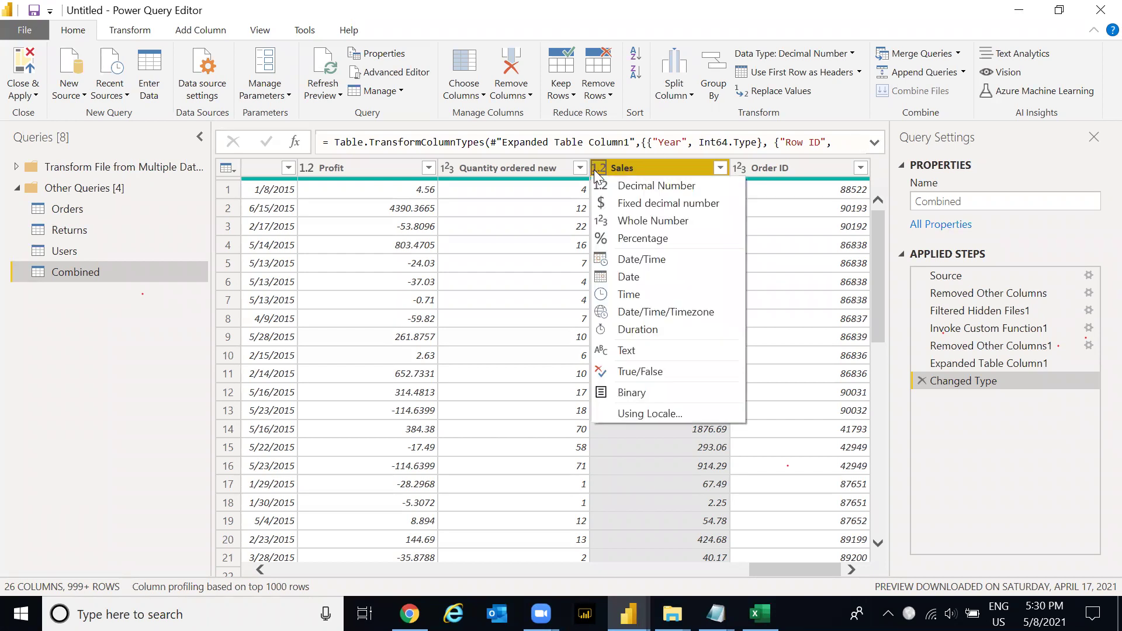
left_click(627, 349)
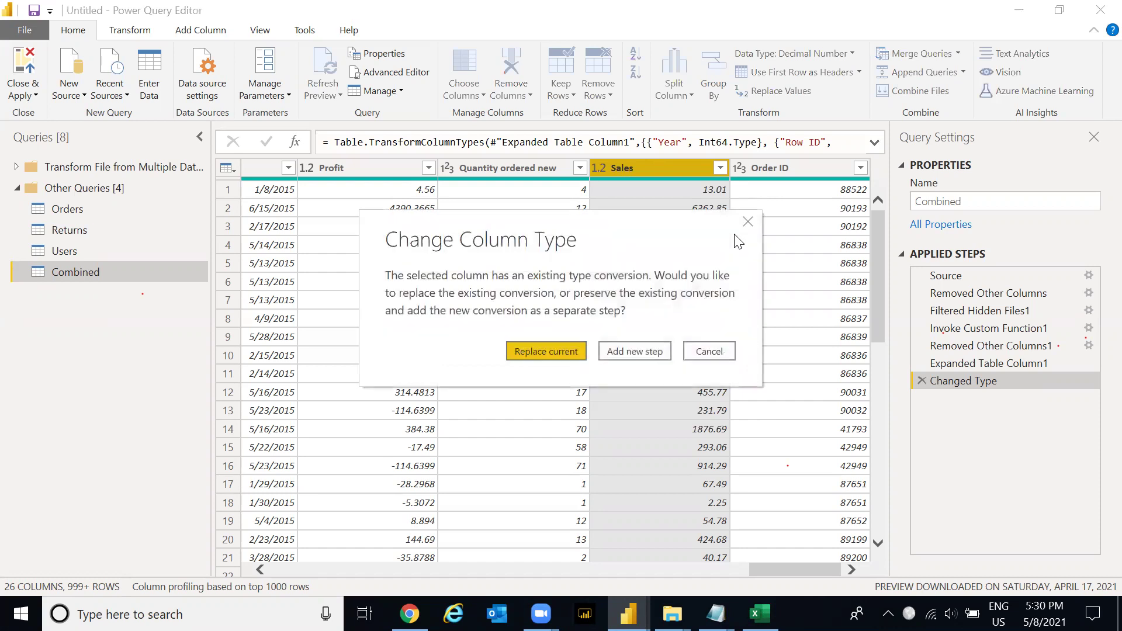
left_click(564, 350)
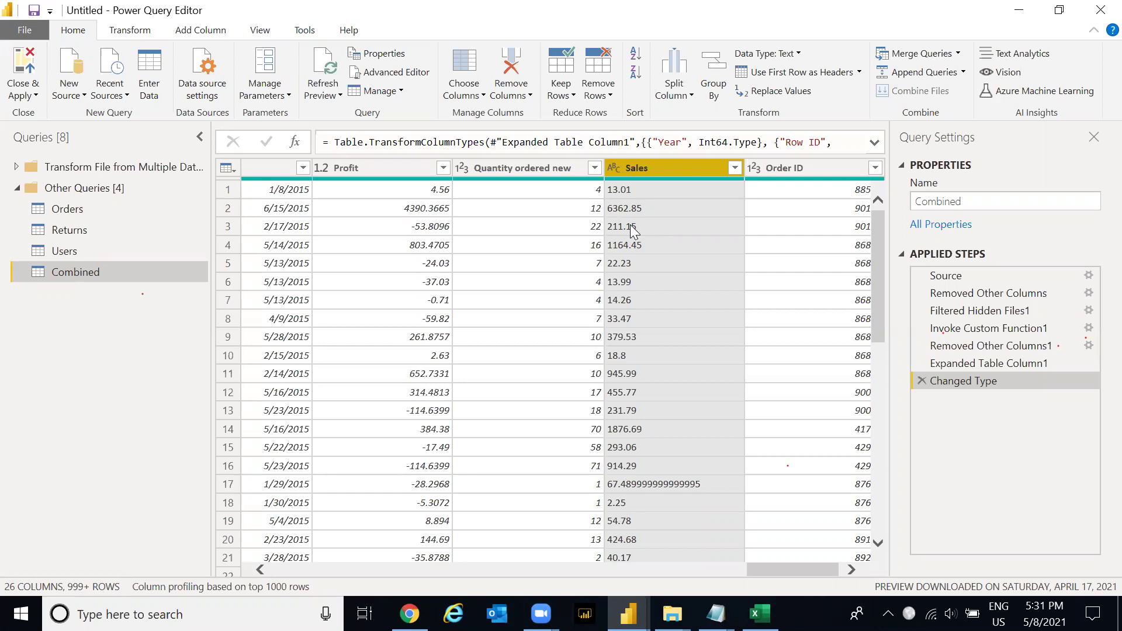
- Select the Order ID column and look over its values
left_click_drag(832, 168, 836, 486)
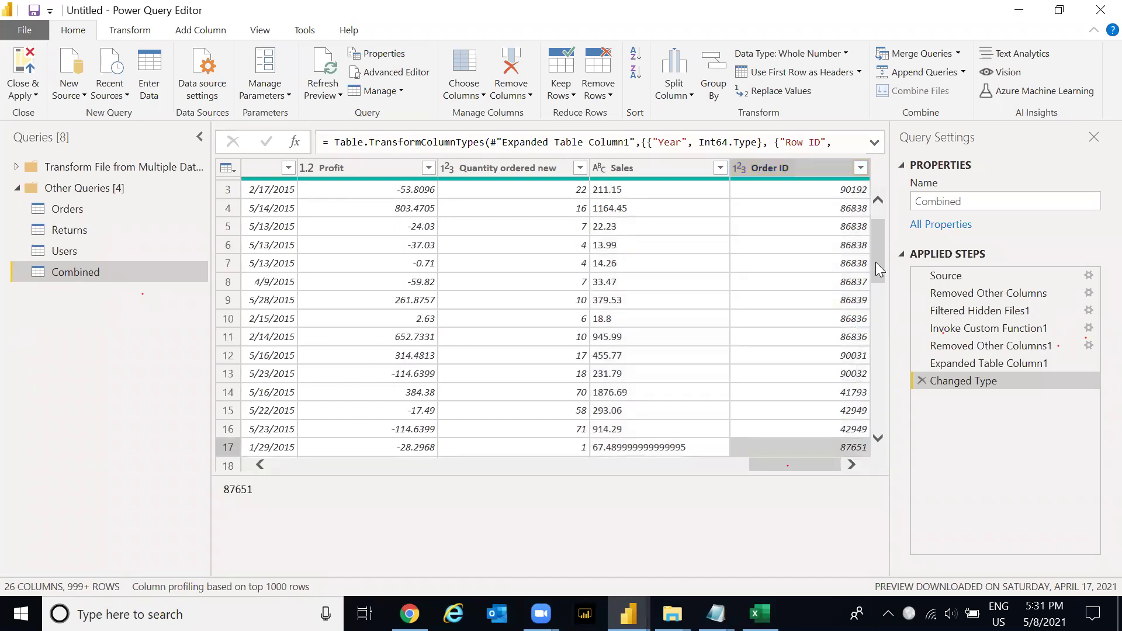
scroll(878, 215, "up", 1)
left_click(788, 170)
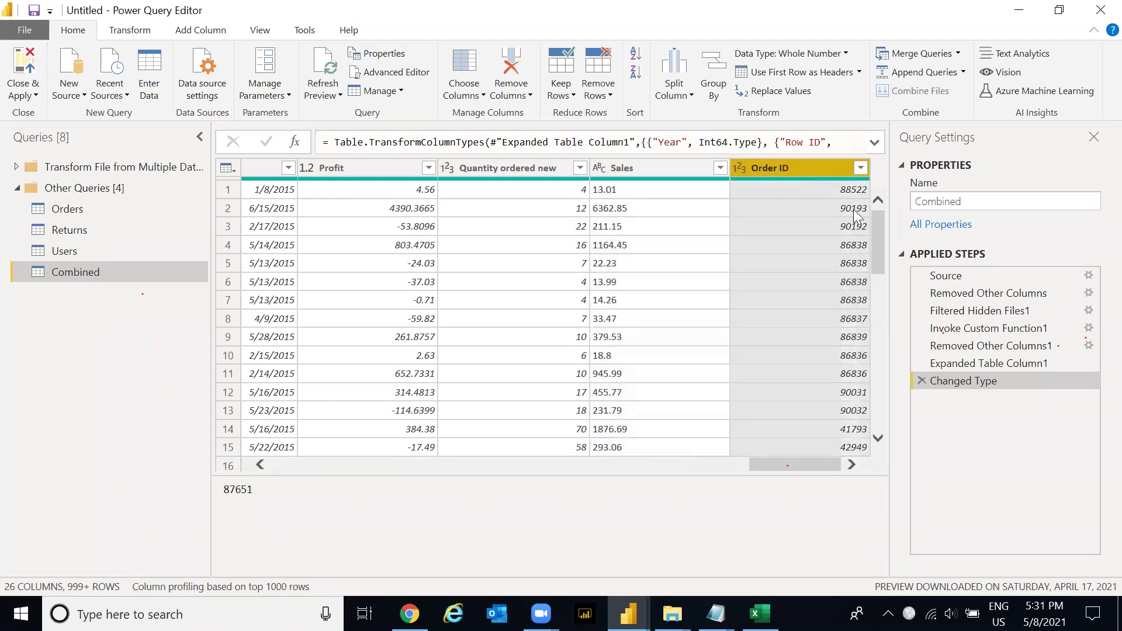
scroll(881, 351, "down", 1)
left_click(878, 200)
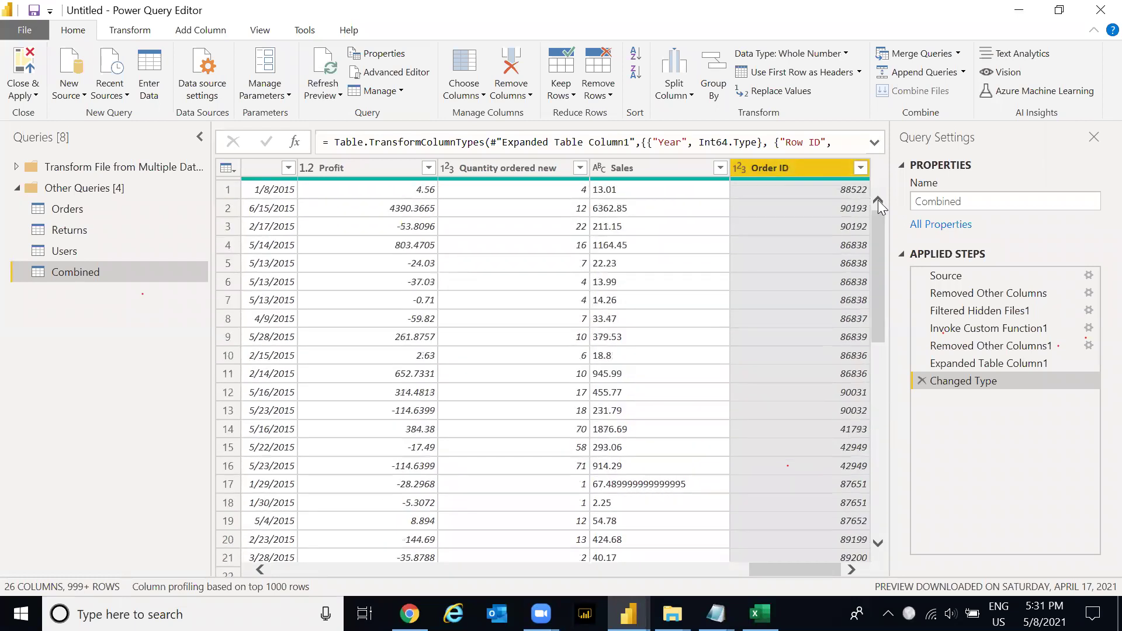
left_click(173, 611)
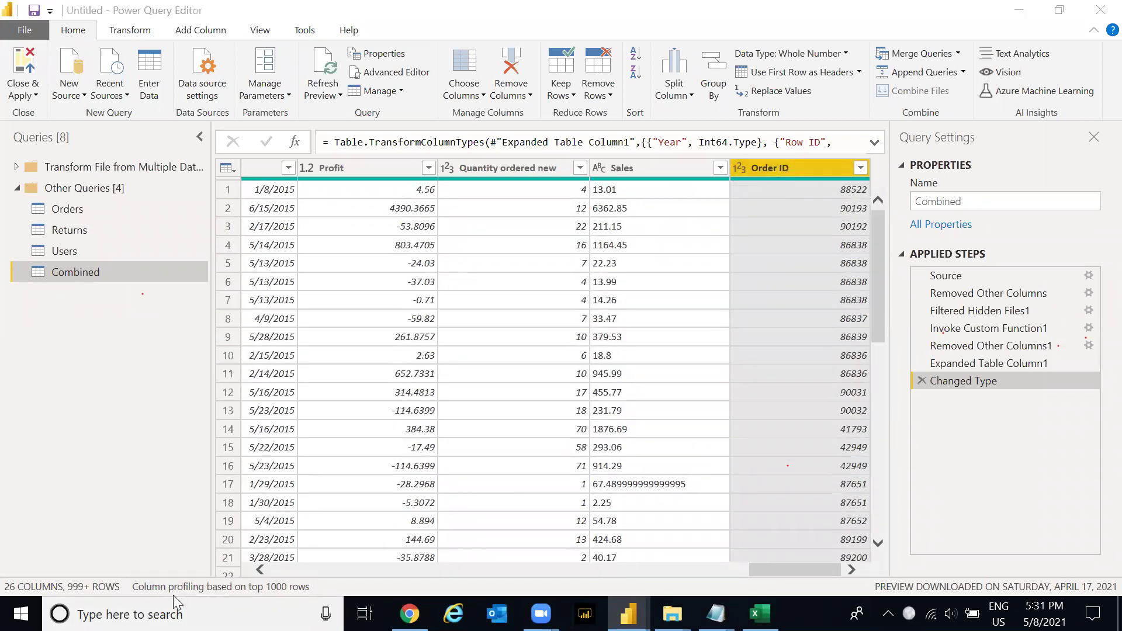
left_click(132, 593)
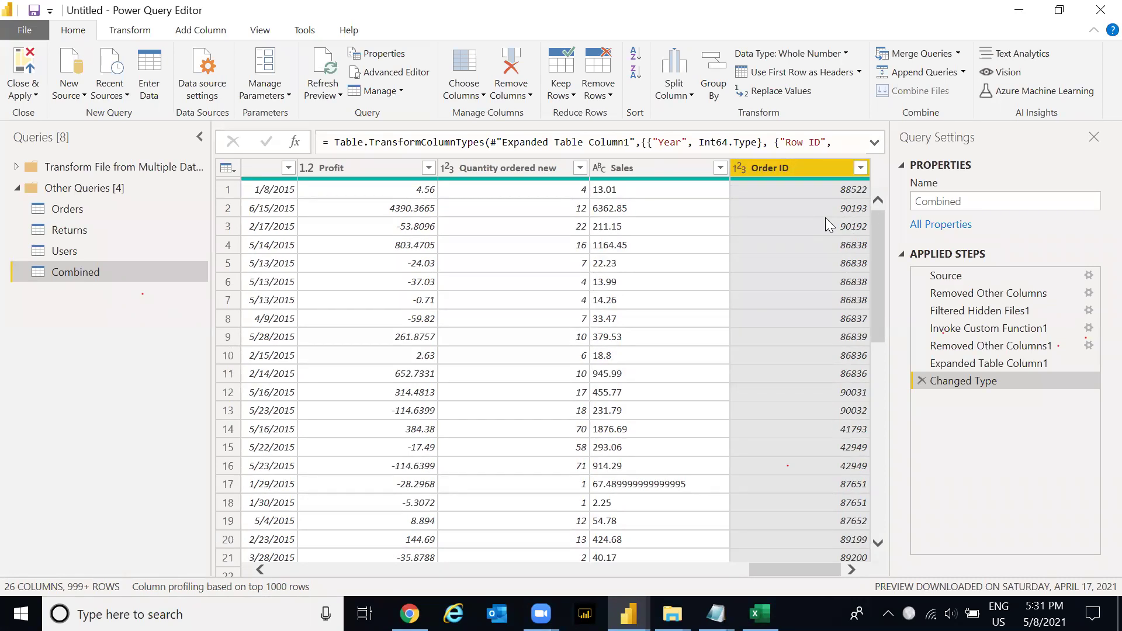
- Switch to the P6-SuperStoreUS-2019 workbook in Excel, add a new worksheet and enter ABC123CG in cell A1
left_click(760, 614)
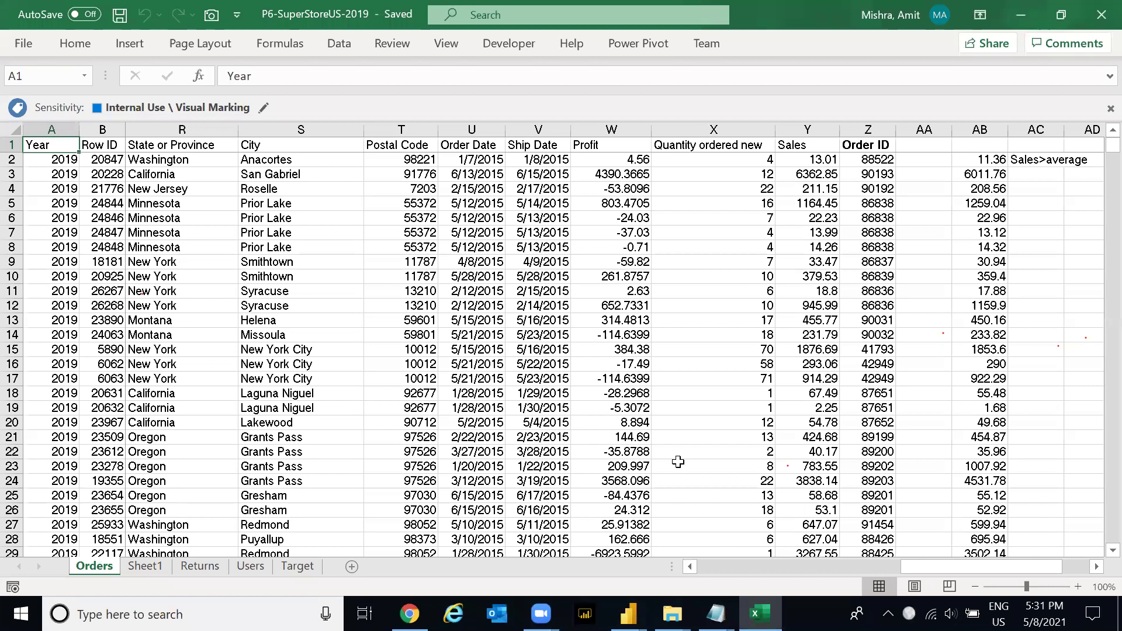
left_click(404, 566)
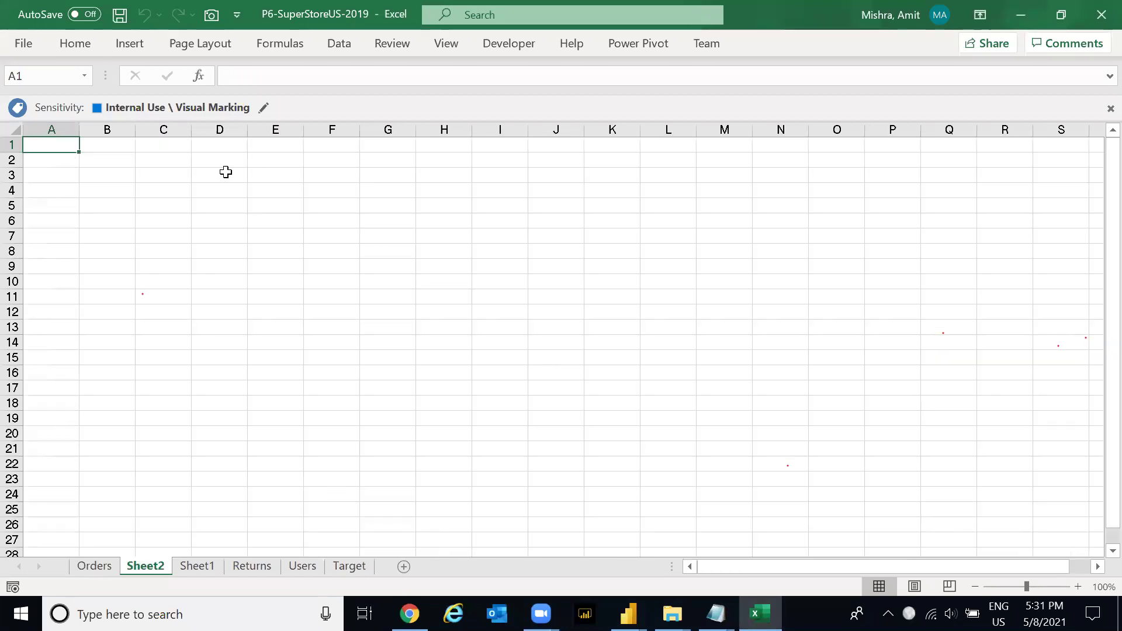
type("ABC1")
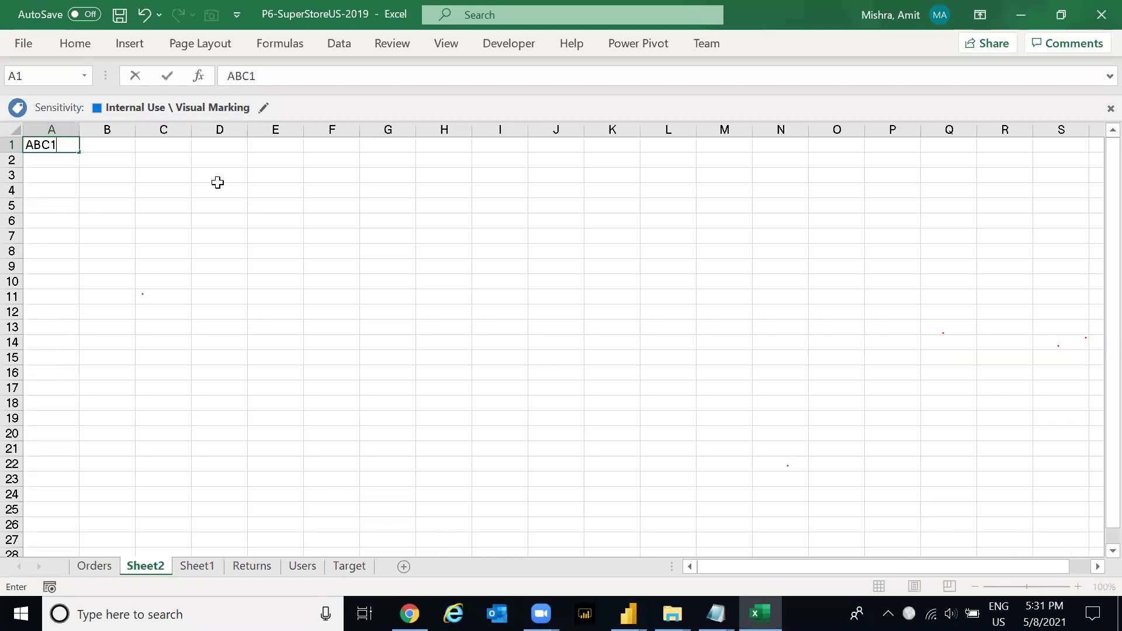
type("23CG")
key("Return")
- Auto-fit the width of column A on the new worksheet
key("Up")
key("Right")
key("Left")
key("ctrl+space")
key("alt+o")
key("c")
key("a")
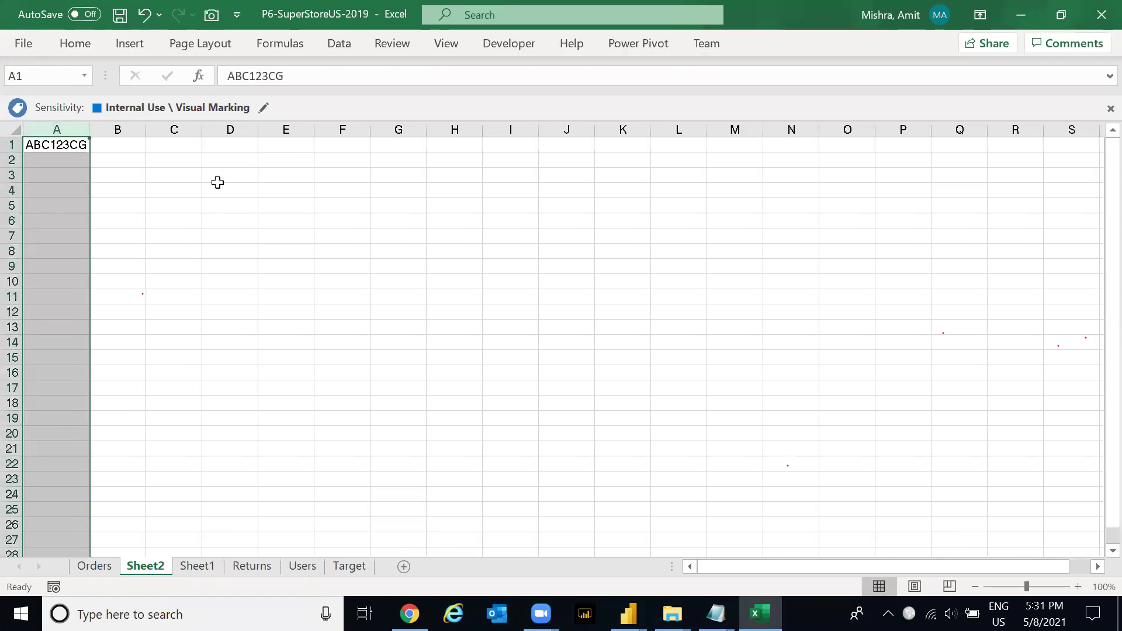
- Overwrite cell A1 of the new worksheet with the number 123455
key("Left")
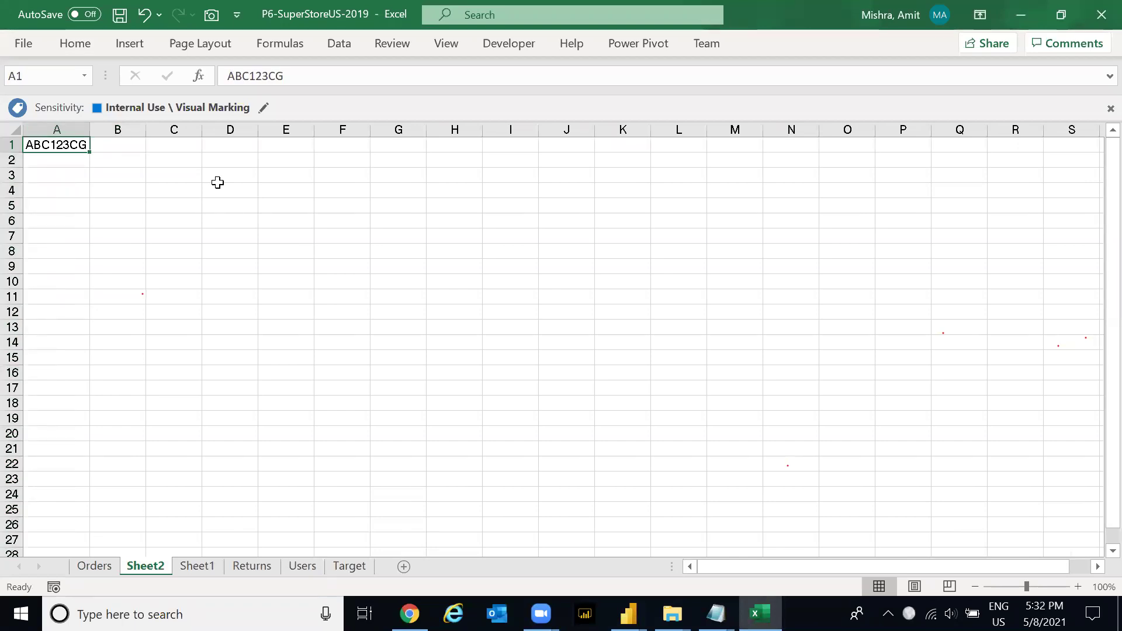
type("124")
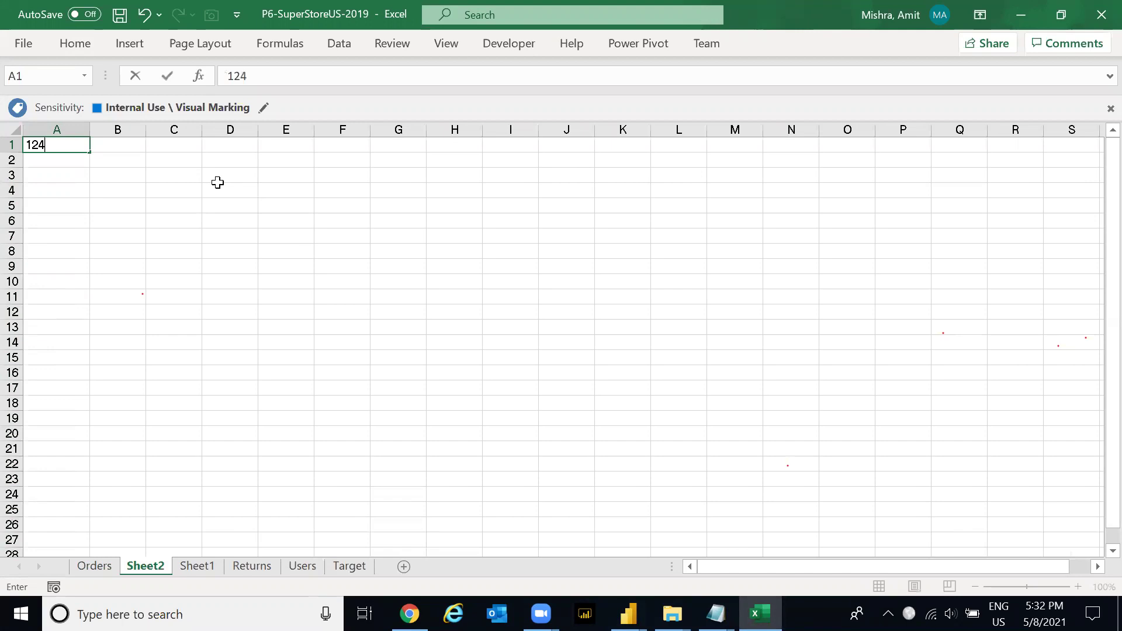
key("BackSpace")
type("3455")
key("Return")
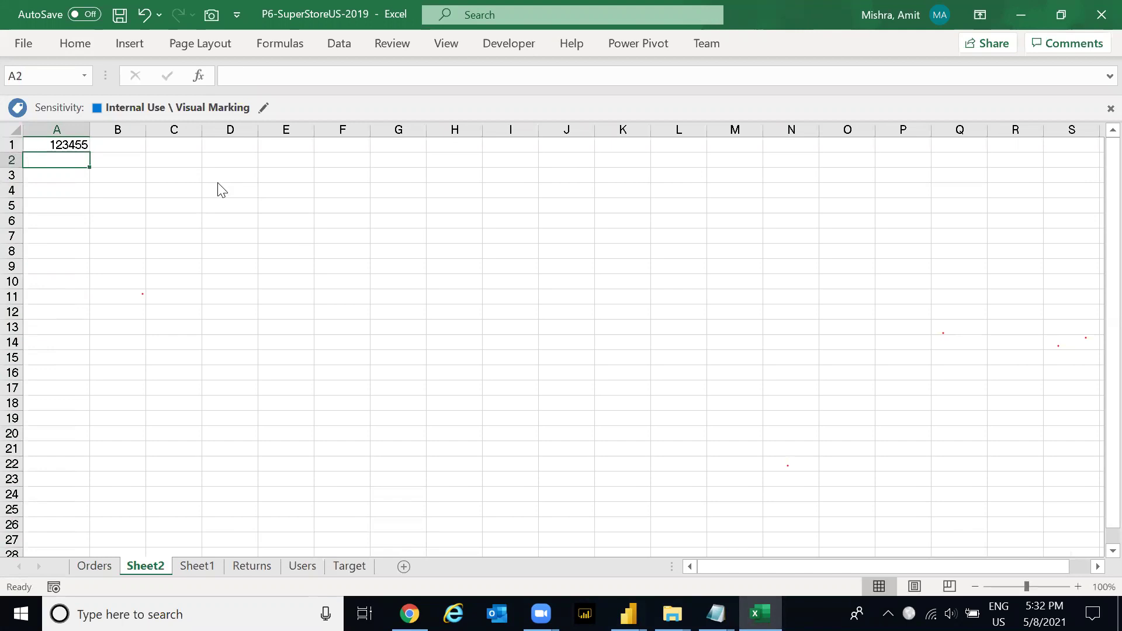
- Glance at the Order ID column in Power Query Editor, return to Excel and undo the last entry in cell A1
key("alt+Tab")
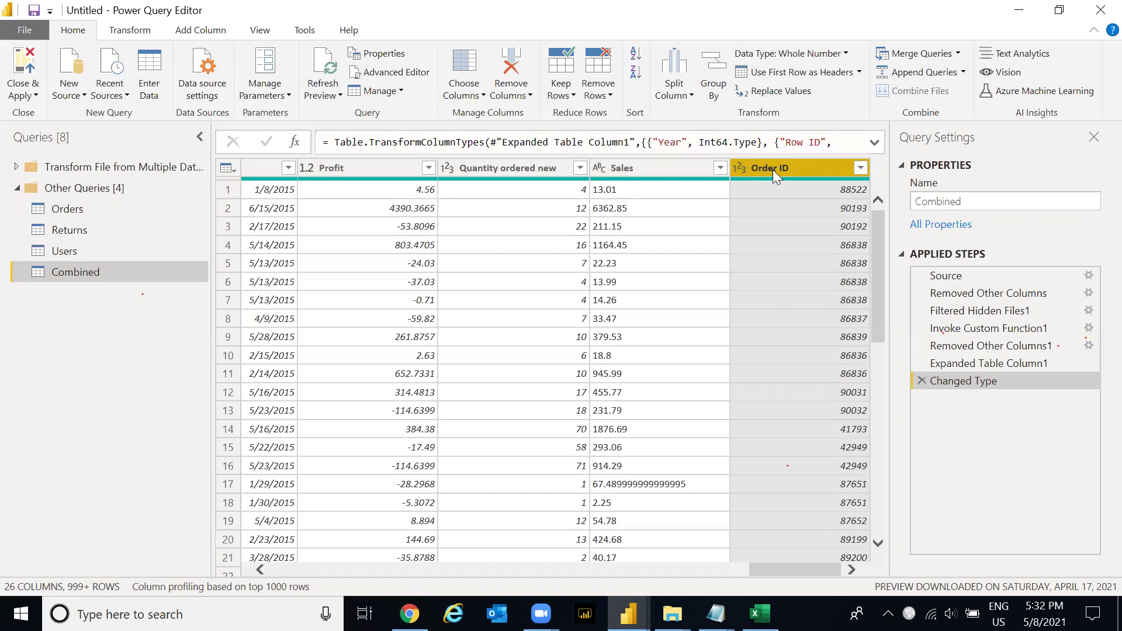
key("alt+Tab")
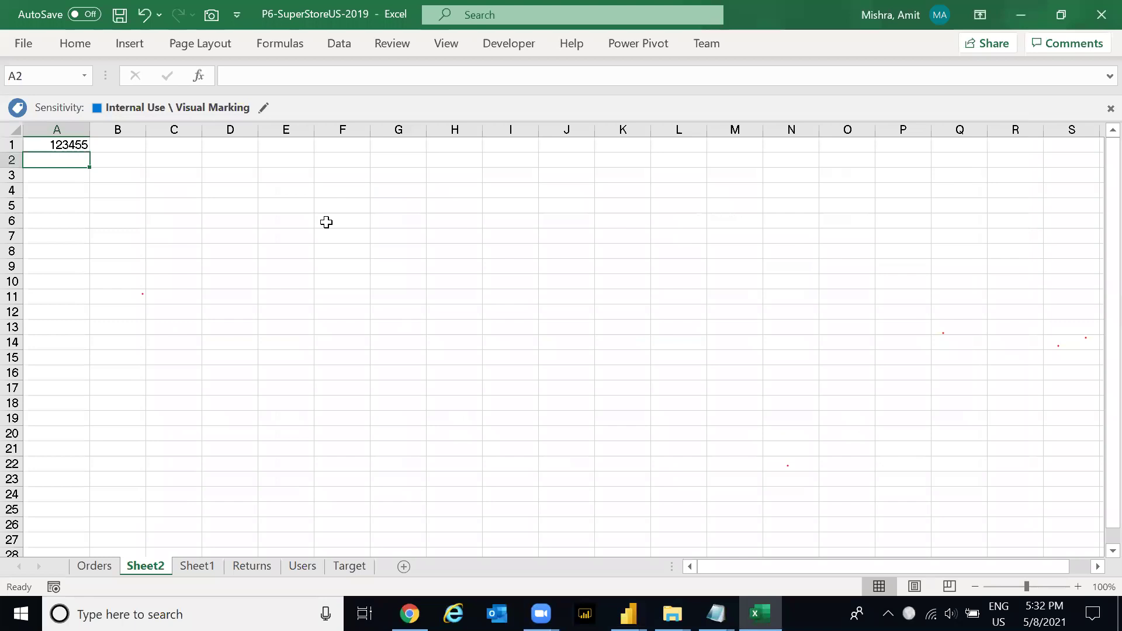
left_click(55, 139)
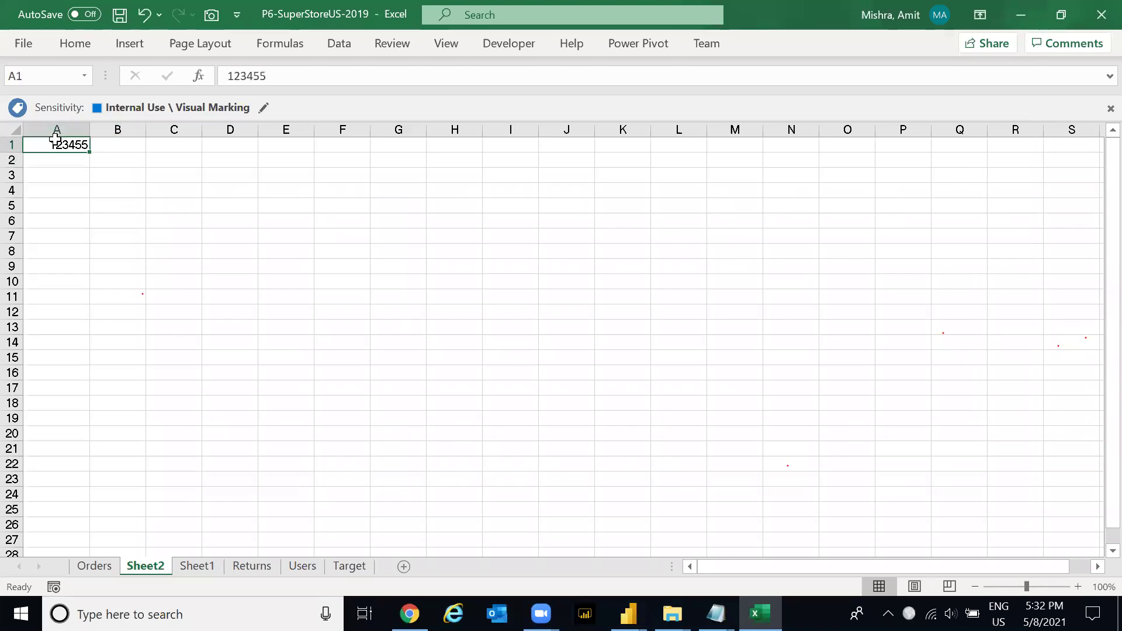
key("ctrl+z")
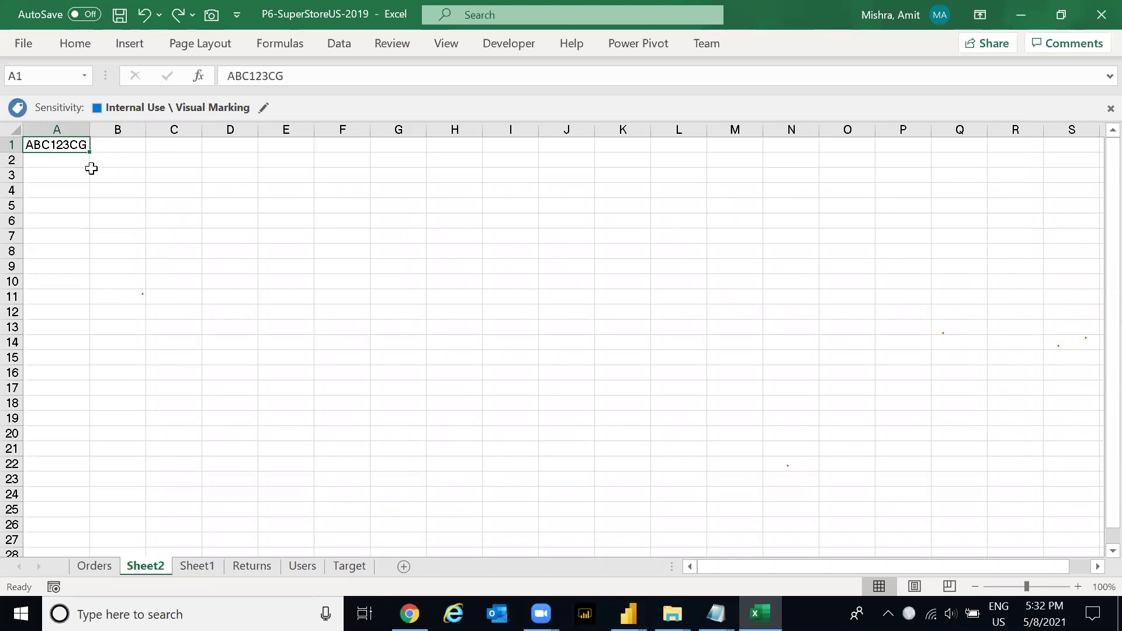
- Switch back to the Power Query Editor and view the data types available for the Order ID column
key("alt+Tab")
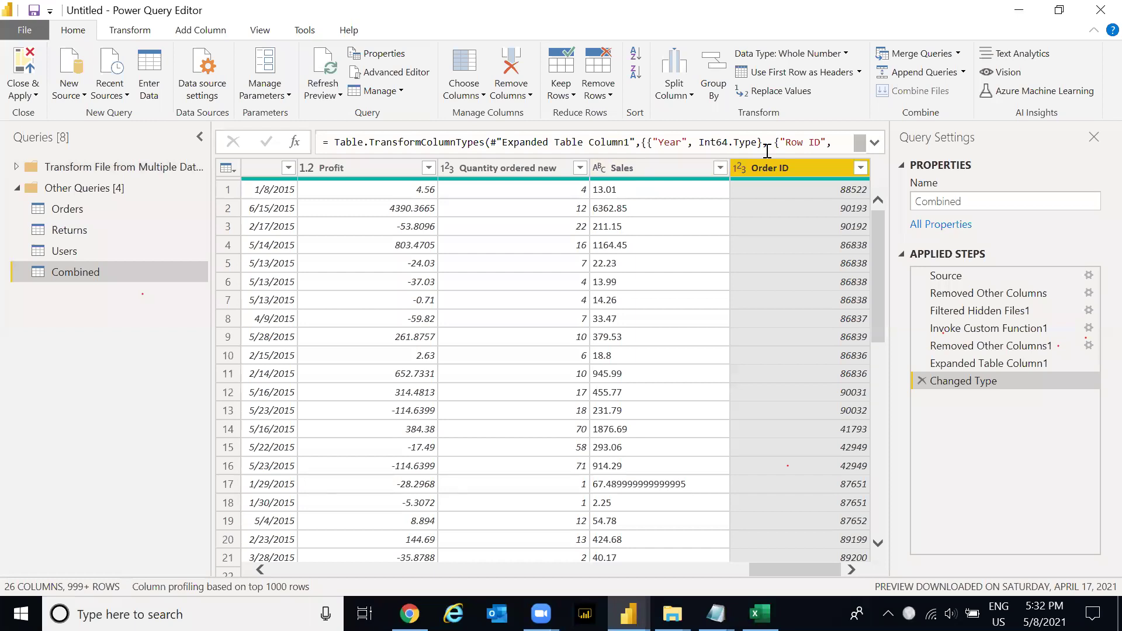
left_click(740, 167)
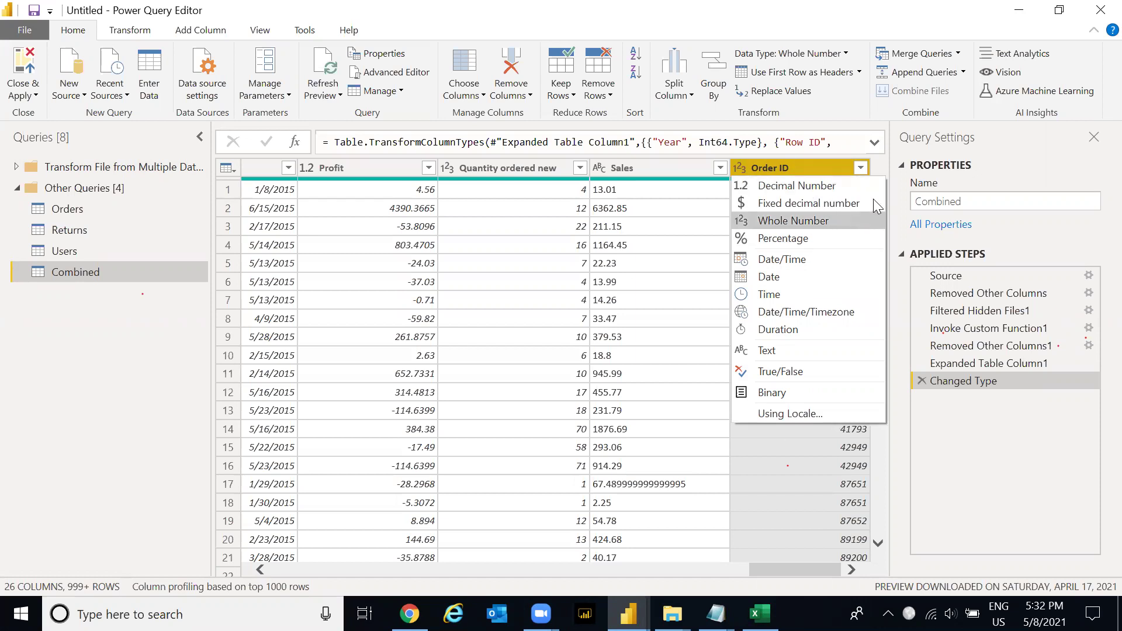
left_click(904, 187)
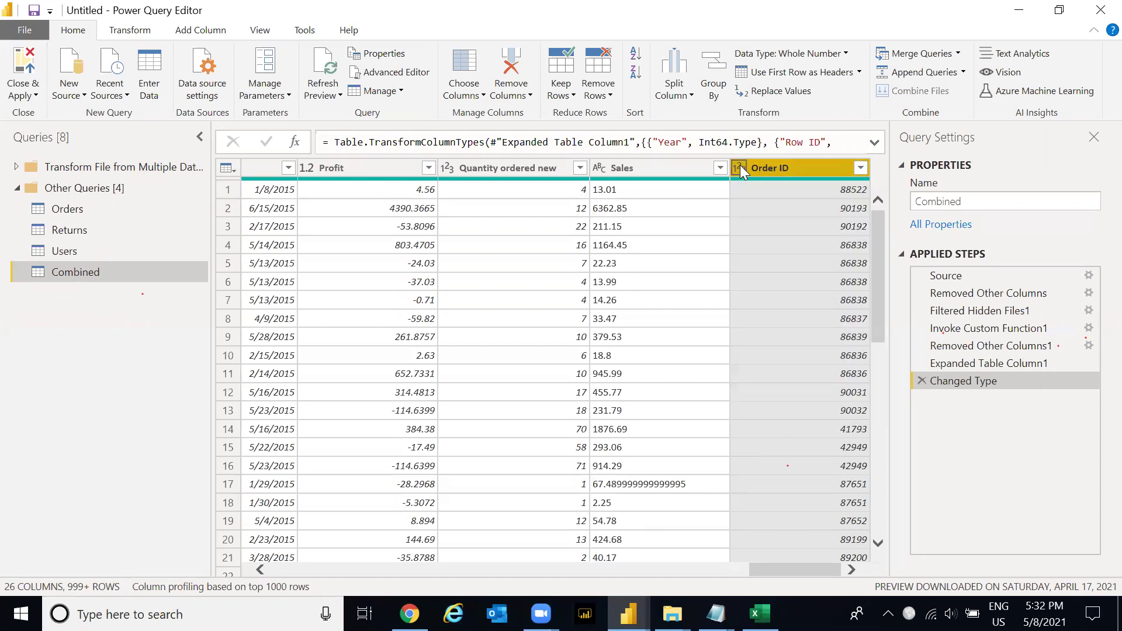
- Edit the Changed Type formula of the Combined query, replacing the Order ID column's Int64.Type with type any
left_click(874, 144)
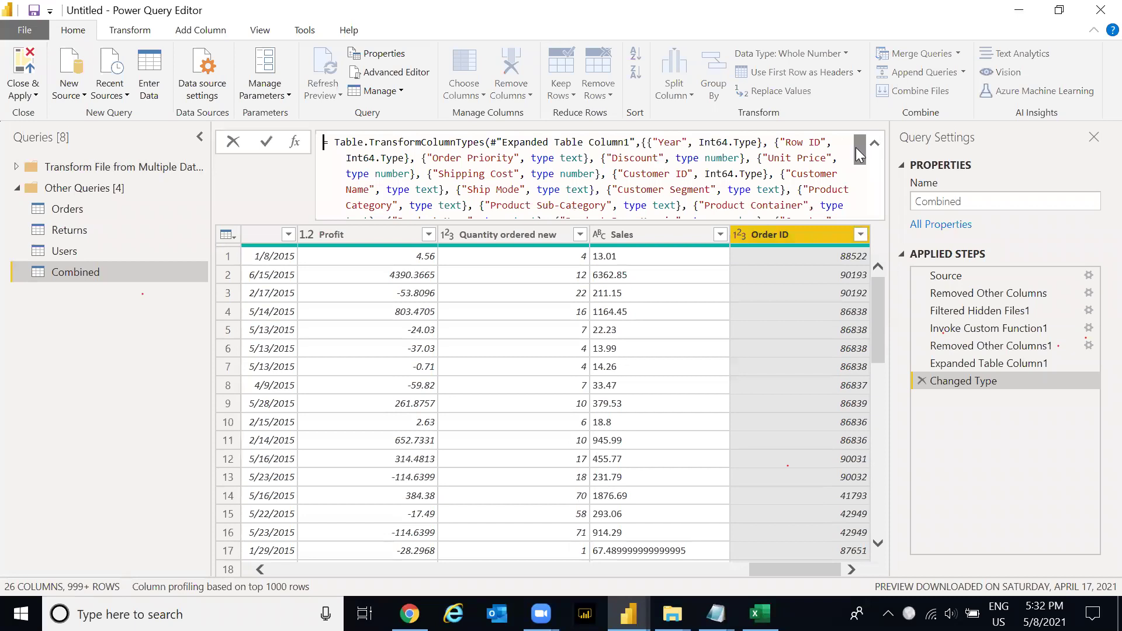
mouse_move(858, 153)
left_mouse_down()
mouse_move(860, 196)
mouse_move(860, 153)
mouse_move(861, 172)
left_mouse_up()
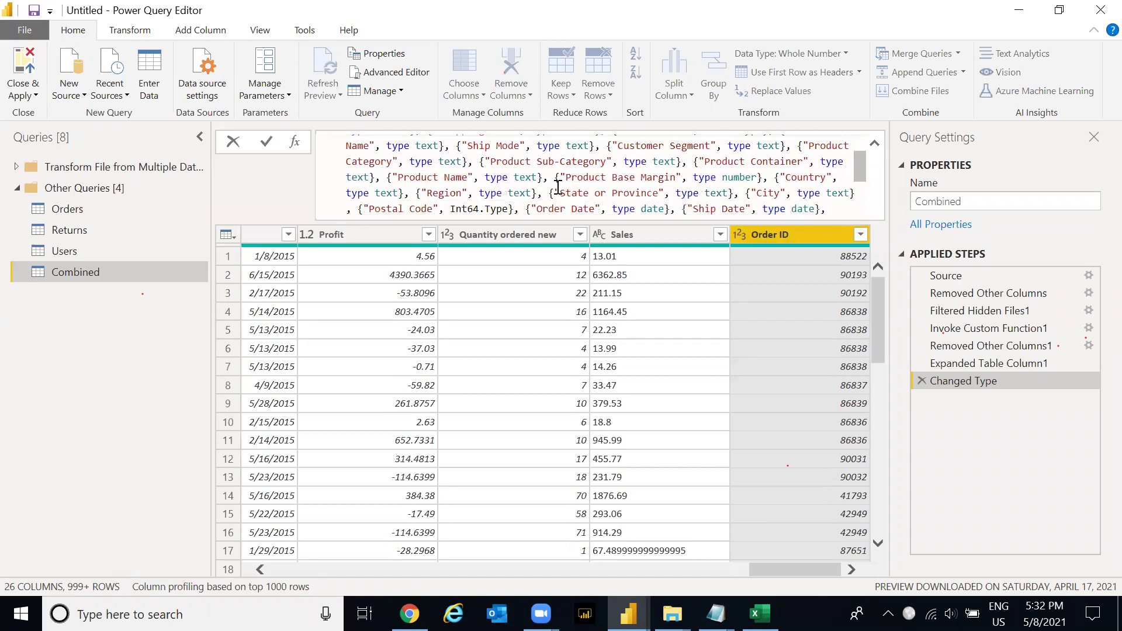
left_click_drag(554, 193, 656, 192)
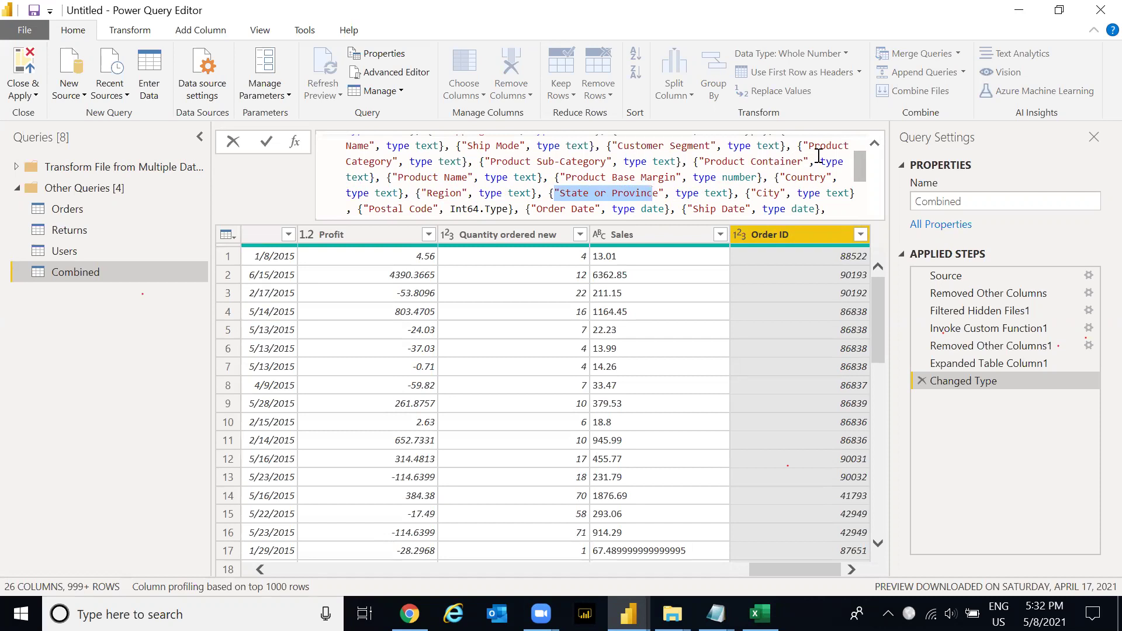
left_click_drag(860, 169, 863, 200)
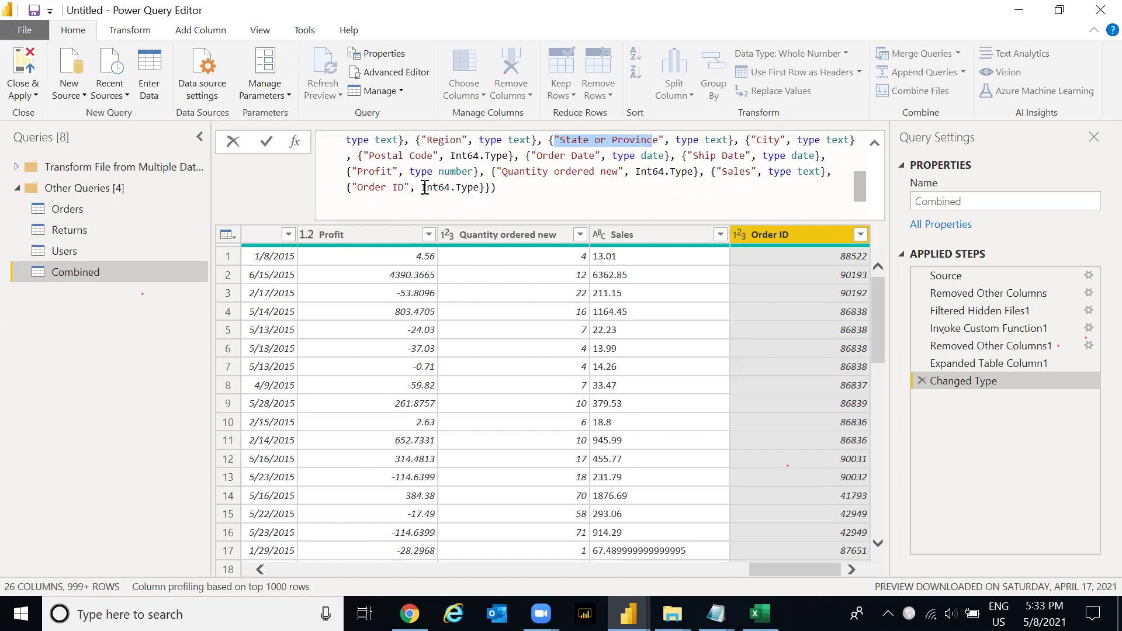
left_click_drag(421, 187, 481, 187)
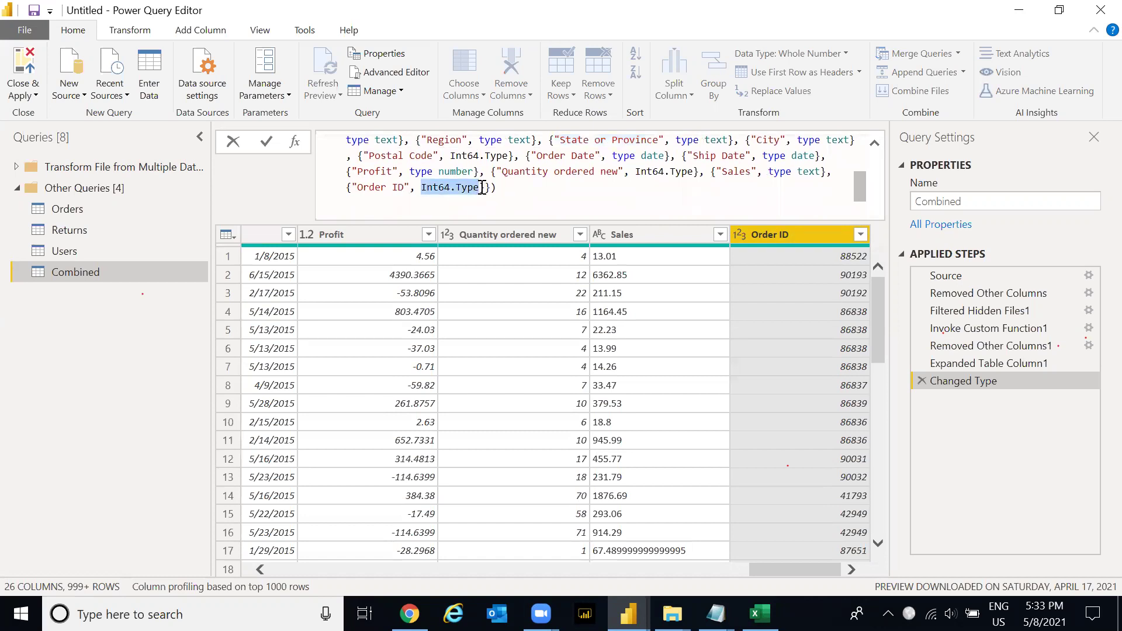
key("BackSpace")
type("type any")
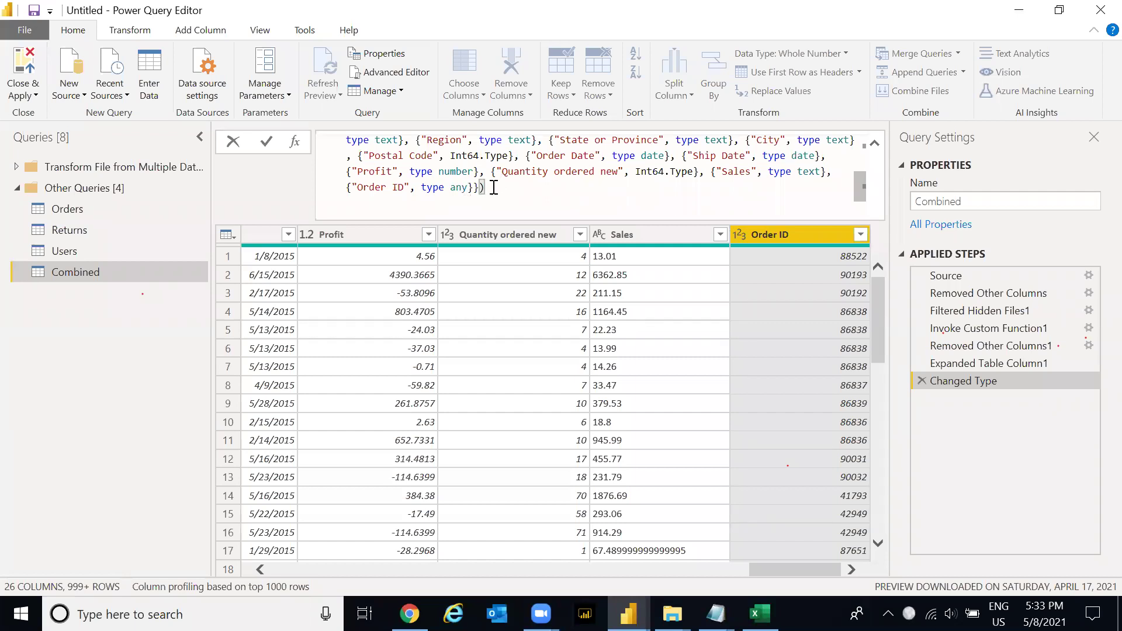
key("Return")
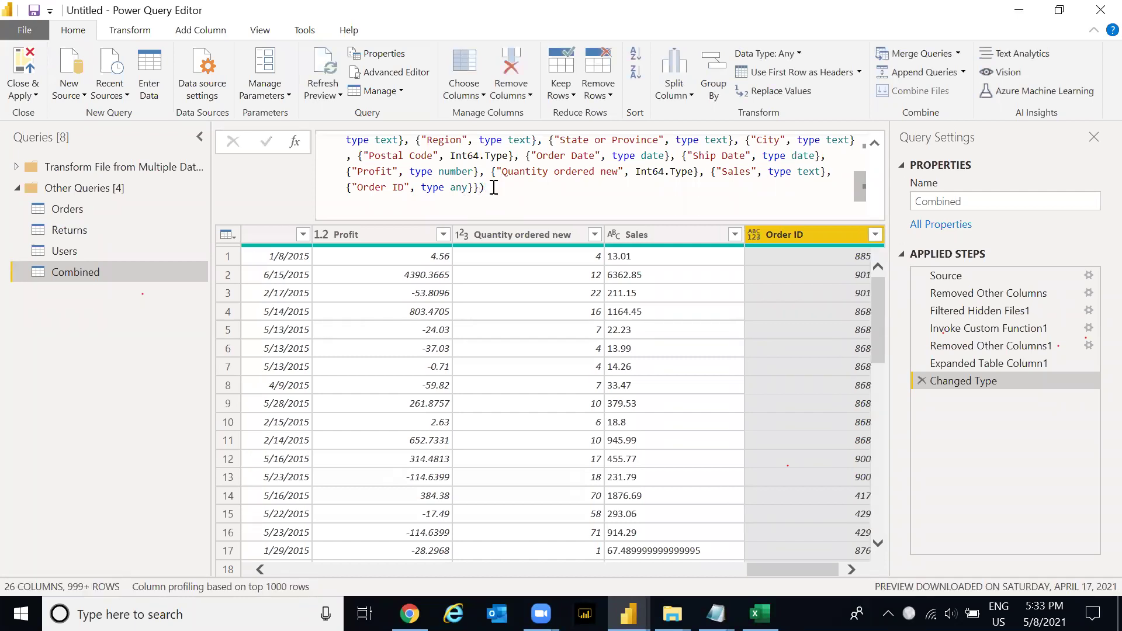
- Set the Order ID column's data type back to Whole Number and collapse the expanded formula
left_click(755, 235)
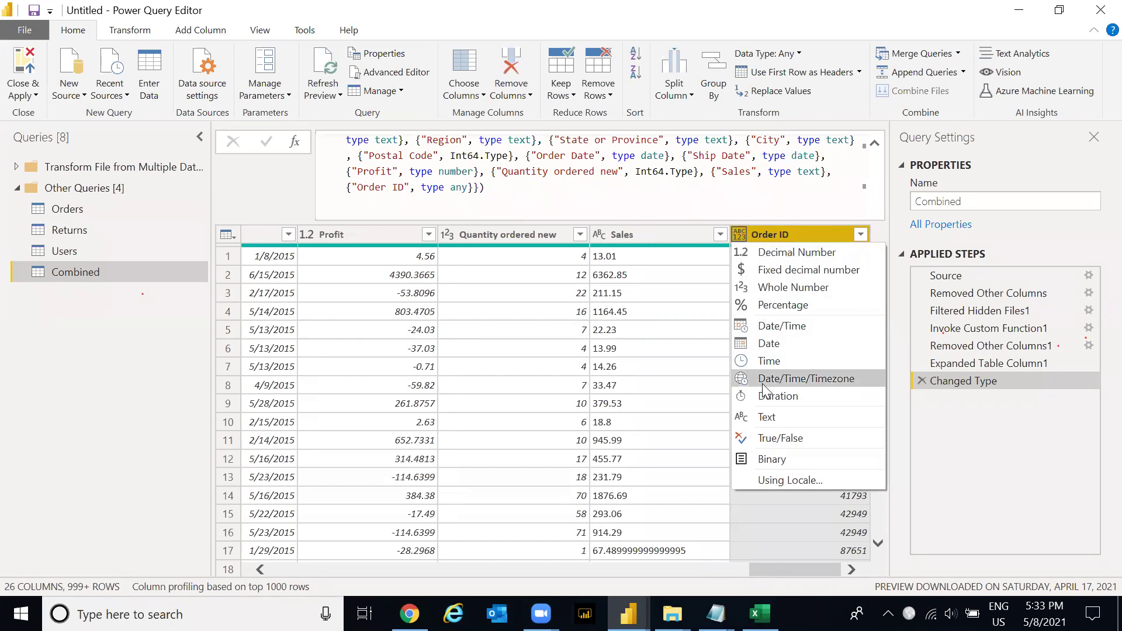
left_click(788, 288)
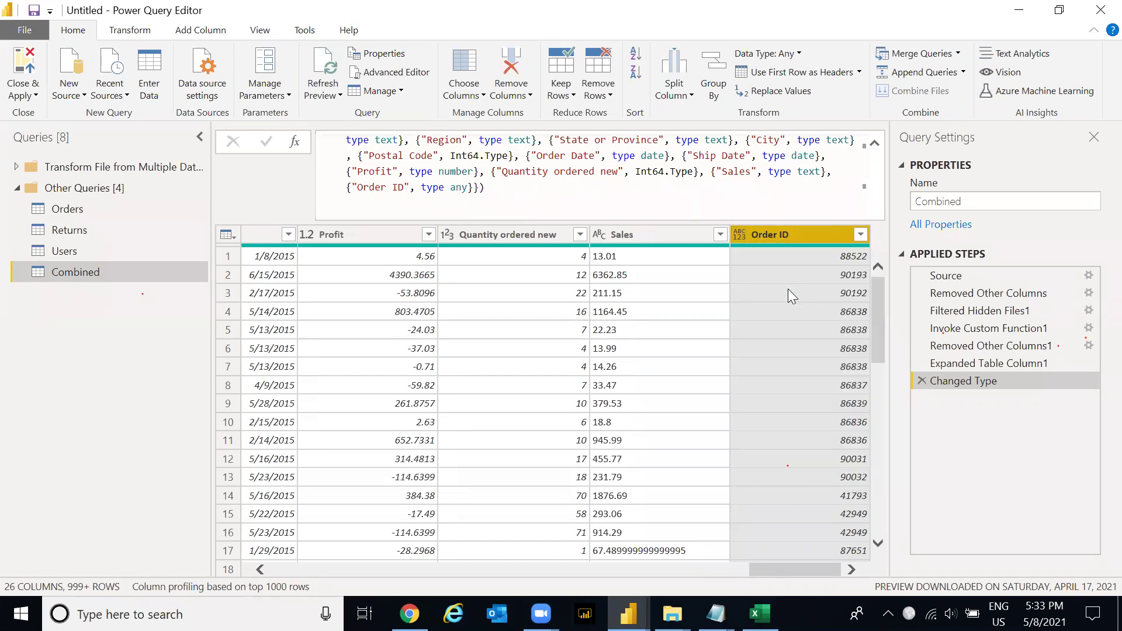
left_click(740, 235)
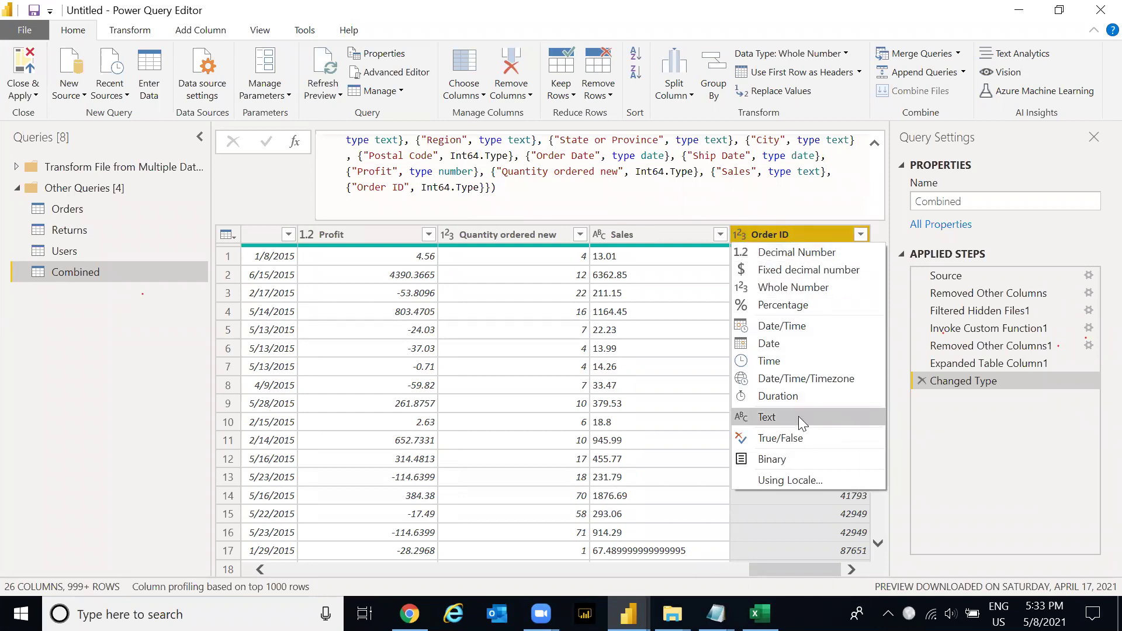
left_click(874, 143)
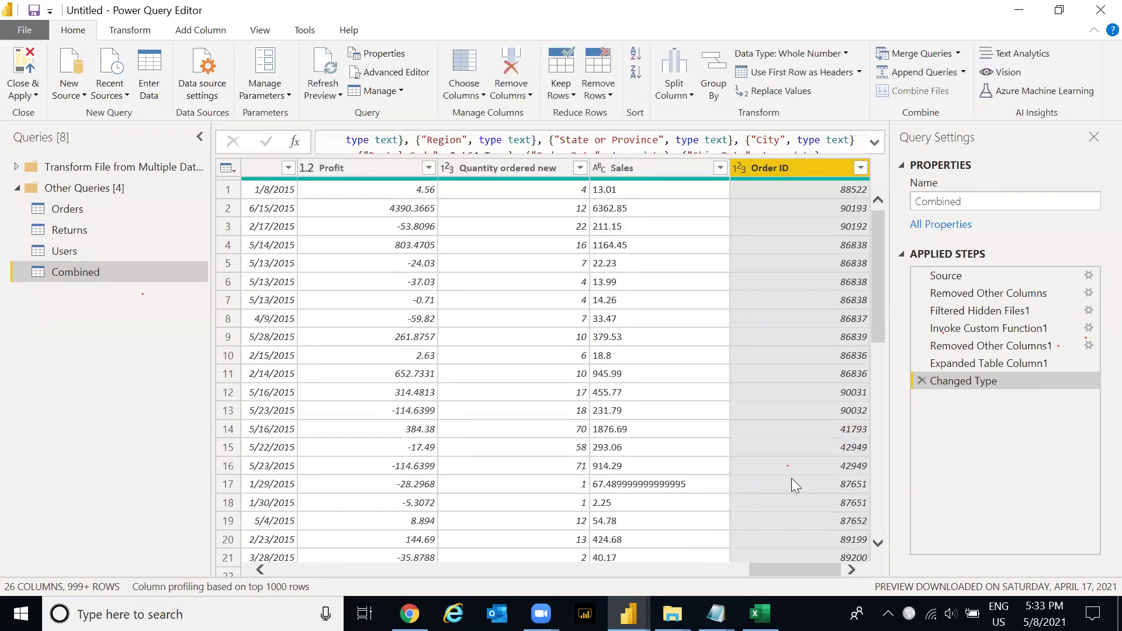
- Review the columns of the Combined query and their data types, from Year through to Order ID
left_click_drag(793, 572, 209, 572)
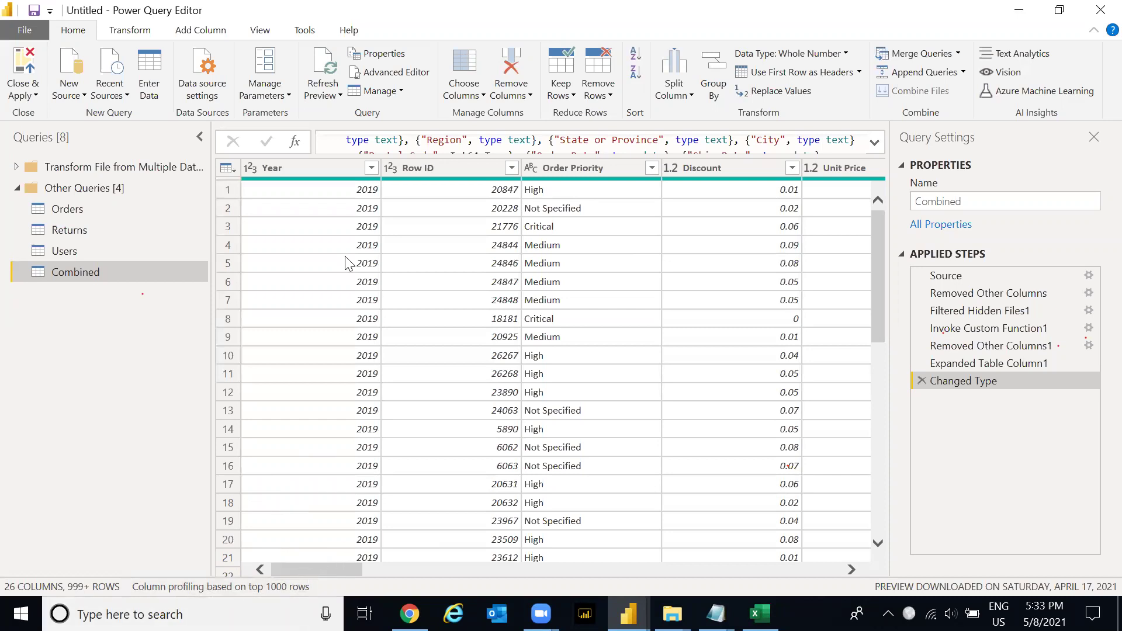
mouse_move(283, 185)
left_click_drag(298, 569, 789, 569)
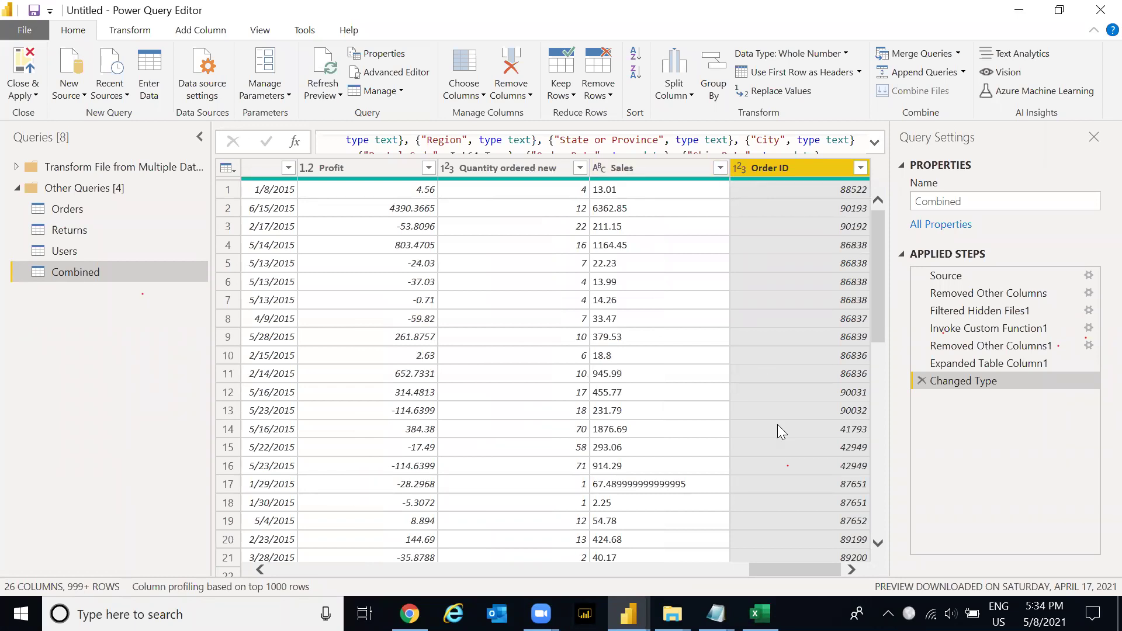
mouse_move(827, 569)
left_mouse_down()
mouse_move(634, 554)
mouse_move(604, 568)
mouse_move(514, 569)
mouse_move(477, 555)
mouse_move(436, 573)
mouse_move(290, 576)
mouse_move(807, 570)
left_mouse_up()
mouse_move(808, 186)
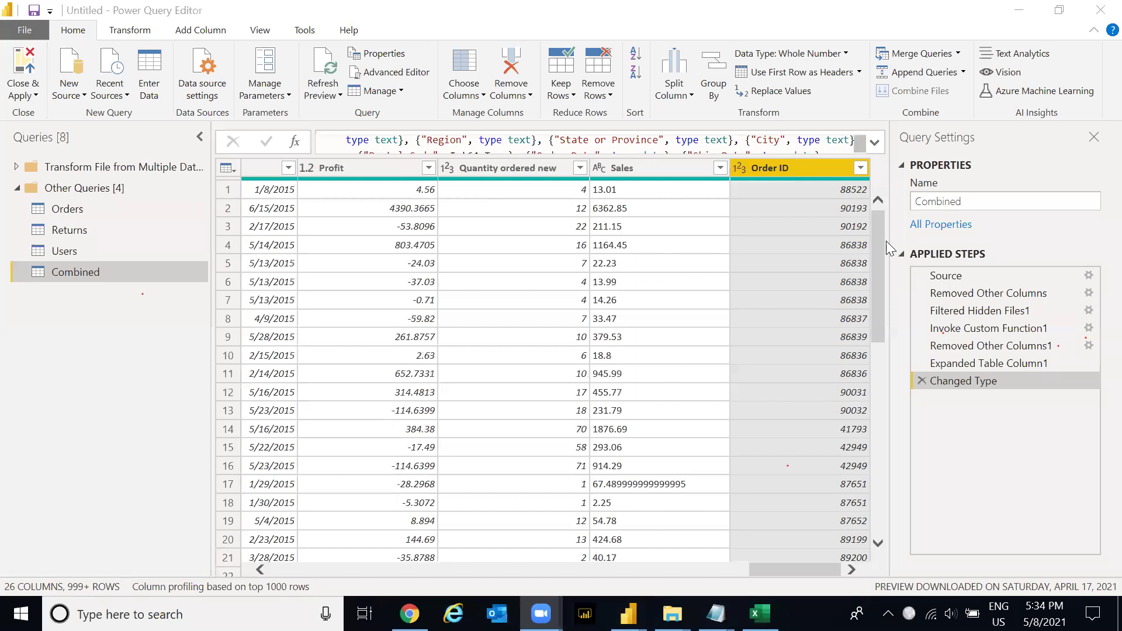
left_click(879, 225)
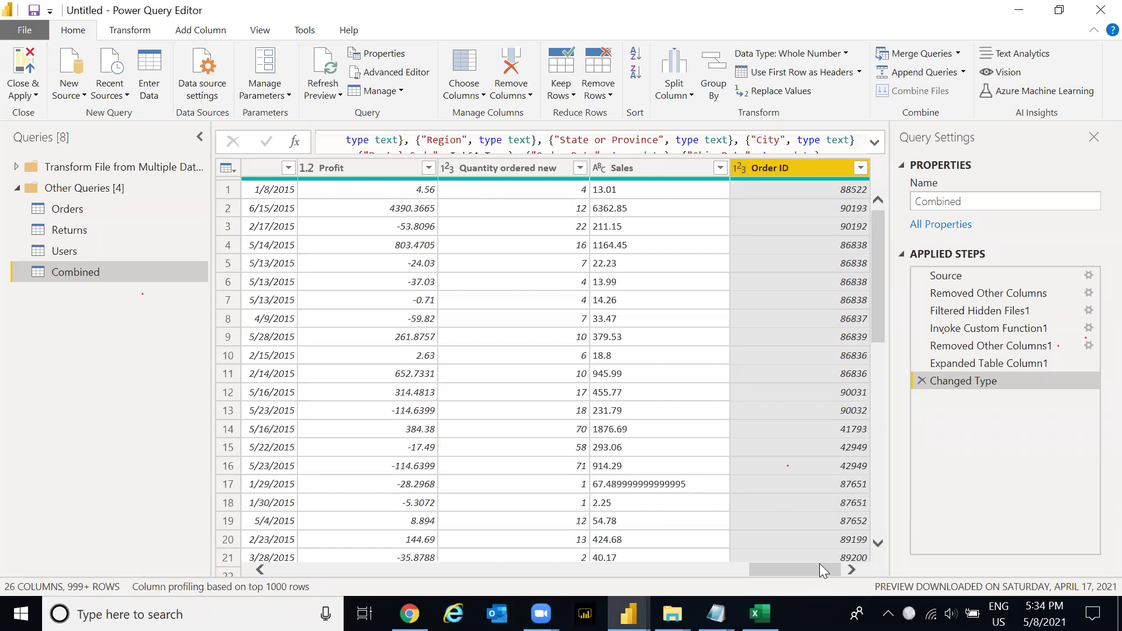
left_click_drag(819, 567, 275, 584)
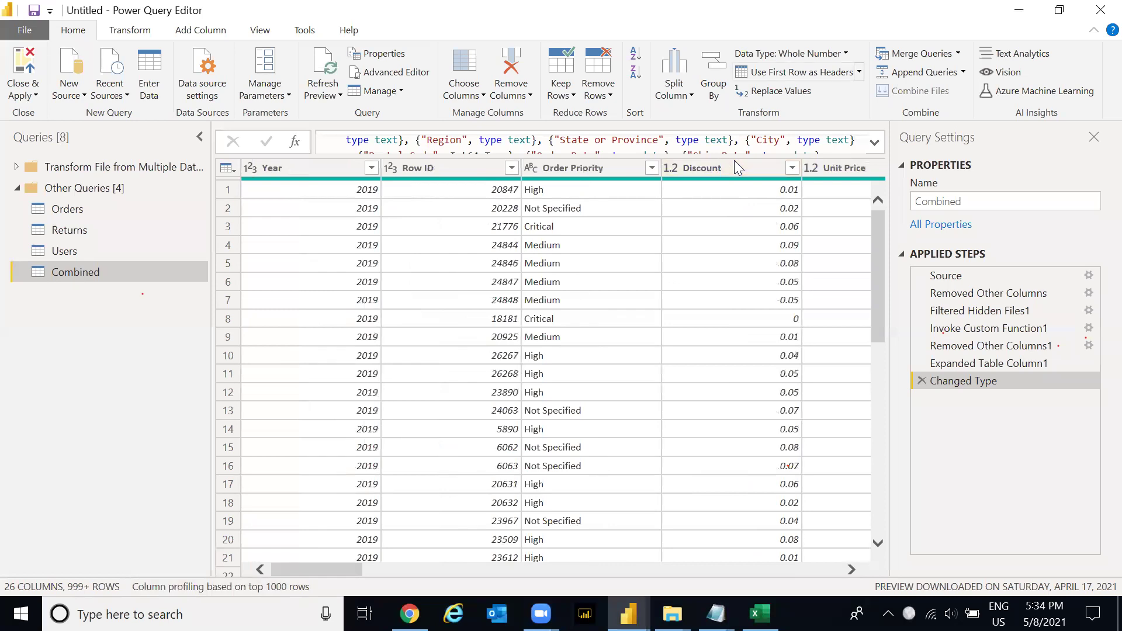
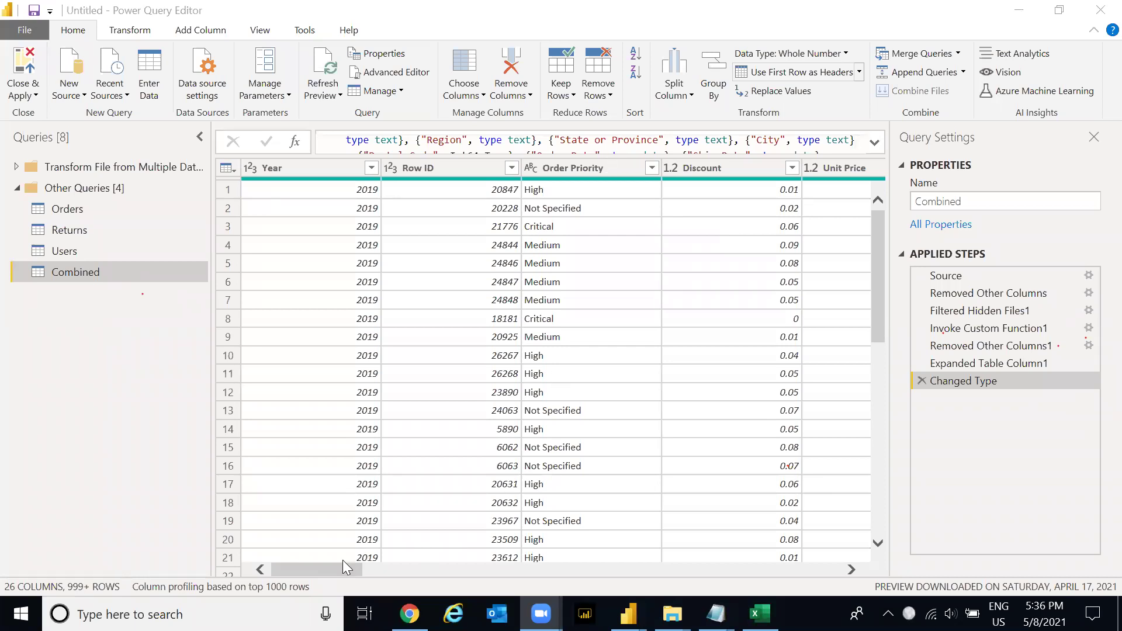
left_click_drag(320, 571, 824, 575)
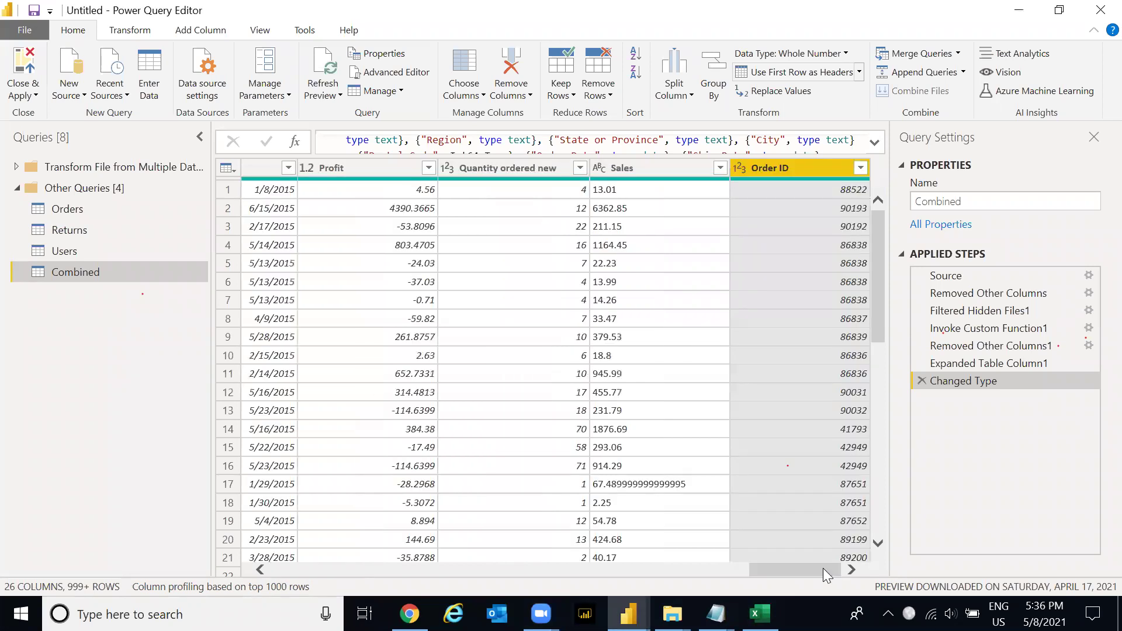
- Duplicate the Customer Name column in the Combined query
left_click_drag(809, 568, 442, 561)
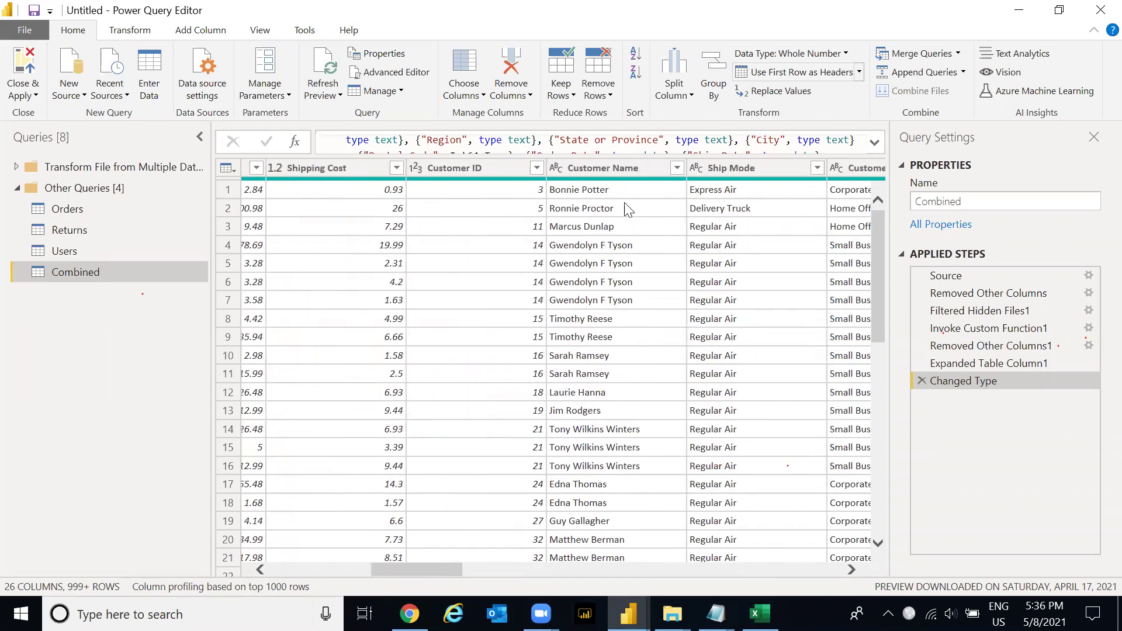
left_click(620, 167)
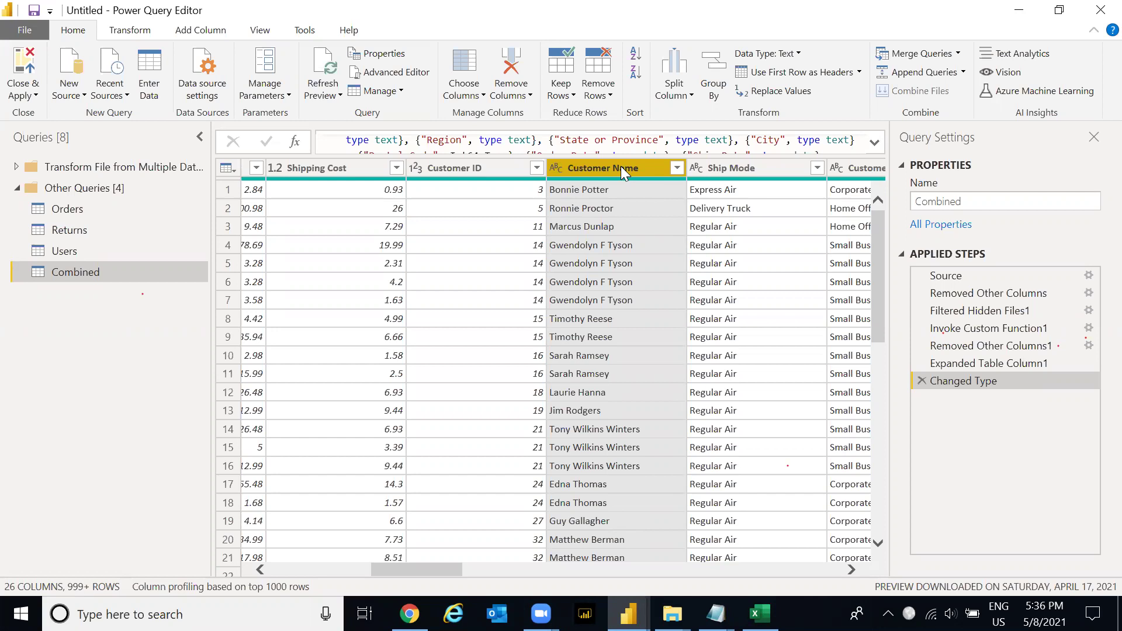
right_click(615, 166)
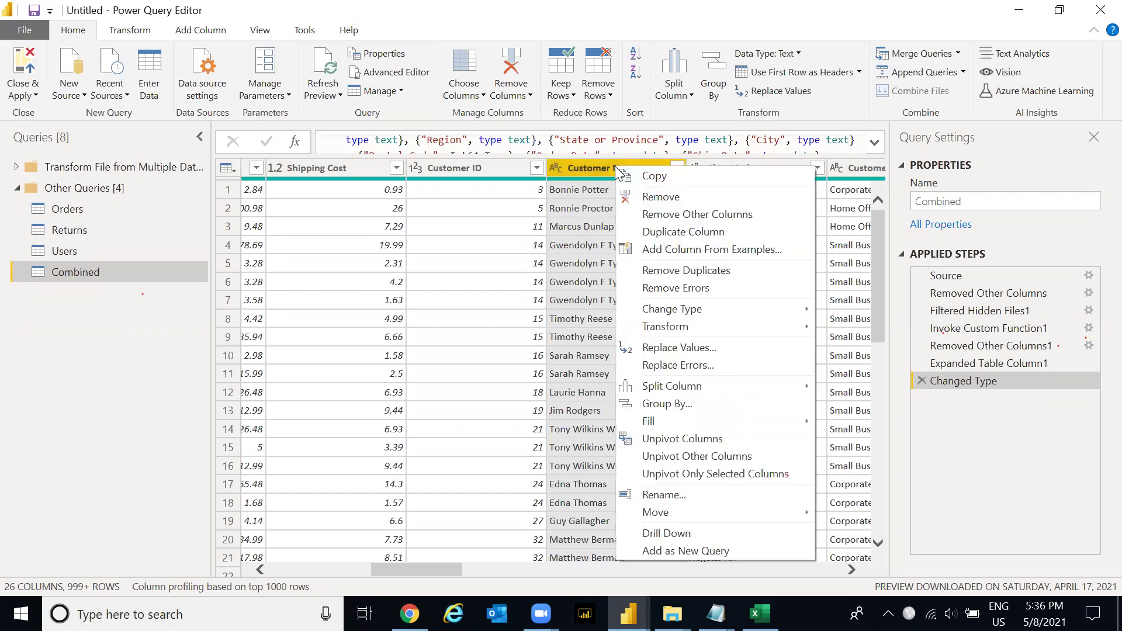
left_click(672, 232)
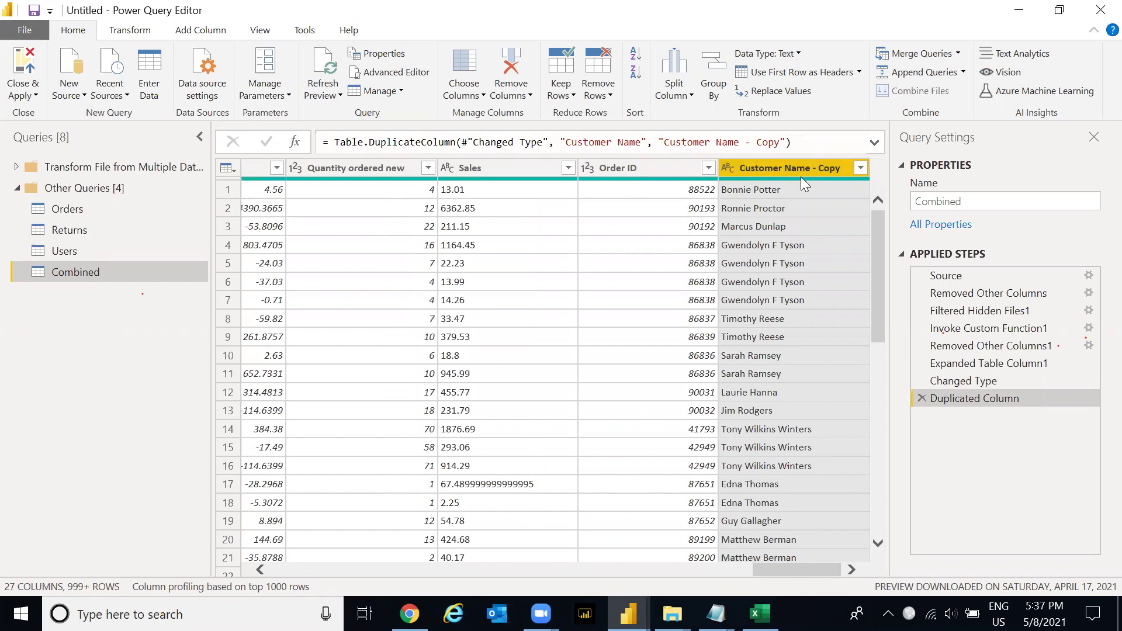
- Split the duplicated Customer Name column by delimiter, using Space at each occurrence of the delimiter
mouse_move(802, 178)
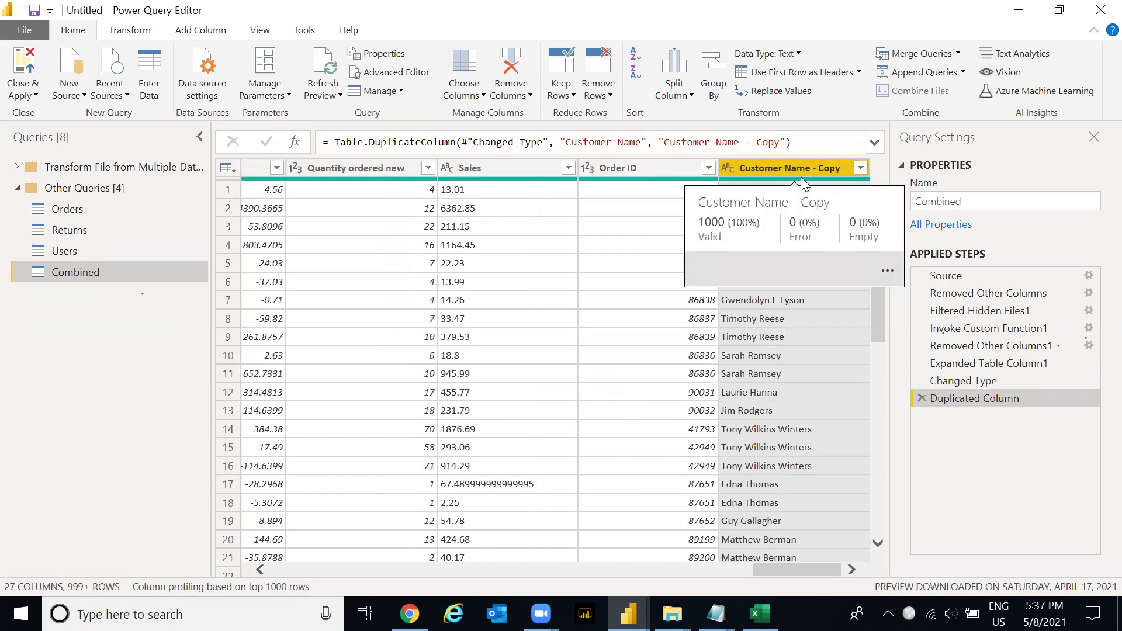
right_click(805, 172)
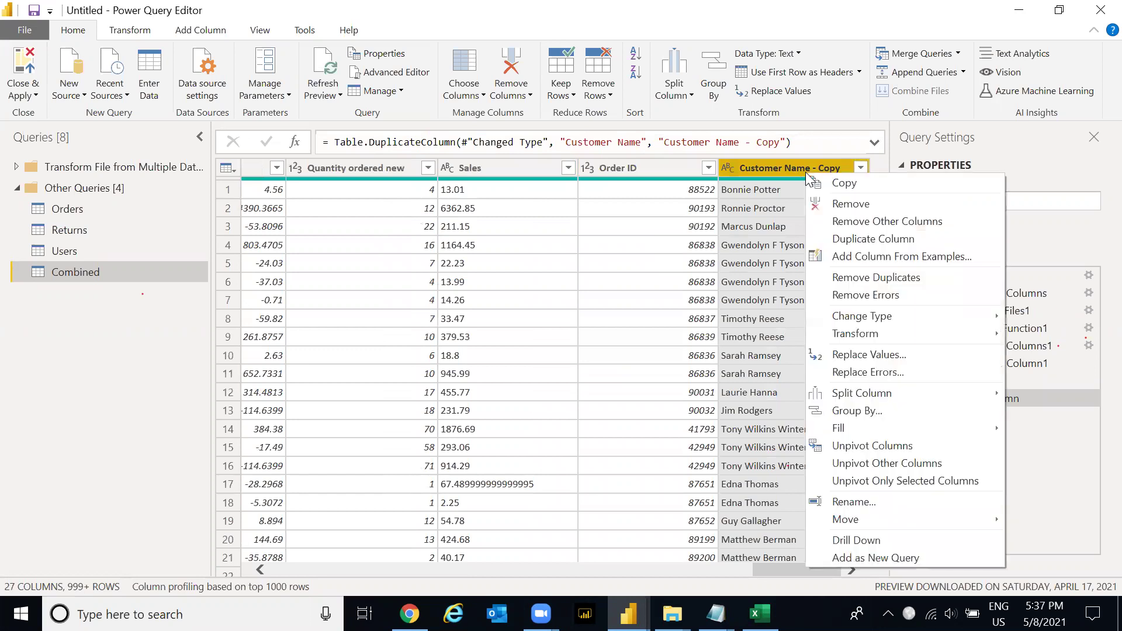
mouse_move(903, 394)
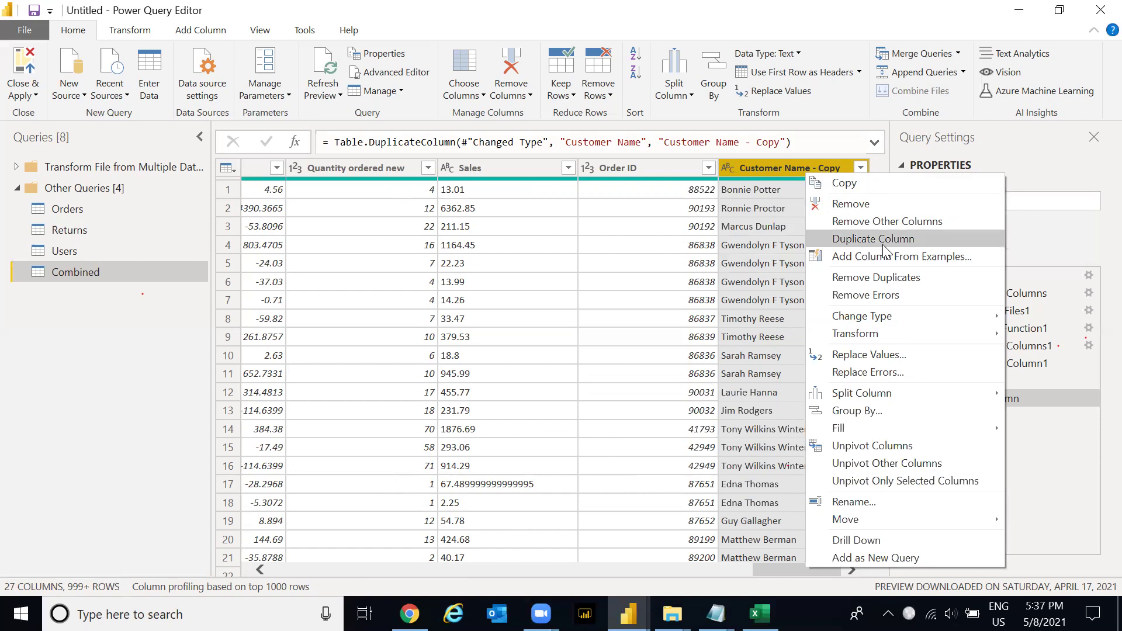
left_click(805, 176)
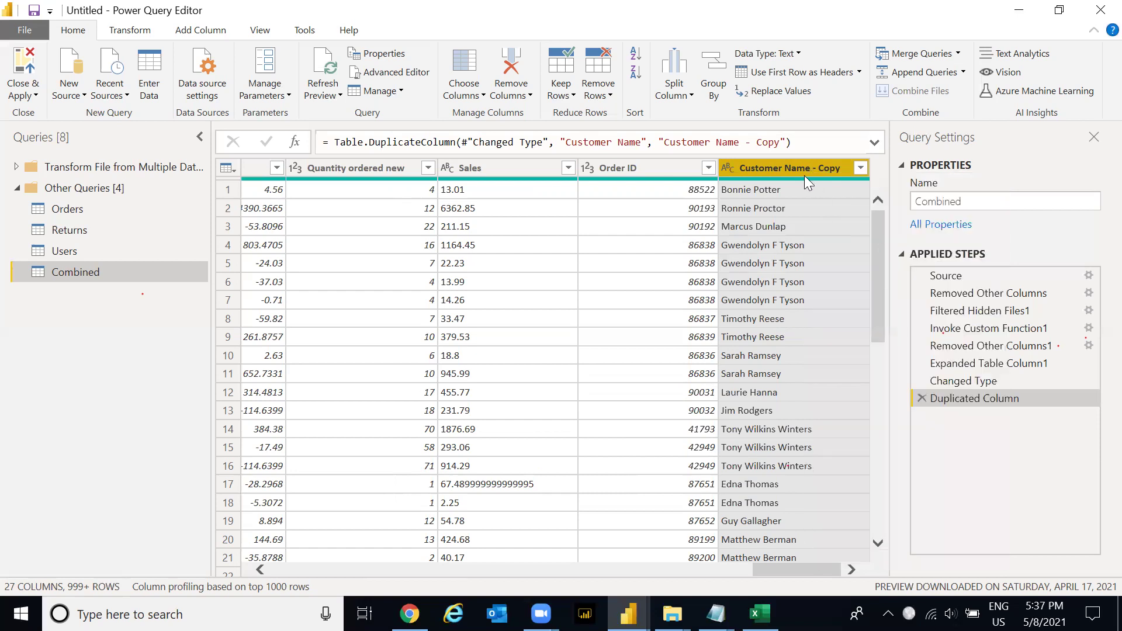
right_click(800, 170)
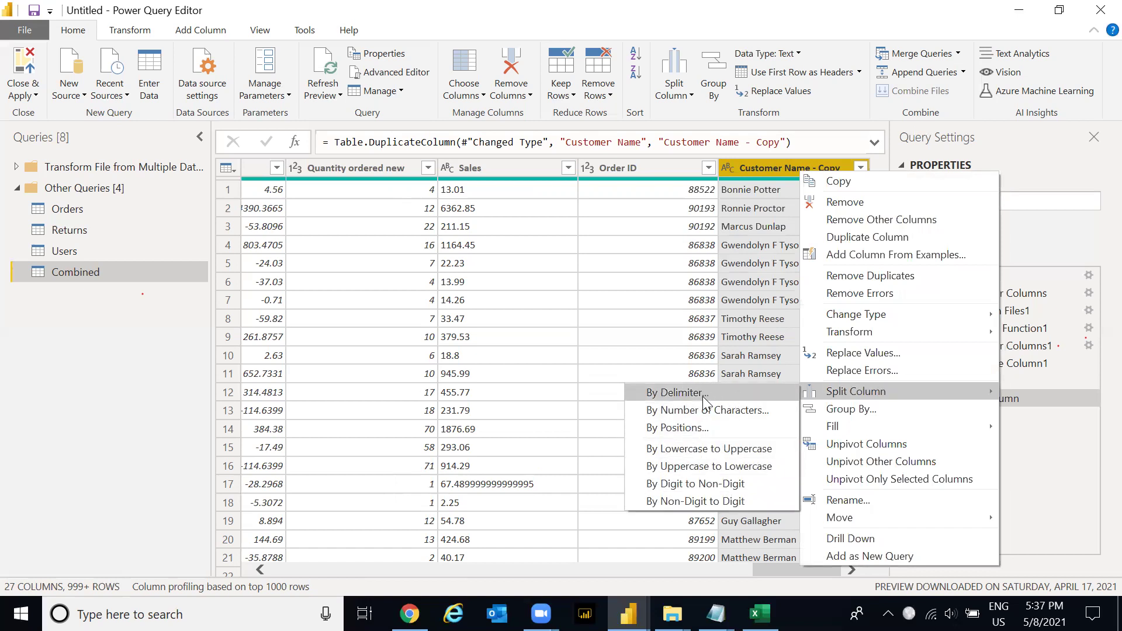
left_click(717, 393)
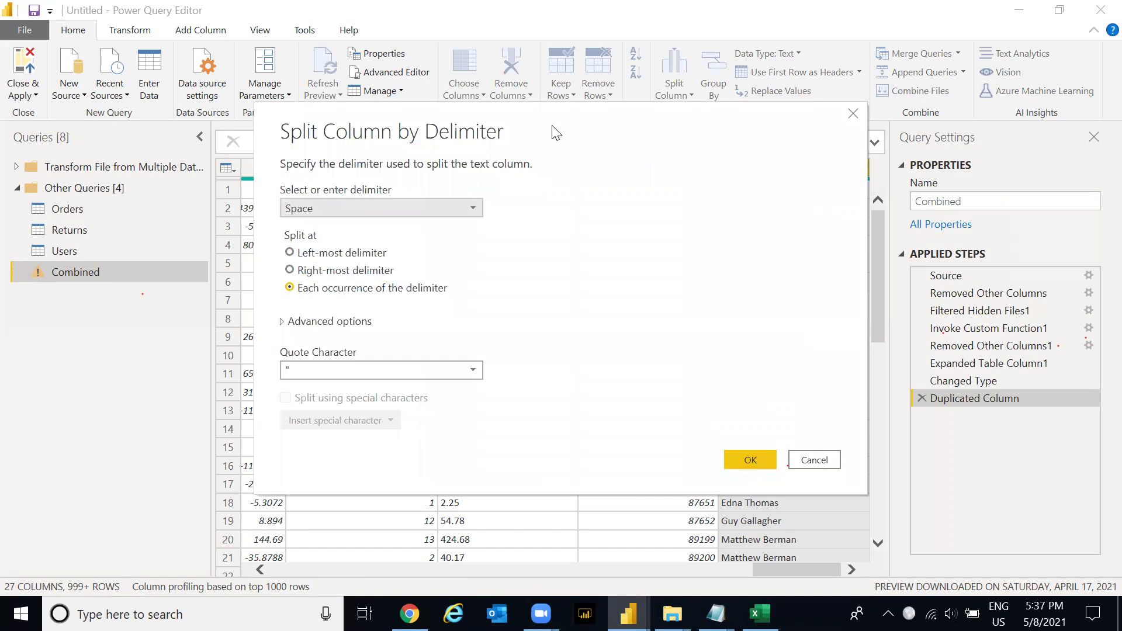
left_click_drag(556, 133, 414, 134)
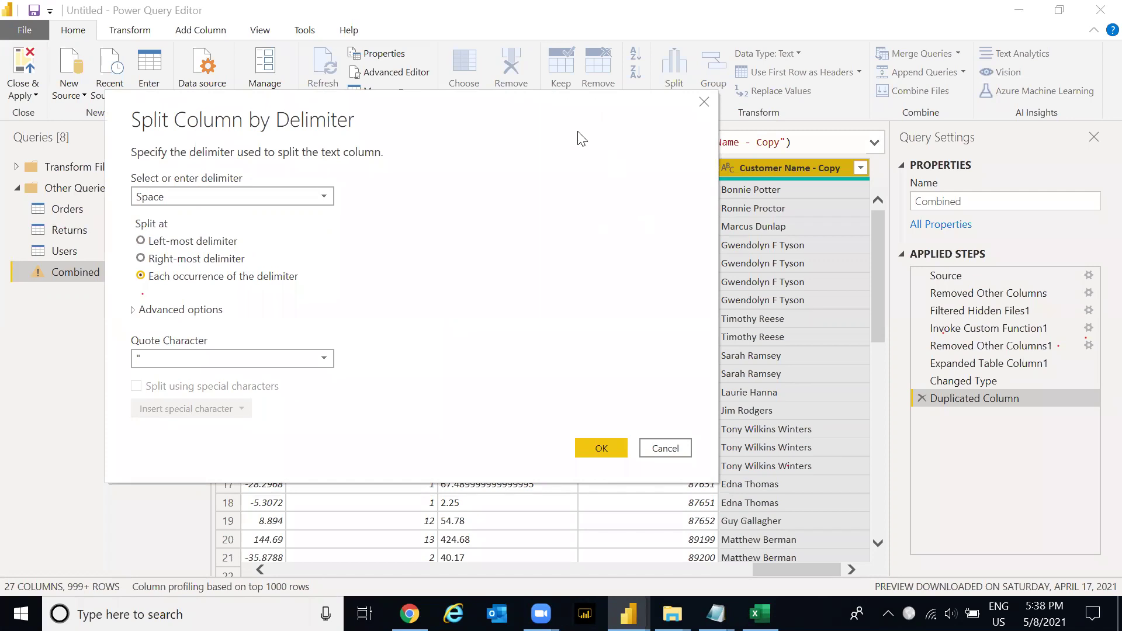
left_click_drag(463, 106, 397, 97)
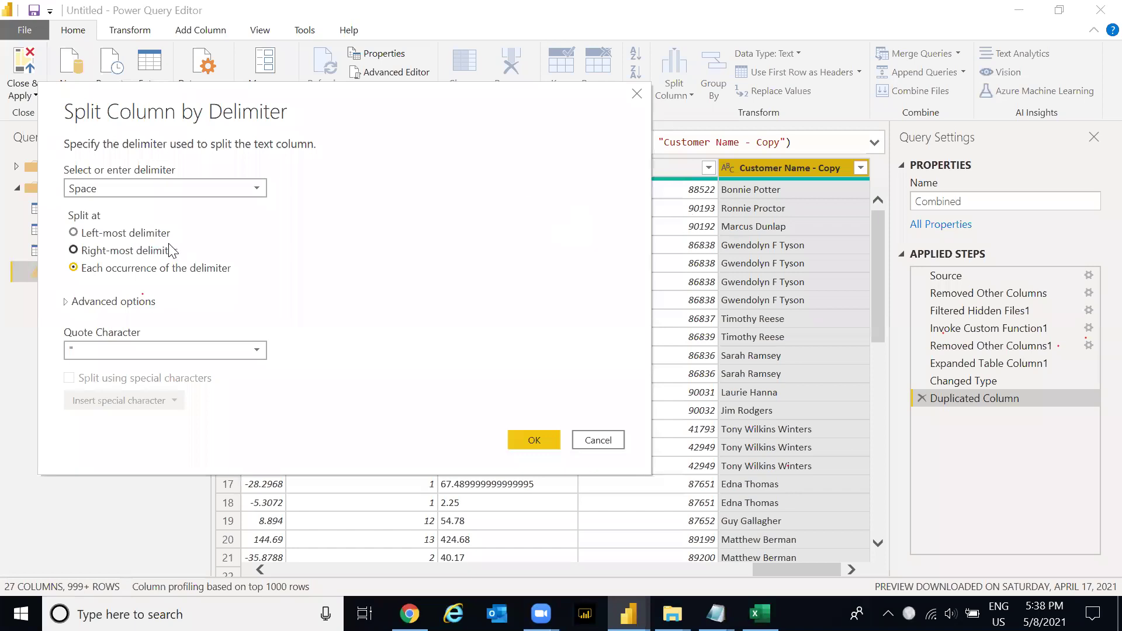
left_click(533, 440)
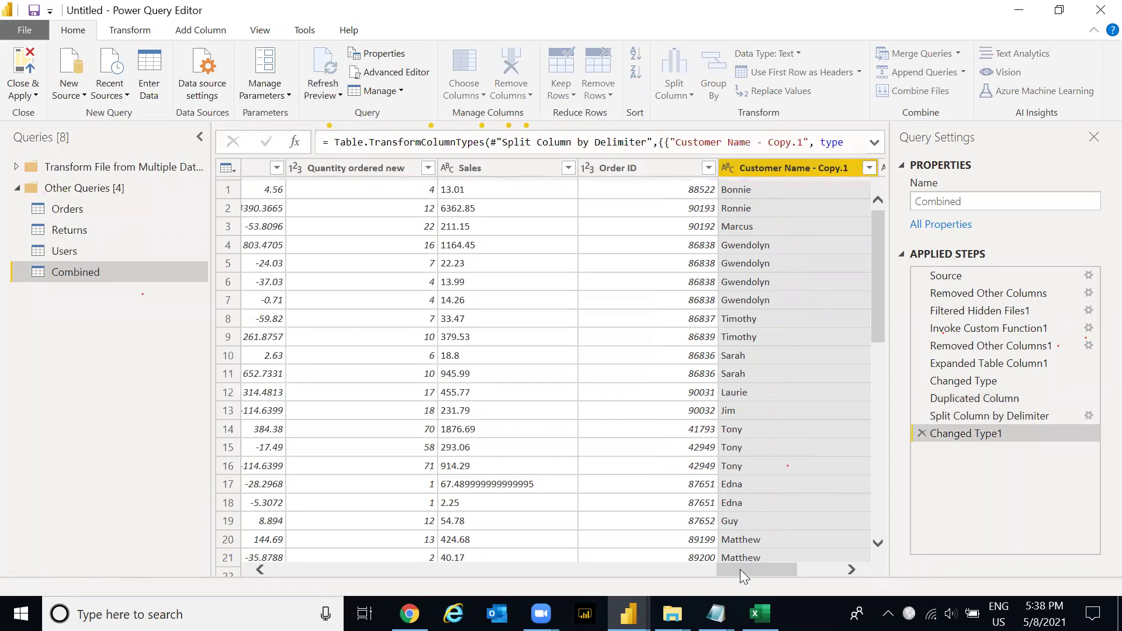
- Rename the first split column, Customer Name - Copy.1, as First Name
left_click_drag(774, 569, 843, 561)
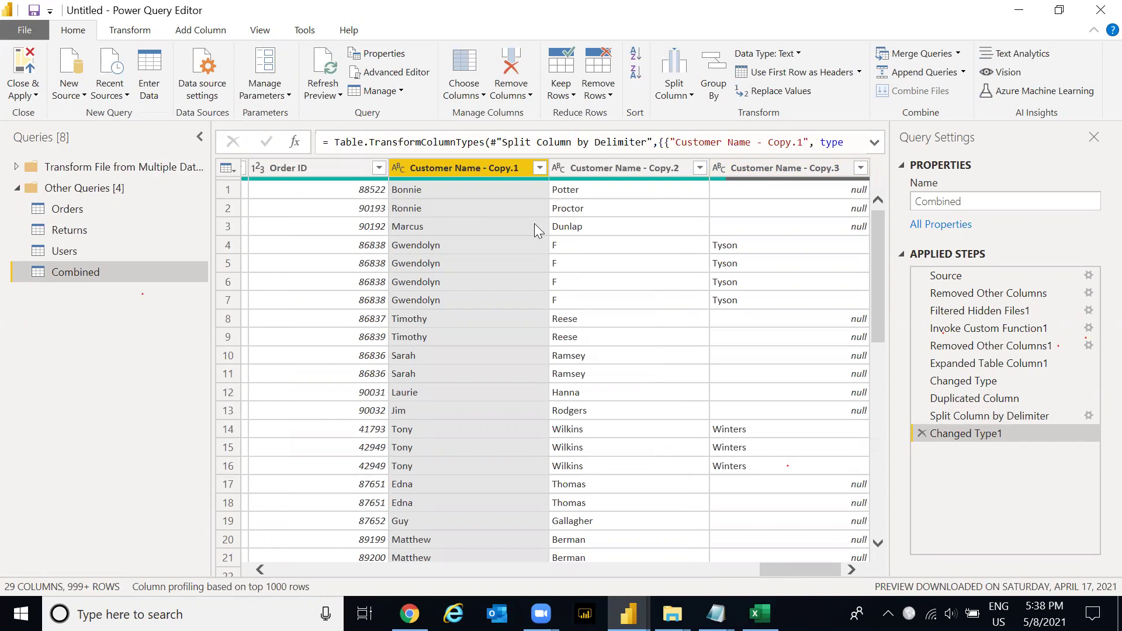
double_click(479, 167)
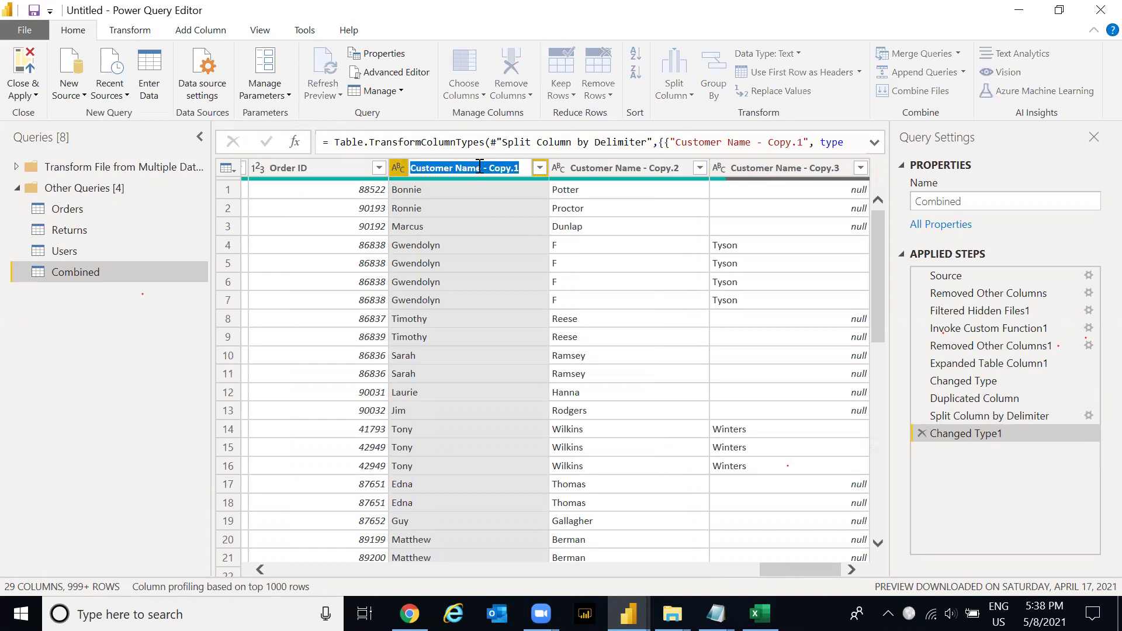
type("First Name")
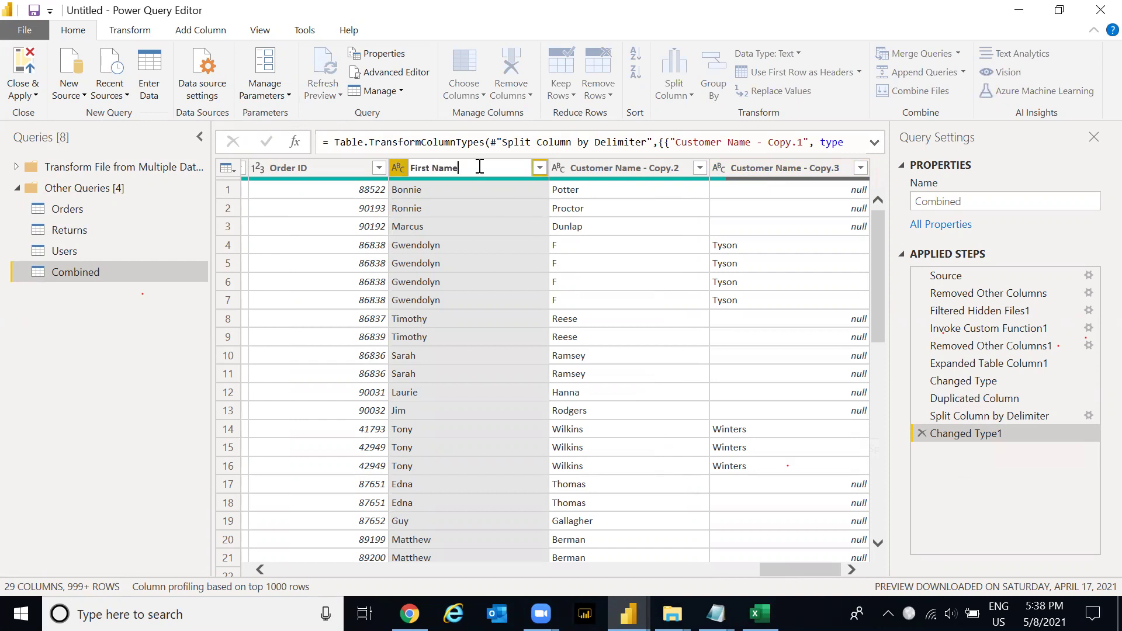
key("Return")
- Rename the second split column, Customer Name - Copy.2, as Mid Name
left_click(590, 173)
double_click(641, 169)
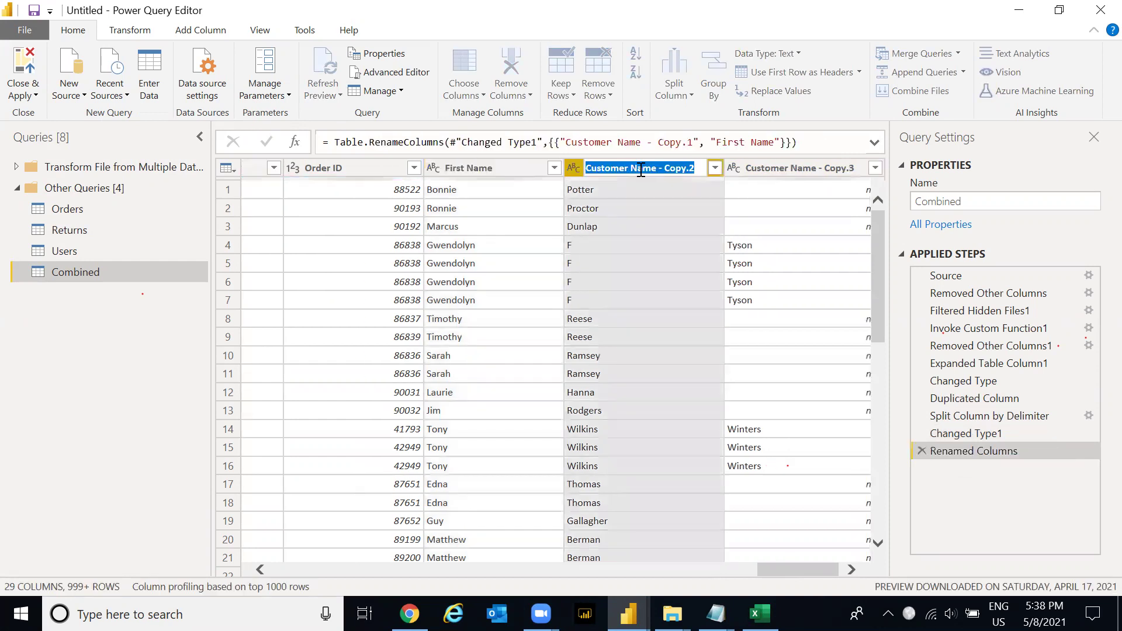
type("Mid N")
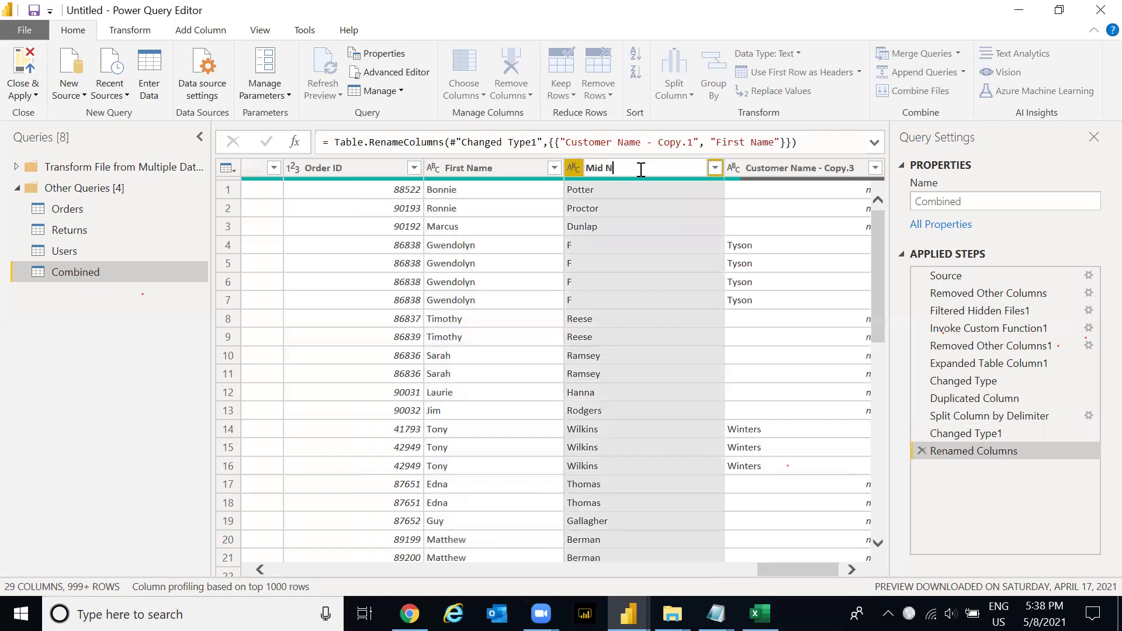
type("ame")
key("Return")
- Rename the third split column, Customer Name - Copy.3, as Last Name
left_click(806, 168)
double_click(807, 168)
type("Last Name")
key("Return")
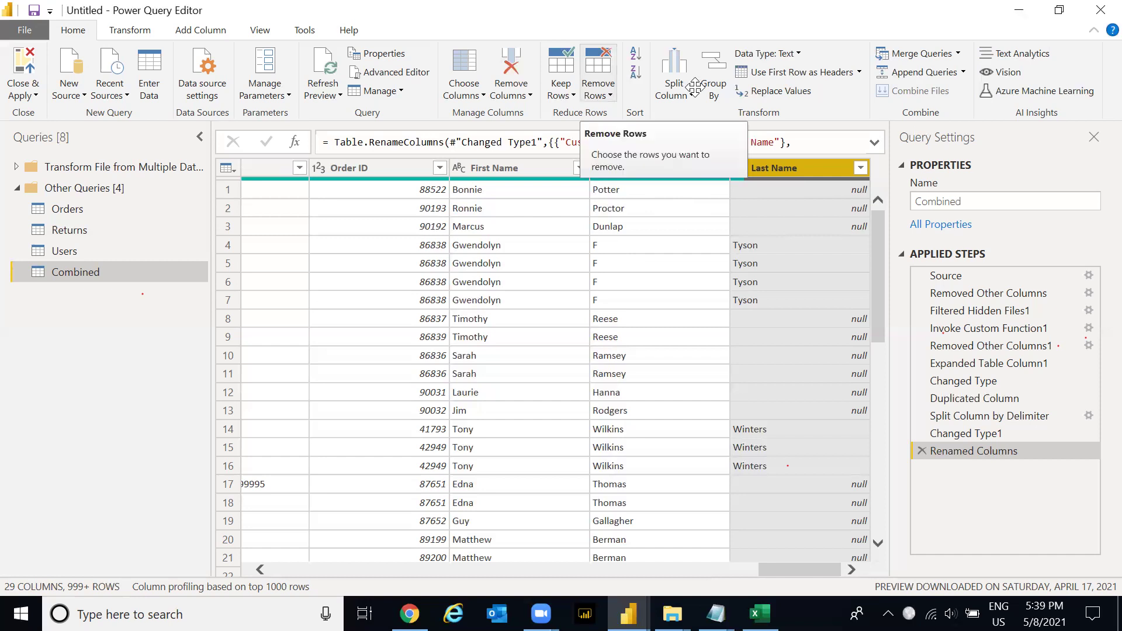
- Start a new conditional column in the Combined query and name it Final Last Name
left_click(209, 31)
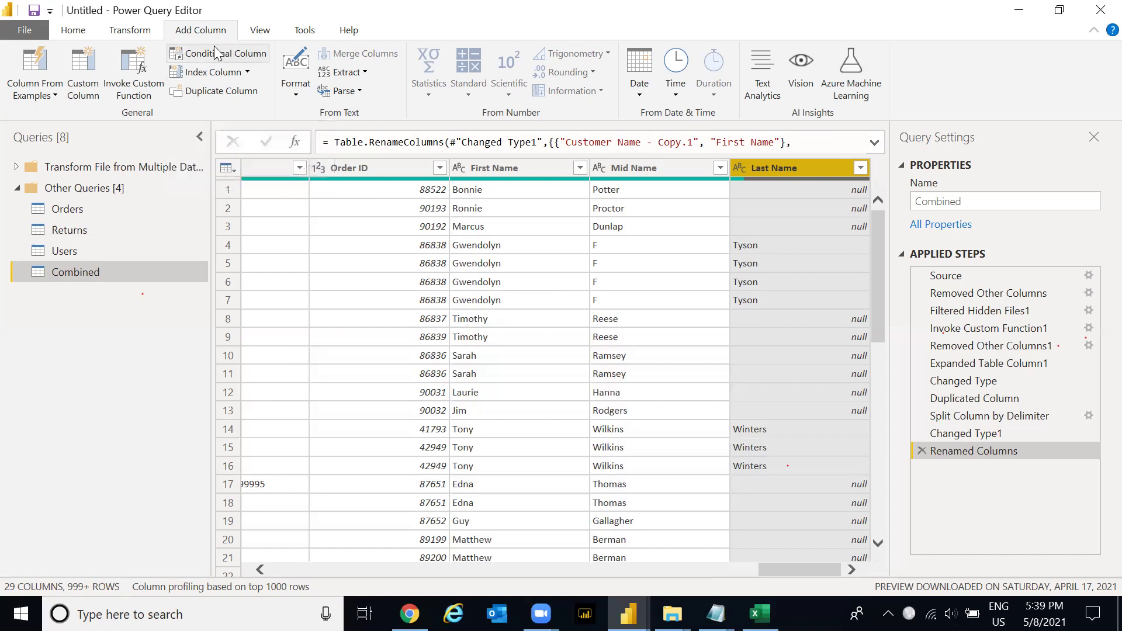
left_click(211, 62)
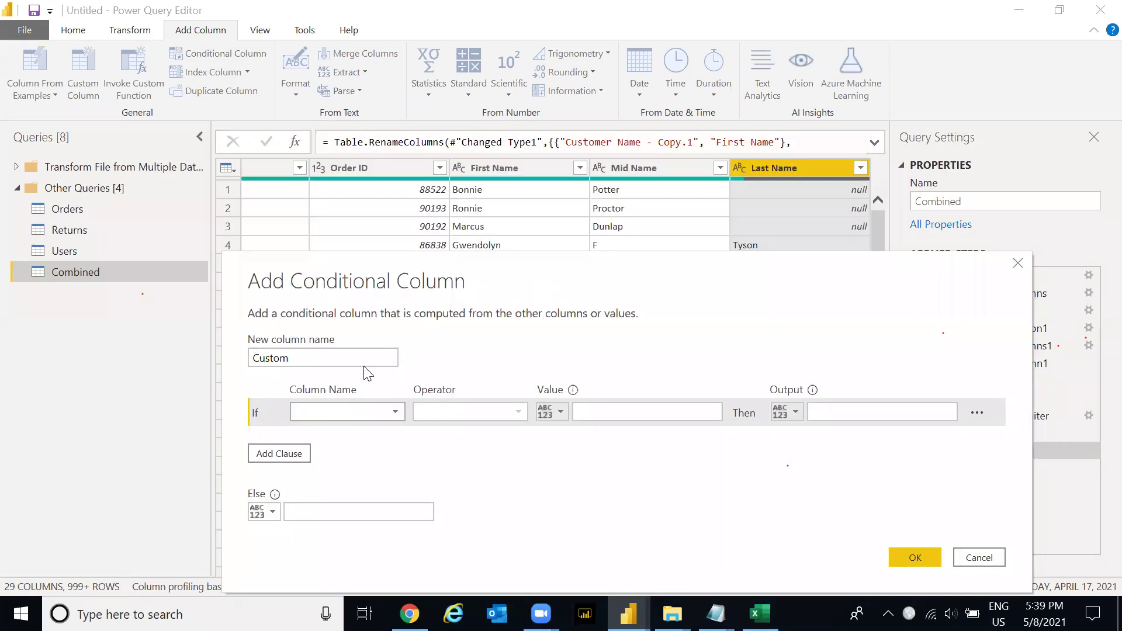
left_click_drag(375, 358, 266, 357)
left_click_drag(187, 355, 183, 354)
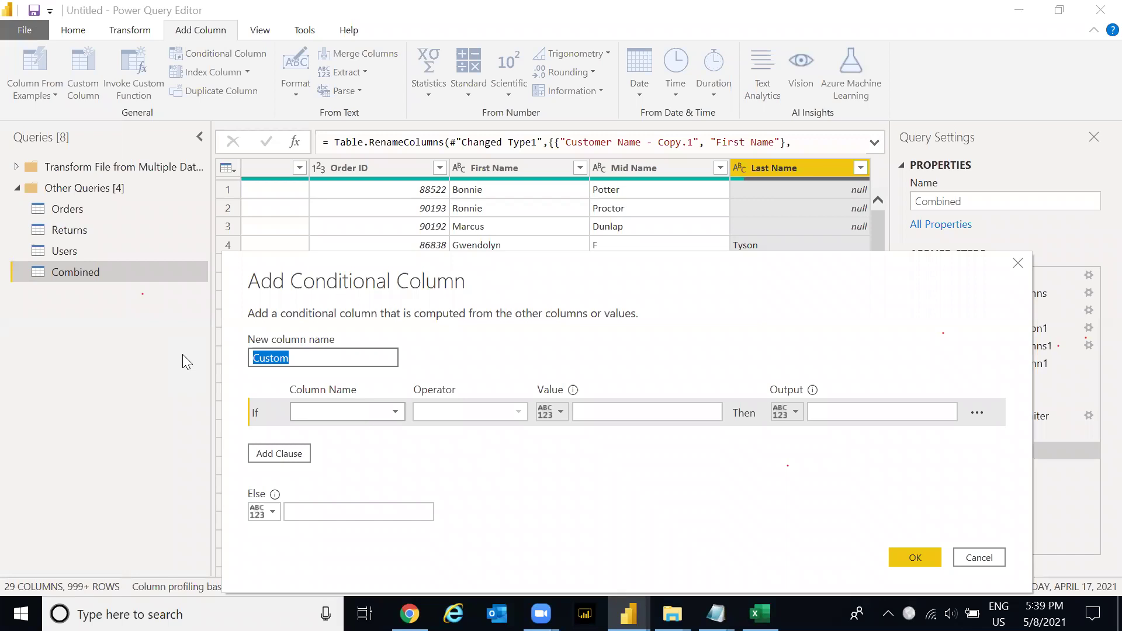
type("Fia")
key("BackSpace")
type("nal Last Name")
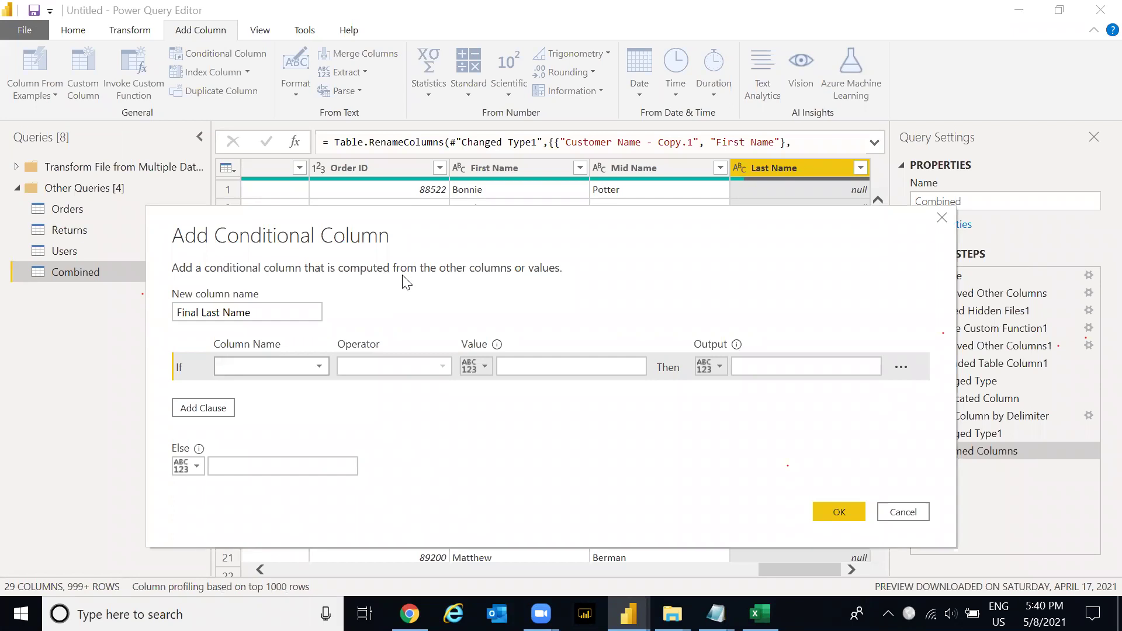
- Define the conditional column's If clause so that it tests whether Last Name equals null
left_click_drag(464, 242, 485, 274)
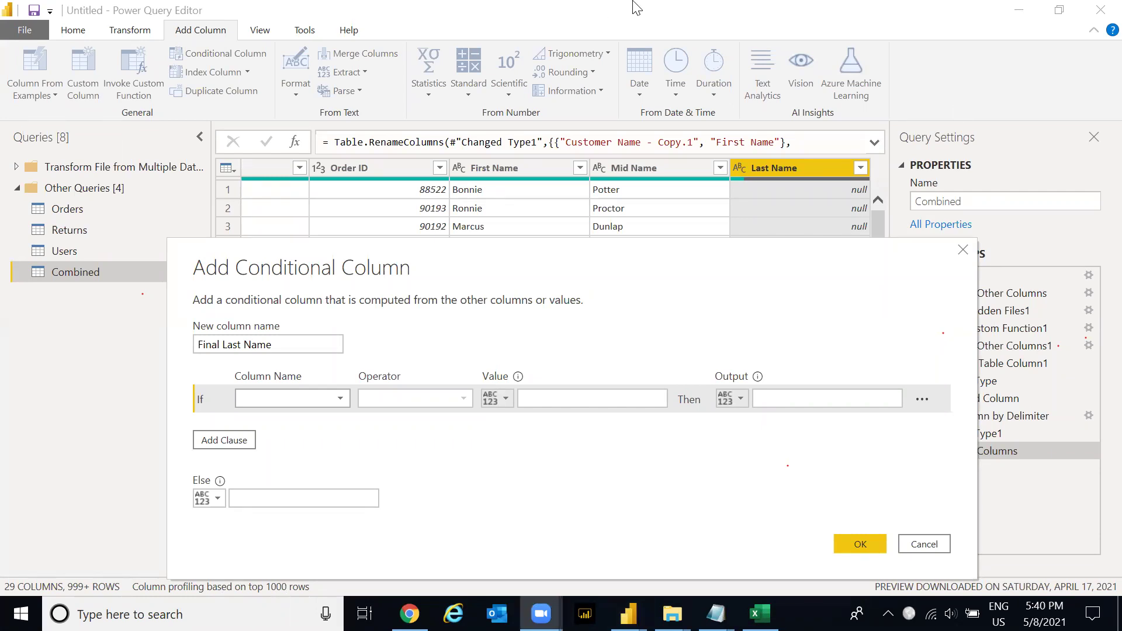
mouse_move(519, 275)
left_mouse_down()
mouse_move(508, 233)
mouse_move(533, 266)
left_mouse_up()
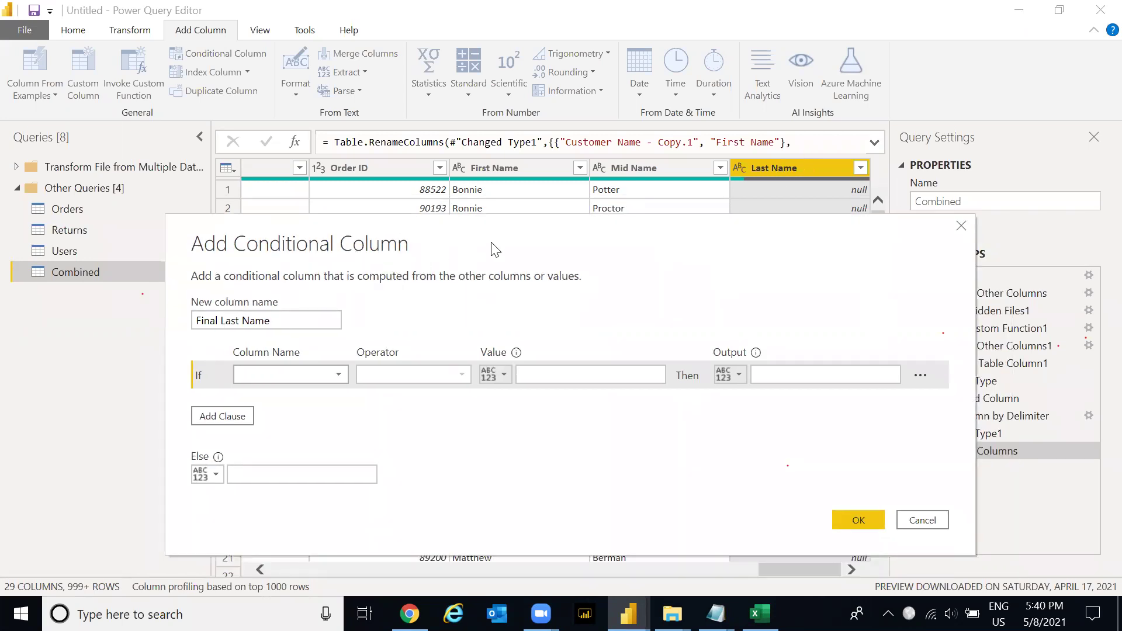
left_click_drag(496, 250, 520, 282)
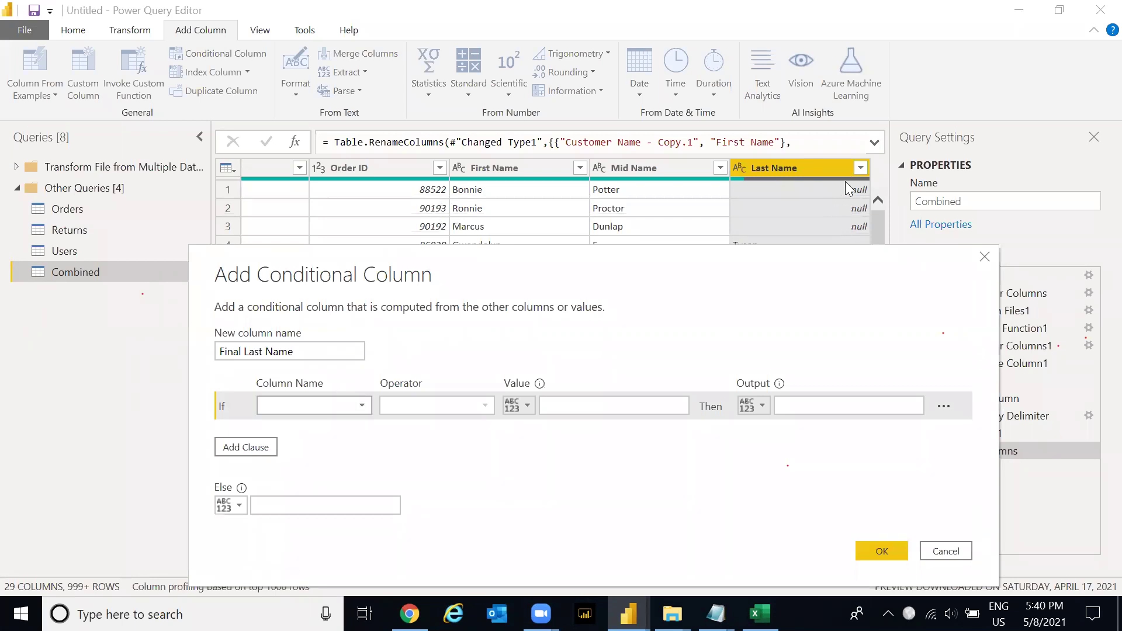
left_click_drag(789, 283, 754, 380)
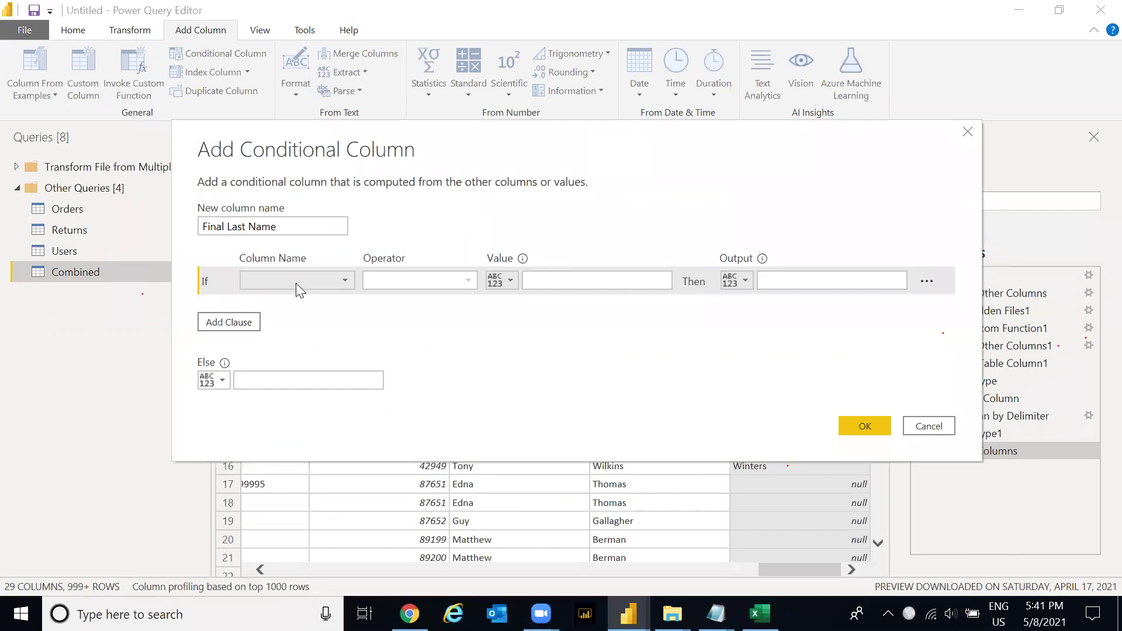
left_click(296, 283)
left_click_drag(433, 350, 437, 582)
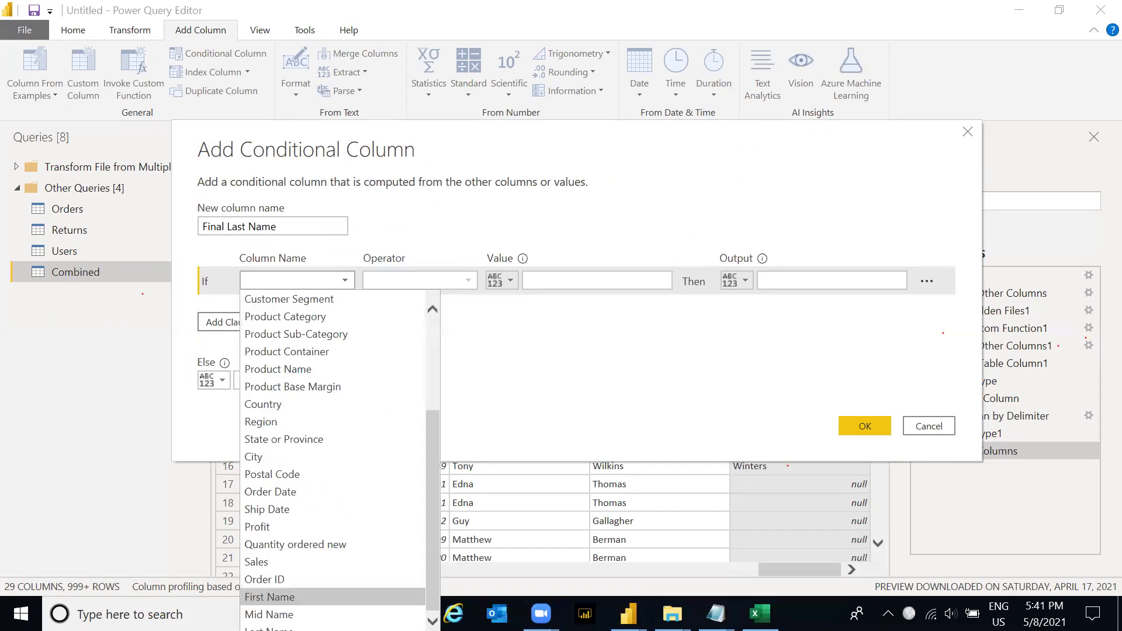
left_click(275, 596)
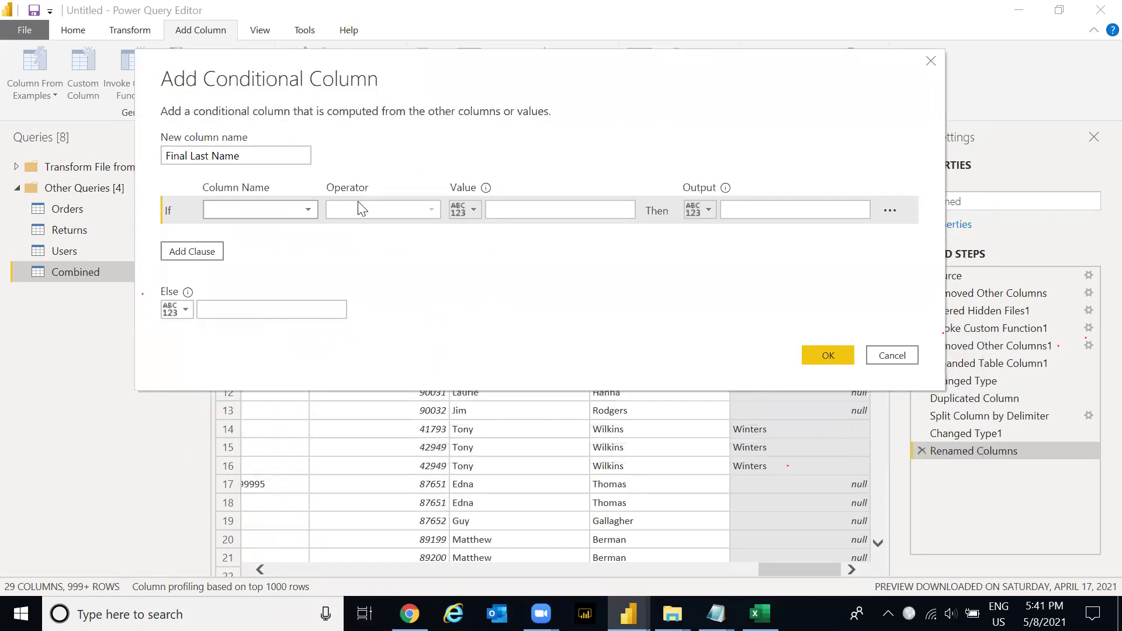
left_click(301, 215)
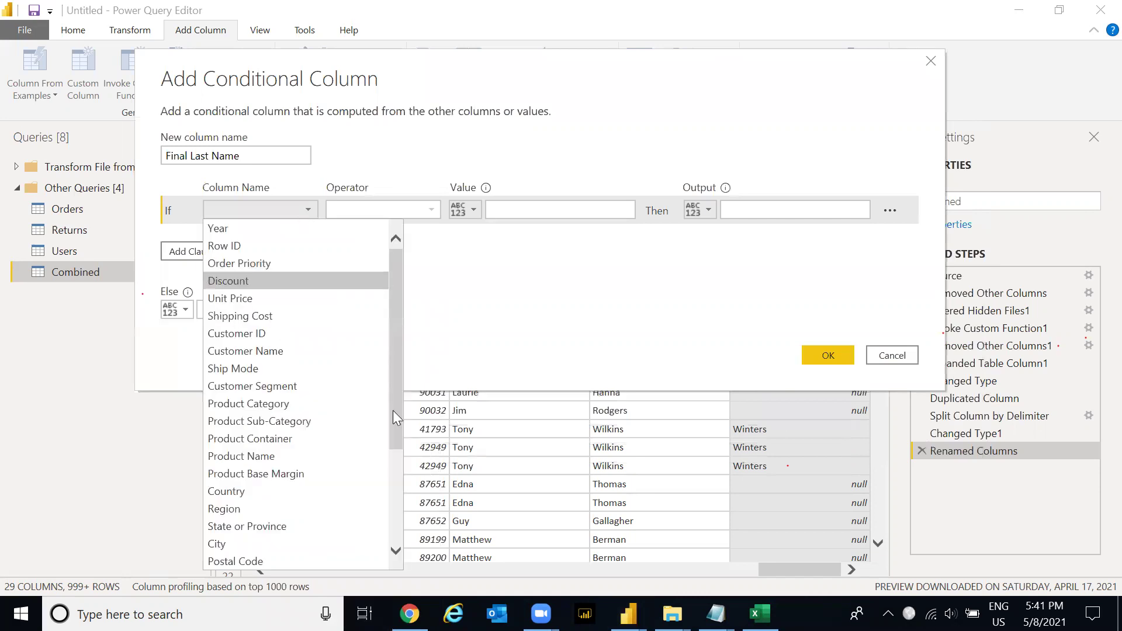
scroll(392, 410, "down", 3)
left_click(268, 560)
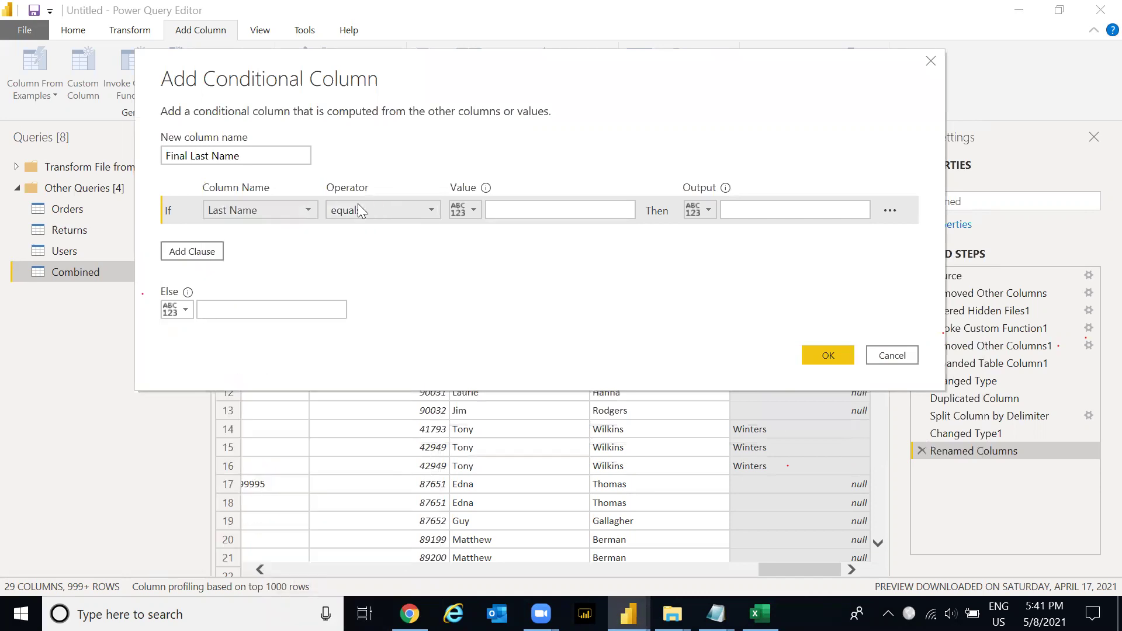
left_click(518, 210)
type("null")
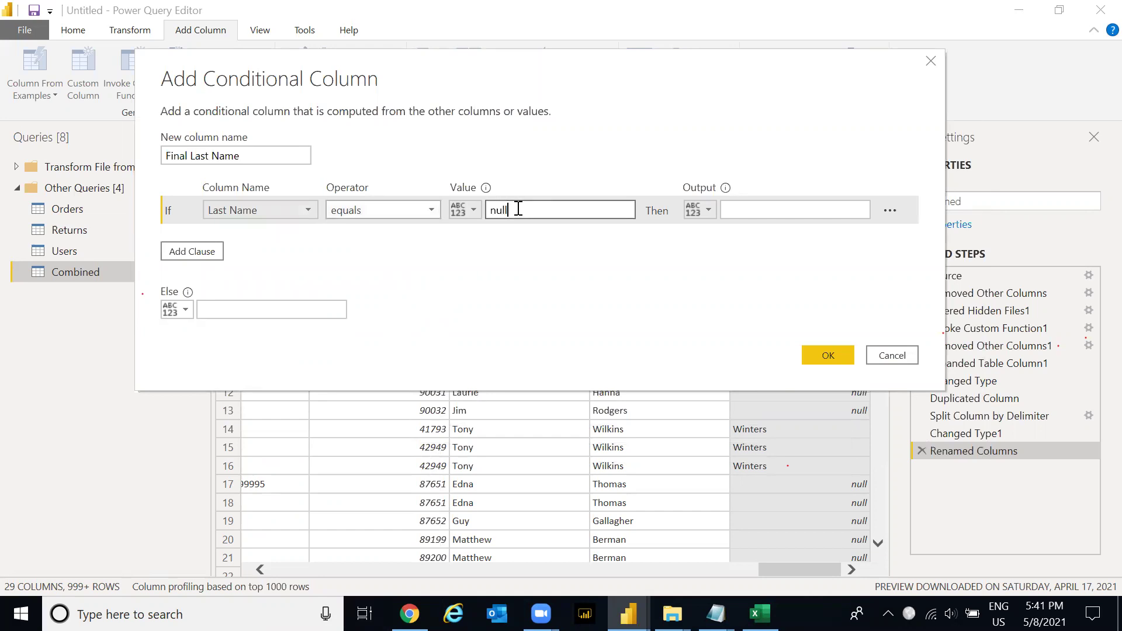
- Set the clause's output to a column value and choose the Mid Name column
left_click(770, 217)
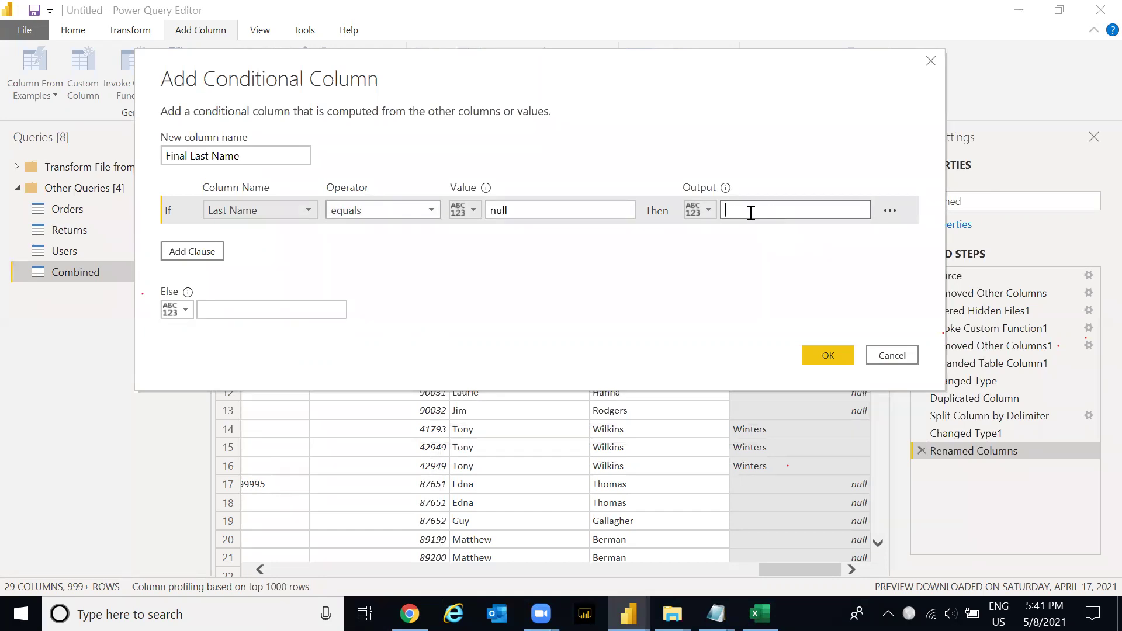
left_click(698, 210)
left_click(732, 248)
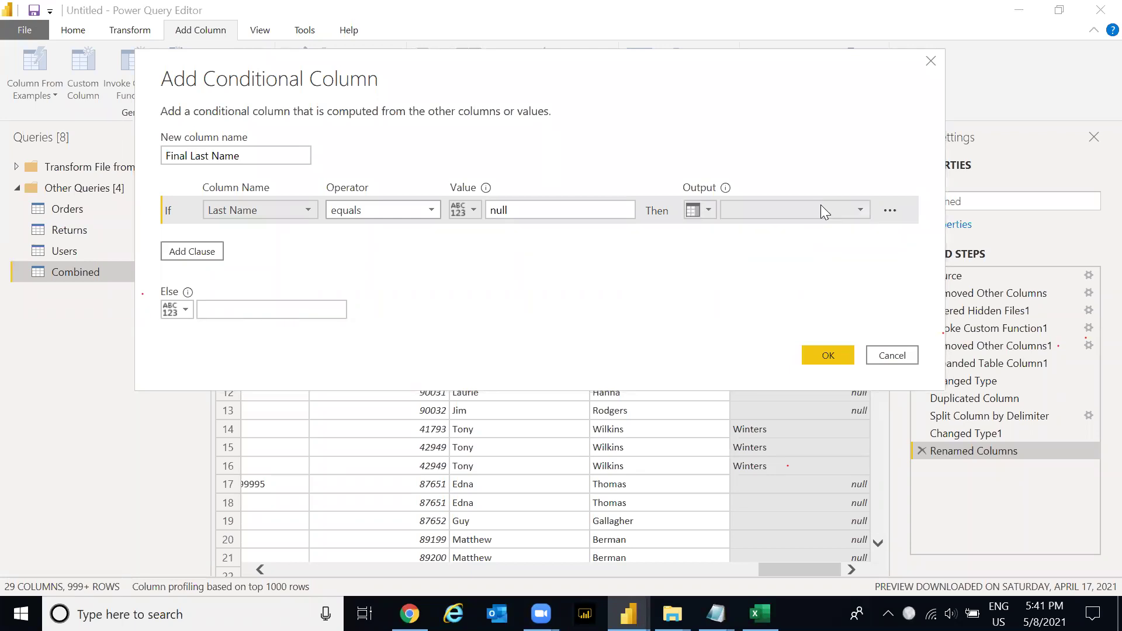
left_click(821, 210)
left_click_drag(909, 324, 914, 476)
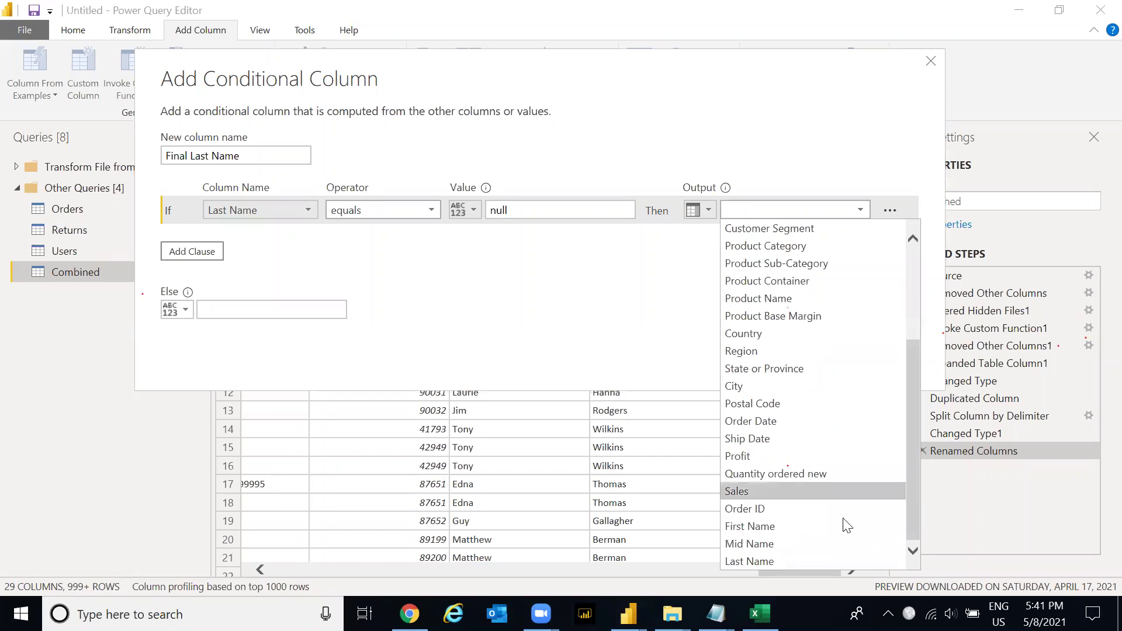
left_click(816, 543)
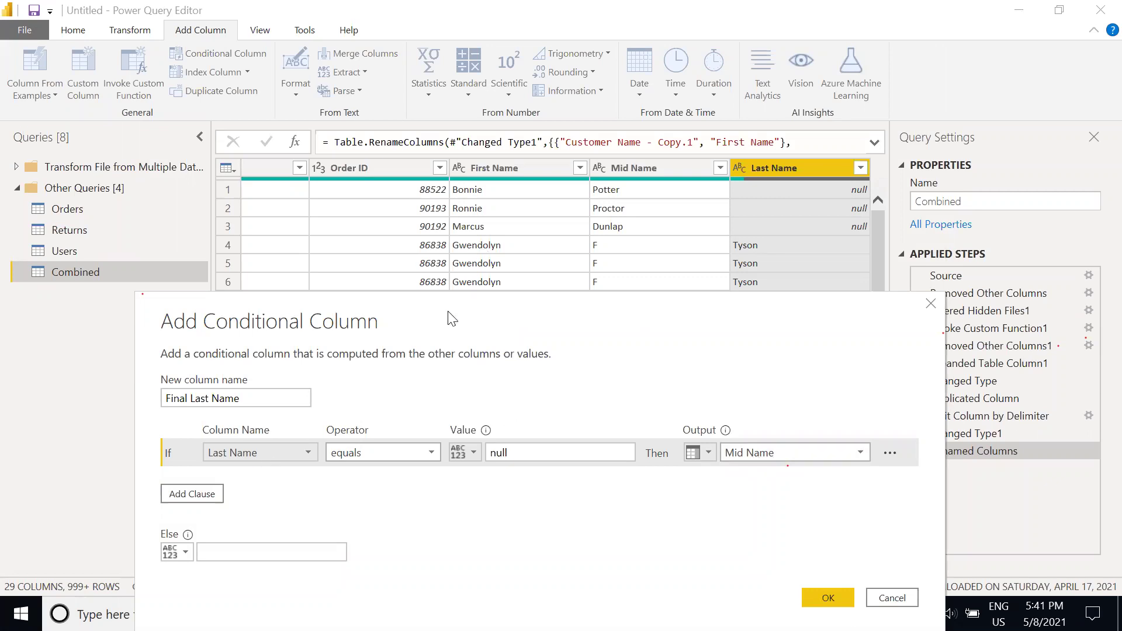
- Set the Else result to the Last Name column and create the conditional column
left_click_drag(451, 315, 435, 196)
left_click(169, 430)
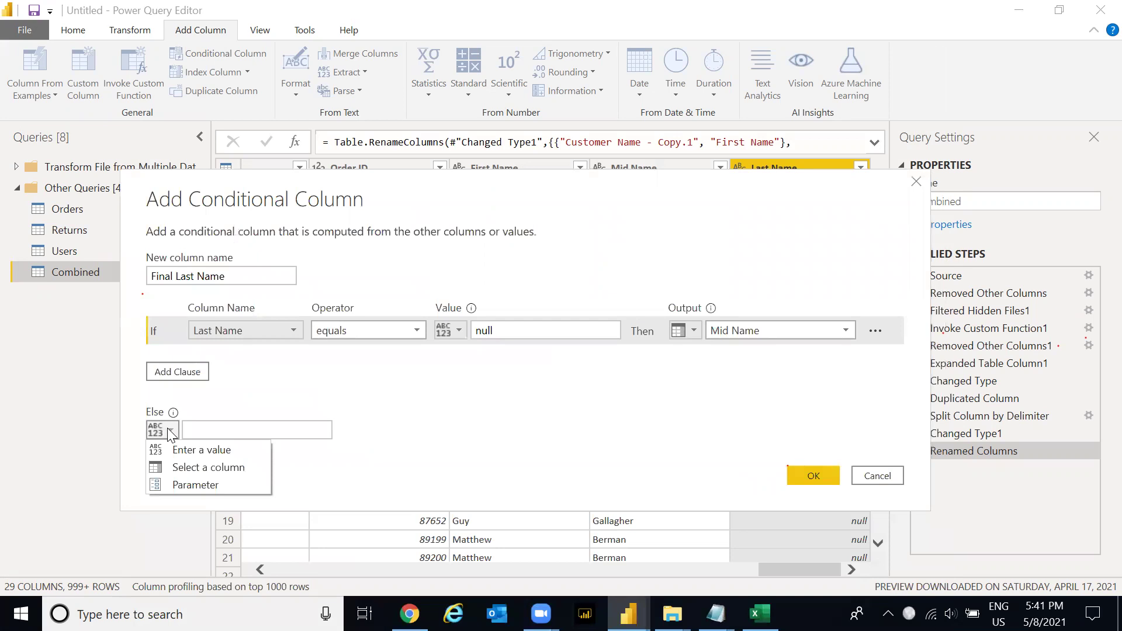
left_click(212, 462)
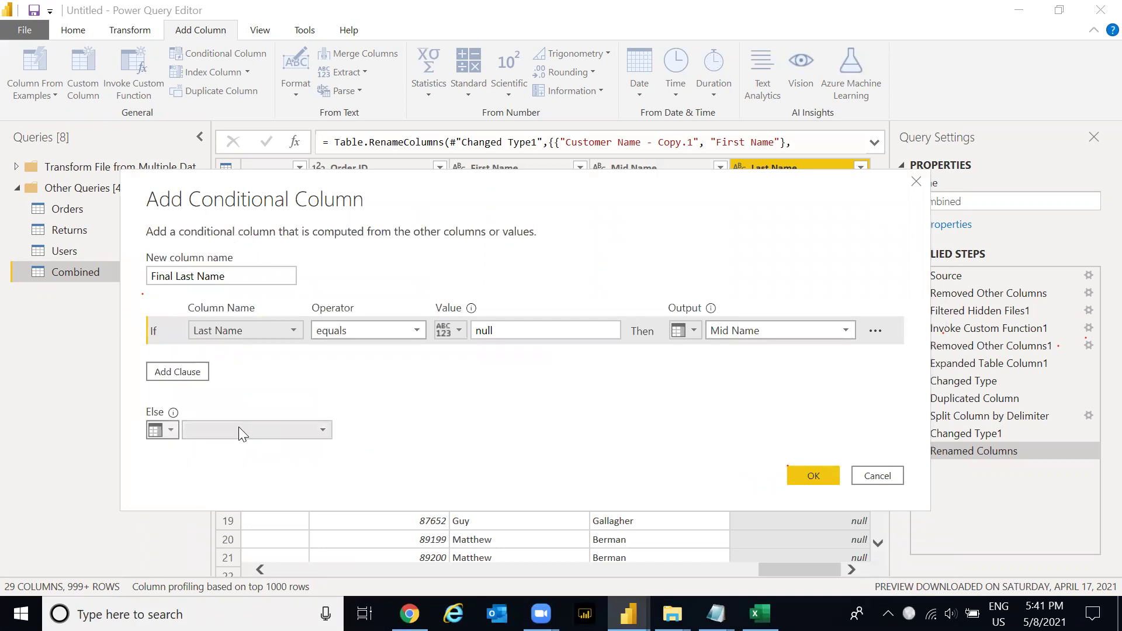
left_click(240, 430)
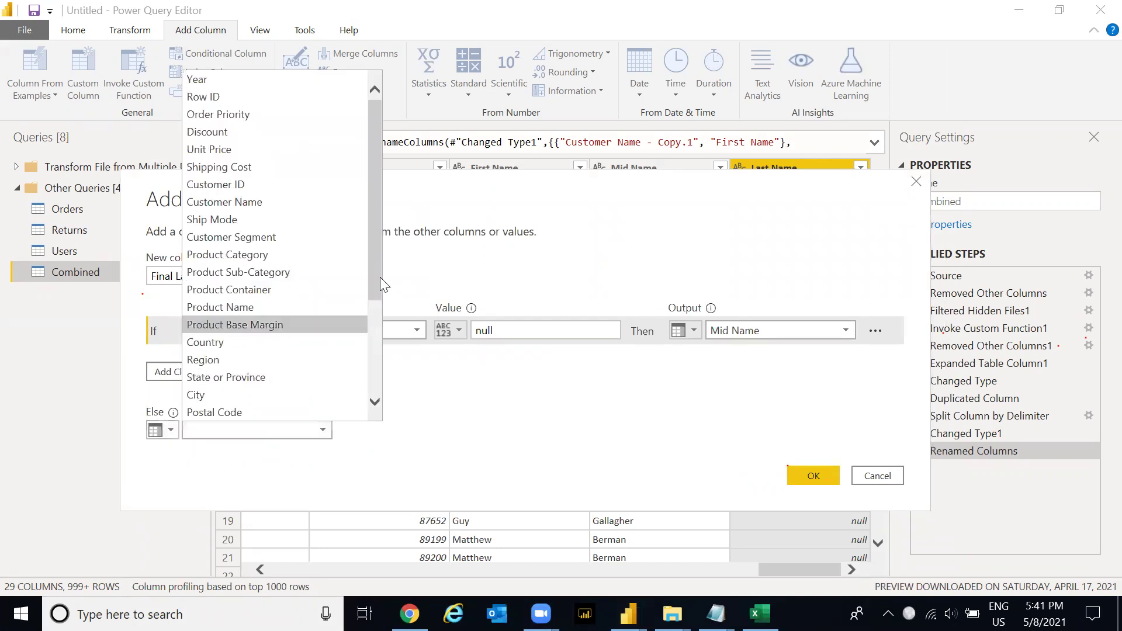
scroll(375, 405, "down", 3)
left_click(309, 412)
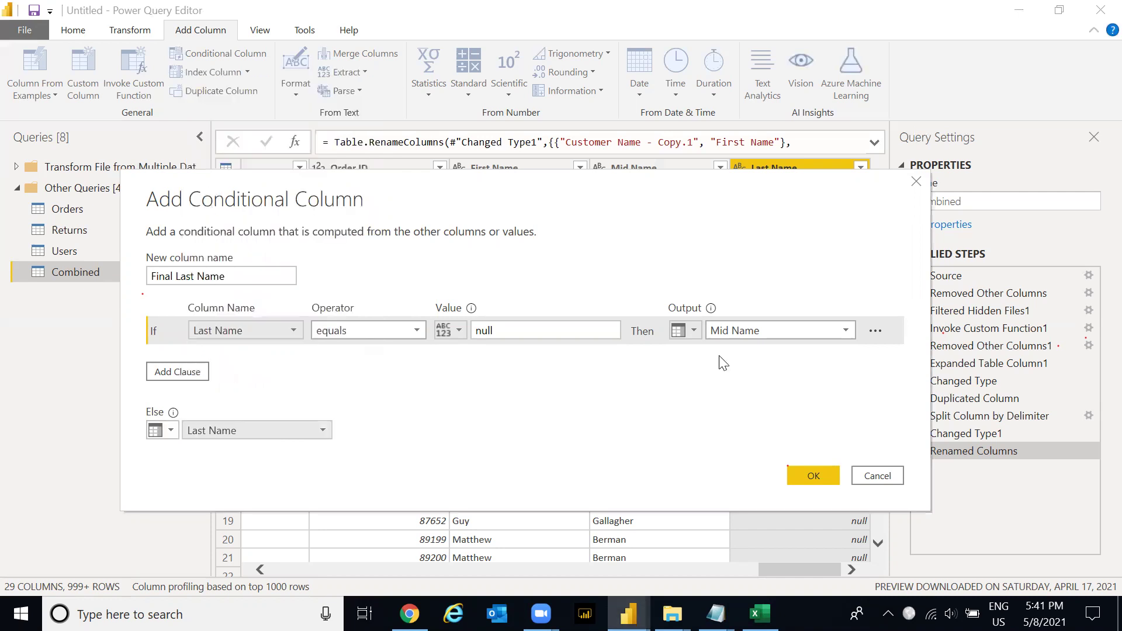
left_click(825, 471)
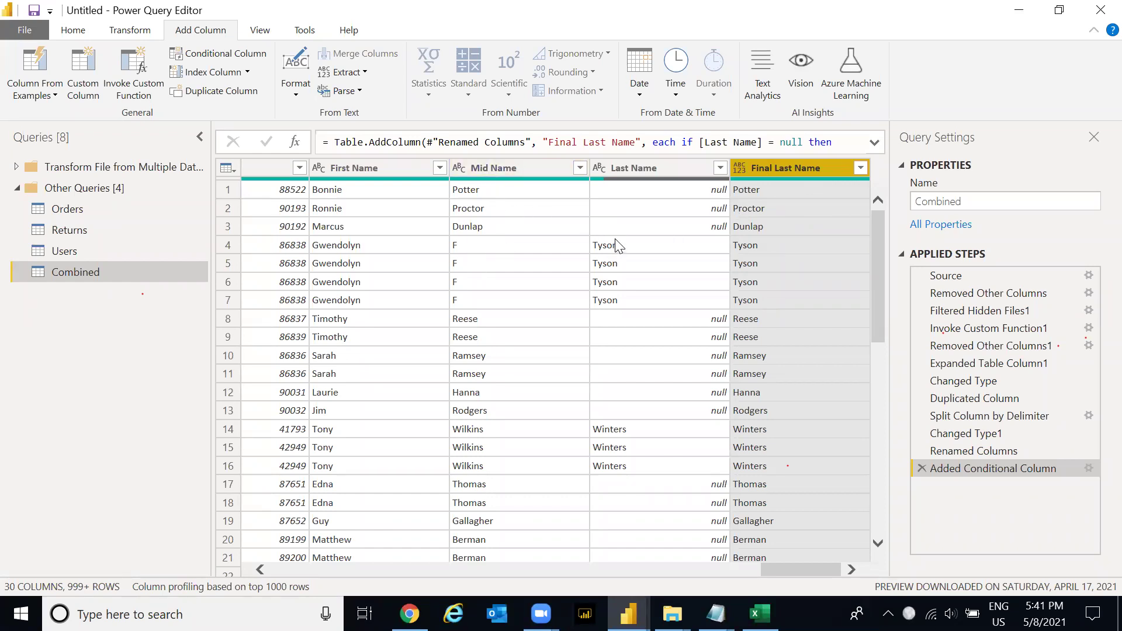
- Set the Final Last Name column's data type to Text and remove the Mid Name and Last Name columns
left_click(740, 169)
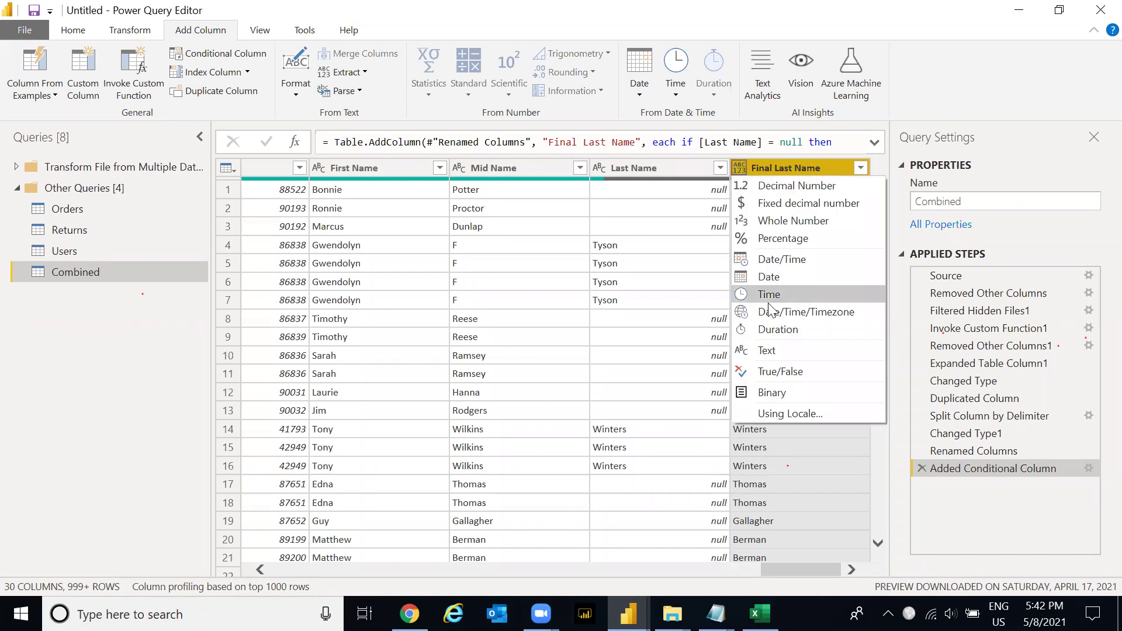
left_click(770, 351)
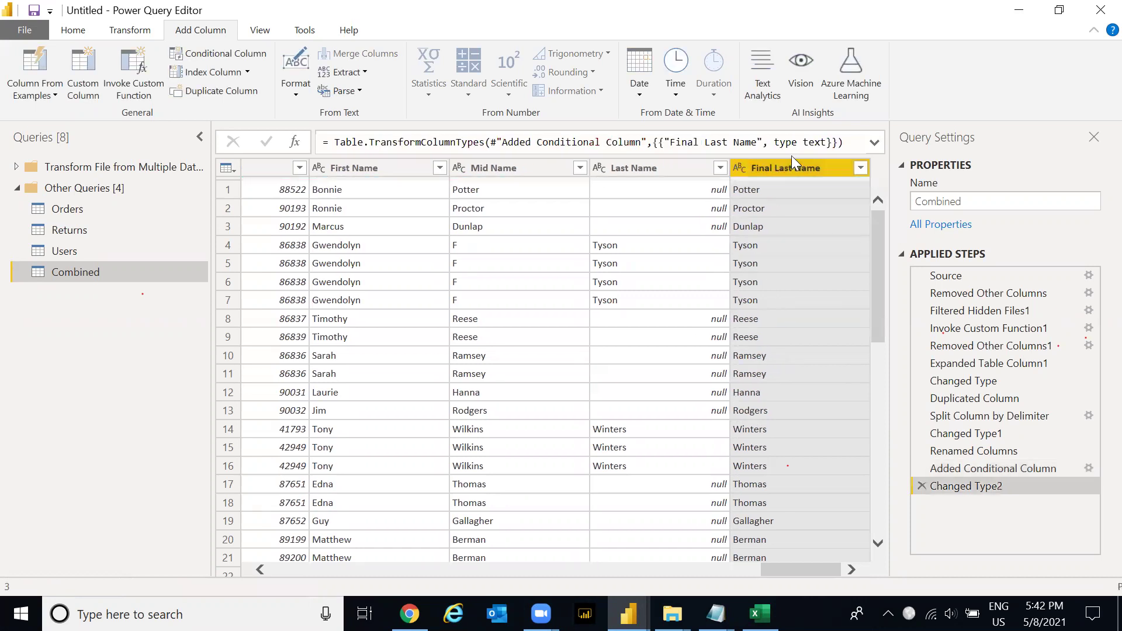
left_click(509, 167)
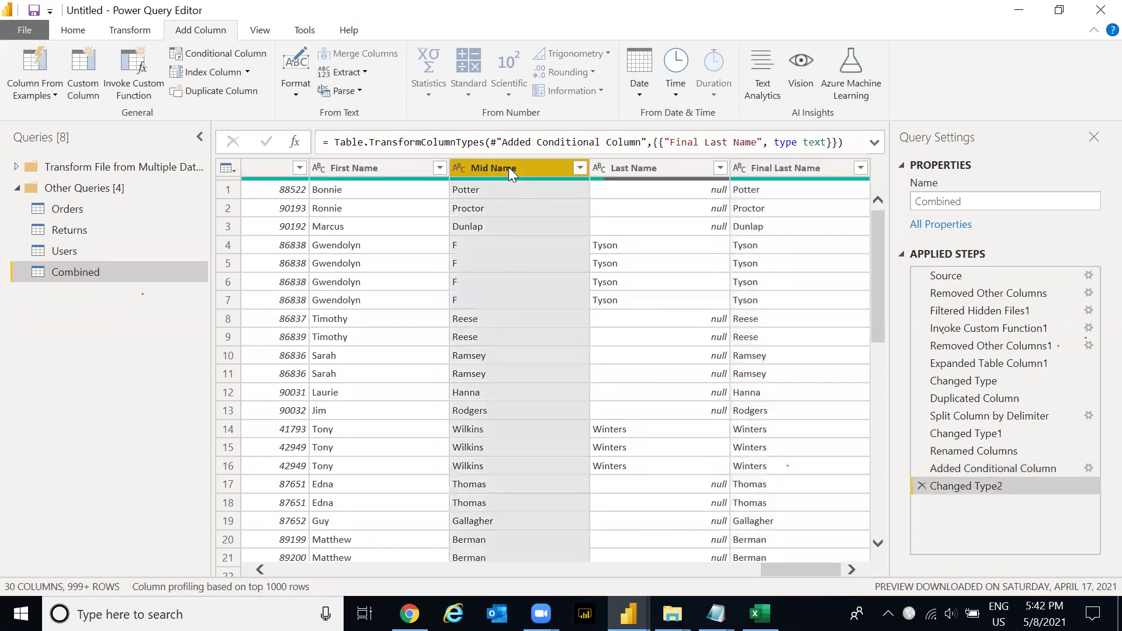
key("shift+Right")
right_click(503, 167)
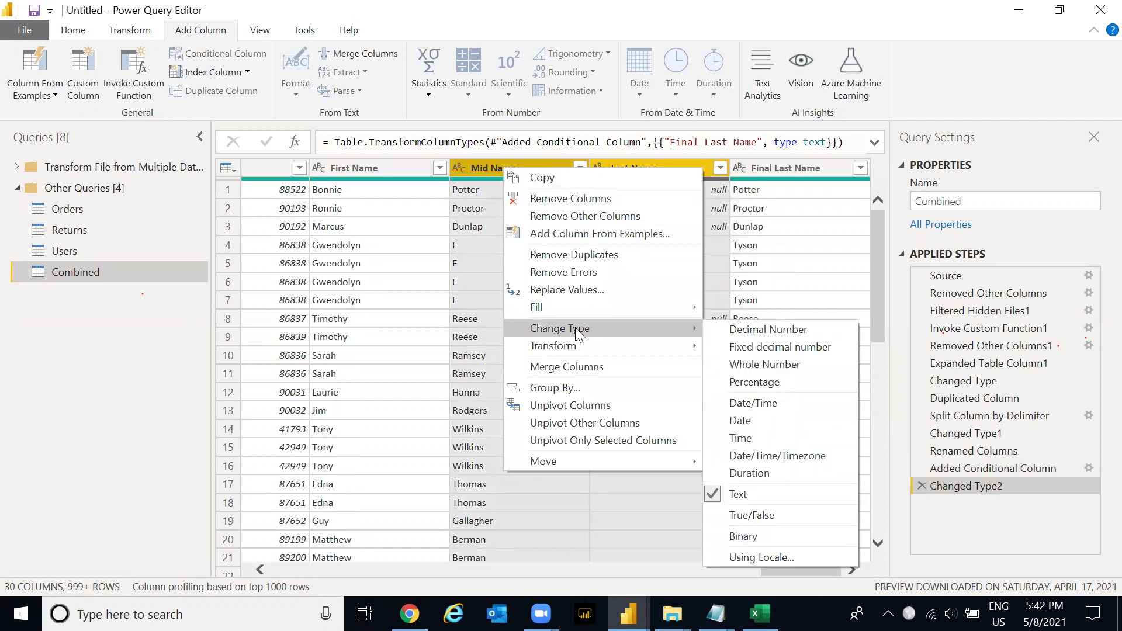
left_click(607, 198)
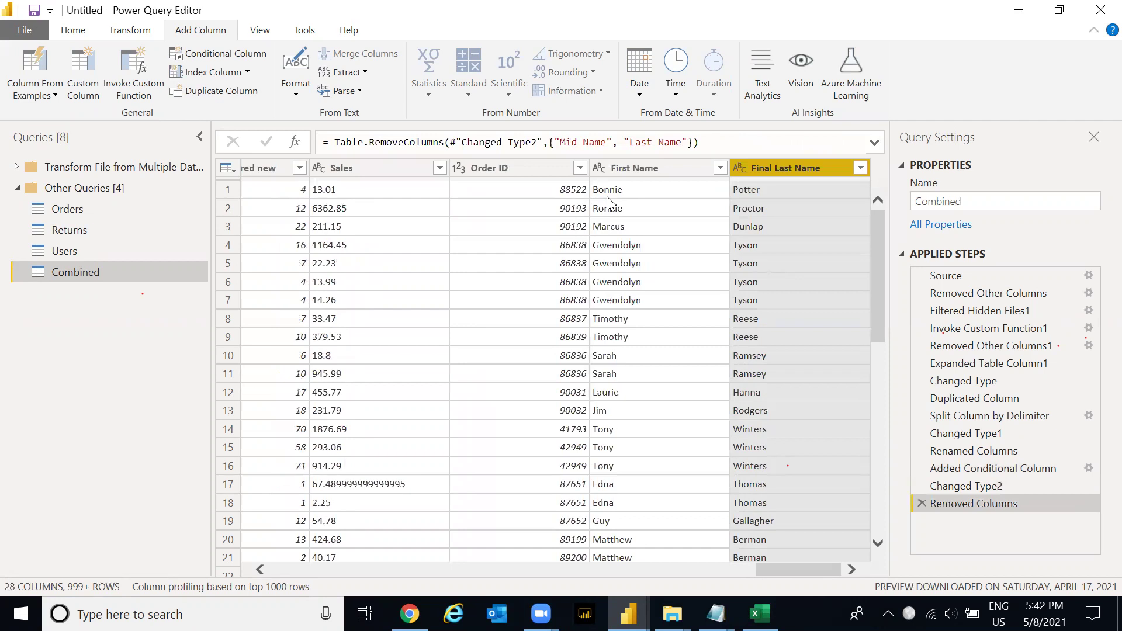
- Rename the Final Last Name column as Last Name
left_click(668, 168)
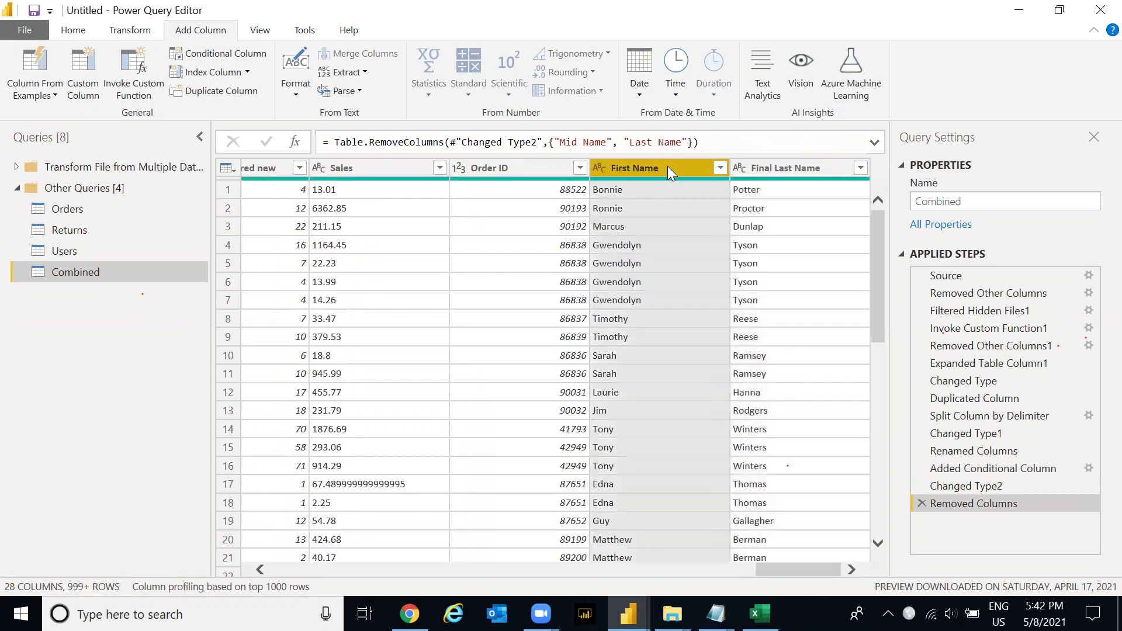
double_click(777, 168)
left_click(779, 169)
key("ctrl+shift+Right")
key("BackSpace")
key("Return")
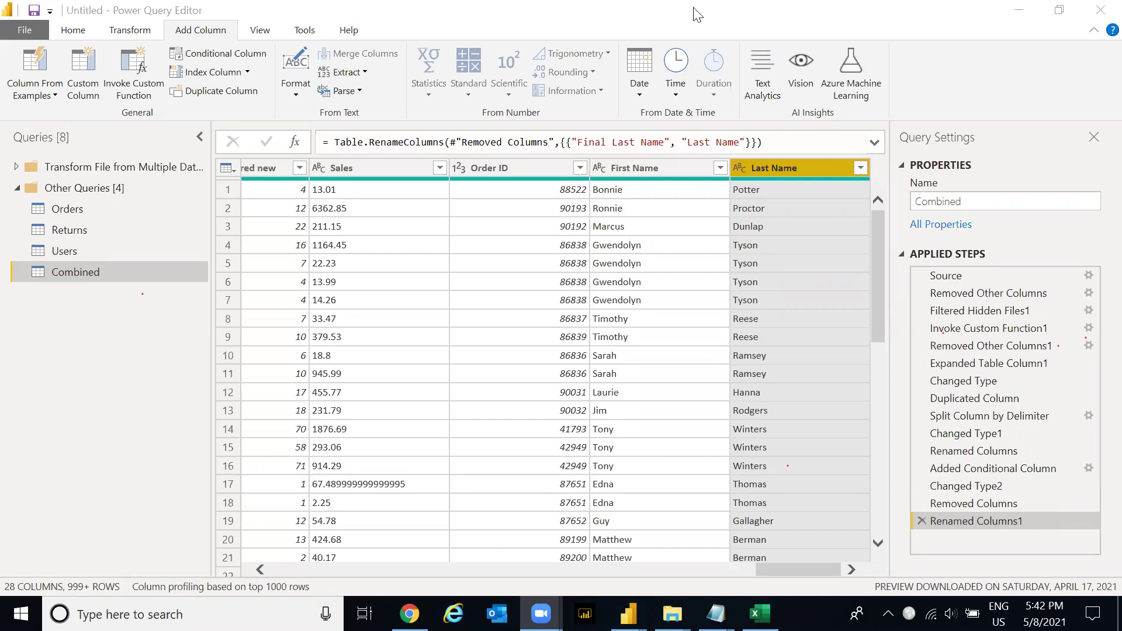
- Review the Split Column by Delimiter options for the First Name column and close them without splitting
left_click(882, 203)
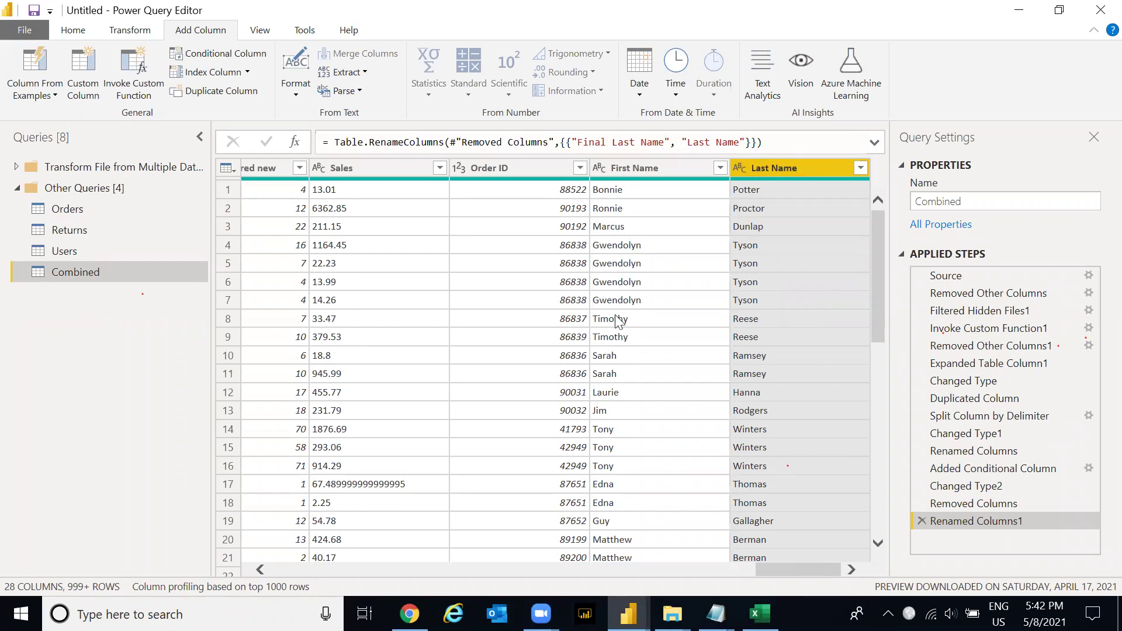
left_click_drag(633, 167, 632, 167)
right_click(633, 168)
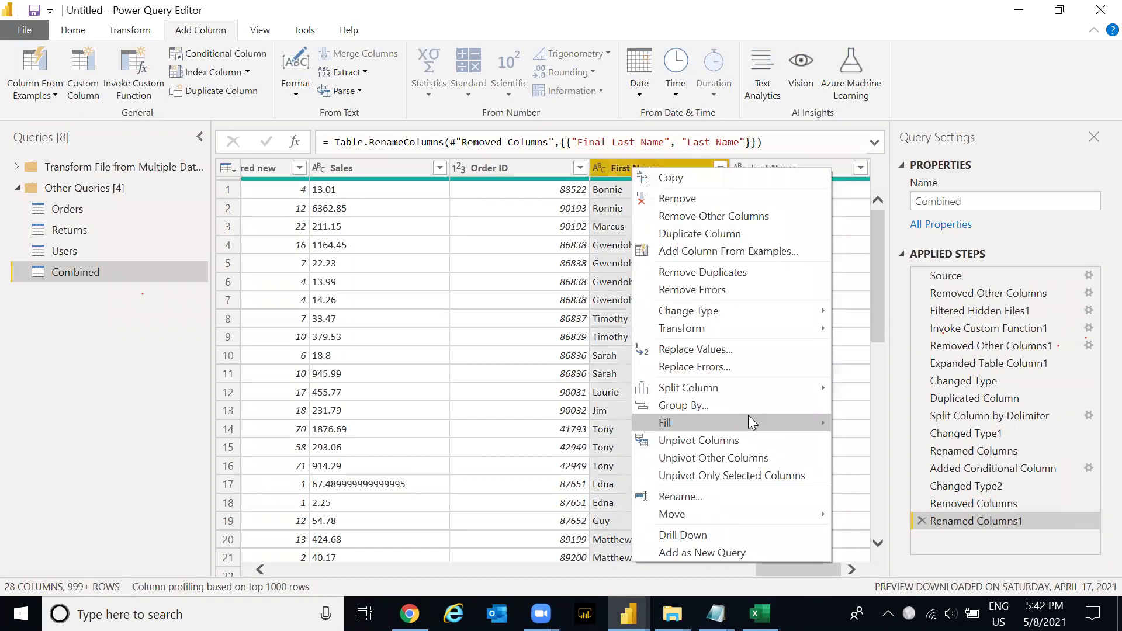
mouse_move(730, 393)
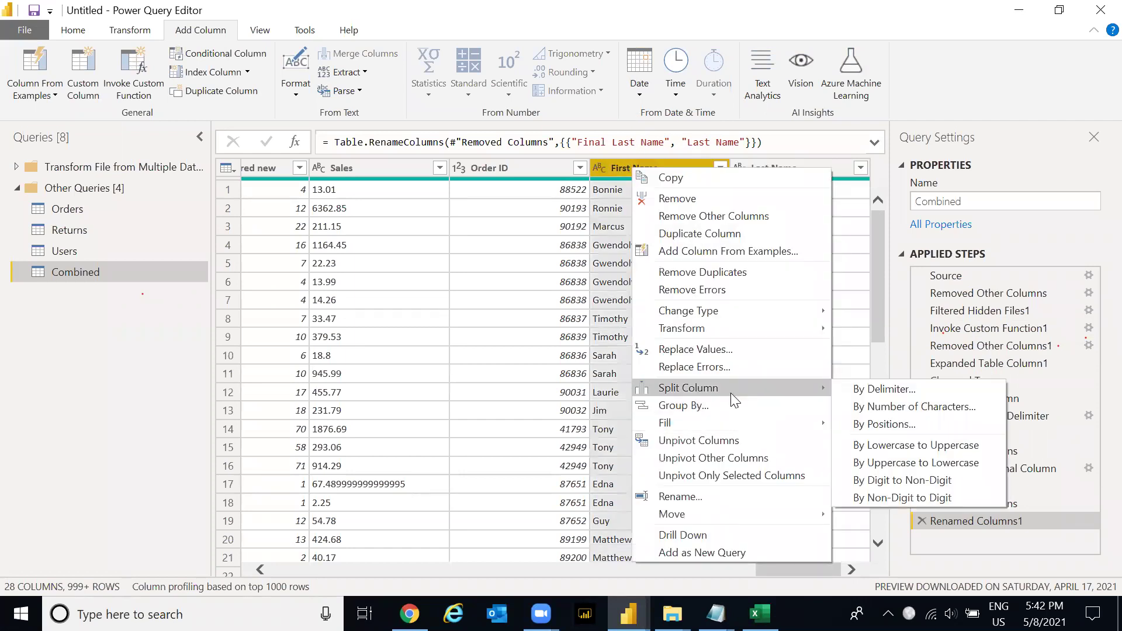
left_click(891, 388)
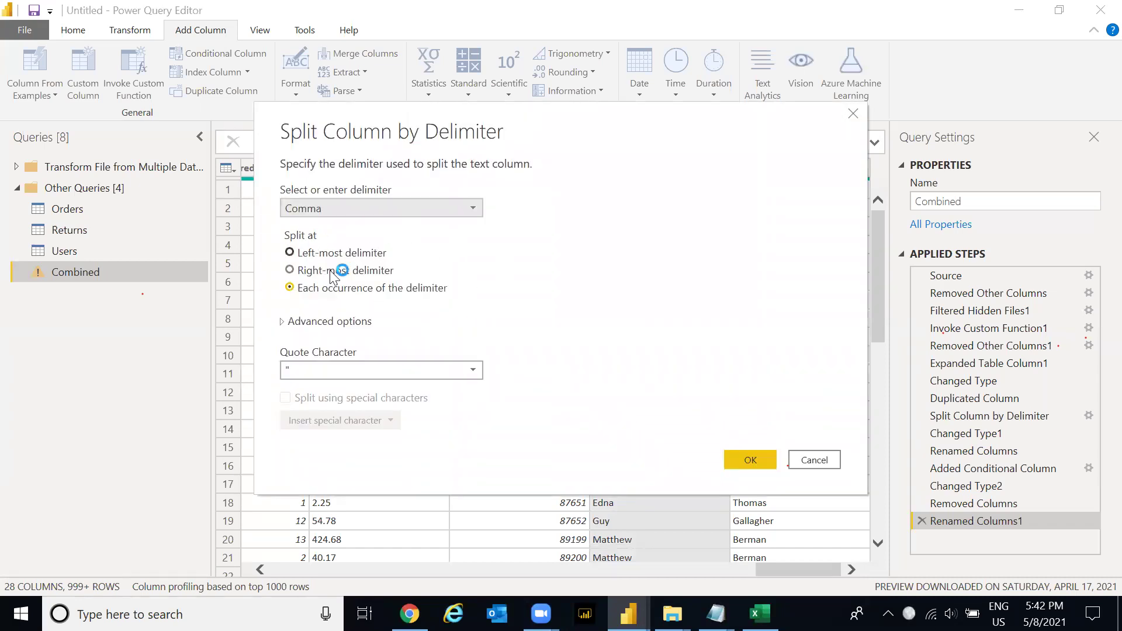
left_click(815, 460)
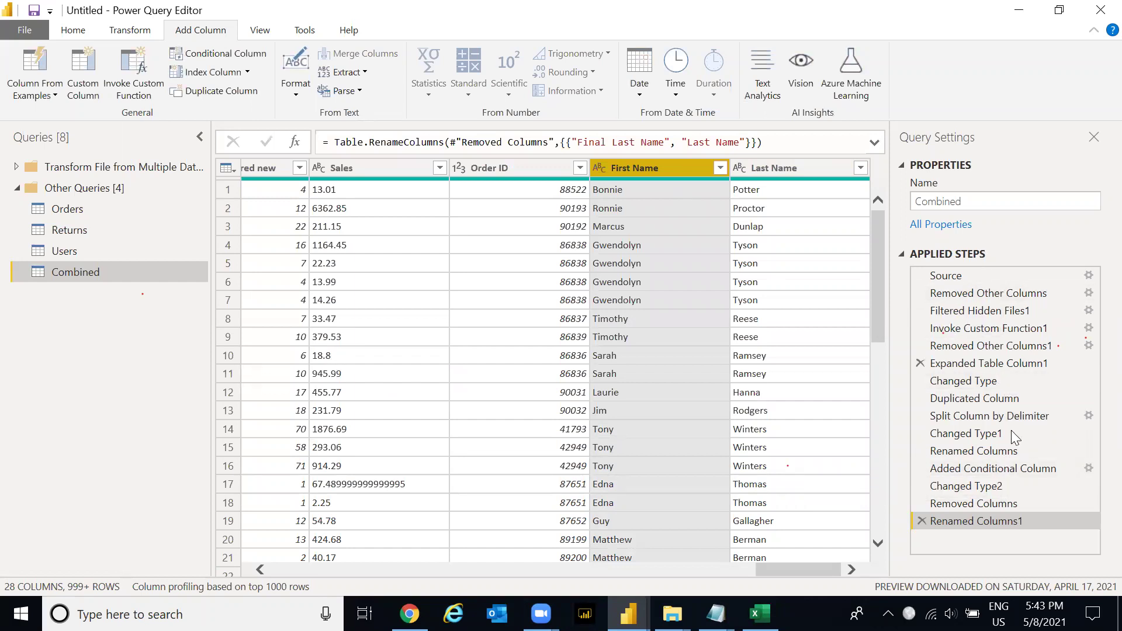
- Examine the name columns of the Combined query at its Changed Type2 and Renamed Columns applied steps
left_click(1002, 486)
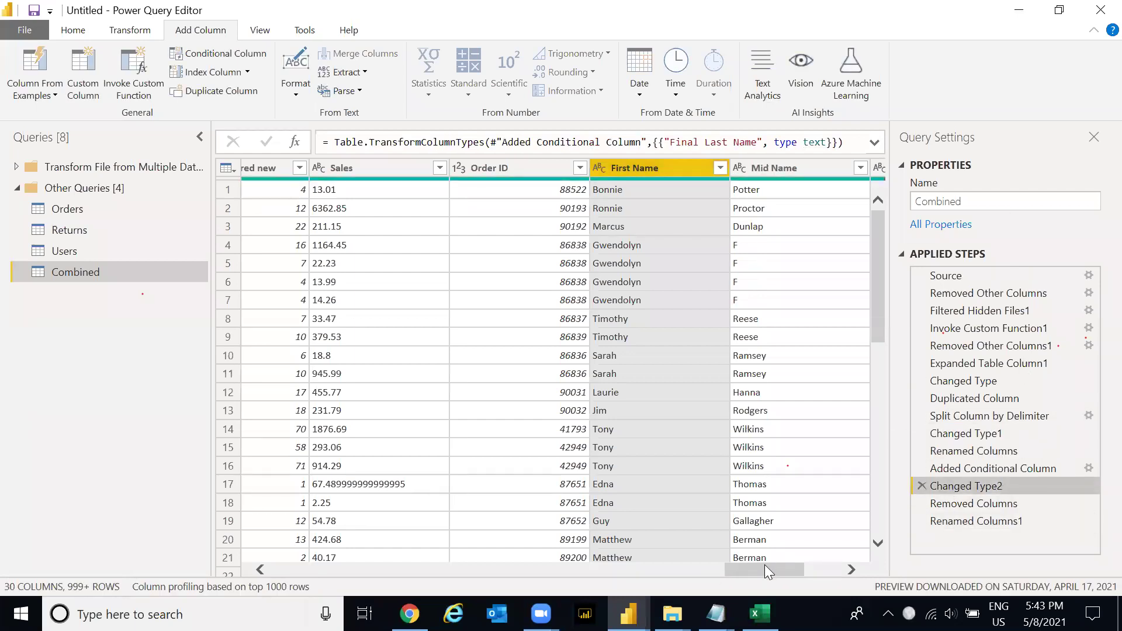
left_click_drag(767, 568, 835, 570)
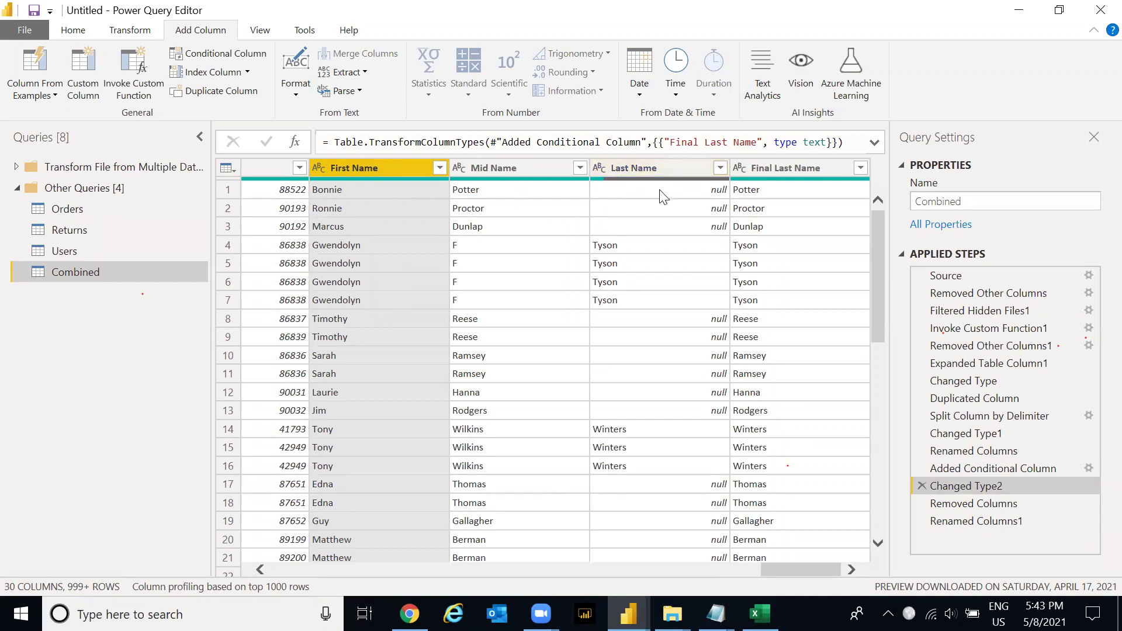
left_click(997, 454)
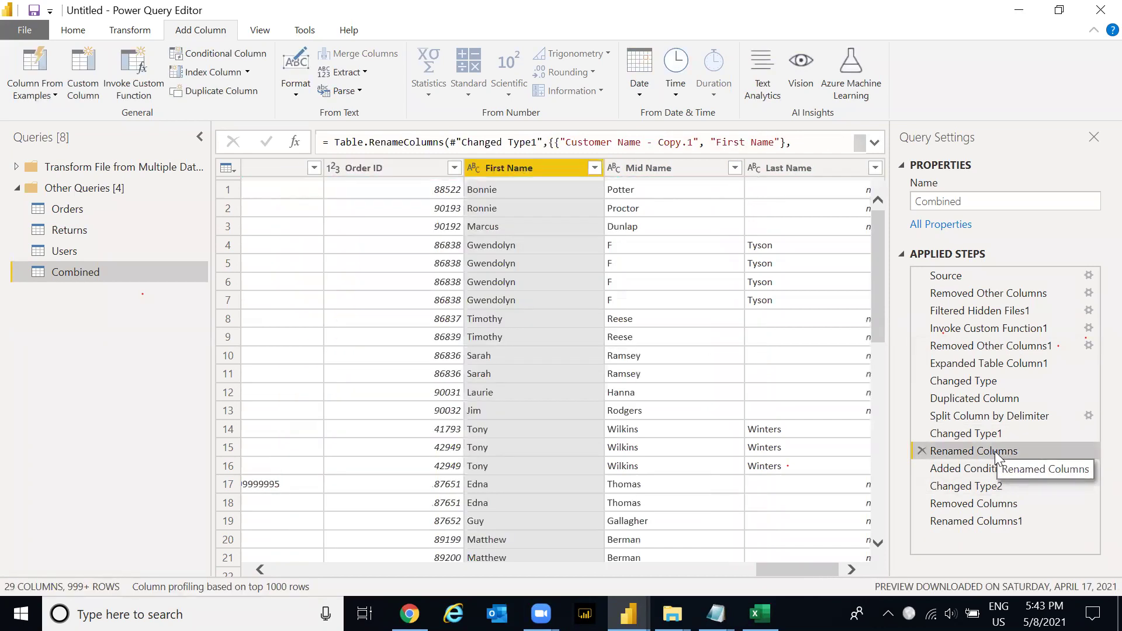
left_click_drag(785, 569, 788, 568)
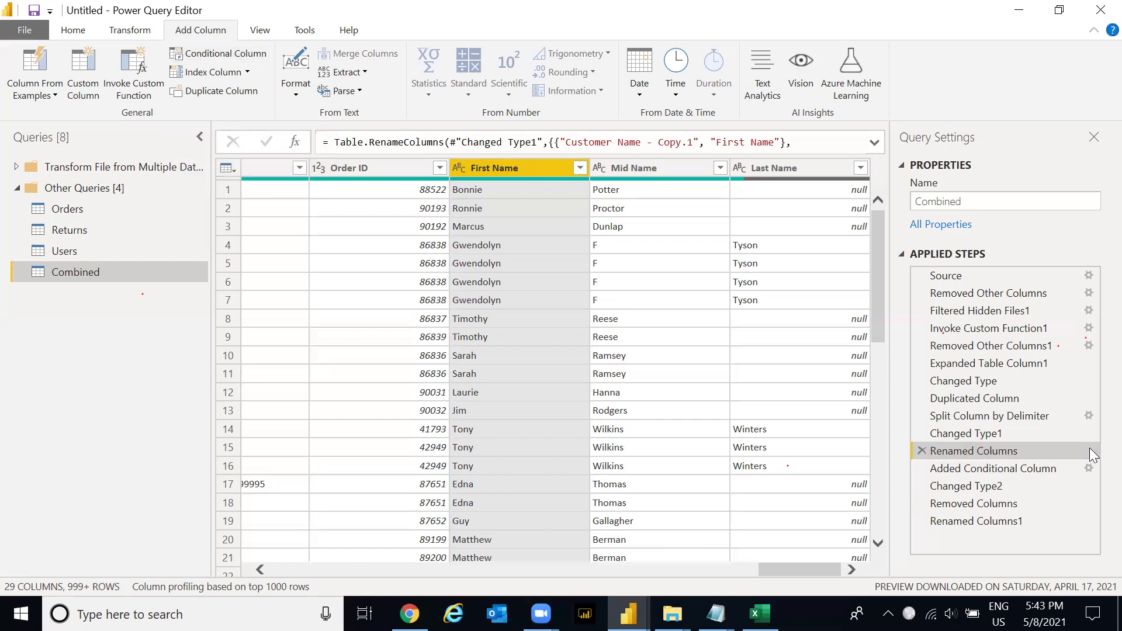
- Review the condition settings of the Added Conditional Column step while viewing the name columns, and accept them as they are
left_click(1004, 469)
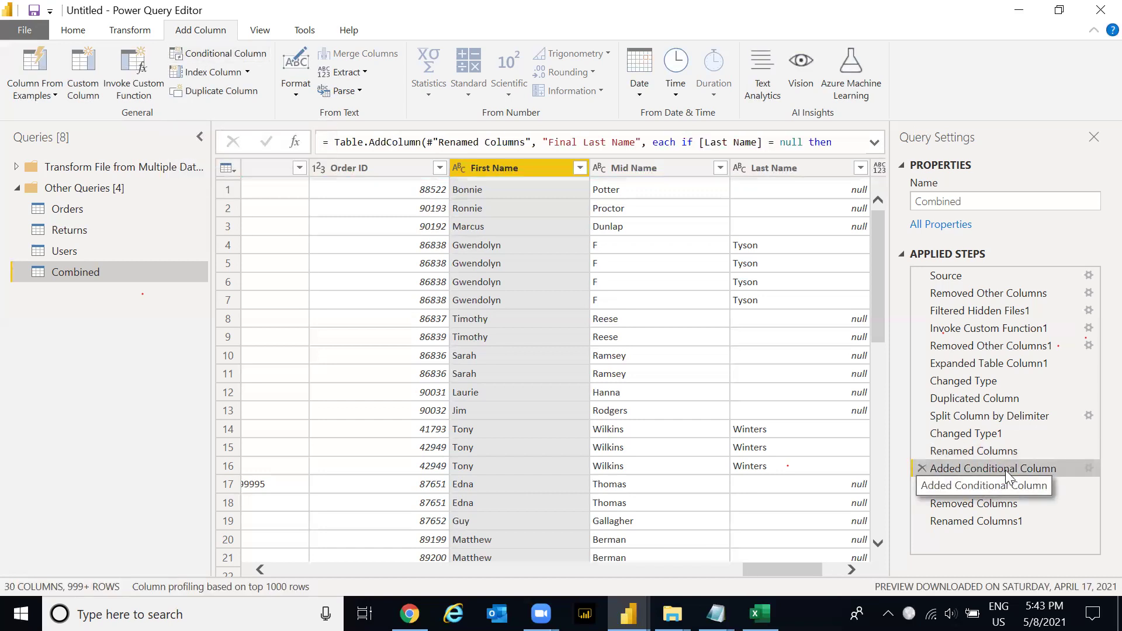
left_click(1089, 469)
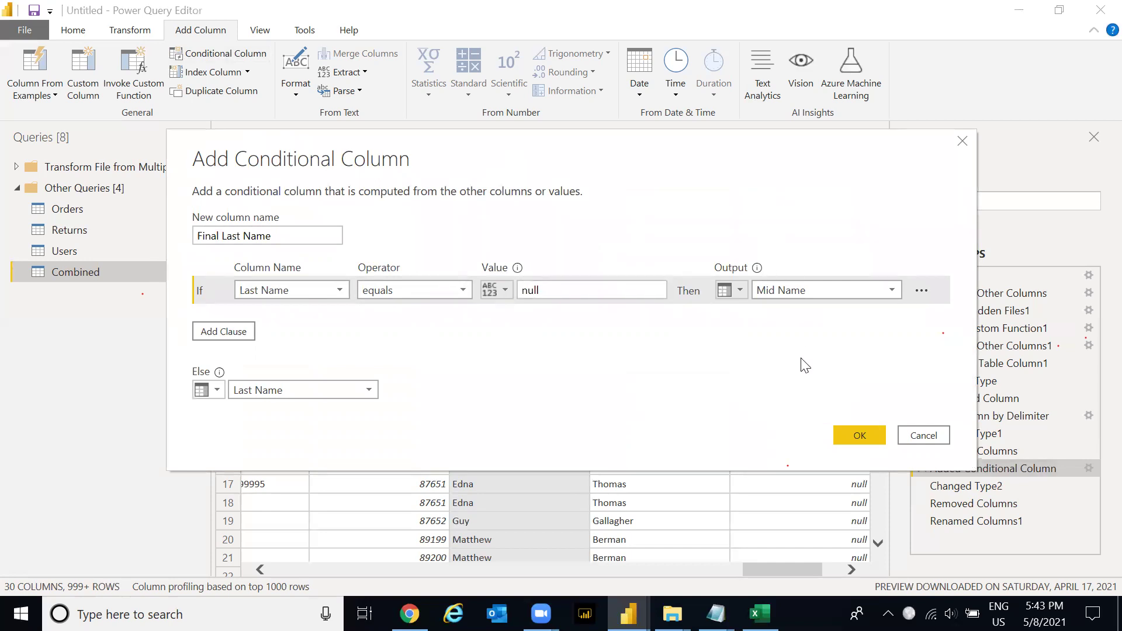
left_click_drag(836, 167, 814, 195)
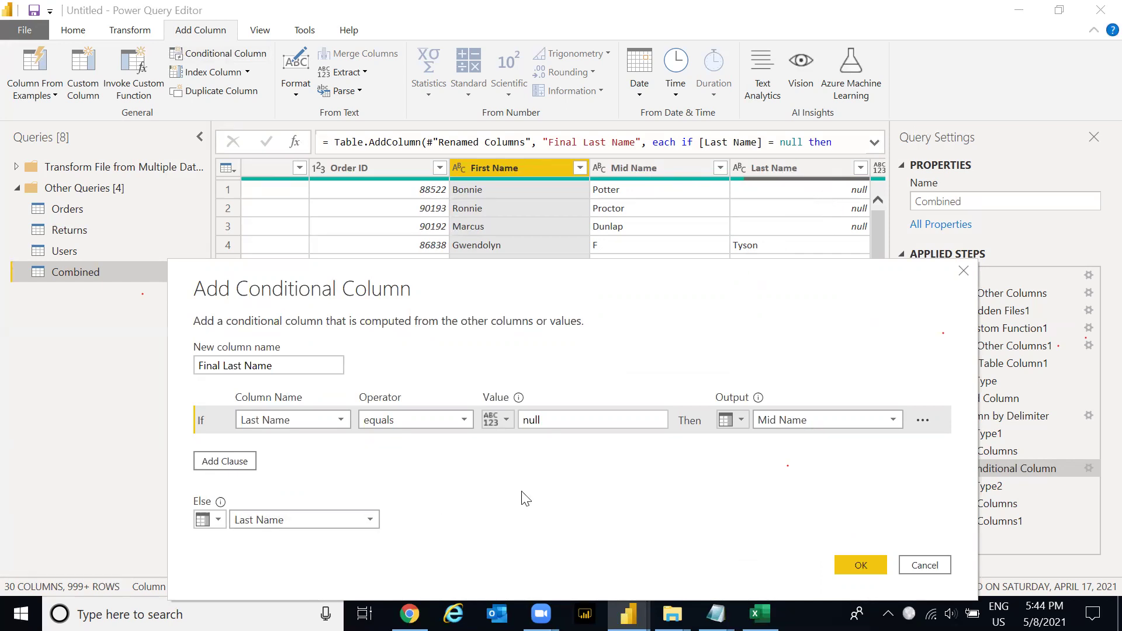
left_click(849, 573)
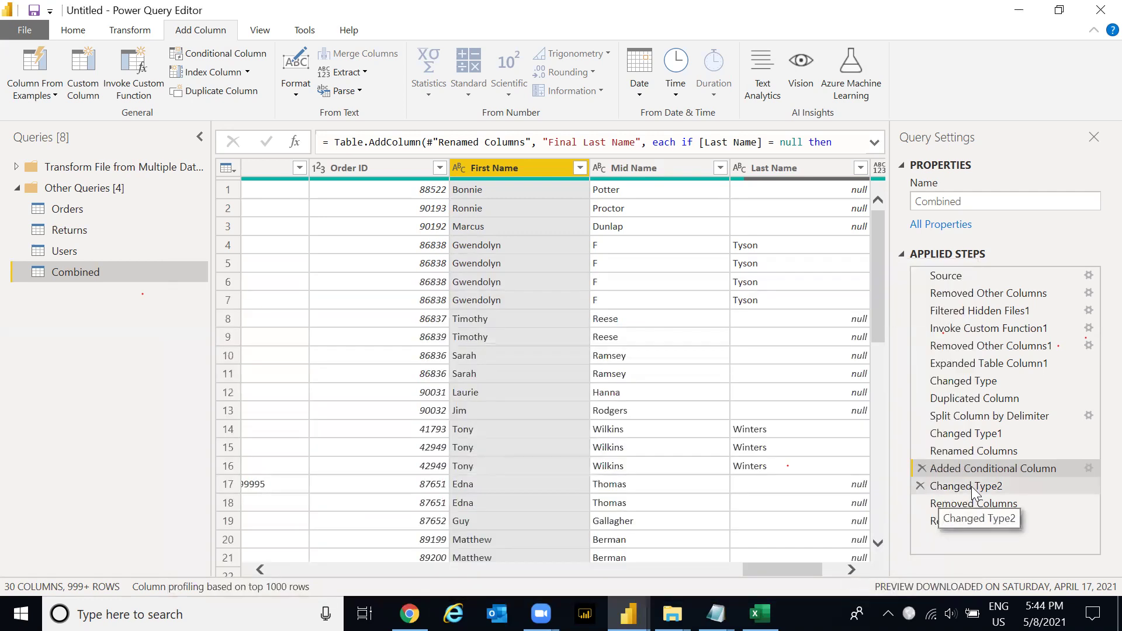
- Return the Combined query to its last applied step, Renamed Columns1, and select the Year column
left_click(990, 491)
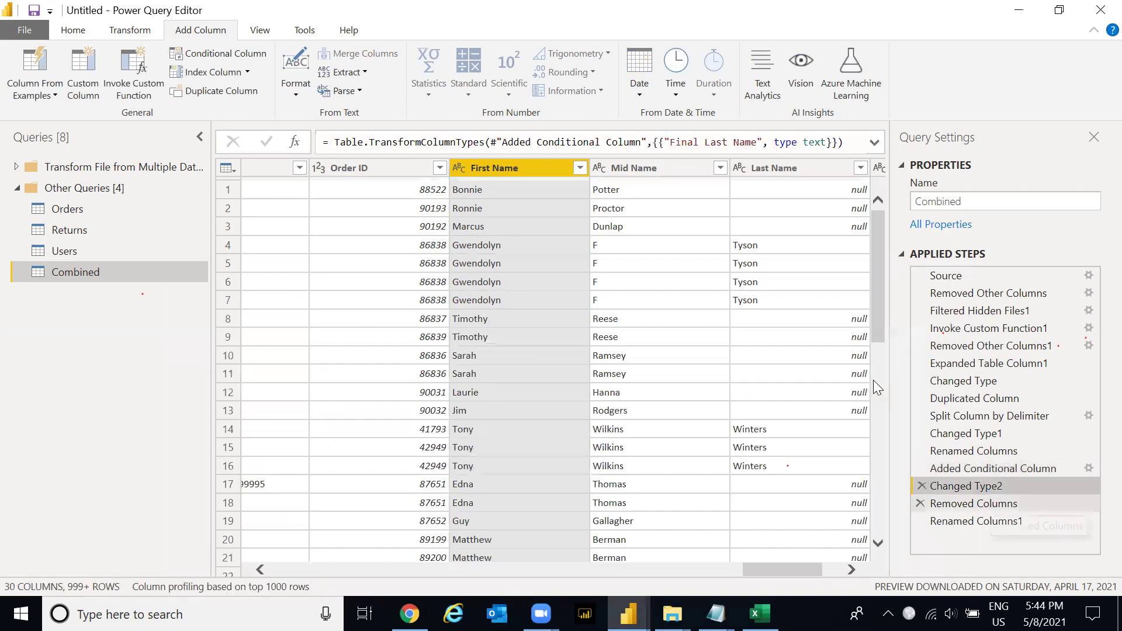
left_click(974, 521)
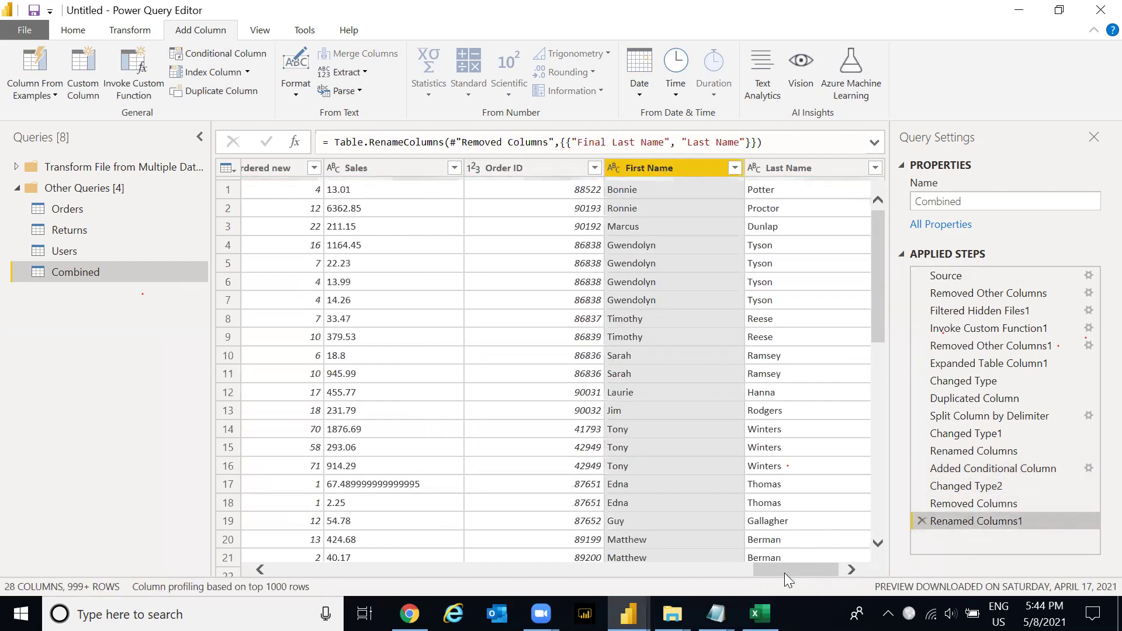
left_click_drag(785, 573, 861, 572)
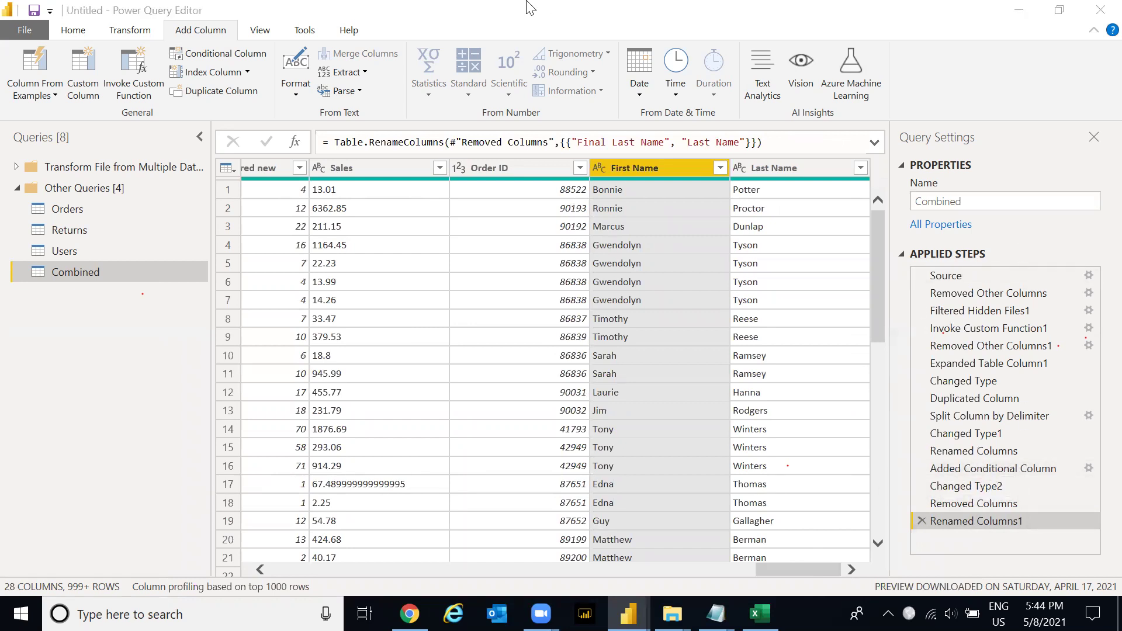
left_click(407, 7)
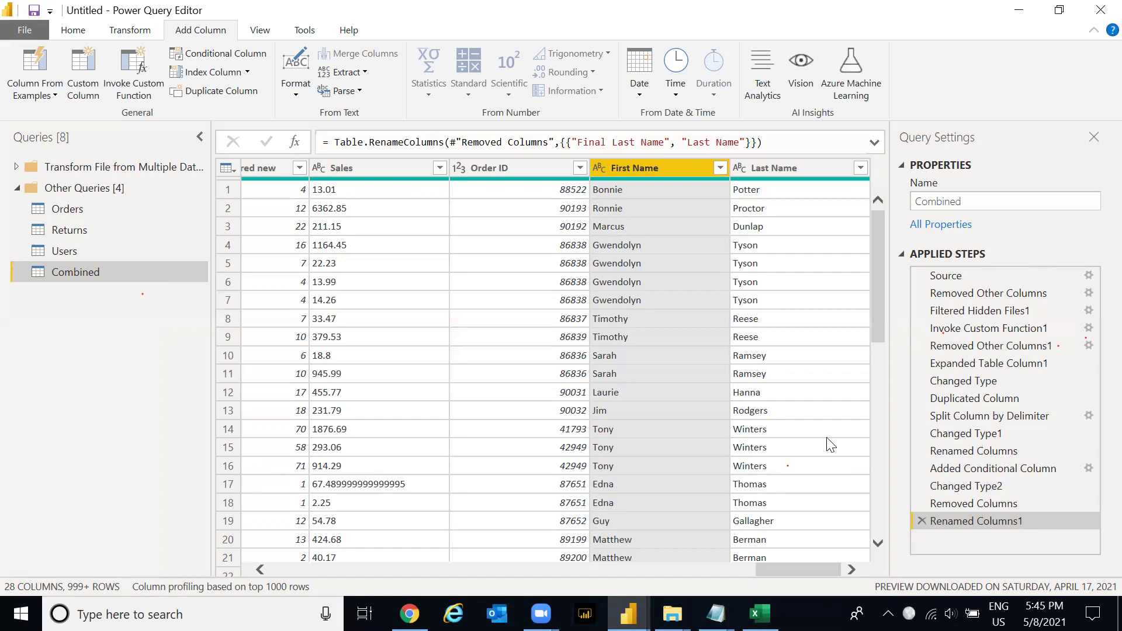
scroll(330, 519, "left", 10)
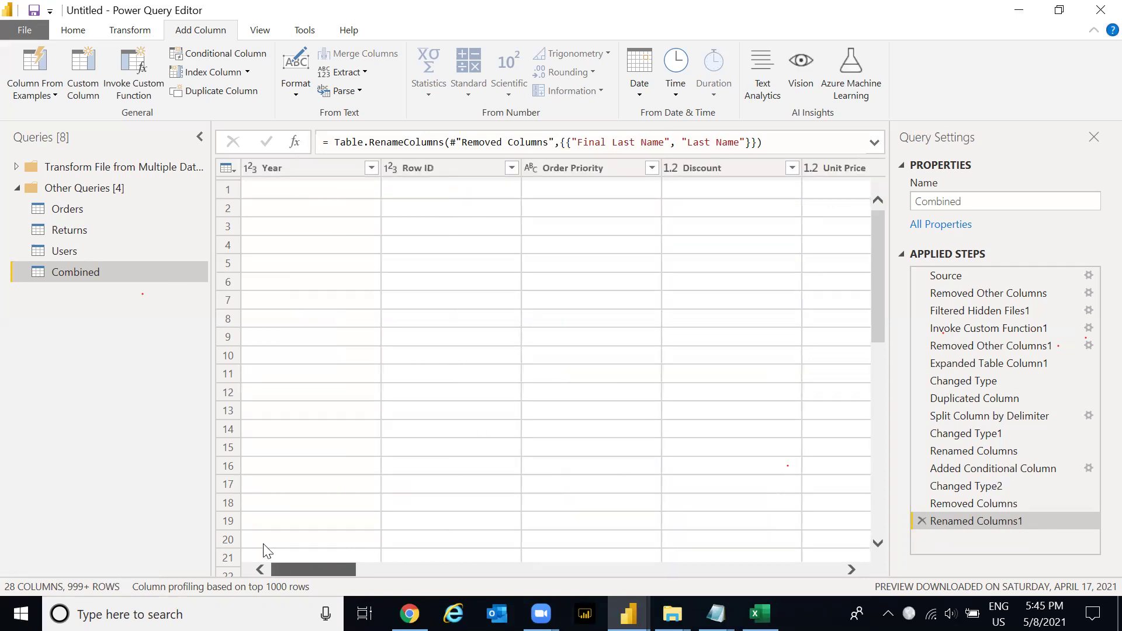
left_click(295, 168)
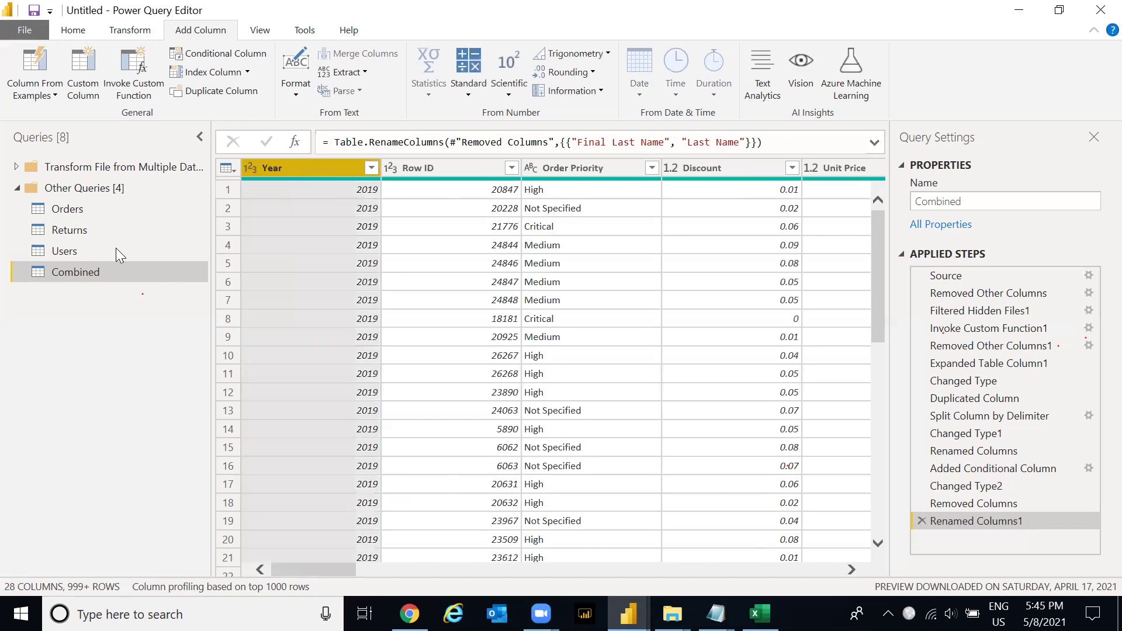
- Refresh the Users query's preview and use its first row as headers
left_click(82, 250)
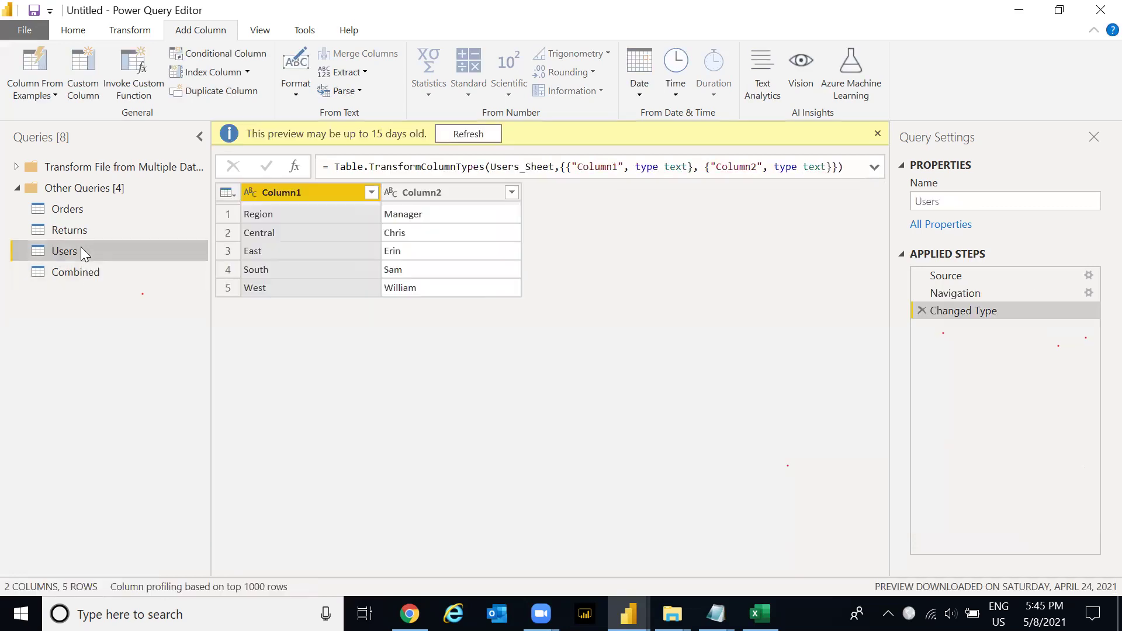
left_click(465, 134)
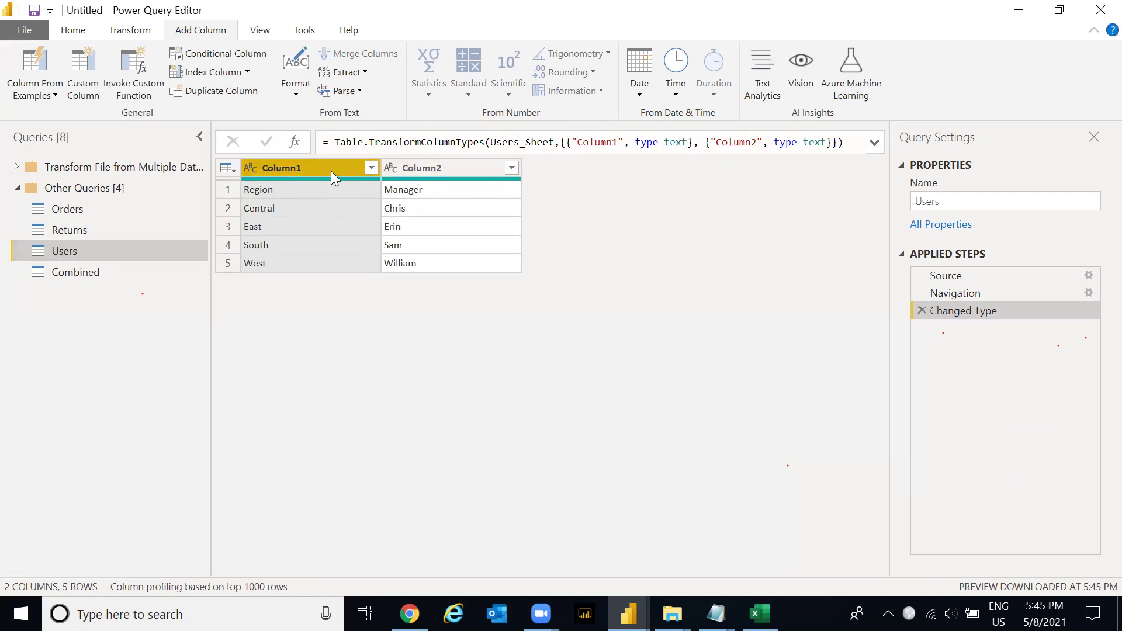
left_click(227, 168)
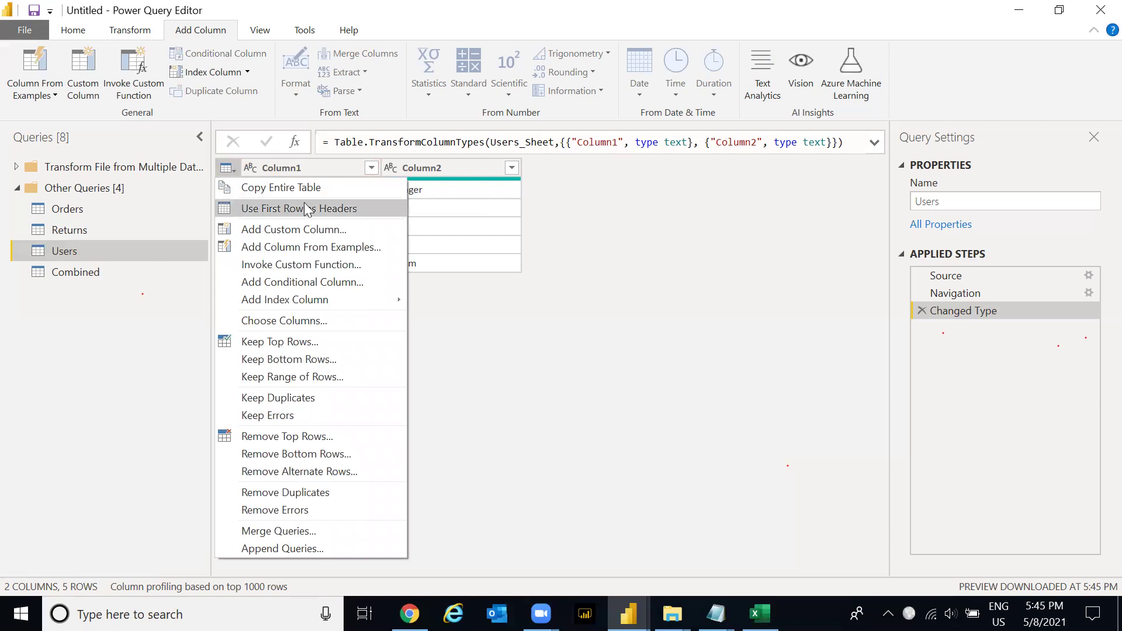
left_click(319, 209)
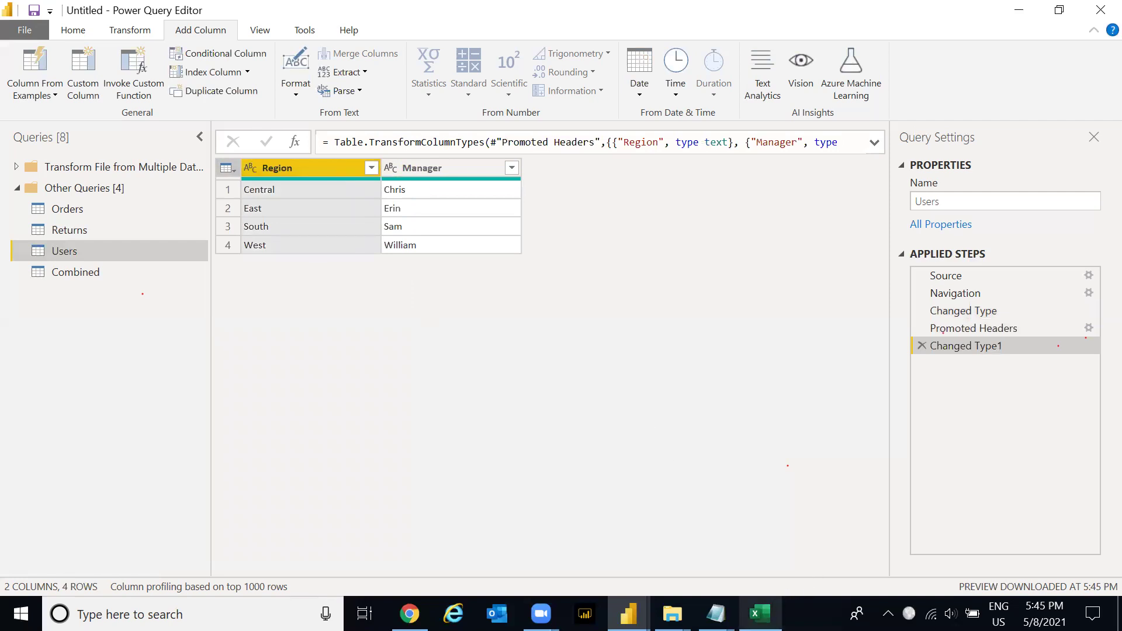
- Switch to the P6-SuperStoreUS-2019 workbook in Excel and go to the Users sheet
left_click(760, 614)
left_click(505, 343)
key("ctrl+Page_Up")
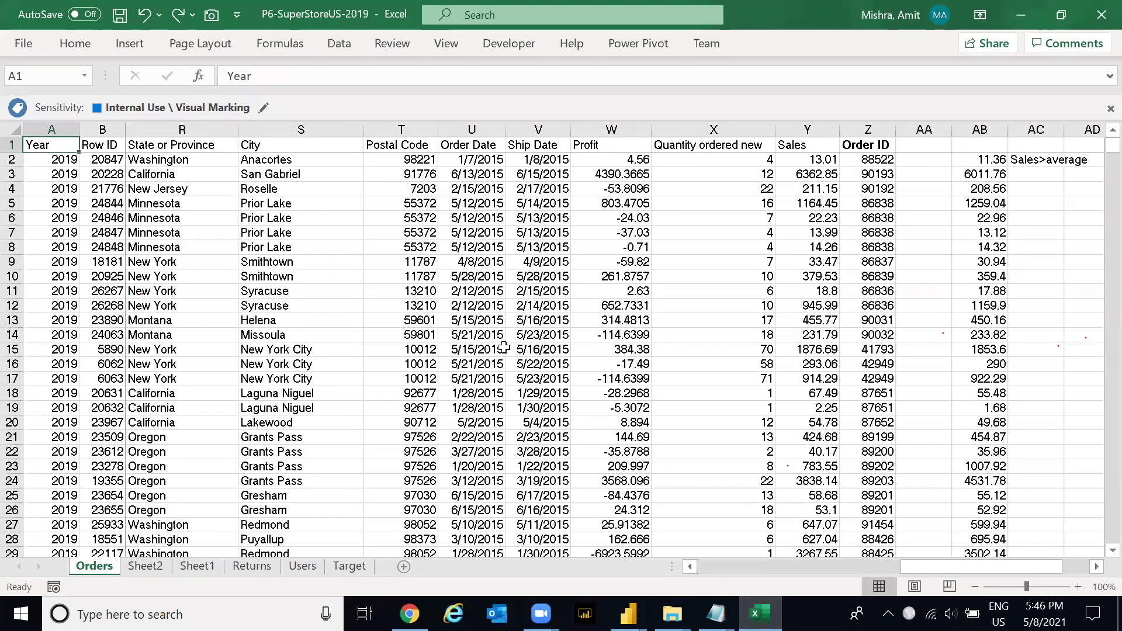
key("Down")
key("ctrl+Page_Down")
key("ctrl+Page_Down")
key("ctrl+Page_Down")
key("ctrl+Page_Down")
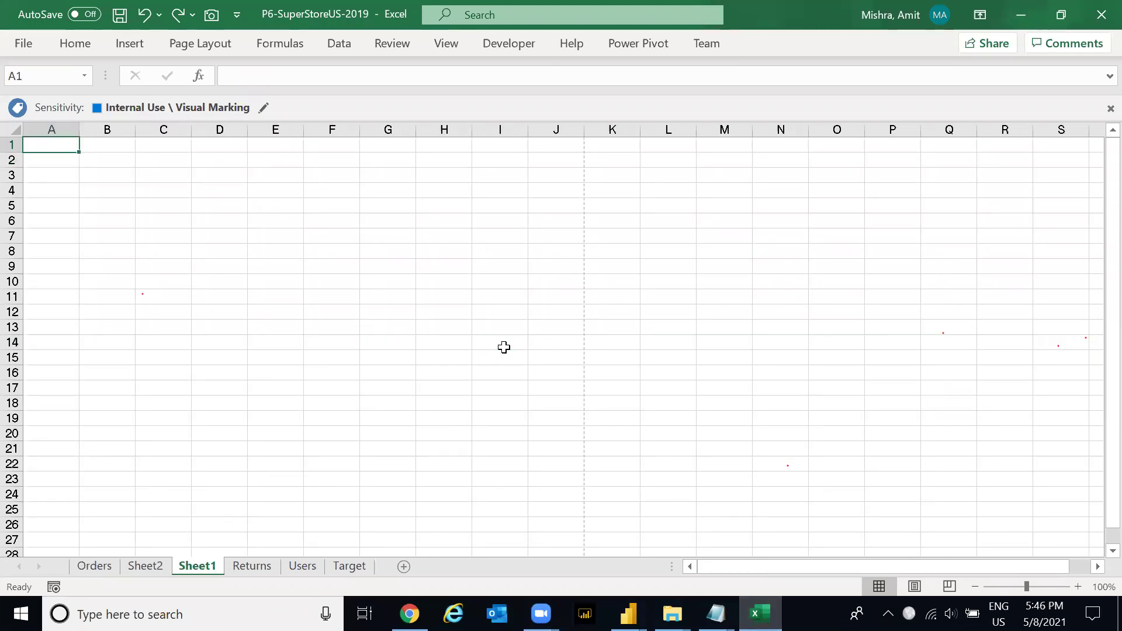
key("Up")
key("Up")
key("Up")
key("Up")
- Insert three blank rows below the header row of the Users sheet
key("Down")
key("shift+space")
key("ctrl+shift+plus")
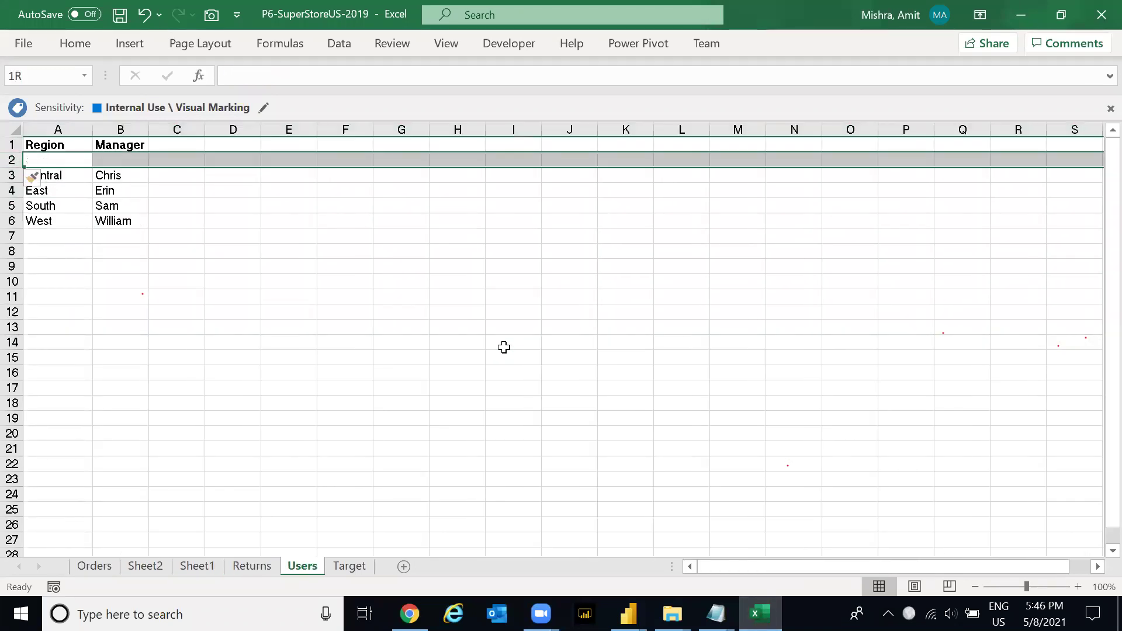
key("ctrl+shift+plus")
key("ctrl+shift+plus")
- Insert a blank row above the South region's row
key("Down")
key("Down")
key("Down")
key("Down")
key("Down")
key("shift+space")
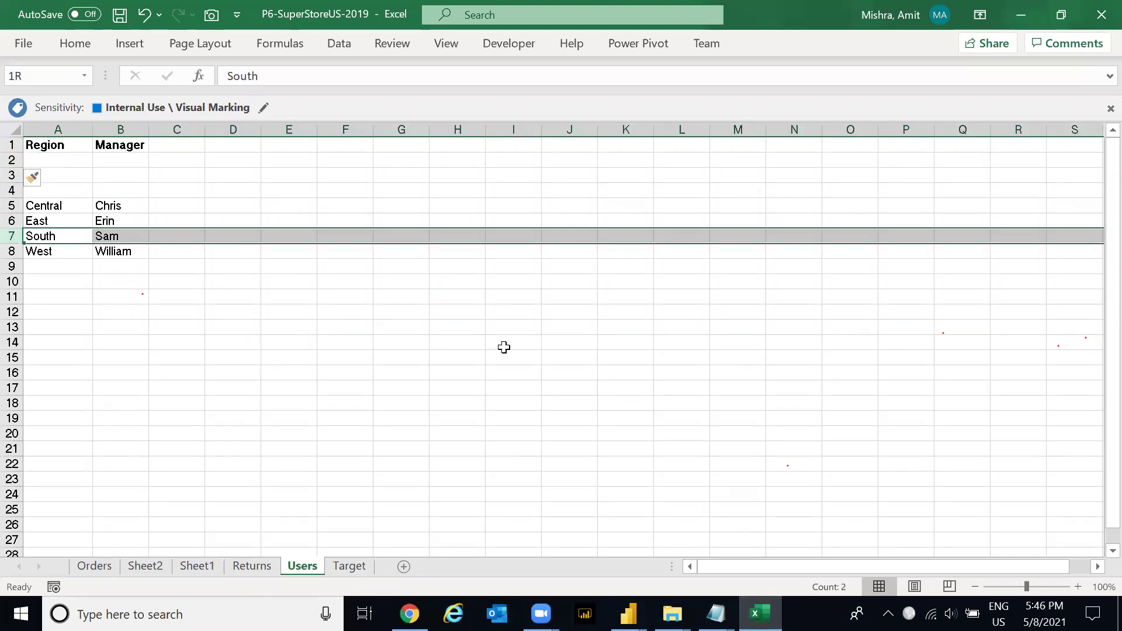
key("ctrl+shift+plus")
- Insert another blank row at row 3 of the Users sheet
key("Up")
key("Up")
key("Up")
key("Up")
key("shift+space")
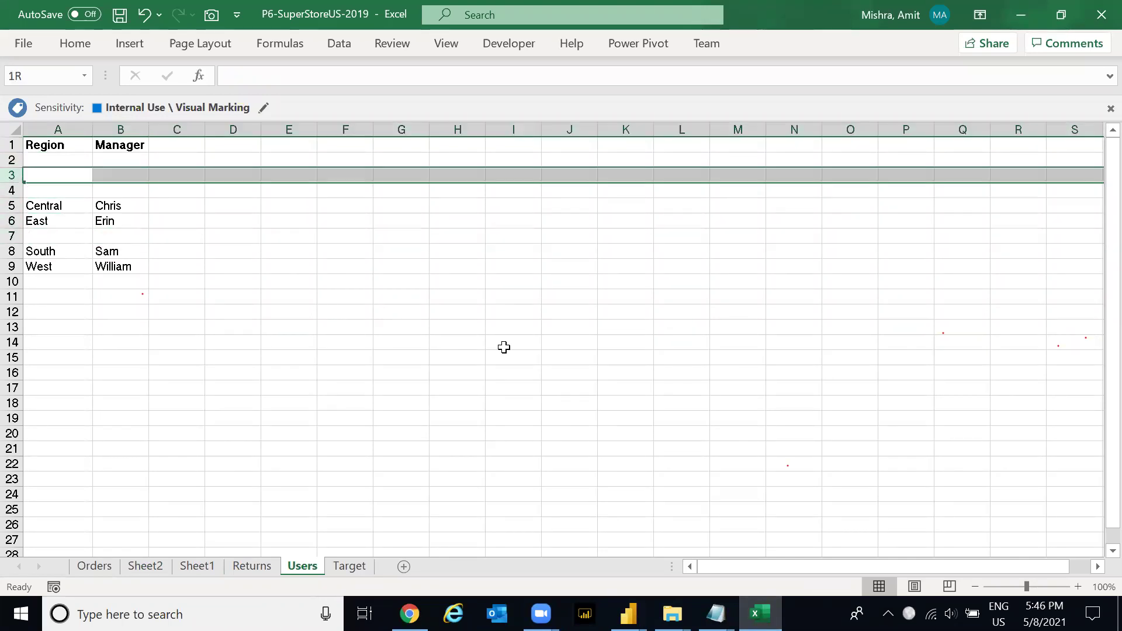
key("ctrl+shift+plus")
- Delete the blank rows 3 to 5 above the Central region's row, keeping row 2 blank
key("Up")
key("Up")
key("Down")
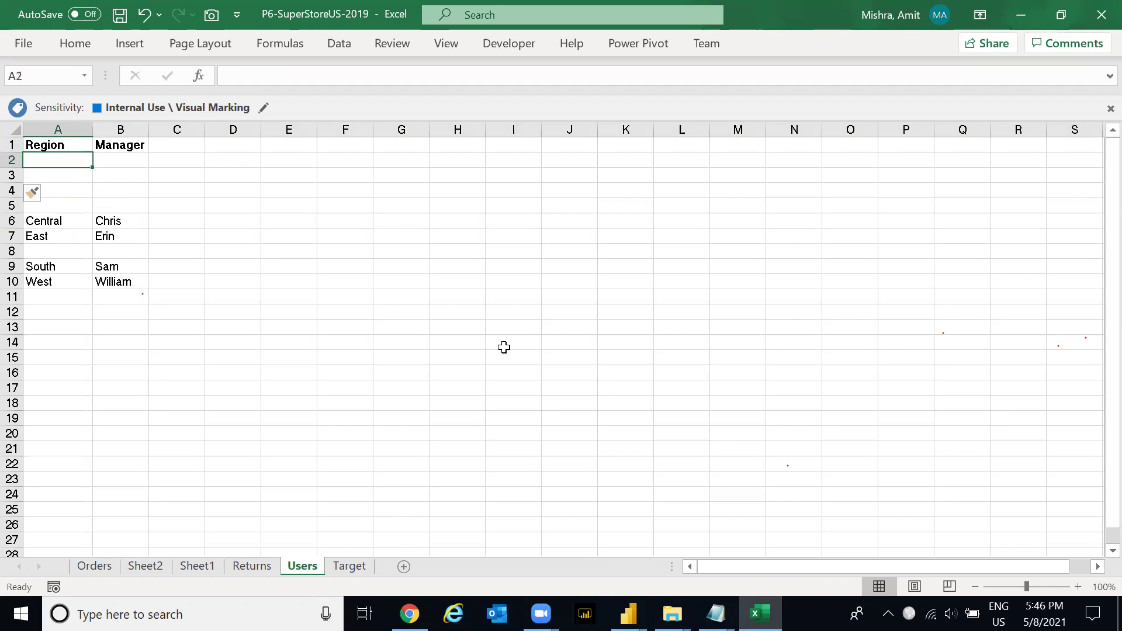
key("shift+space")
type("_")
key("Escape")
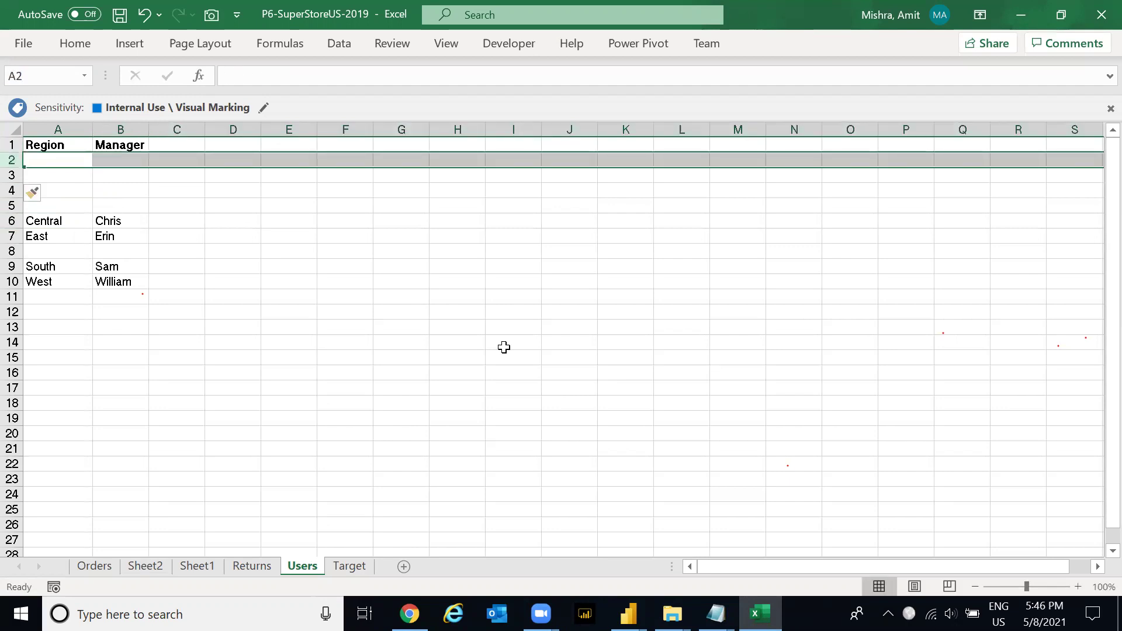
key("Down")
key("shift+space")
key("shift+Down")
key("shift+Down")
key("ctrl+minus")
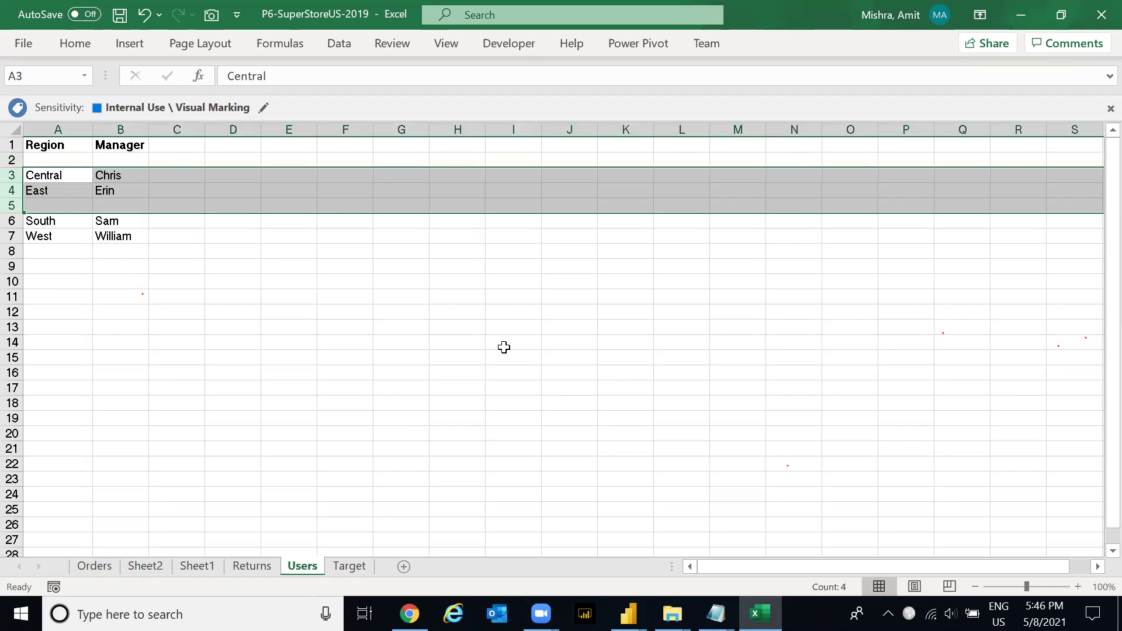
- Examine where the blank rows lie among the region rows of the Users sheet
key("ctrl+Home")
key("Down")
key("Down")
key("Down")
key("Down")
key("Down")
key("Down")
key("Up")
key("Up")
key("Up")
key("Up")
key("Up")
key("Up")
- Switch to Power Query Editor and start removing the top 1 row from the Users query
key("alt+Tab")
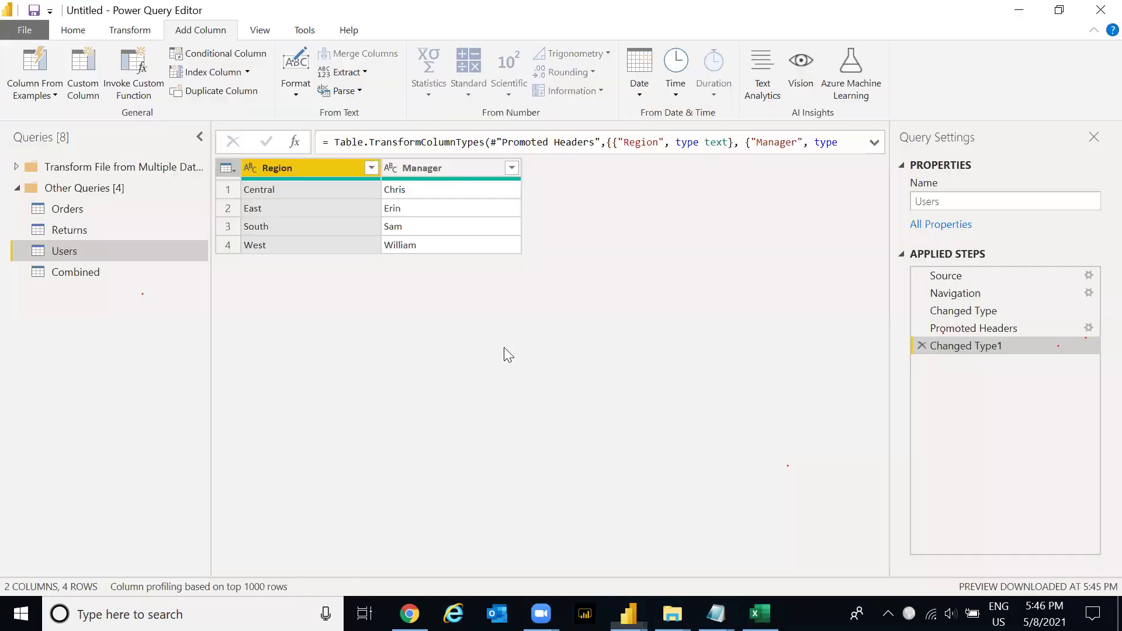
left_click(226, 167)
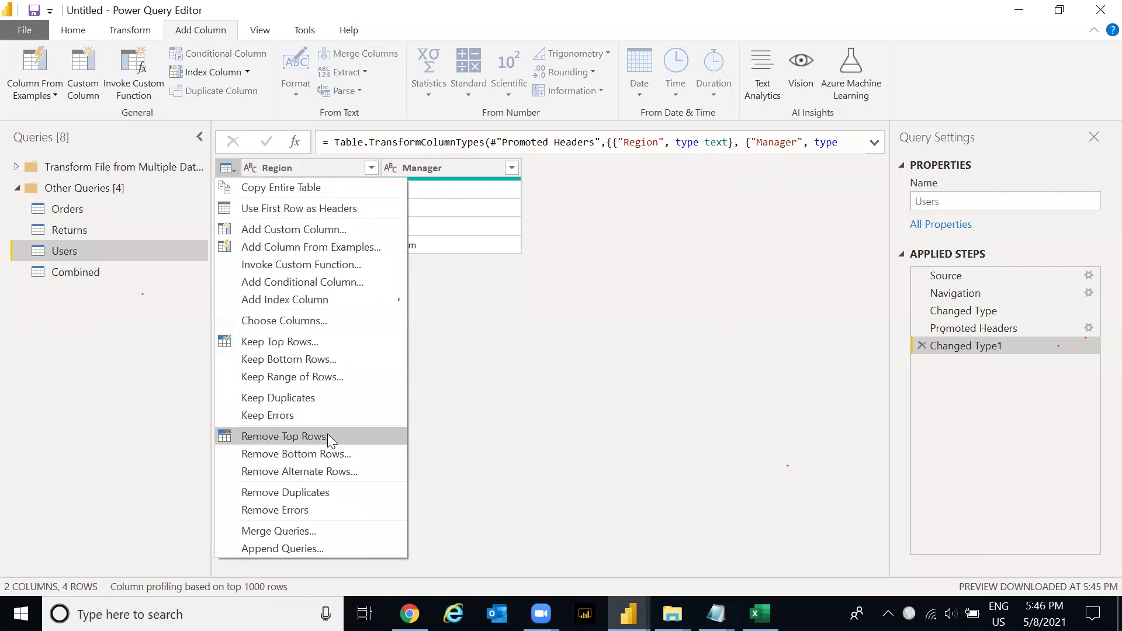
left_click(301, 433)
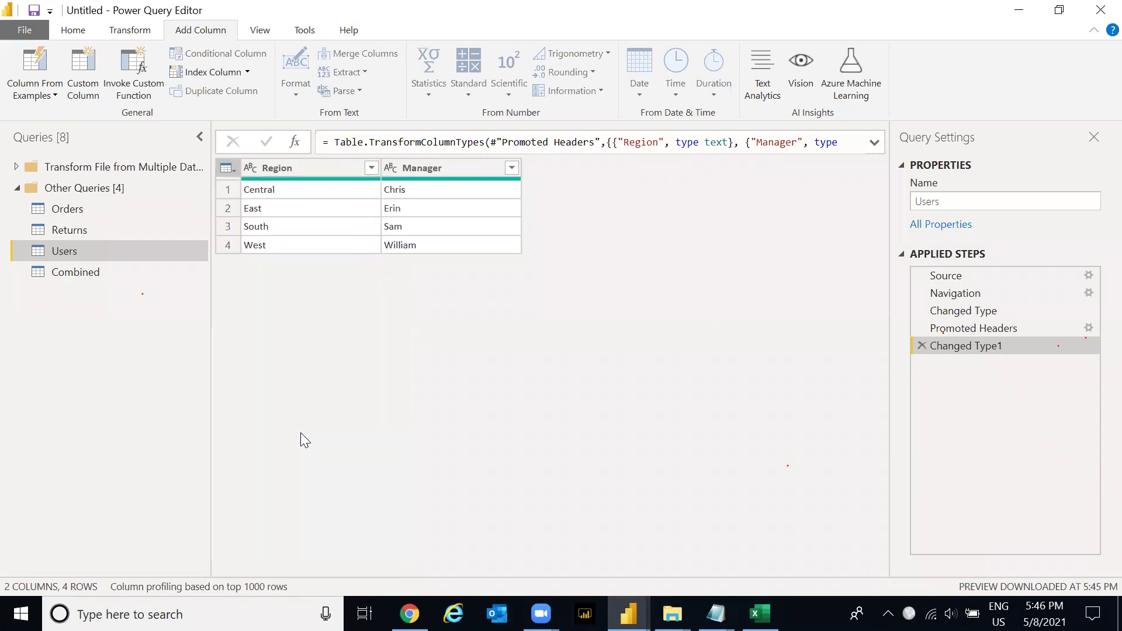
type("1")
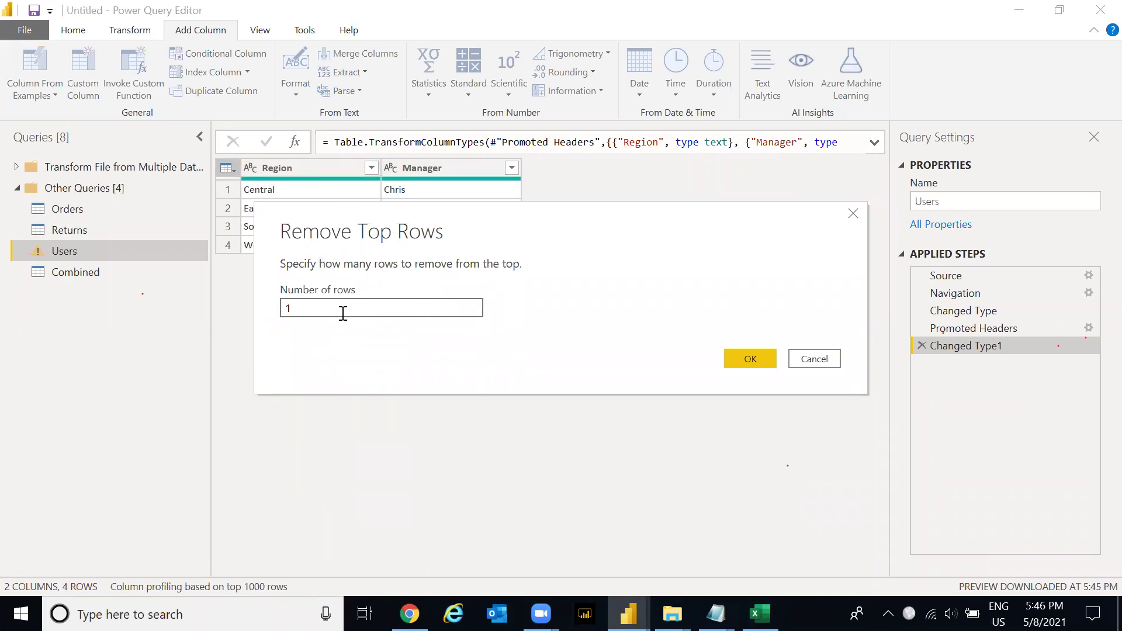
- In Excel's Users sheet, copy the Region and Manager headers into row 2 and clear row 1
key("alt+Tab")
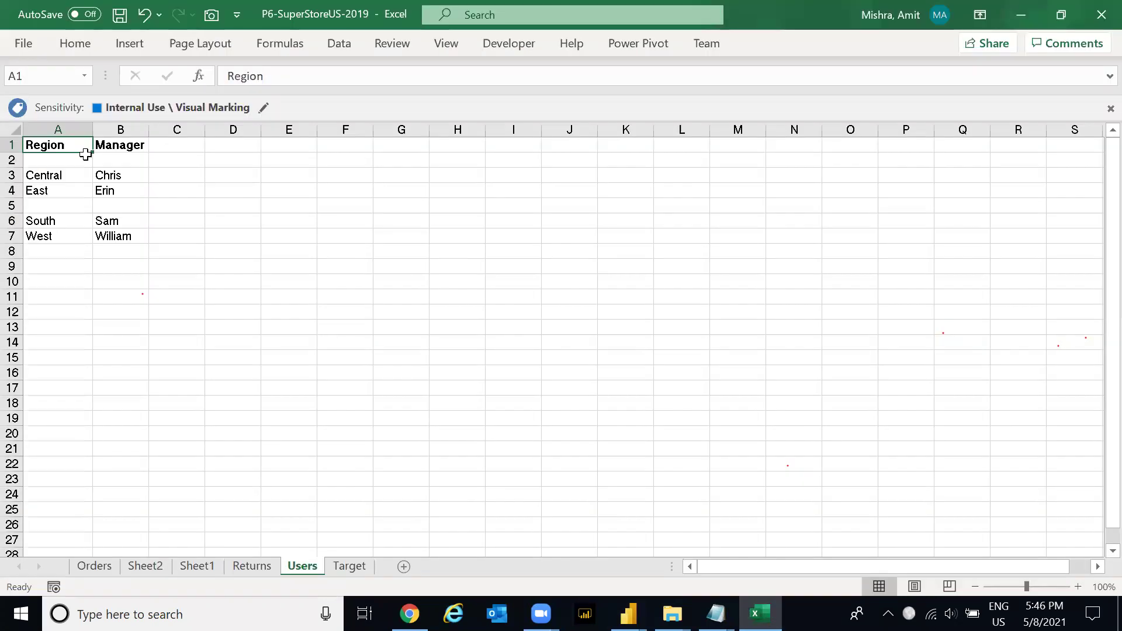
left_click(12, 160)
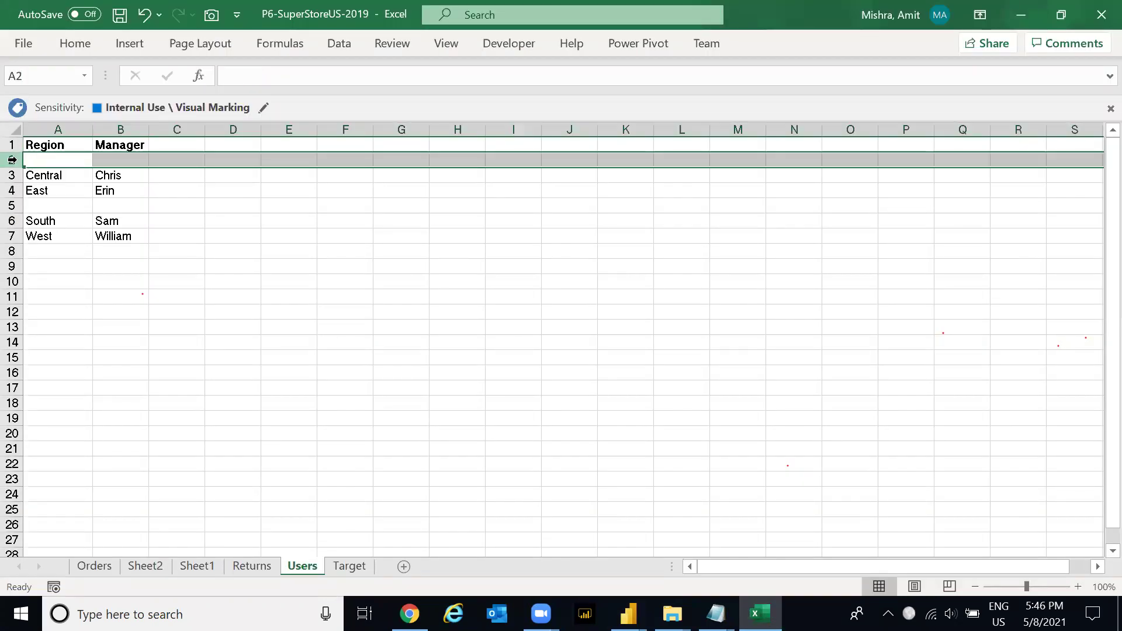
type("Region\tManager")
left_click(12, 145)
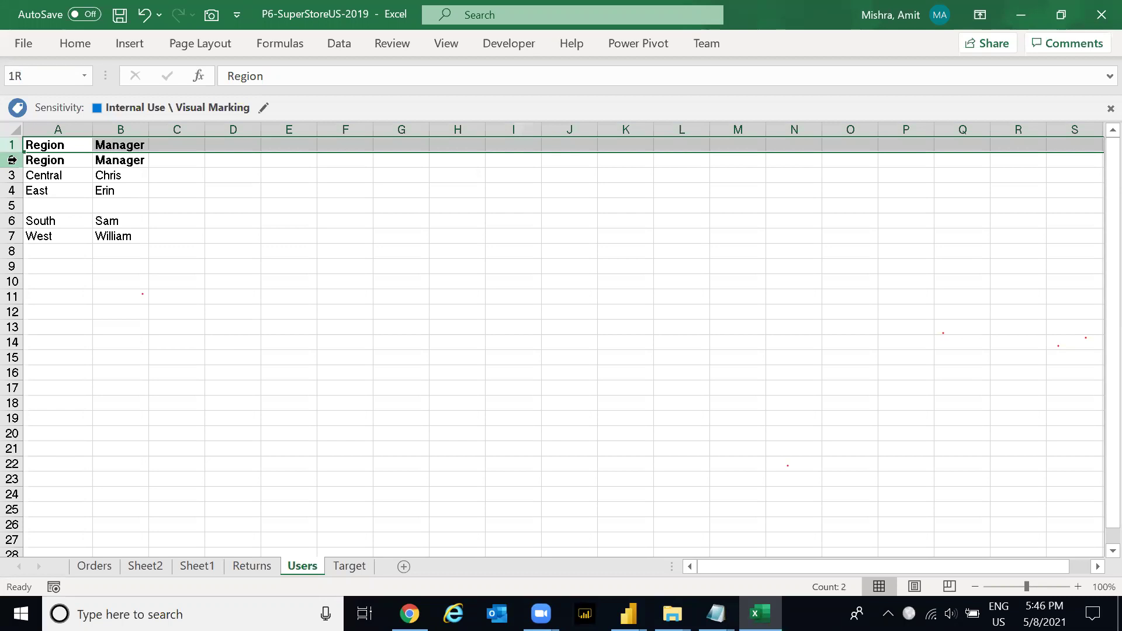
key("Delete")
key("Page_Down")
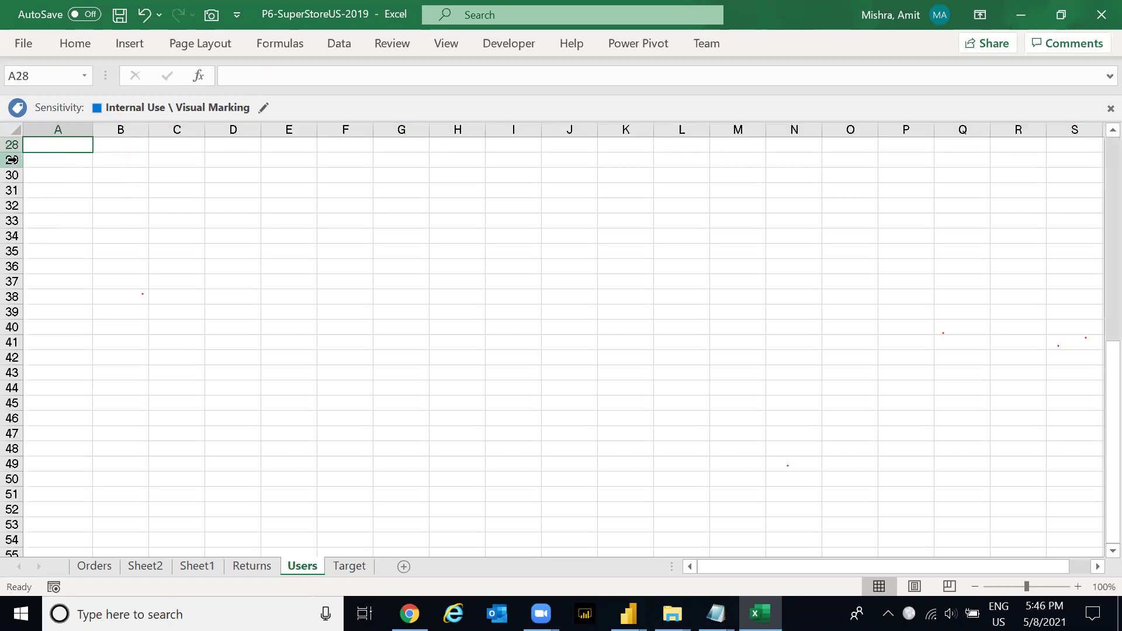
key("Page_Up")
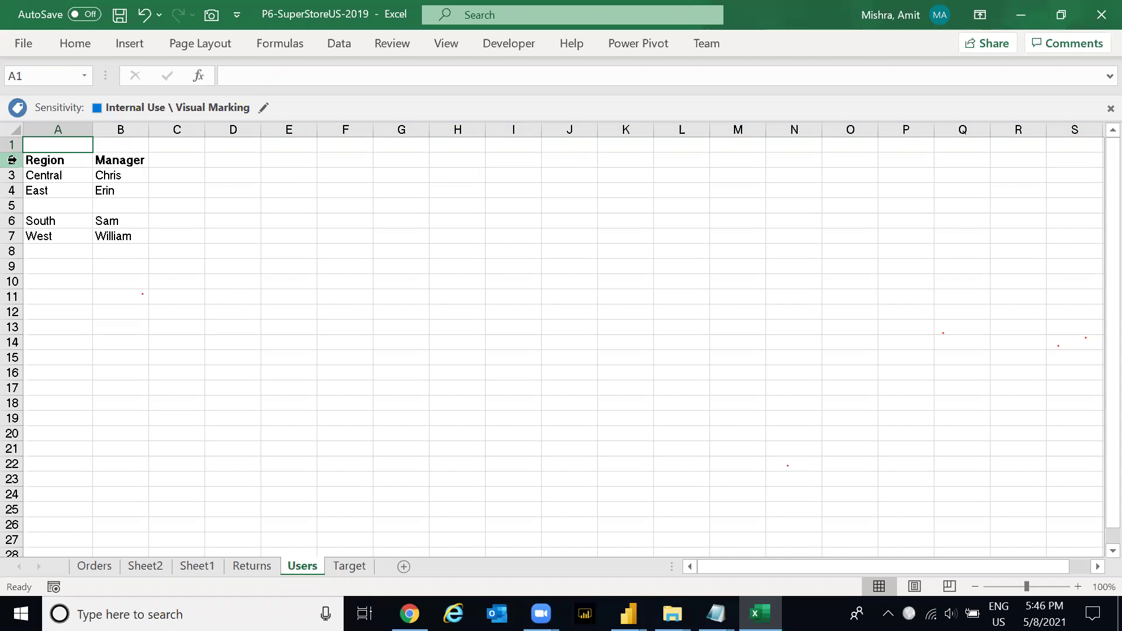
- Compare the Users query's 1-row top removal with the blank first row in Excel, and cancel the removal
key("alt+Tab")
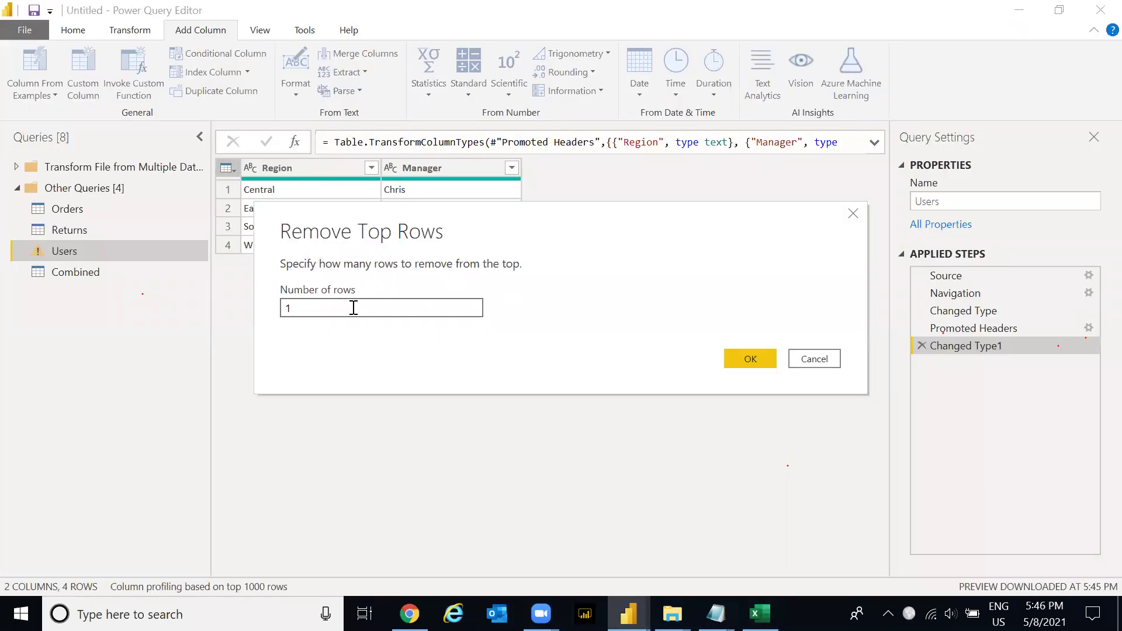
key("alt+Tab")
left_click(12, 144)
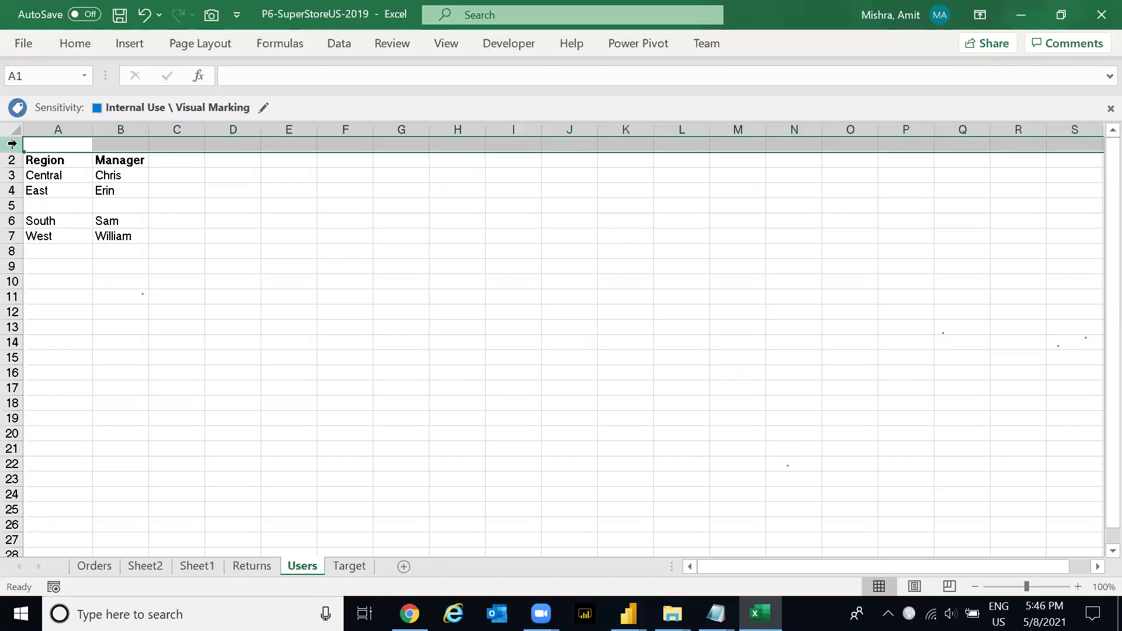
key("alt+Tab")
type("1")
key("Escape")
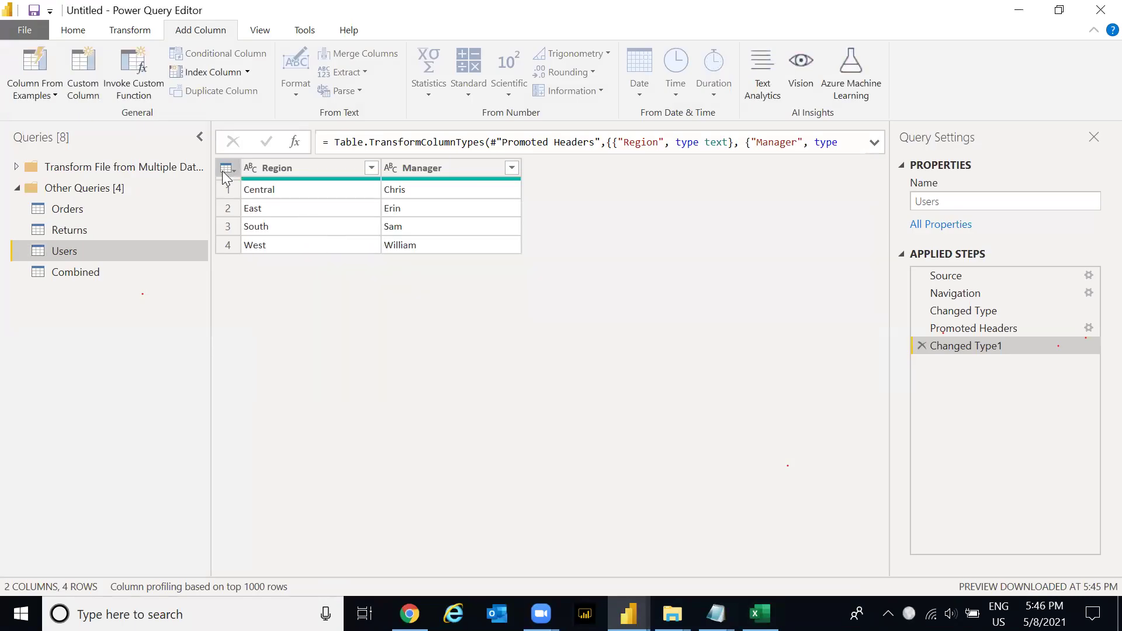
left_click(225, 171)
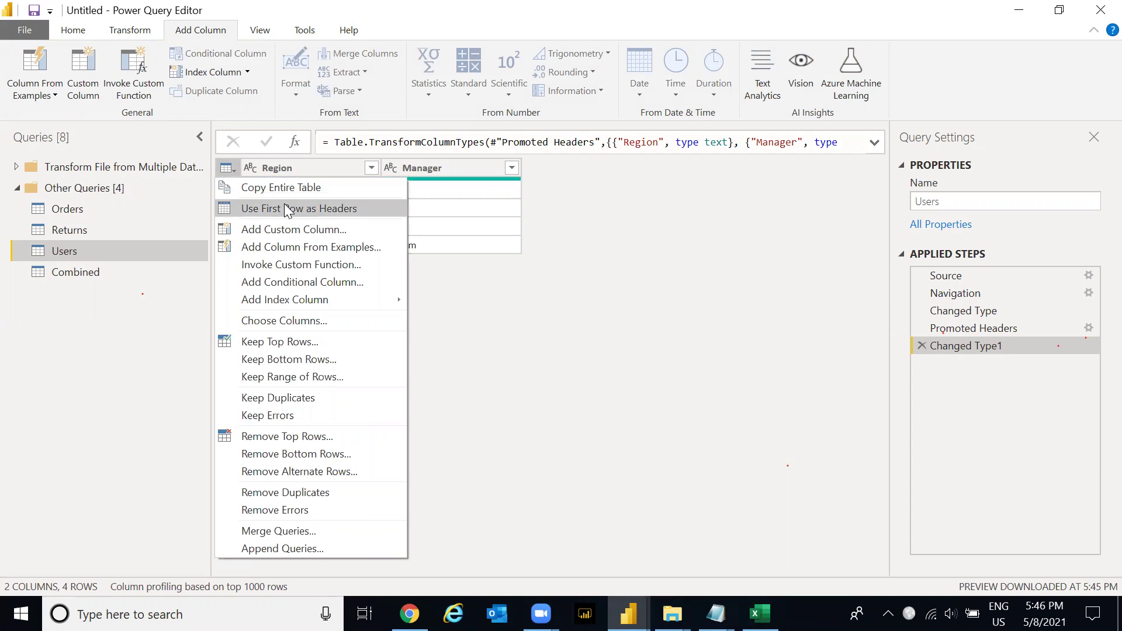
key("Escape")
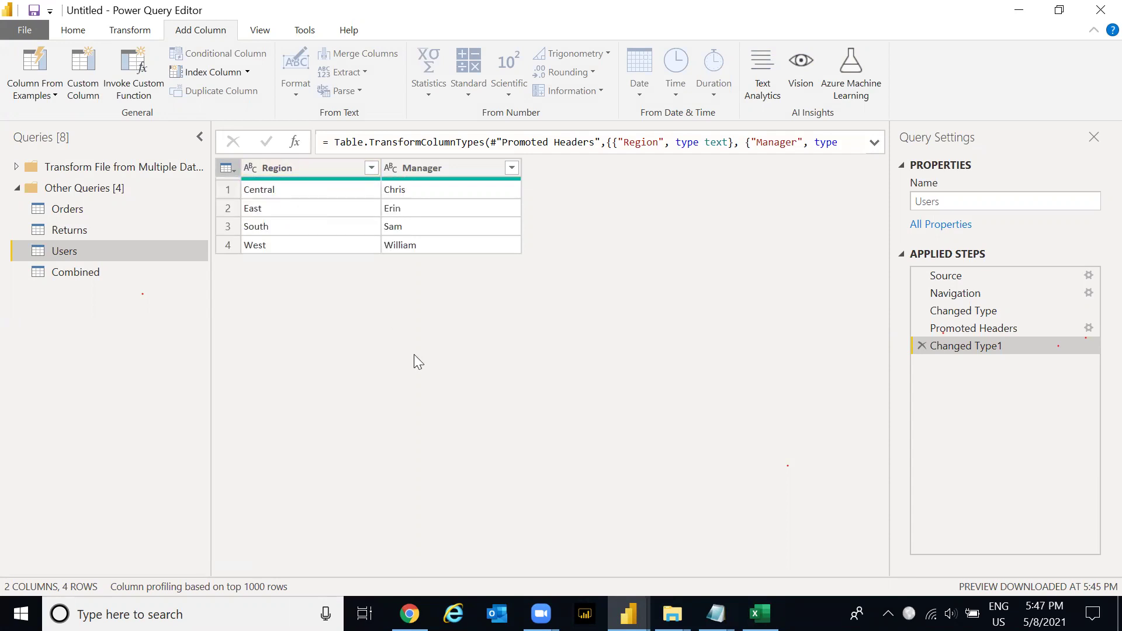
- Filter the Orders query's Order Priority column to exclude the first of the two Critical values
left_click(67, 211)
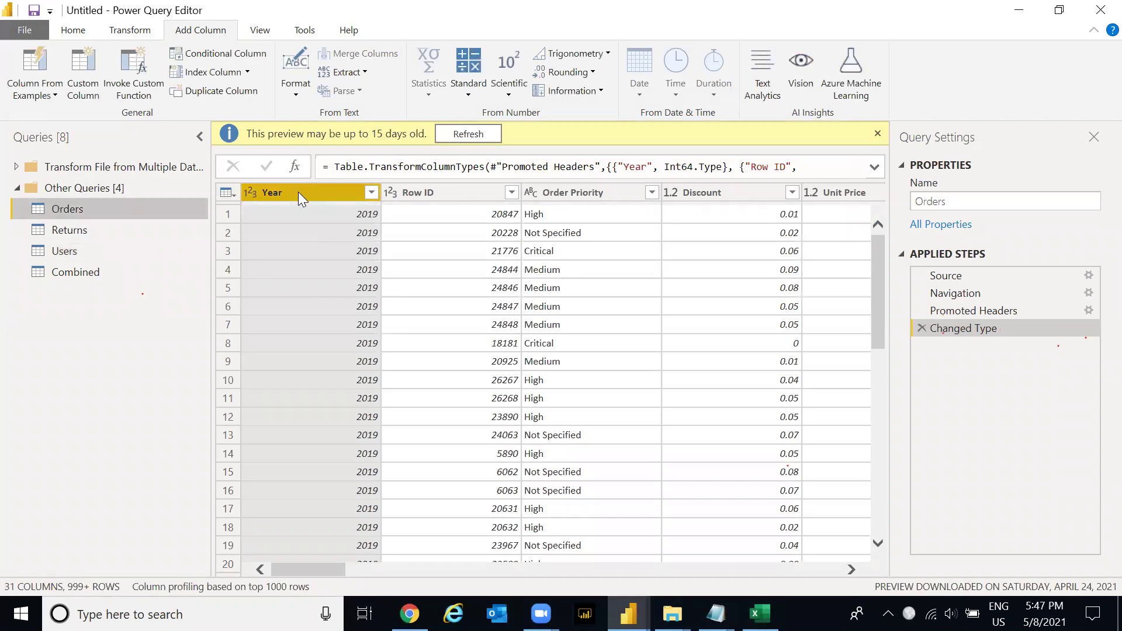
right_click(298, 192)
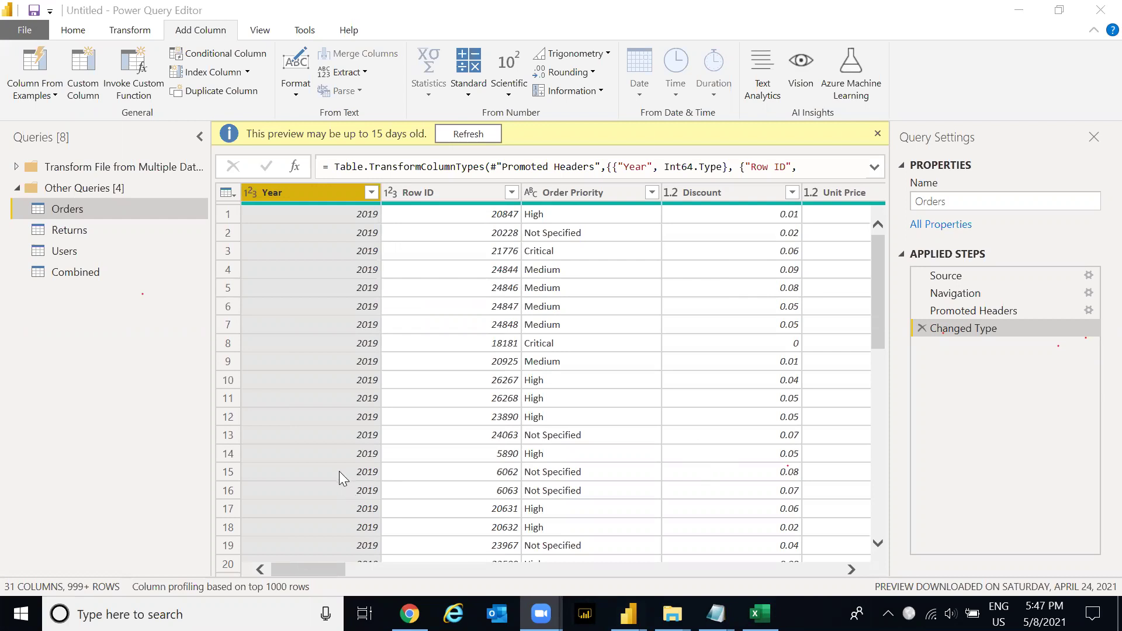
left_click_drag(305, 568, 228, 564)
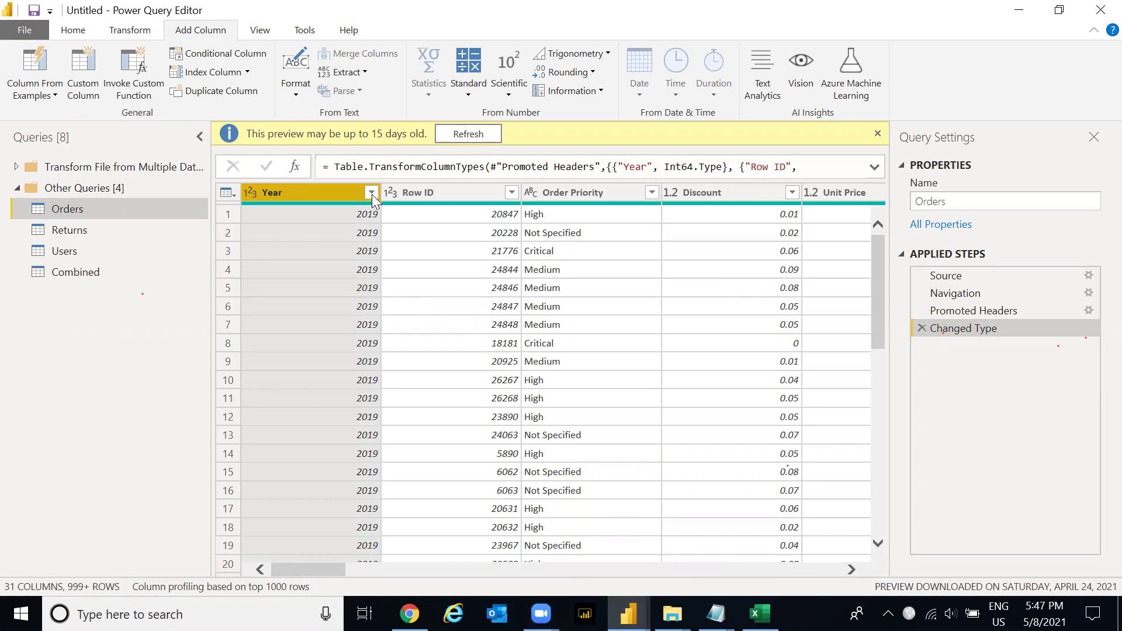
left_click(652, 193)
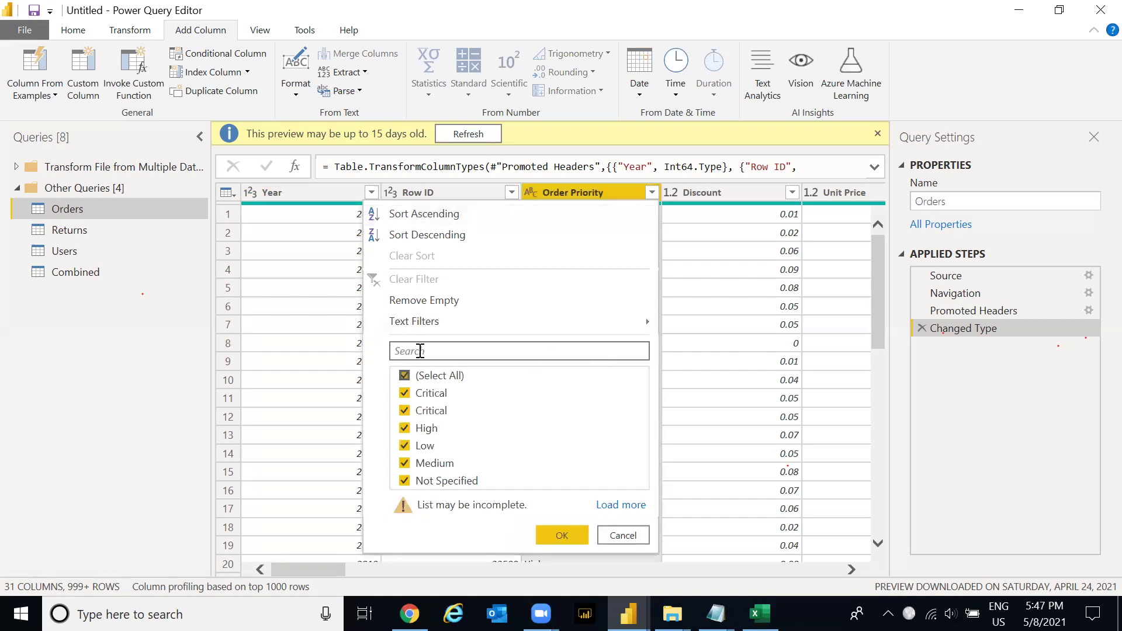
left_click(404, 393)
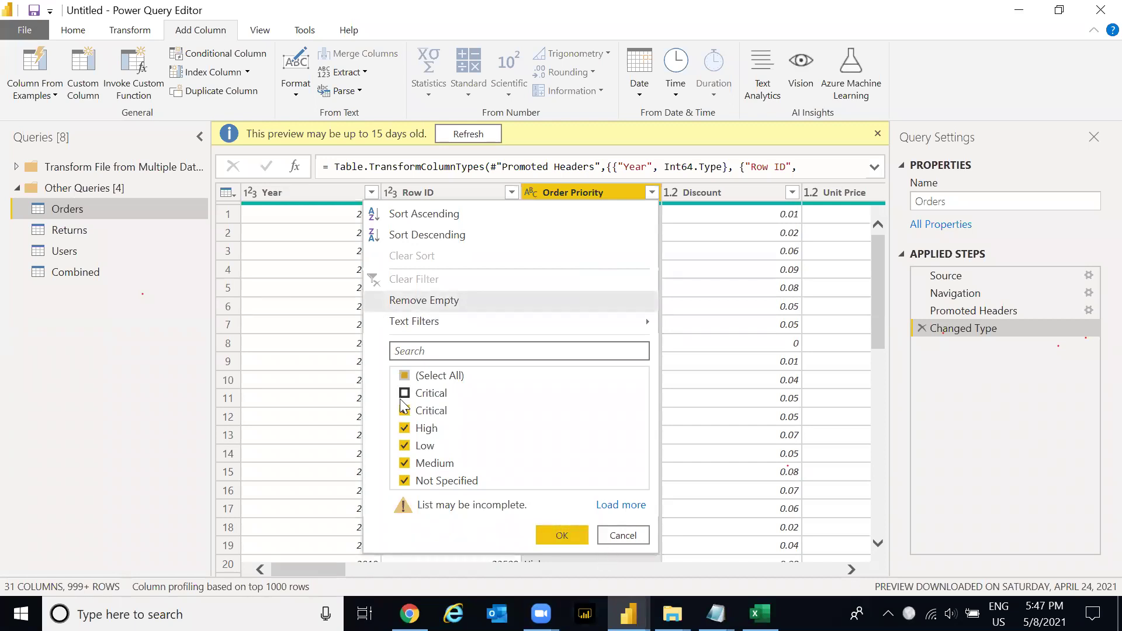
left_click(561, 535)
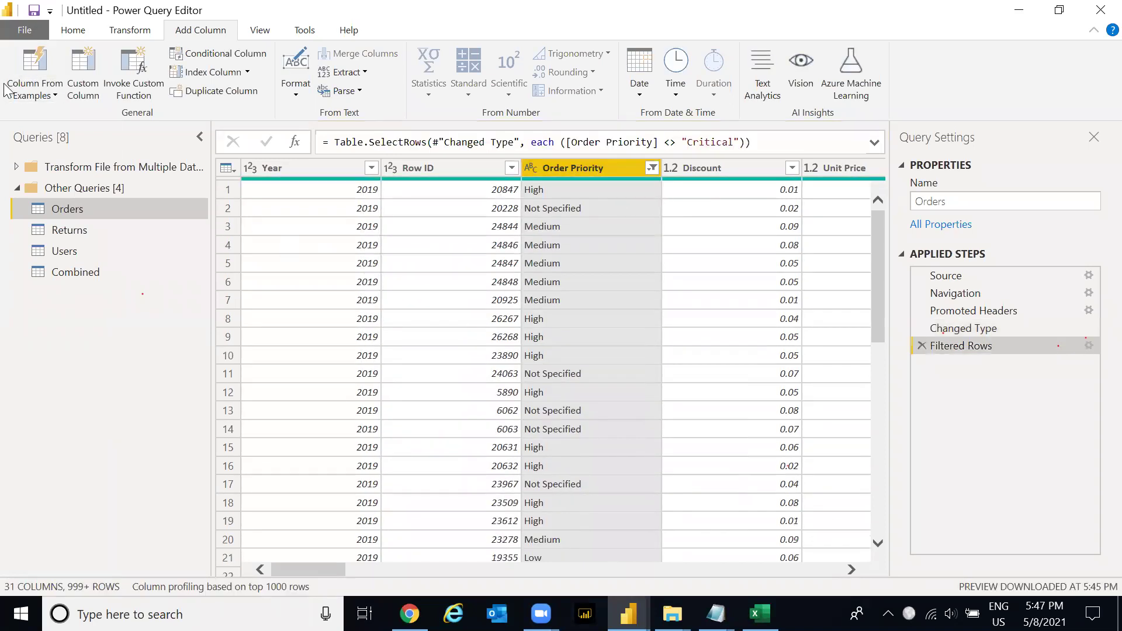
- Look at the options for closing and applying the queries, and delete the Filtered Rows step from Orders
left_click(74, 31)
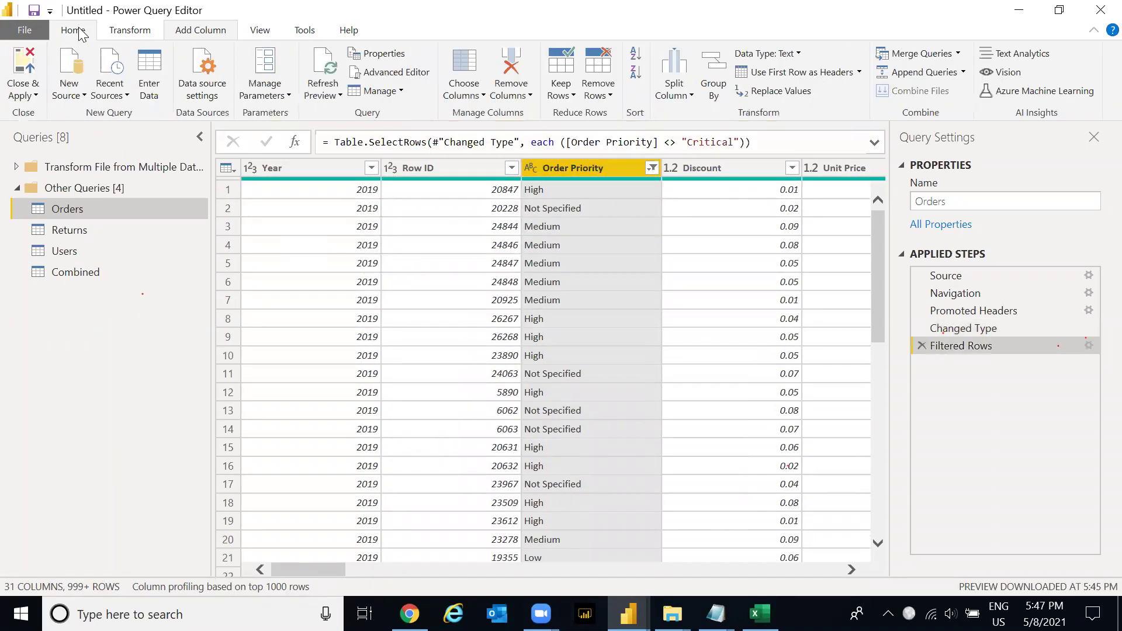
left_click(24, 96)
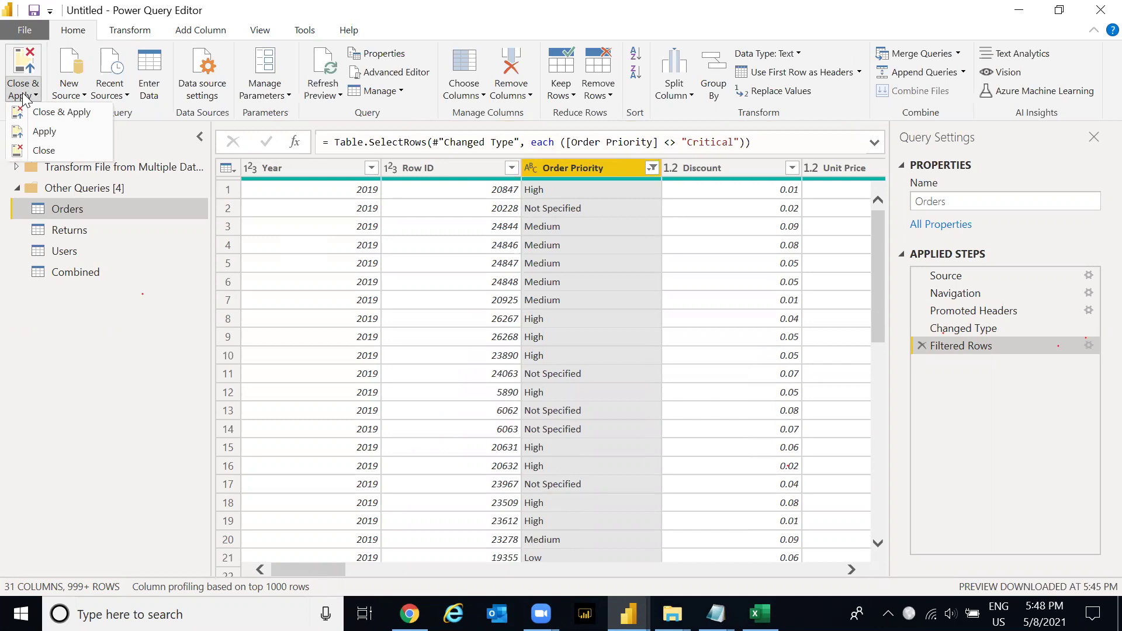
left_click(72, 116)
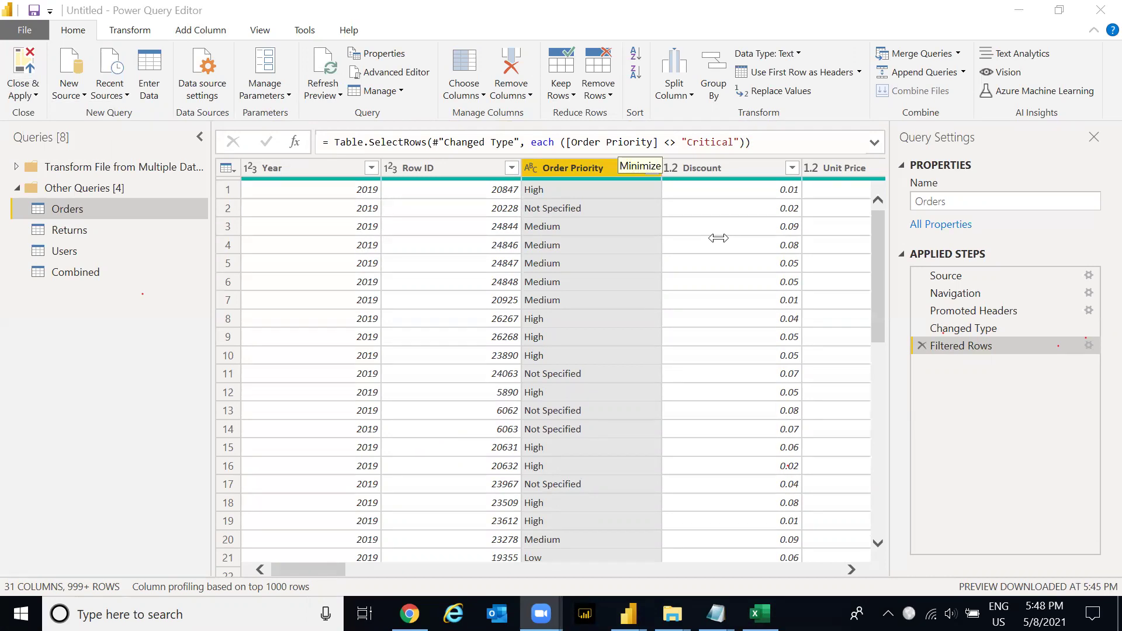
left_click(302, 572)
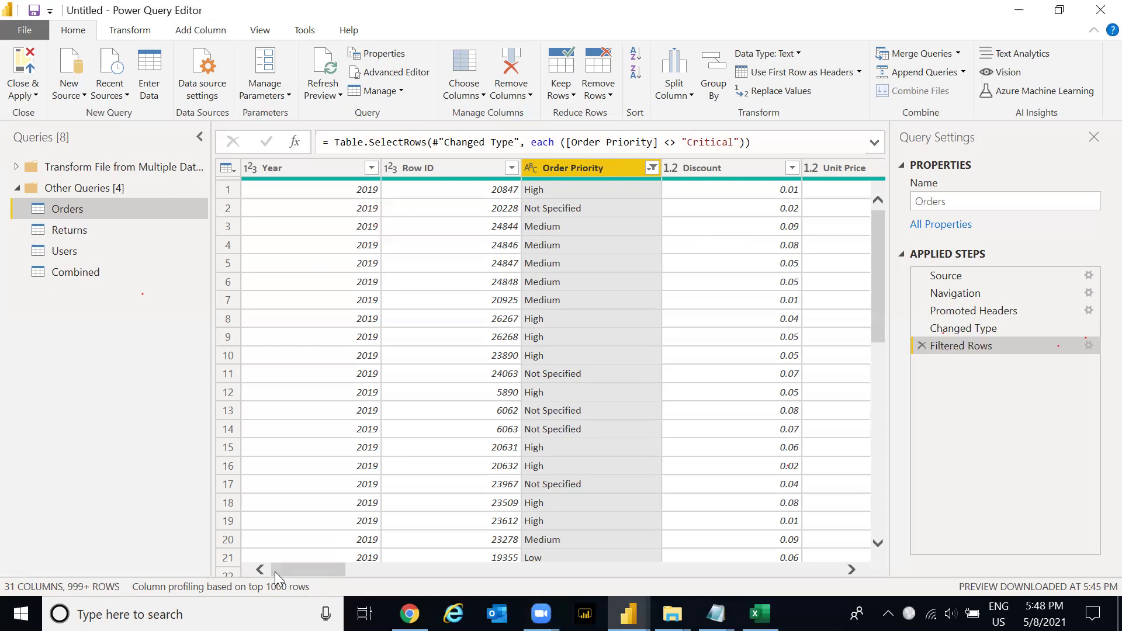
left_click(922, 345)
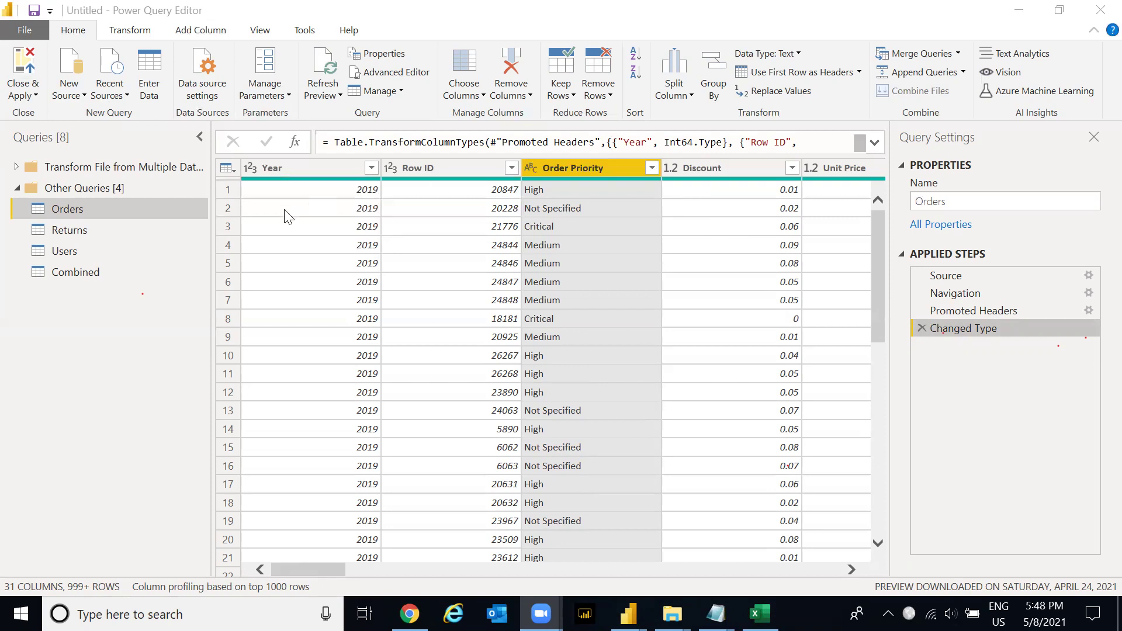
- Remove Column29, Column30 and Column31 from the Orders query
left_click(228, 190)
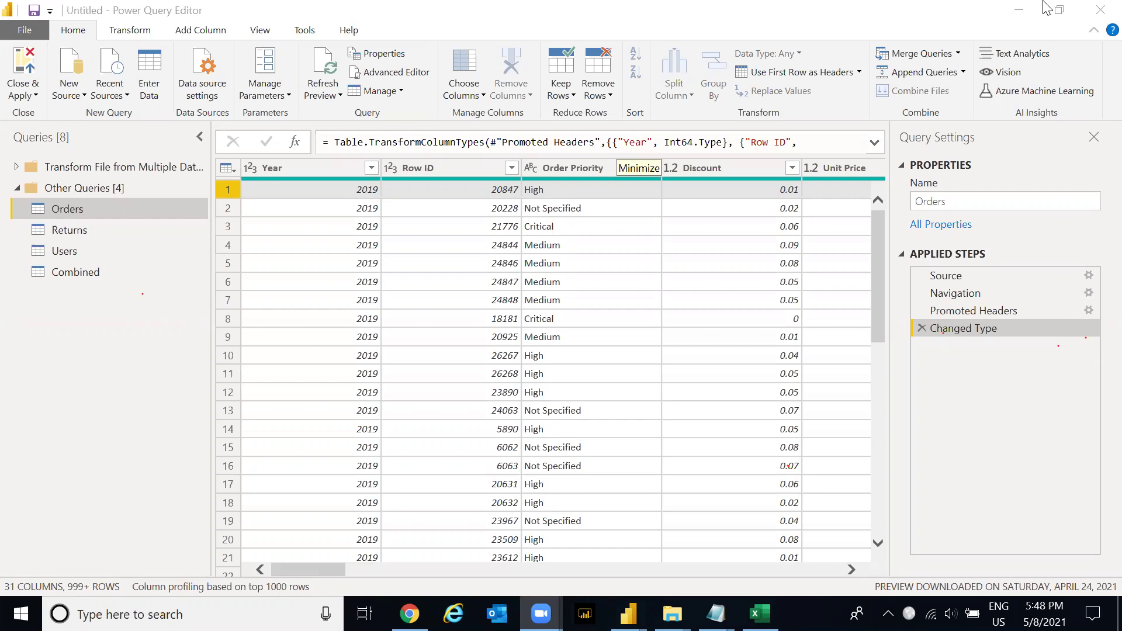
left_click(788, 566)
left_click_drag(765, 569, 133, 571)
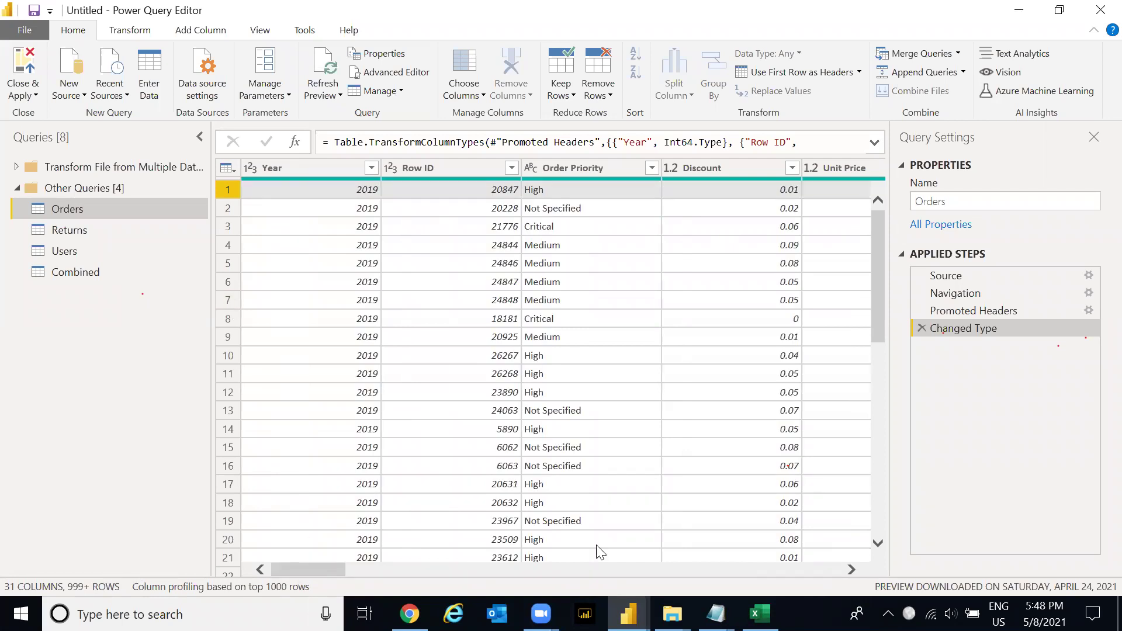
left_click(801, 568)
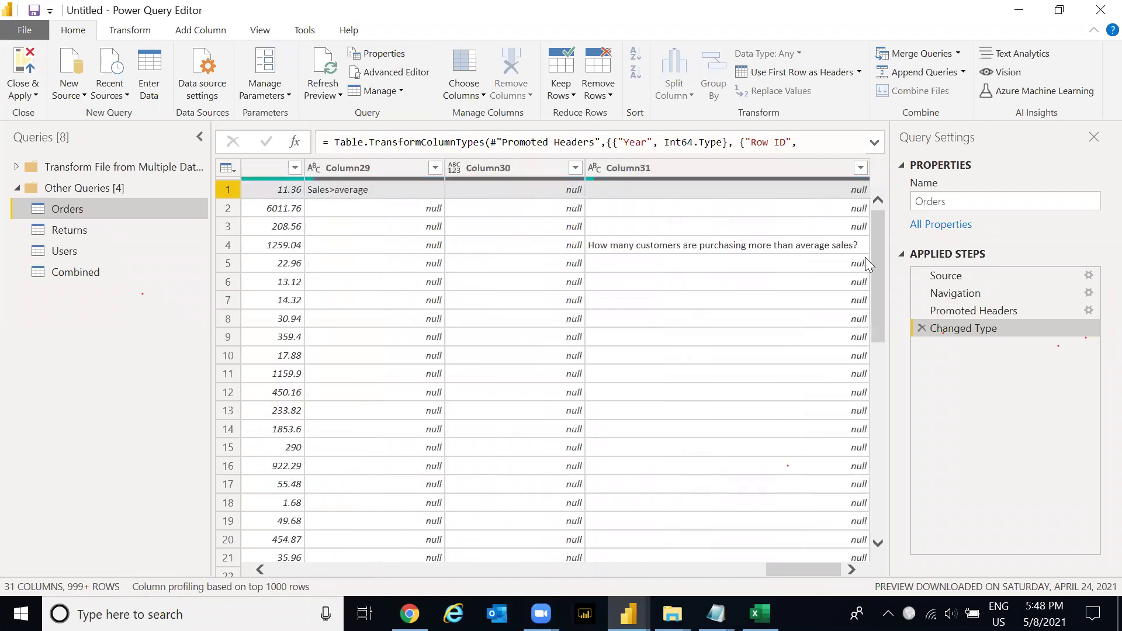
left_click(489, 168)
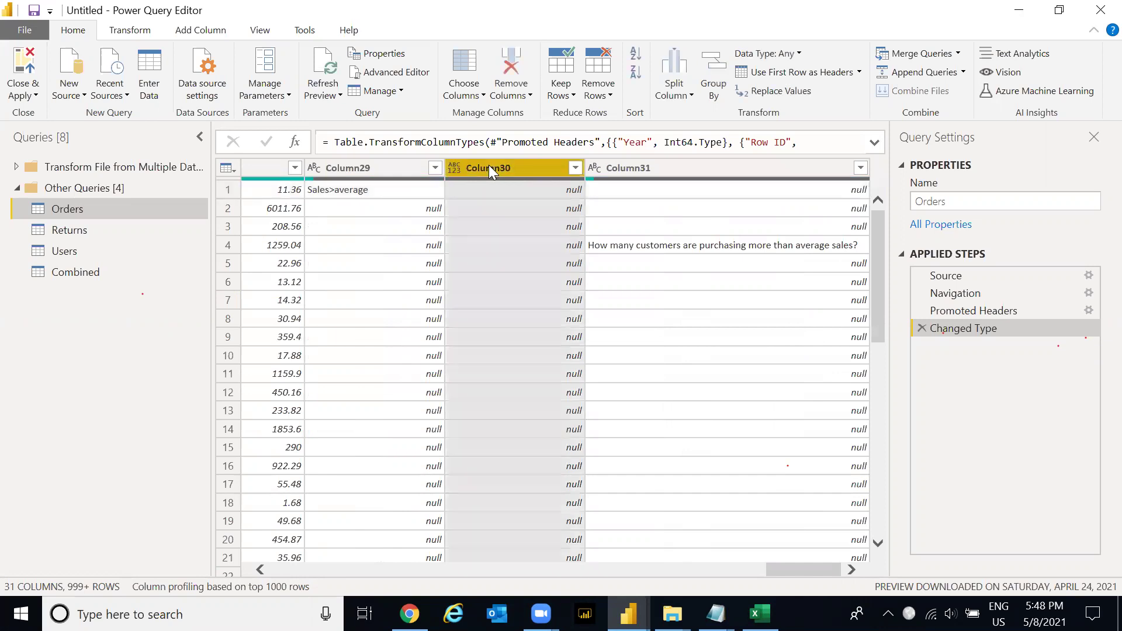
key("shift+Left")
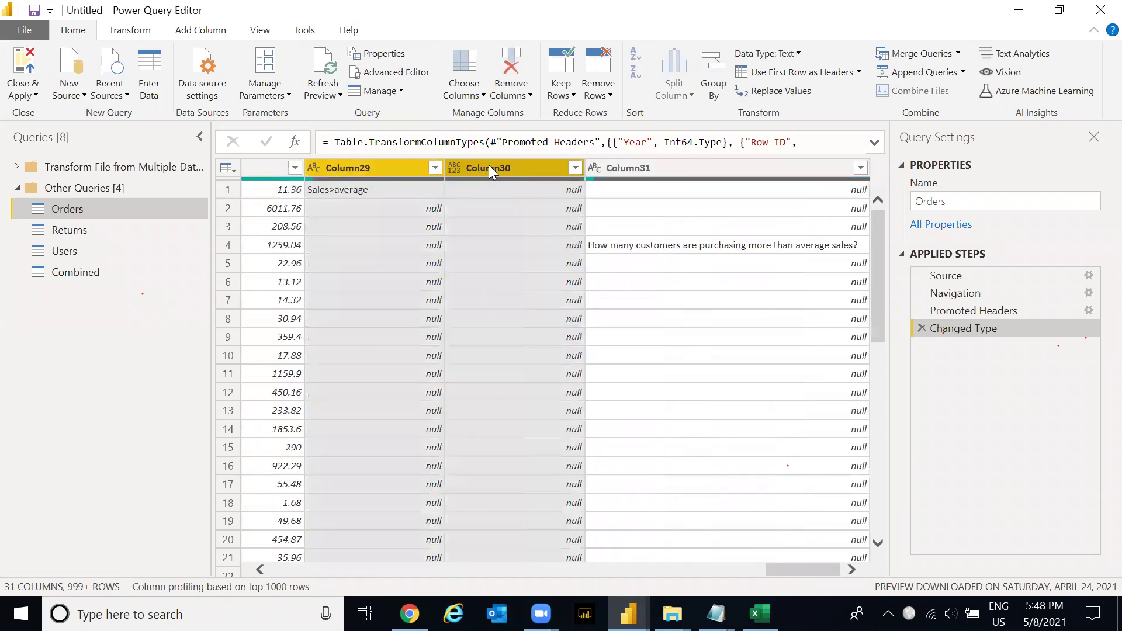
key("shift+Right")
left_click_drag(489, 165, 517, 156)
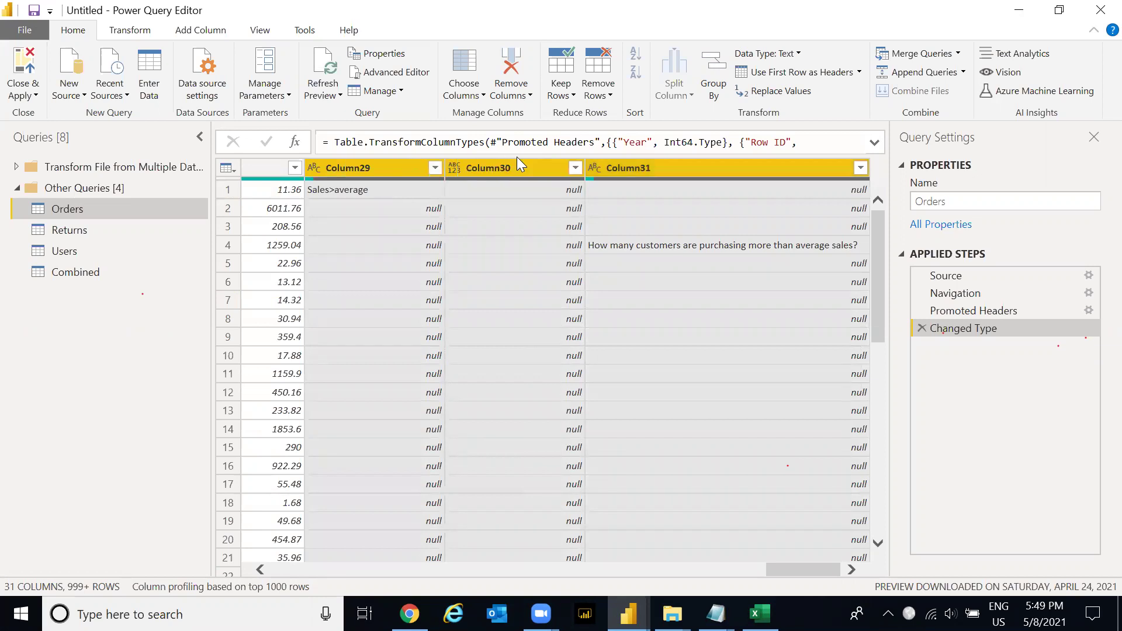
right_click(486, 169)
left_click(586, 201)
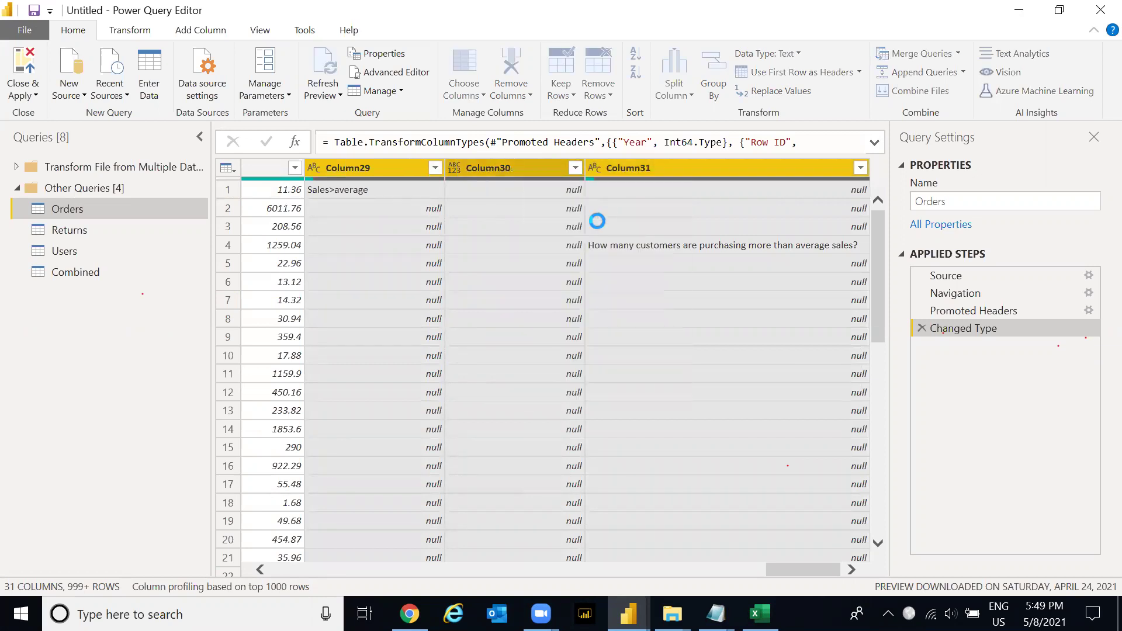
- Examine the commands available for the Year column, including Remove Other Columns
left_click_drag(806, 570, 260, 549)
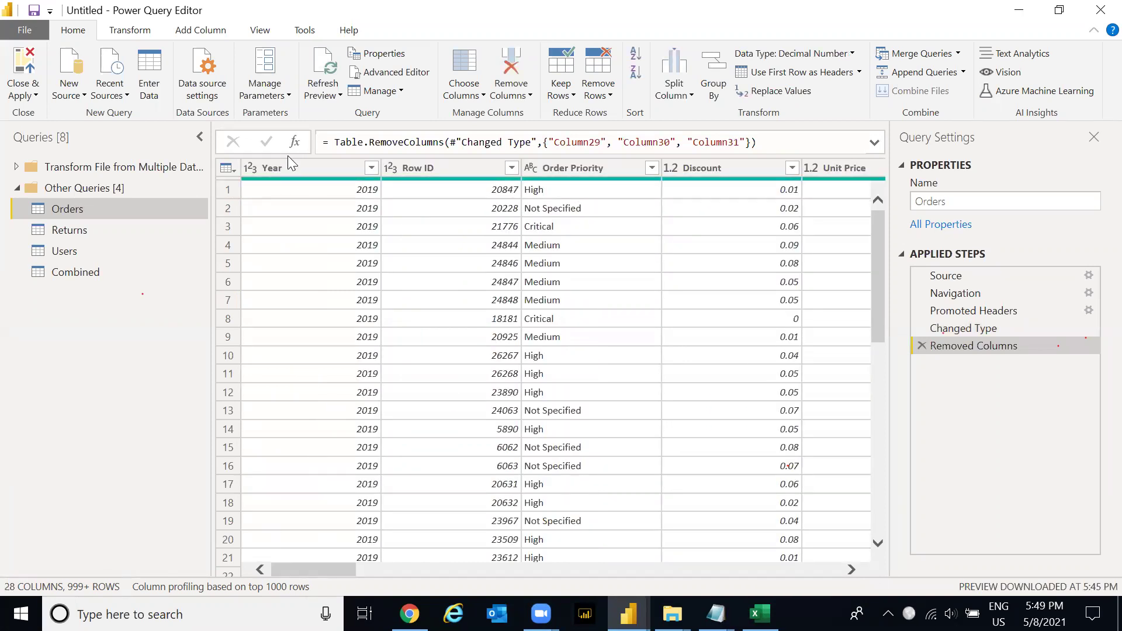
left_click(278, 167)
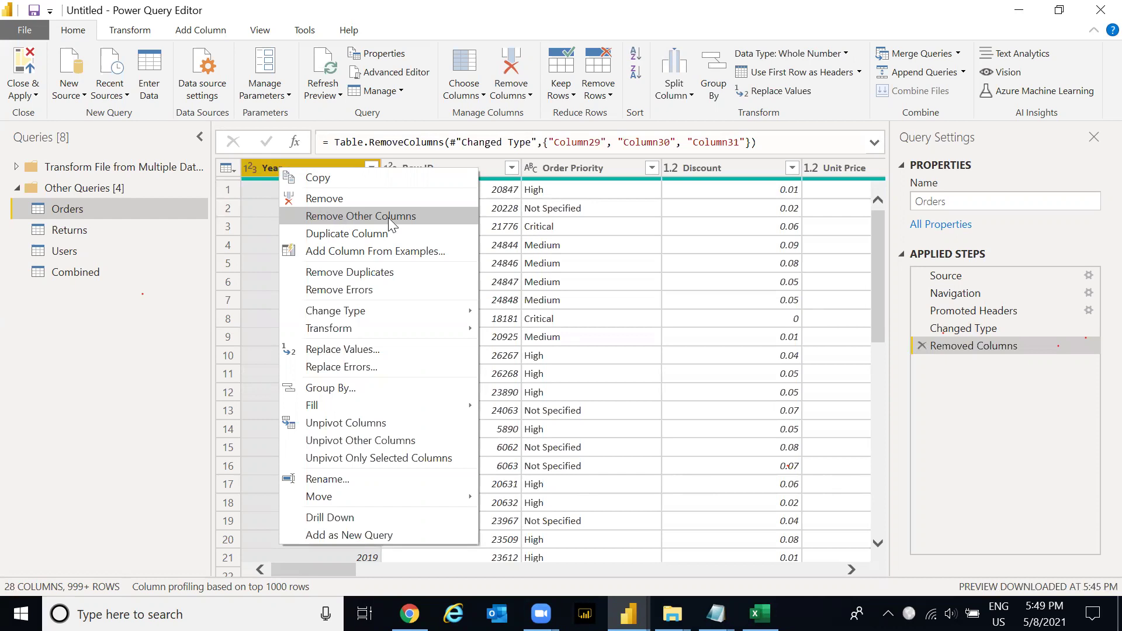
key("Escape")
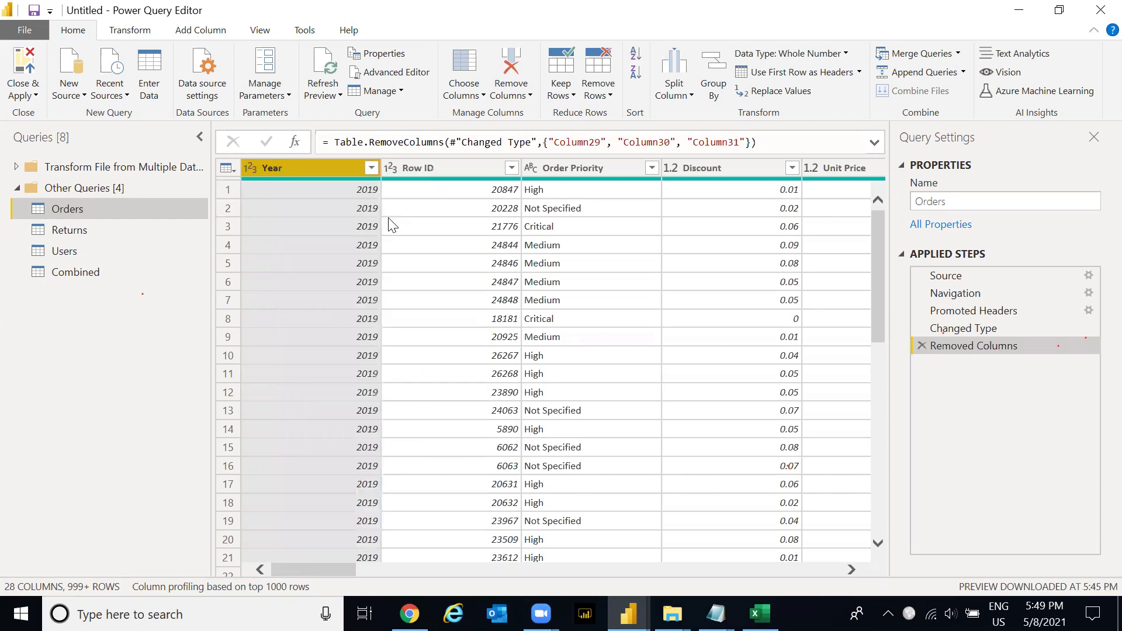
- Try keeping only the Year column in Orders with Remove Other Columns, and delete the resulting applied step
right_click(318, 170)
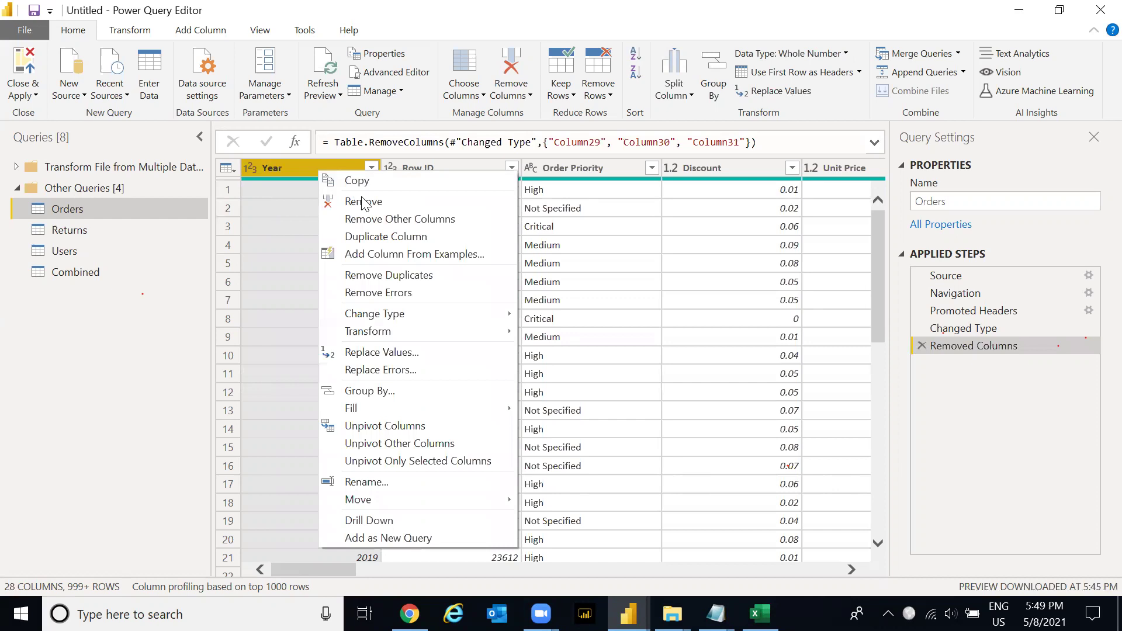
left_click(410, 220)
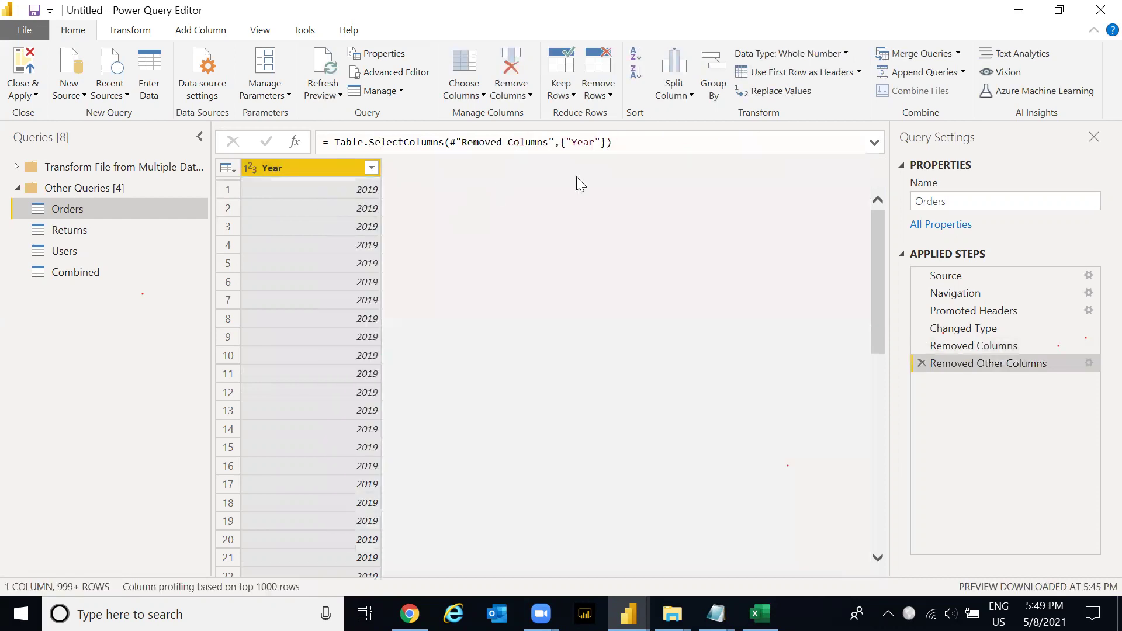
left_click(921, 363)
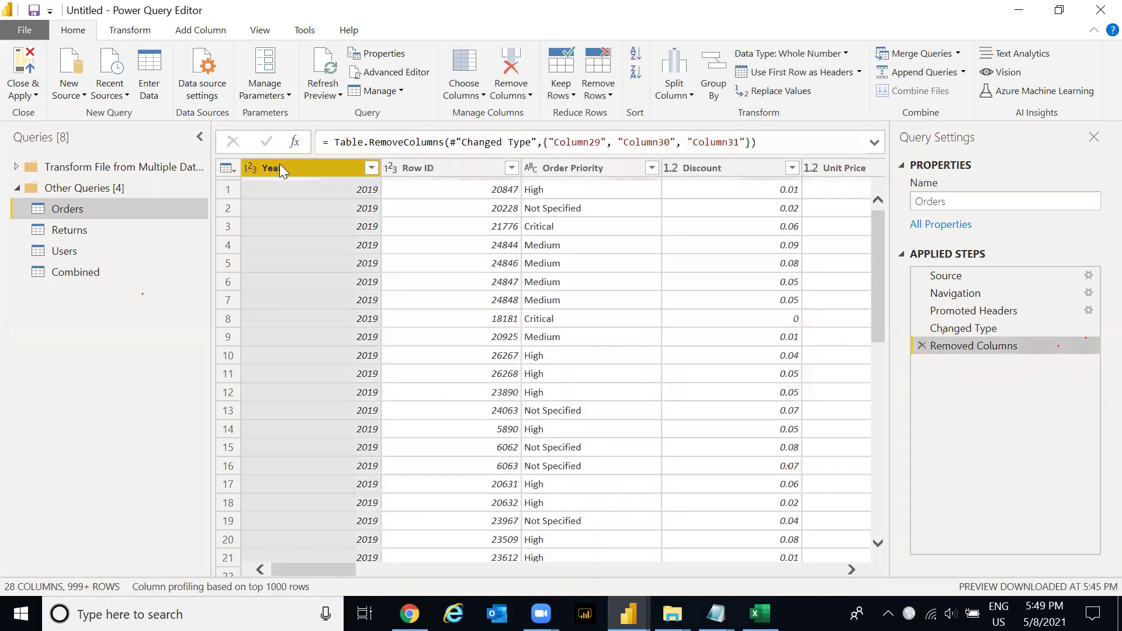
right_click(280, 168)
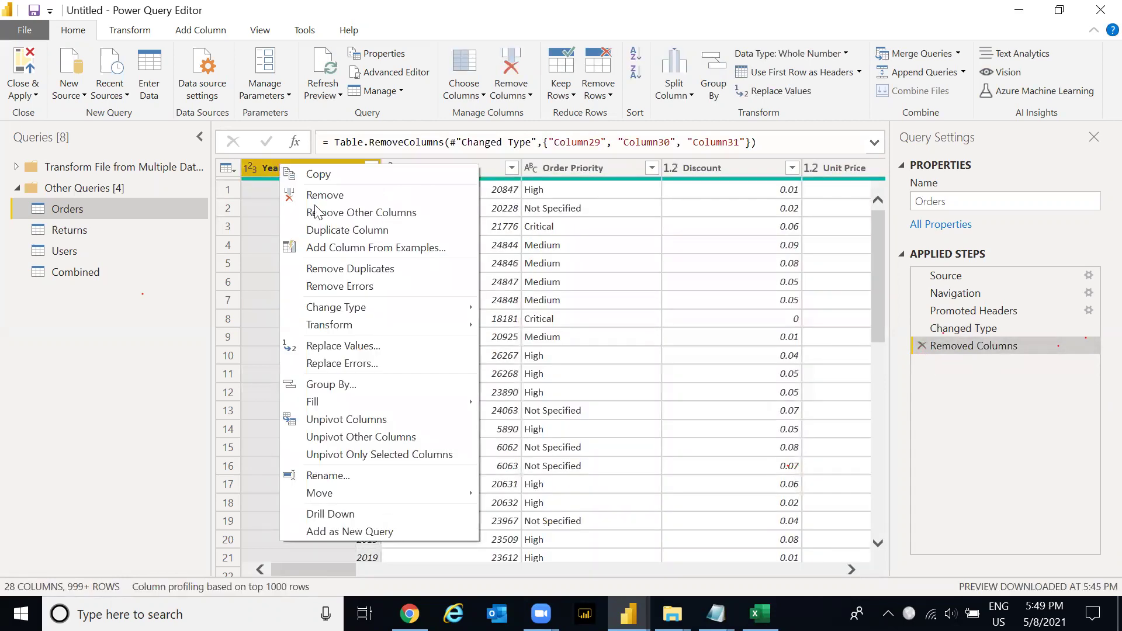
left_click(375, 268)
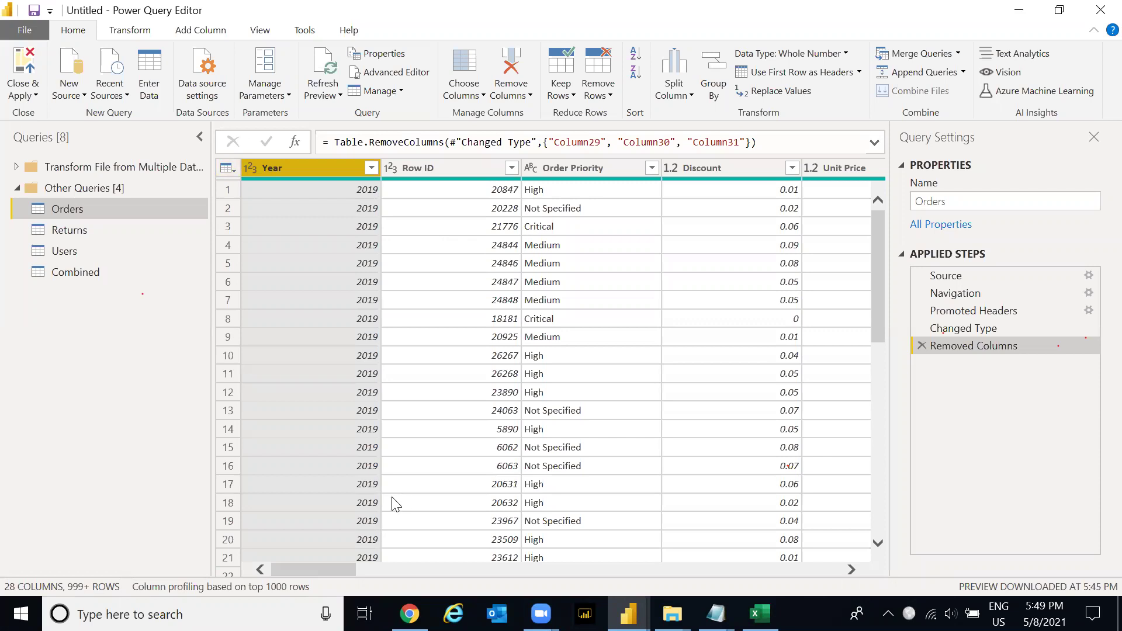
- Add the Orders query's Customer Name column as a new query and remove the duplicates from that list
left_click(399, 569)
left_click(399, 569)
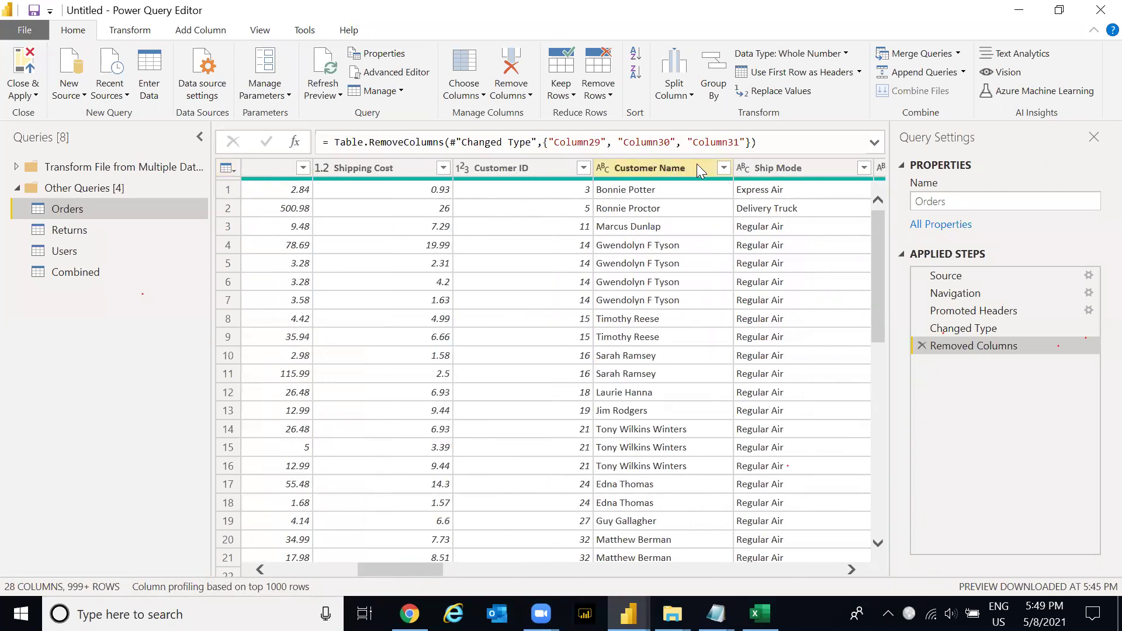
left_click(696, 163)
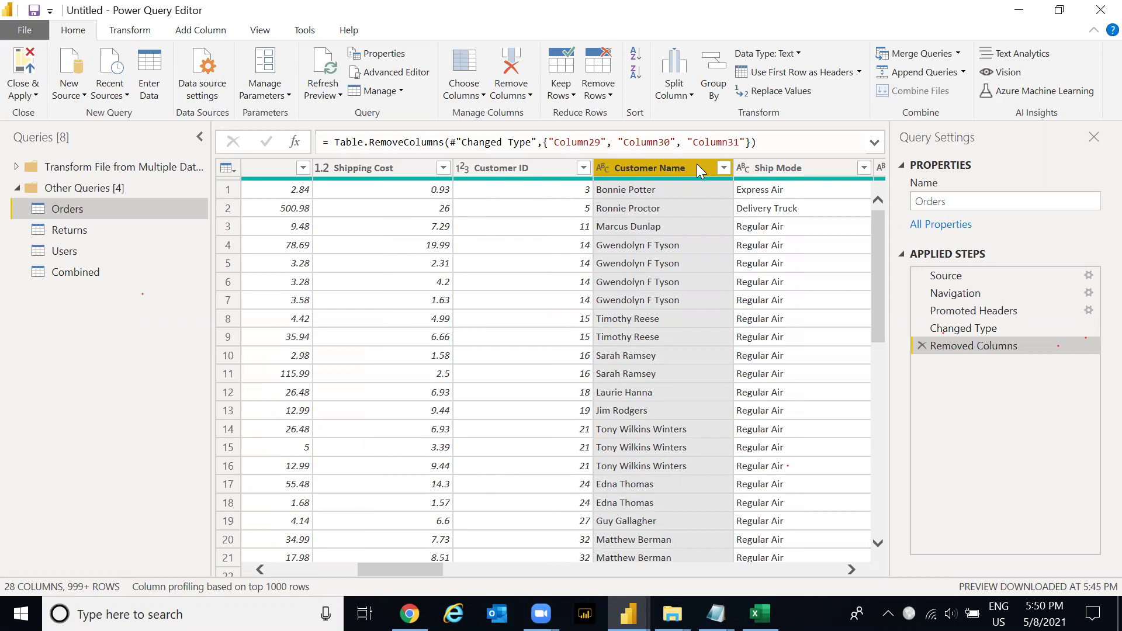
right_click(664, 162)
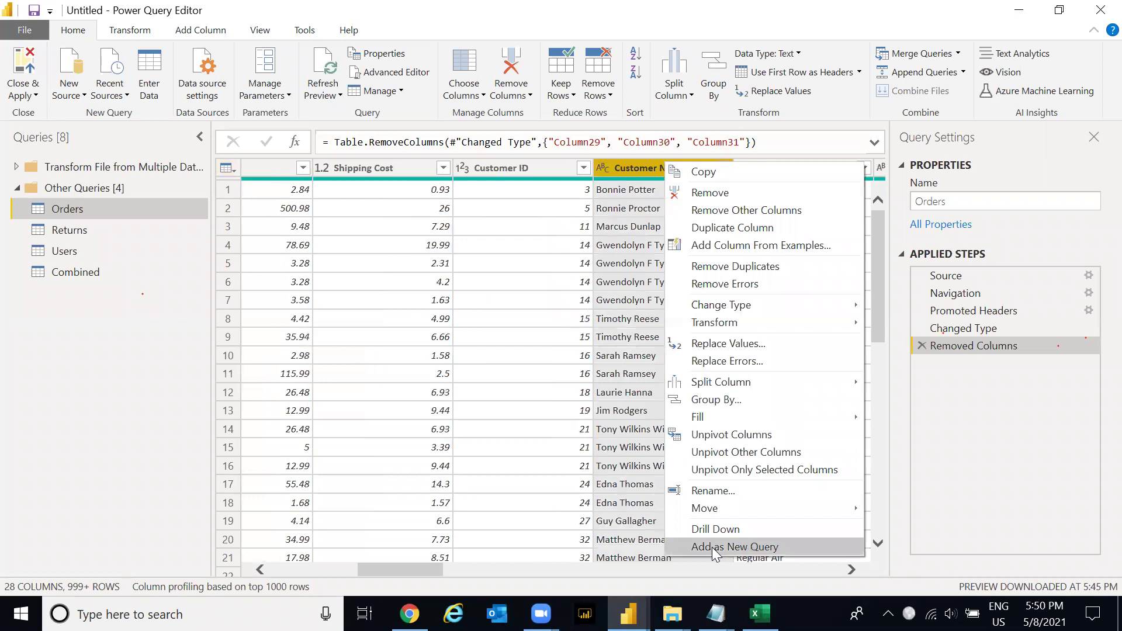
left_click(665, 189)
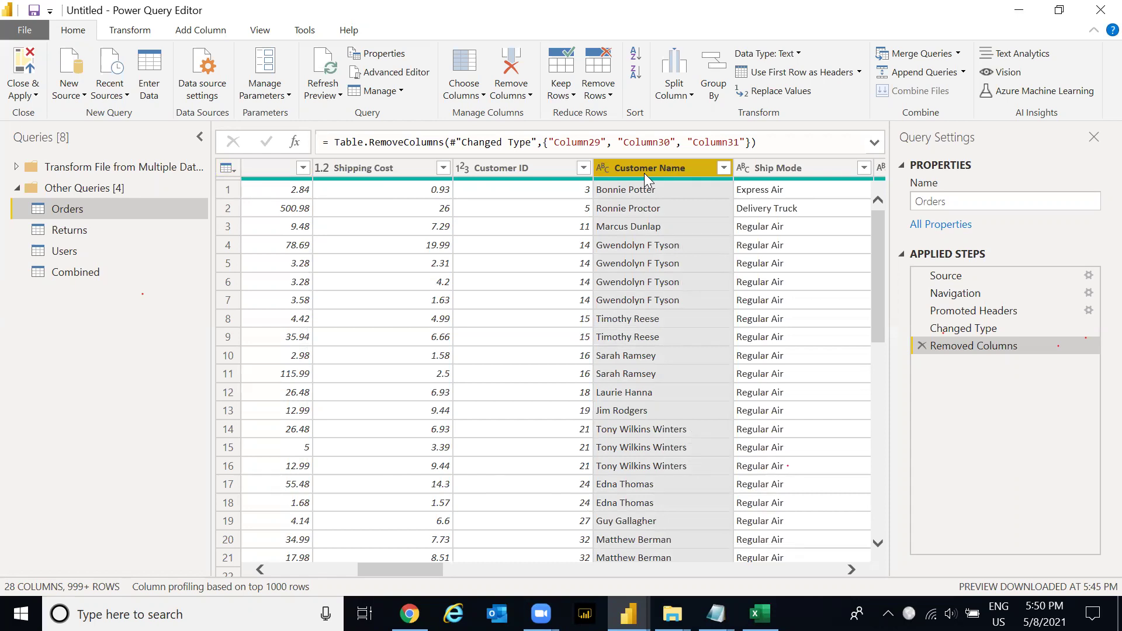
right_click(644, 174)
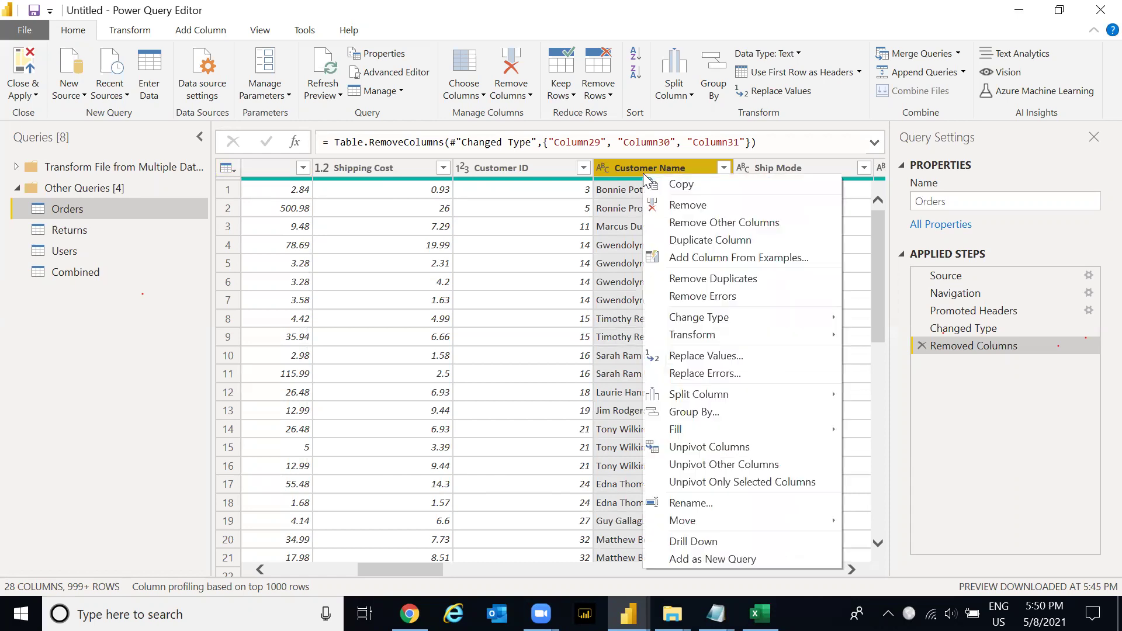
left_click(750, 560)
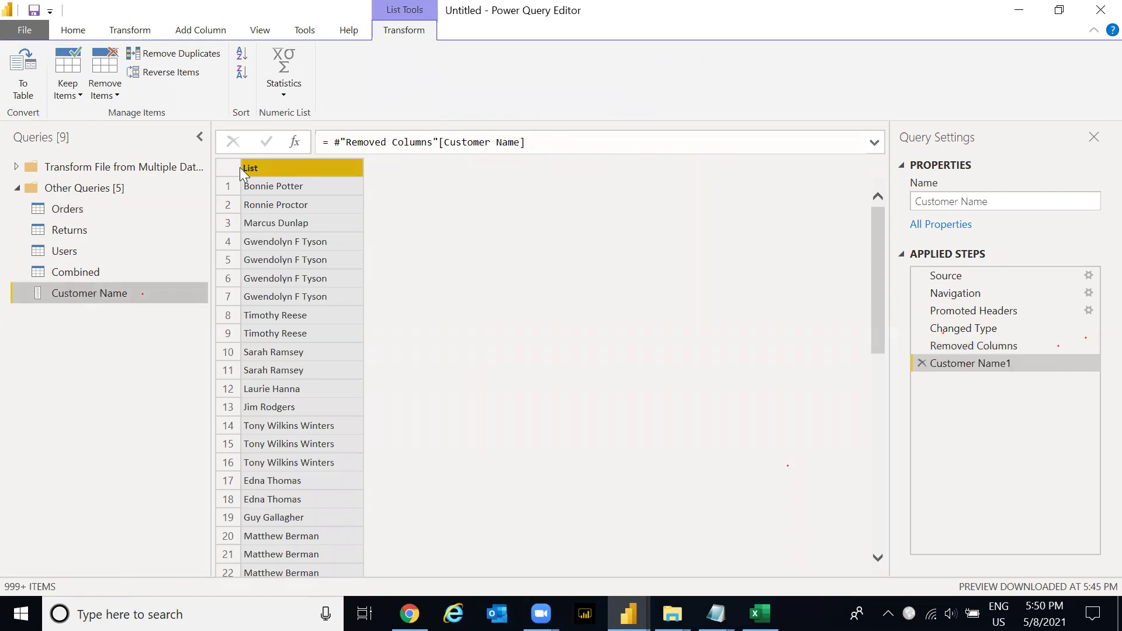
right_click(267, 167)
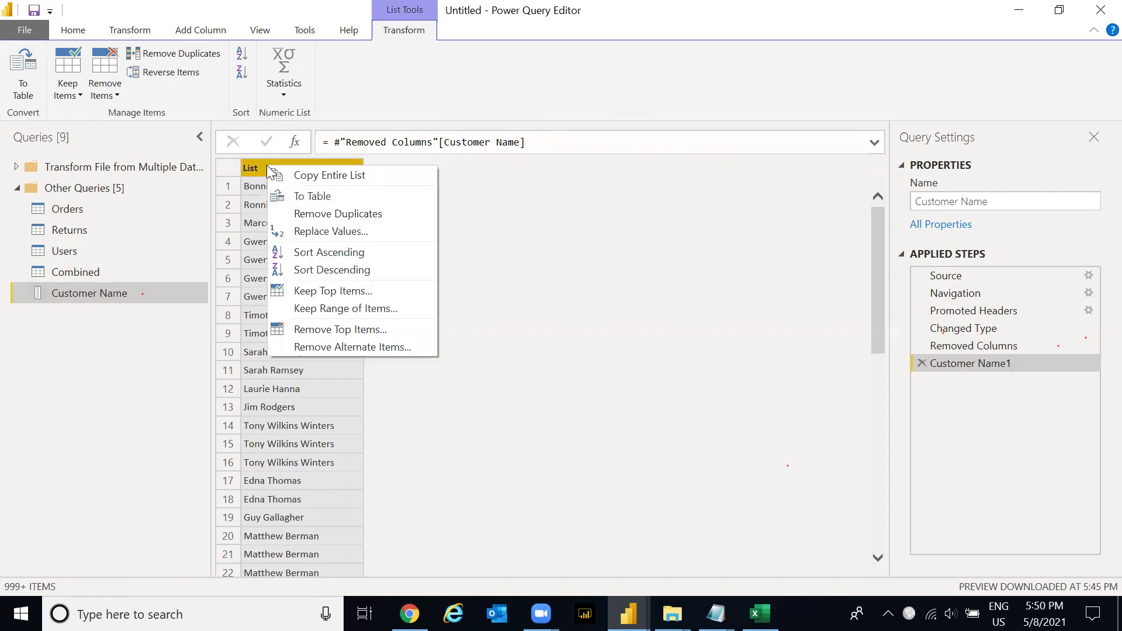
left_click(331, 217)
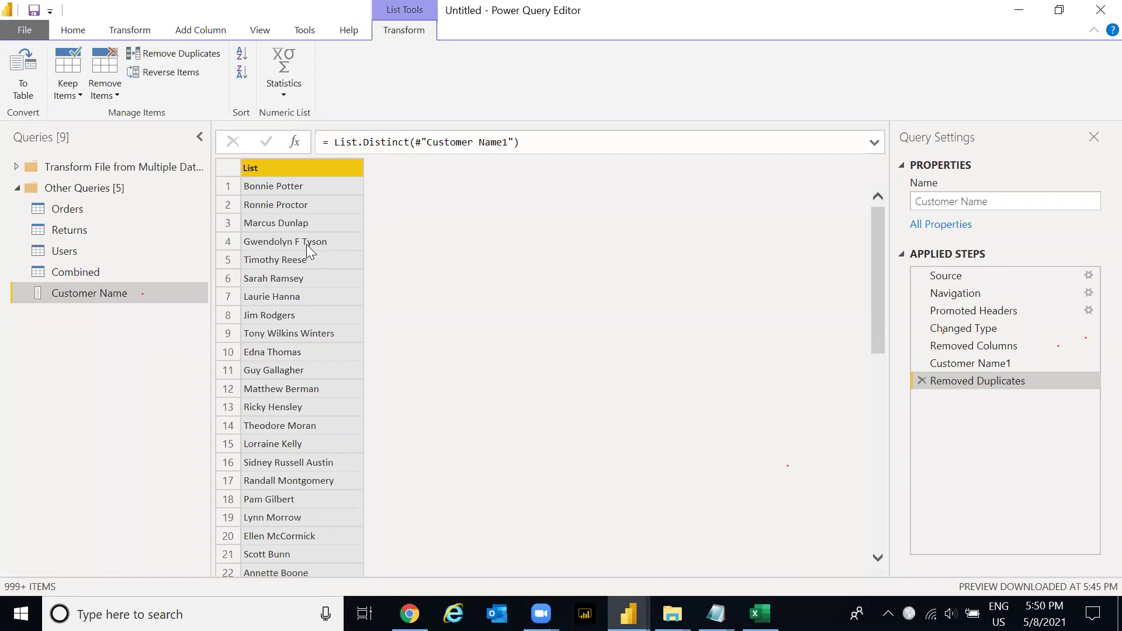
- Return to the Orders query and examine the data types offered for changing the Year column
left_click(82, 207)
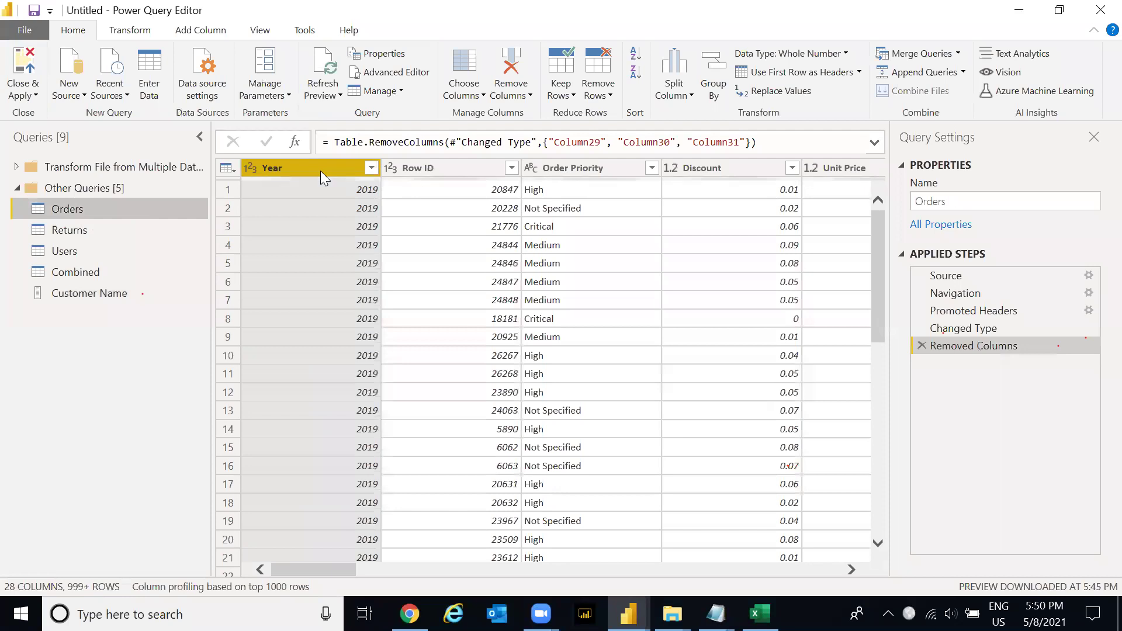
right_click(320, 170)
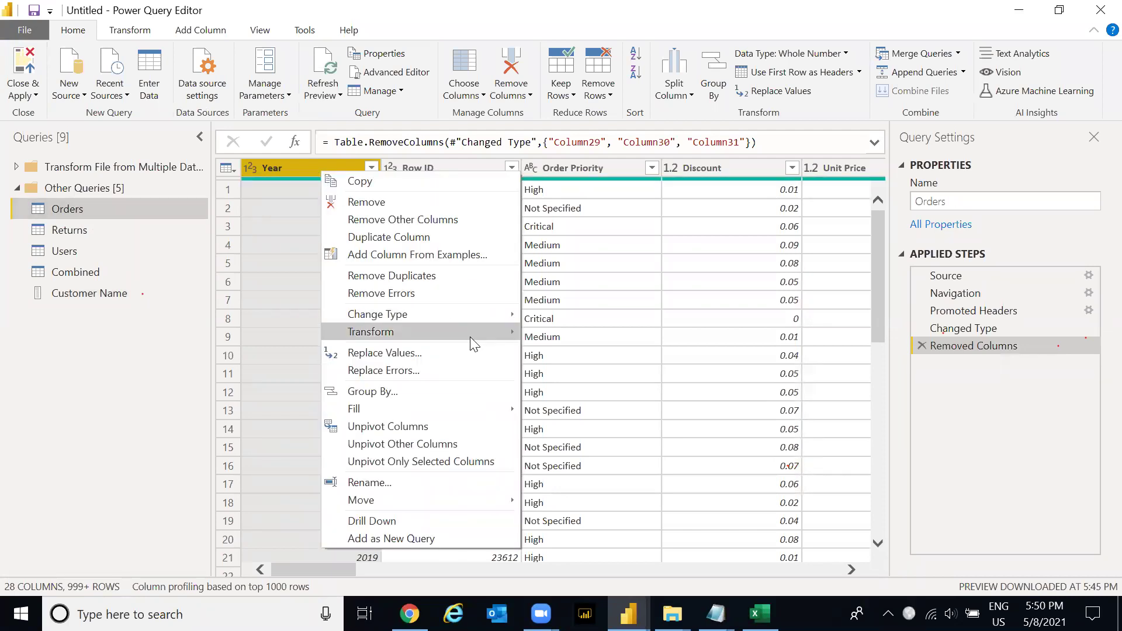
mouse_move(483, 316)
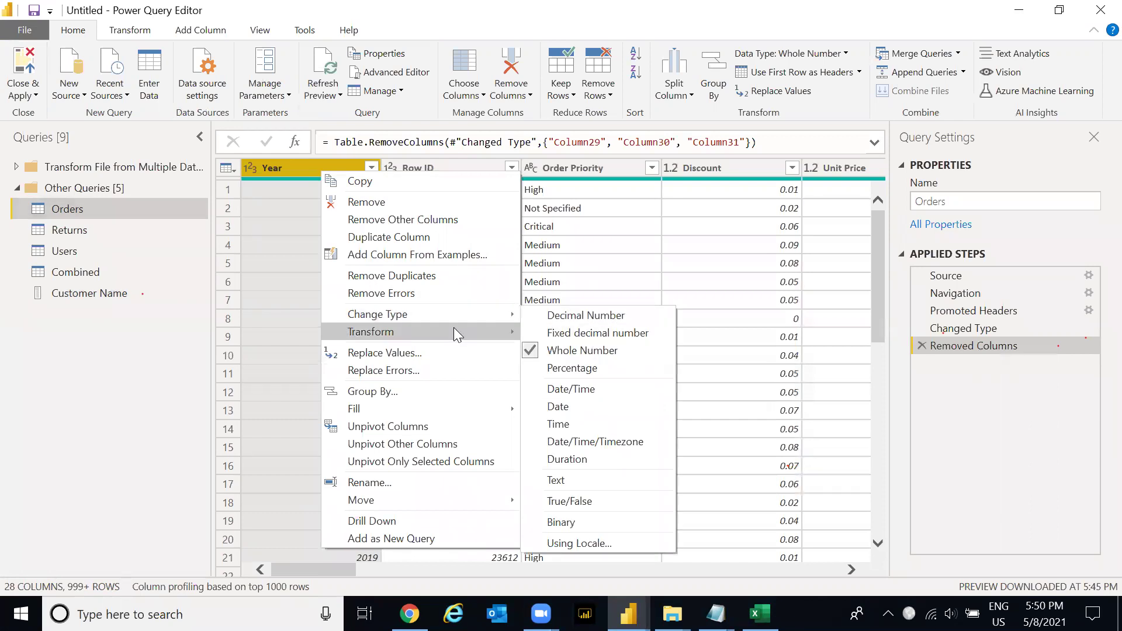
mouse_move(594, 334)
key("Escape")
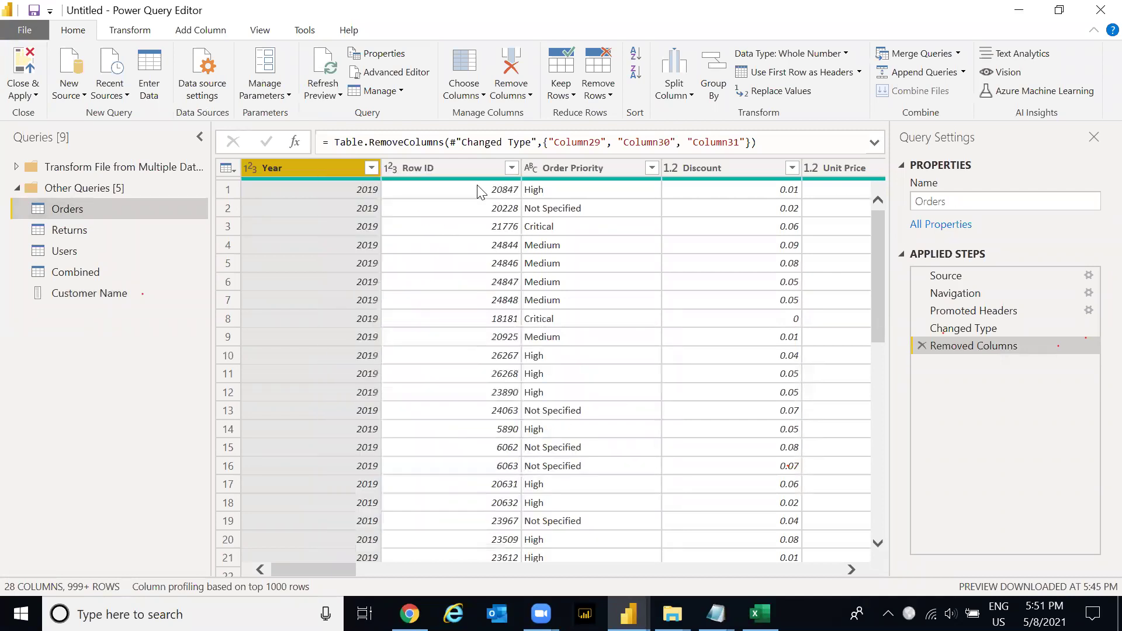
- Compare the transformations offered for the text column Order Priority with those for the numeric Year column
right_click(553, 173)
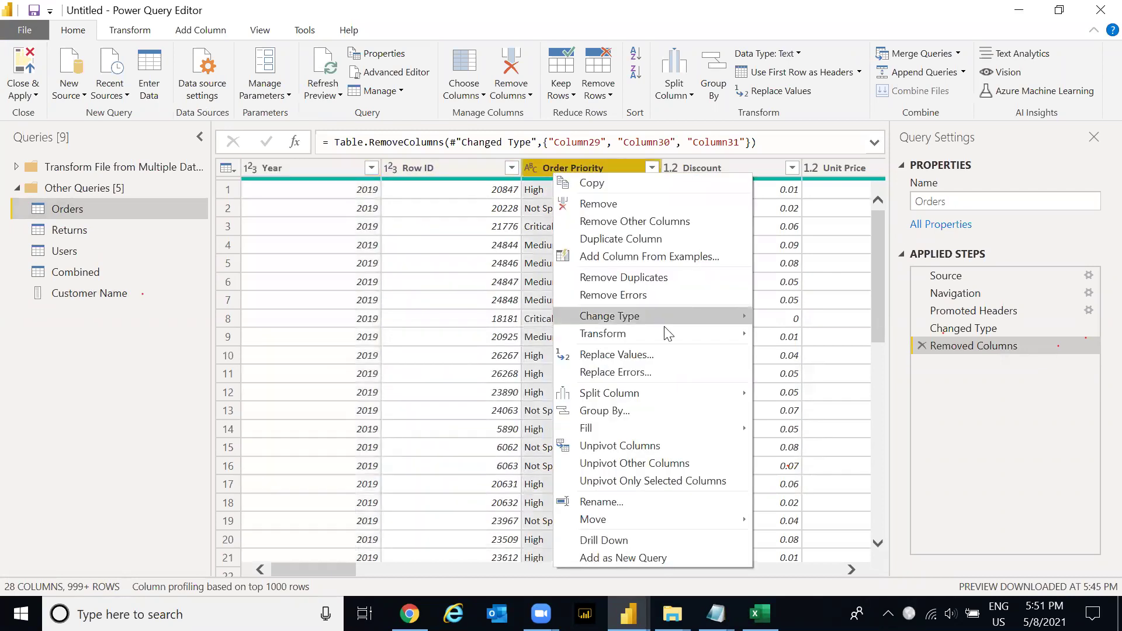
mouse_move(708, 336)
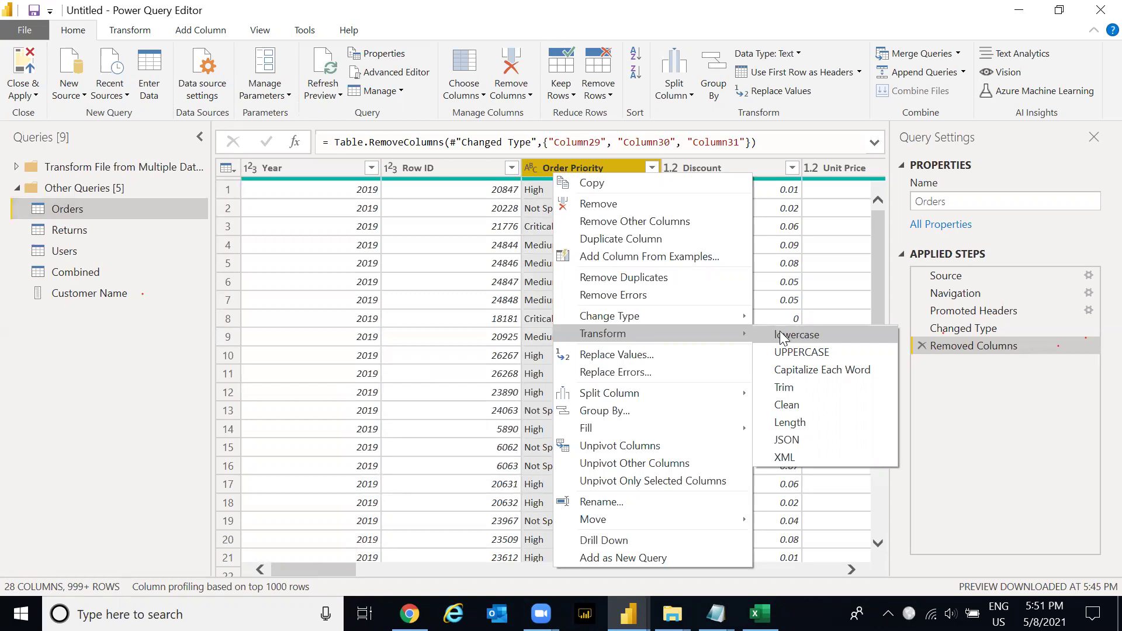
key("Escape")
key("Escape")
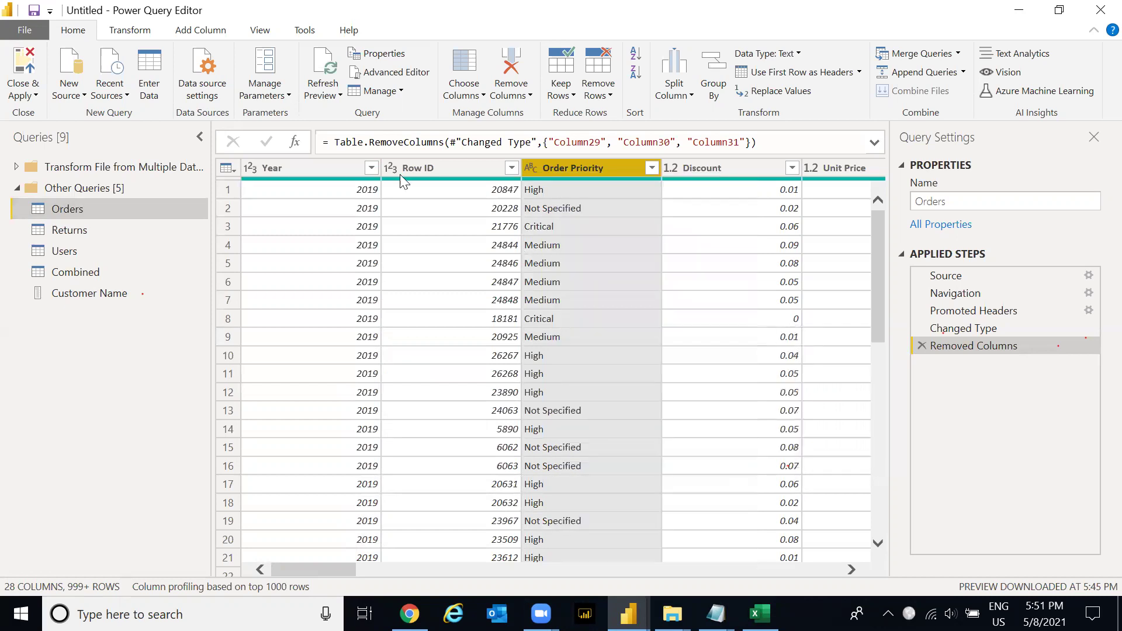
left_click(299, 170)
right_click(300, 170)
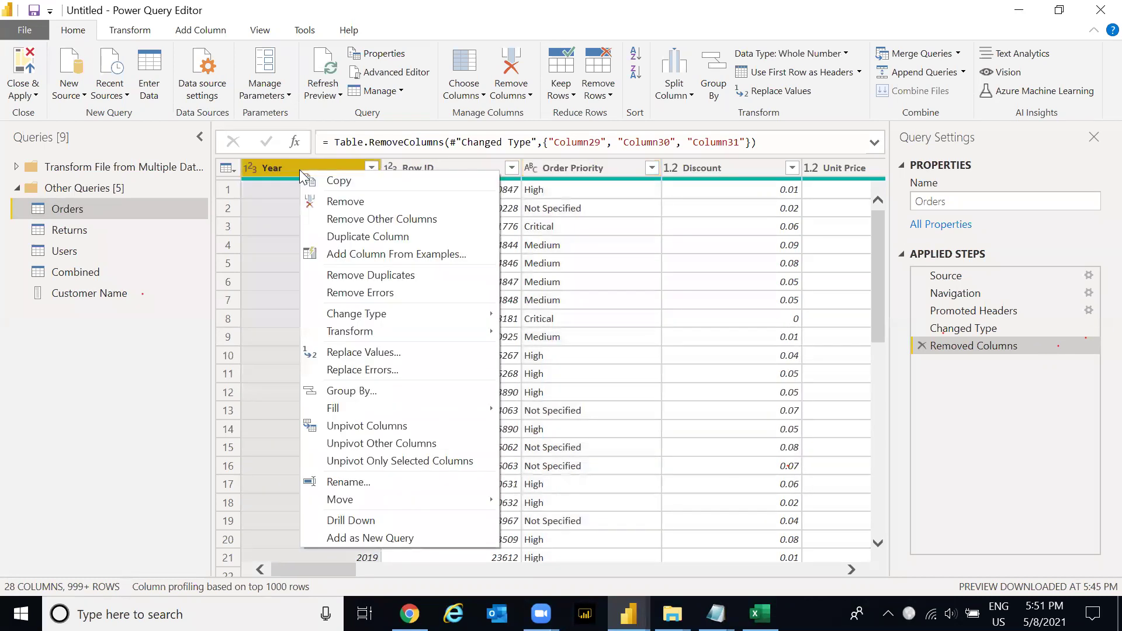
mouse_move(415, 329)
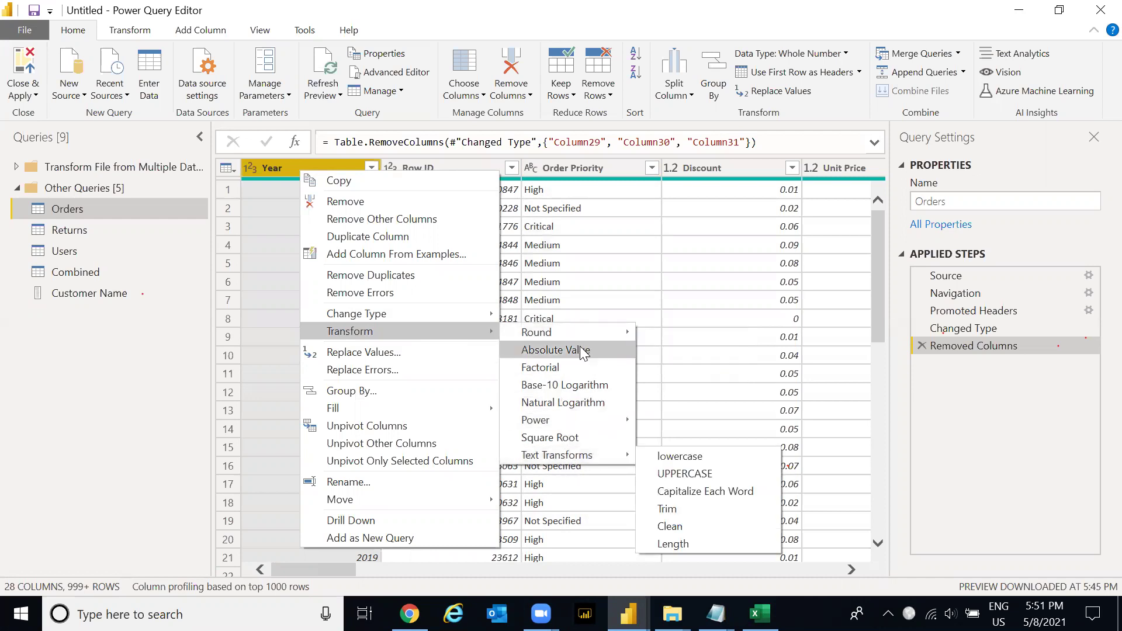
key("Escape")
key("Escape")
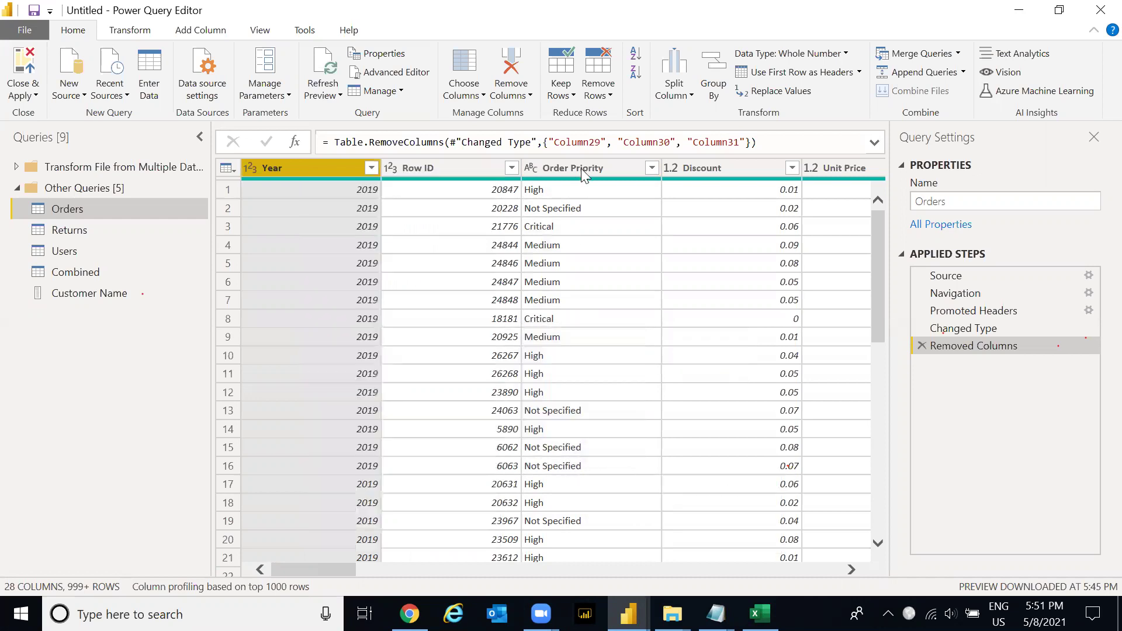
- Review the Order Priority column's text transformations and check its filter list for repeated values
left_click(584, 165)
right_click(583, 165)
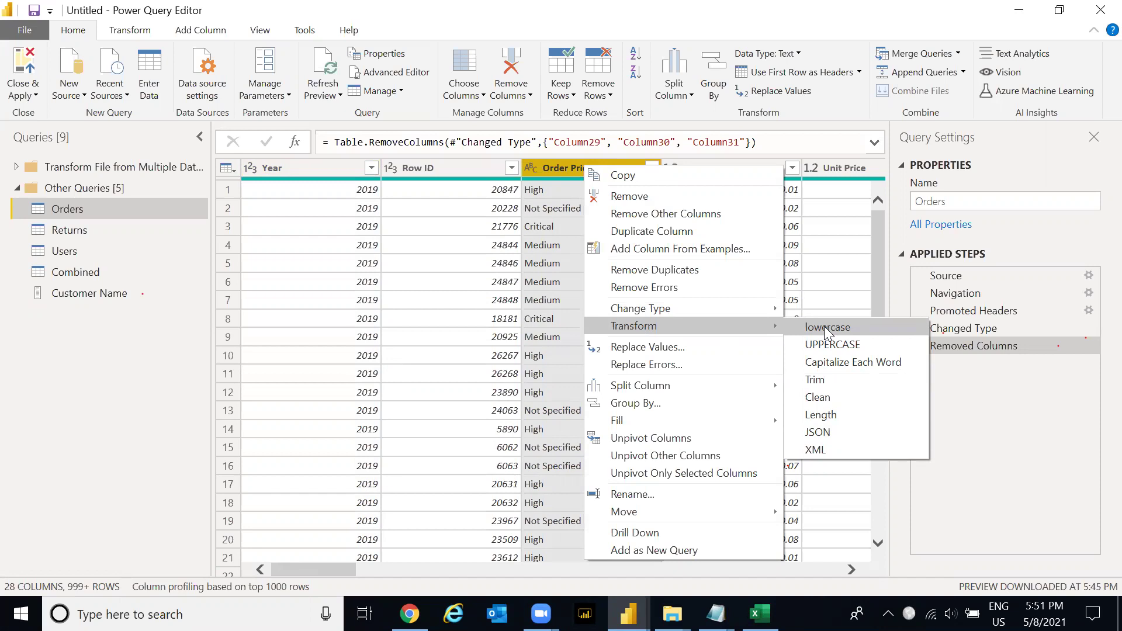
left_click(567, 186)
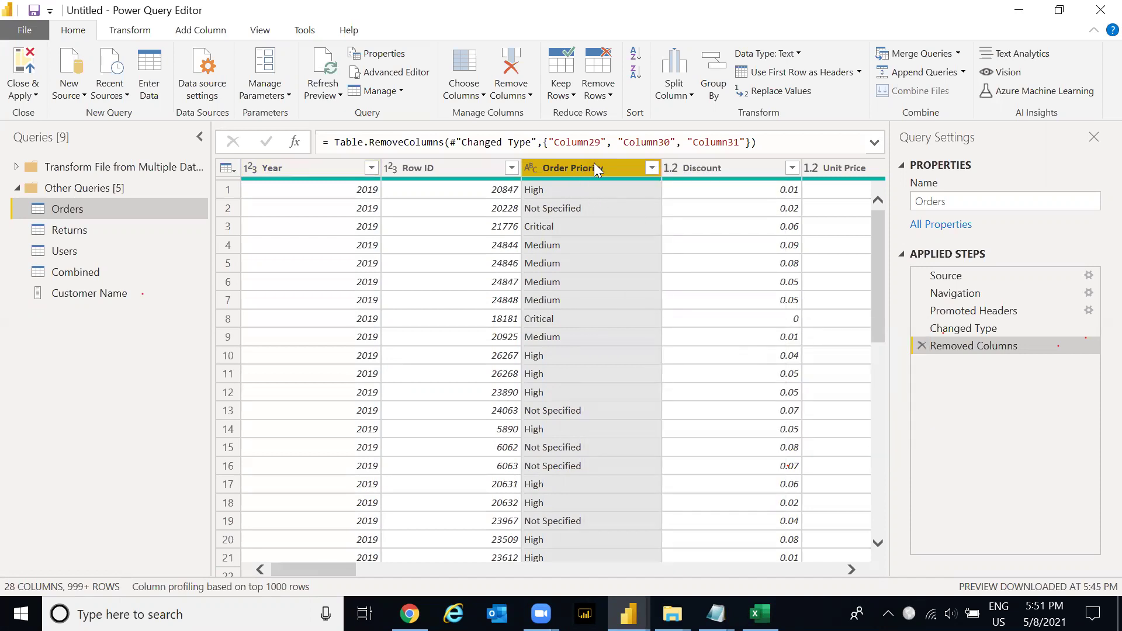
left_click(652, 168)
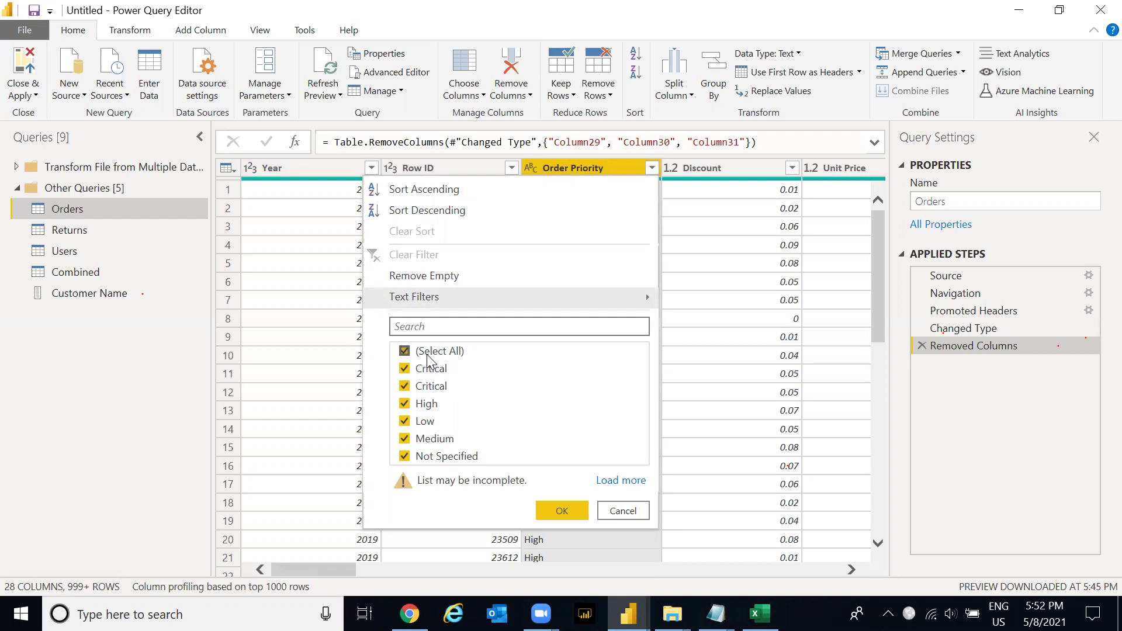
left_click(608, 169)
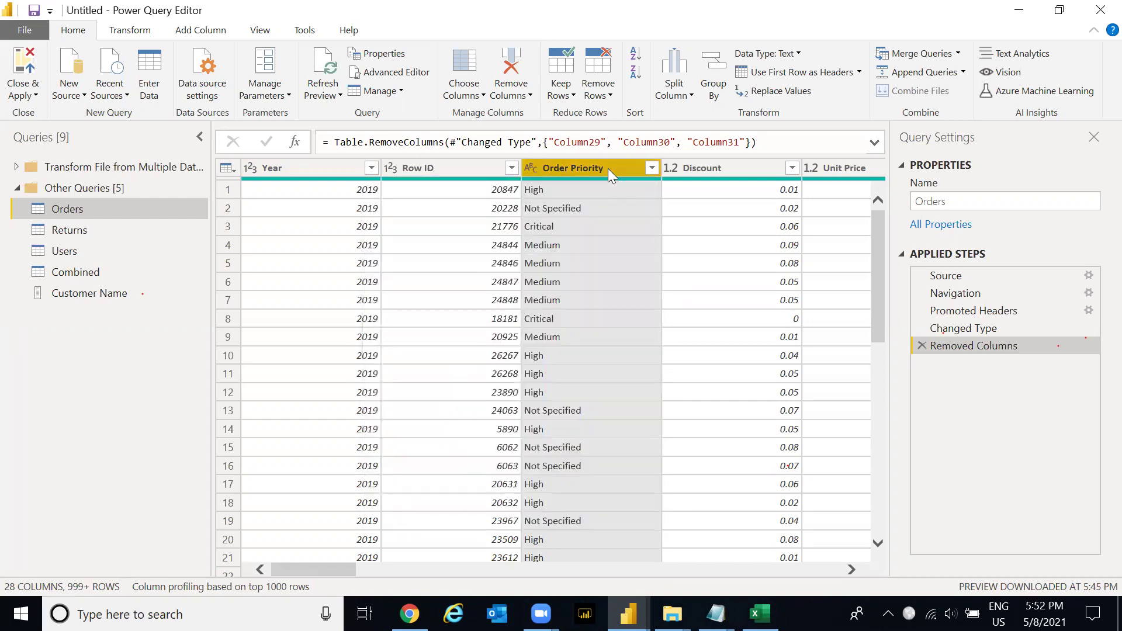
- Trim the text in the Order Priority column of Orders and check the column's filter values
right_click(608, 168)
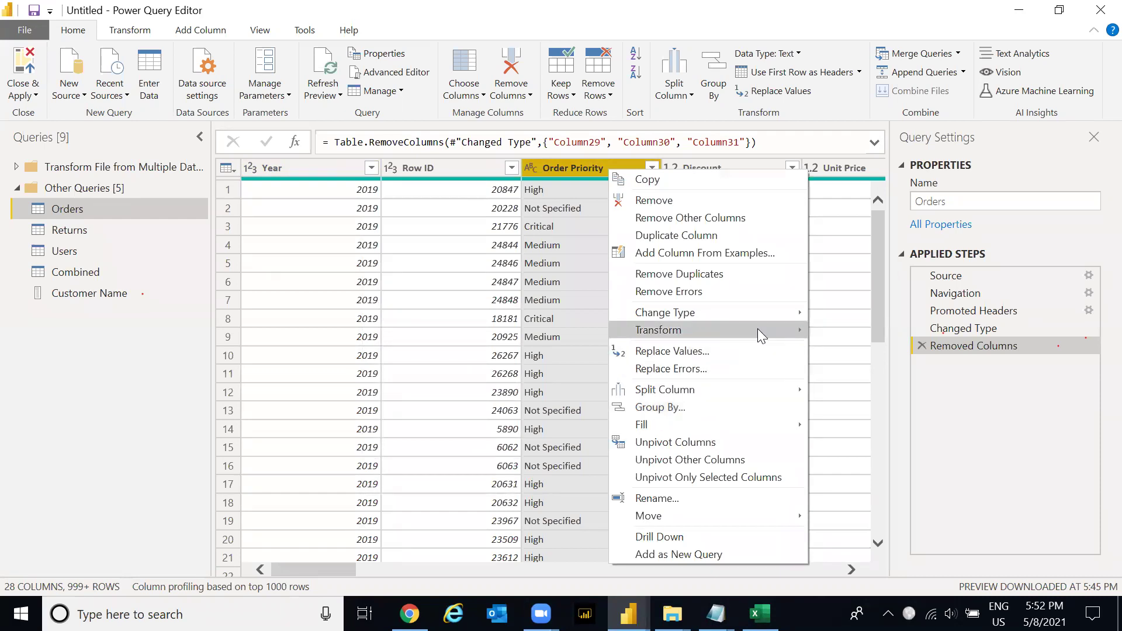
mouse_move(757, 329)
left_click(858, 386)
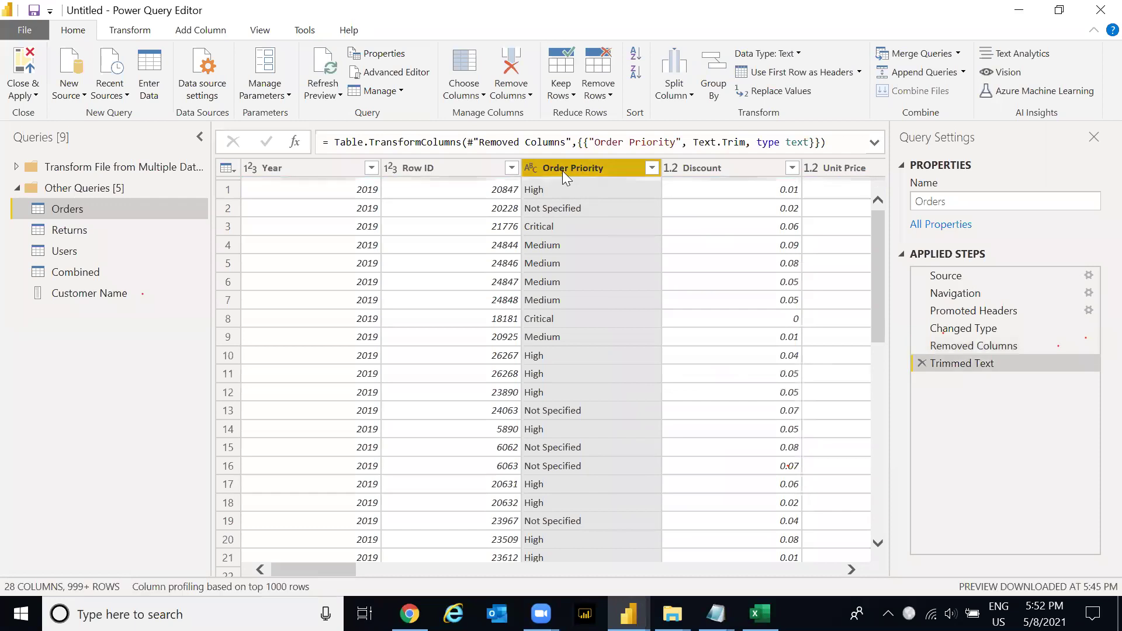
left_click(652, 168)
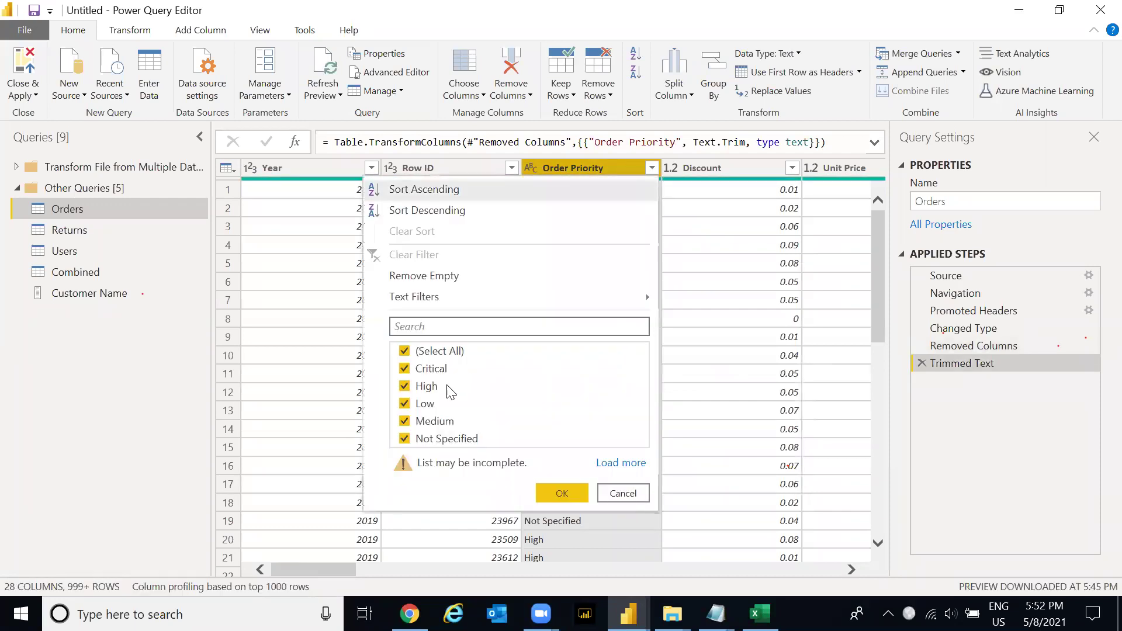
left_click(456, 388)
left_click(467, 386)
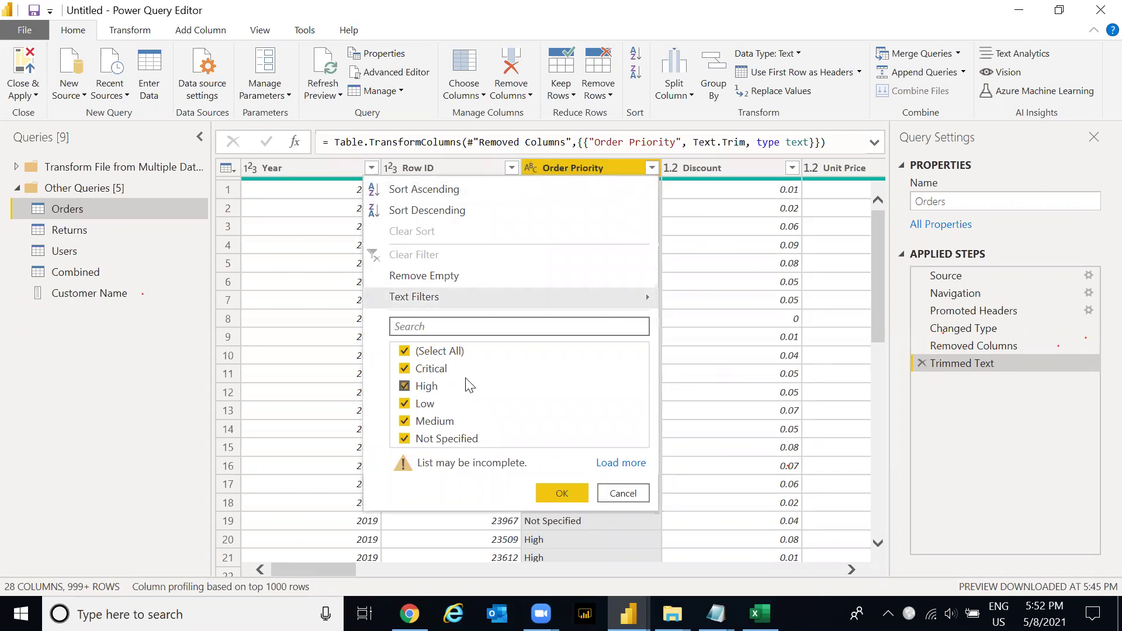
key("Escape")
- Look at the Replace Values command for Order Priority and inspect the rows of Column27 and Column28
right_click(546, 169)
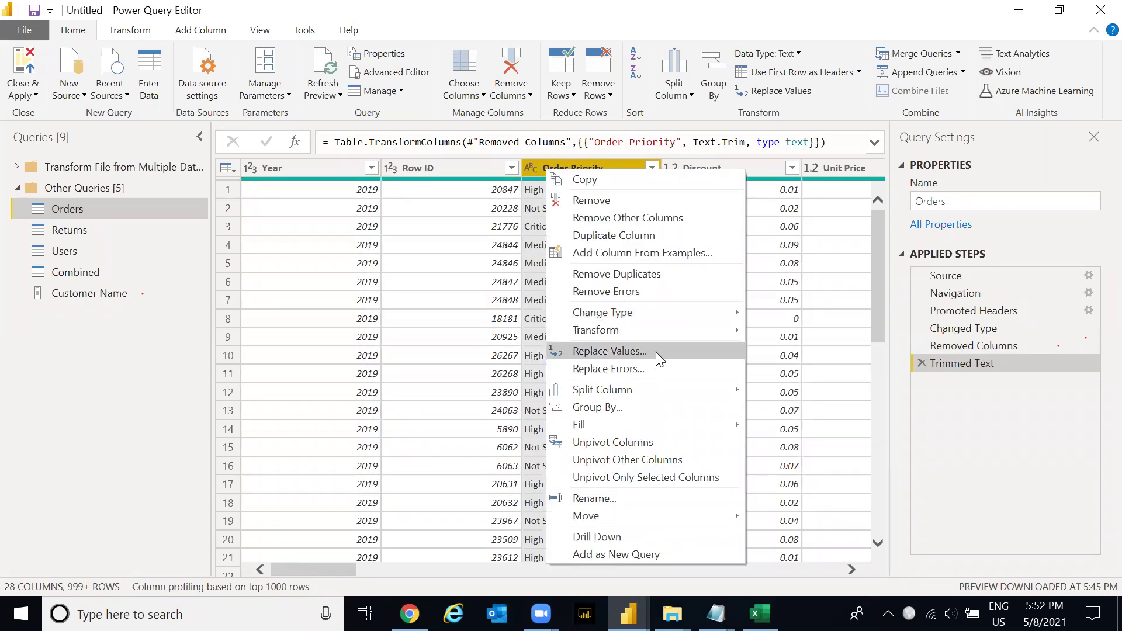
key("Escape")
left_click_drag(323, 573, 913, 545)
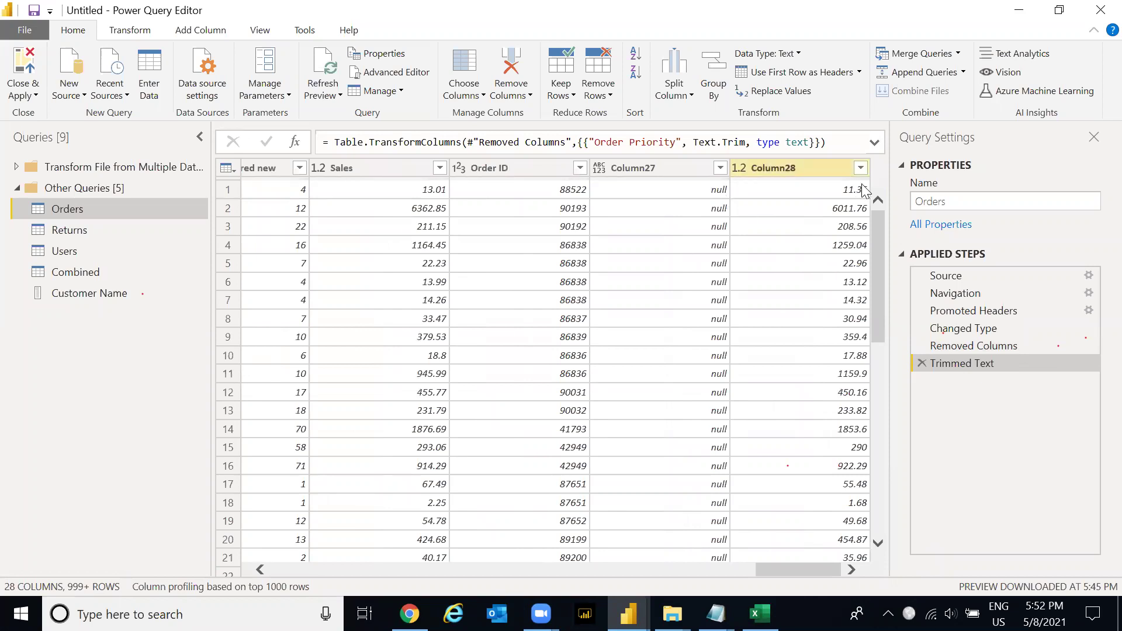
left_click_drag(878, 222, 889, 438)
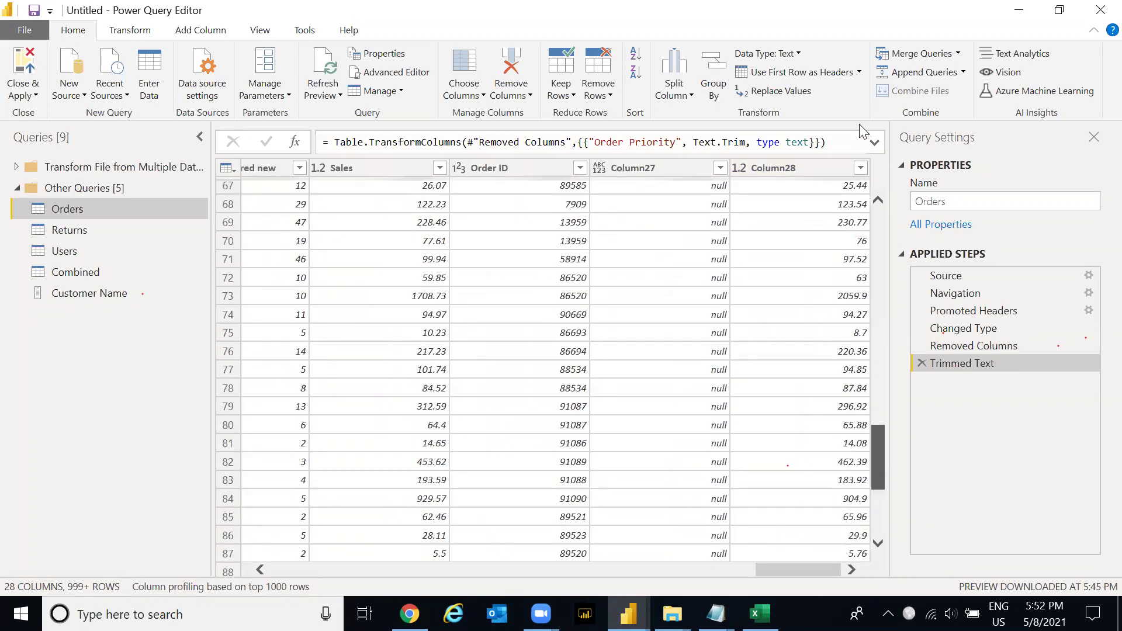
left_click(656, 168)
left_click_drag(880, 221, 888, 456)
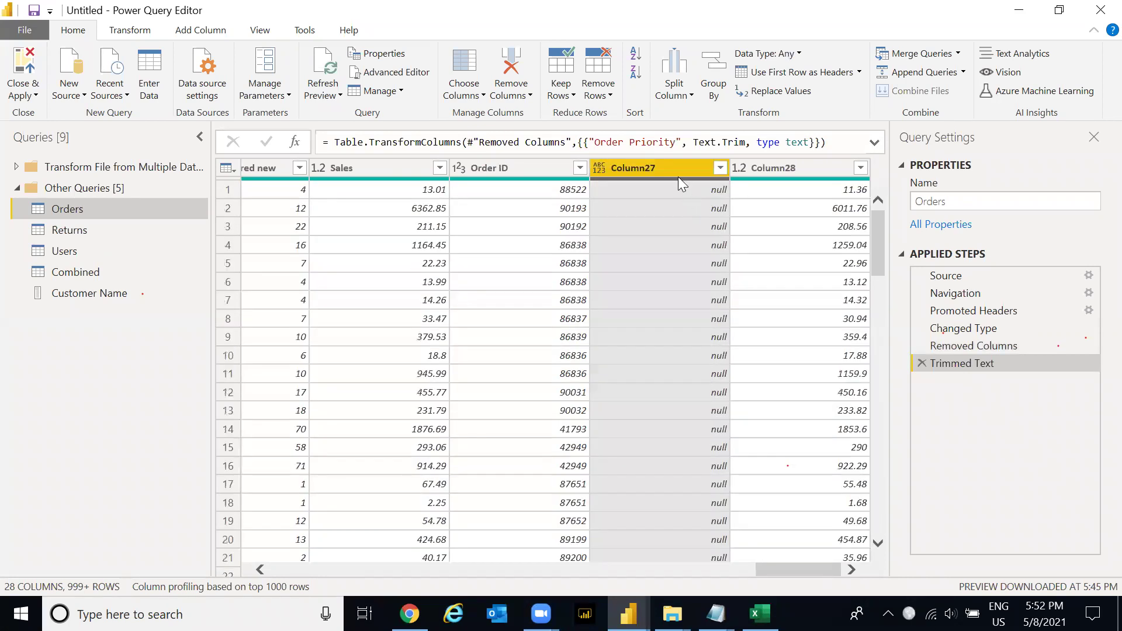
- Remove the empty Column27 from the Orders query
right_click(657, 169)
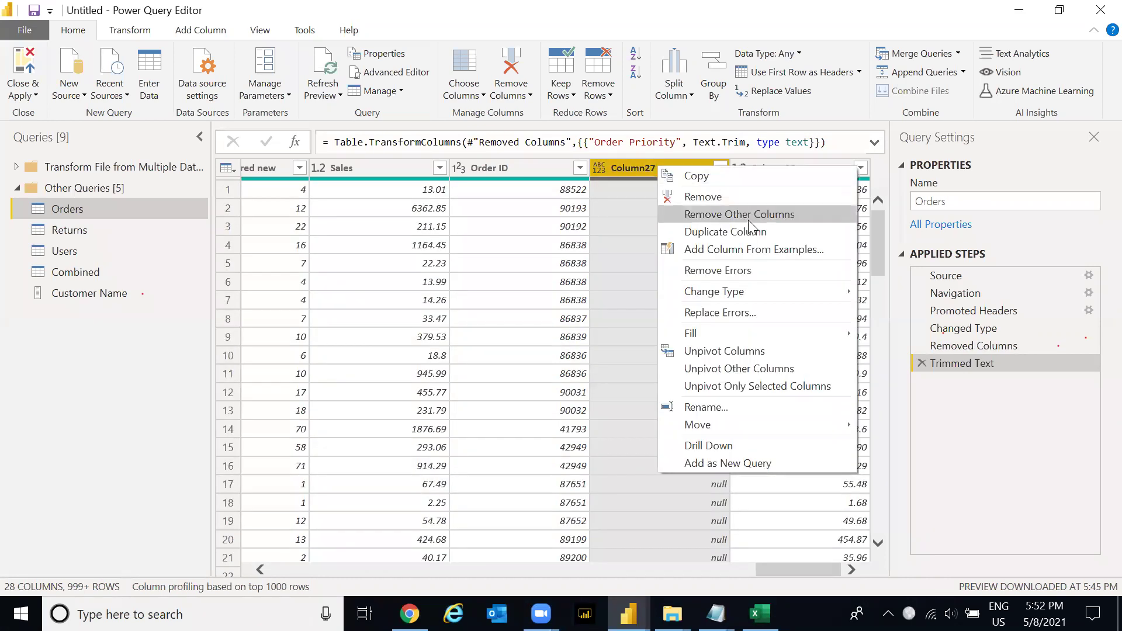
left_click(748, 197)
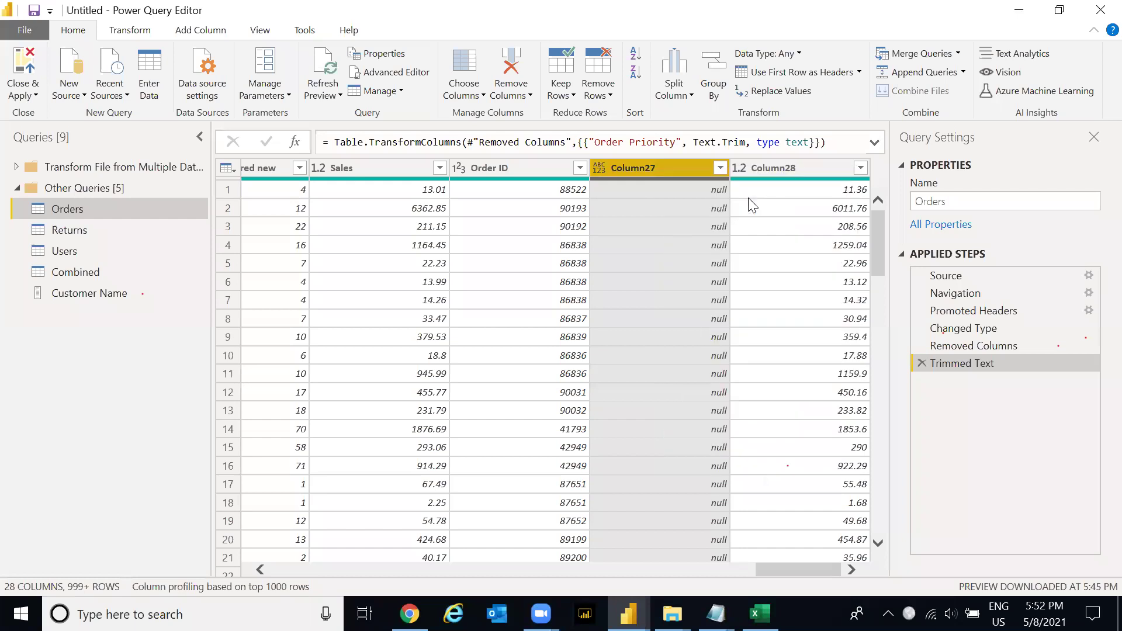
- Try to replace the value 0 with null in the Discount column of Orders
left_click_drag(808, 564, 353, 571)
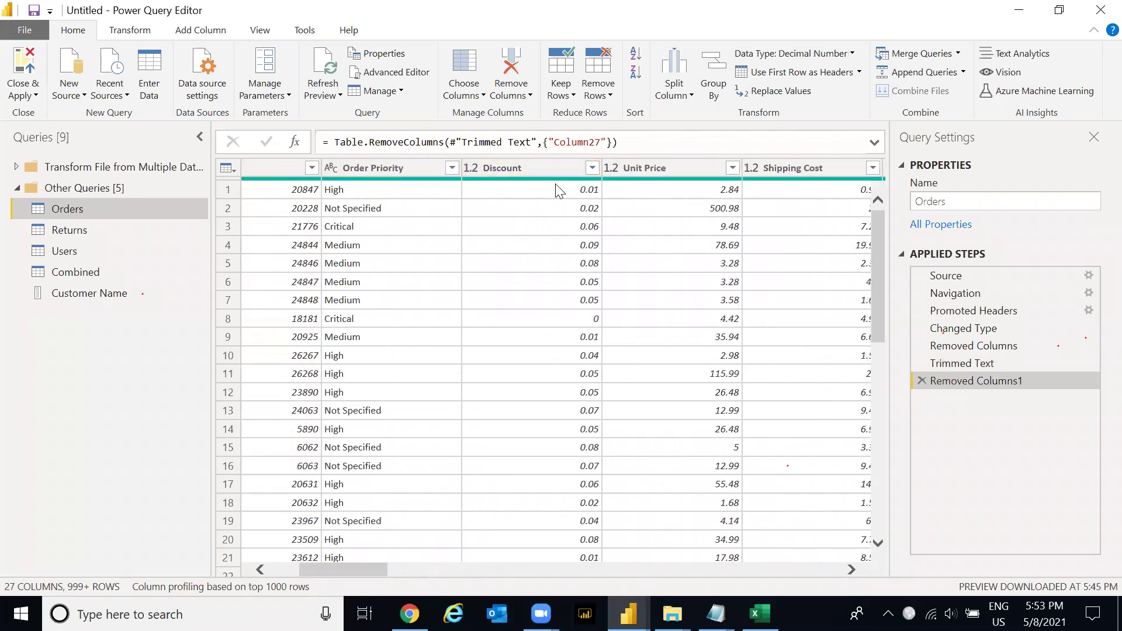
left_click(537, 169)
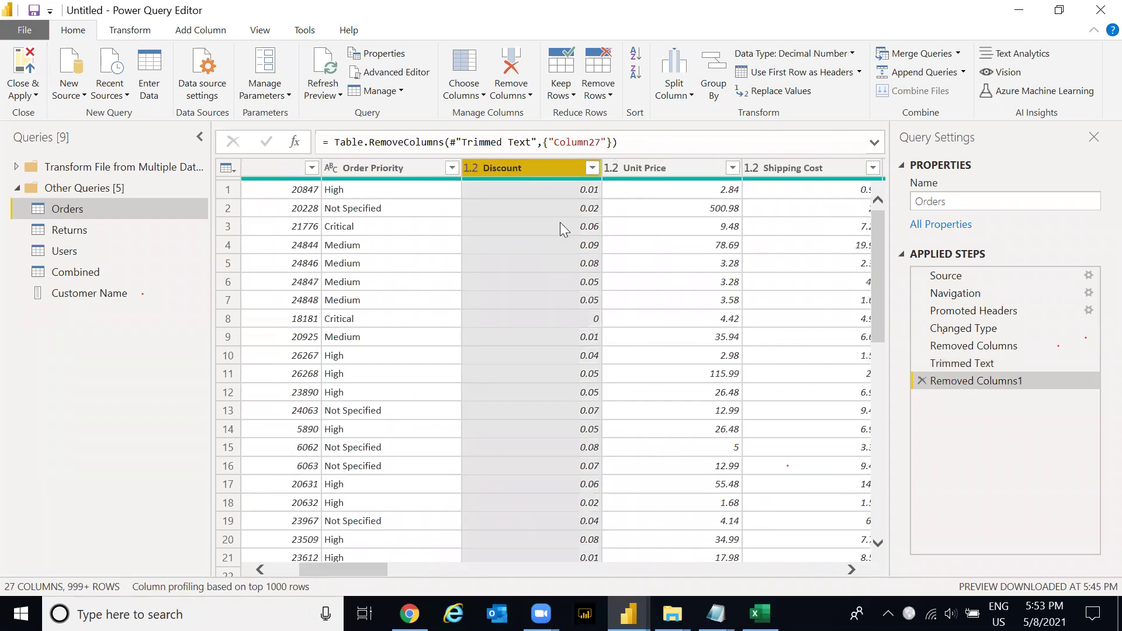
right_click(542, 170)
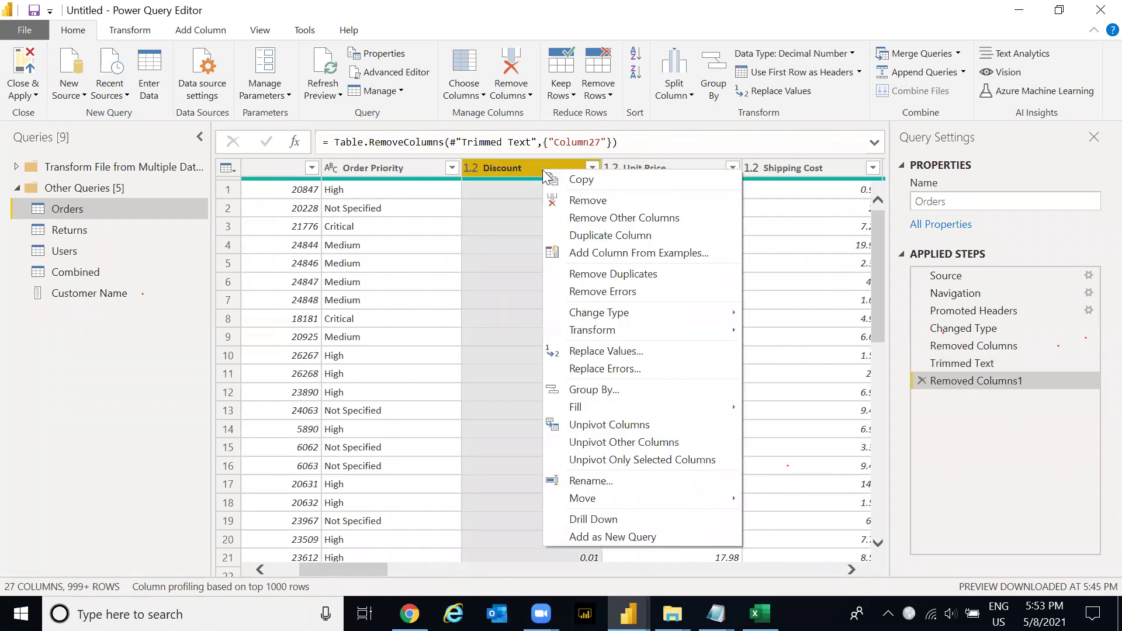
left_click(608, 351)
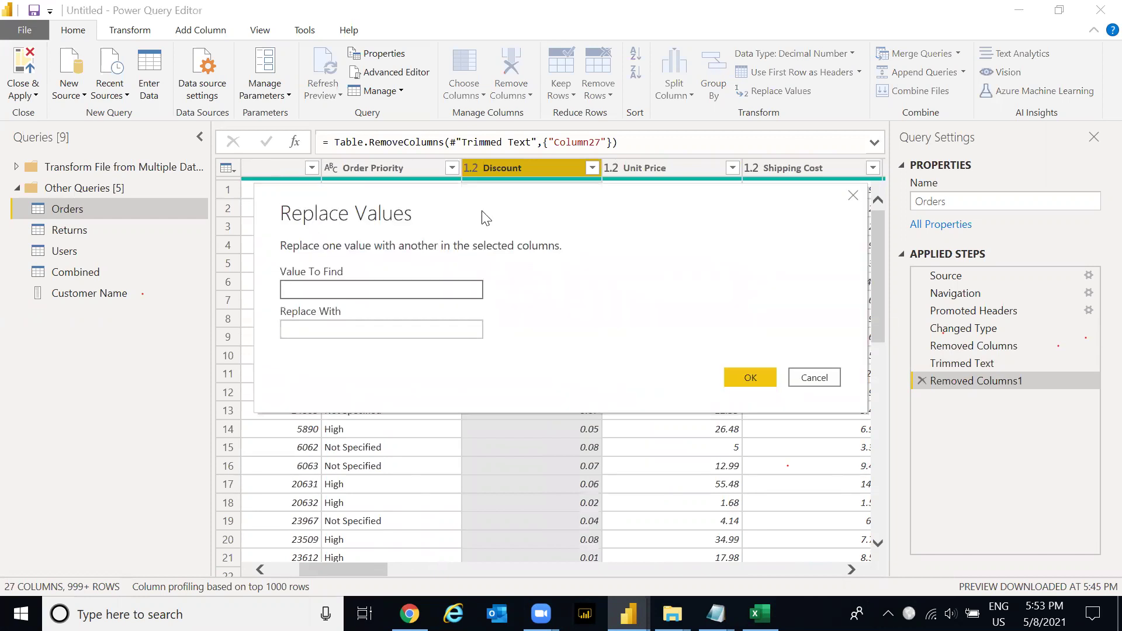
left_click_drag(485, 218, 543, 142)
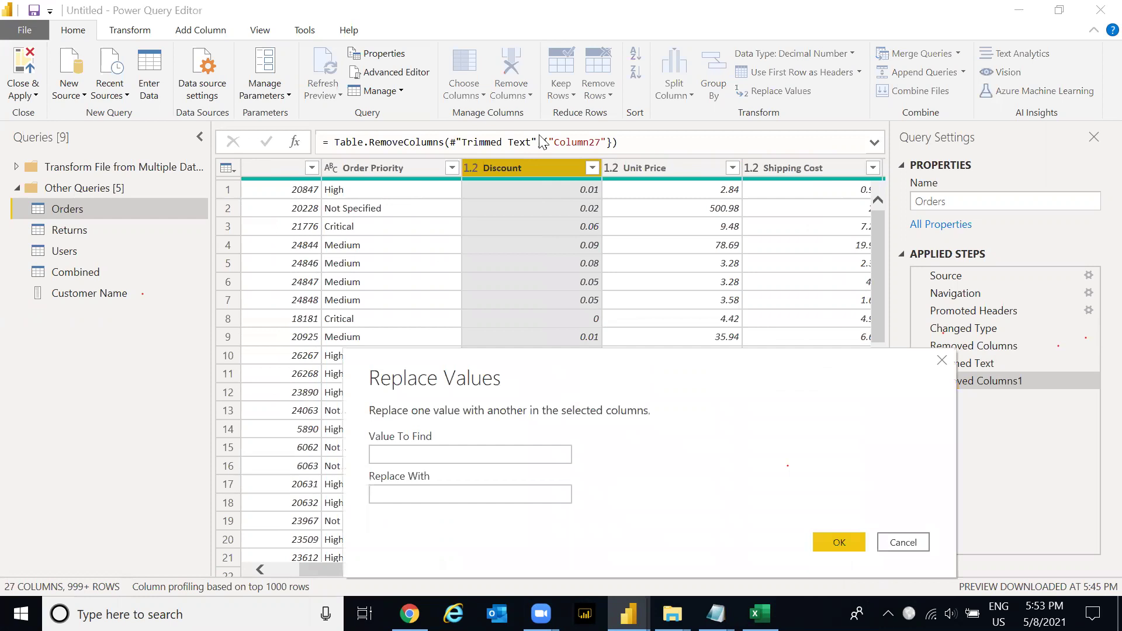
left_click(454, 220)
type("0")
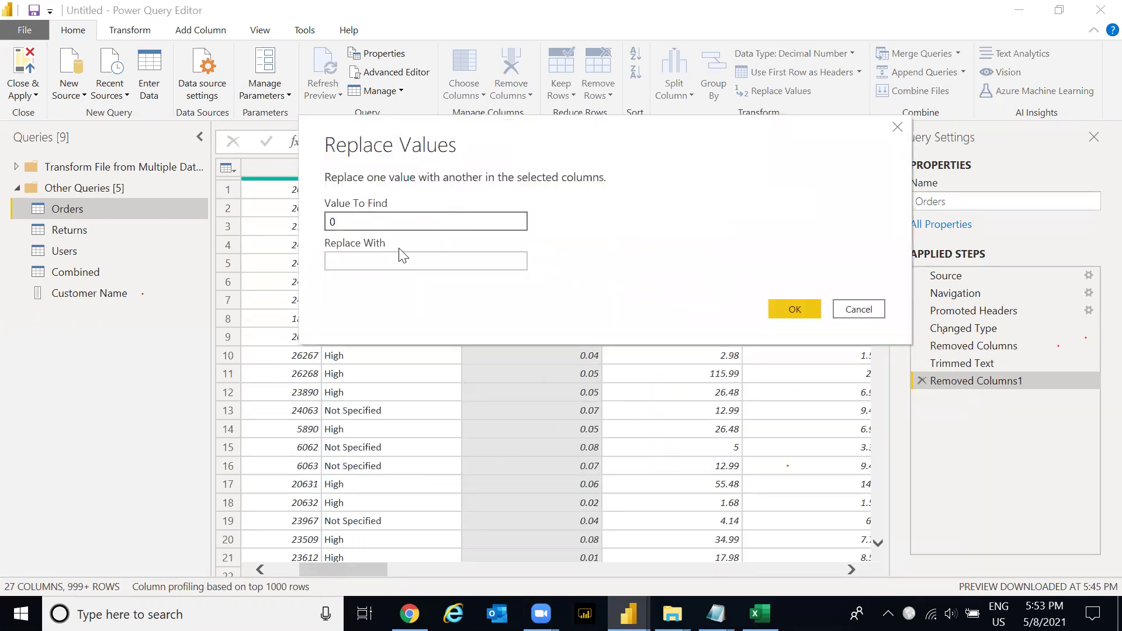
left_click(794, 309)
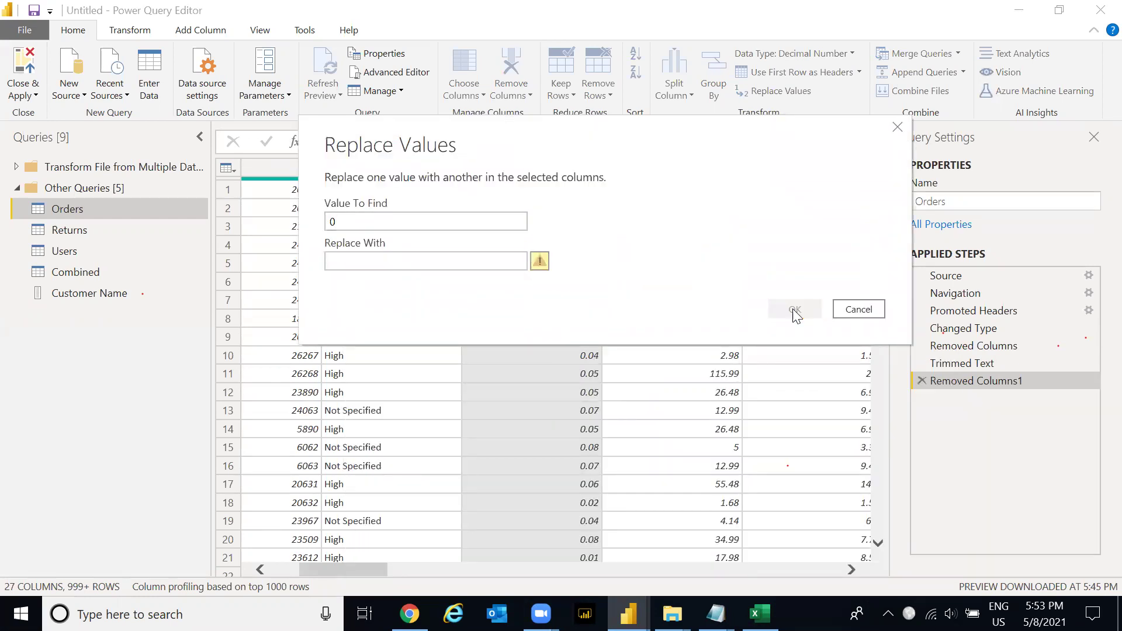
left_click(432, 261)
type("null")
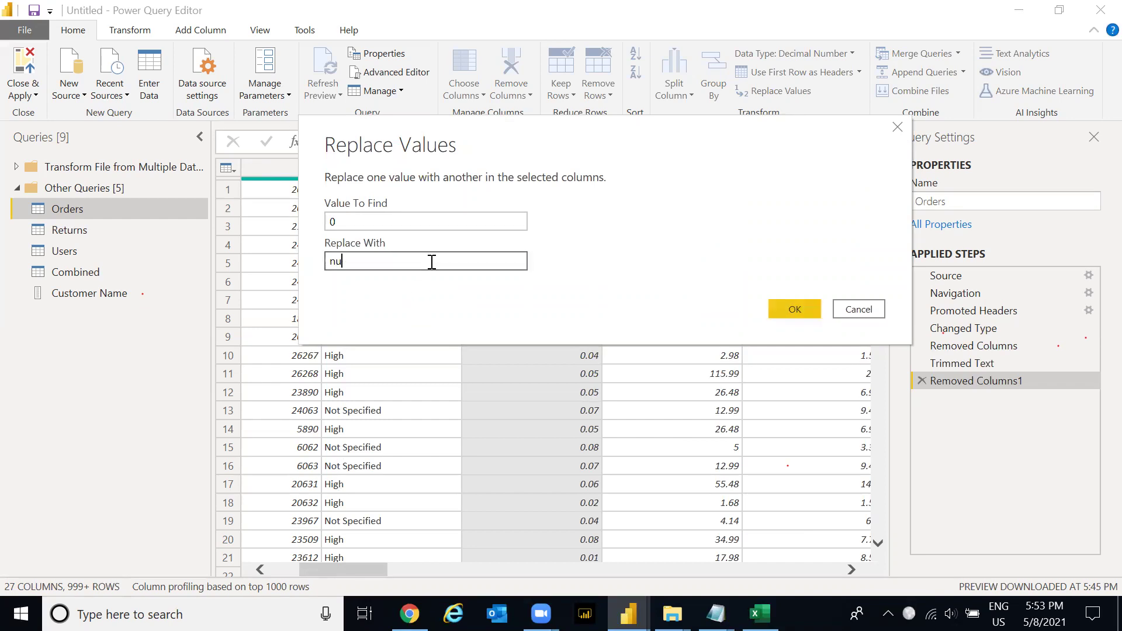
- Try NA as the replacement for 0 in the Discount column, and abandon the value replacement
key("BackSpace")
key("BackSpace")
key("BackSpace")
key("BackSpace")
type("NA")
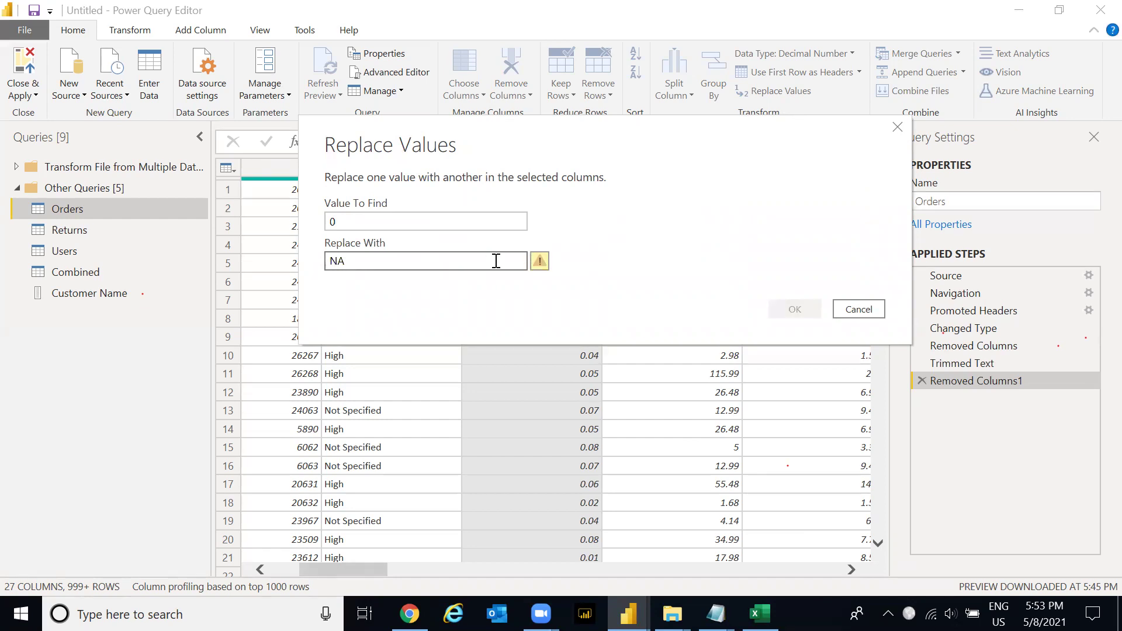
left_click_drag(471, 261, 326, 262)
key("BackSpace")
key("Escape")
right_click(587, 316)
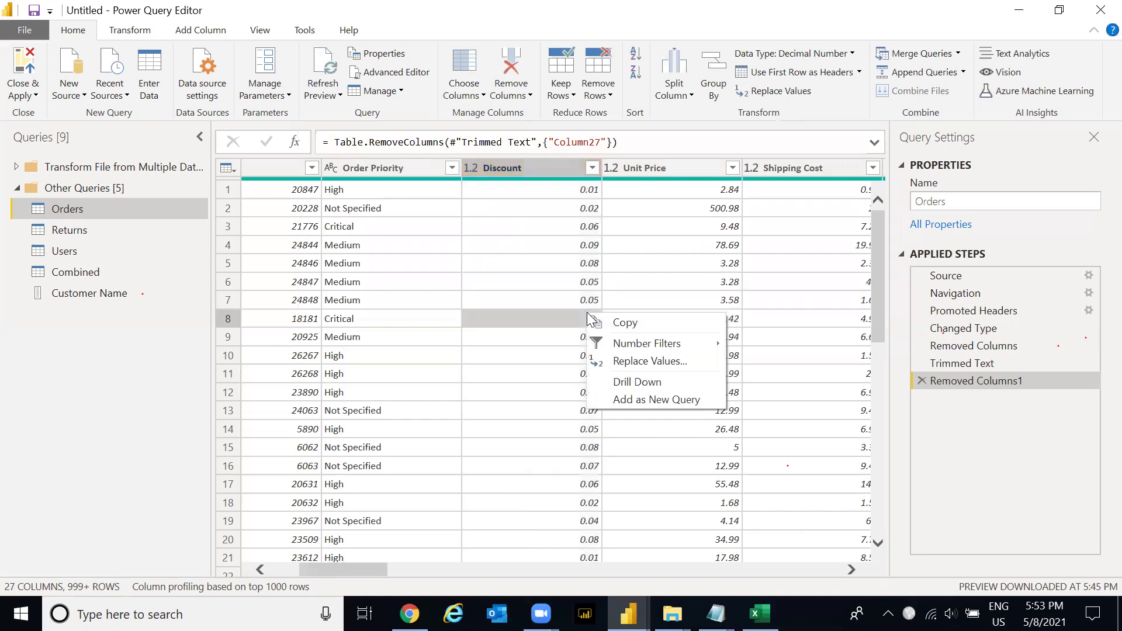
left_click(563, 173)
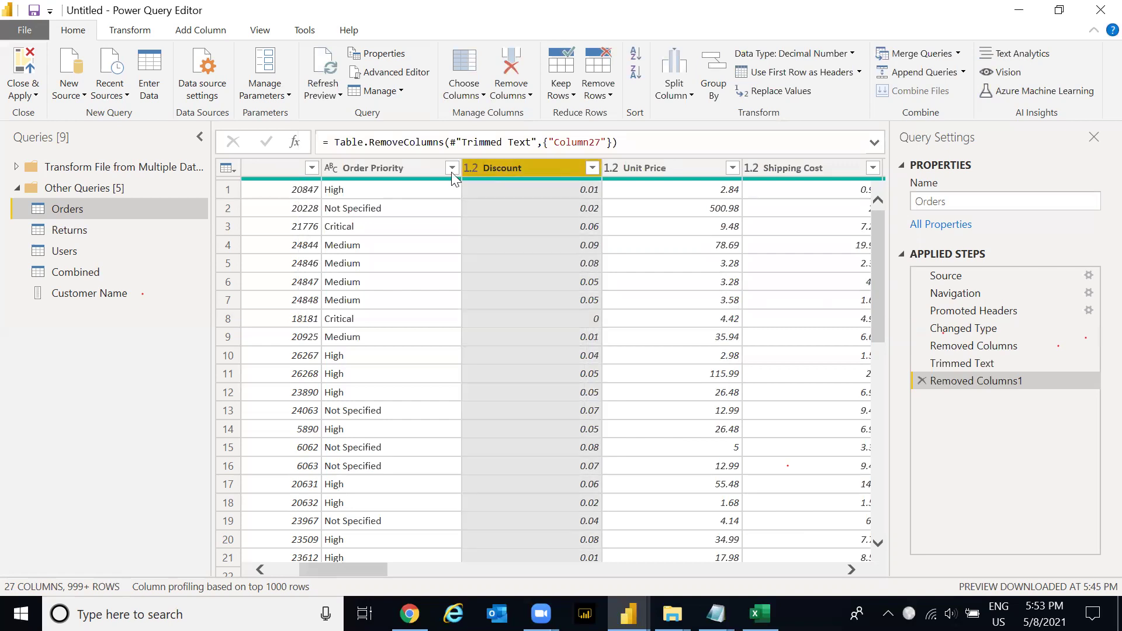
- Replace the value High with 1 in the Order Priority column of Orders
right_click(421, 172)
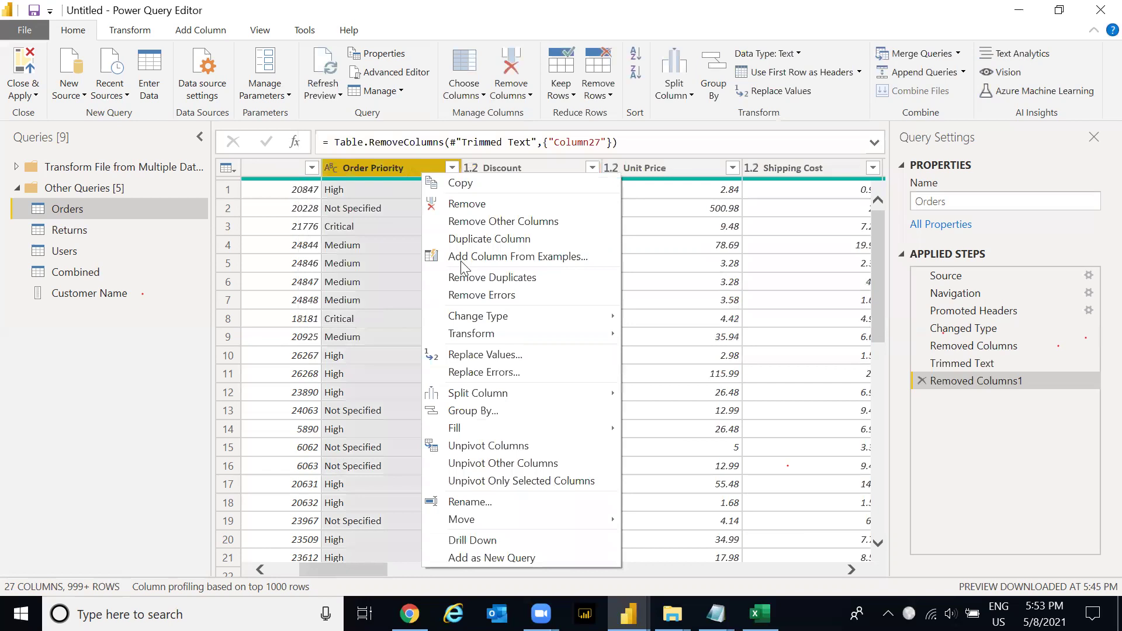
left_click(491, 356)
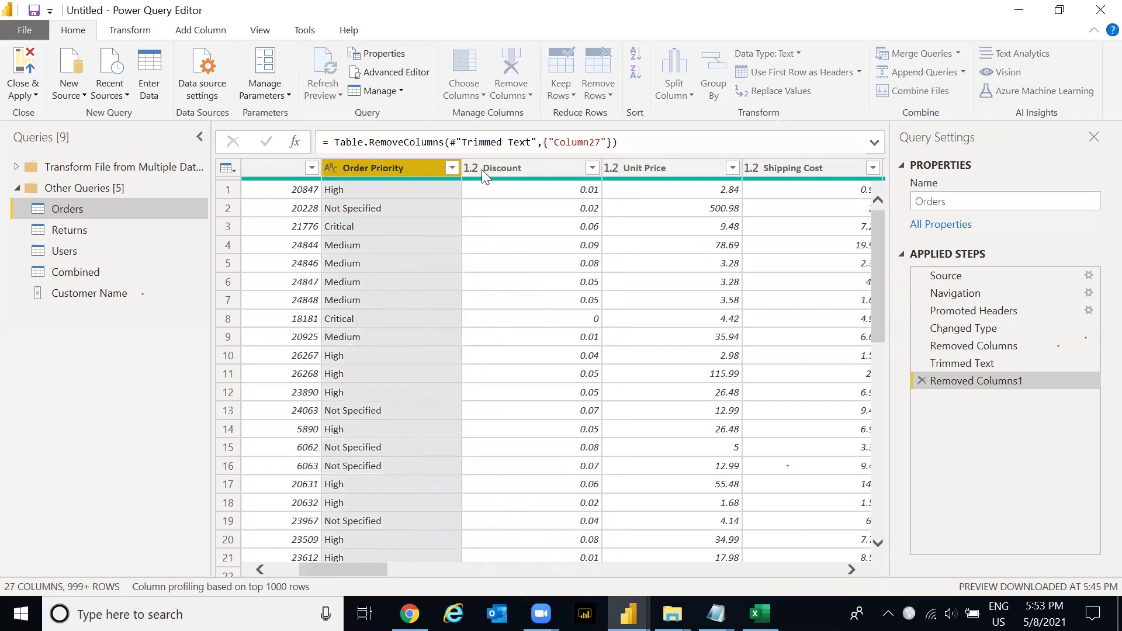
left_click_drag(466, 186, 741, 143)
left_click(658, 230)
type("High")
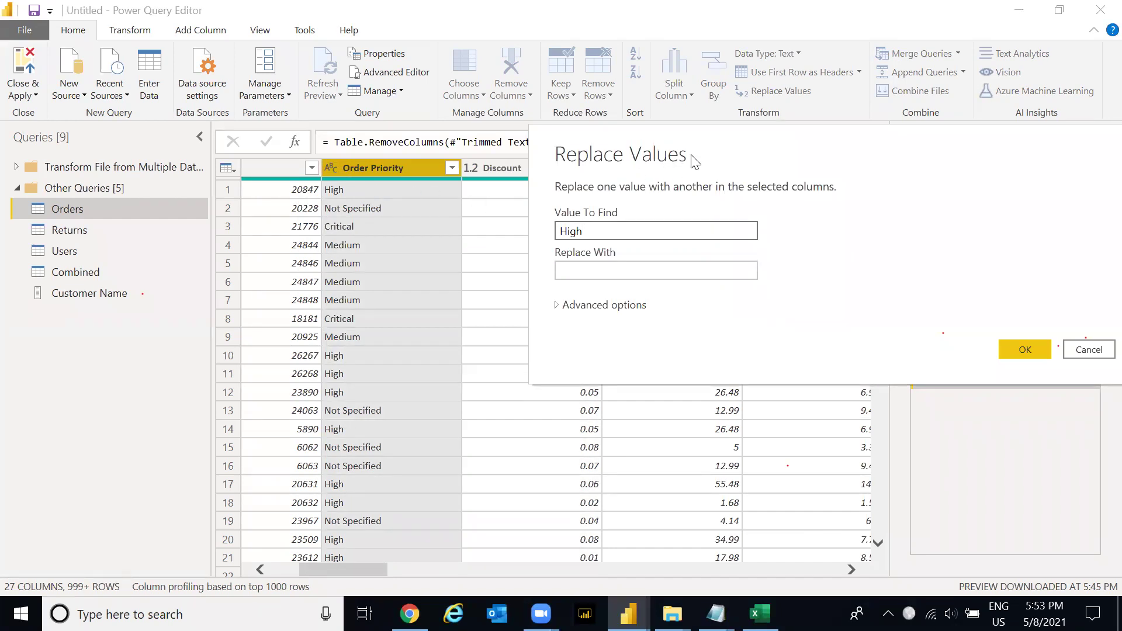
left_click_drag(695, 161, 659, 156)
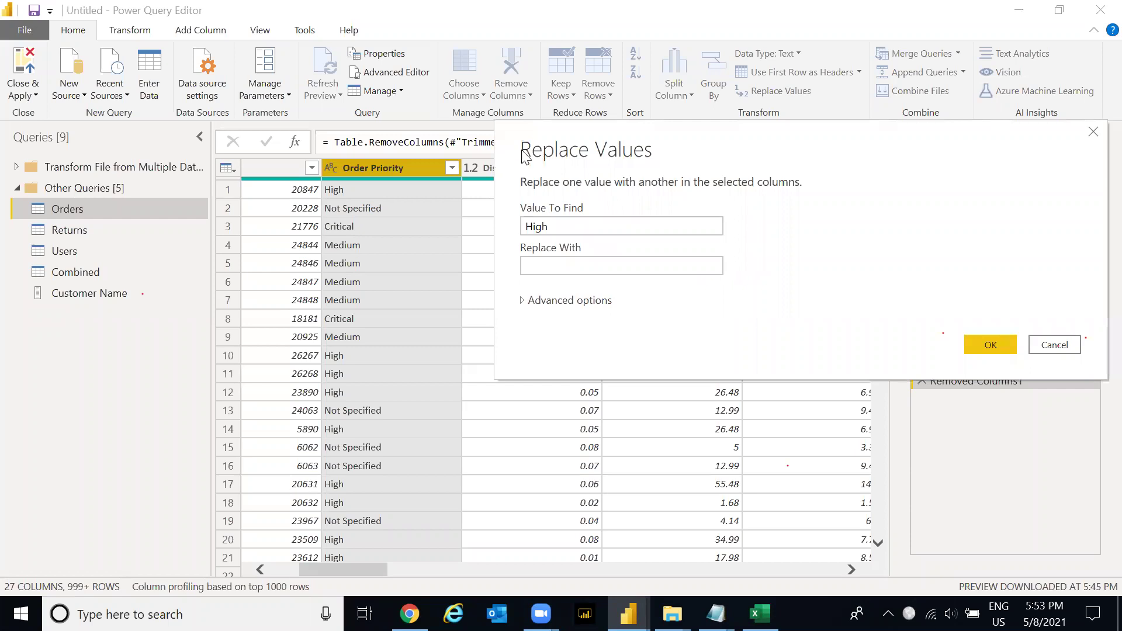
left_click(564, 259)
type("1")
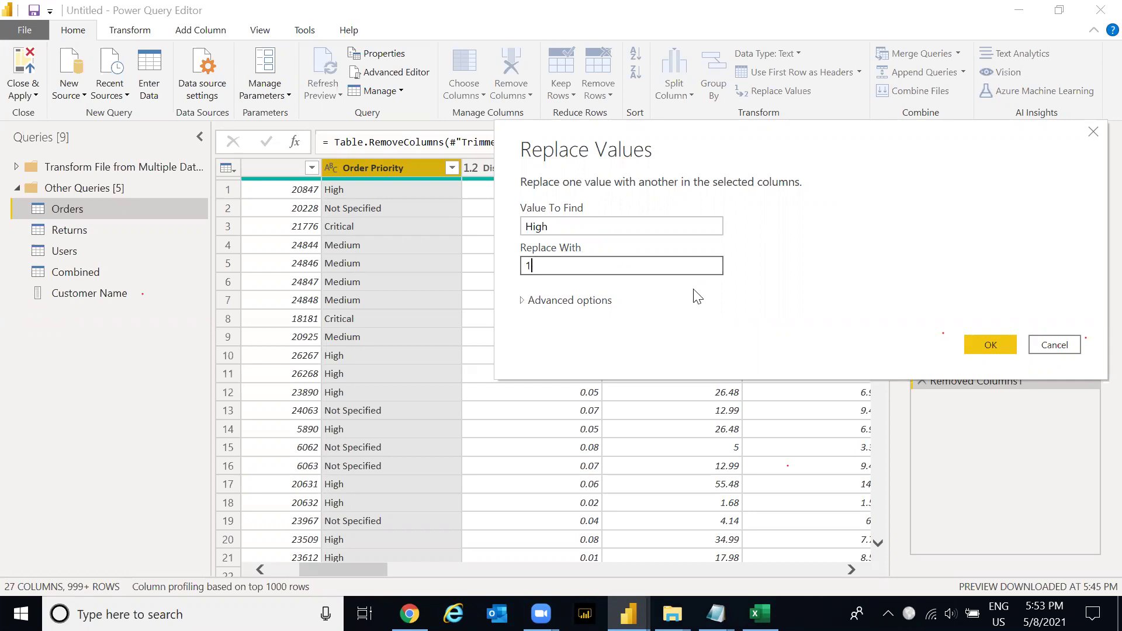
left_click(991, 345)
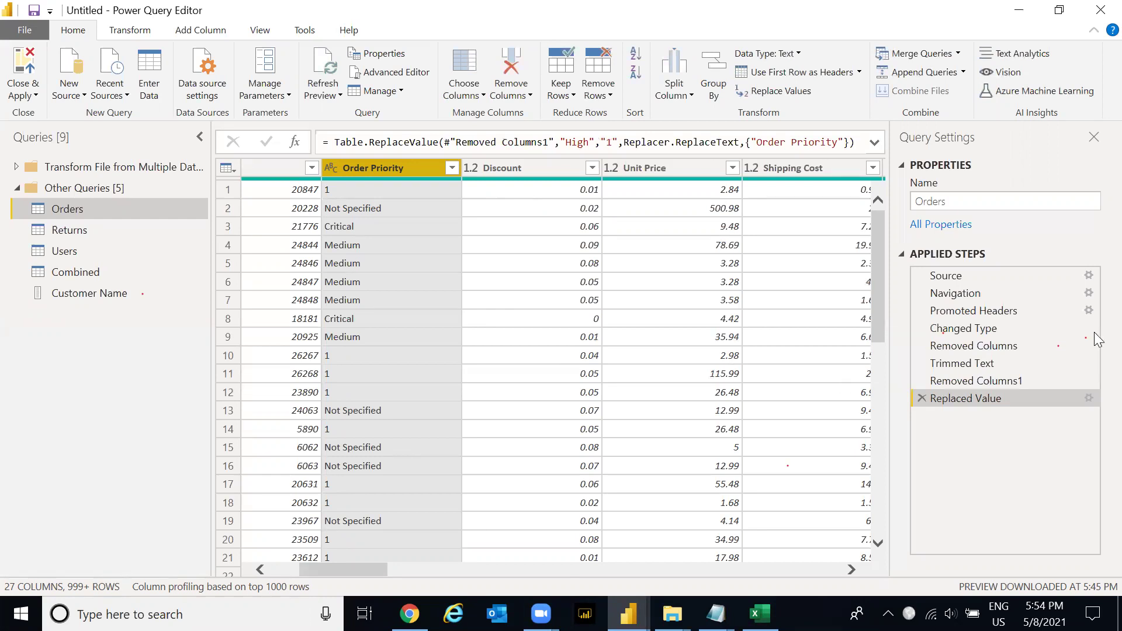
- Delete the Replaced Value step from the Orders query and look at the other operations offered for Order Priority
left_click(922, 398)
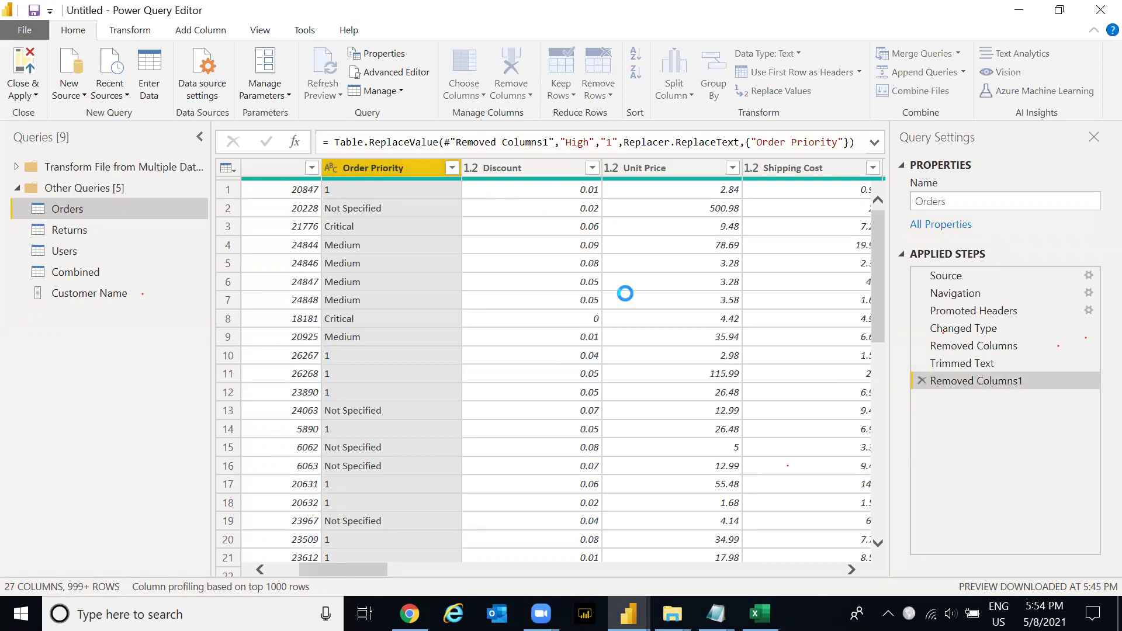
right_click(378, 168)
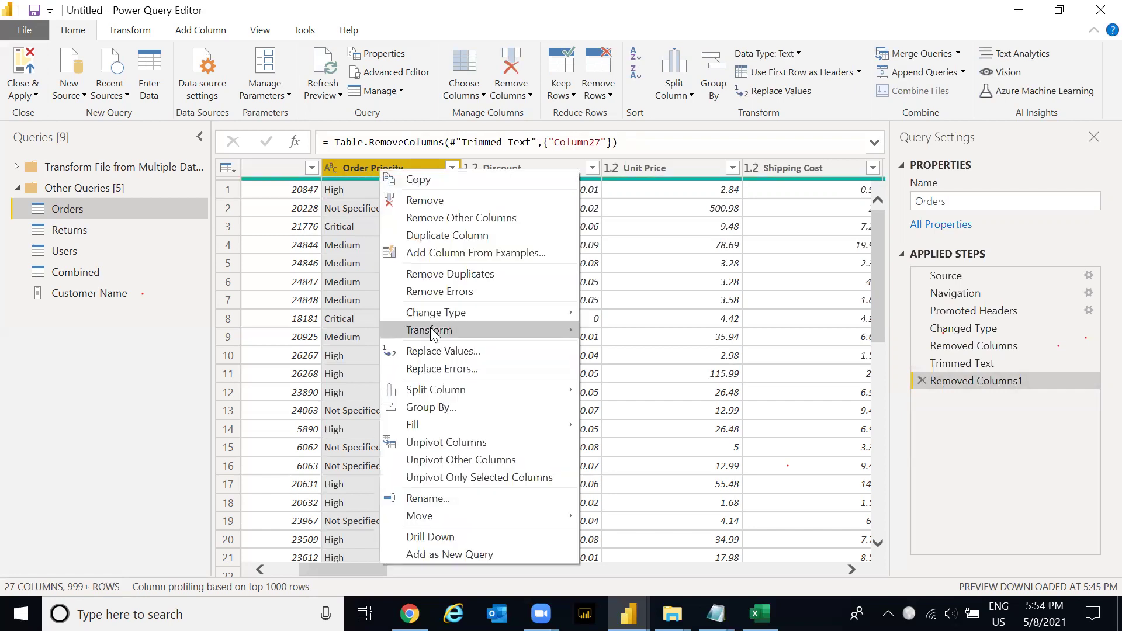
left_click(458, 402)
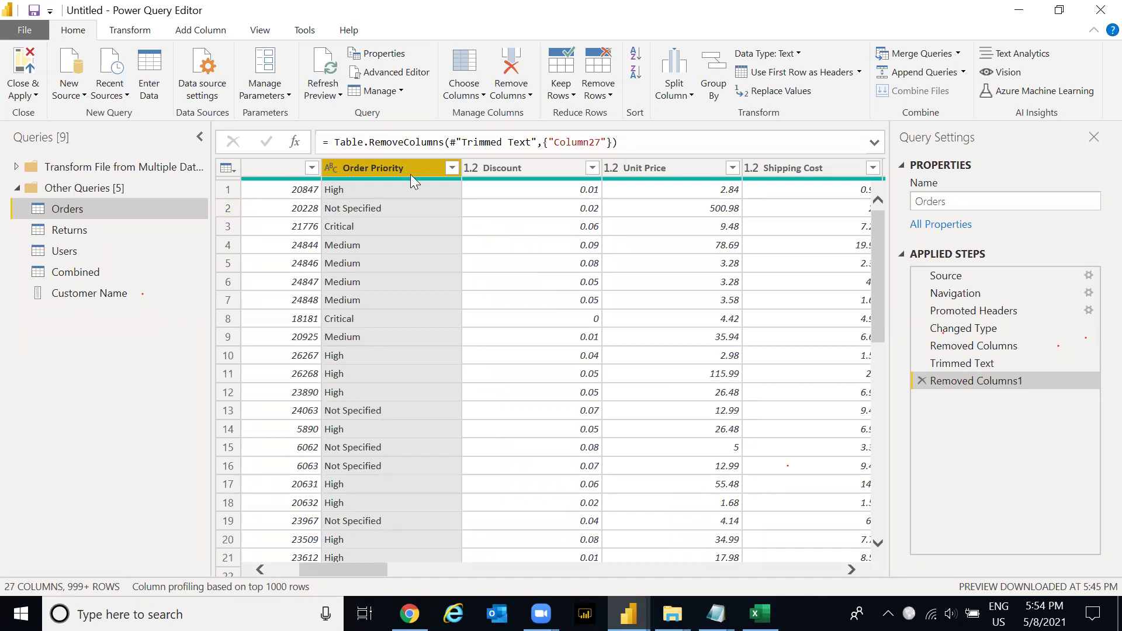
- Set up an advanced Group By on Orders using Product Category as the grouping column and Sum as the new column name
left_click(260, 570)
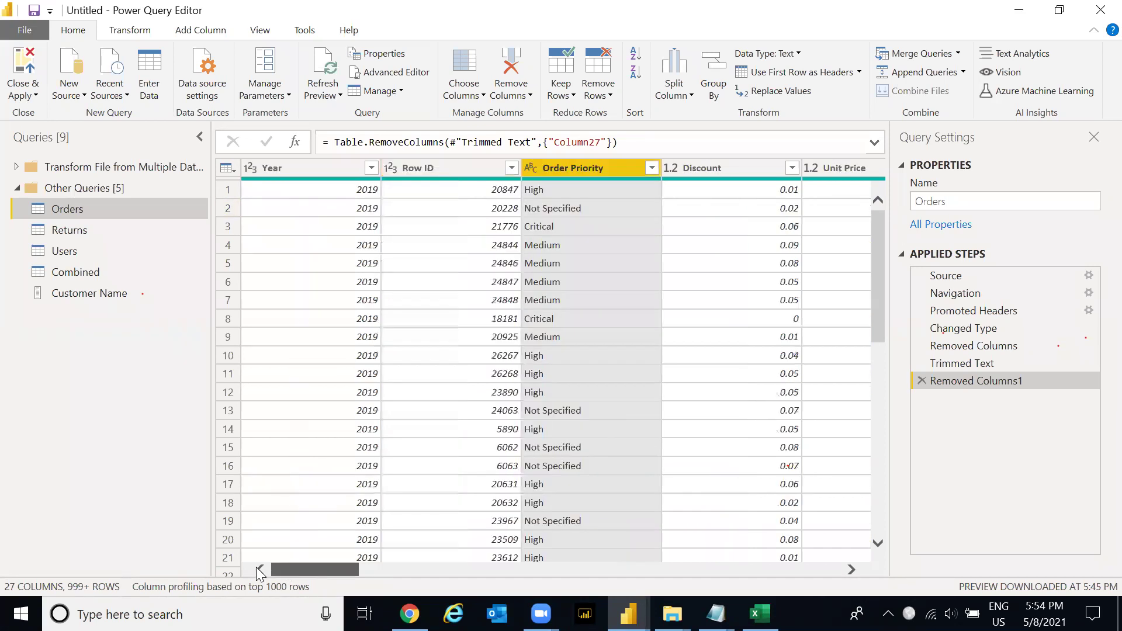
right_click(578, 173)
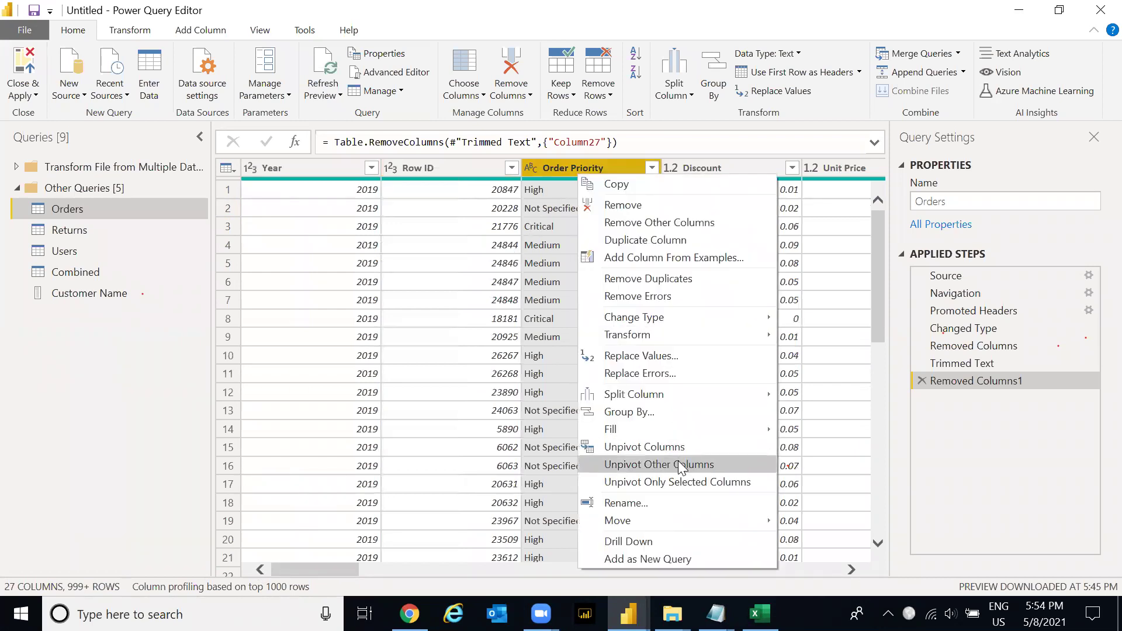
left_click(672, 413)
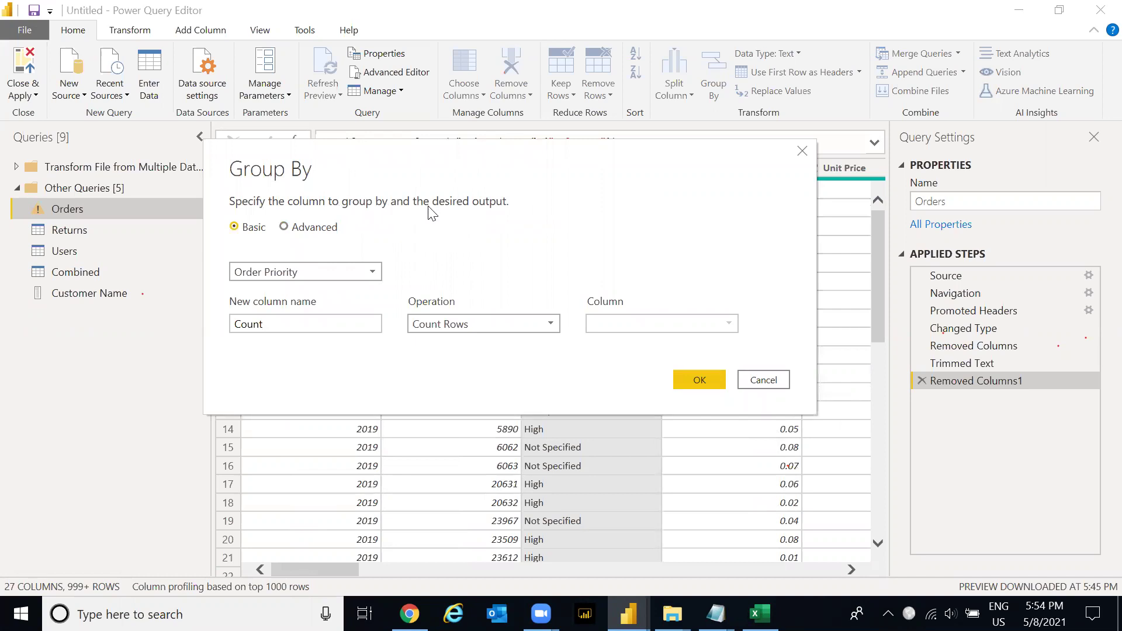
left_click(320, 212)
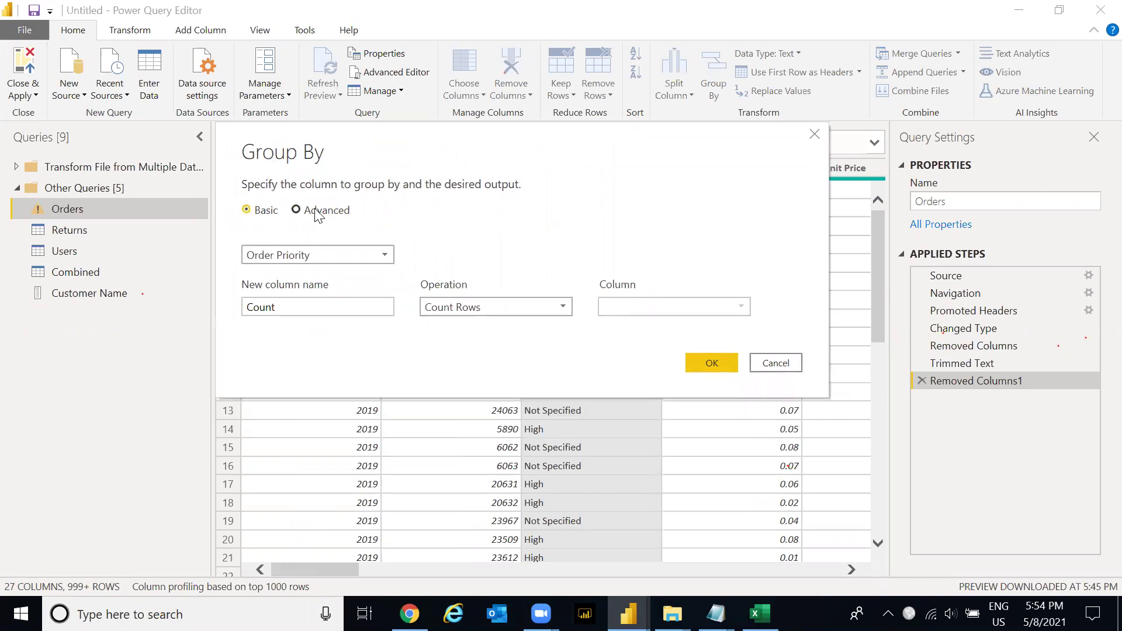
left_click(332, 256)
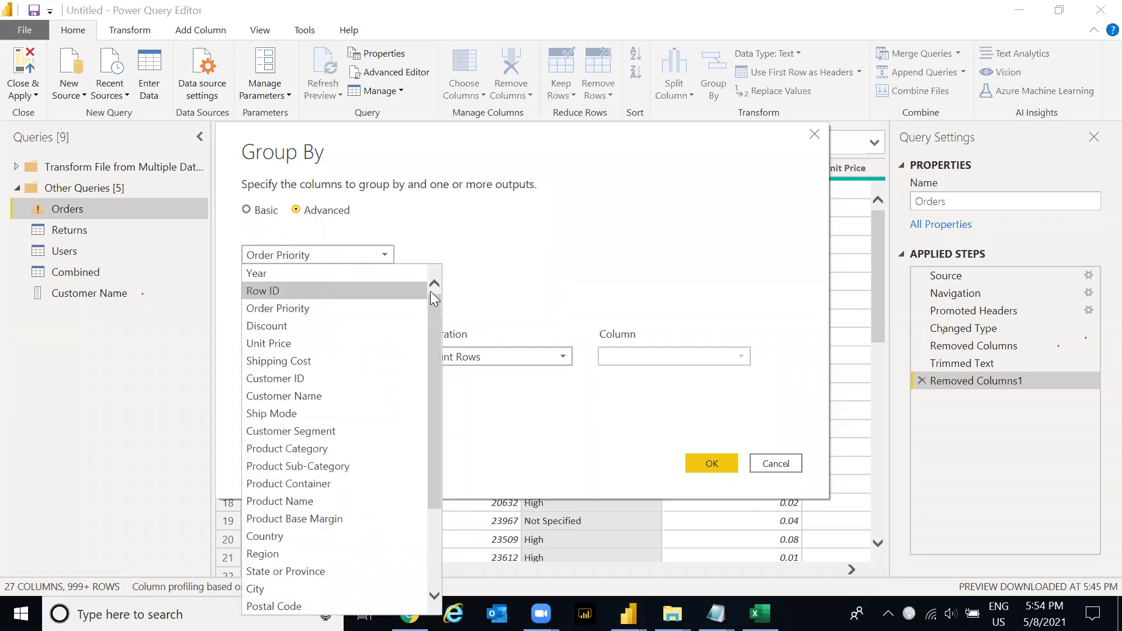
left_click_drag(434, 326, 439, 386)
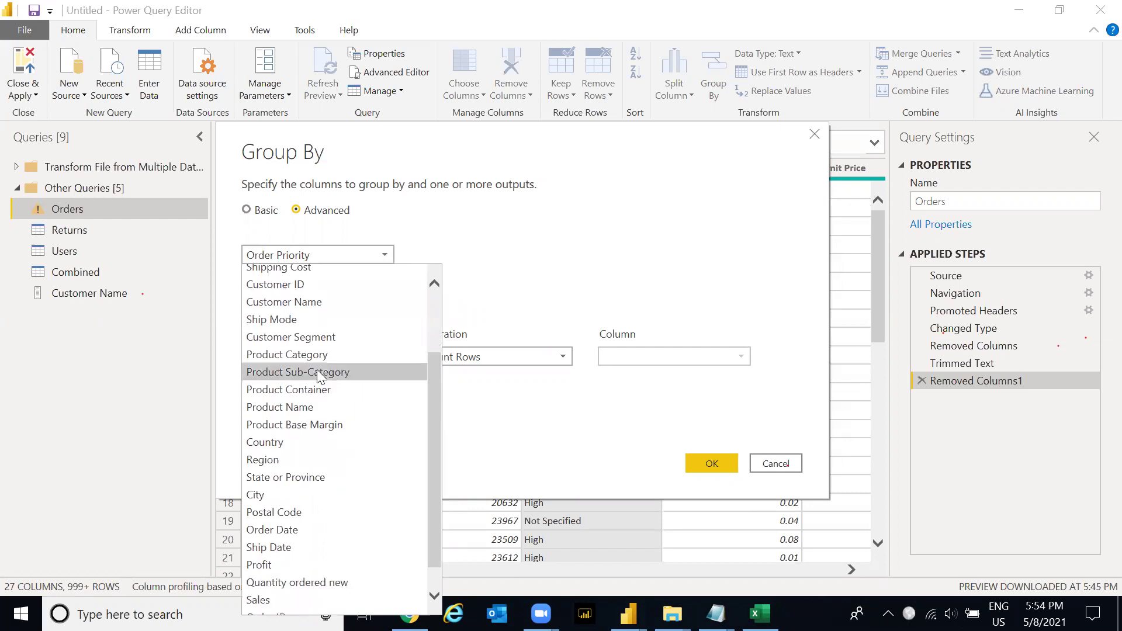
left_click(292, 354)
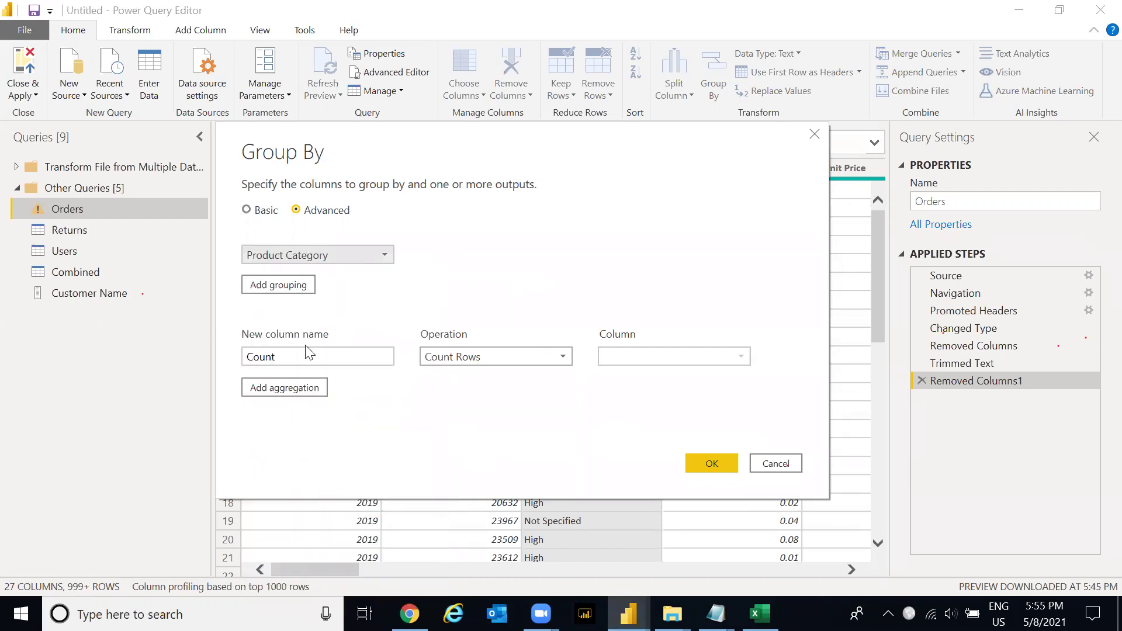
left_click_drag(275, 356, 196, 357)
type("Sum")
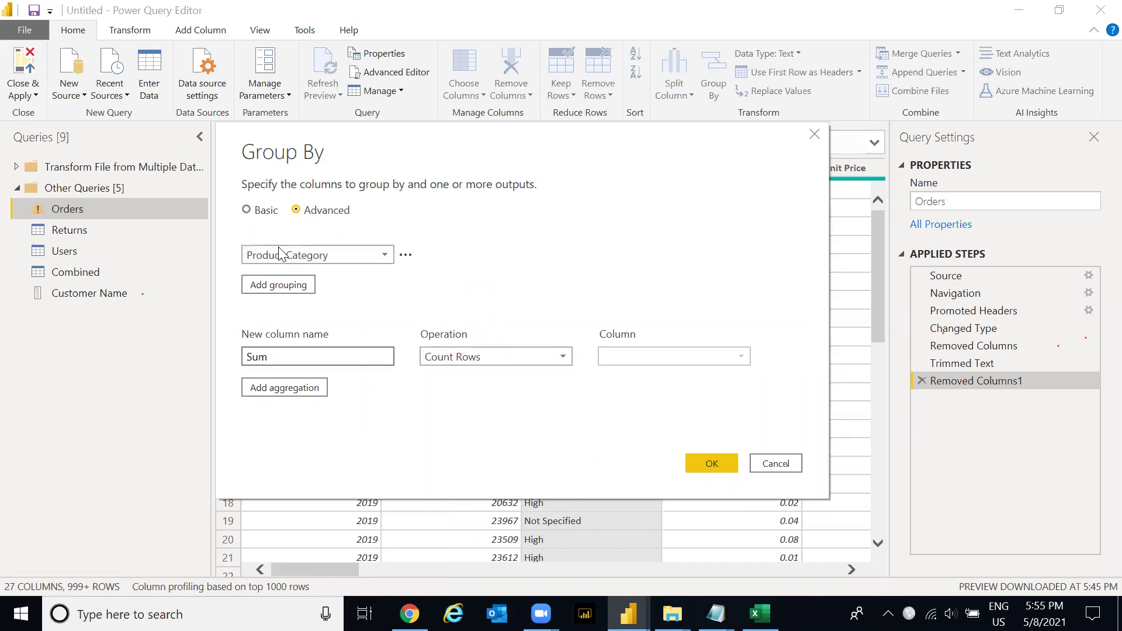
- Set the Product Category grouping to aggregate the Sales column with the Sum operation
left_click(535, 363)
left_click(575, 374)
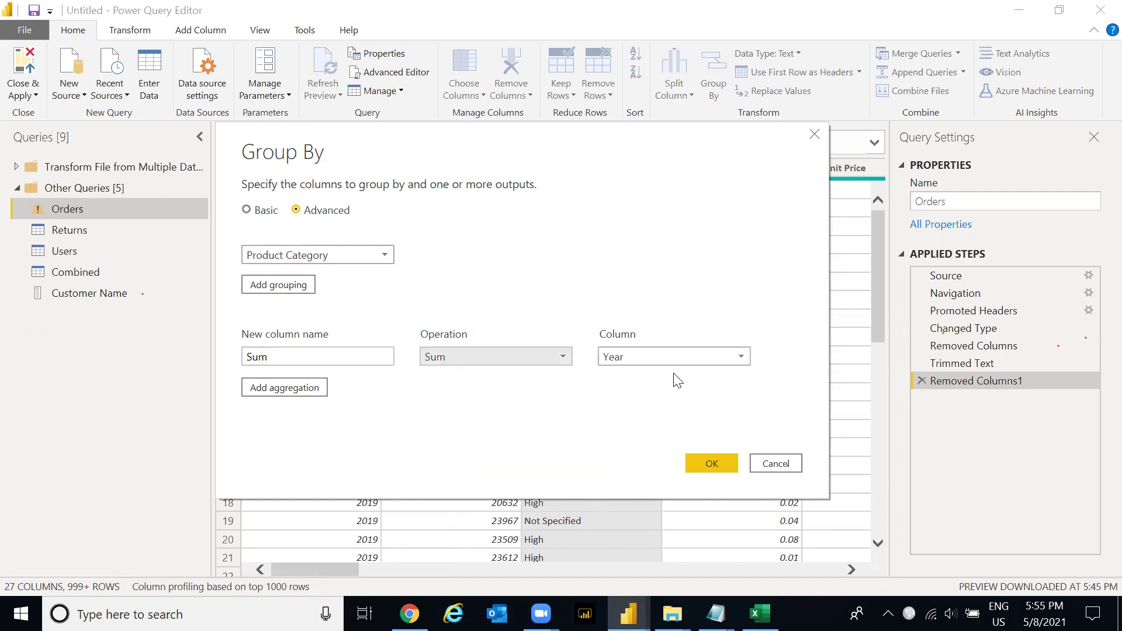
left_click(682, 357)
left_click_drag(792, 417, 797, 540)
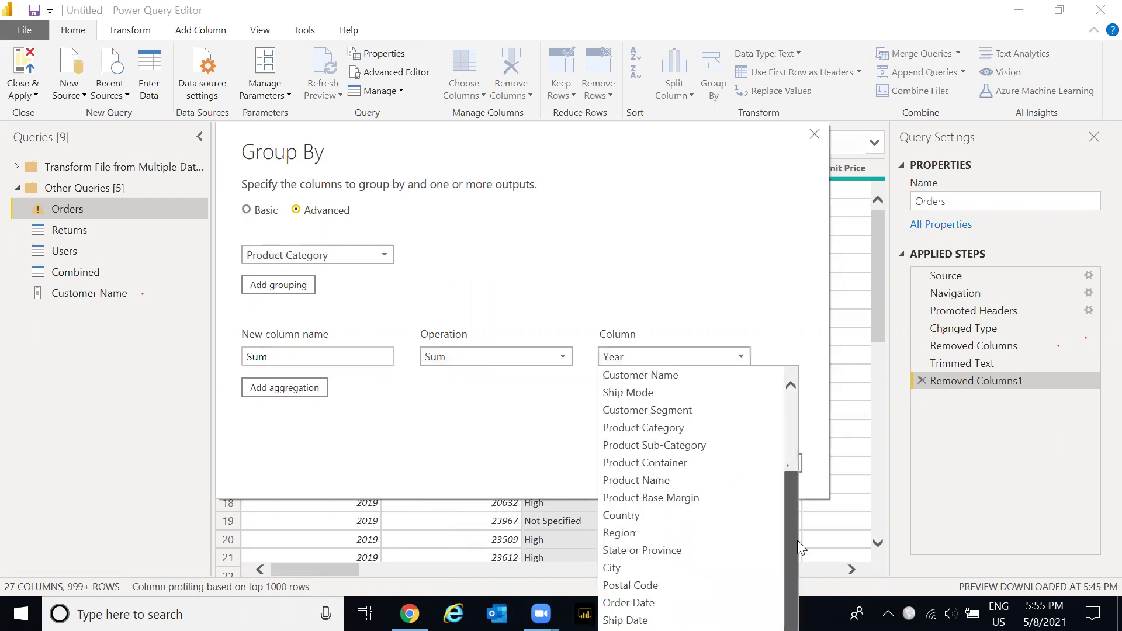
left_click(742, 357)
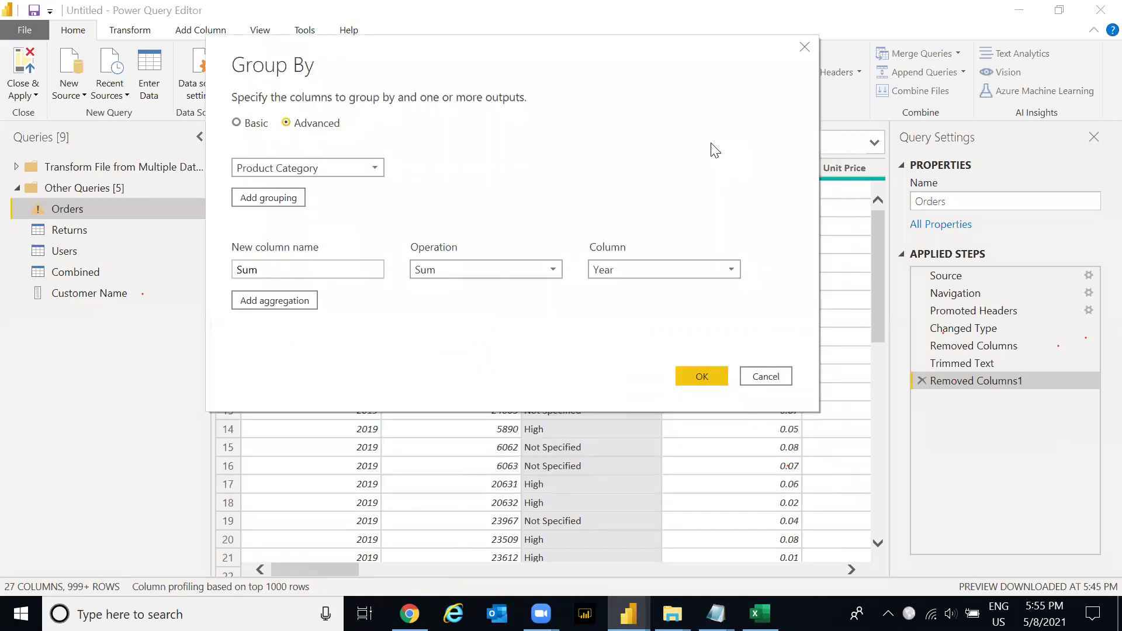
left_click(684, 272)
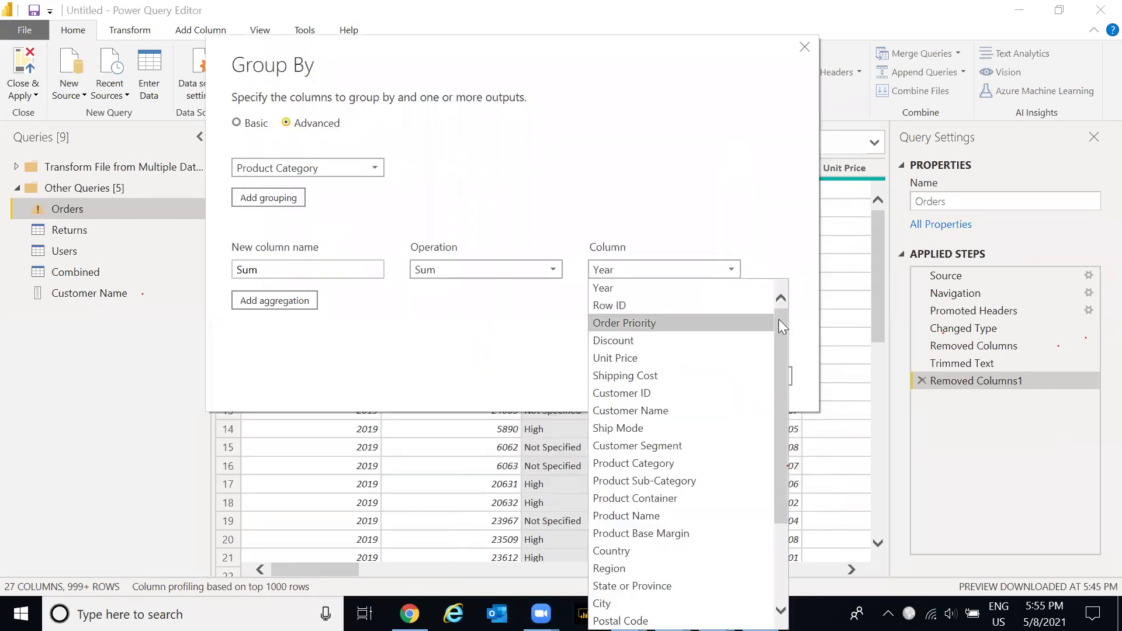
left_click_drag(778, 319, 785, 399)
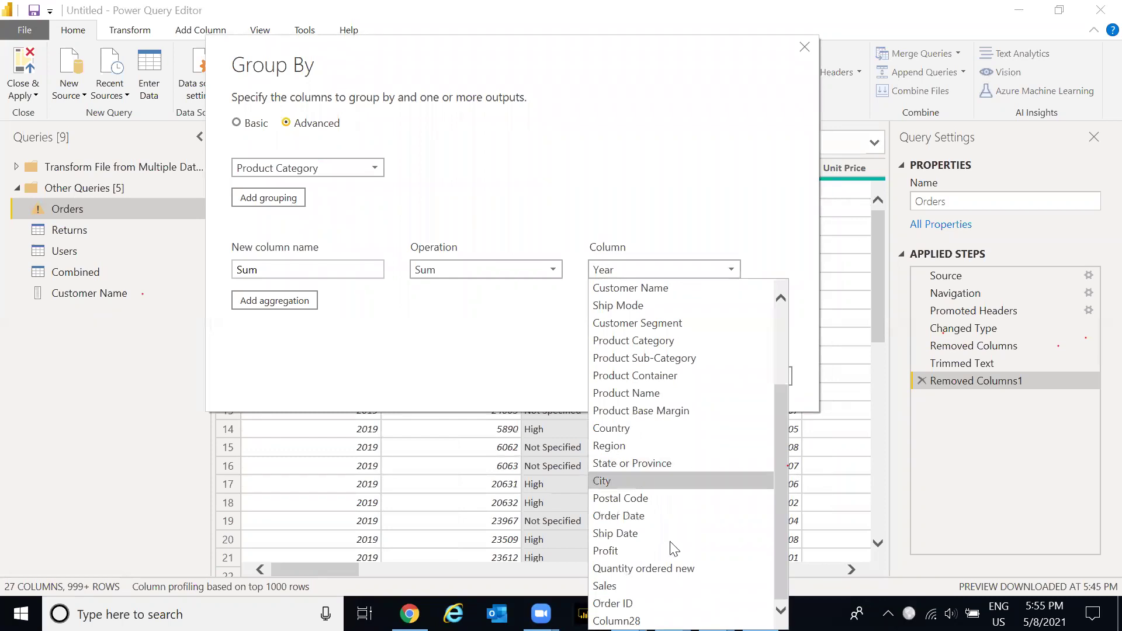
left_click(644, 586)
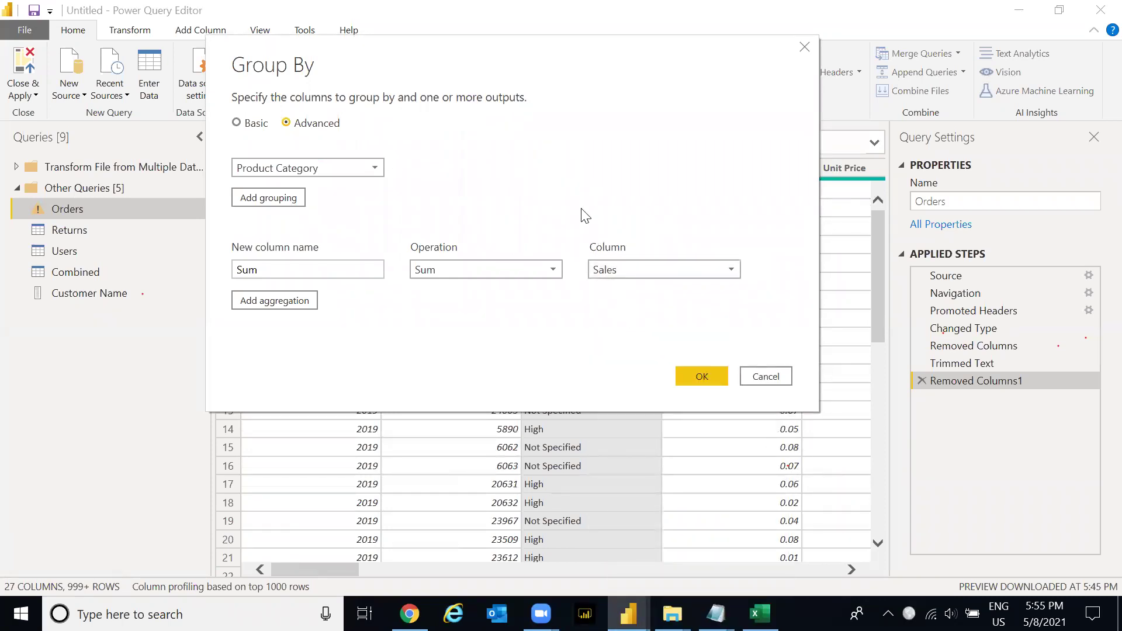
left_click_drag(251, 65, 274, 117)
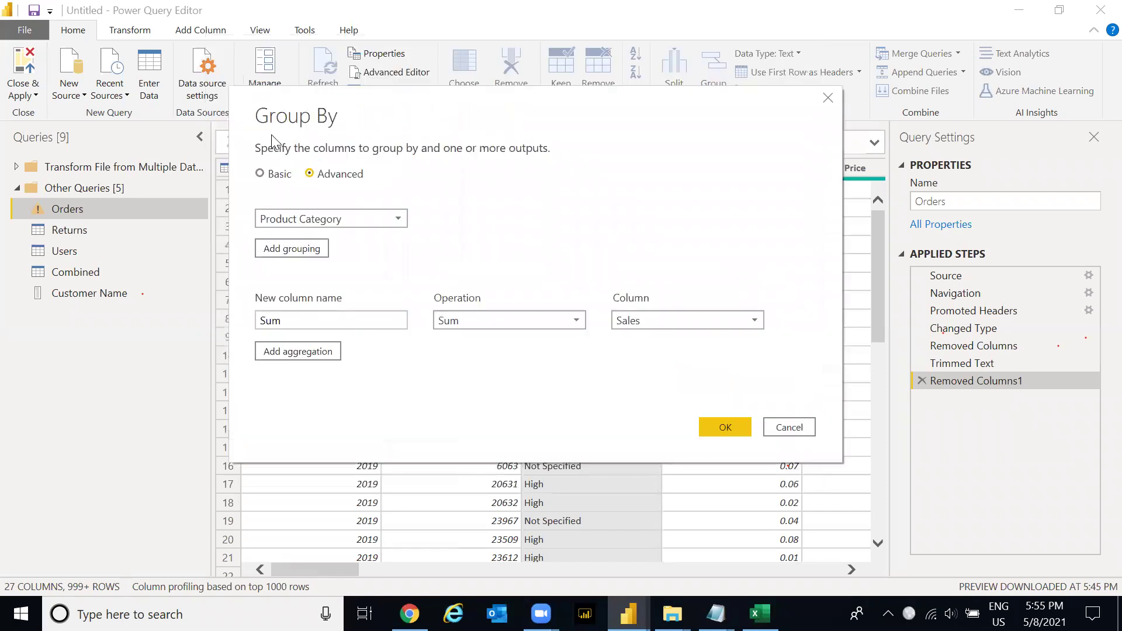
- Name the aggregated column "Sum of Sales" and apply the grouping to the Orders query
left_click(466, 320)
left_click(339, 321)
type("of Sales")
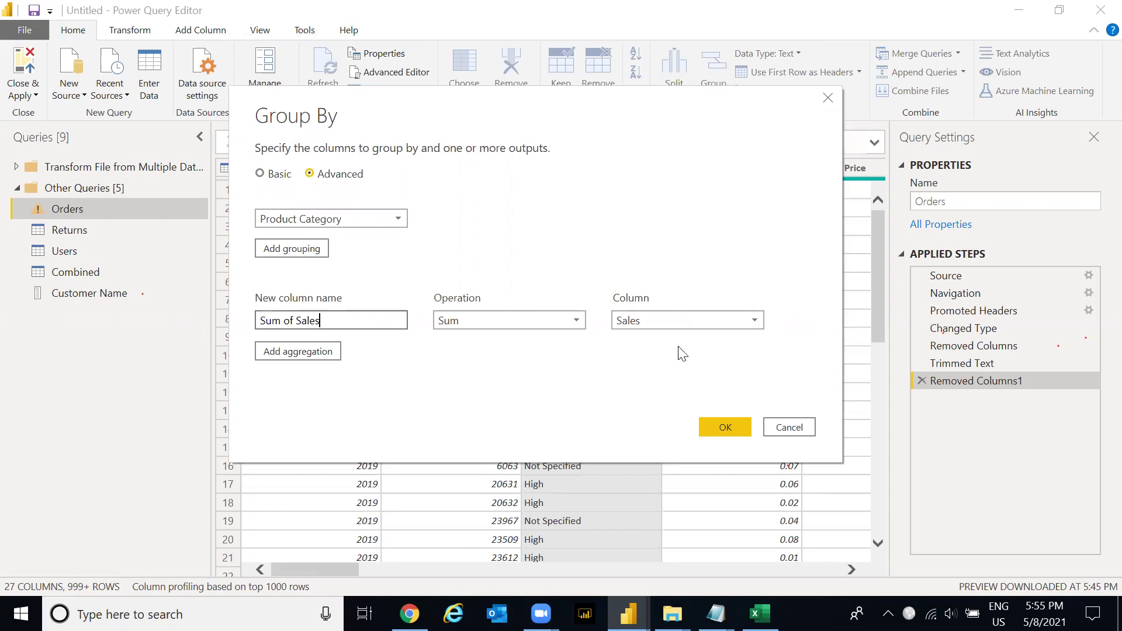
left_click(732, 429)
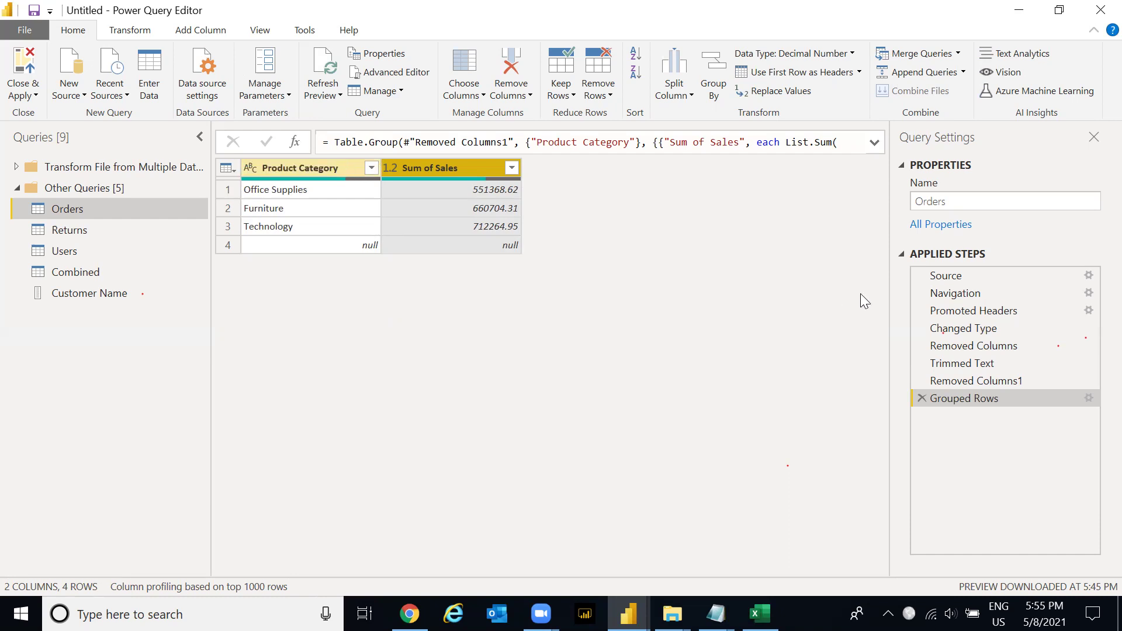
- Remove the Grouped Rows step from the Orders query and check the Fill directions offered for the Year column
left_click(922, 396)
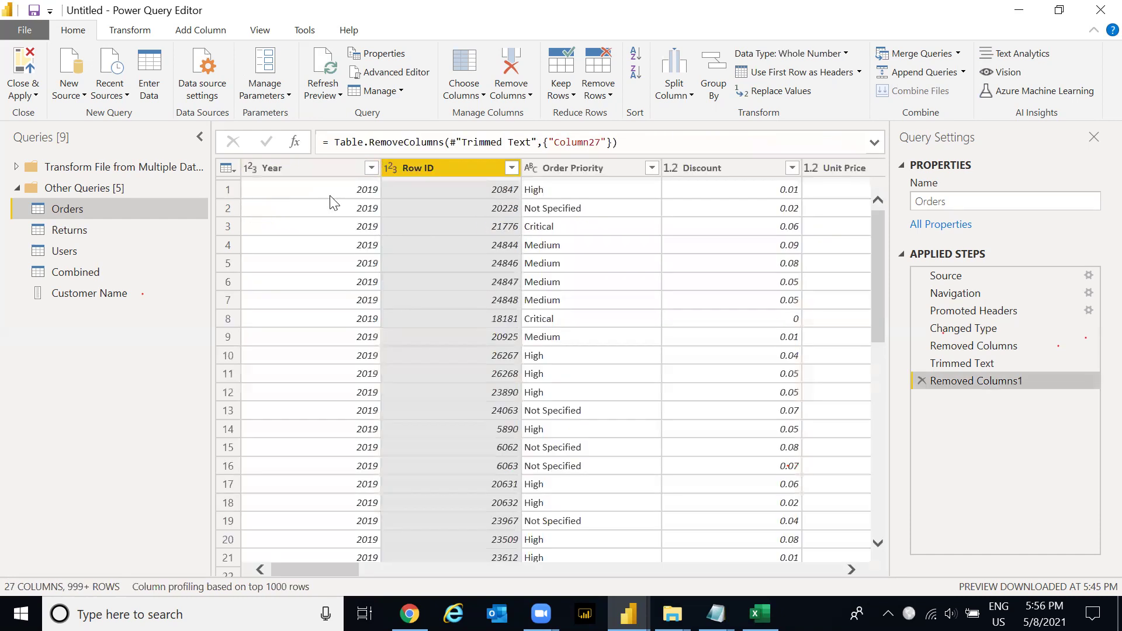
right_click(295, 167)
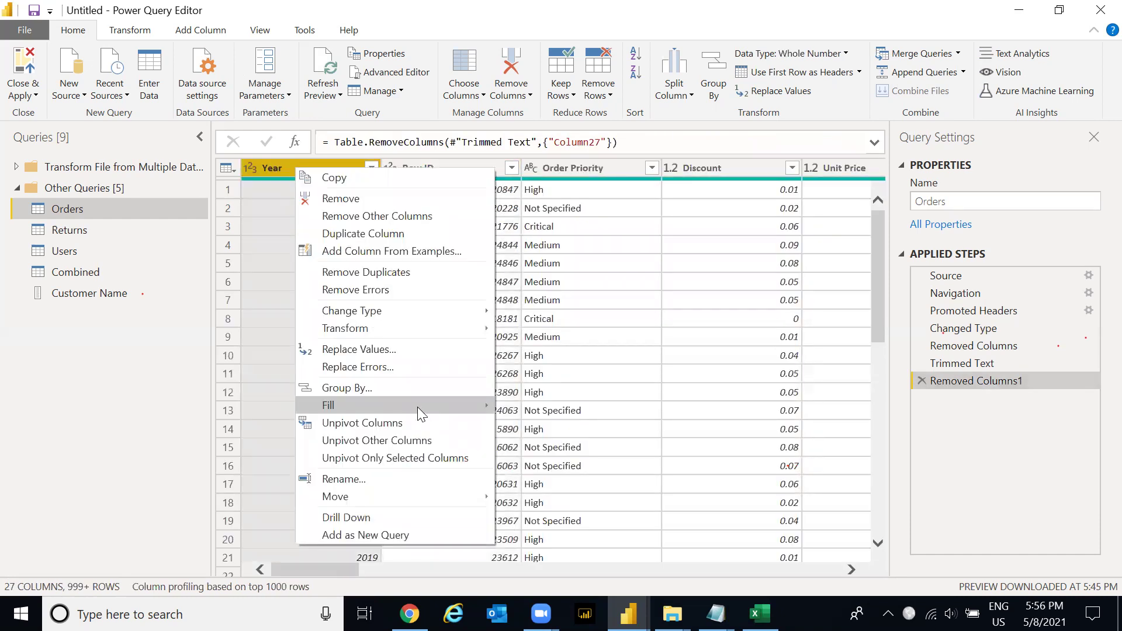
mouse_move(418, 407)
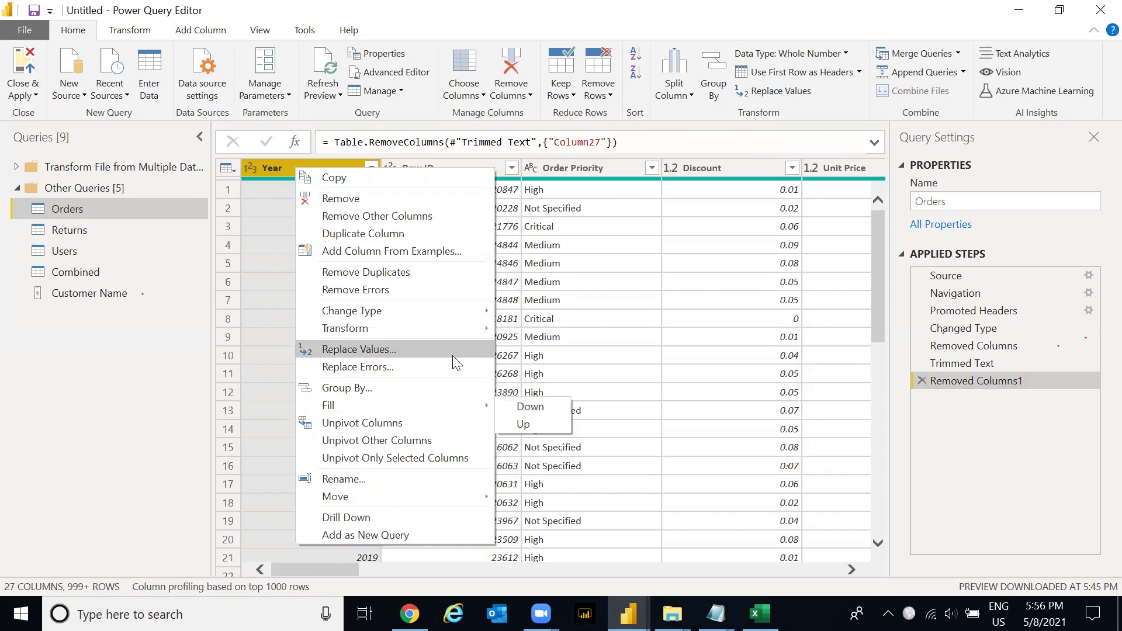
key("Escape")
- Switch to the Excel workbook and examine the blank row 5 under the East region on the Users sheet
key("alt+Tab")
key("ctrl+Home")
key("Down")
key("Down")
key("Down")
key("Down")
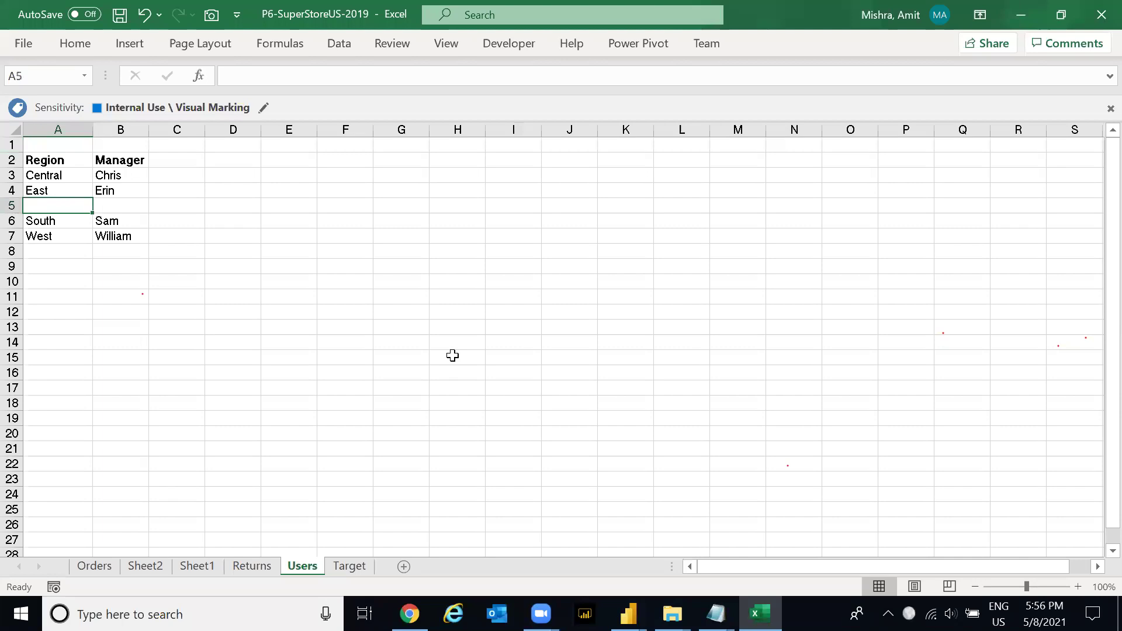
key("shift+Up")
key("shift+Down")
key("shift+Up")
- Switch back to Power Query Editor and review the Fill options for the Year column
key("alt+Tab")
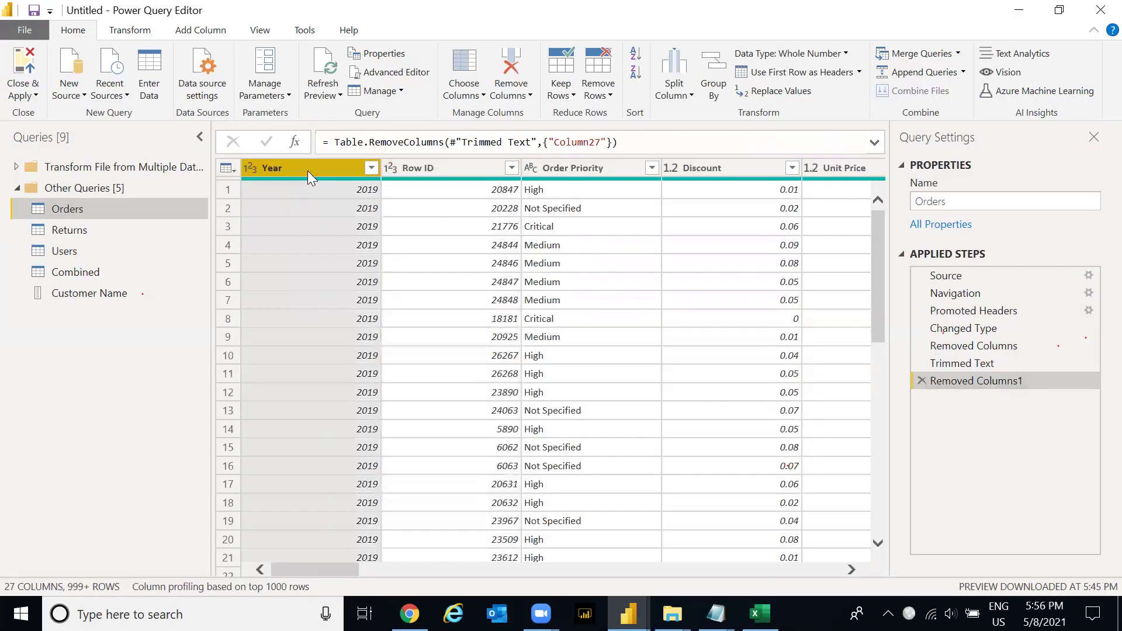
right_click(307, 170)
mouse_move(458, 411)
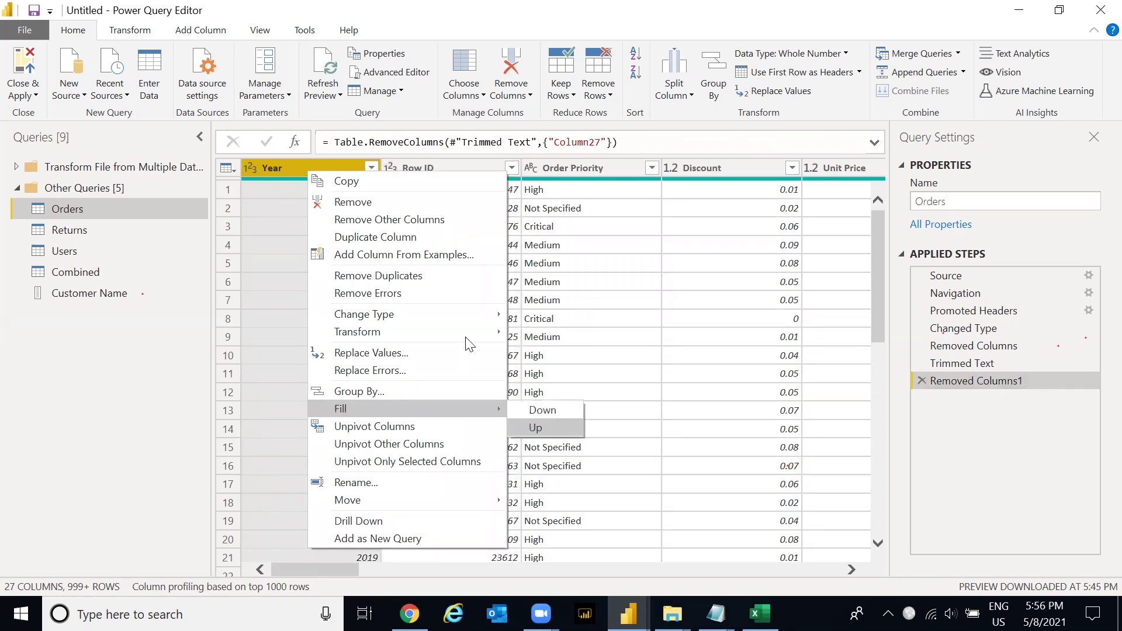
- Switch to Excel and fill the Region and Manager values from row 4 down into blank row 5 on the Users sheet
key("alt+Tab")
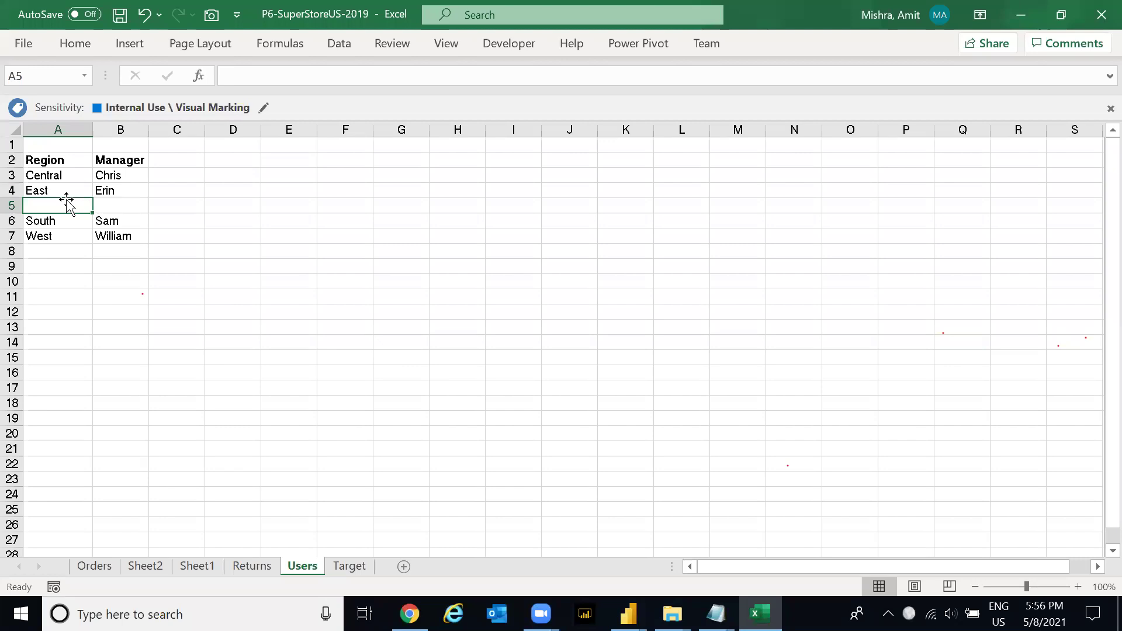
key("shift+Right")
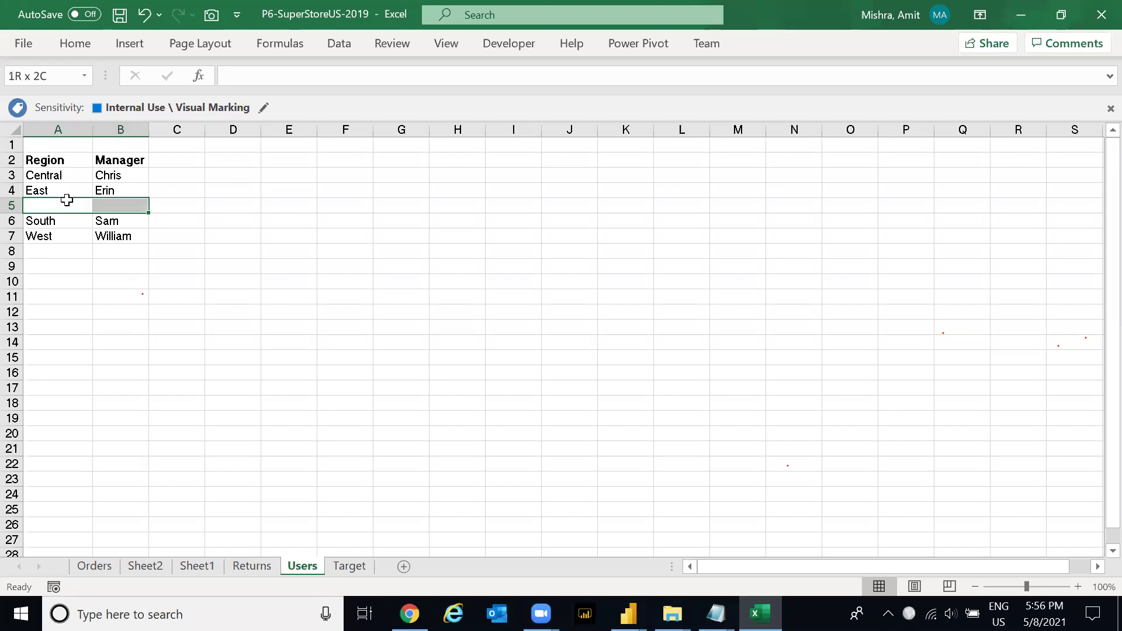
key("shift+Up")
key("ctrl+d")
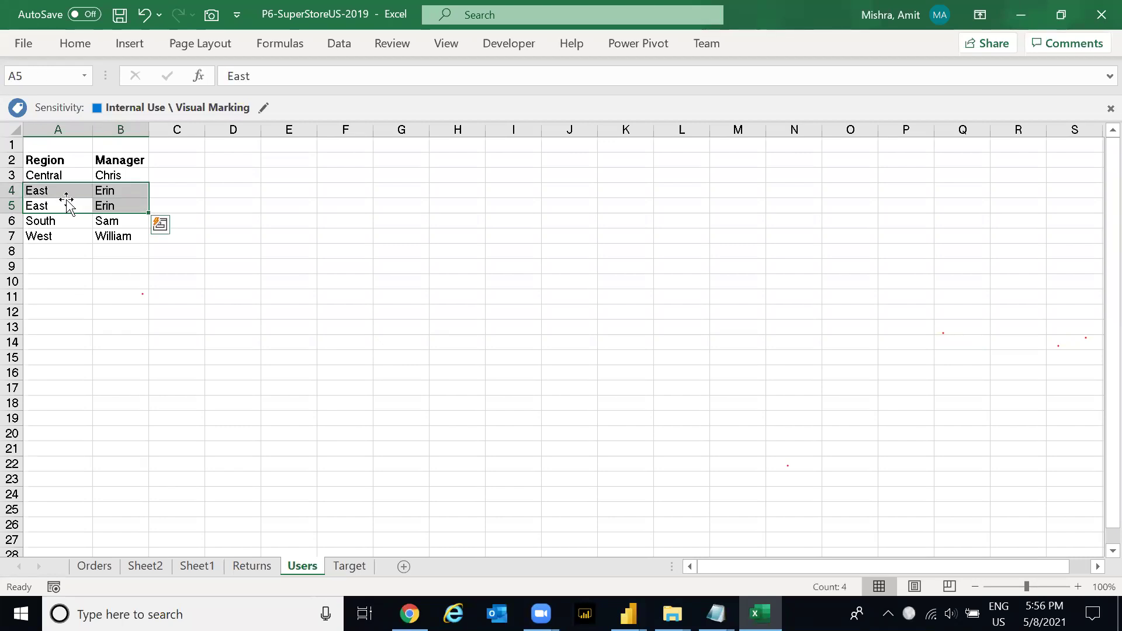
left_click(68, 205)
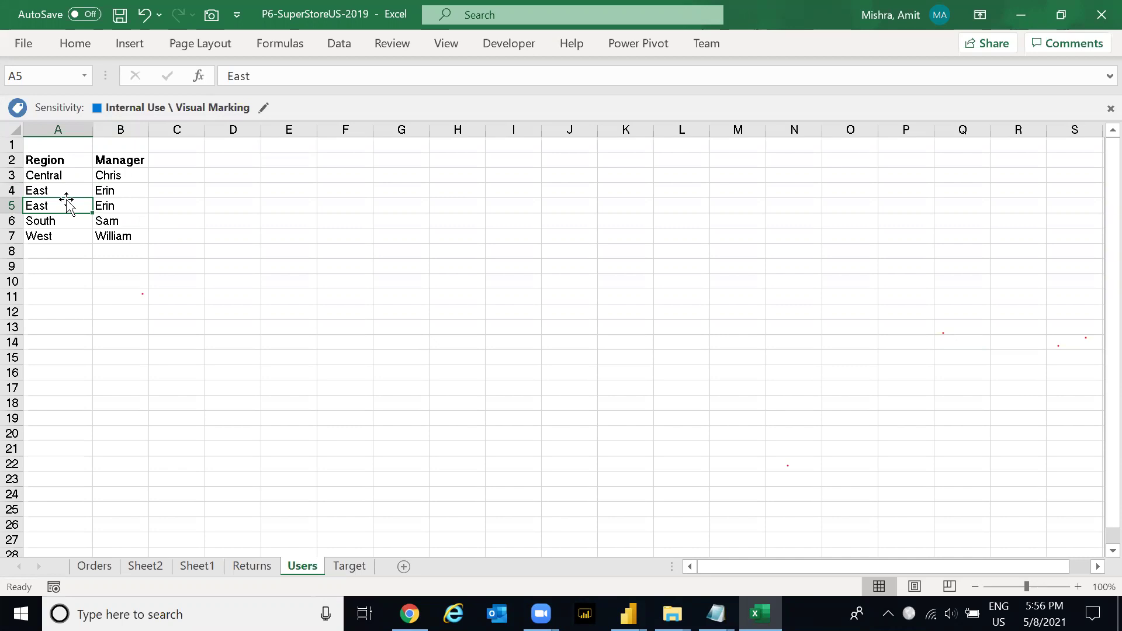
- Switch back to Power Query Editor and review the column operations available for Year, including Add as New Query
key("alt+Tab")
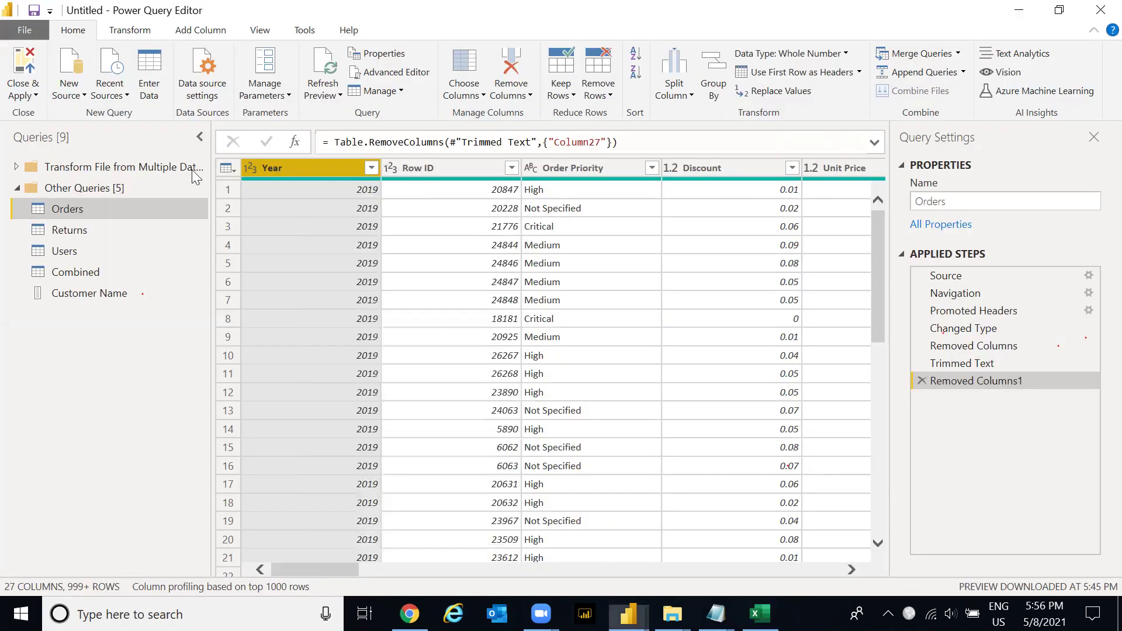
right_click(264, 162)
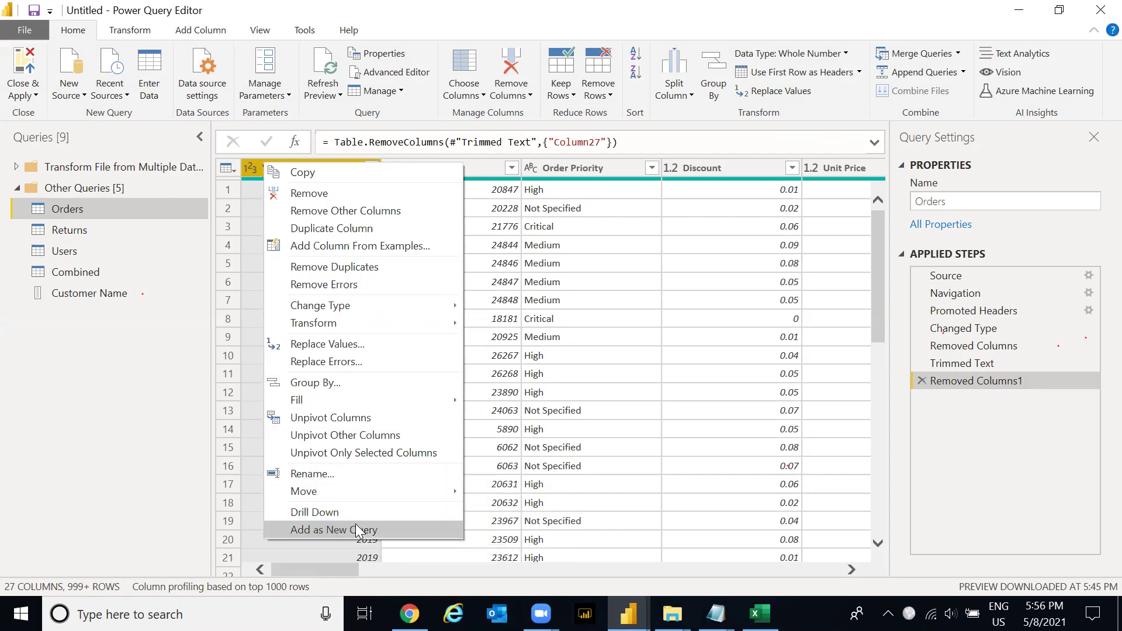
key("Escape")
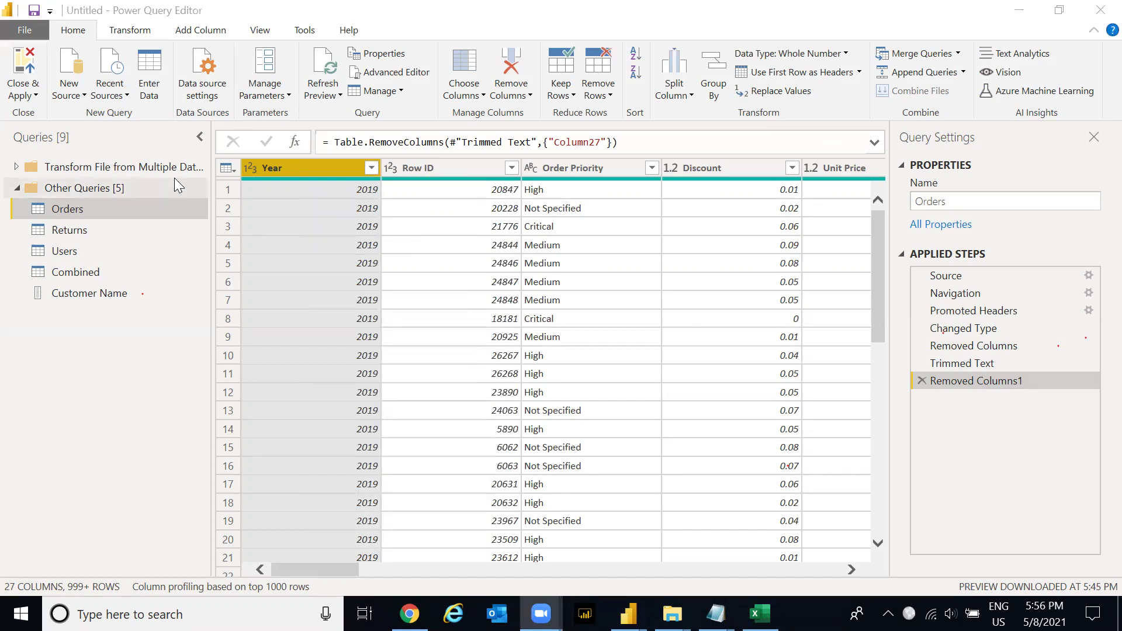
- Duplicate the Order Date column in the Orders query
left_click_drag(313, 572, 742, 592)
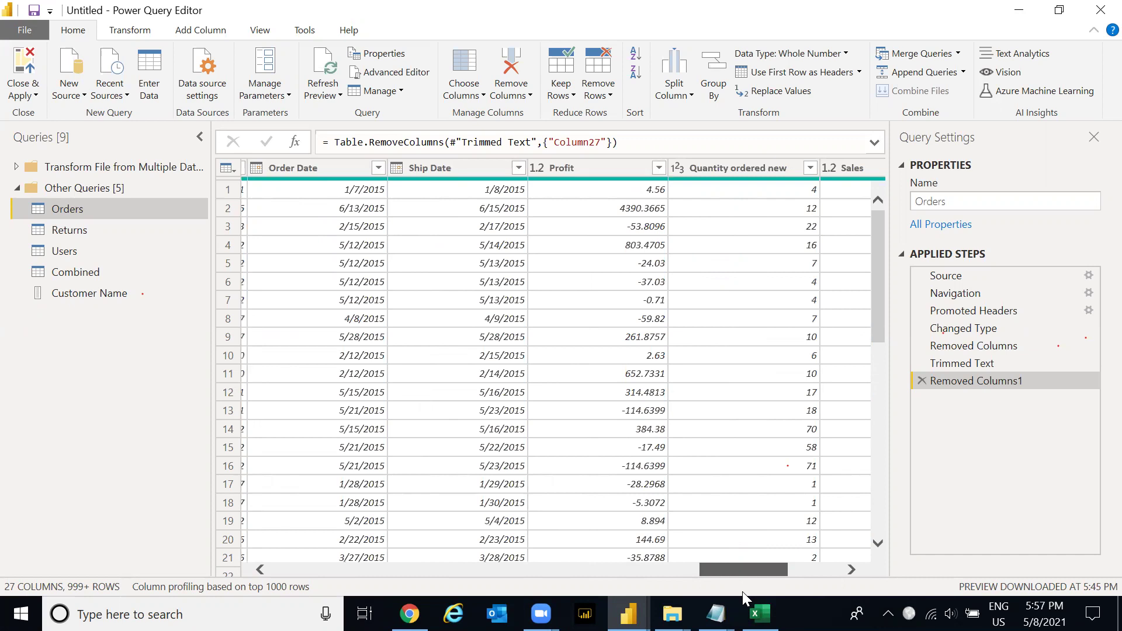
mouse_move(742, 592)
left_mouse_down()
mouse_move(751, 579)
mouse_move(739, 575)
left_mouse_up()
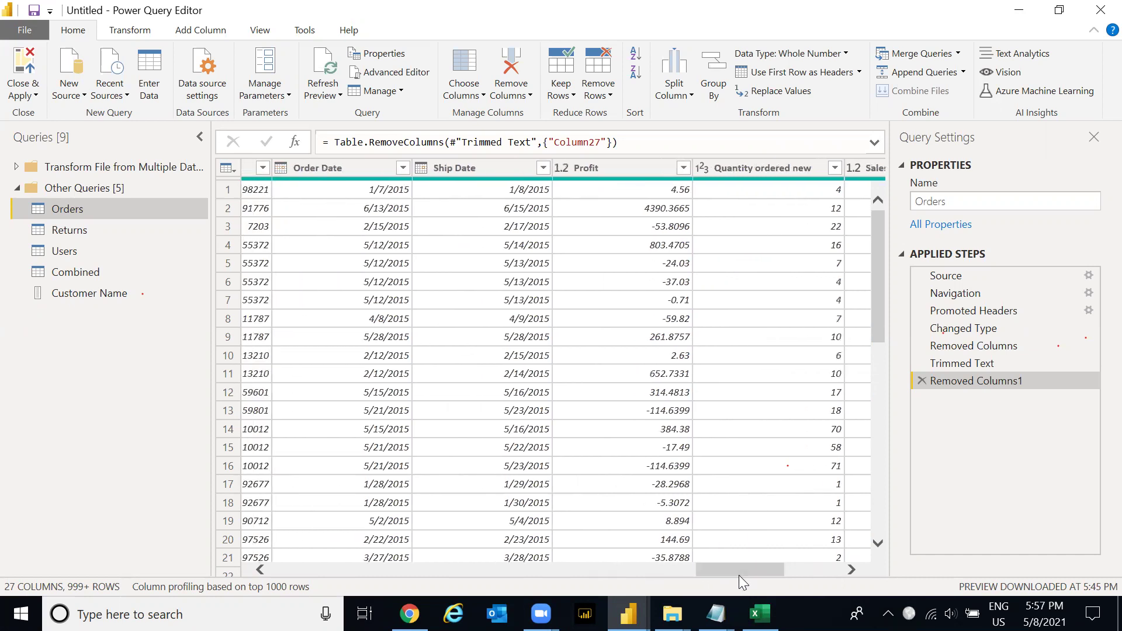
left_click(339, 168)
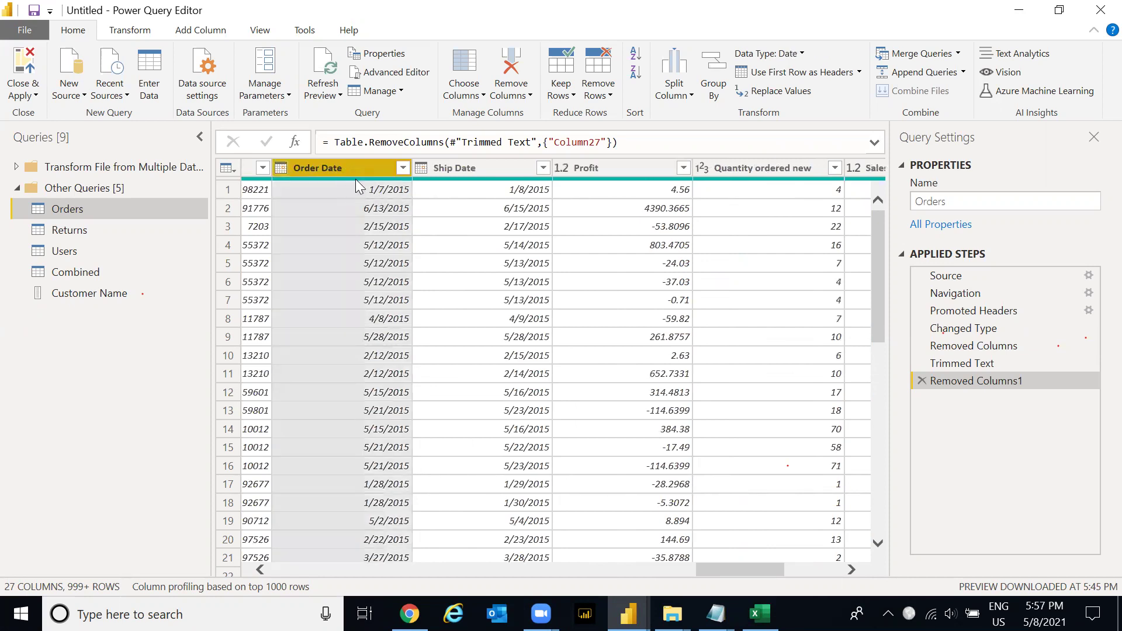
mouse_move(357, 181)
right_click(331, 166)
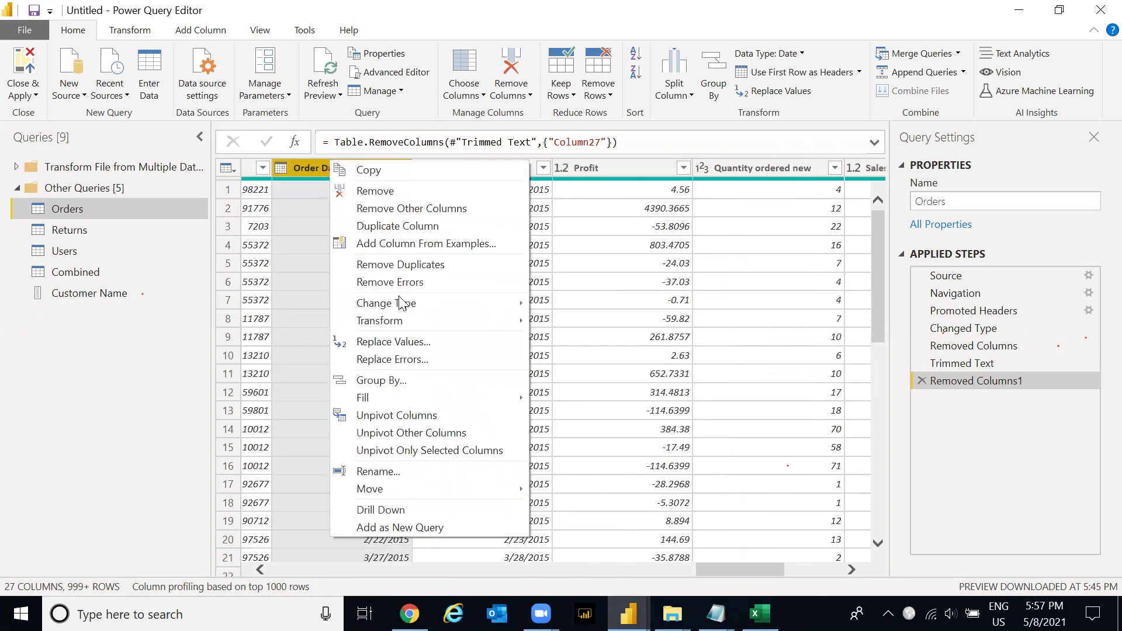
left_click(399, 230)
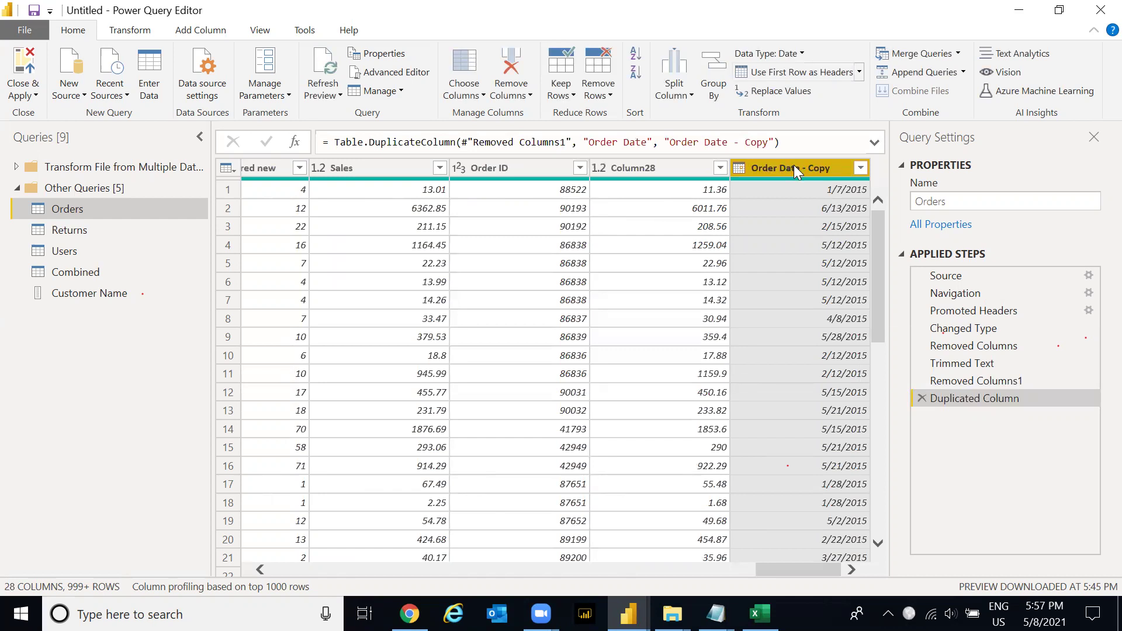
- Transform the Order Date - Copy column into the name of the month
left_click(129, 31)
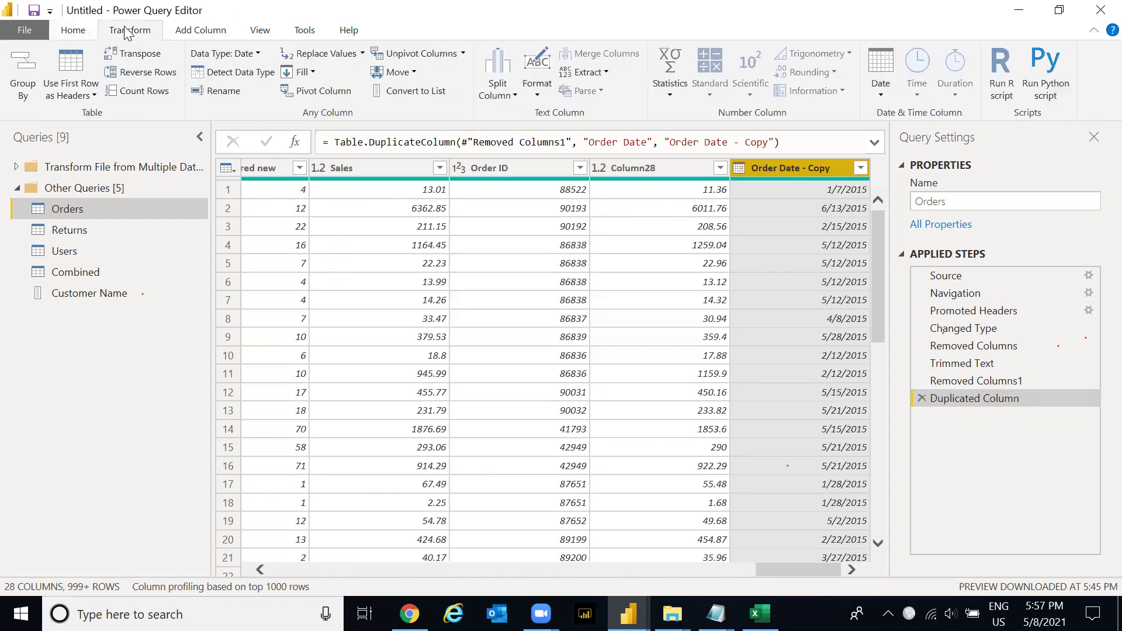
left_click(879, 96)
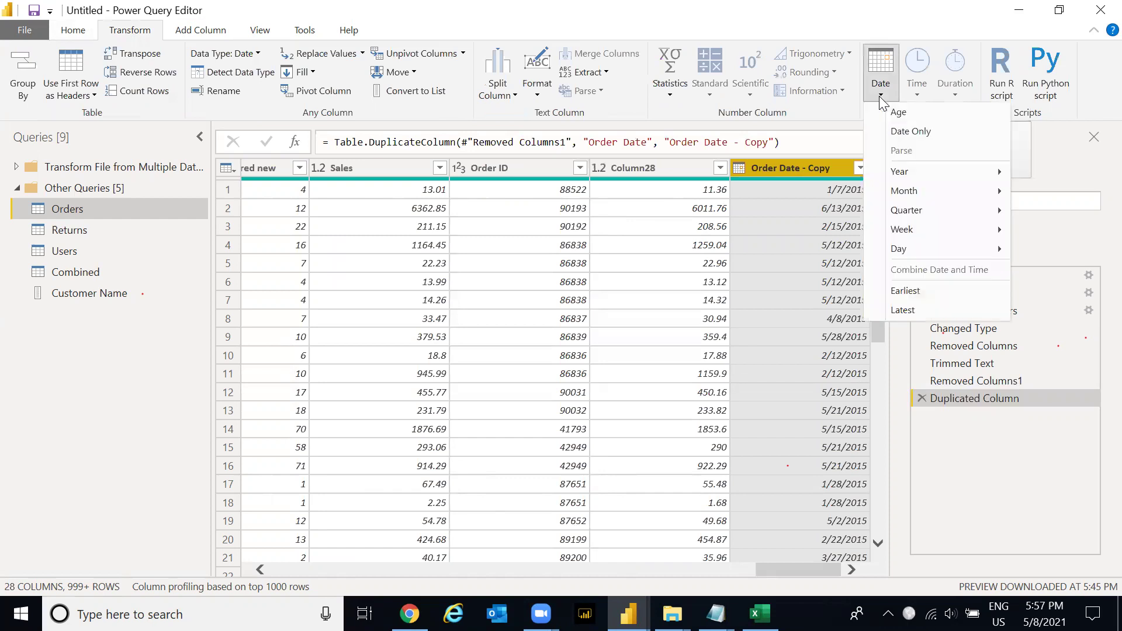
mouse_move(934, 172)
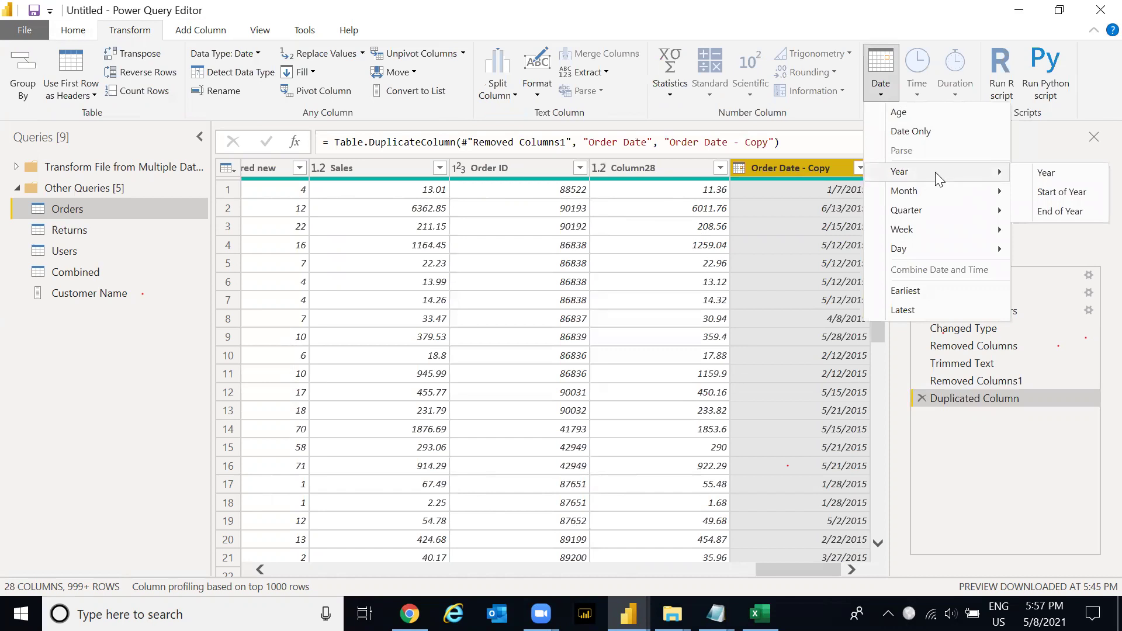
mouse_move(923, 194)
mouse_move(963, 191)
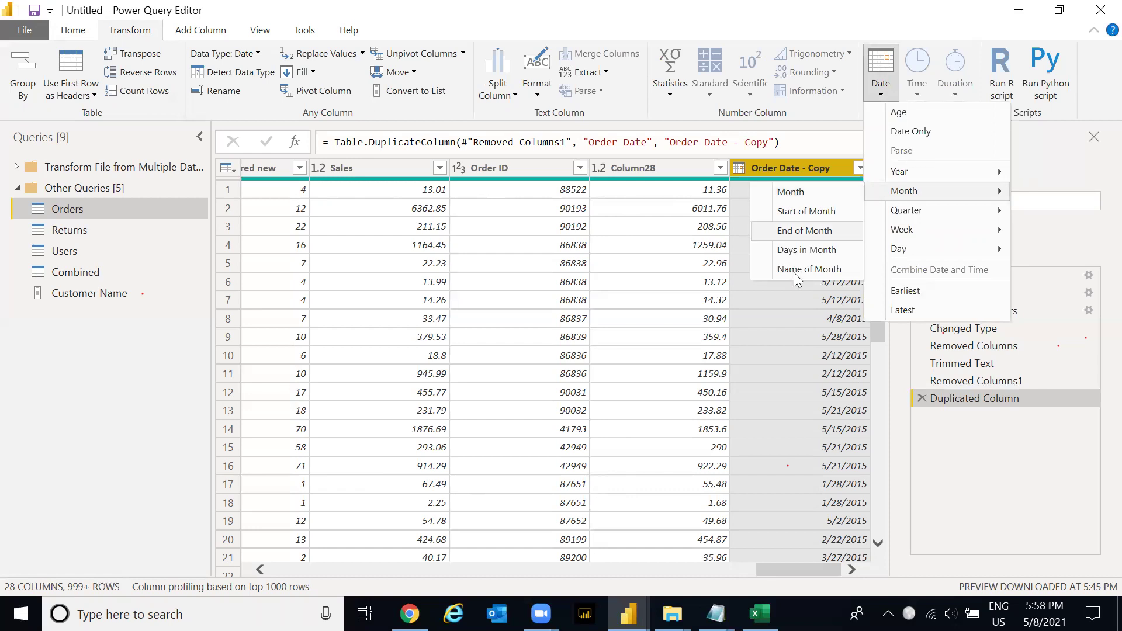
left_click(817, 270)
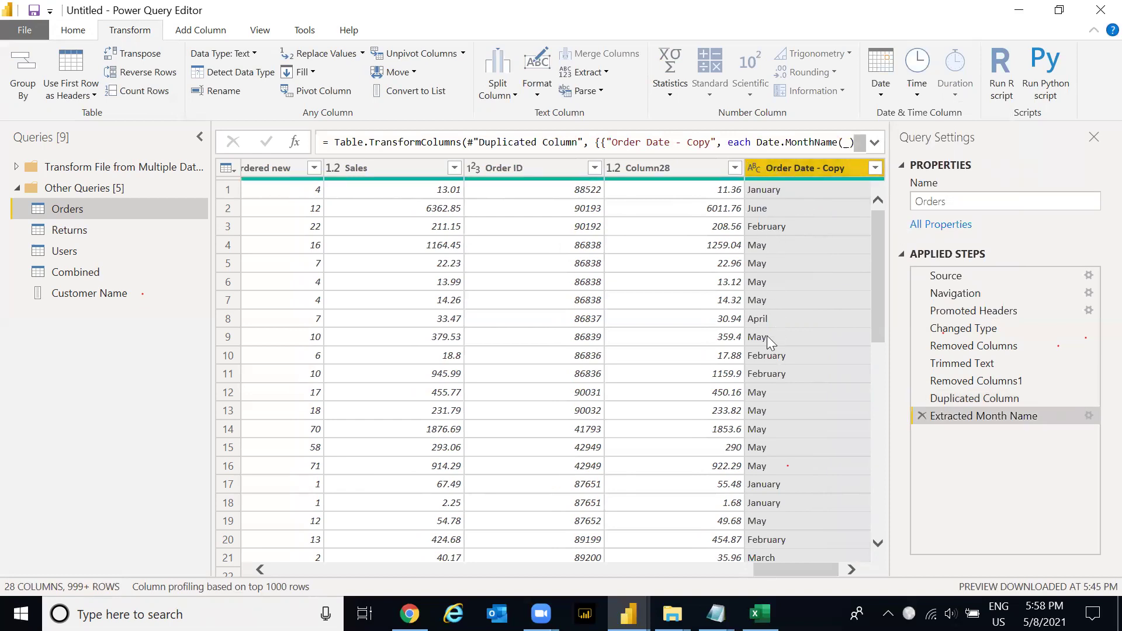
- Rename the Order Date - Copy column to "Month Name"
double_click(781, 163)
type("MOnth")
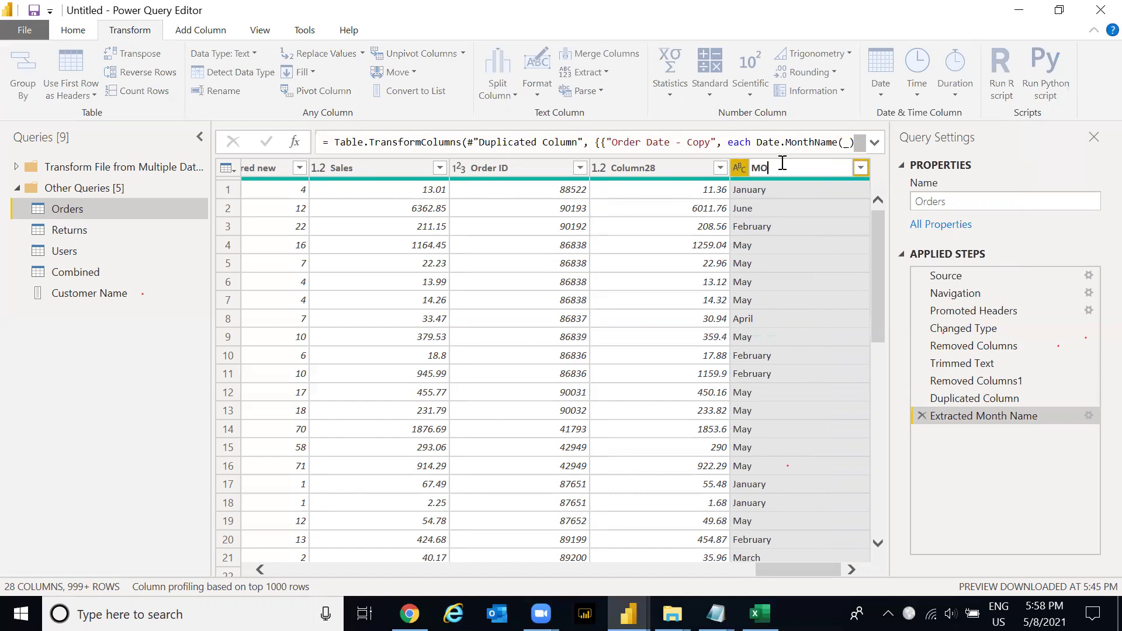
key("BackSpace")
key("BackSpace")
key("BackSpace")
key("BackSpace")
type("on Ma")
key("BackSpace")
key("BackSpace")
key("BackSpace")
type("th Name")
key("Return")
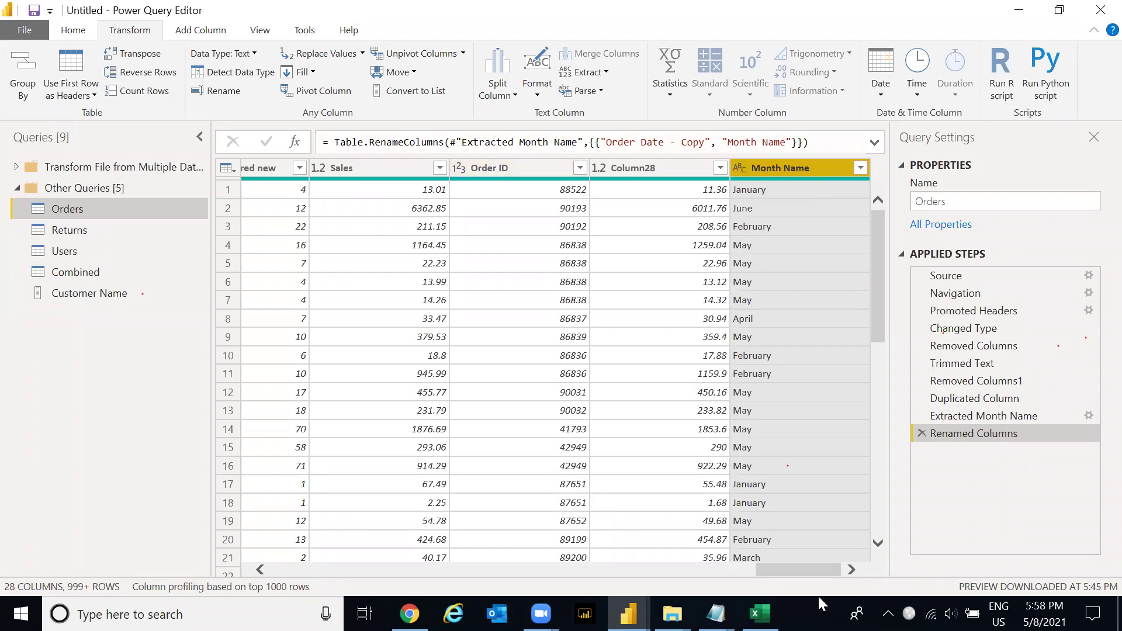
left_click_drag(827, 570, 718, 568)
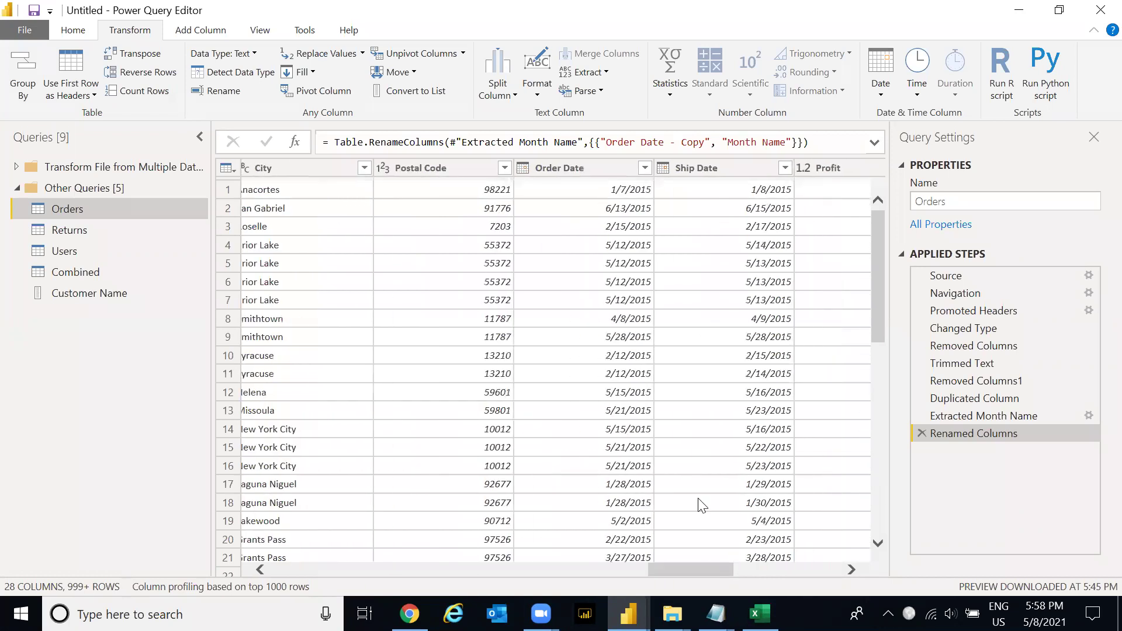
- Duplicate the Order Date column again and convert the Order Date - Copy column to the start of the month
left_click(595, 172)
right_click(595, 172)
left_click(665, 232)
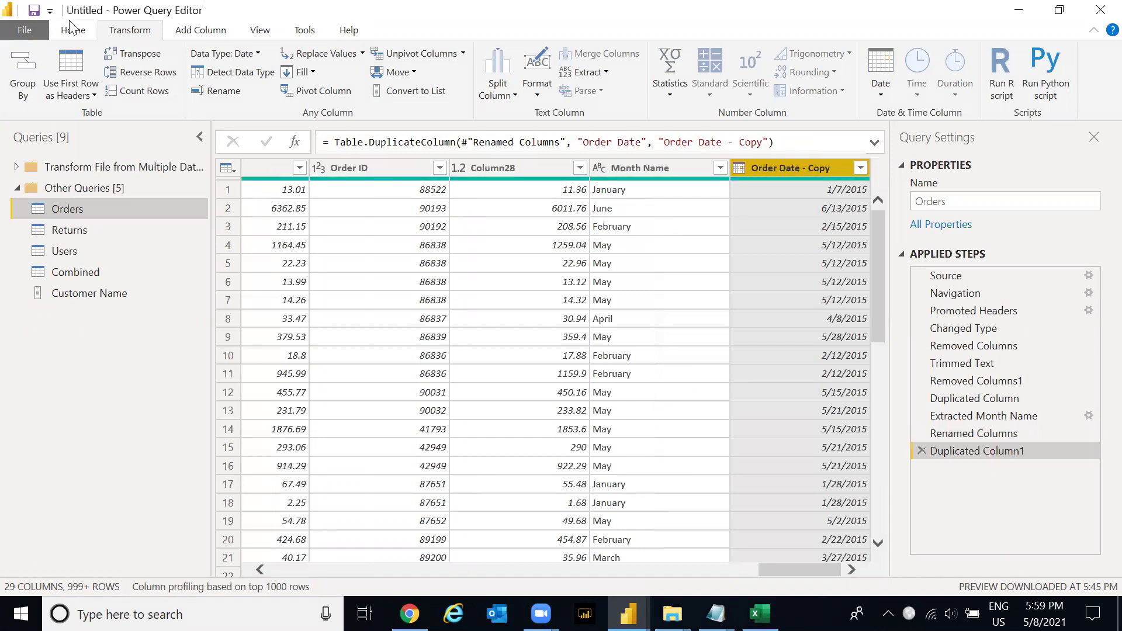
left_click(881, 95)
mouse_move(904, 193)
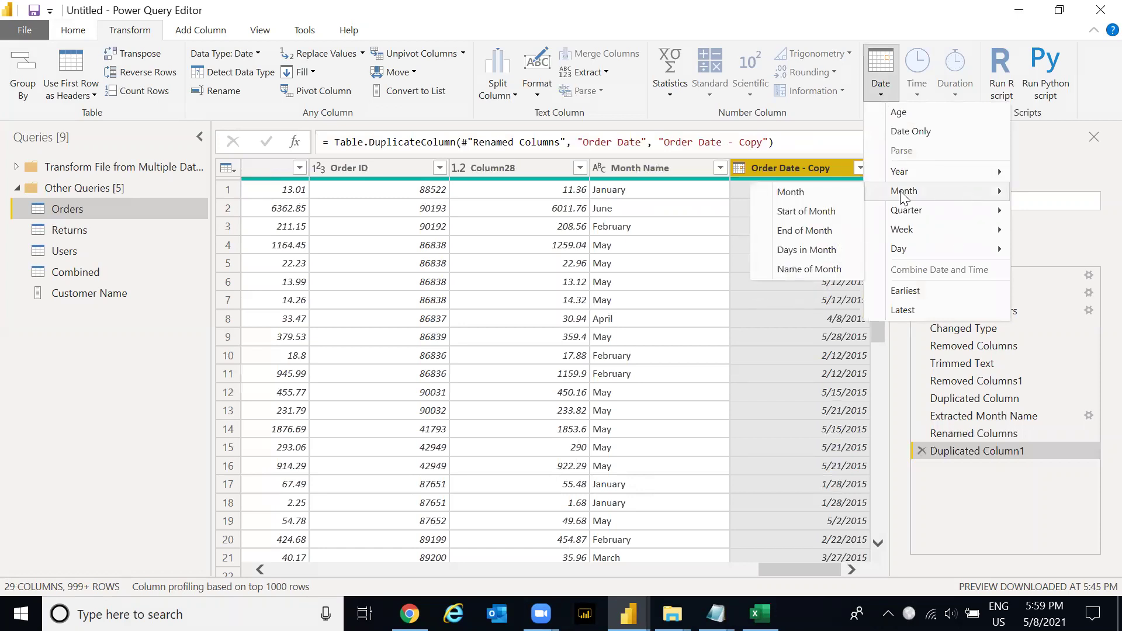
left_click(829, 213)
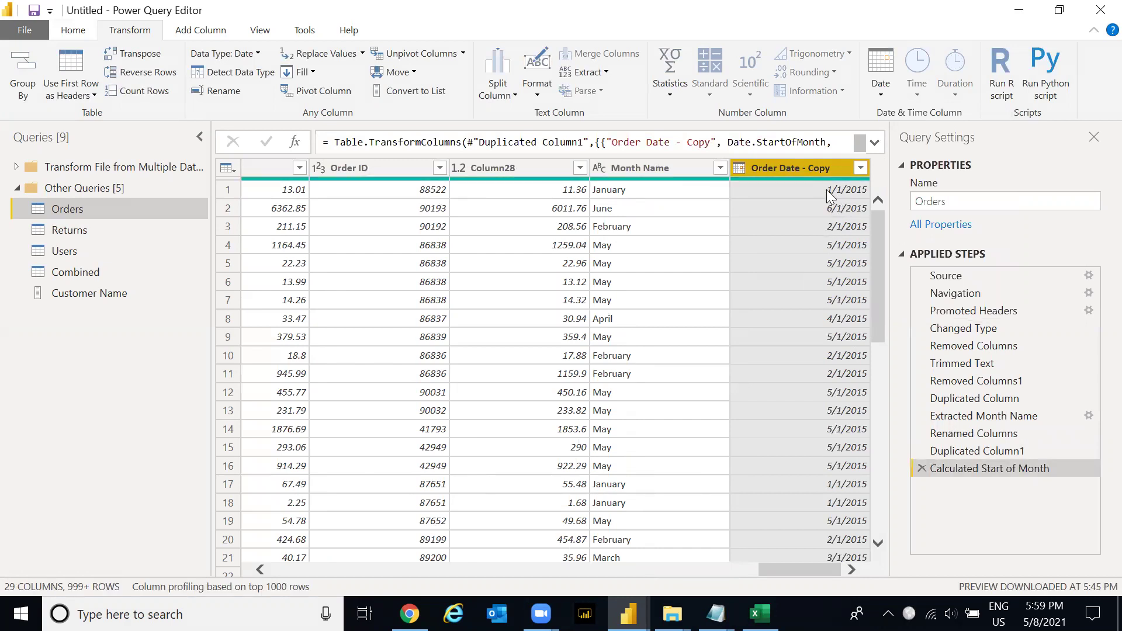
- Rename the Order Date - Copy column to "Start of Month"
double_click(804, 167)
type("Start of Month")
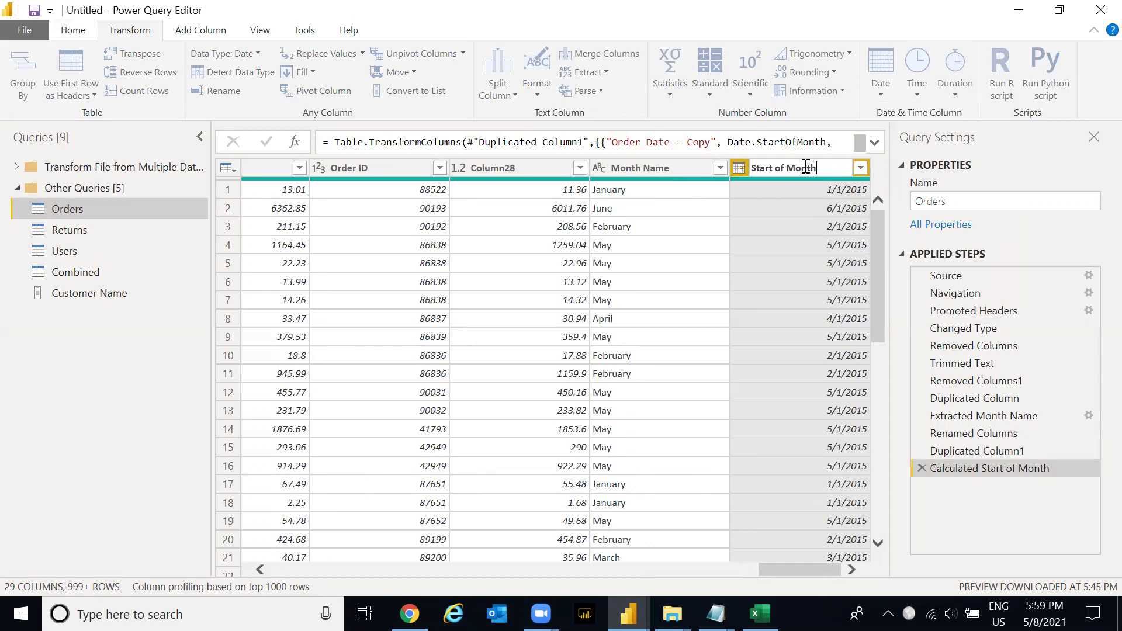
key("Return")
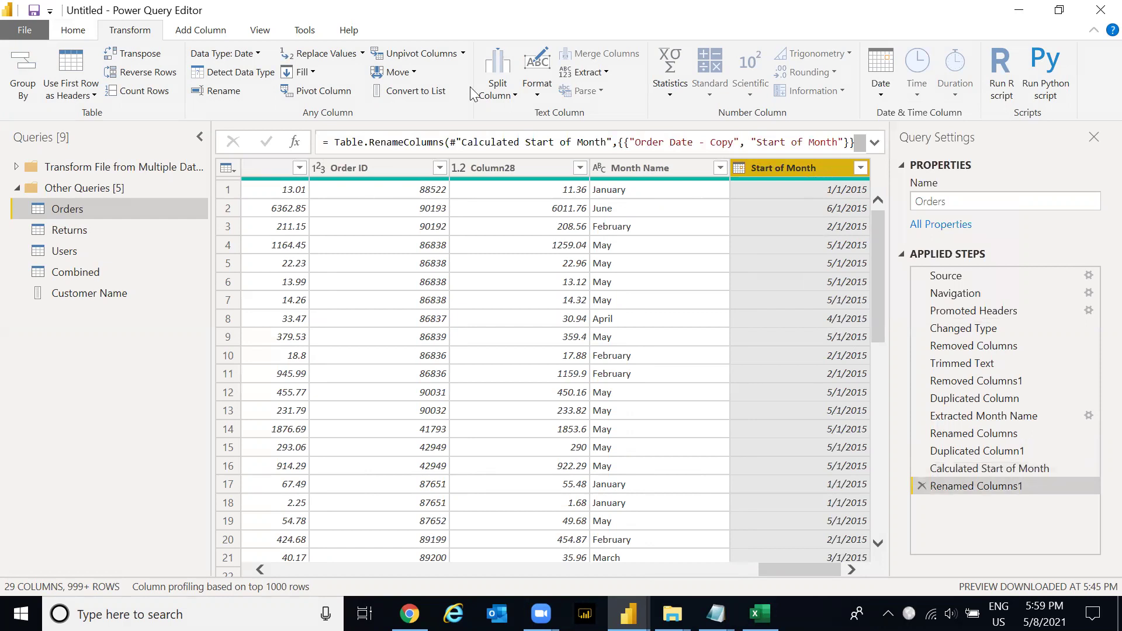
- Start a new custom column in the Orders query and name it "Aging"
left_click(190, 32)
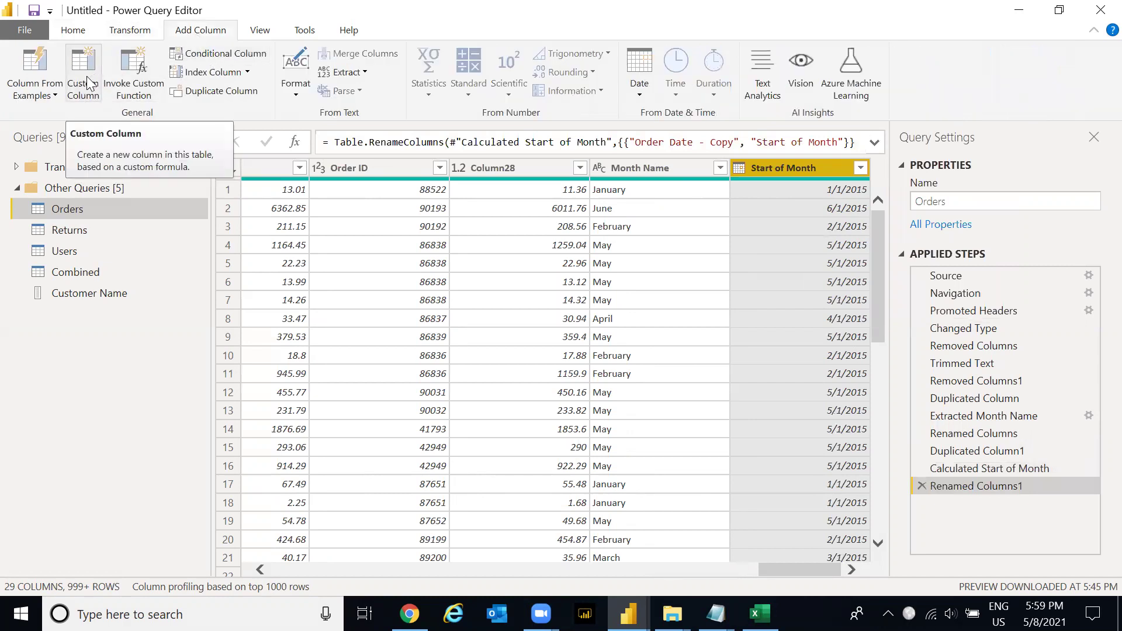
left_click(88, 82)
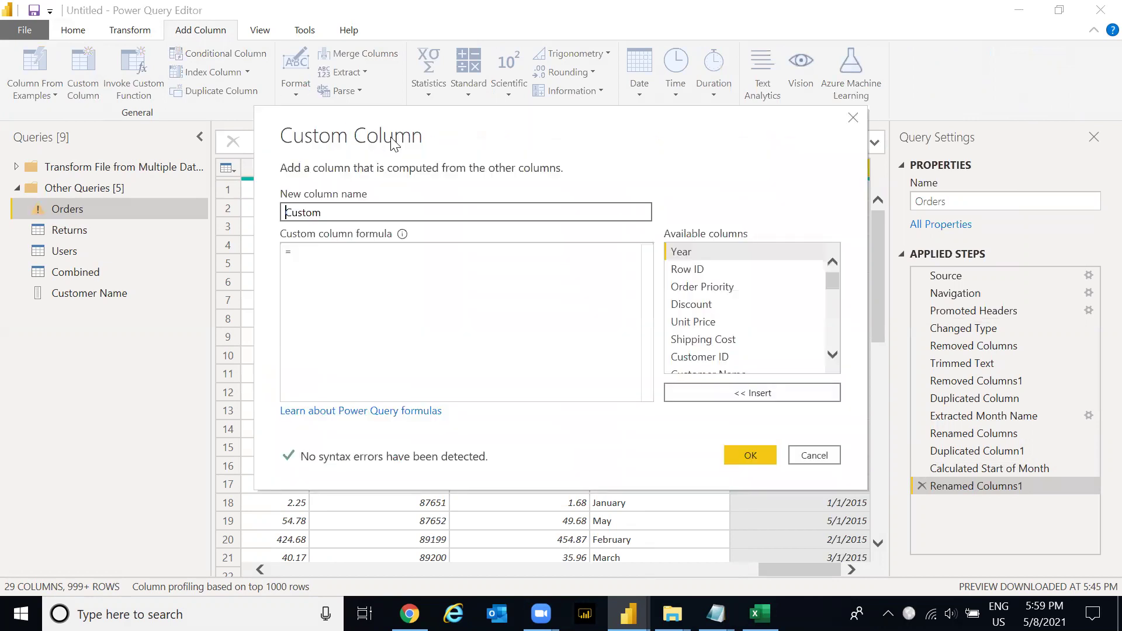
left_click_drag(393, 143, 406, 247)
left_click(358, 318)
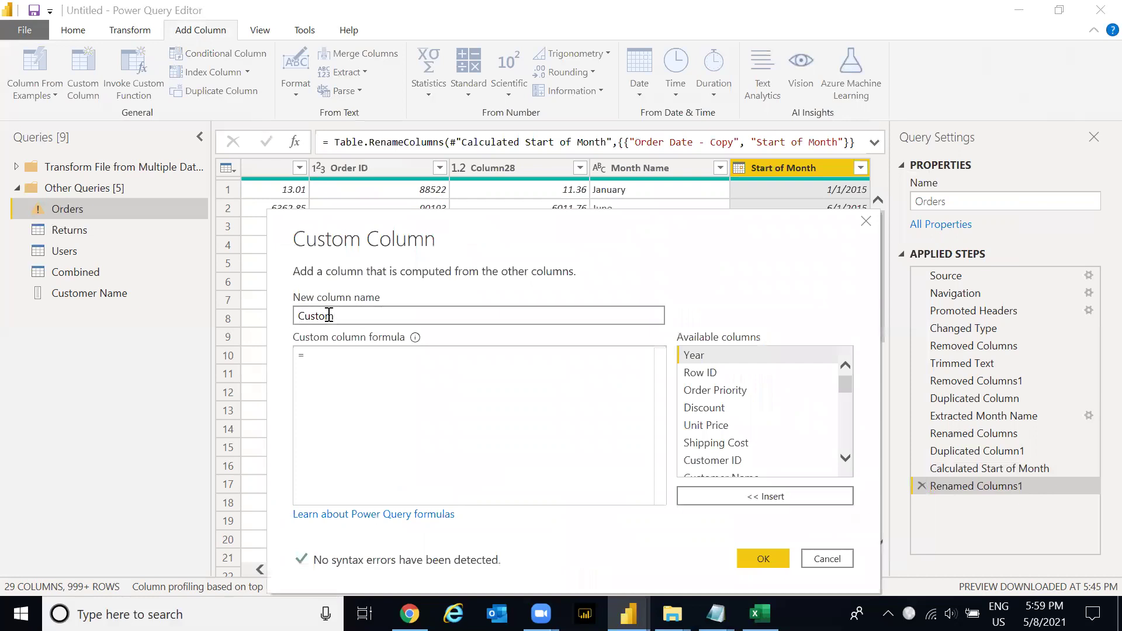
double_click(287, 317)
key("BackSpace")
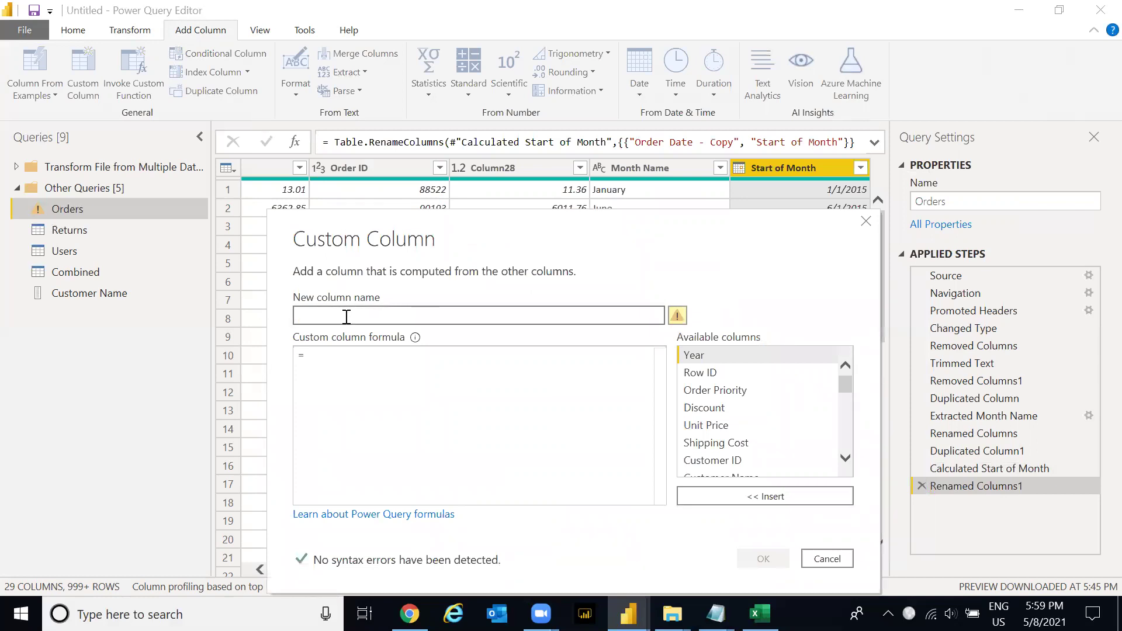
type("Diff in")
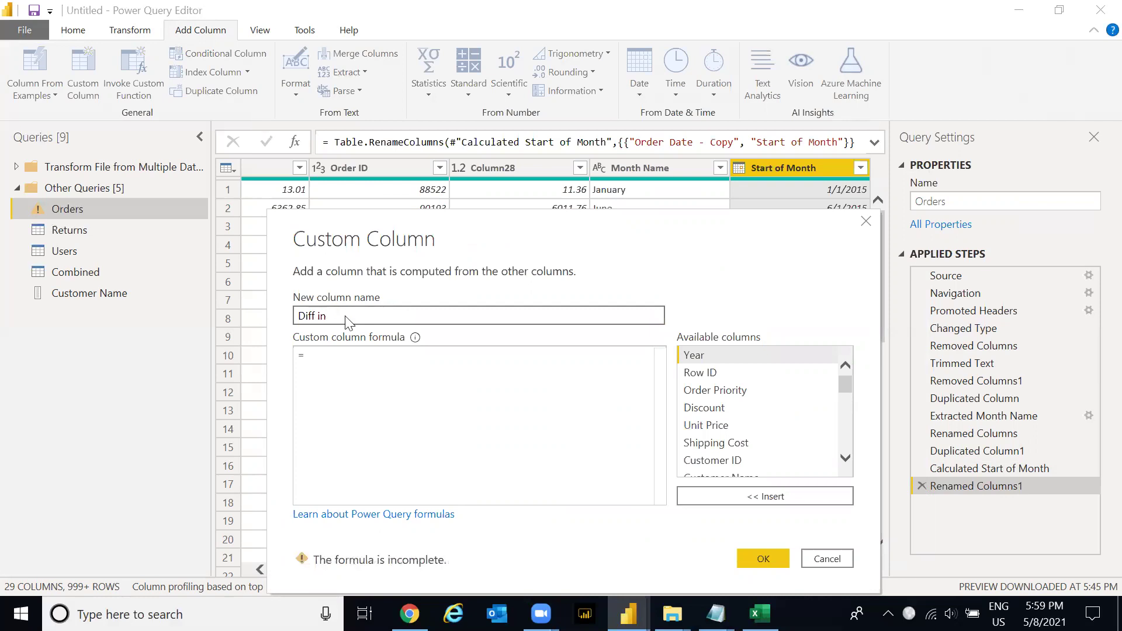
left_click_drag(345, 319, 275, 325)
type("Aging")
- Define the Aging column's formula as [Start of Month]-[Order Date] and add the column to the query
left_click(353, 369)
type("Sta")
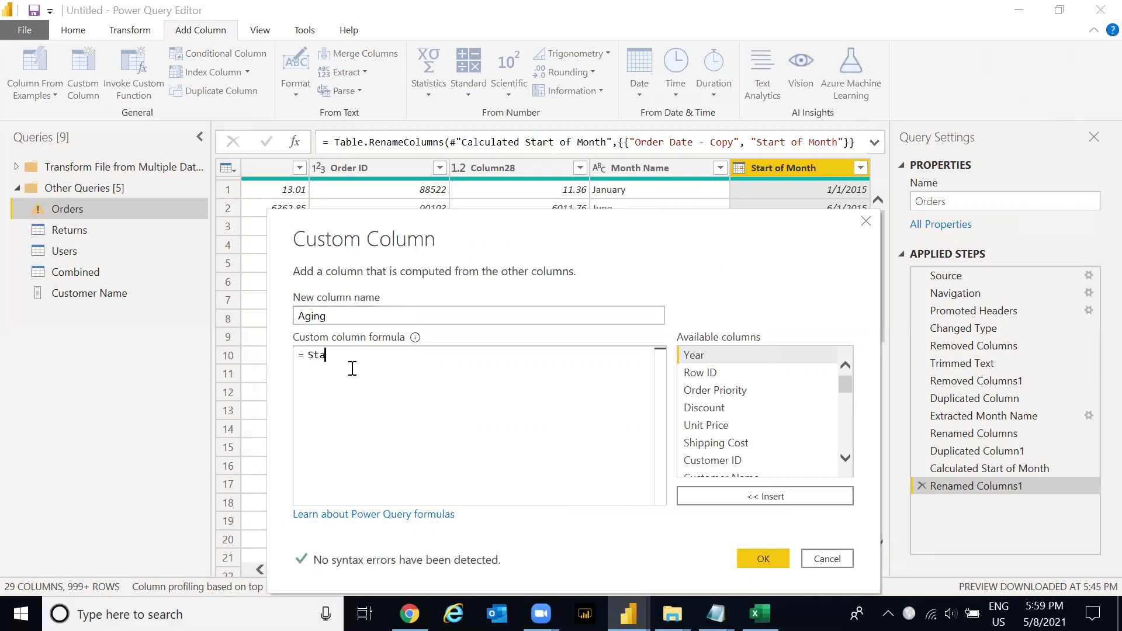
key("BackSpace")
key("BackSpace")
key("BackSpace")
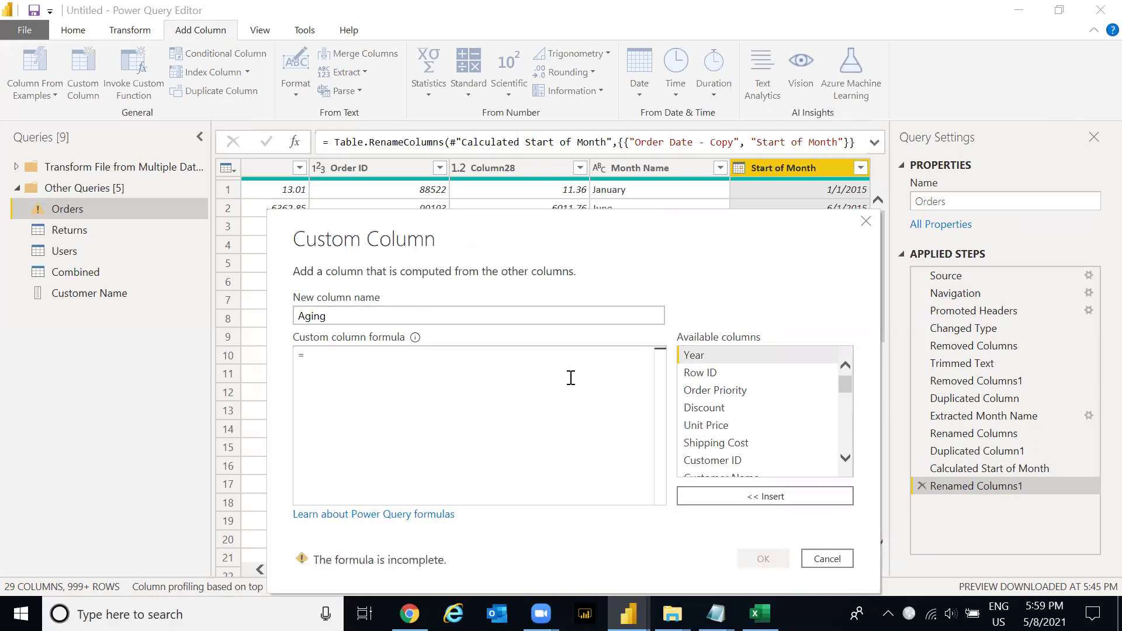
left_click_drag(848, 388, 852, 464)
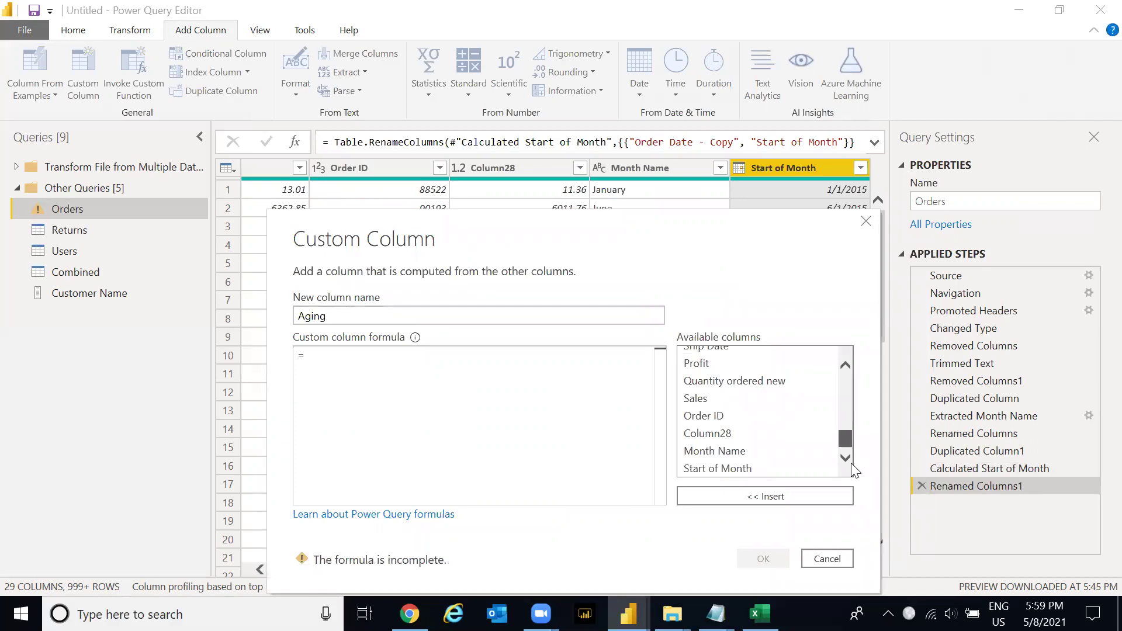
double_click(757, 473)
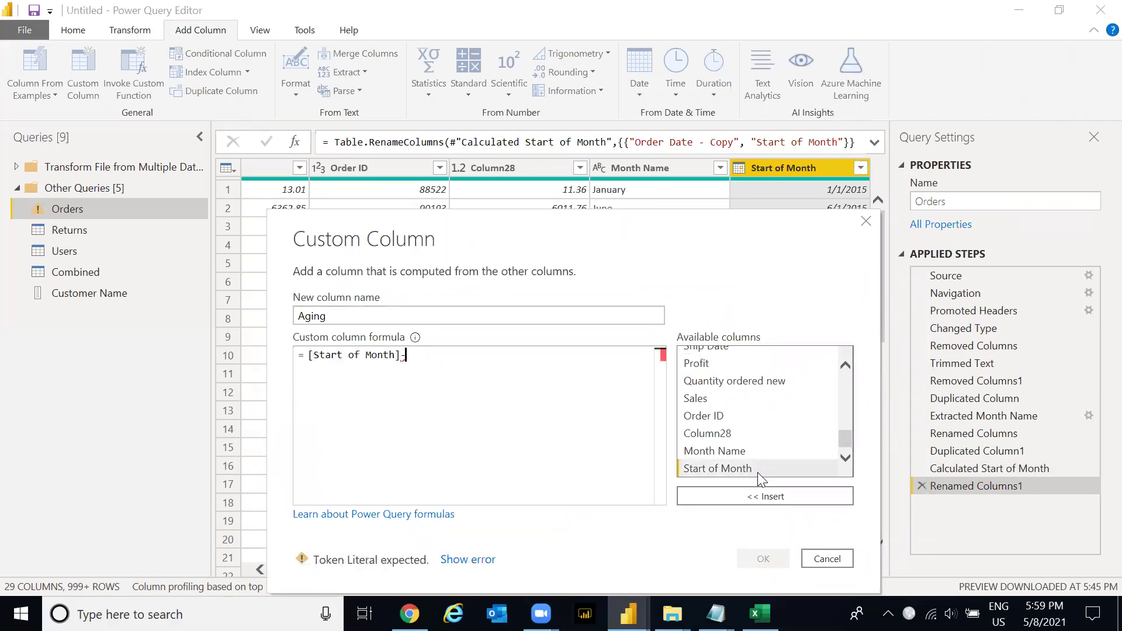
mouse_move(847, 446)
left_mouse_down()
mouse_move(849, 375)
mouse_move(843, 426)
left_mouse_up()
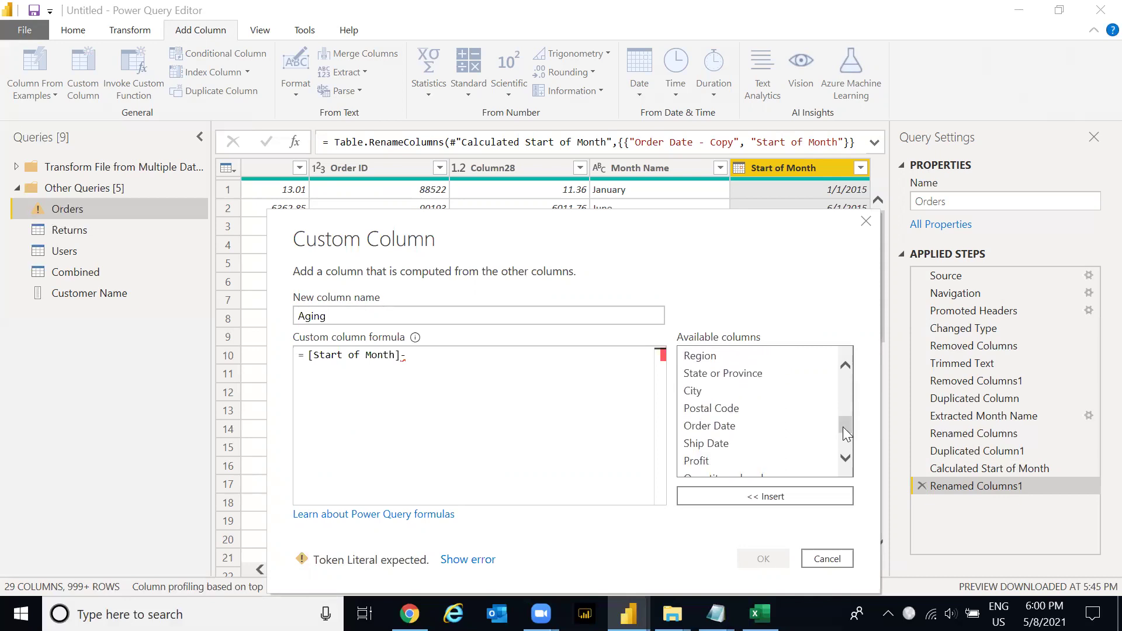
double_click(746, 431)
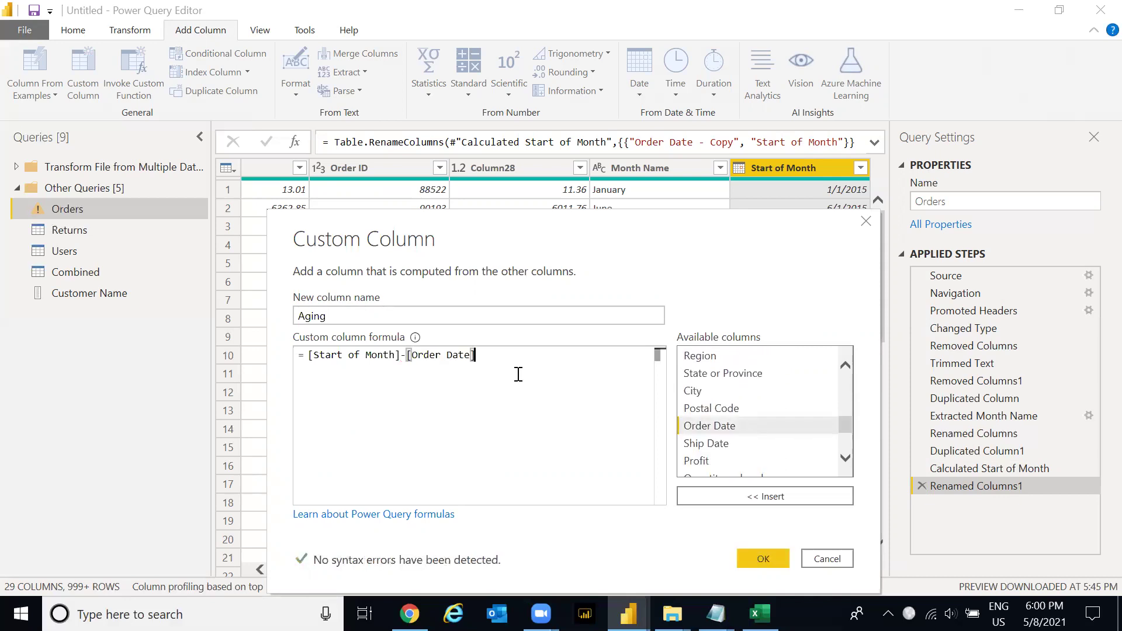
left_click(766, 559)
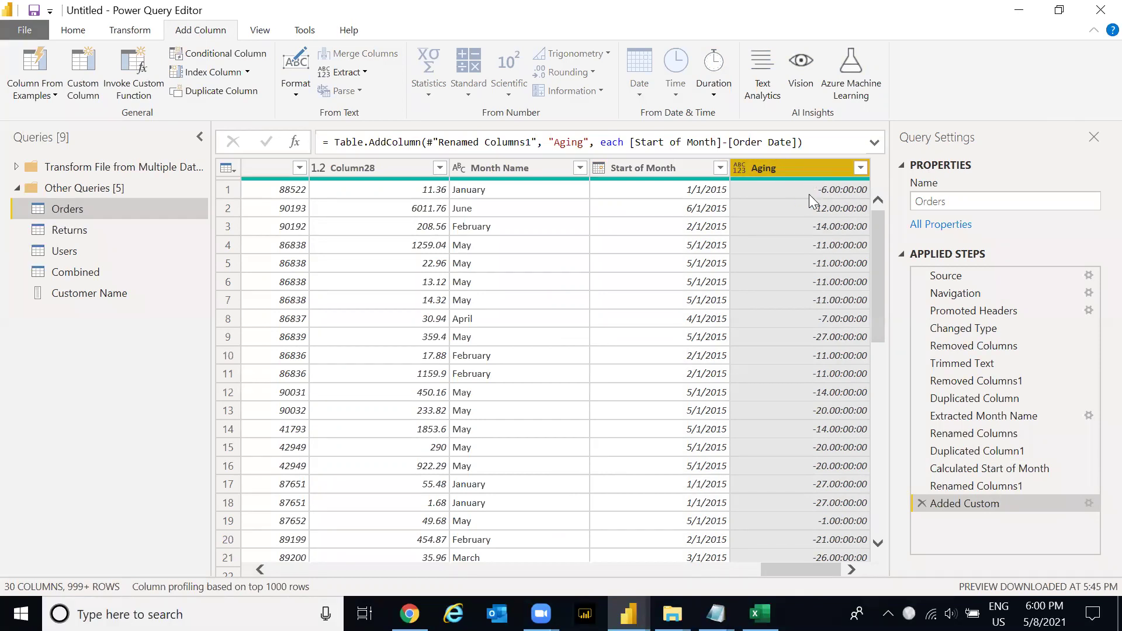
- Look through the formatting and data type options available for the Aging column
left_click(297, 98)
left_click(758, 165)
left_click(366, 75)
left_click(366, 75)
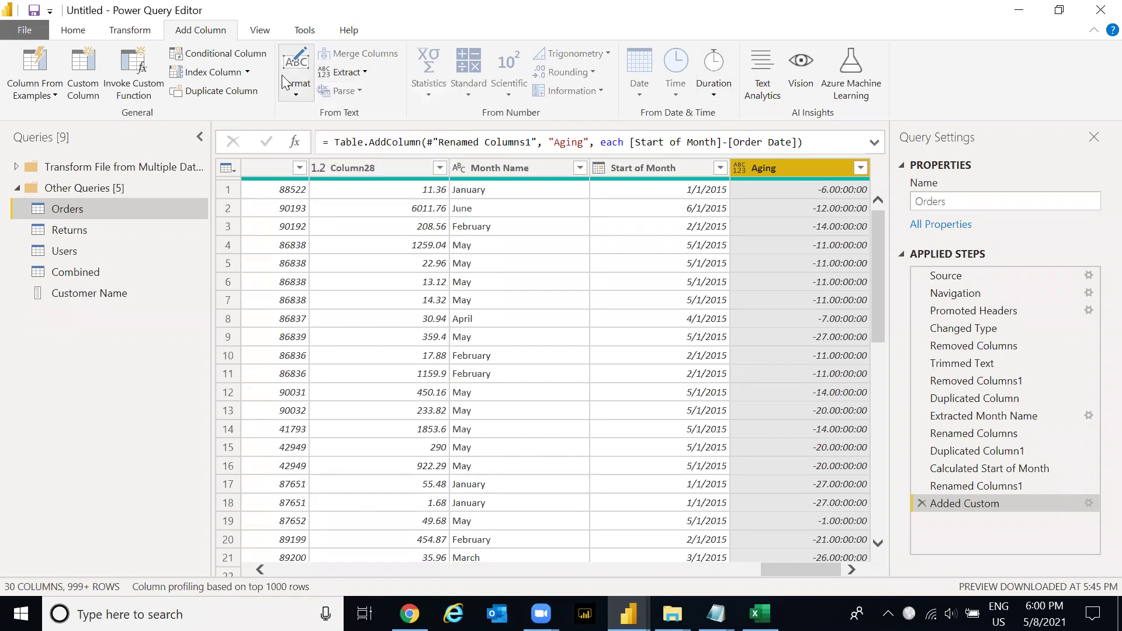
left_click(72, 35)
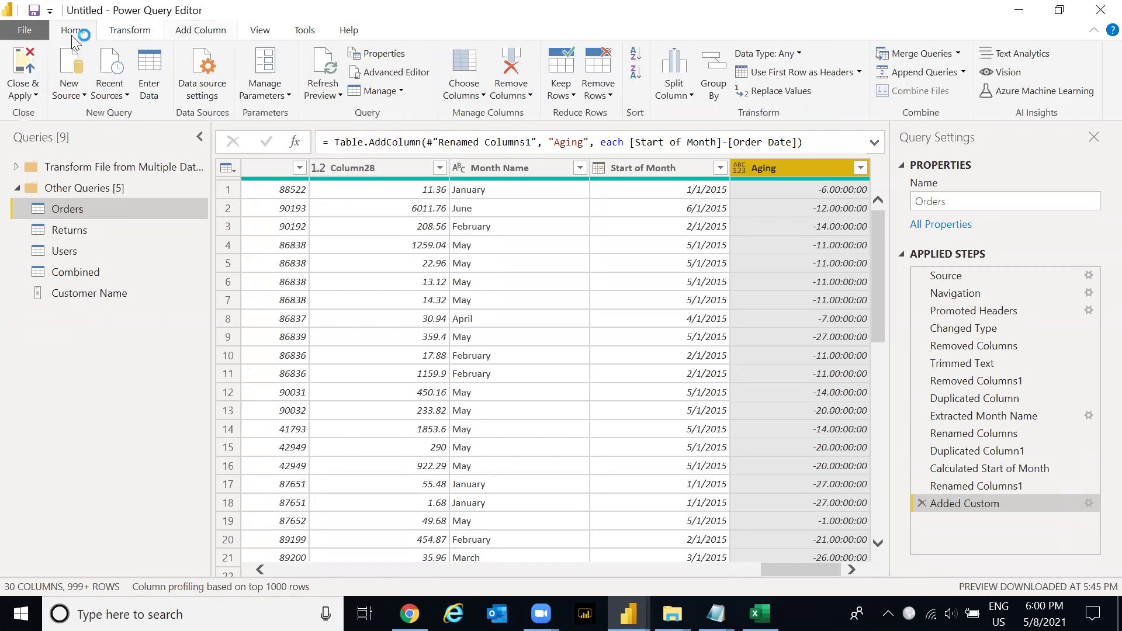
left_click(135, 31)
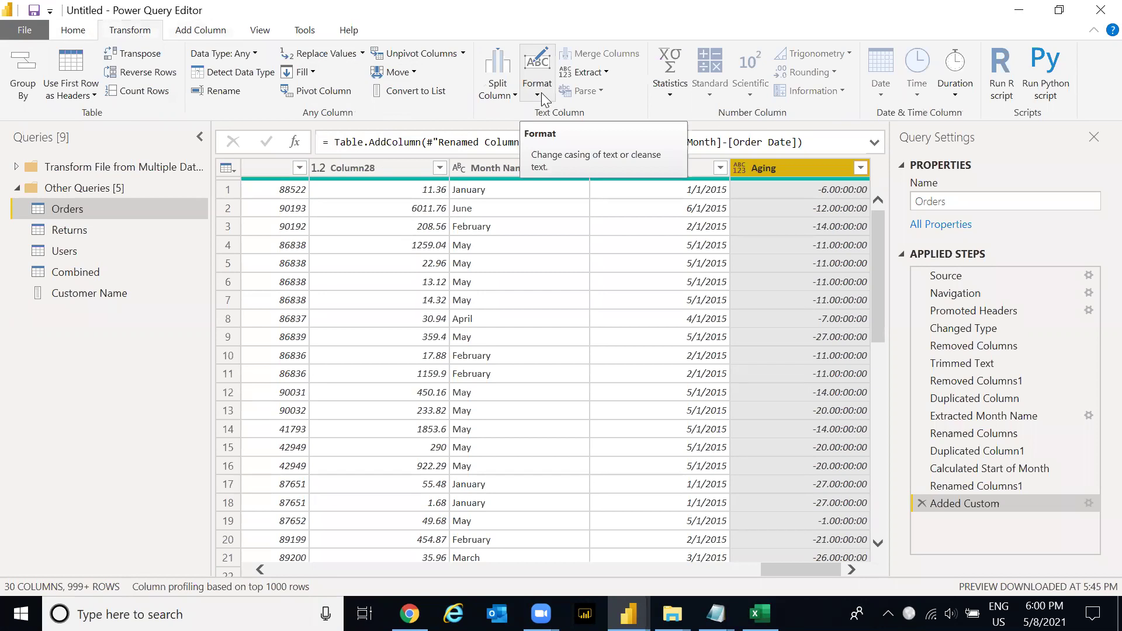
left_click(741, 168)
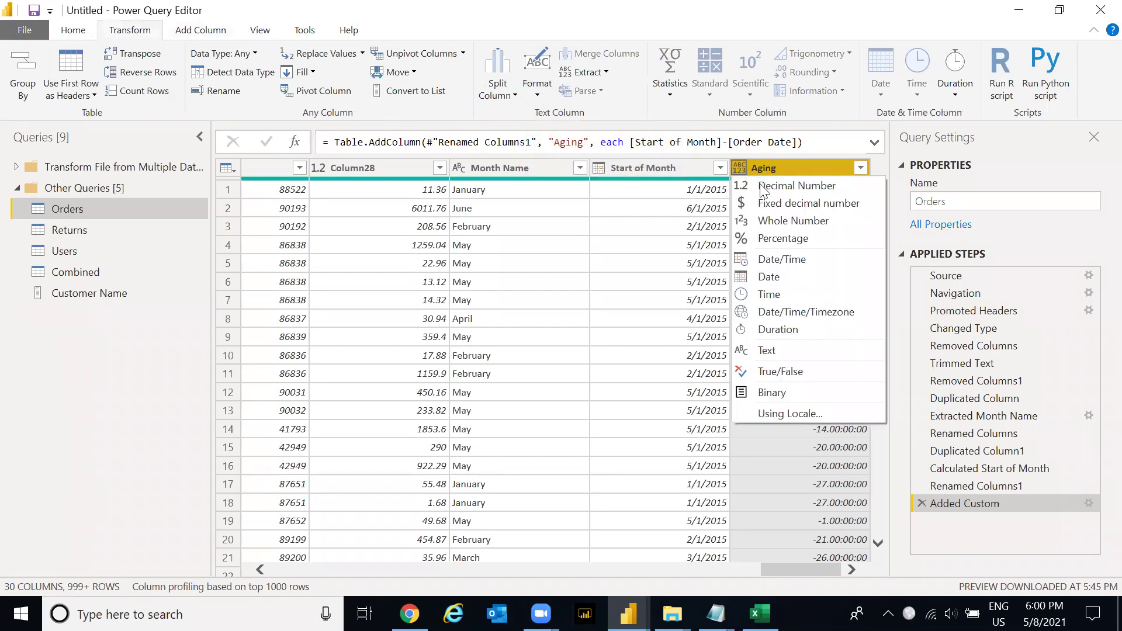
left_click(523, 111)
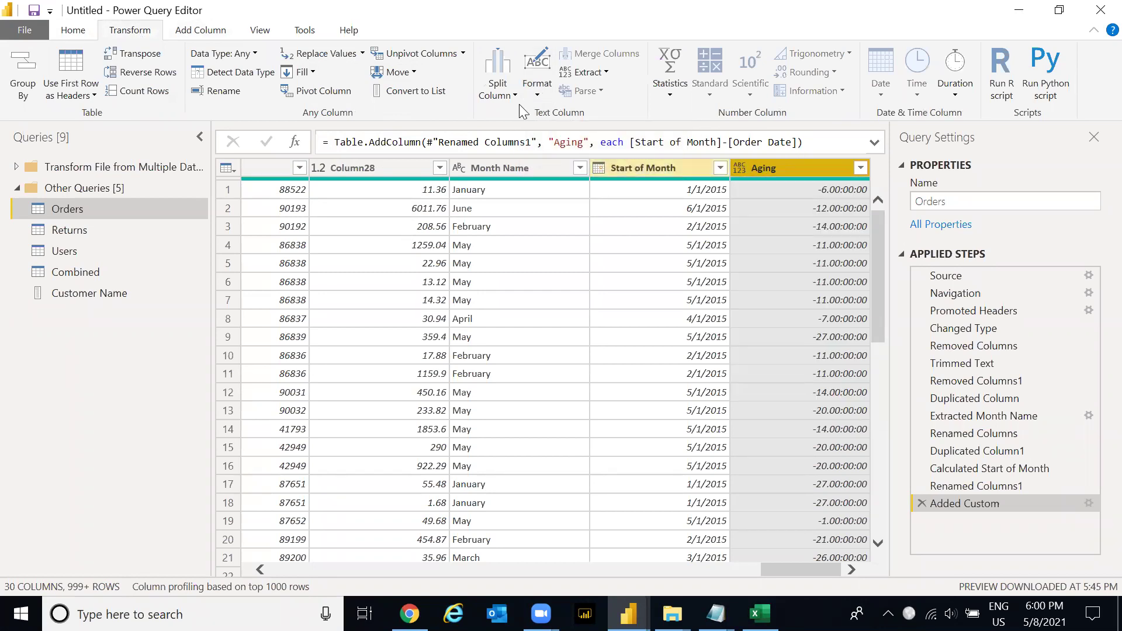
- Change the Aging column's data type to Whole Number
left_click(249, 55)
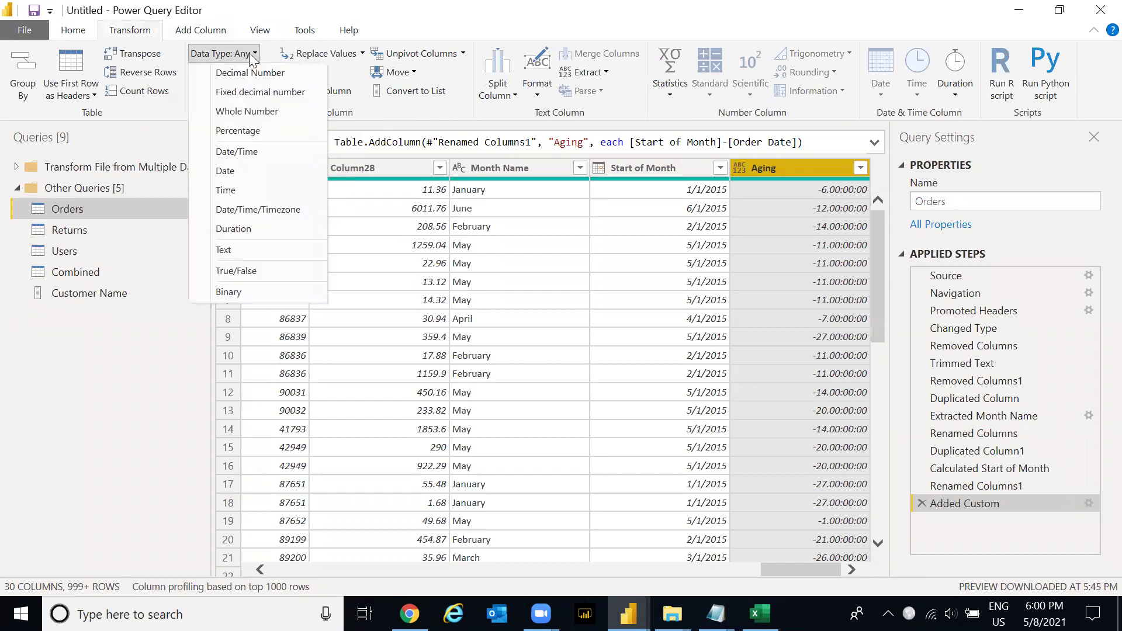
left_click(251, 54)
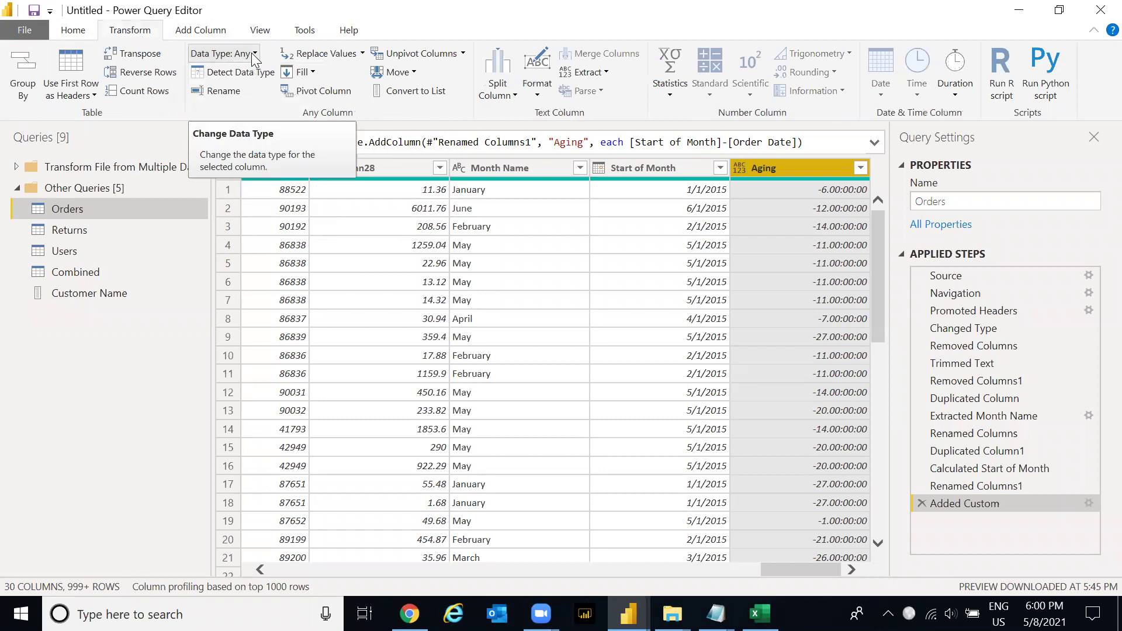
left_click(252, 54)
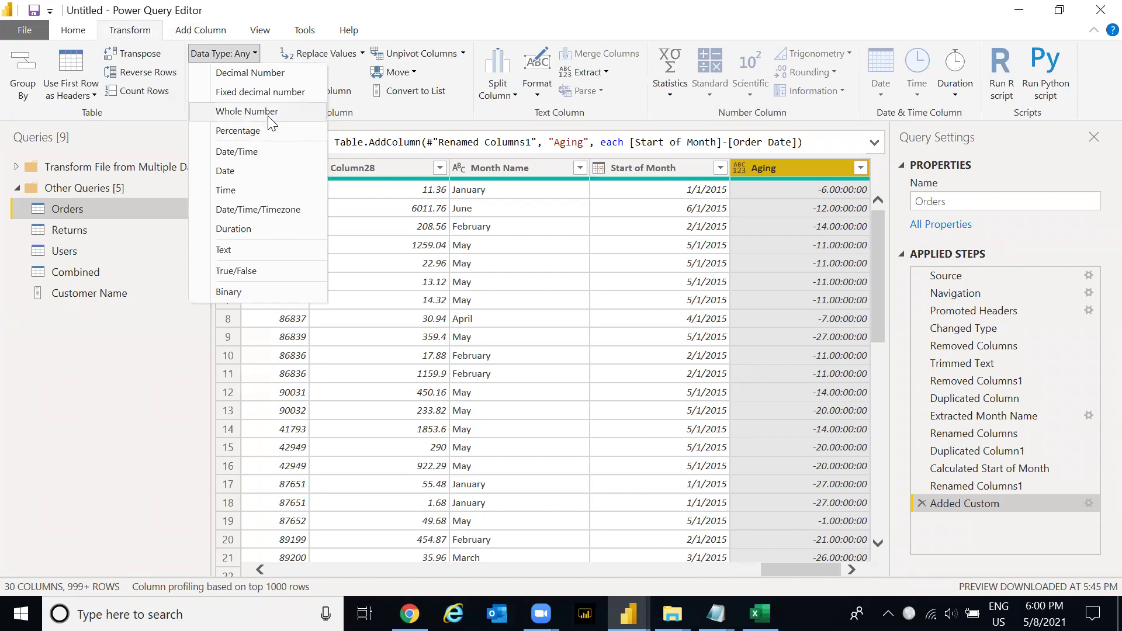
left_click(246, 111)
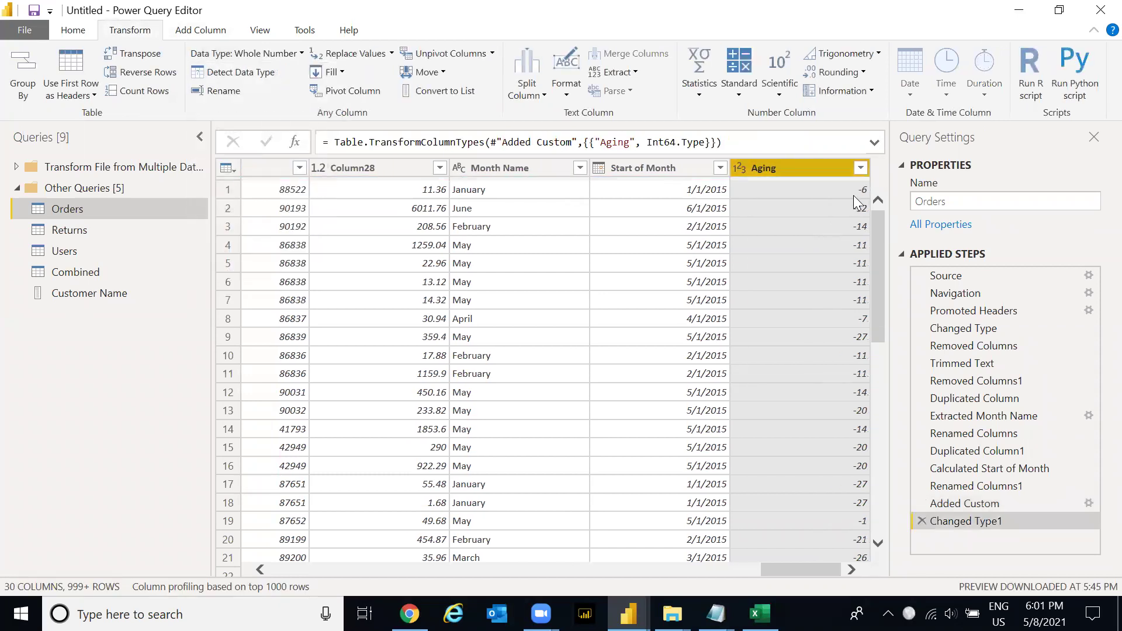
- Review the Aging column's values and the options for closing the editor and applying the query changes
left_click_drag(878, 230, 877, 191)
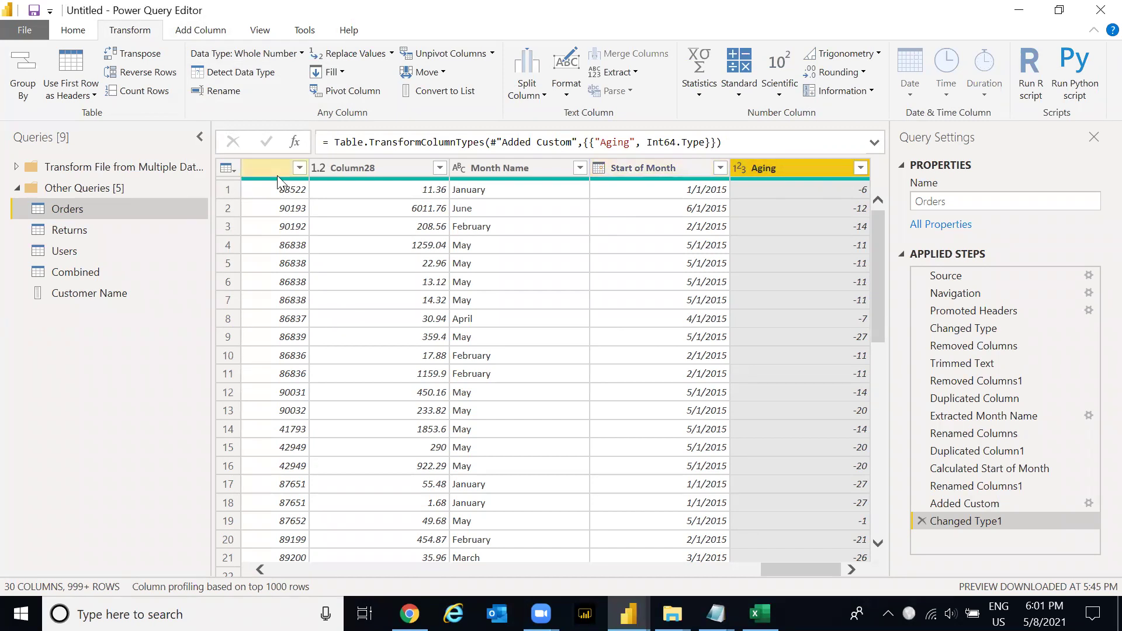
mouse_move(882, 231)
left_mouse_down()
mouse_move(888, 533)
mouse_move(885, 237)
left_mouse_up()
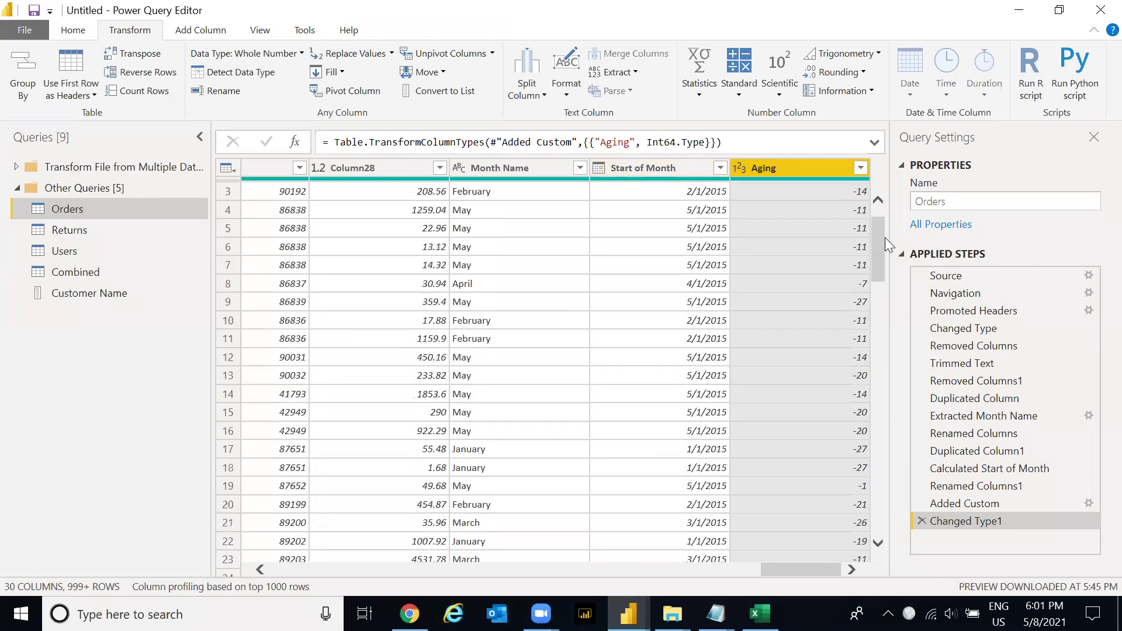
left_click(80, 35)
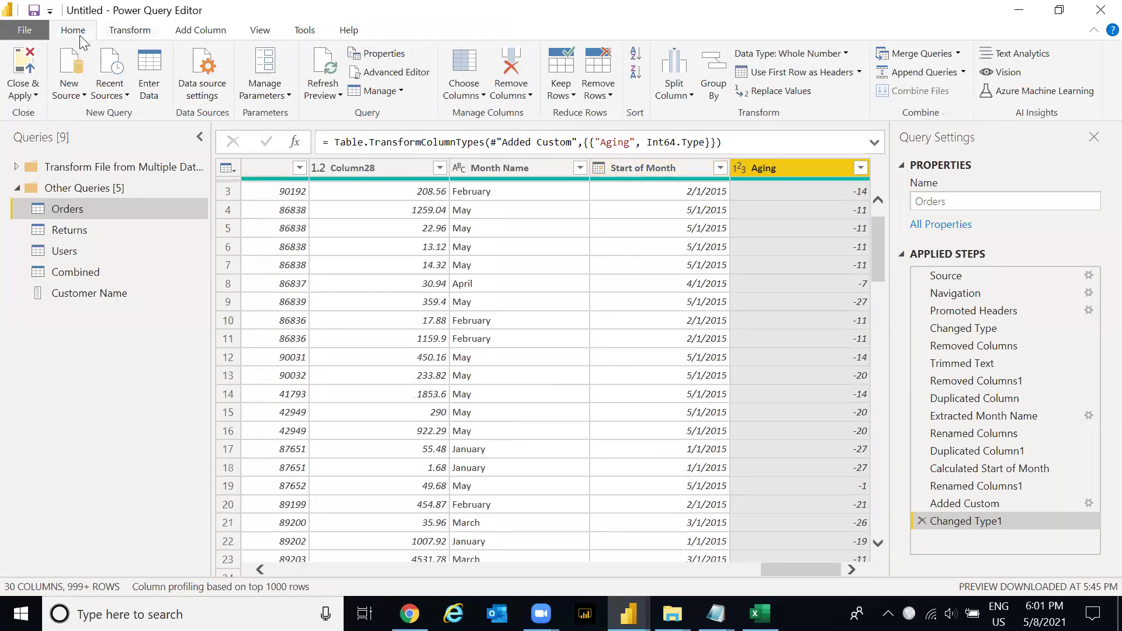
left_click(33, 96)
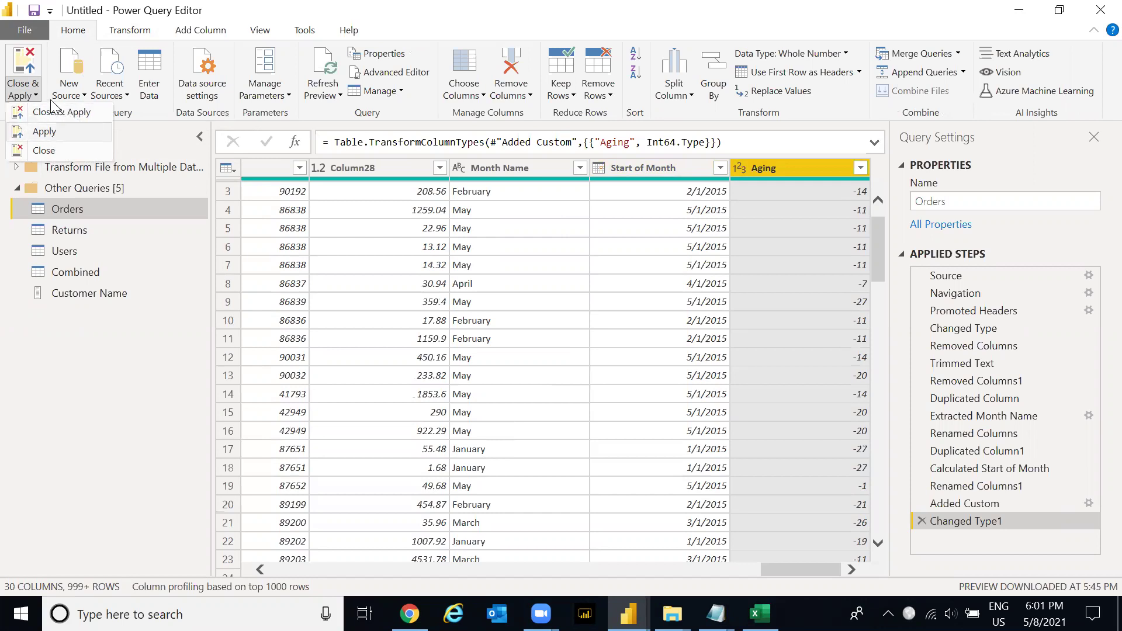
left_click(295, 6)
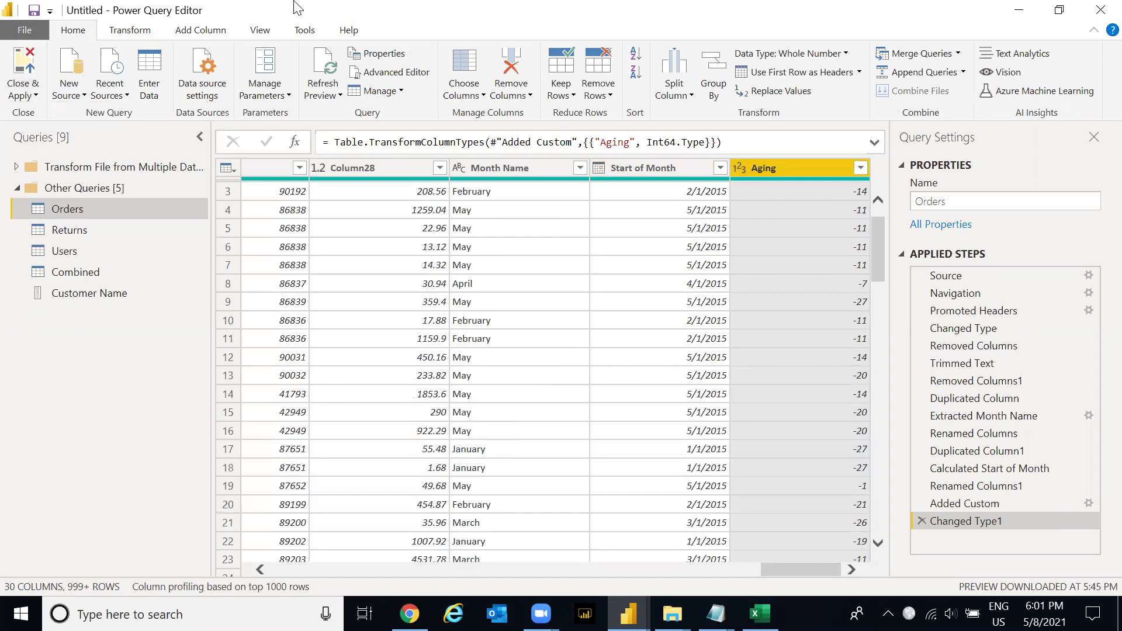
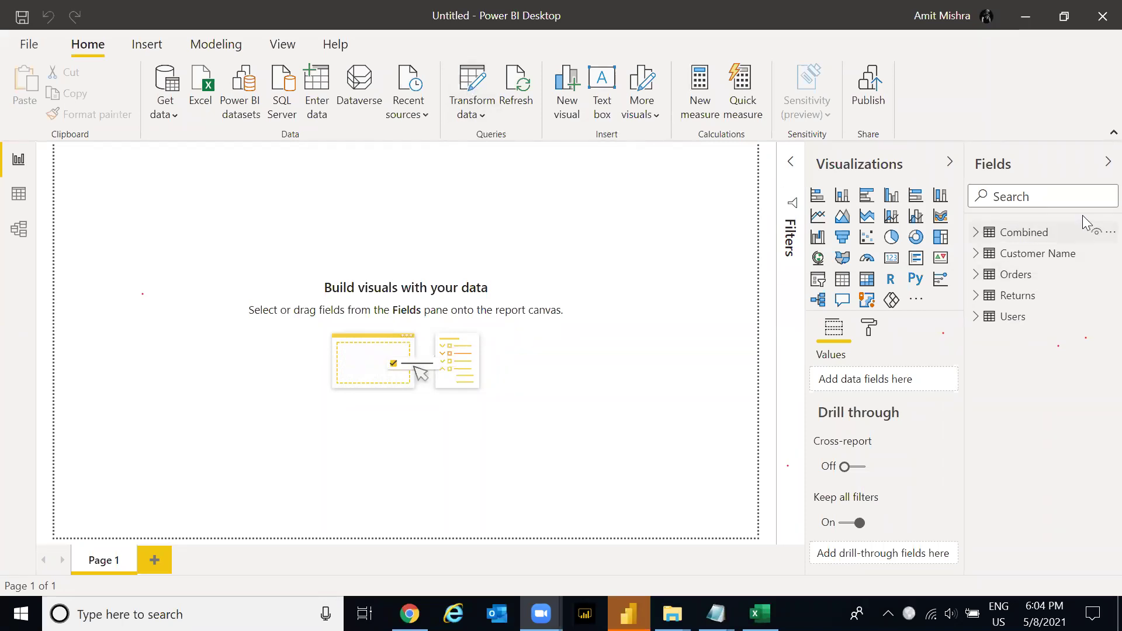
- From the Combined table in Power BI Desktop, open Edit query to return to Power Query Editor
mouse_move(1035, 237)
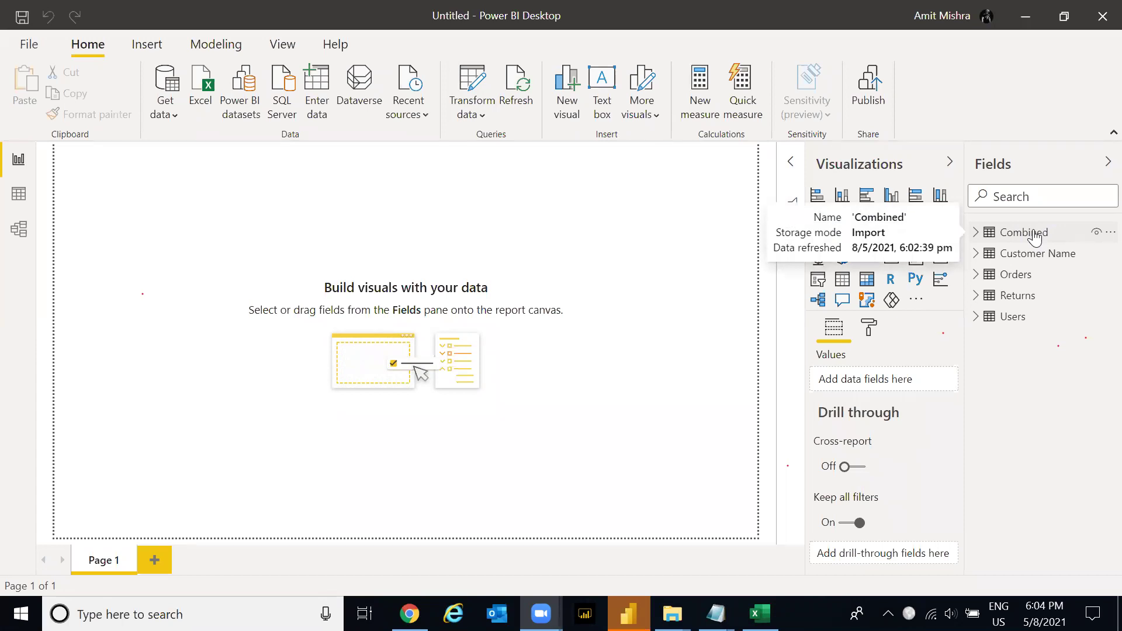
left_click(1100, 234)
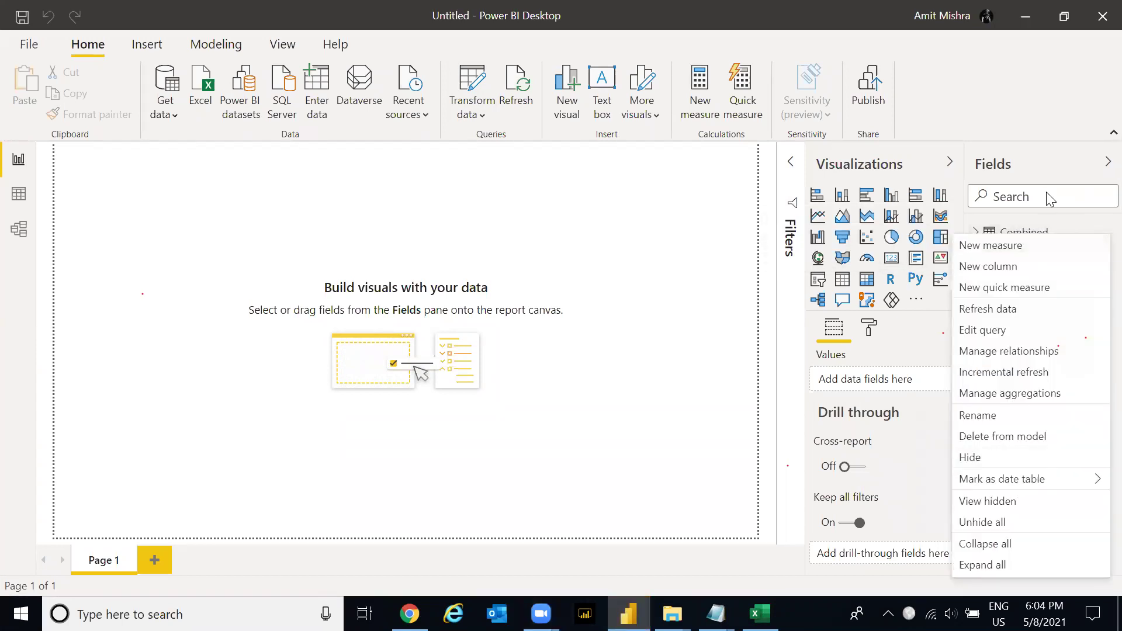
left_click(1000, 338)
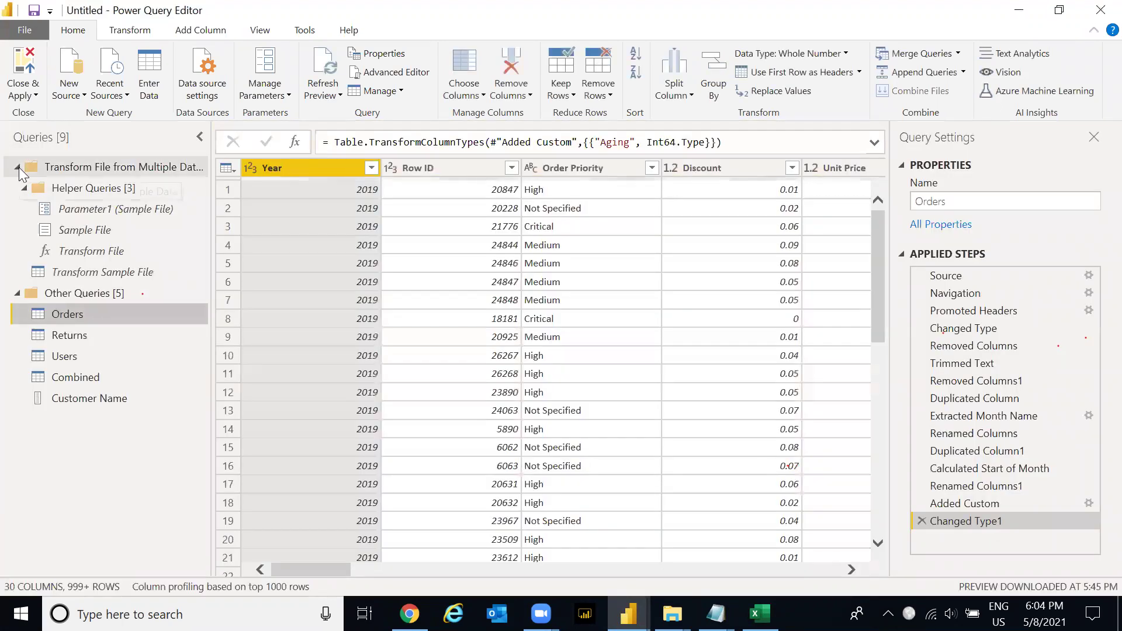
- Collapse the Transform File query group and delete the Customer Name list query
left_click(18, 167)
left_click(58, 209)
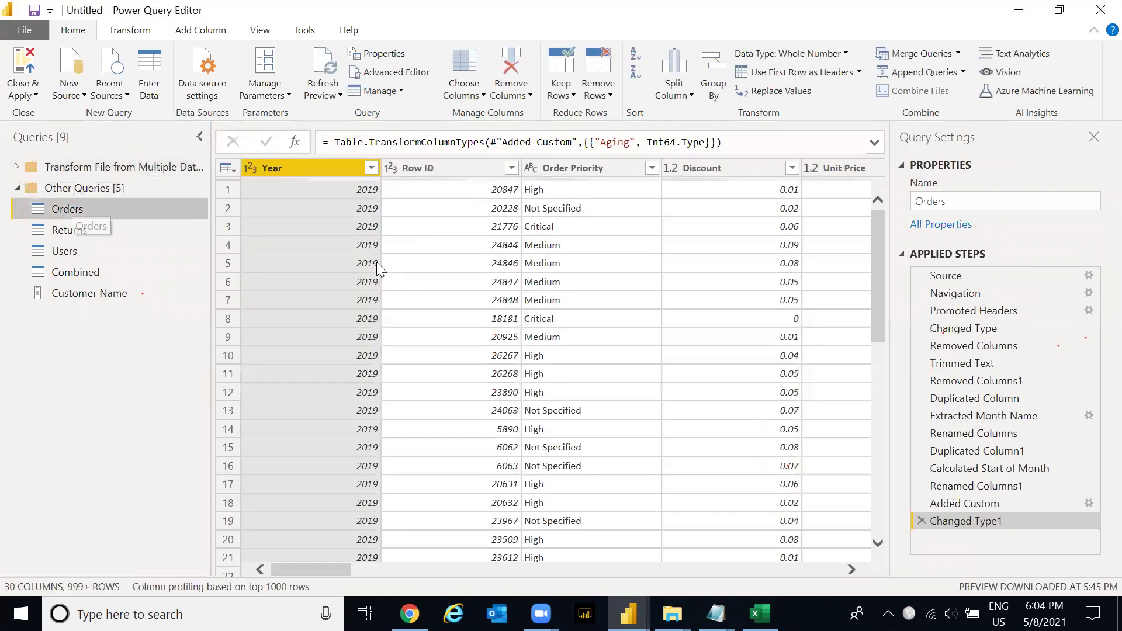
left_click(75, 294)
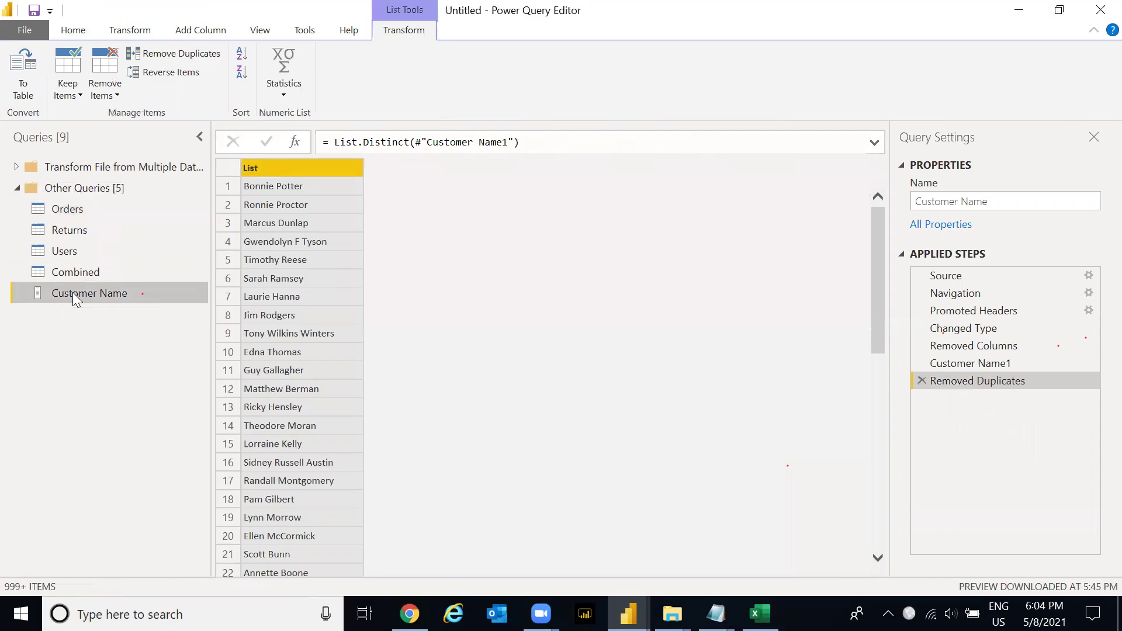
right_click(76, 300)
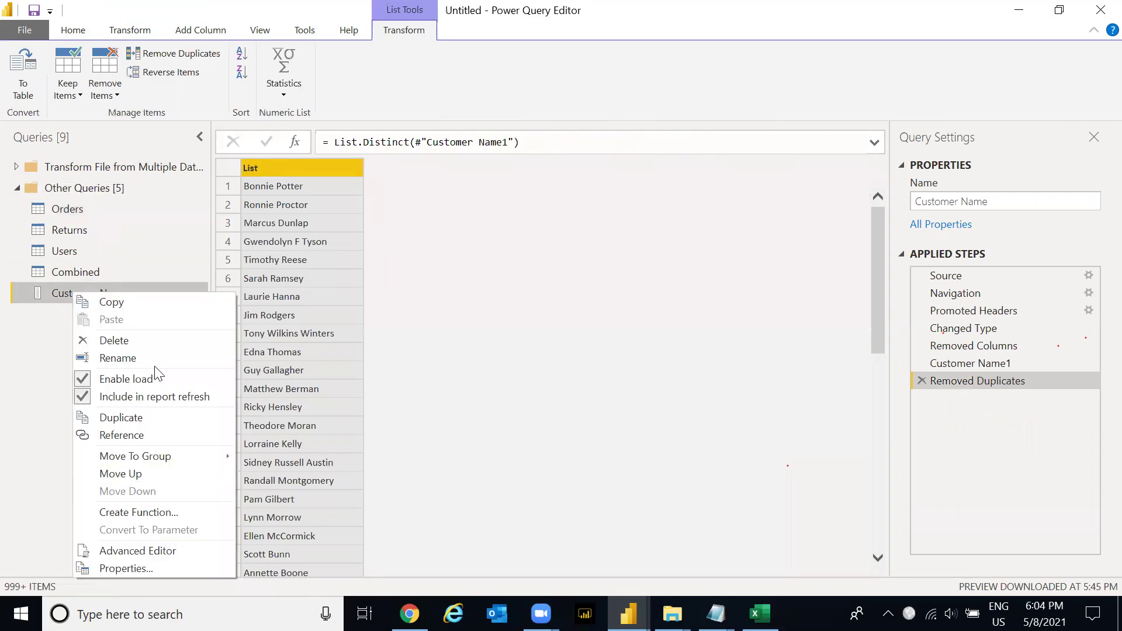
left_click(141, 341)
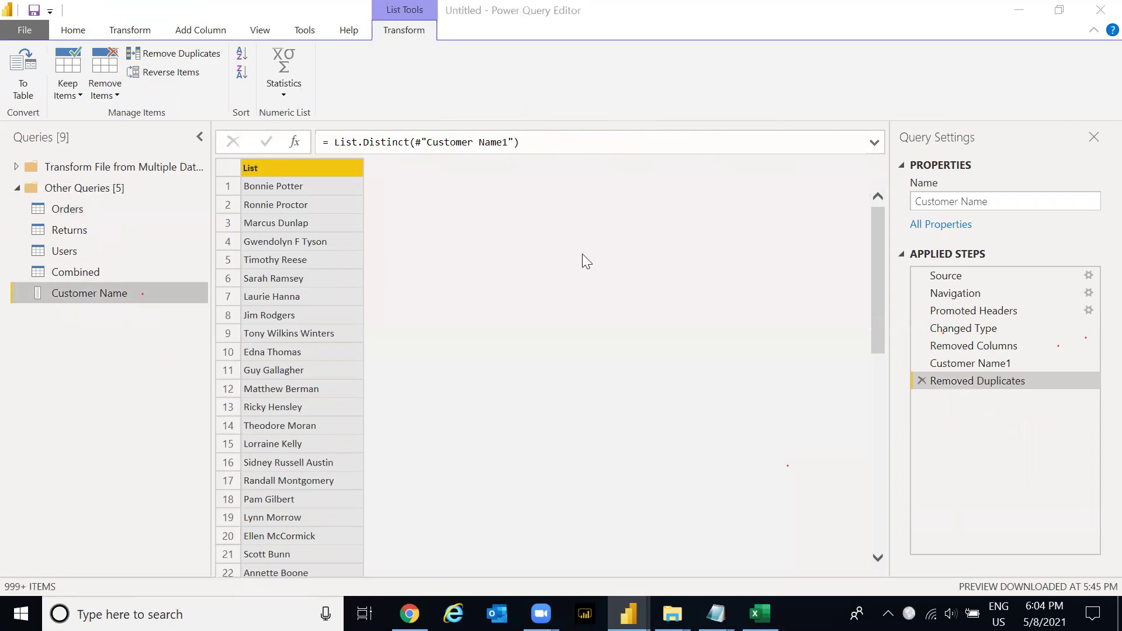
left_click(653, 333)
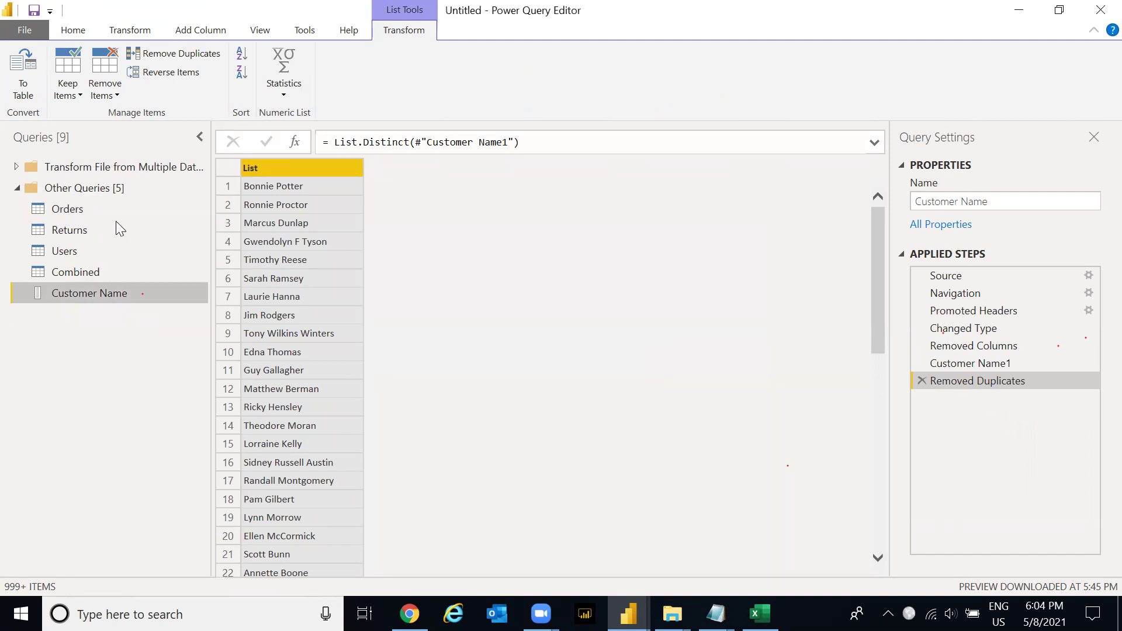
- Add the Orders query's Region column as a new list query and remove the duplicates from that list
left_click(69, 211)
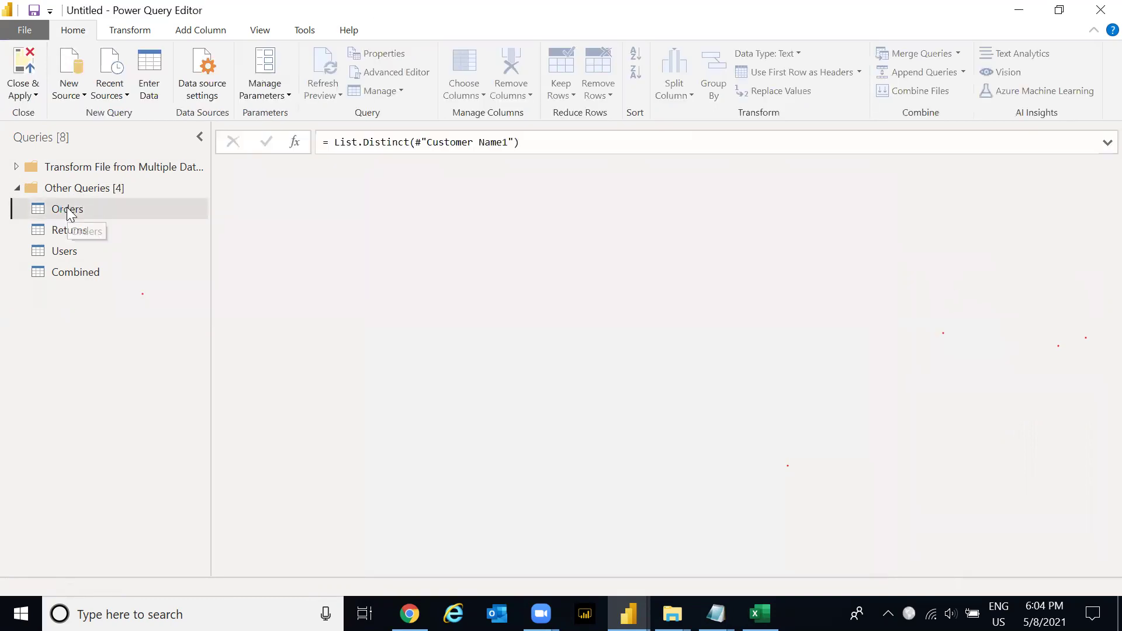
left_click_drag(329, 565, 558, 566)
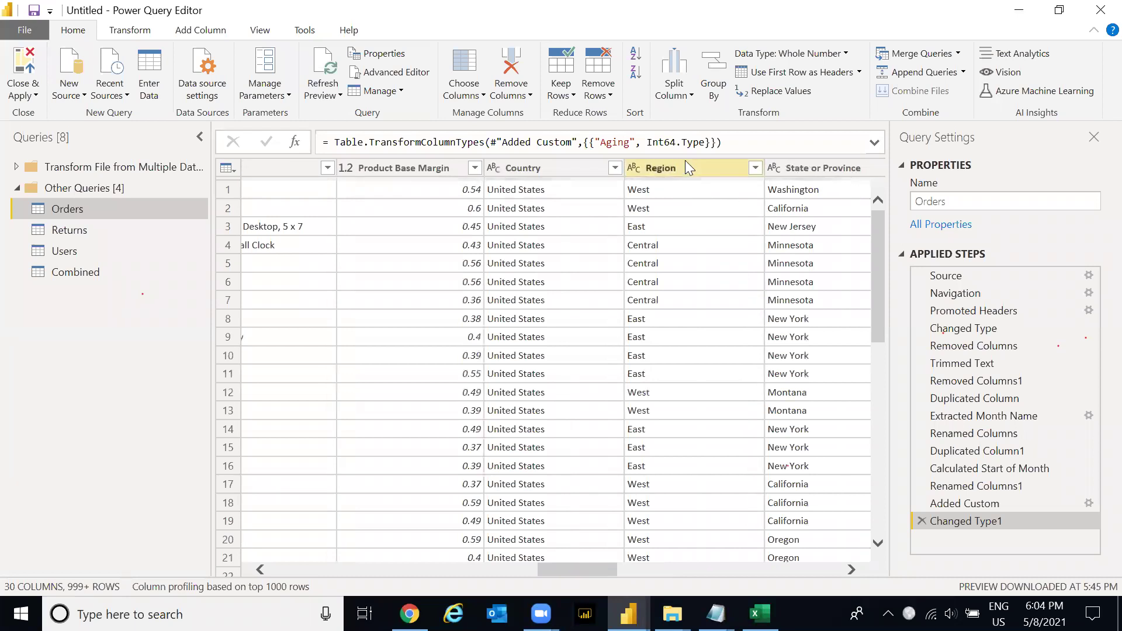
left_click(685, 160)
right_click(674, 165)
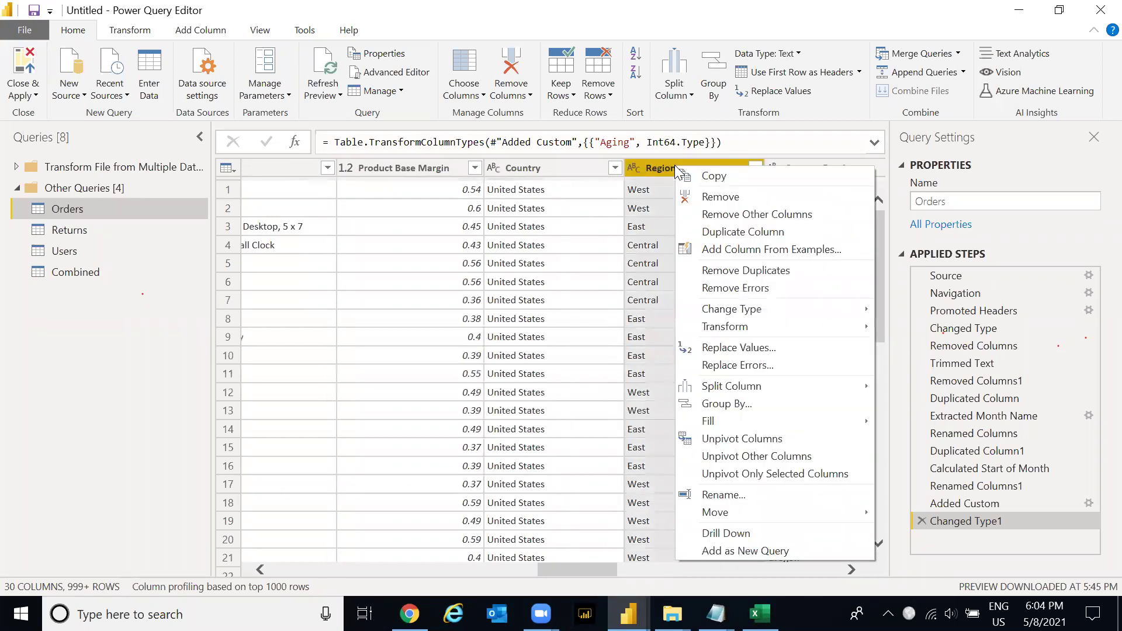
left_click(734, 550)
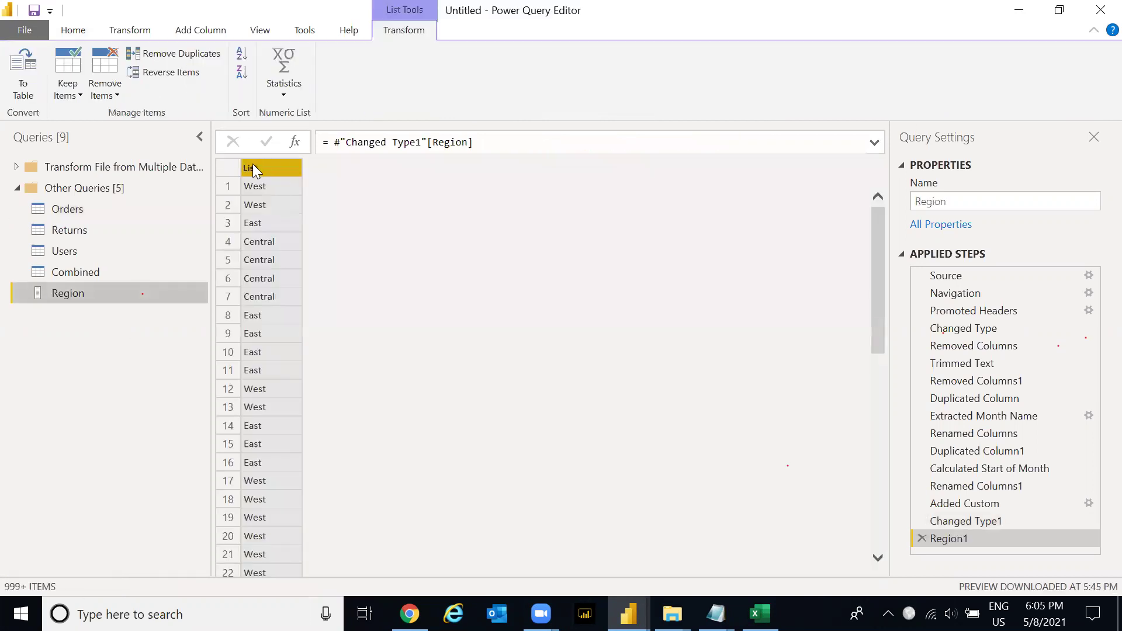
right_click(277, 175)
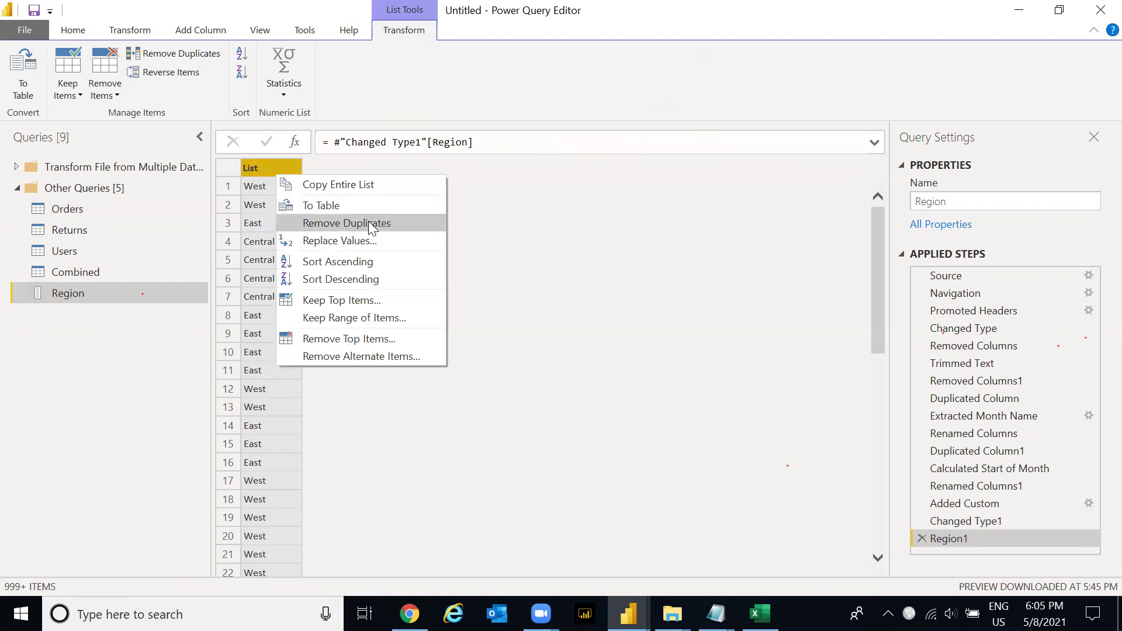
left_click(372, 224)
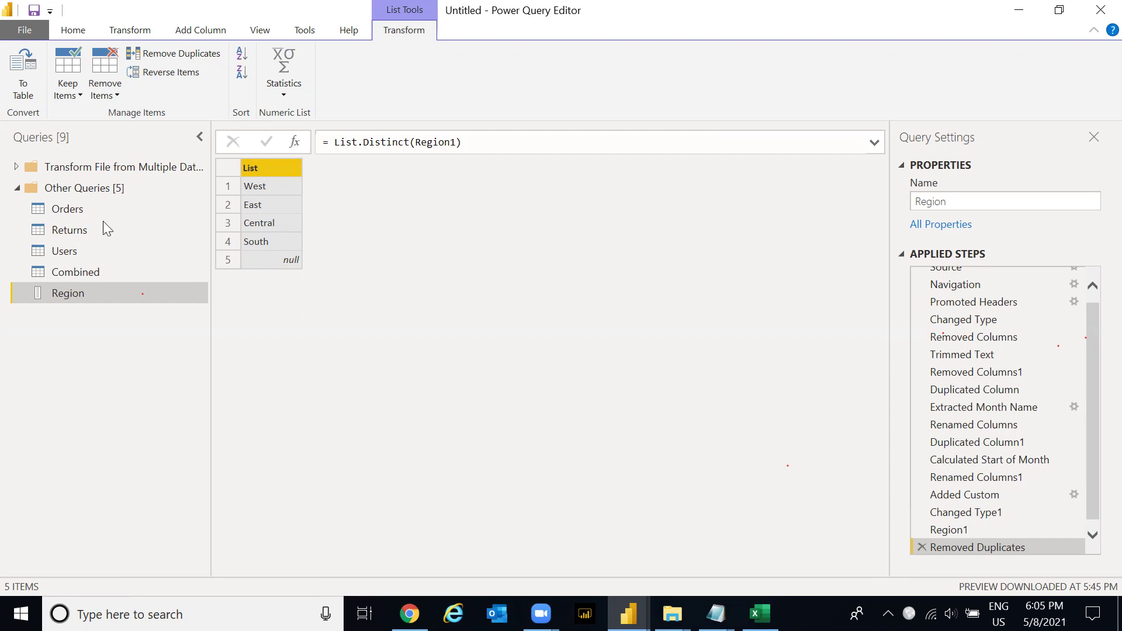
- Create a new required parameter named Region List
left_click(75, 32)
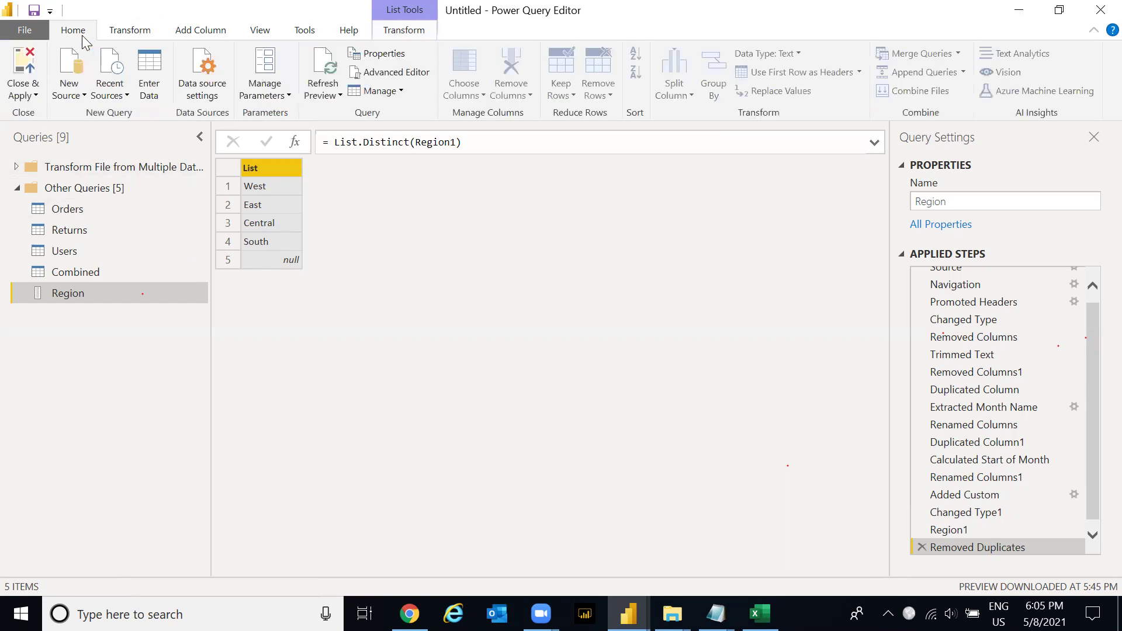
left_click(287, 95)
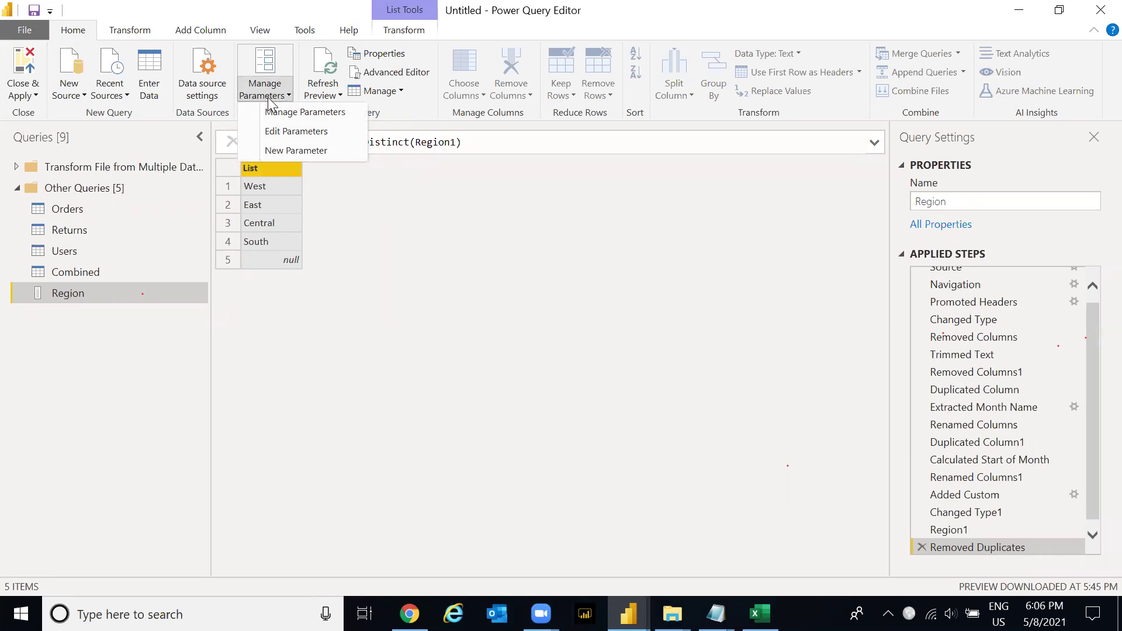
left_click(293, 150)
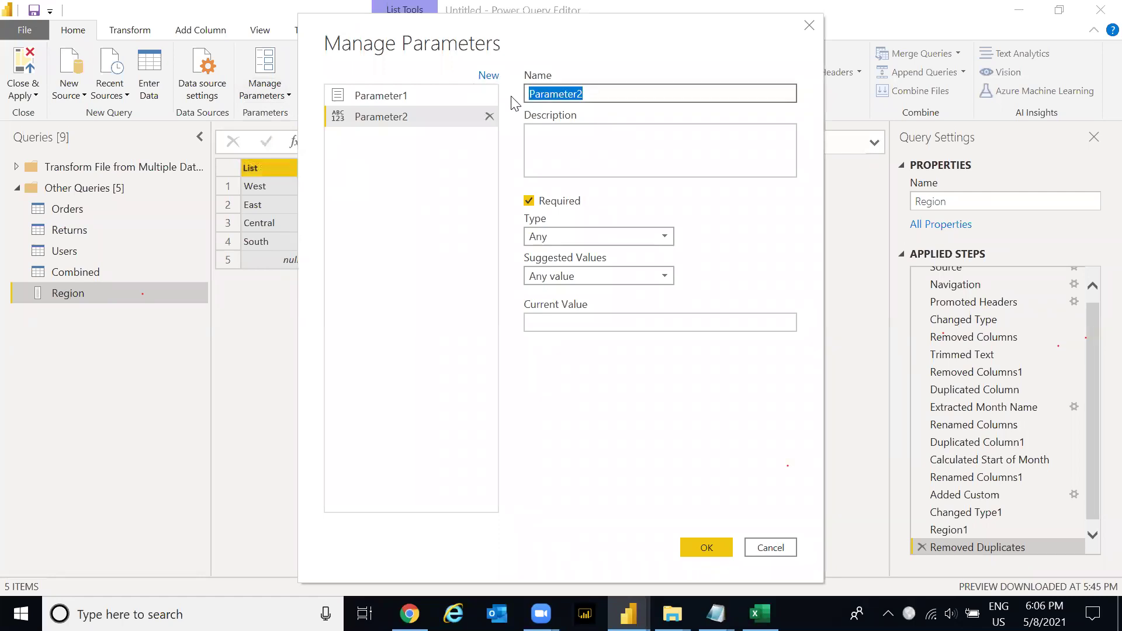
key("BackSpace")
type("Region")
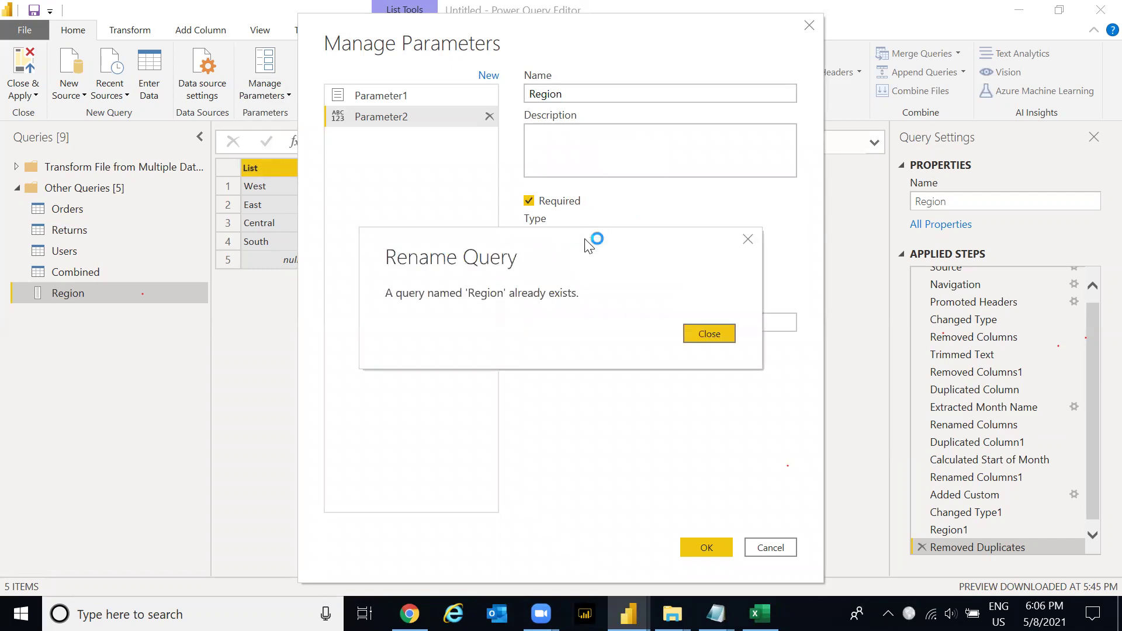
left_click(708, 327)
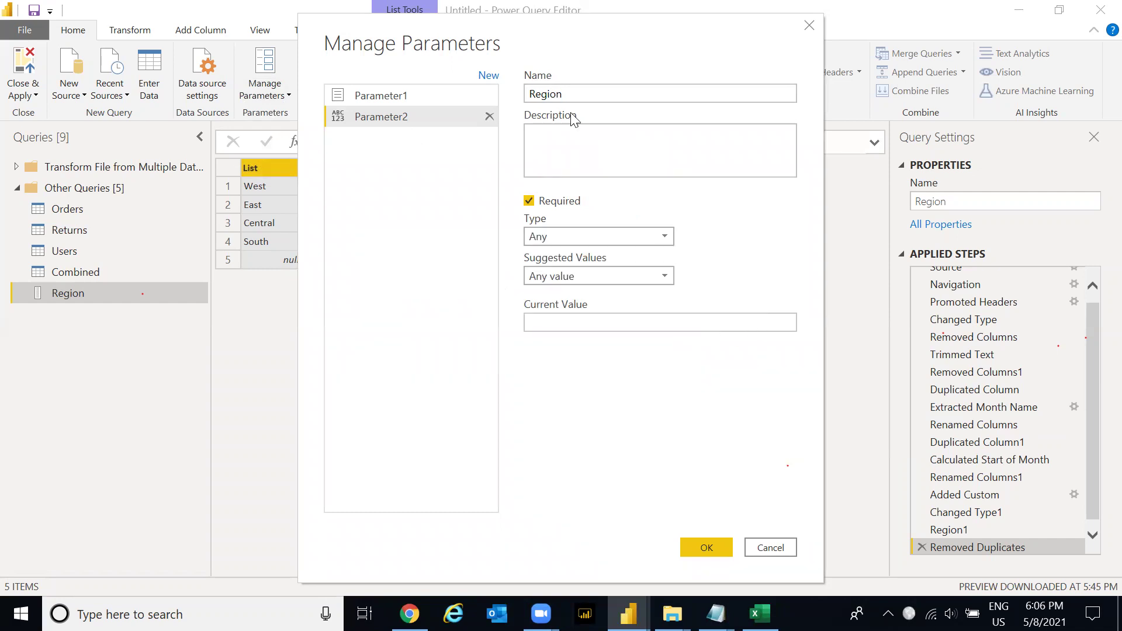
left_click_drag(602, 92, 516, 95)
type("Region List")
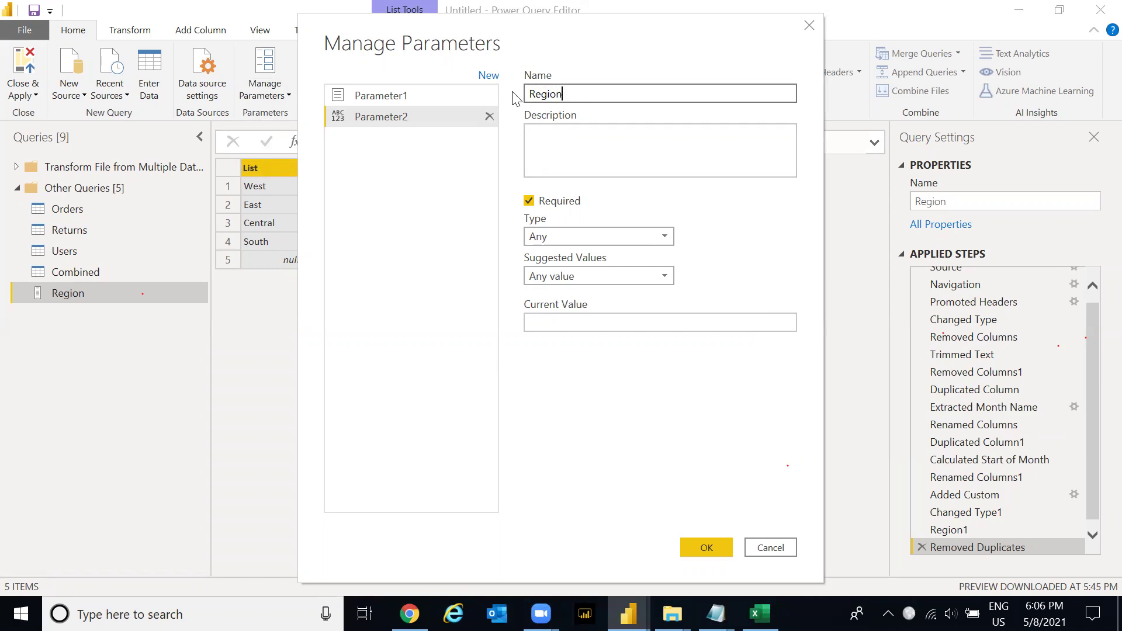
- Set the Region List parameter's type to Text and take its suggested values from the Region query
left_click(611, 236)
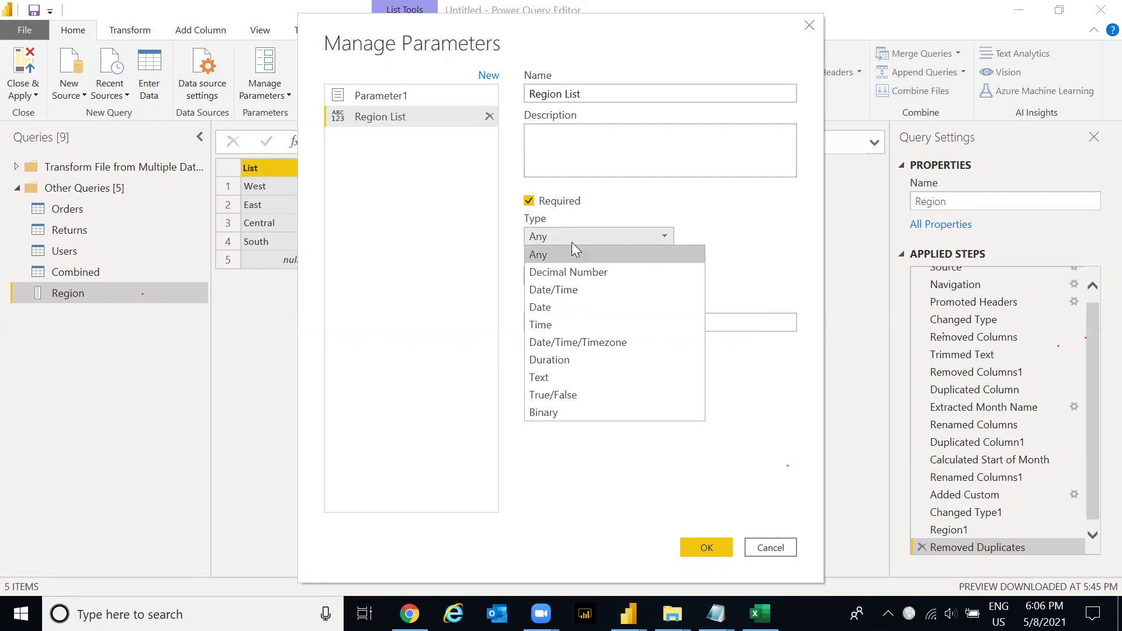
left_click(553, 377)
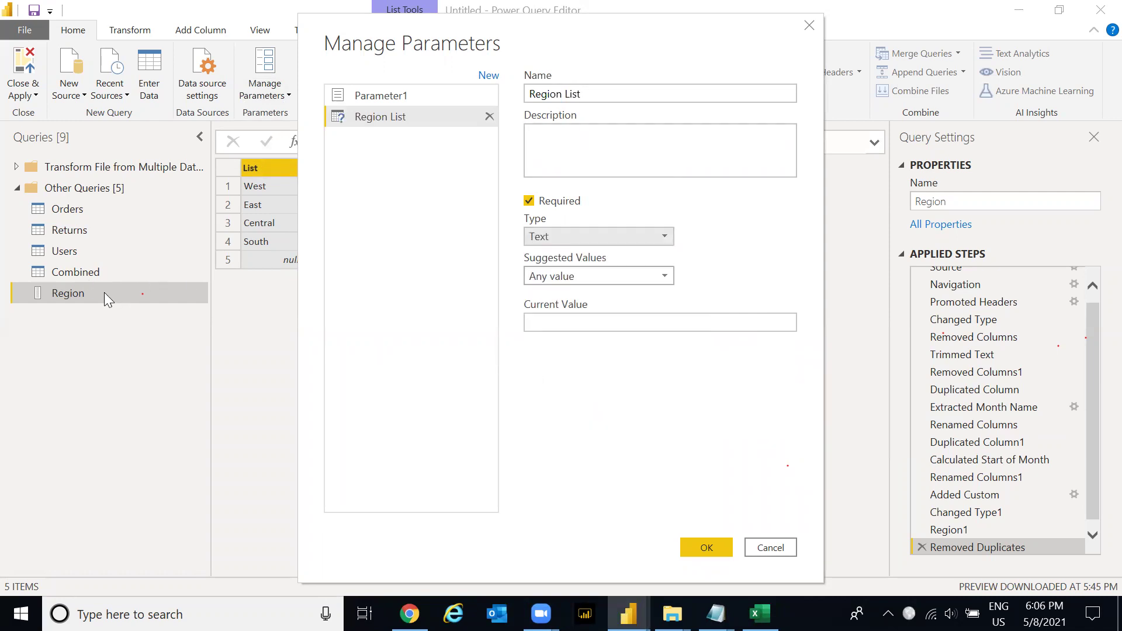
left_click(583, 282)
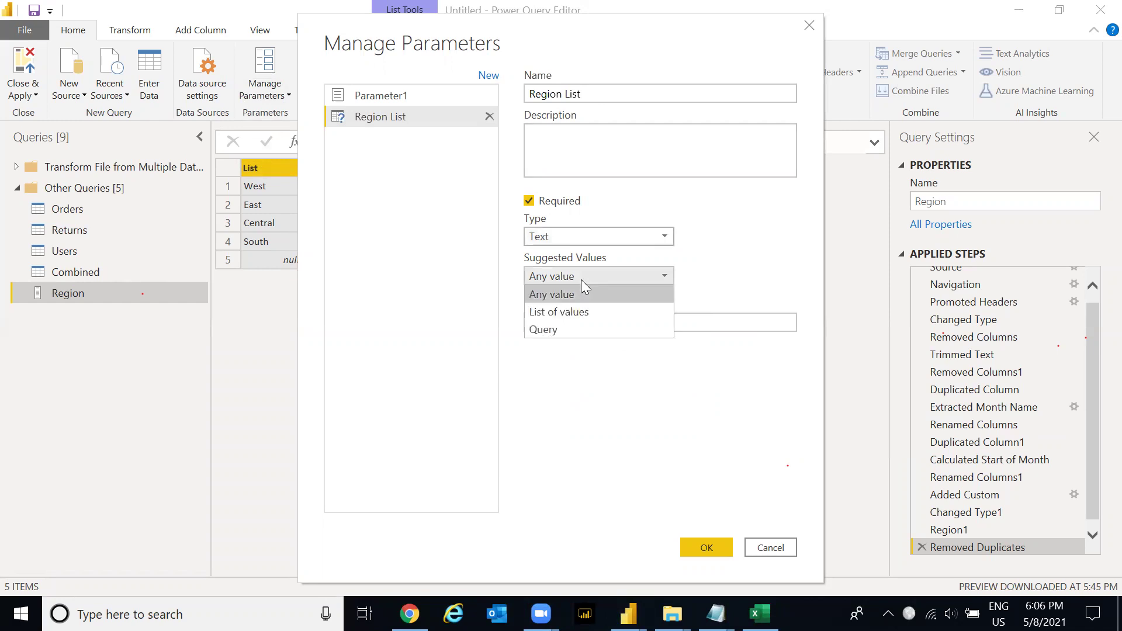
left_click(561, 329)
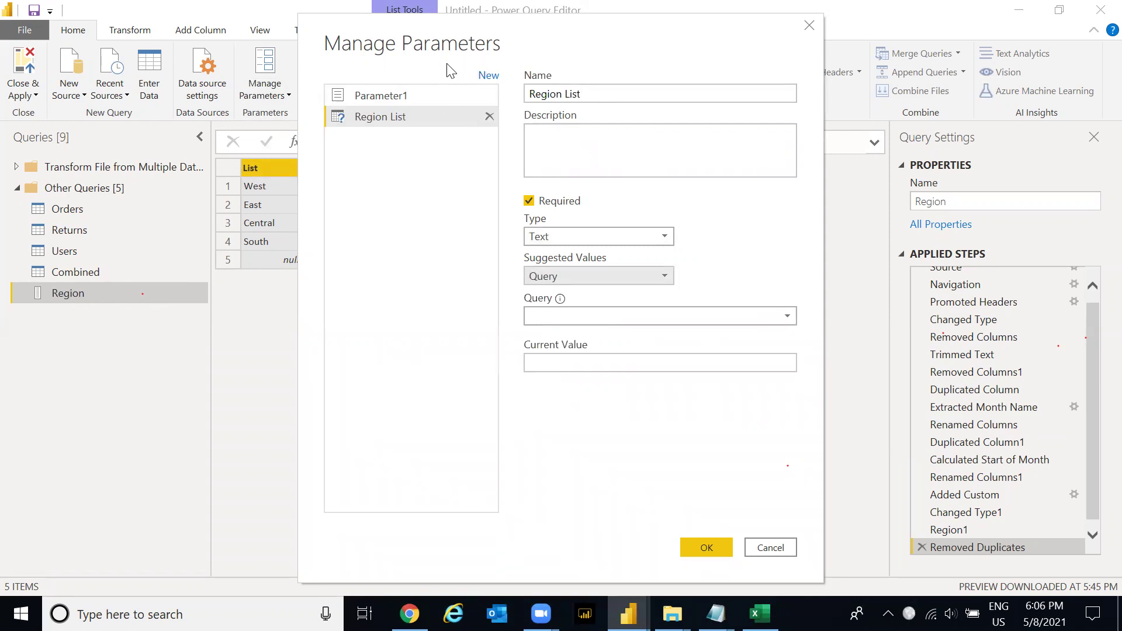
left_click(644, 317)
left_click(564, 331)
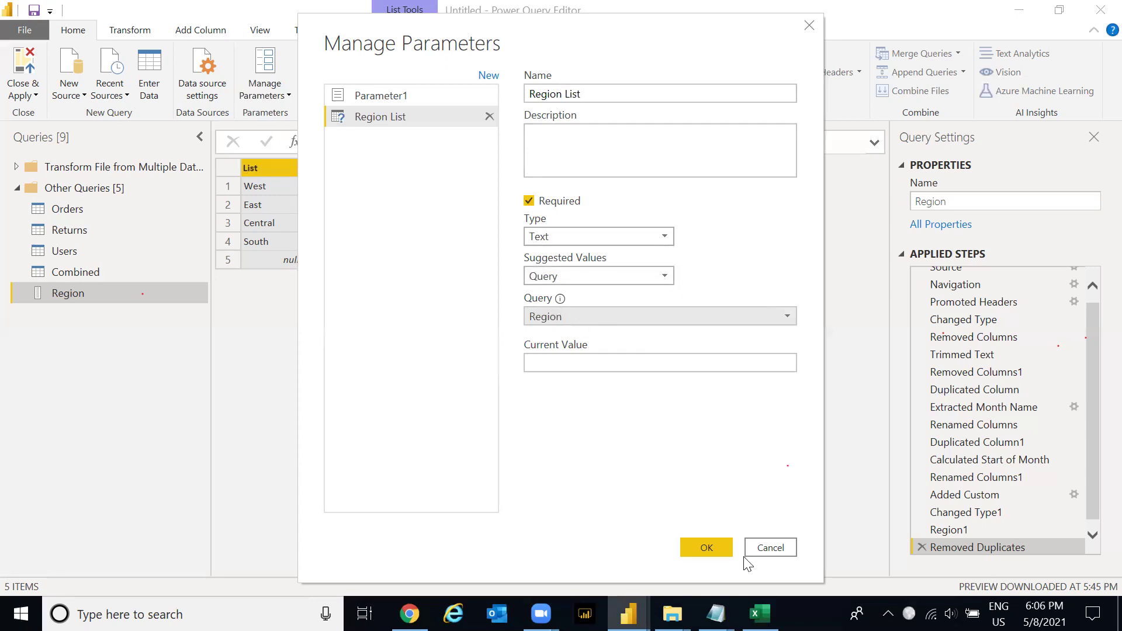
- Save the parameter with East as its current value, and close Power Query Editor with the changes applied
left_click(707, 547)
left_click(750, 354)
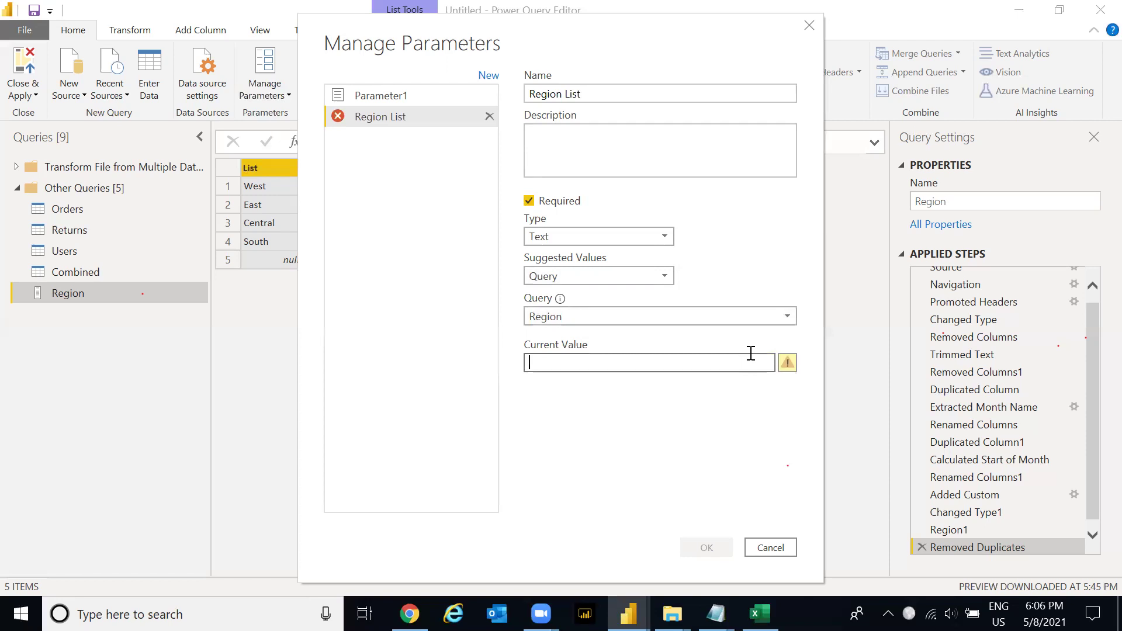
type("East")
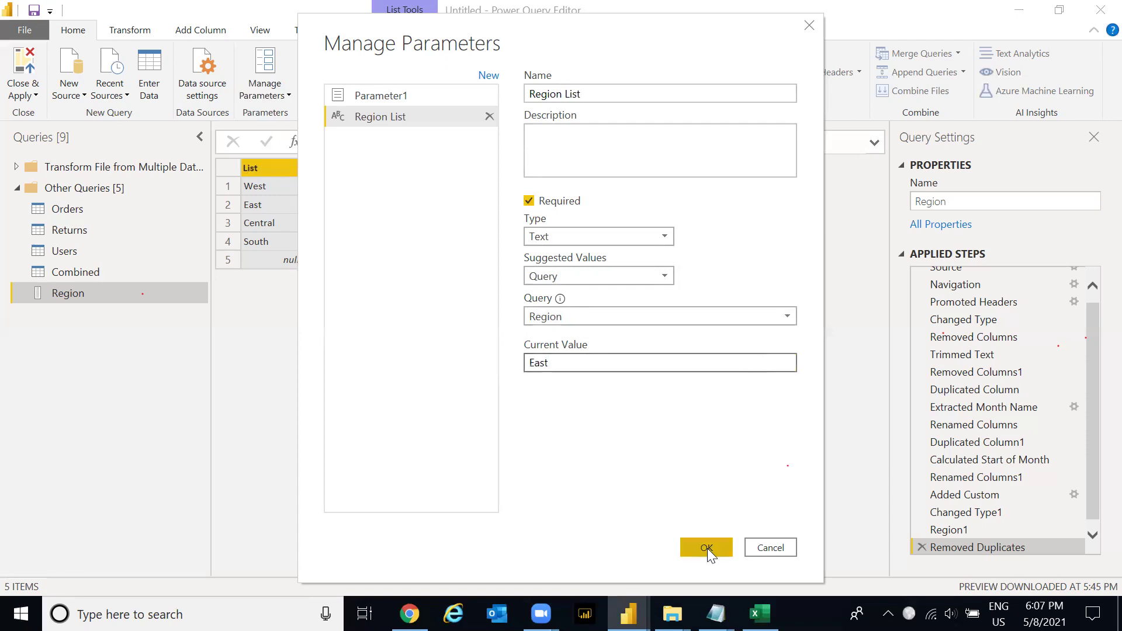
left_click(707, 548)
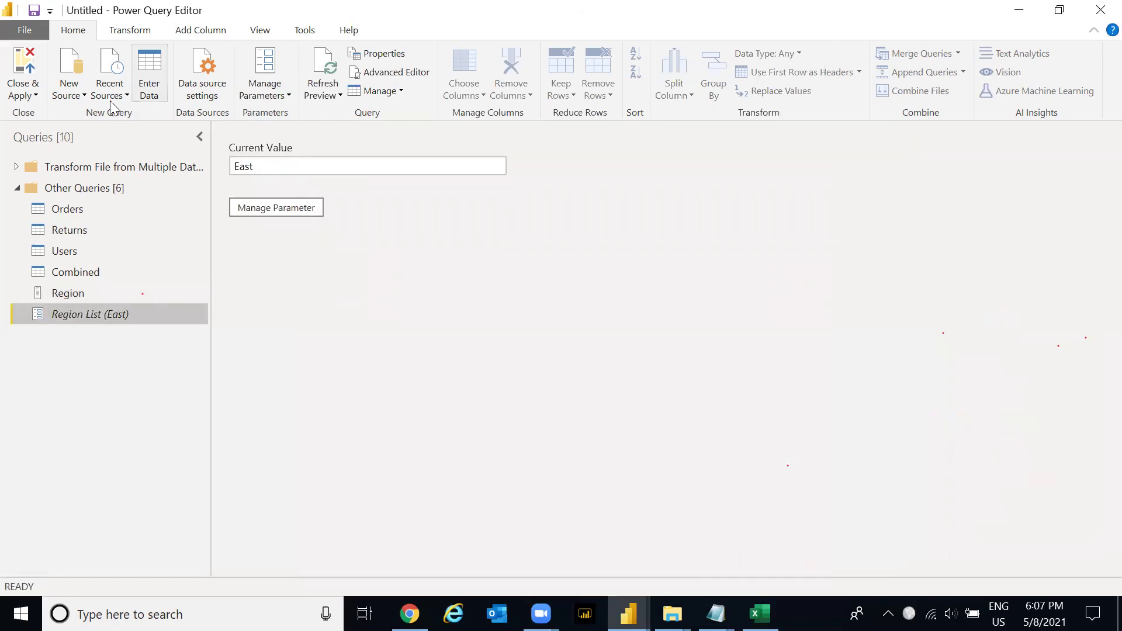
left_click(35, 96)
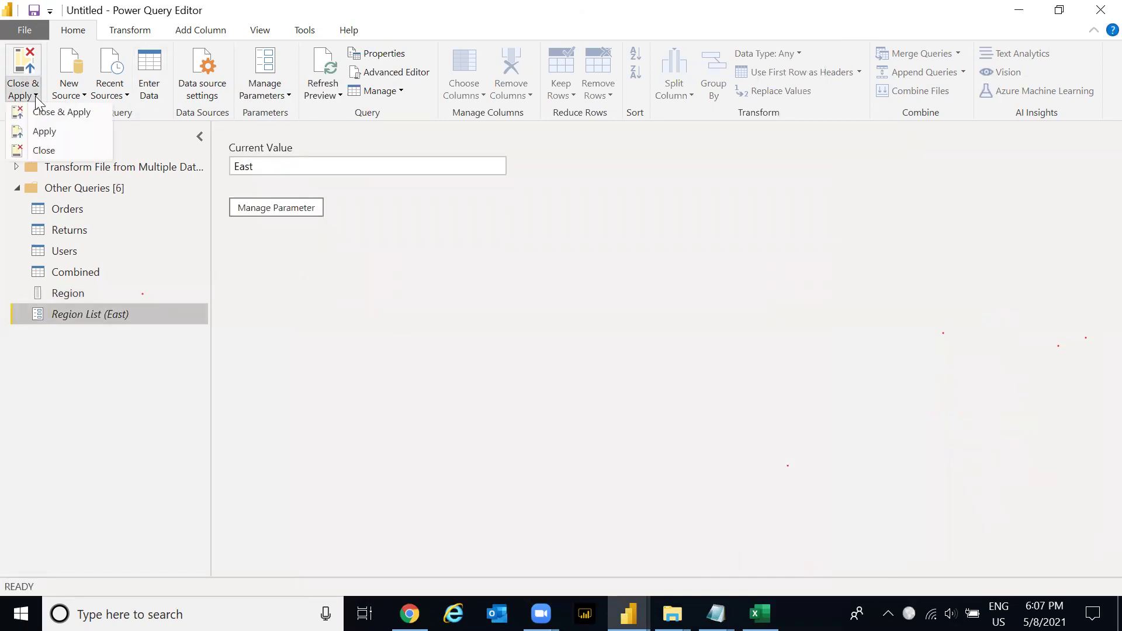
left_click(71, 112)
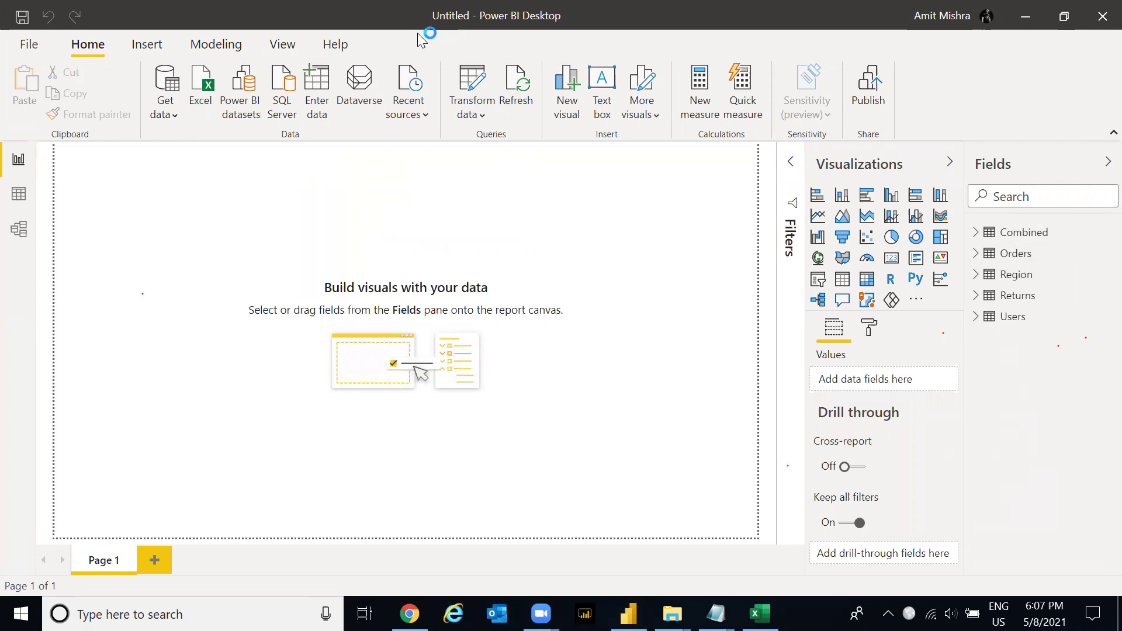
- In Power BI Desktop, edit the Region List parameter to Central and apply the pending query changes
left_click(483, 115)
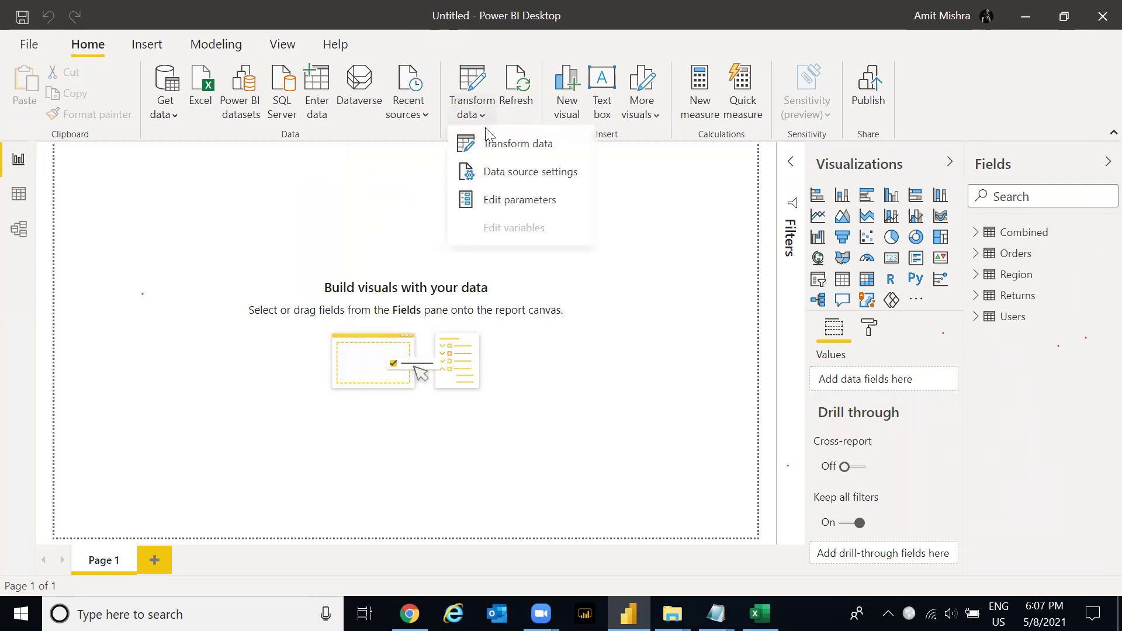
left_click(506, 200)
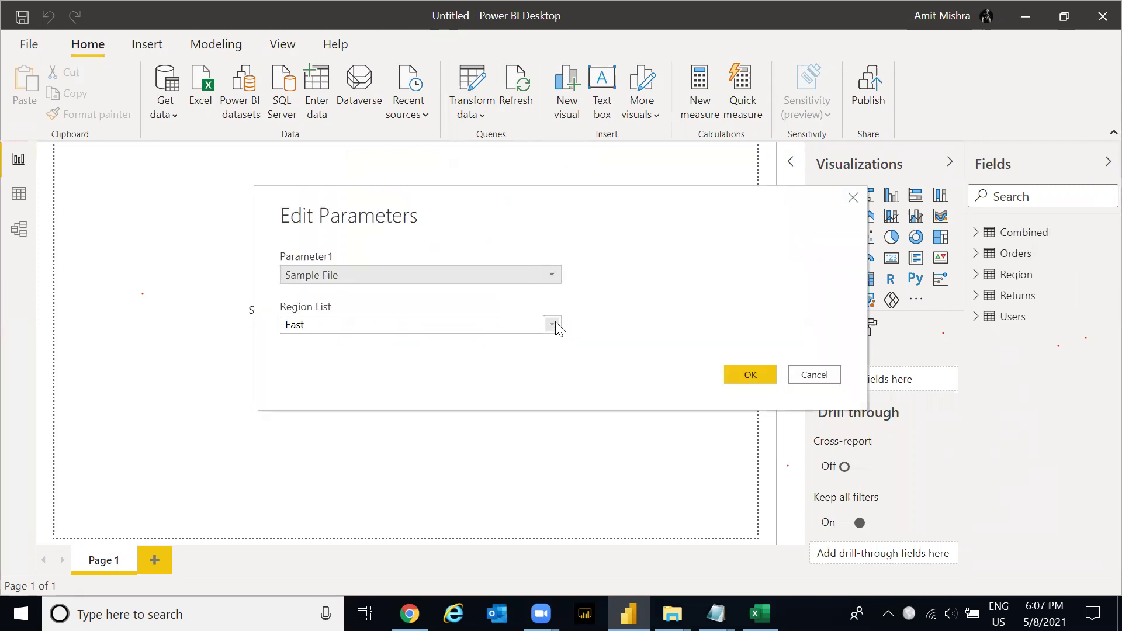
left_click(553, 325)
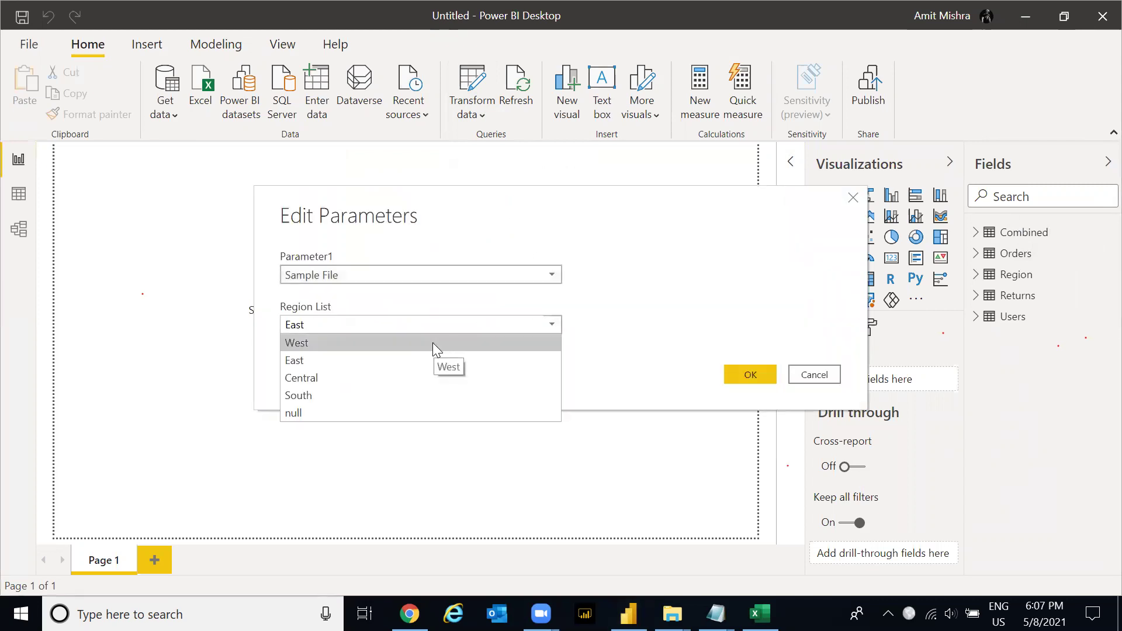
left_click(366, 378)
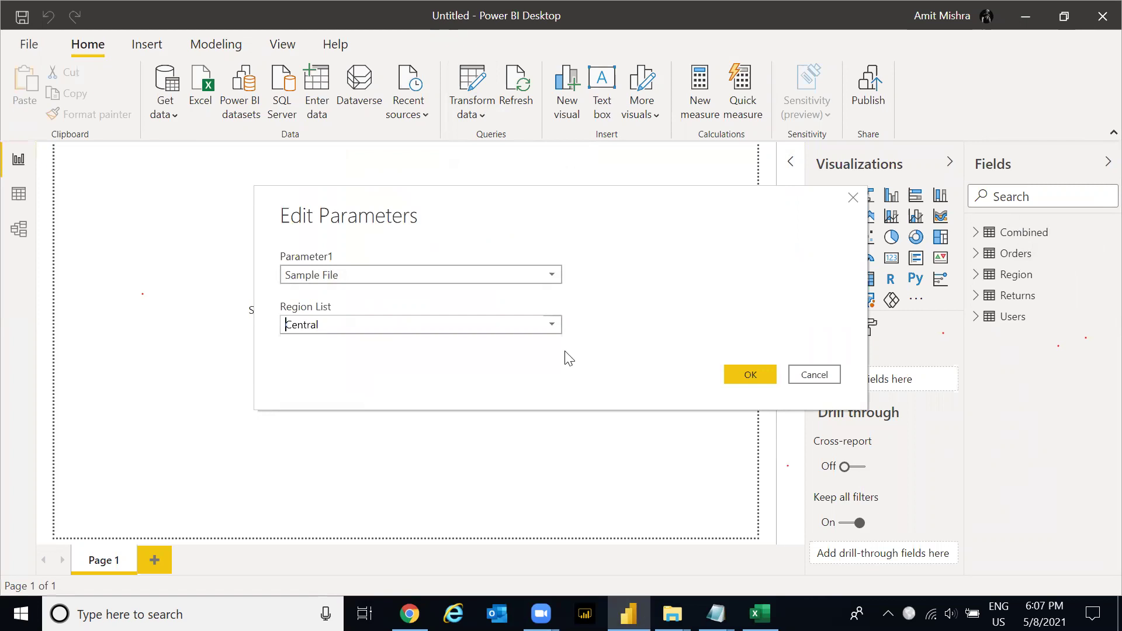
left_click(737, 374)
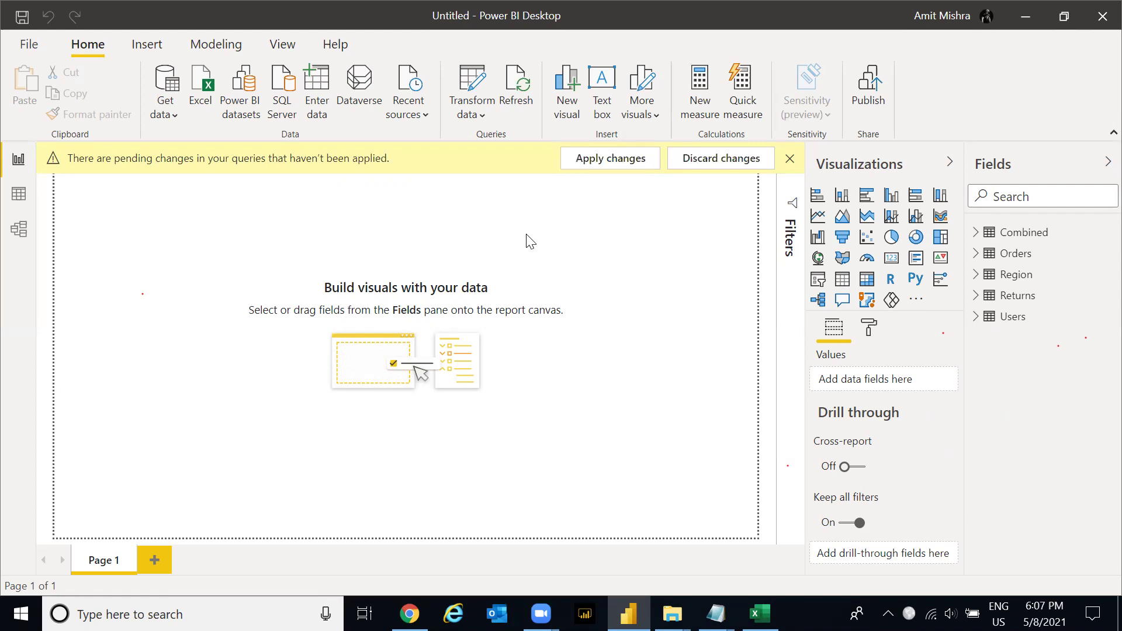
left_click(610, 166)
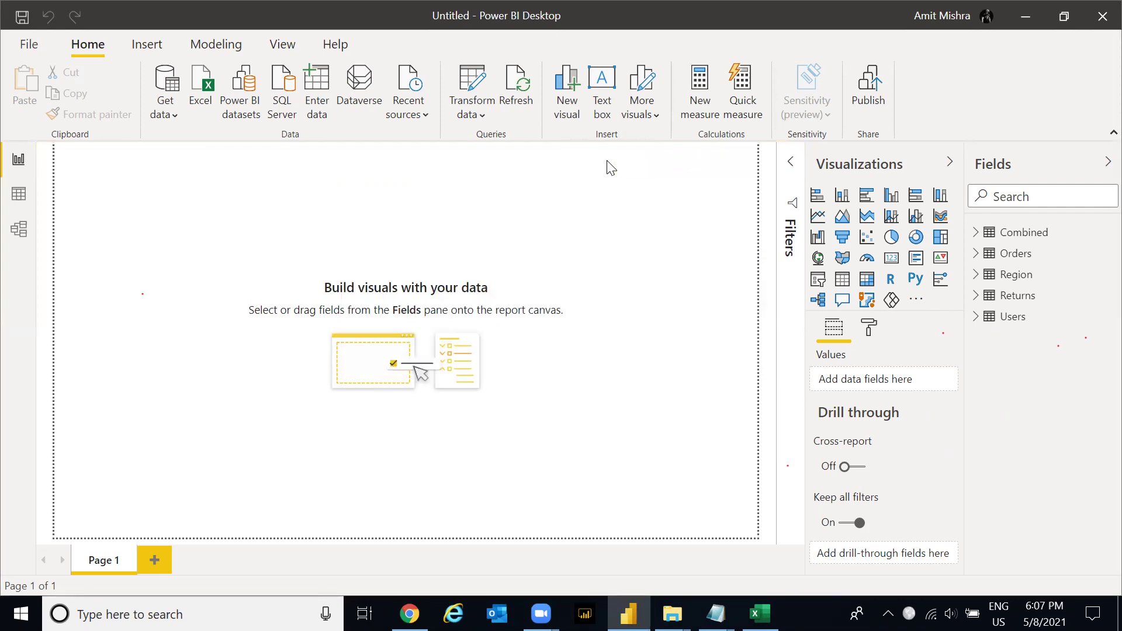
- Reopen the Power Query Editor and select the Changed Type1 step of the Orders query
left_click(471, 88)
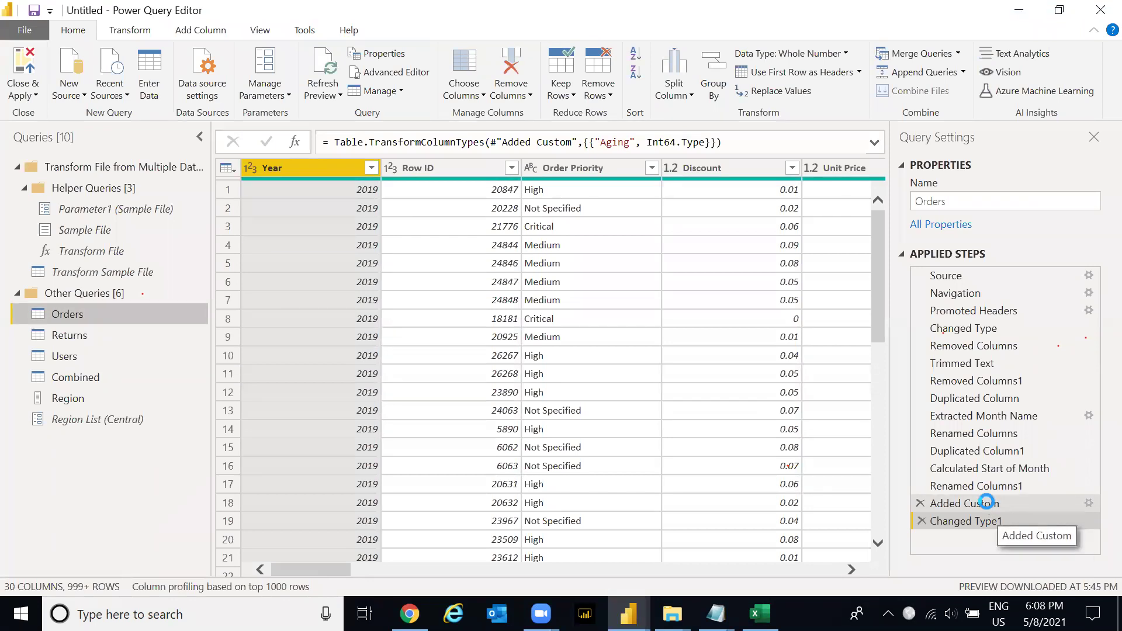
left_click(991, 505)
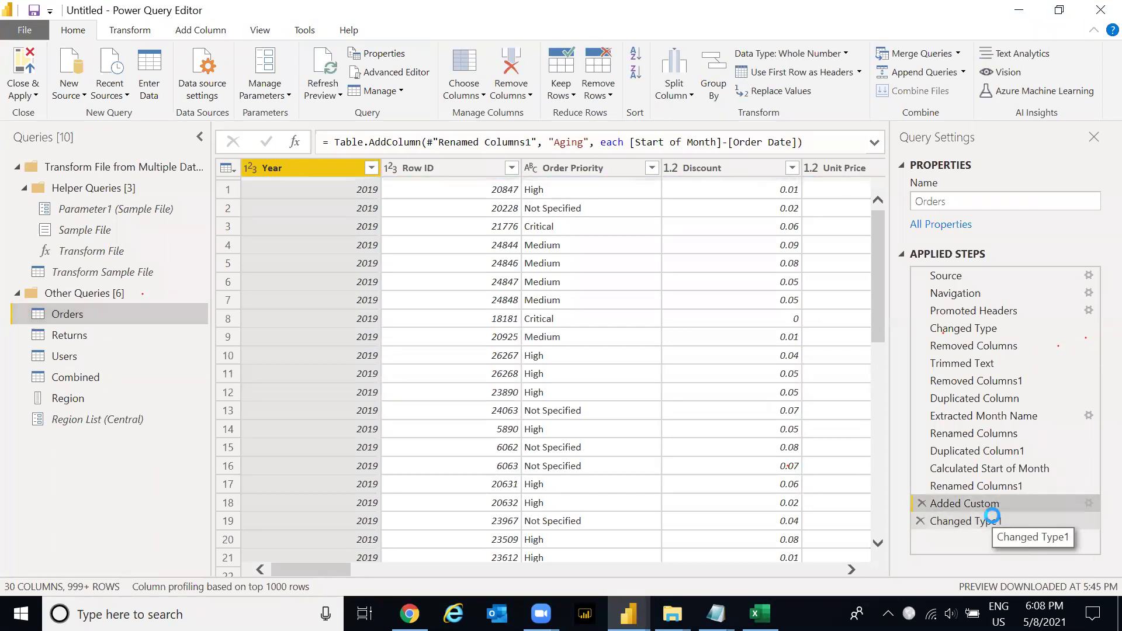
left_click(991, 521)
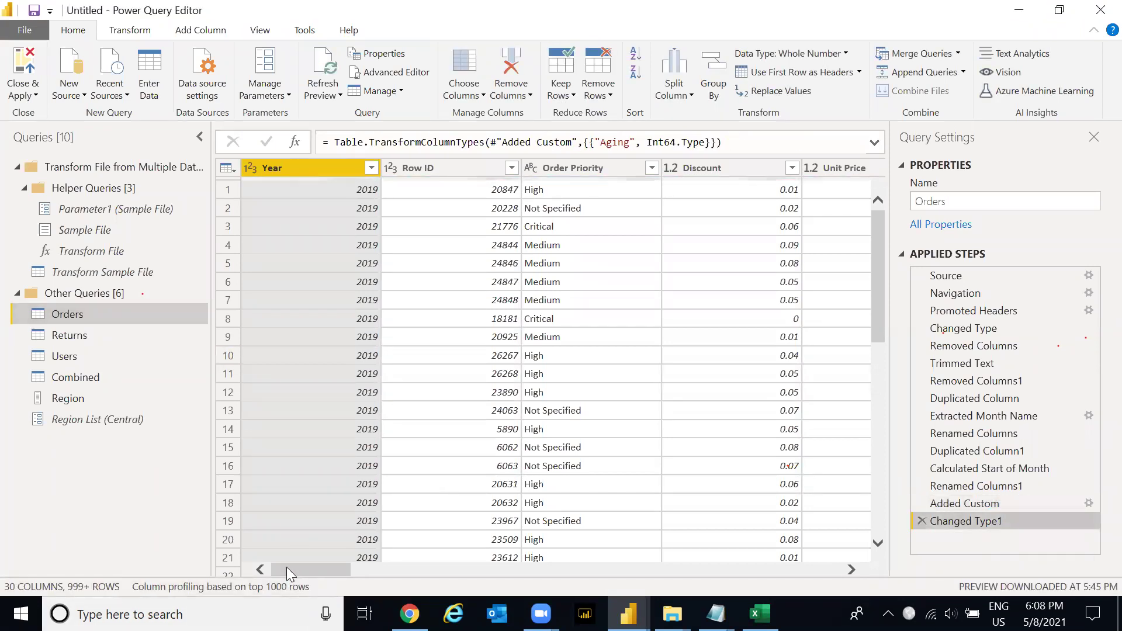
- Filter the Orders query's Region column to rows that equal the Region List parameter
left_click_drag(289, 570, 589, 574)
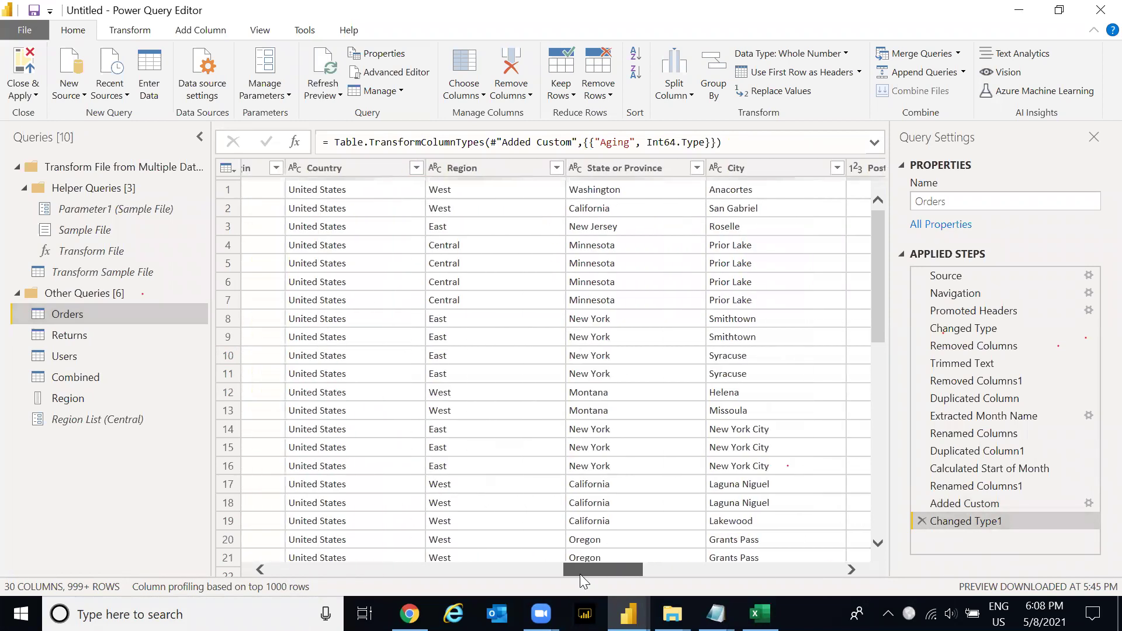
left_click(557, 169)
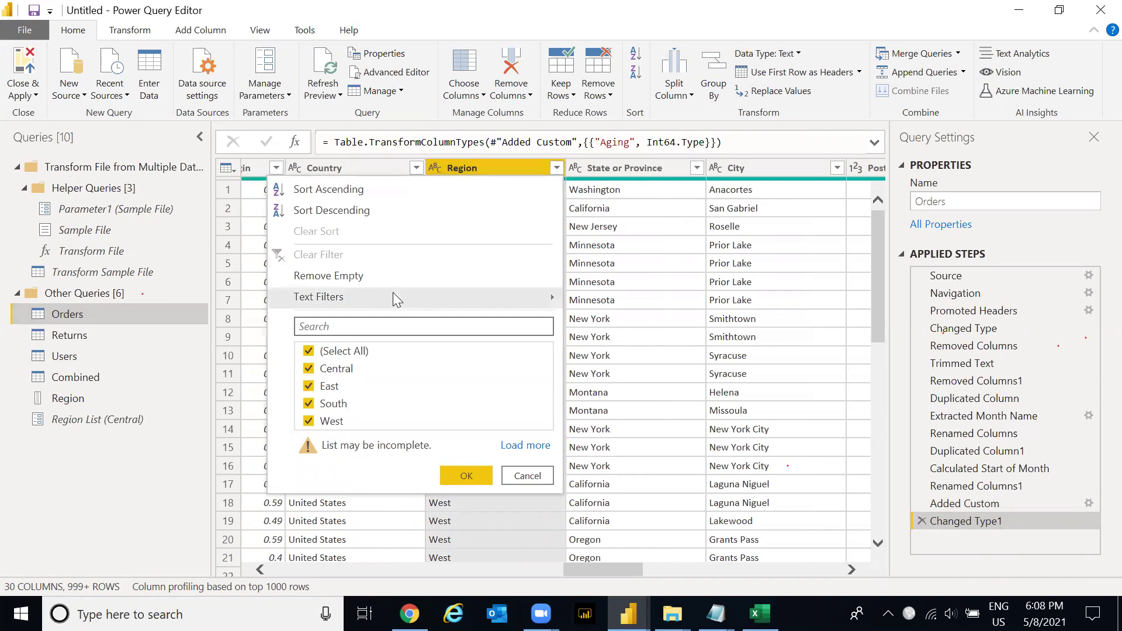
mouse_move(392, 295)
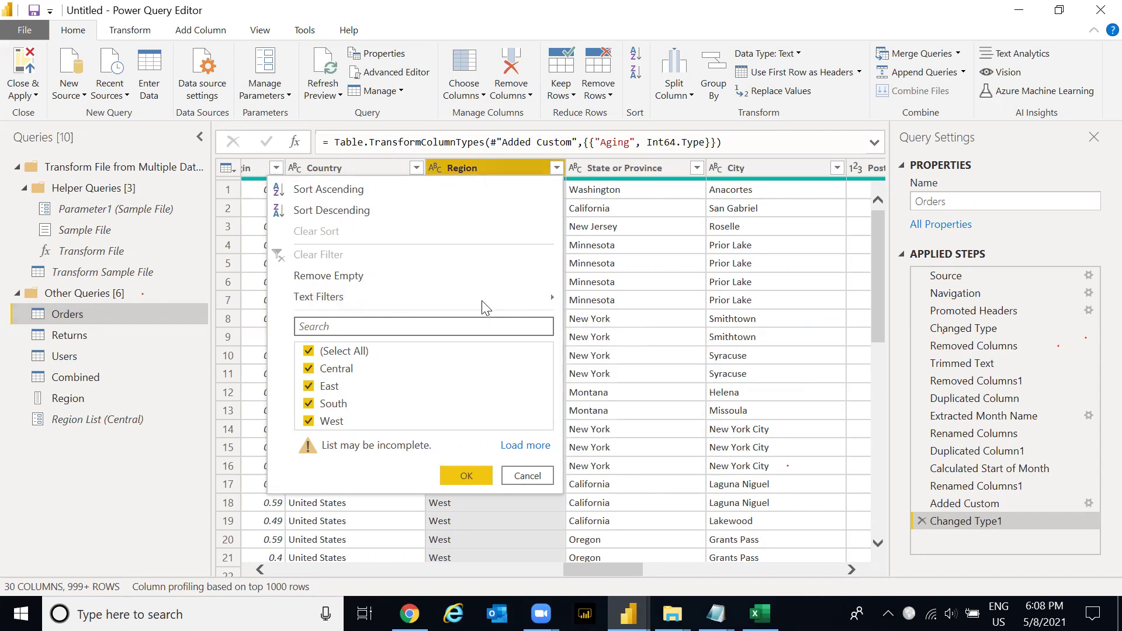
mouse_move(549, 297)
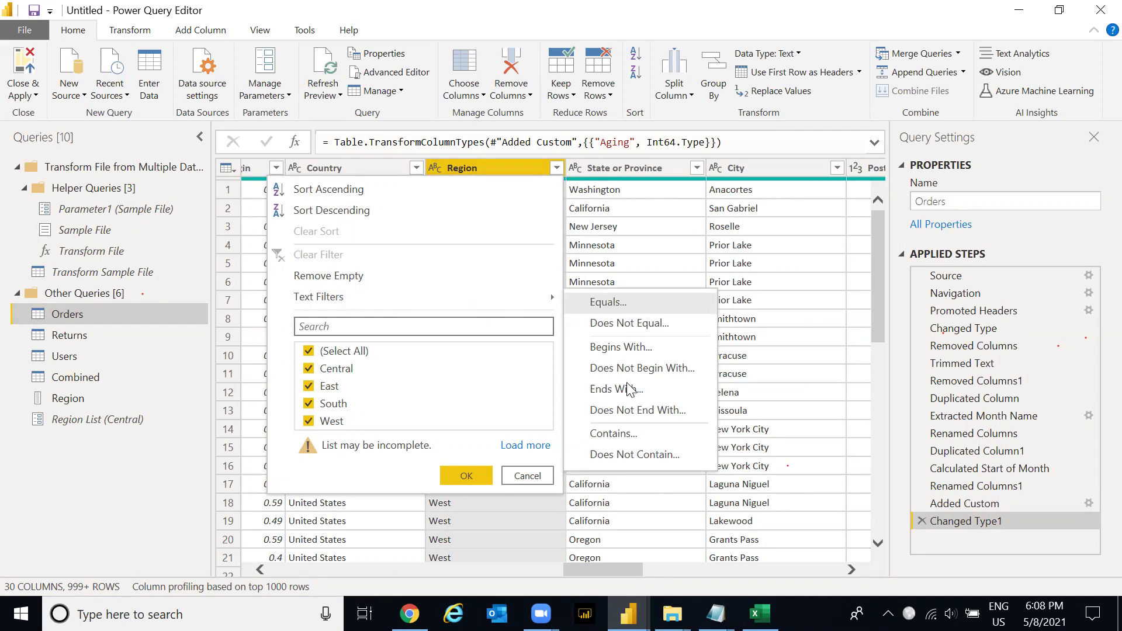
left_click(637, 301)
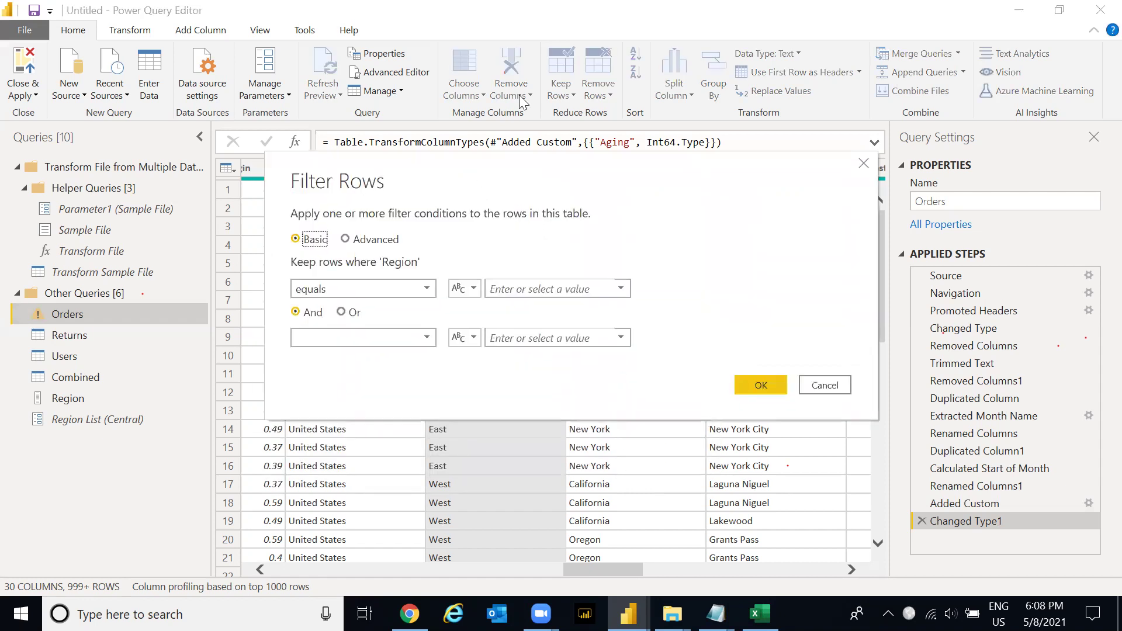
left_click(514, 226)
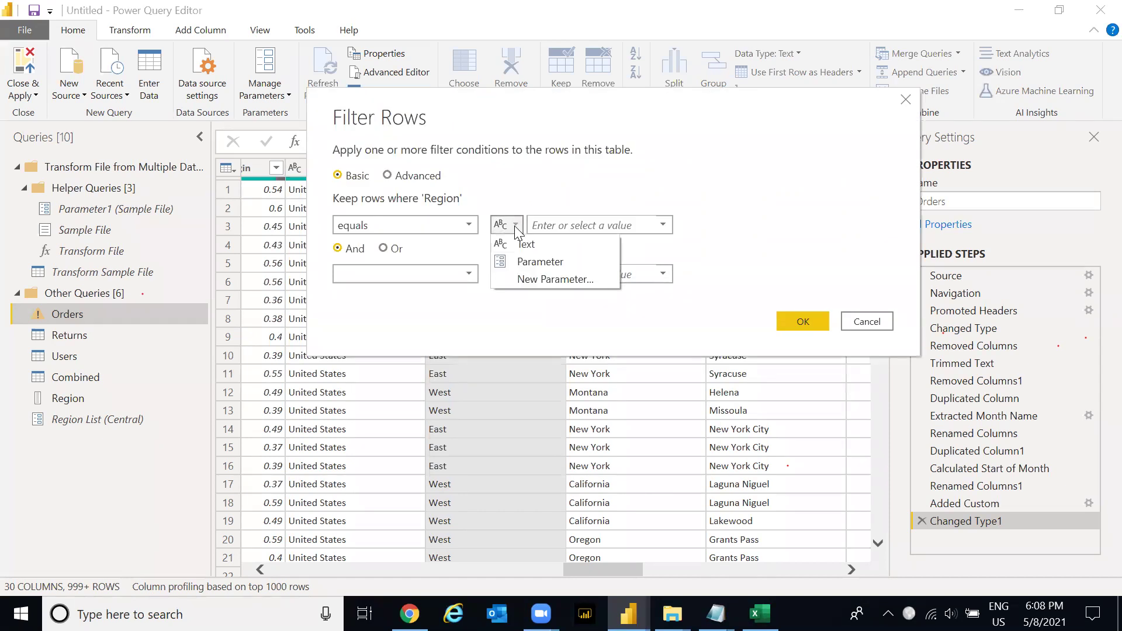
left_click(526, 263)
left_click(611, 226)
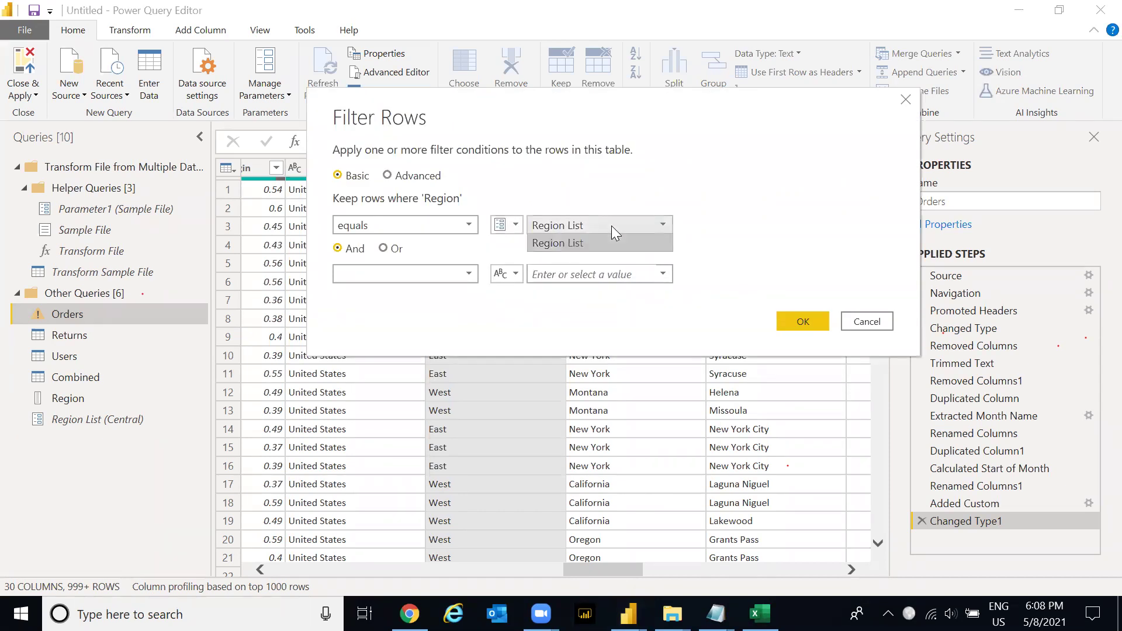
left_click(595, 247)
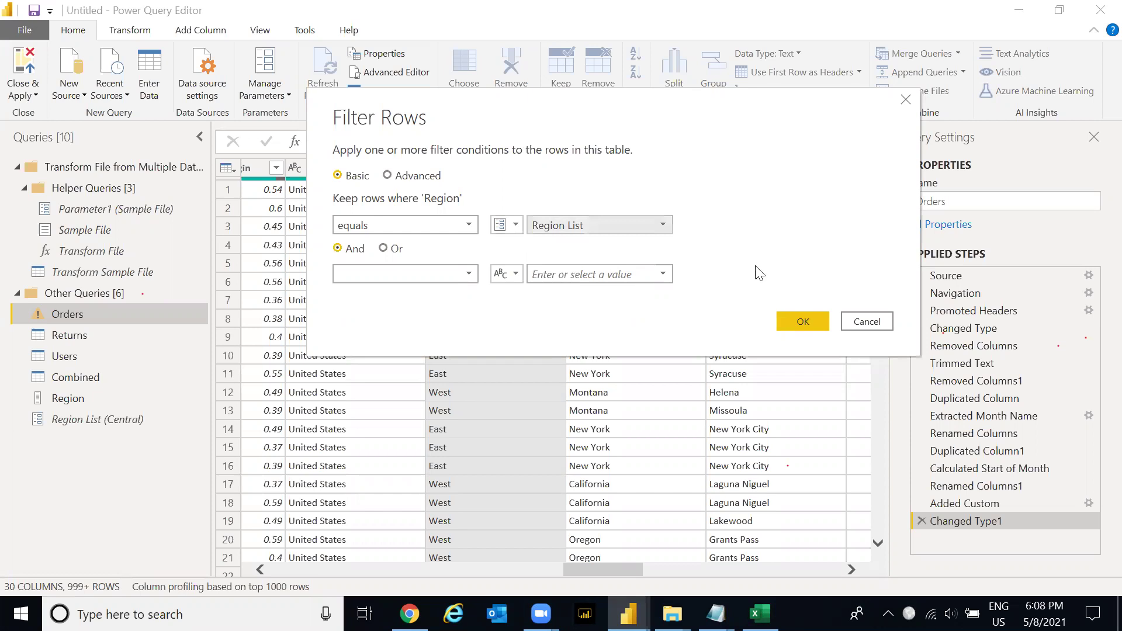
left_click(794, 327)
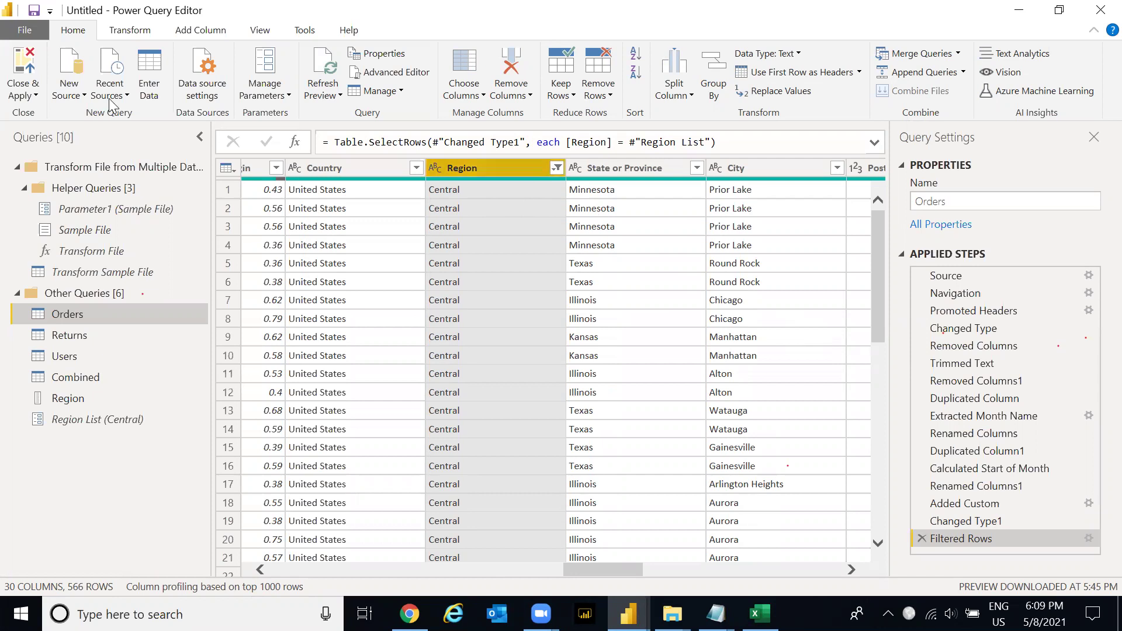
- Close the Power Query Editor with the filter applied, apply the pending changes in Power BI Desktop and dismiss the notice
left_click(33, 96)
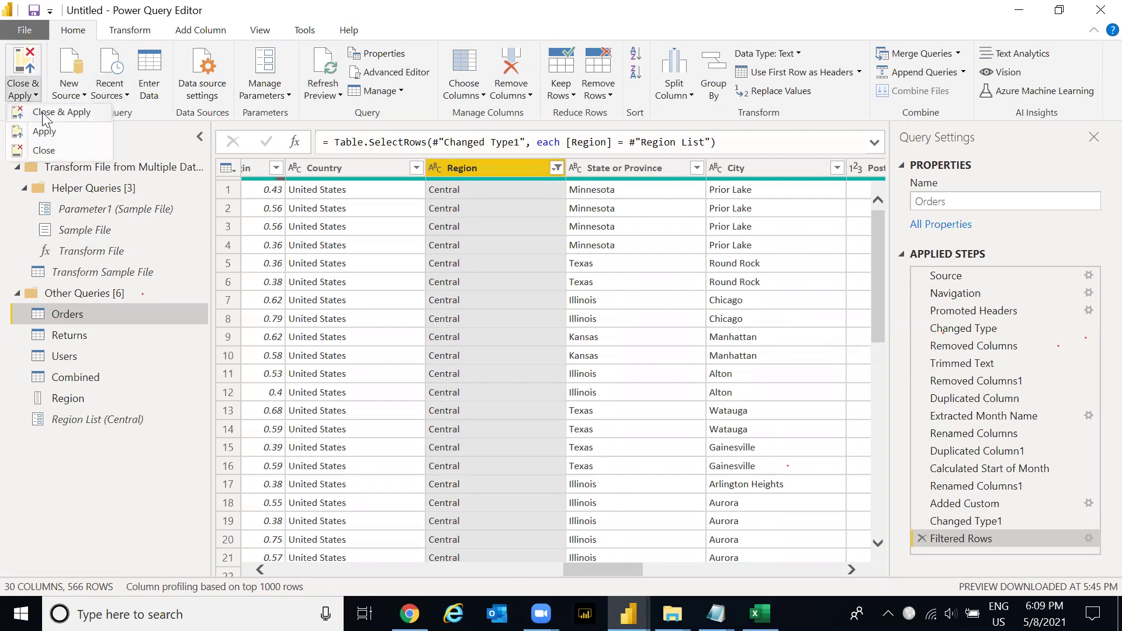
left_click(44, 114)
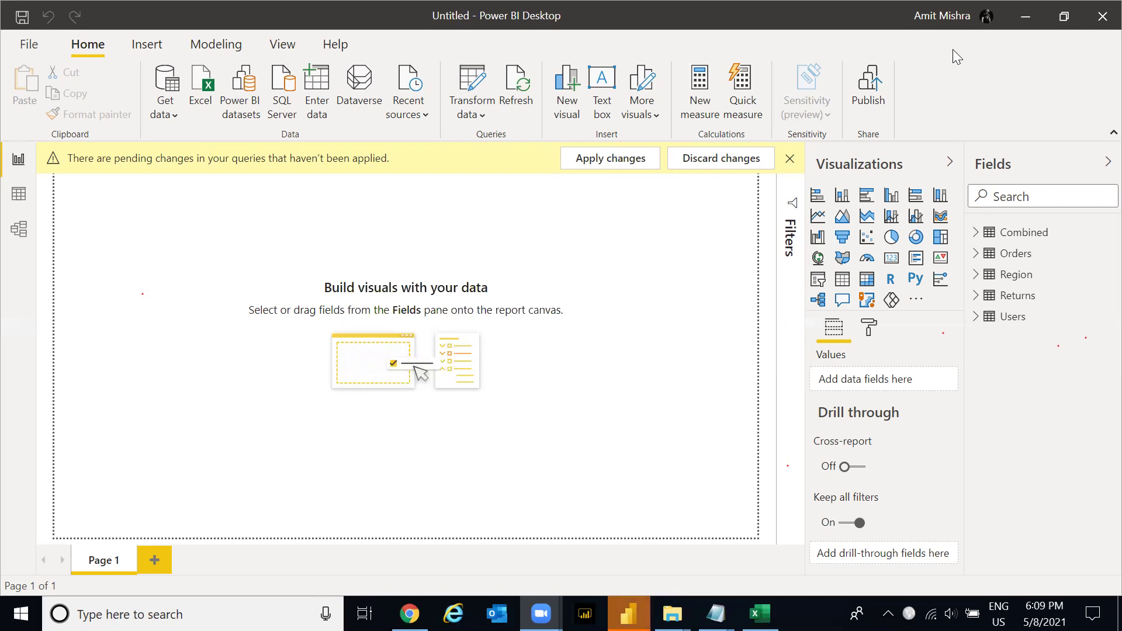
left_click(608, 166)
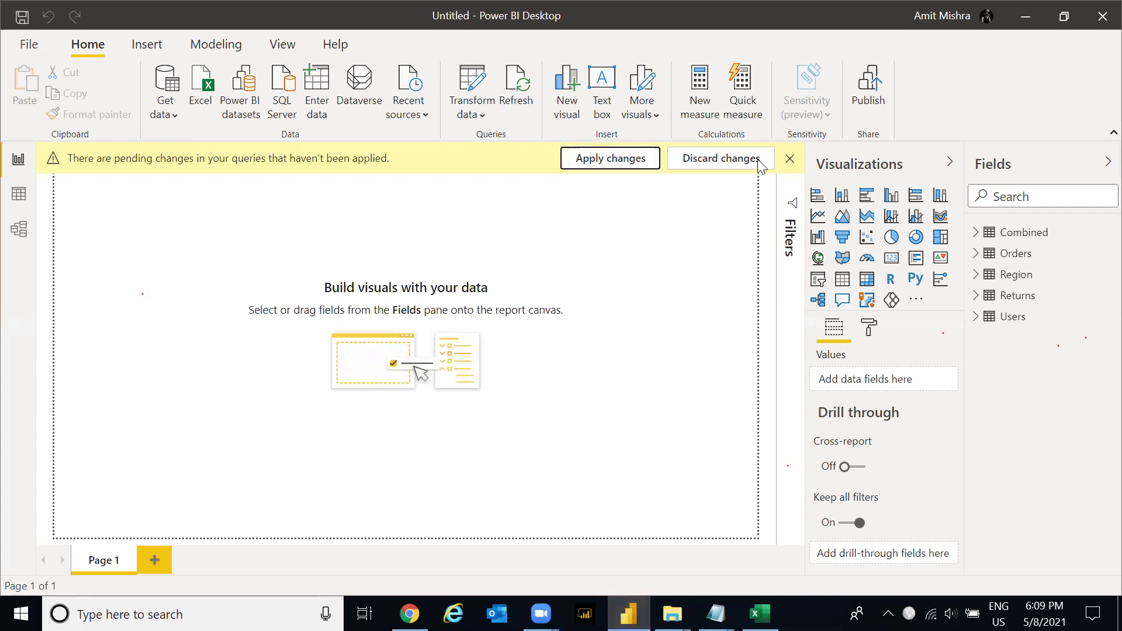
left_click(790, 159)
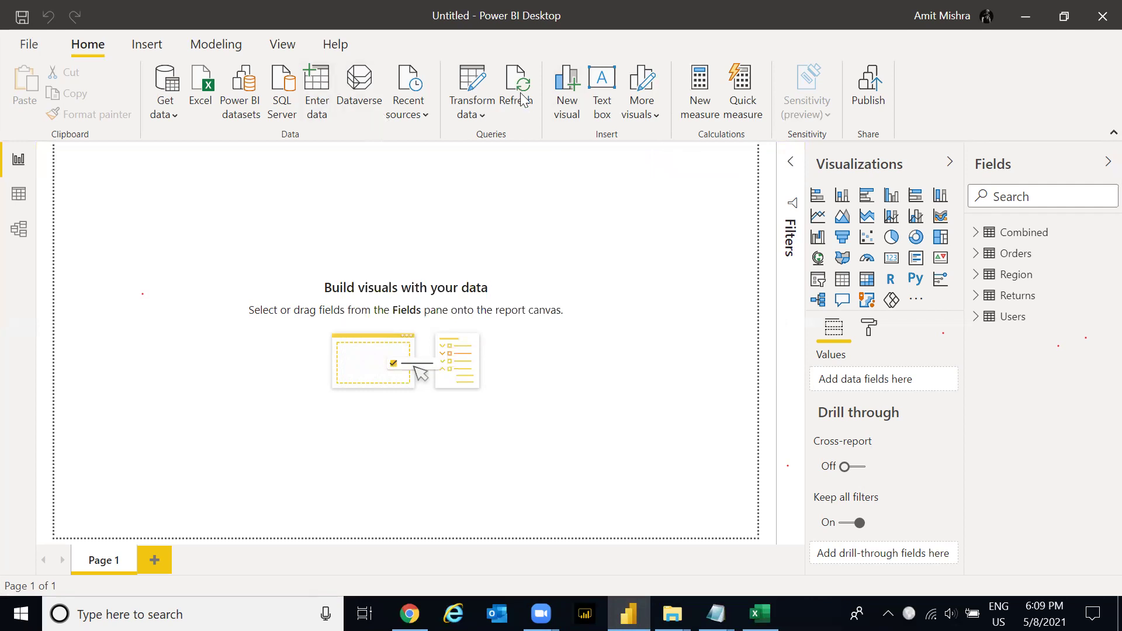
- Edit the Region List parameter to East from Power BI Desktop and apply the pending query changes
left_click(472, 85)
left_click(472, 115)
left_click(516, 201)
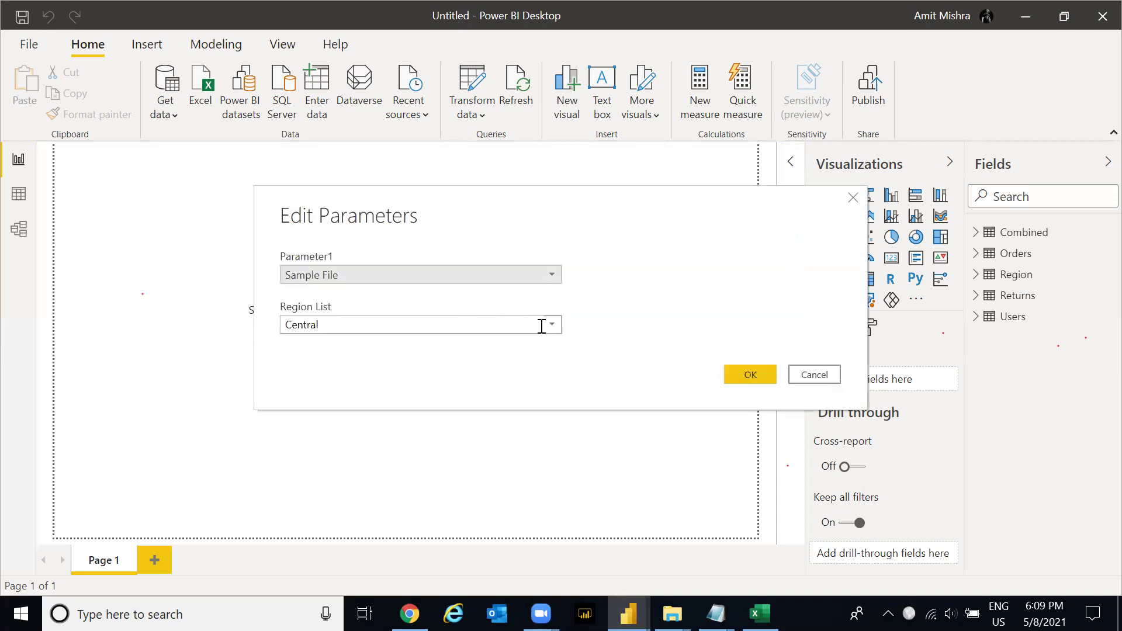
left_click(425, 359)
left_click(738, 374)
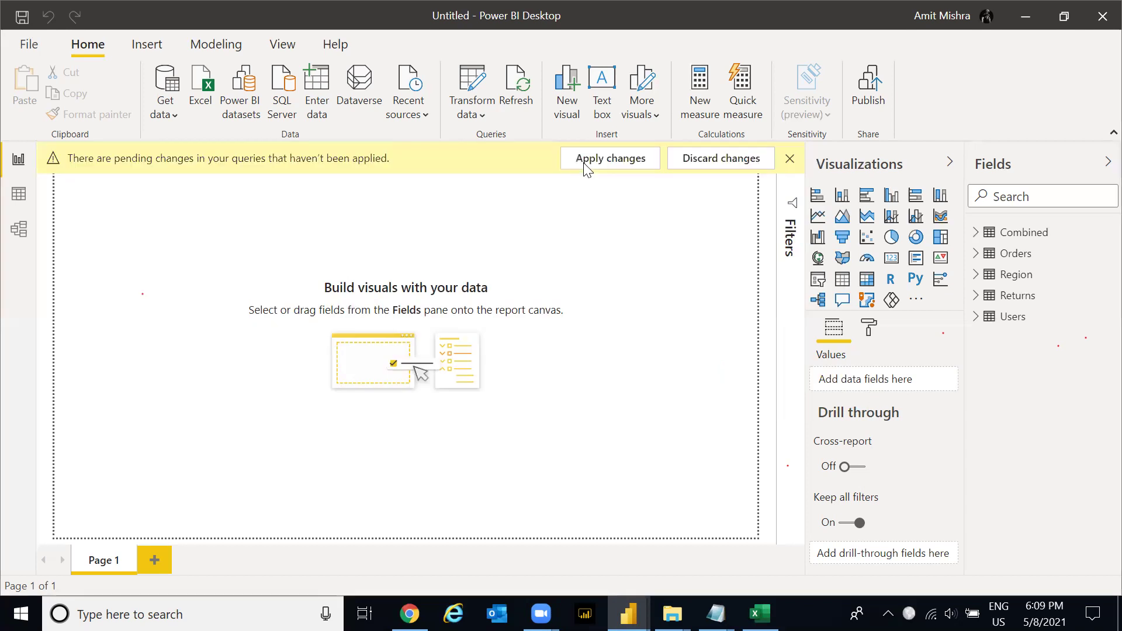
left_click(596, 158)
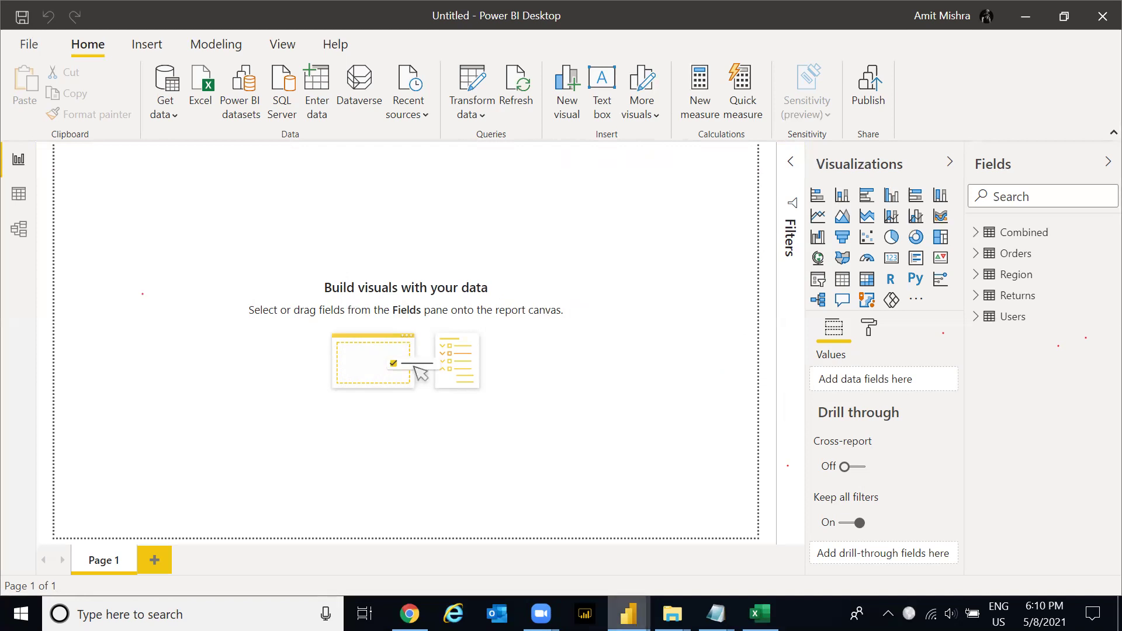
- Switch to the Power Query Editor, refresh the Orders query's preview and check its Region column
mouse_move(628, 614)
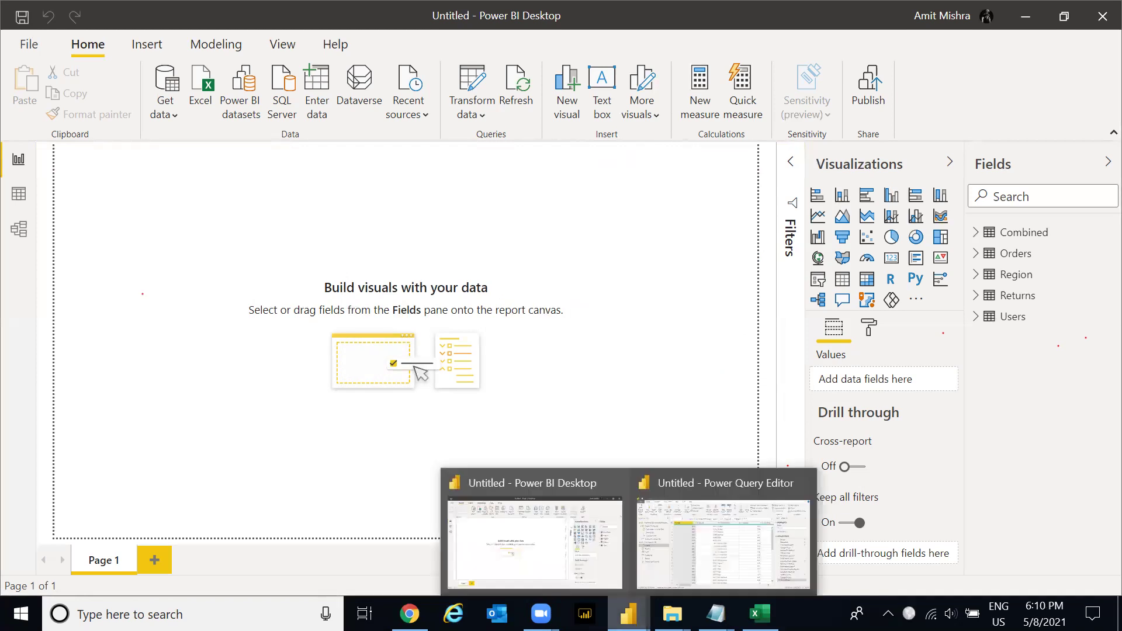
left_click(707, 557)
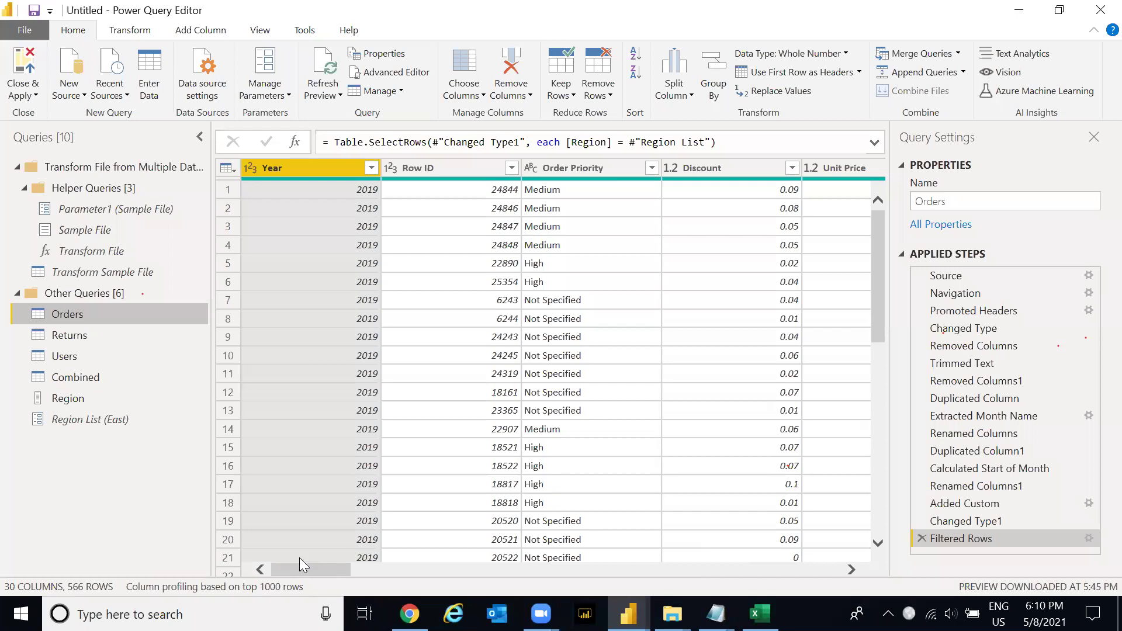
left_click_drag(290, 569, 579, 577)
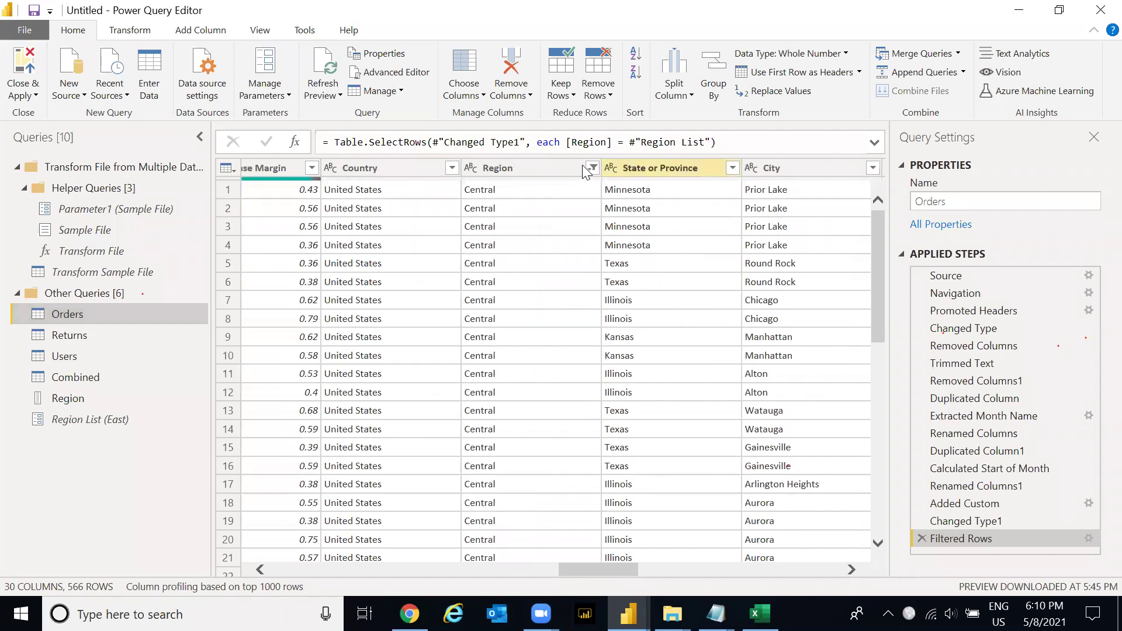
left_click(315, 82)
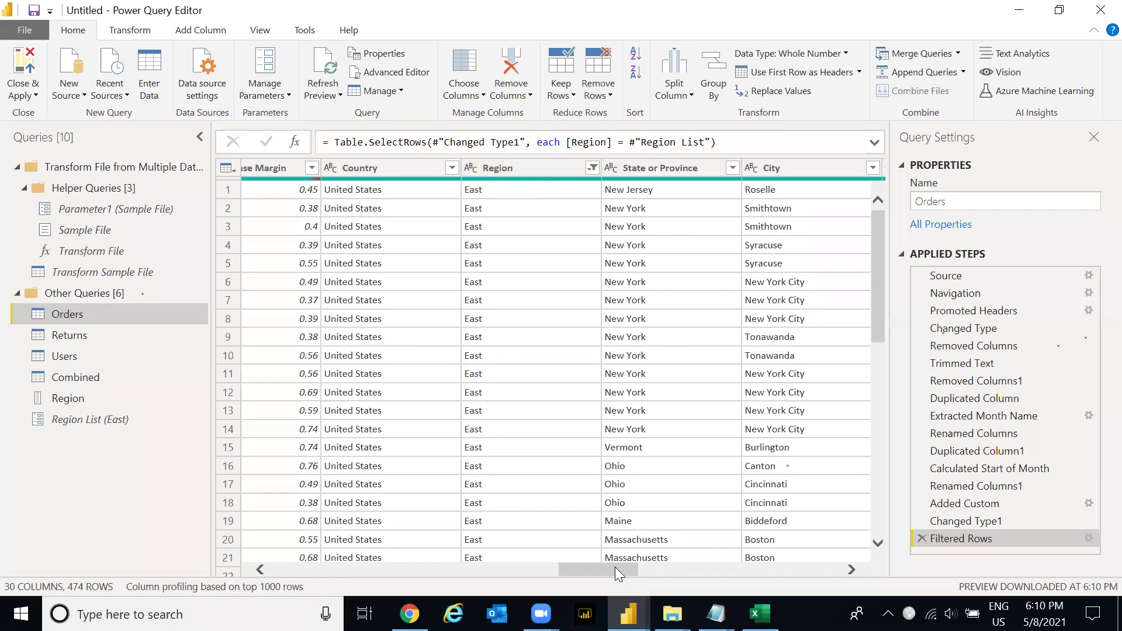
left_click_drag(615, 568, 257, 566)
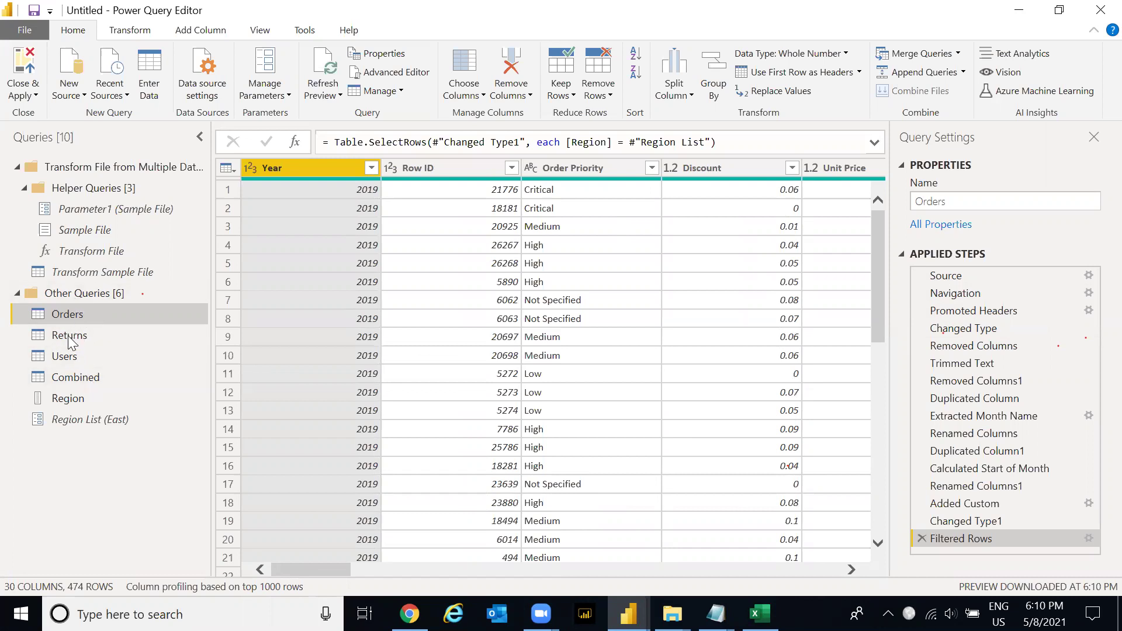
- Review the Source, Navigation, Promoted Headers and Changed Type steps of the Orders query
left_click(1072, 275)
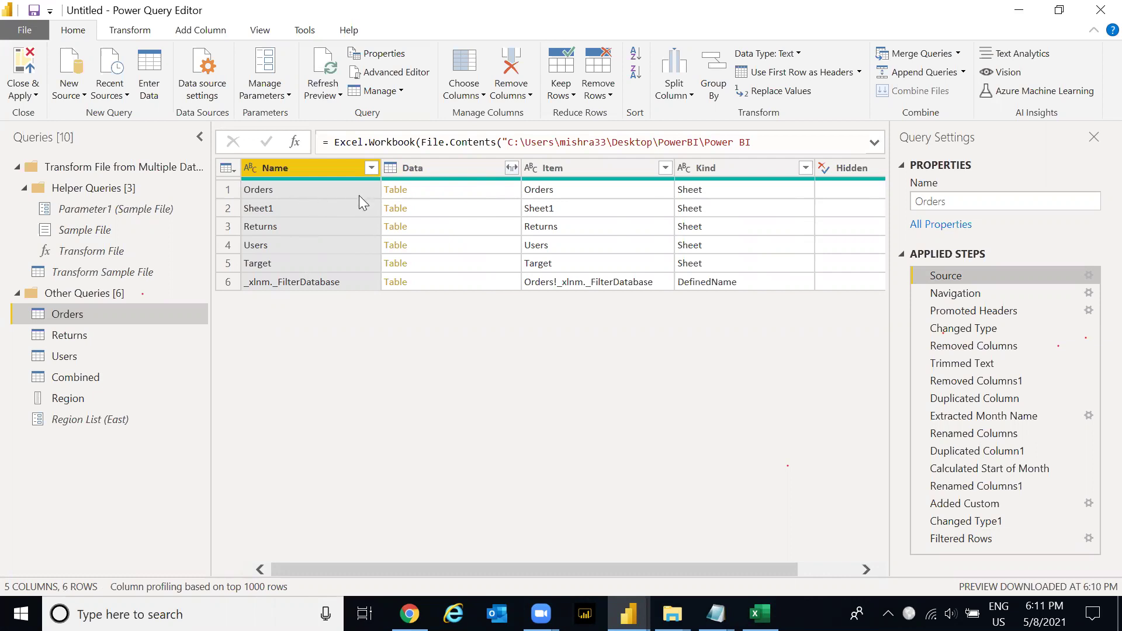
left_click(997, 294)
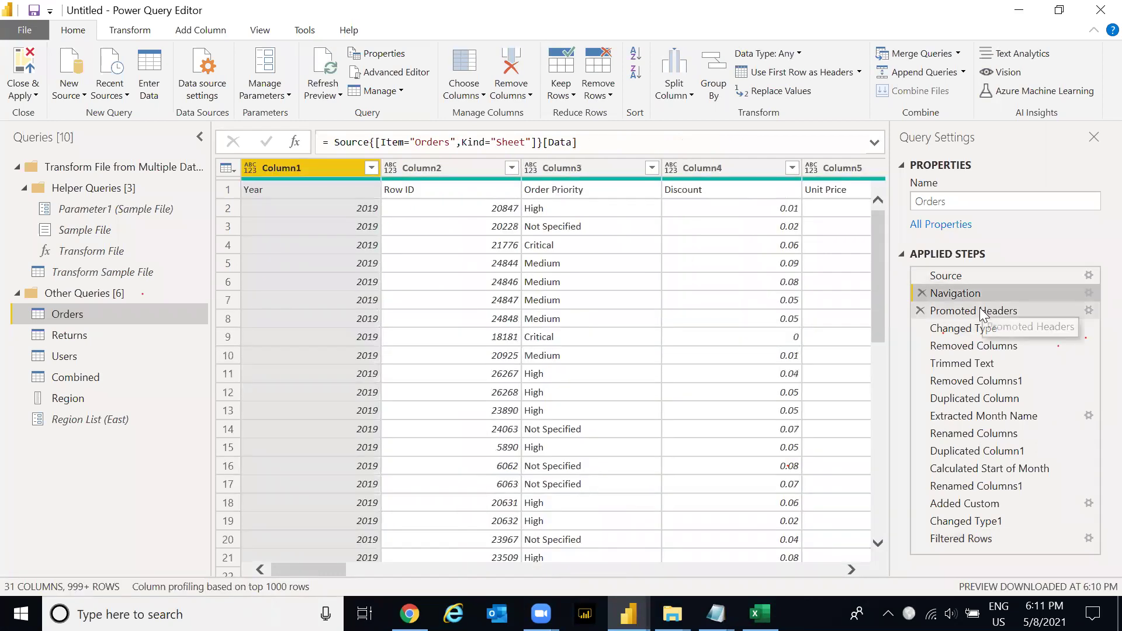
left_click(983, 311)
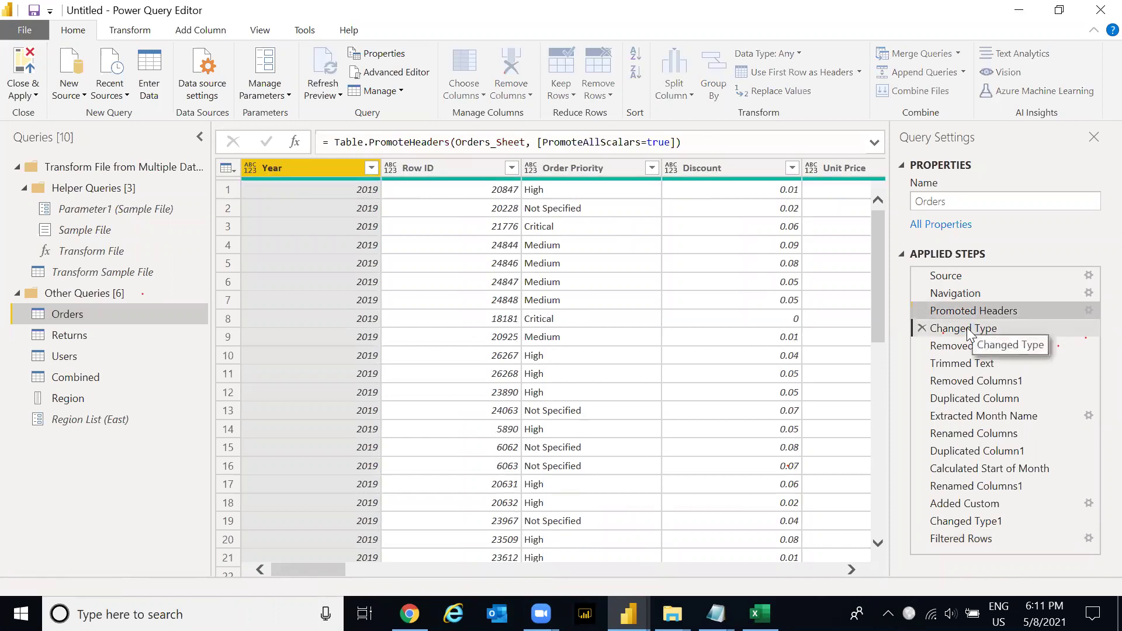
left_click(967, 331)
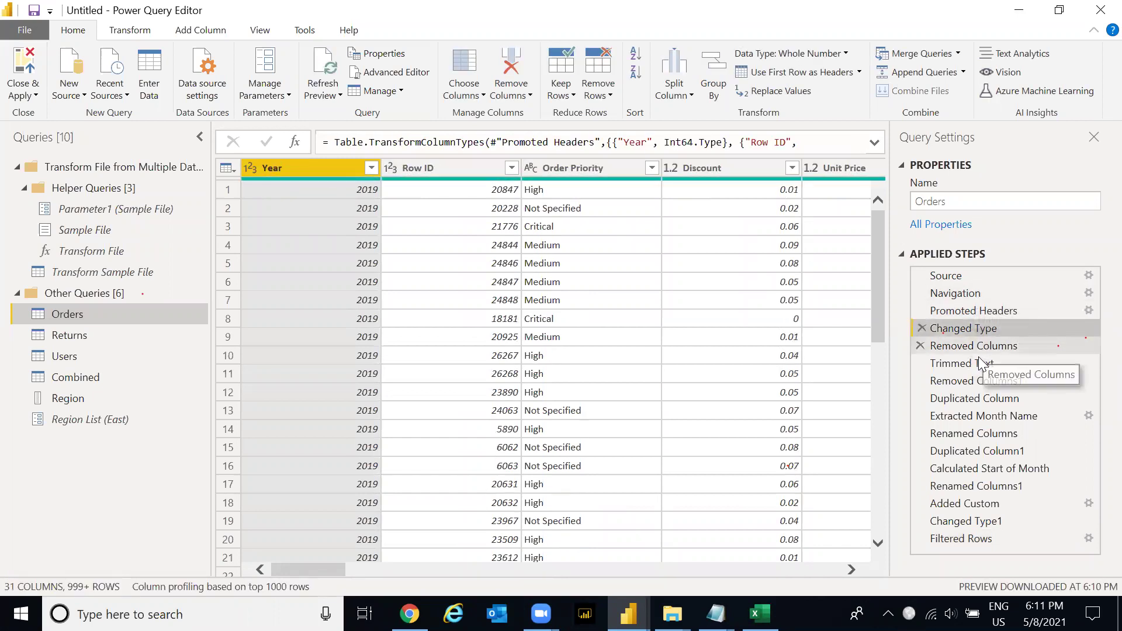
- Try excluding the Sheet1 and Target sheets with the Name filter in the Orders query's Source step
left_click(974, 275)
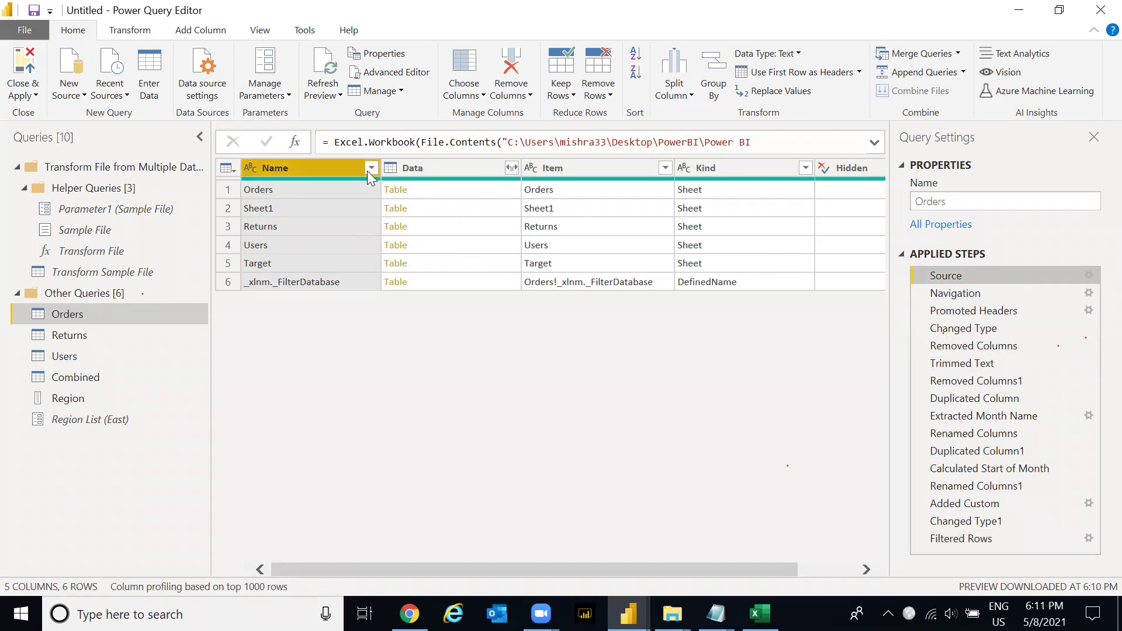
mouse_move(372, 167)
left_mouse_down()
mouse_move(360, 167)
mouse_move(369, 167)
left_mouse_up()
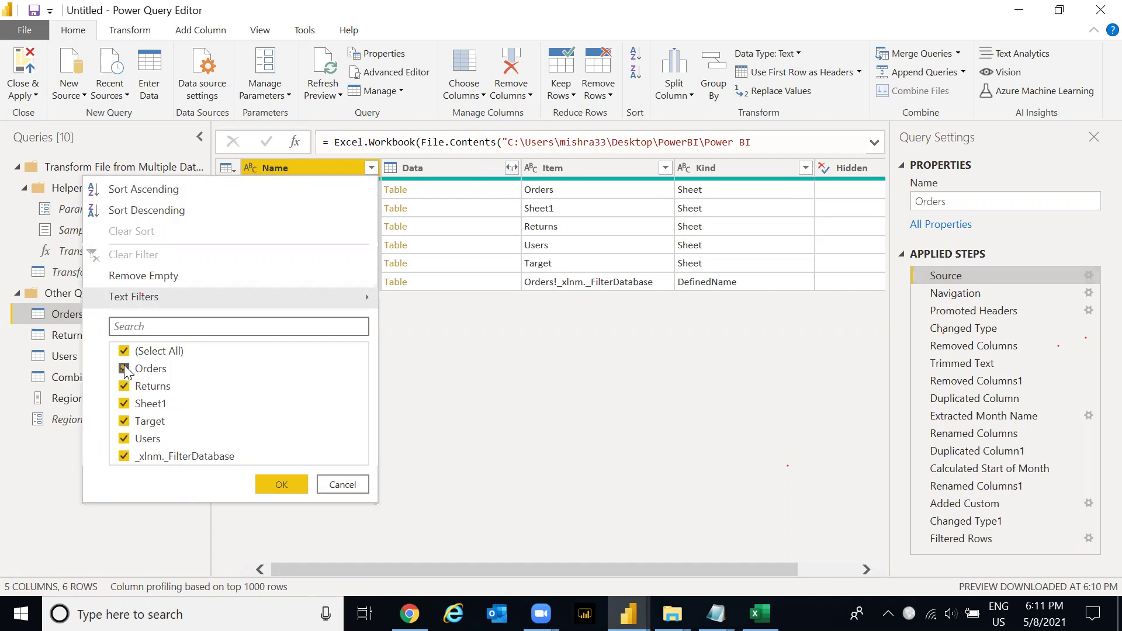
left_click(125, 387)
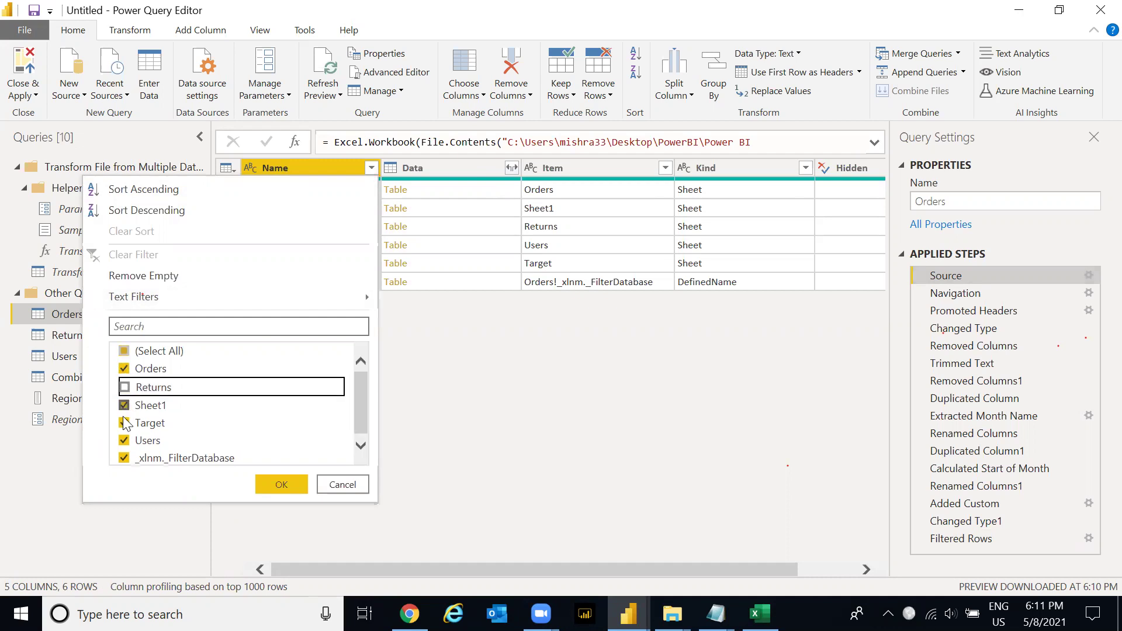
left_click(124, 387)
left_click(125, 406)
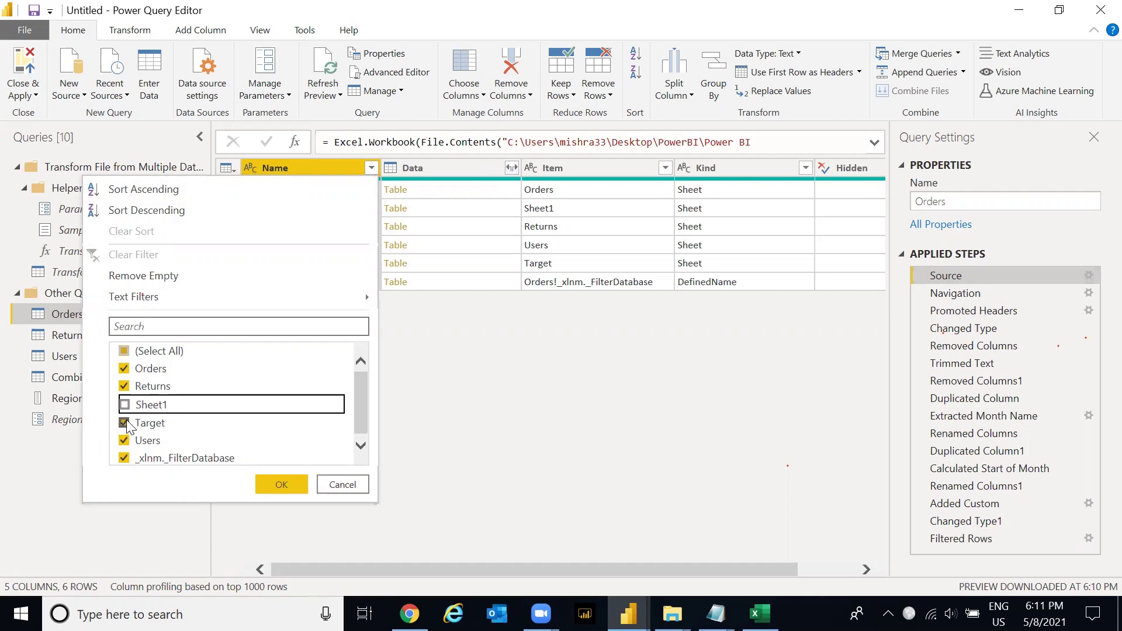
left_click(125, 424)
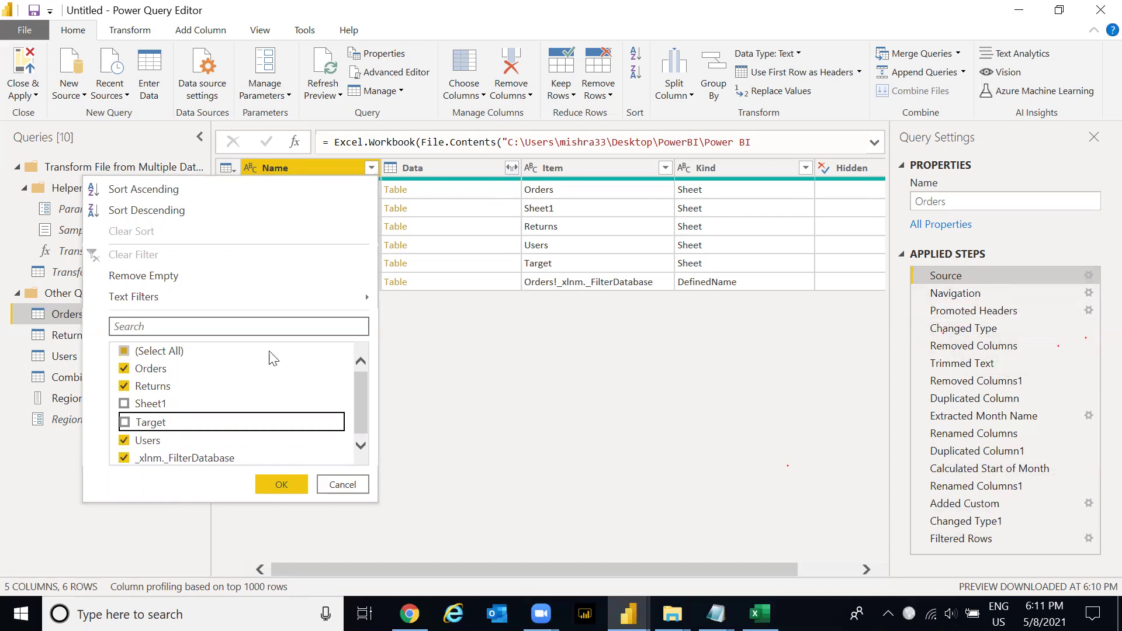
left_click(124, 403)
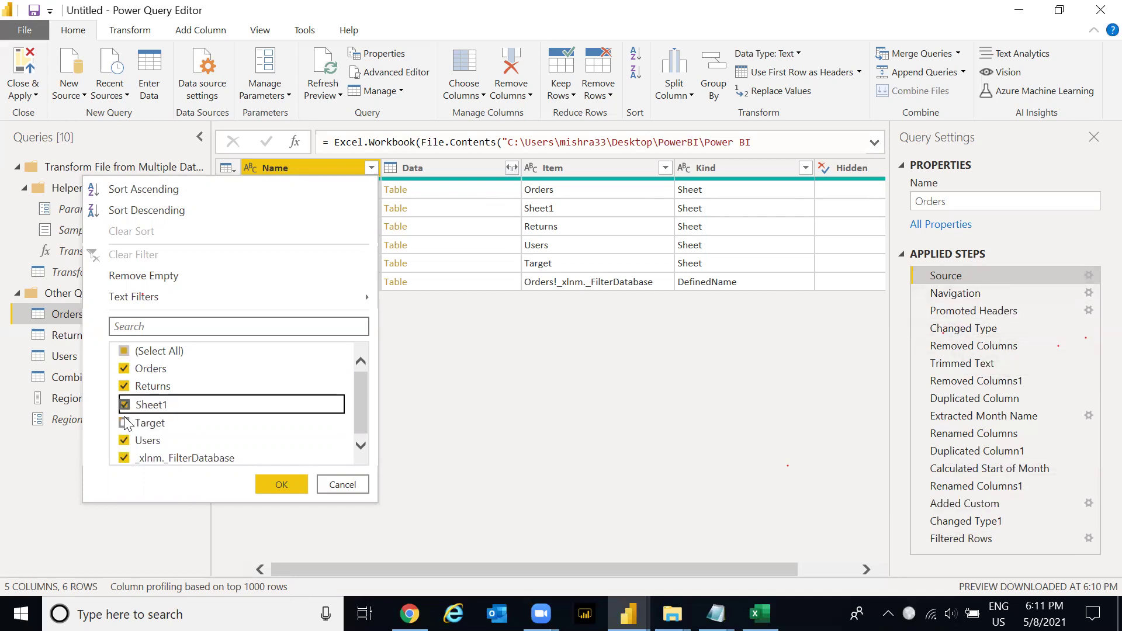
left_click(124, 422)
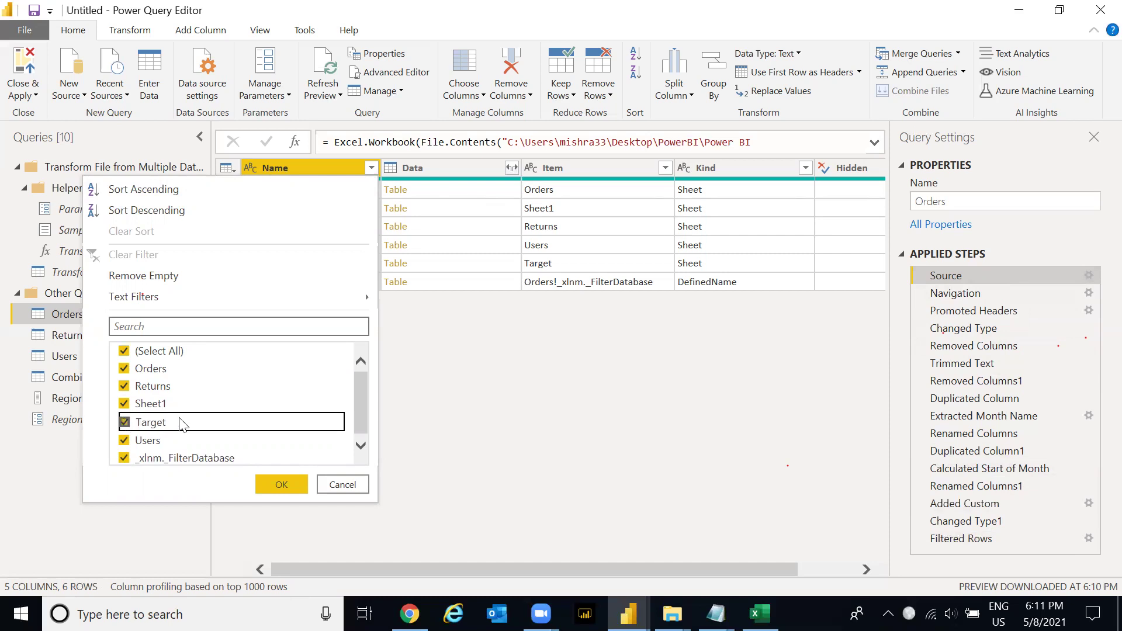
left_click(343, 484)
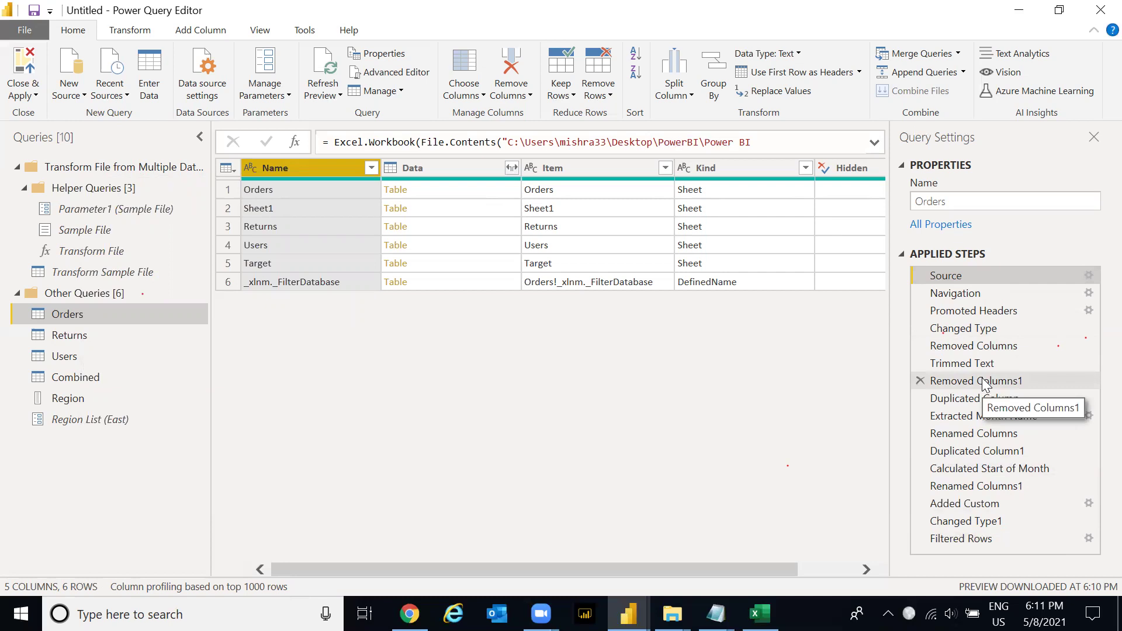
left_click(82, 100)
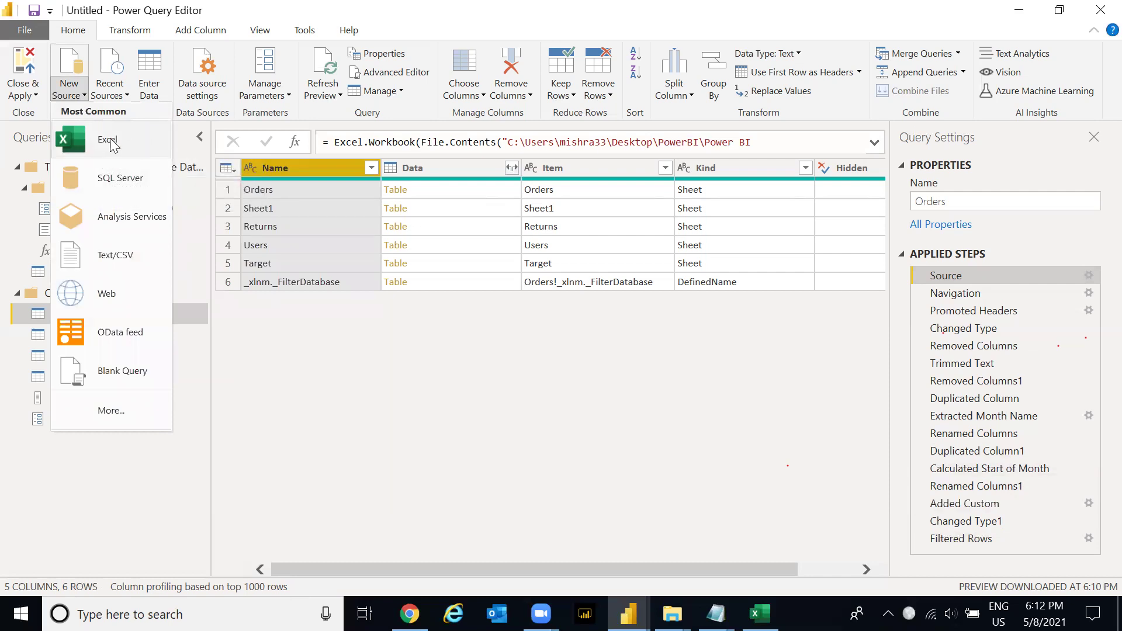
left_click(335, 342)
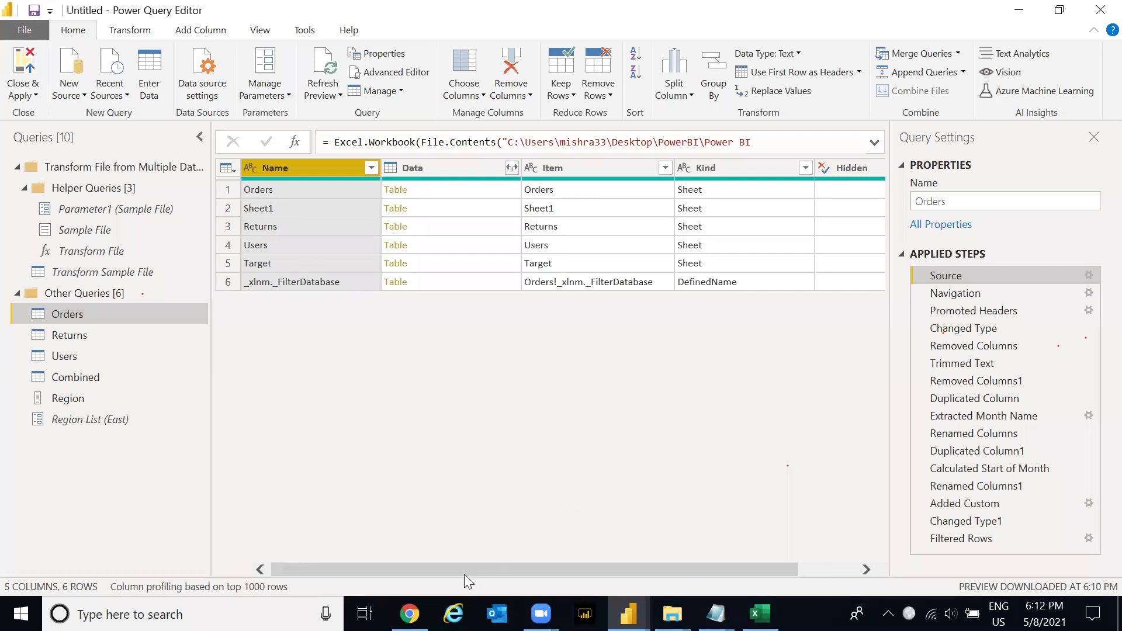
left_click_drag(464, 574, 439, 558)
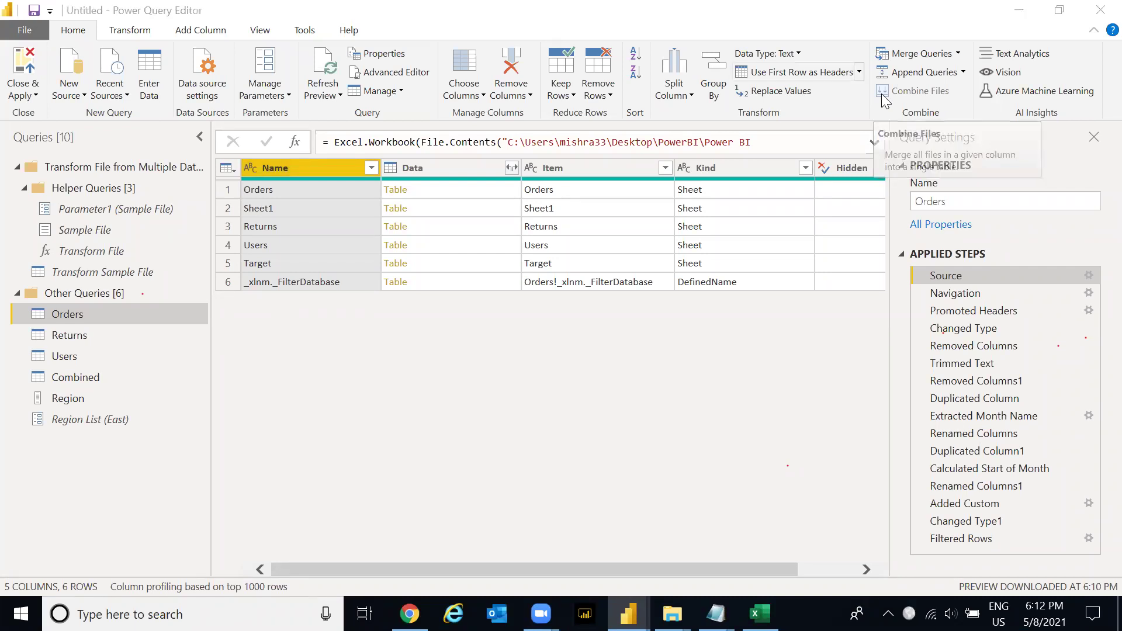
- Collapse the Transform File from Multiple Data query group and display the Orders query
left_click(16, 168)
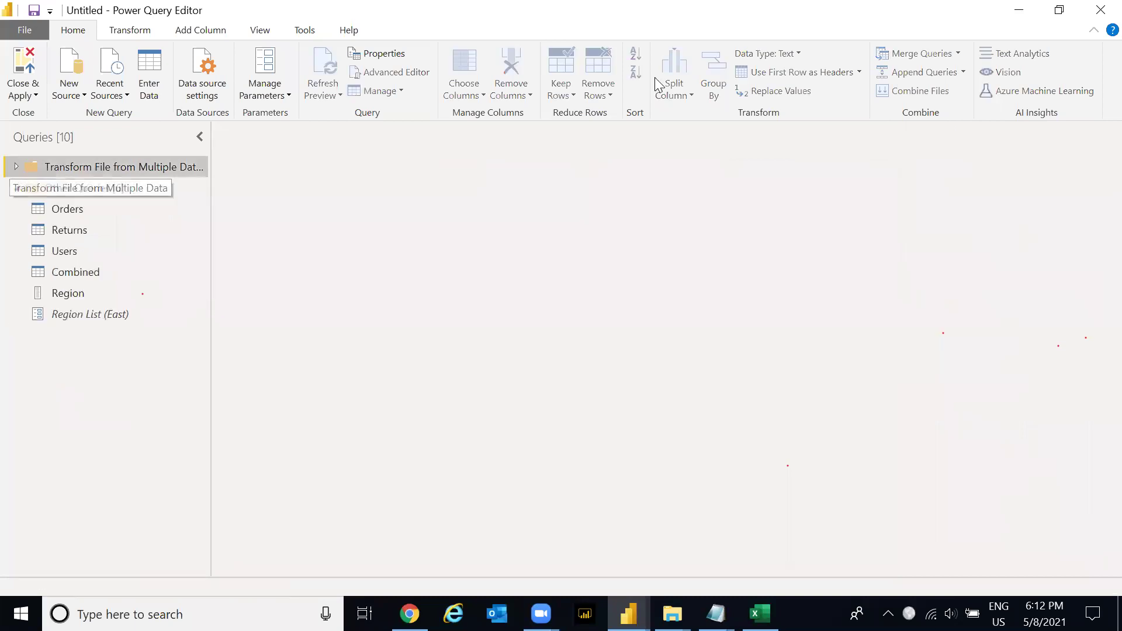
left_click(71, 214)
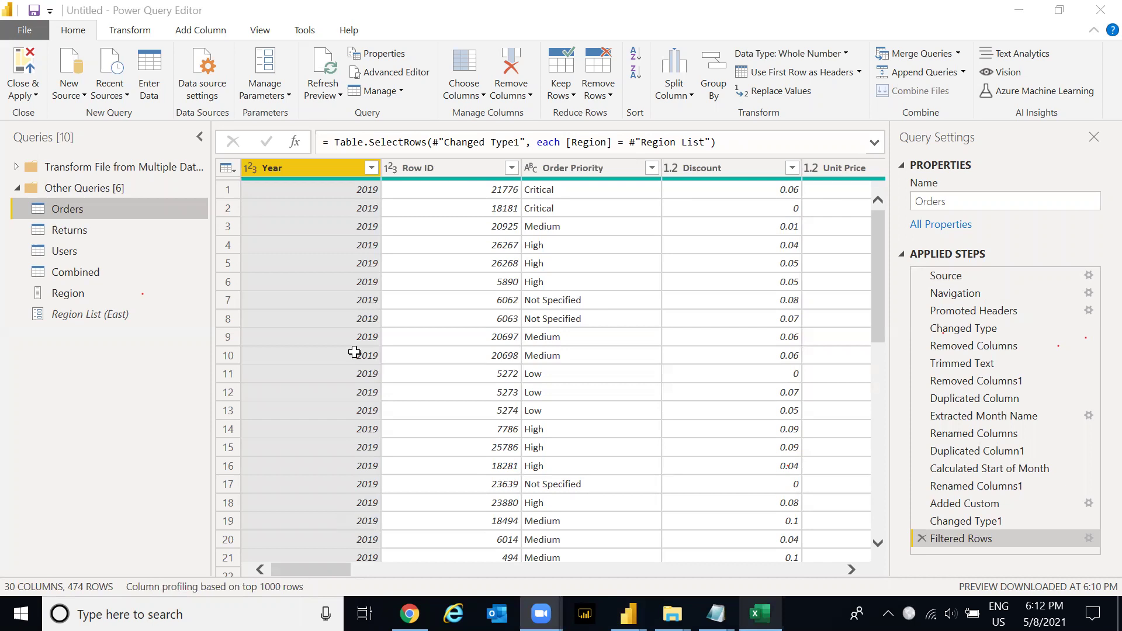
- Switch to the P6-SuperStoreUS-2019 Excel workbook and enter ABC in cells F2 and G2 of the Users sheet
key("alt+Tab")
key("Down")
type("ABC")
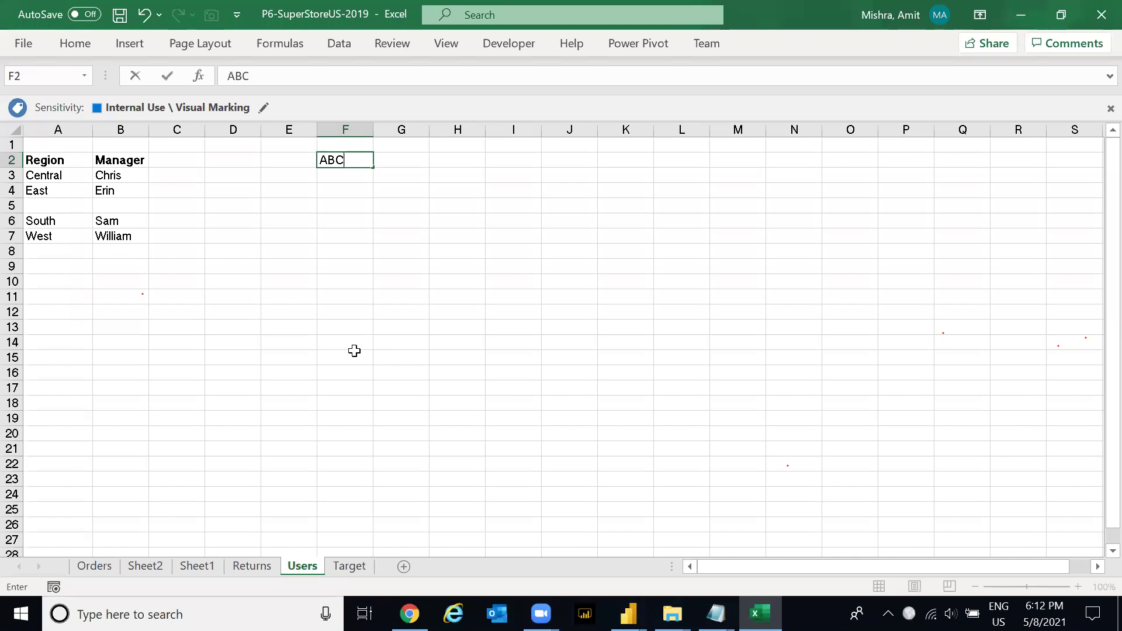
key("Tab")
type("ABC")
key("Tab")
- Move the ABC entry from cell G2 to cell I2
key("Up")
key("Left")
key("Down")
key("ctrl+c")
key("Right")
key("Right")
key("Left")
key("Right")
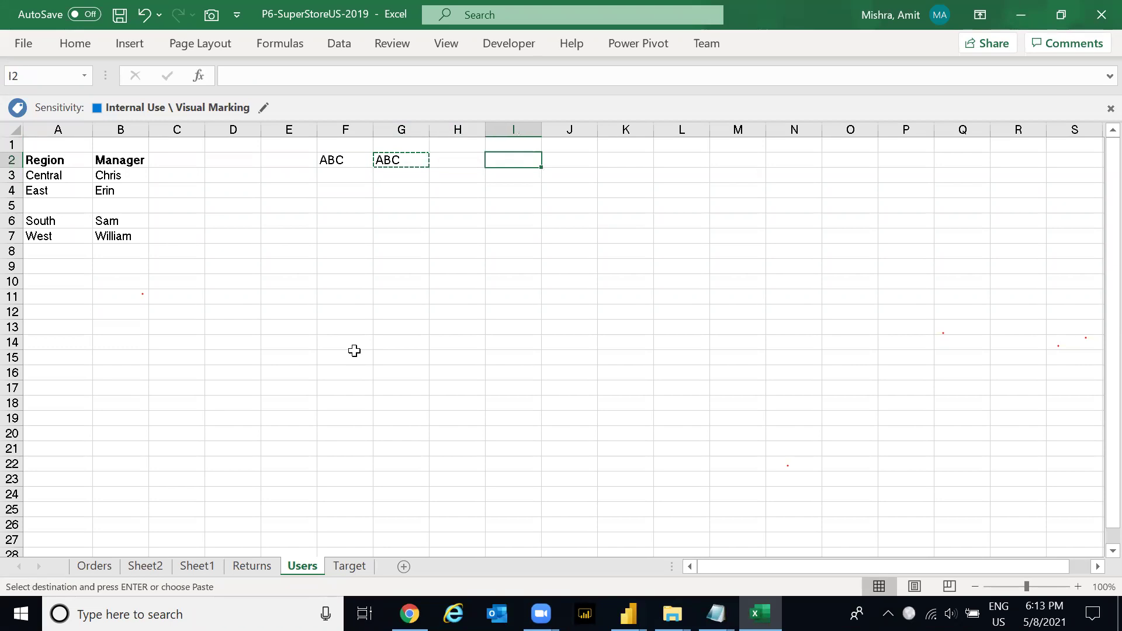
key("Return")
- Enter 123 in cell G2 of the Users sheet
key("Left")
key("Left")
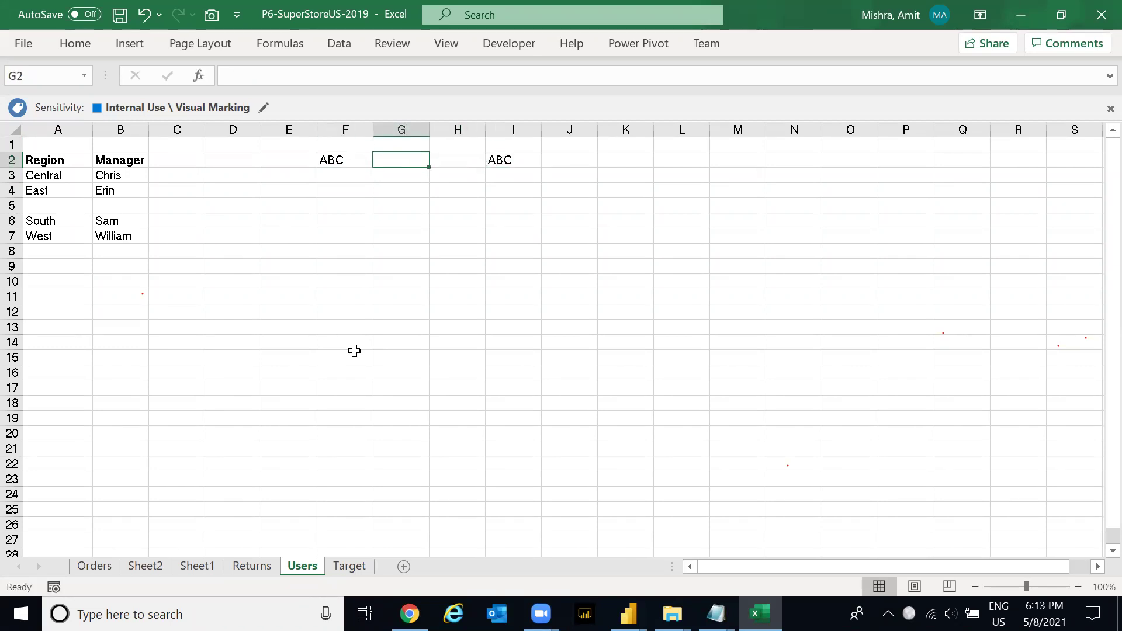
type("123")
key("ctrl+Return")
key("Right")
key("Right")
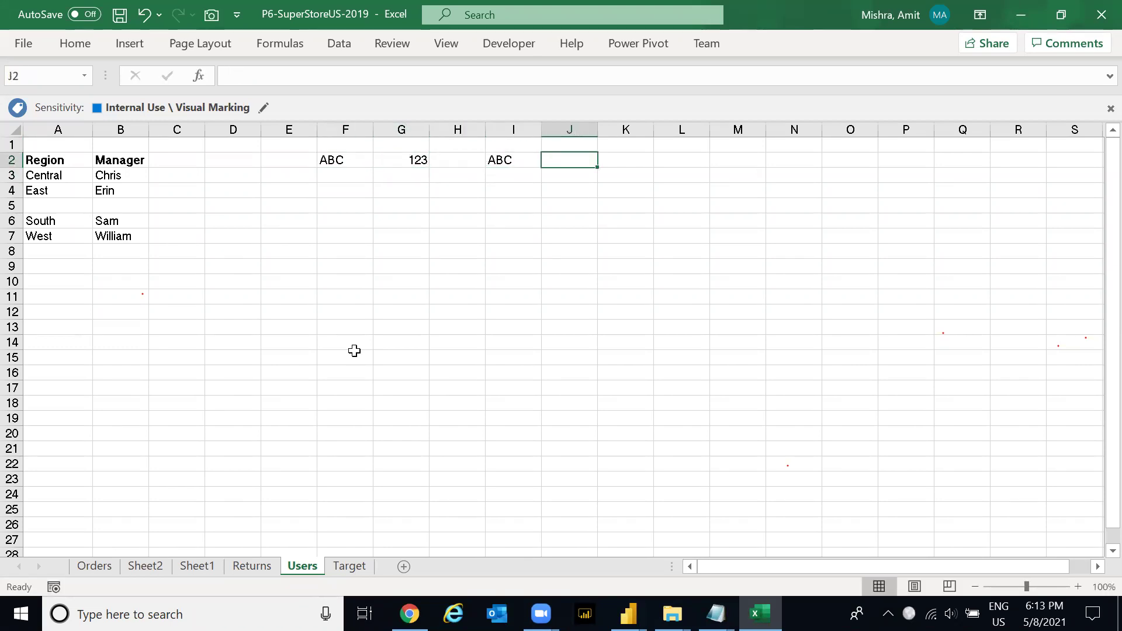
key("Left")
key("Left")
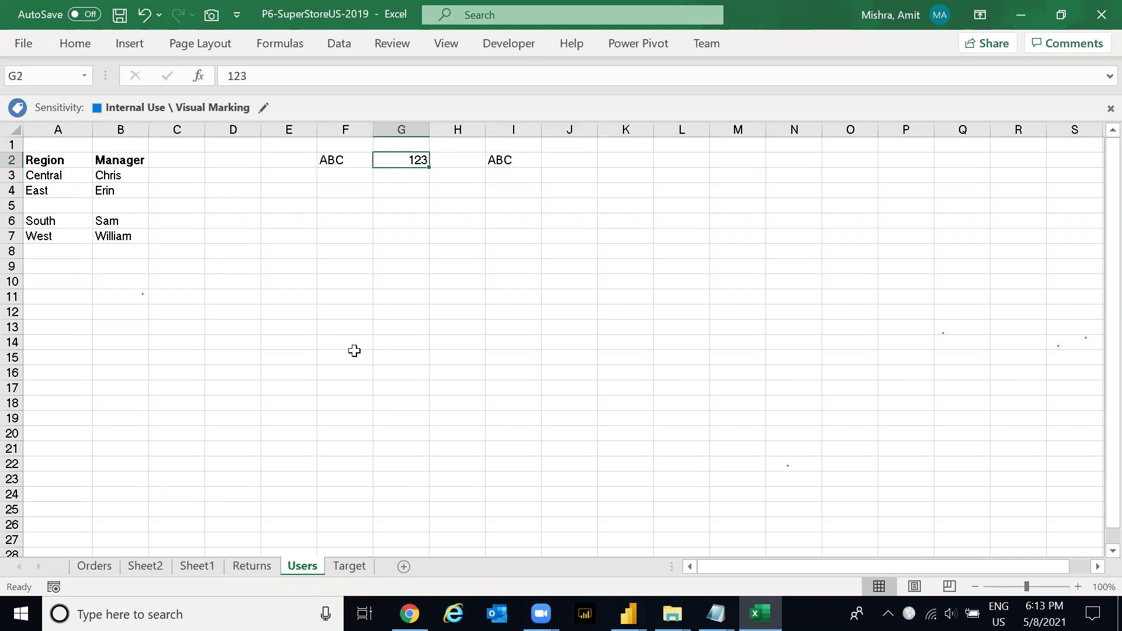
- Enter ABC in cell F7 of the Users sheet
key("Right")
key("Right")
key("Right")
key("Down")
key("Left")
key("Left")
key("Left")
key("Down")
key("Down")
key("Down")
key("Down")
key("Left")
type("ABC")
key("Return")
- Enter ABC in cell I7, in the same row as the F7 entry
key("Right")
key("Up")
key("Right")
key("Right")
type("ABC")
key("Return")
- Select cells F2:G2 together with I2 to compare the filled and separated columns in row 2
key("Up")
key("Up")
key("Up")
key("Up")
key("Up")
key("Up")
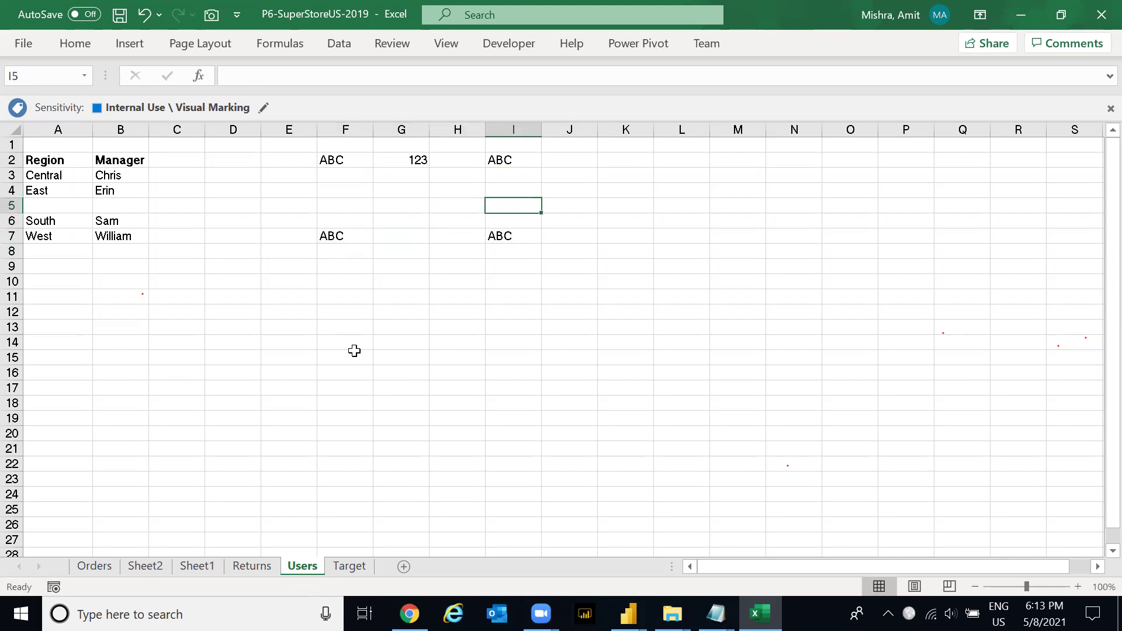
key("Left")
key("Left")
key("Left")
key("Left")
key("Right")
key("shift+Right")
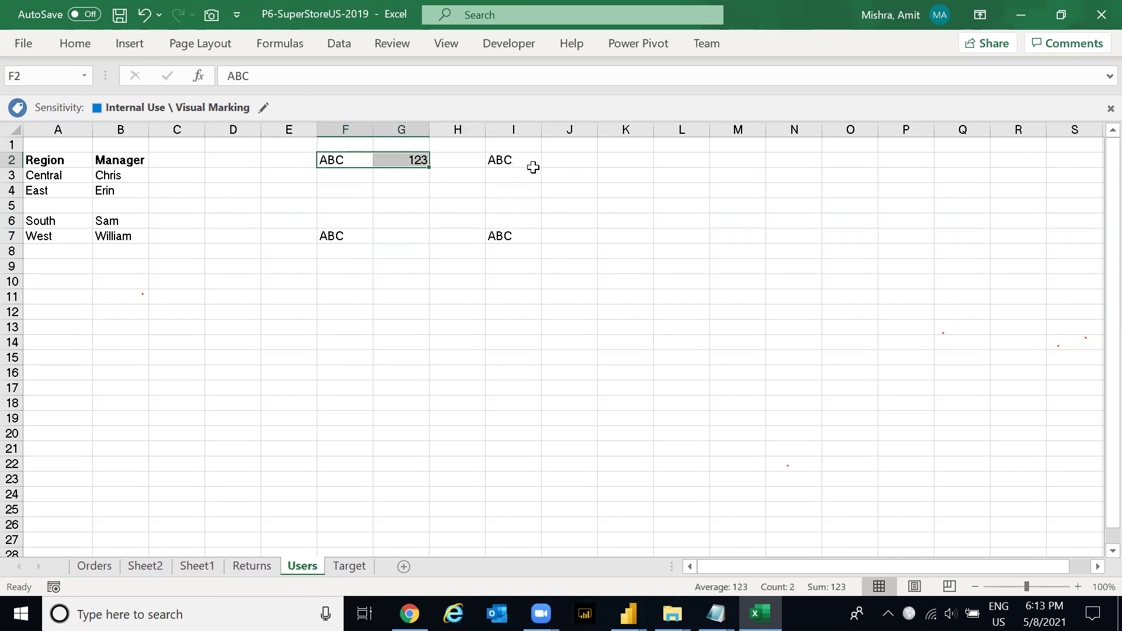
left_click(510, 160, "ctrl")
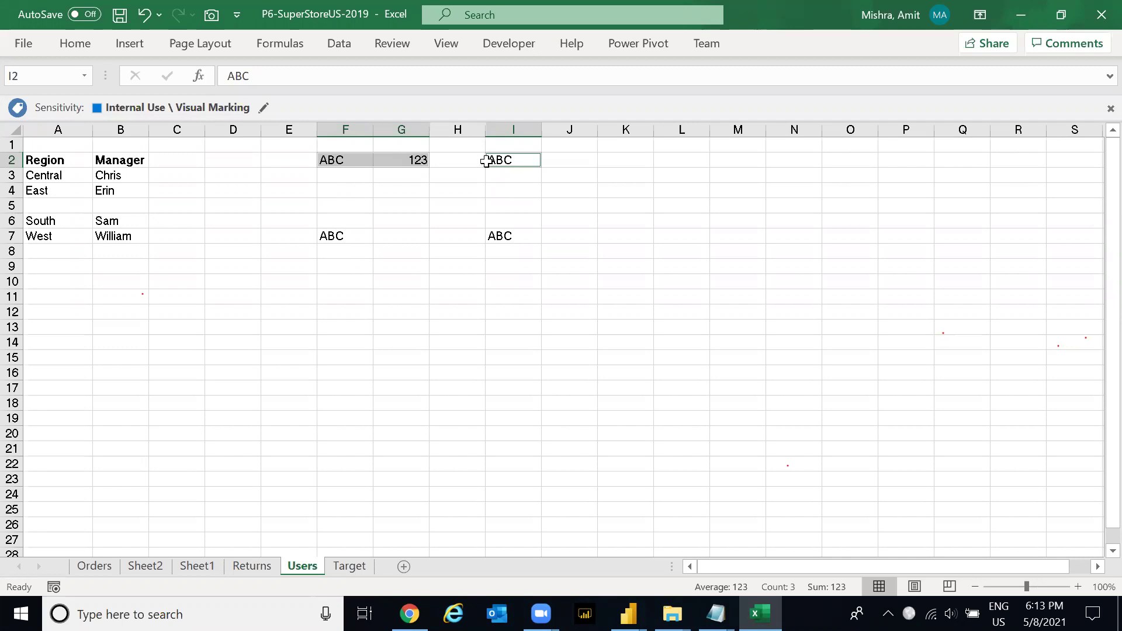
left_click(556, 158)
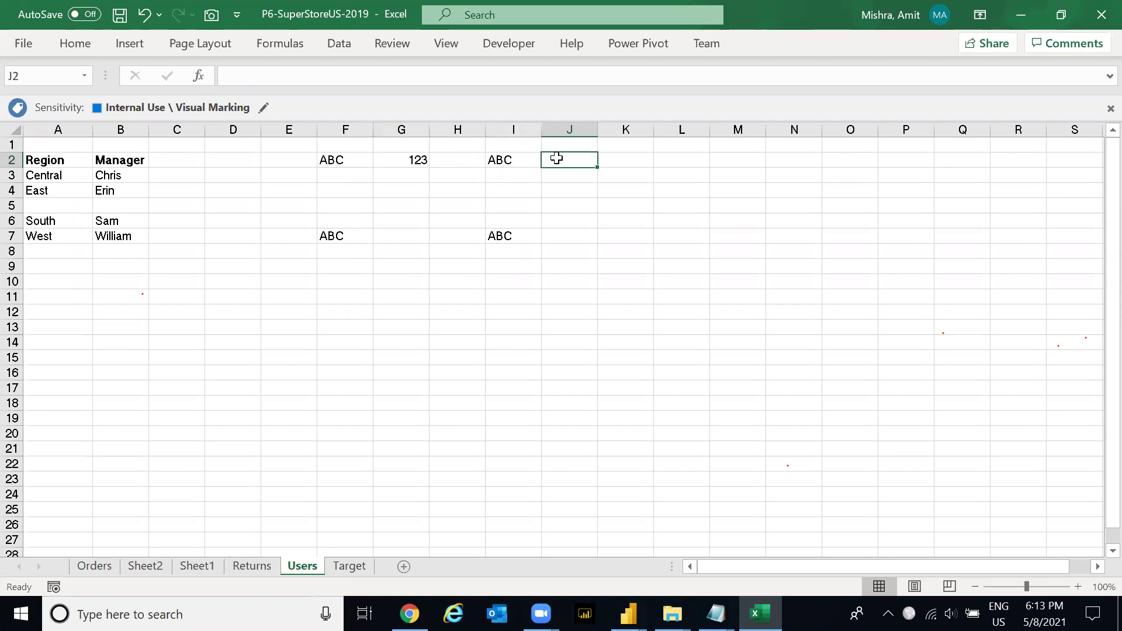
- Select across row 7 from F7, and add I7 to the selection to compare its entries with row 2
key("Left")
key("Left")
key("Left")
key("Left")
key("Left")
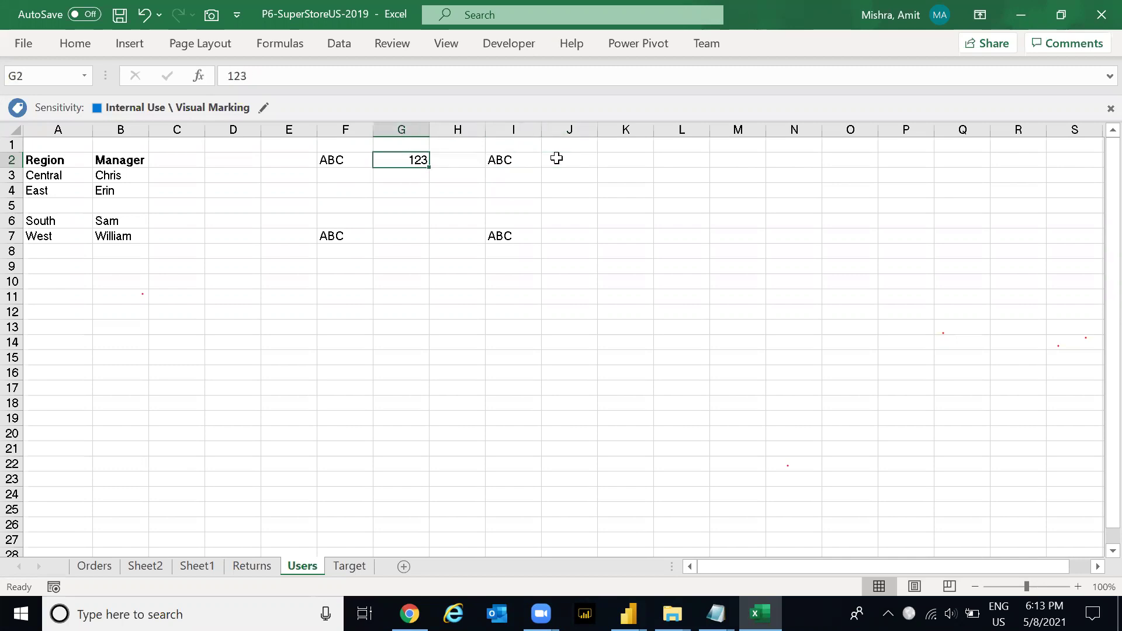
key("Down")
key("Down")
key("Down")
key("Down")
key("Down")
key("Right")
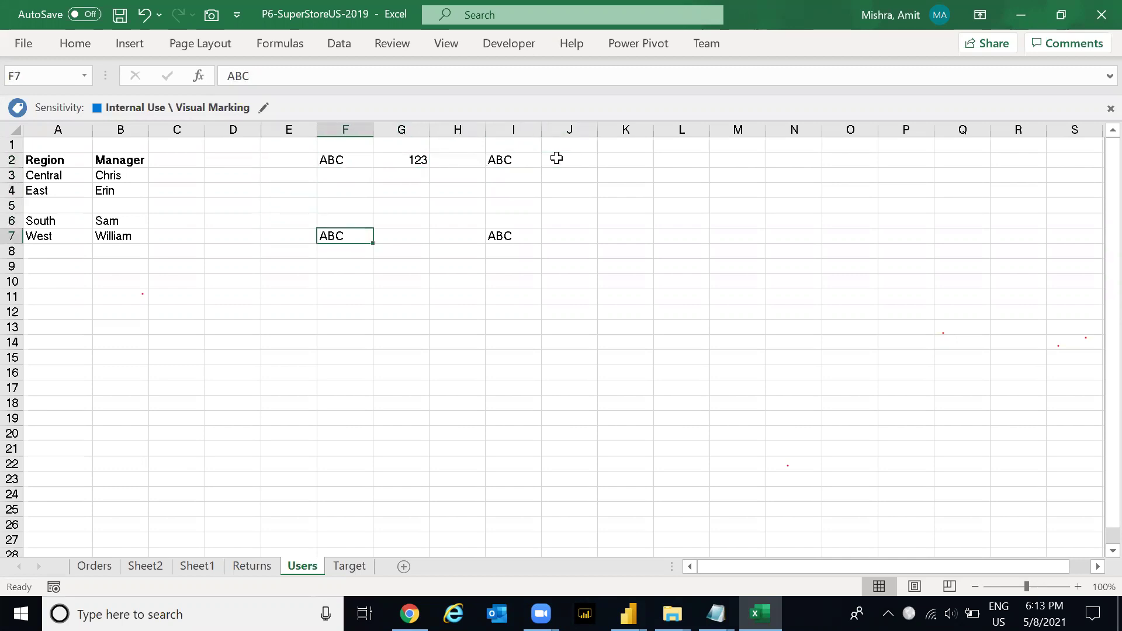
key("shift+Right")
key("shift+Right")
key("shift+Right")
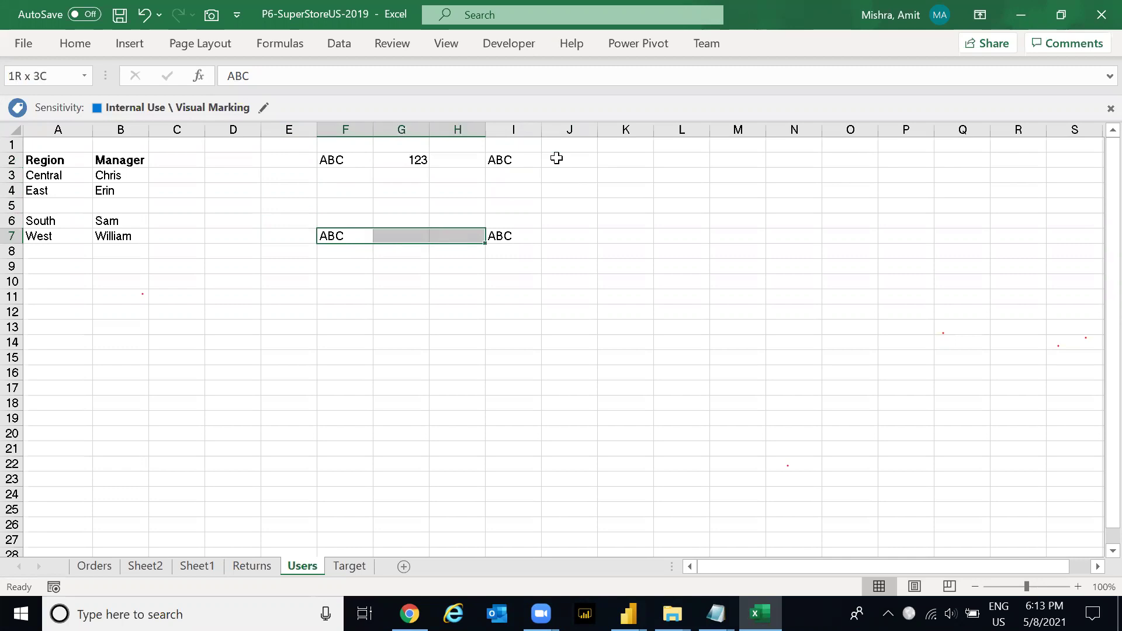
key("shift+Left")
key("shift+Left")
key("shift+Left")
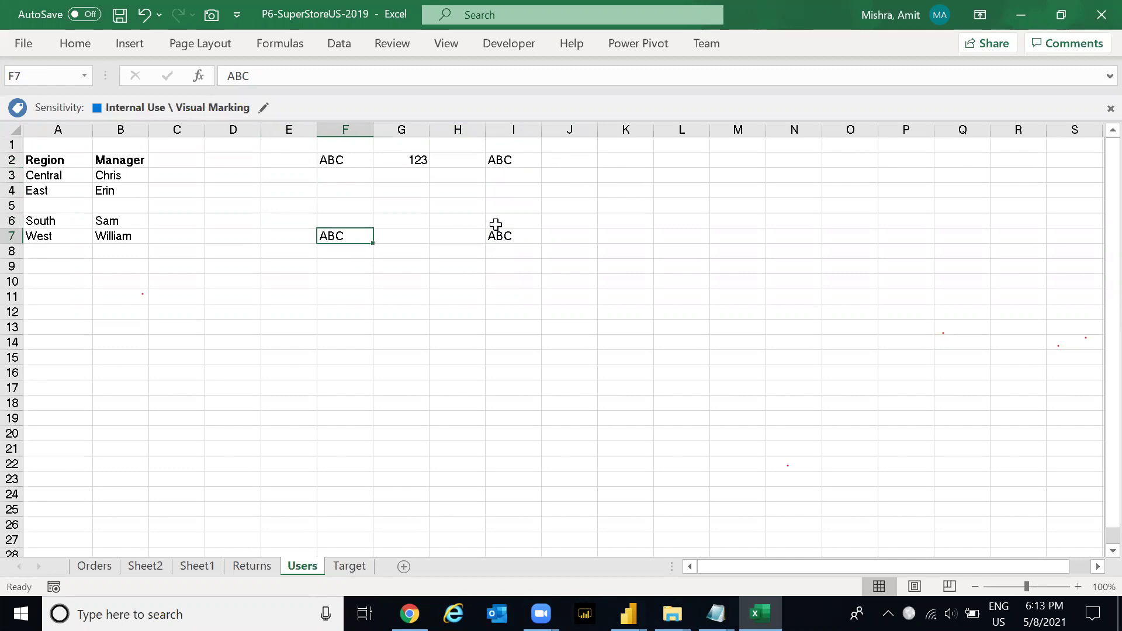
left_click(508, 238, "ctrl")
- Enter ABC in each of the cells K7 to K10
left_click(651, 227)
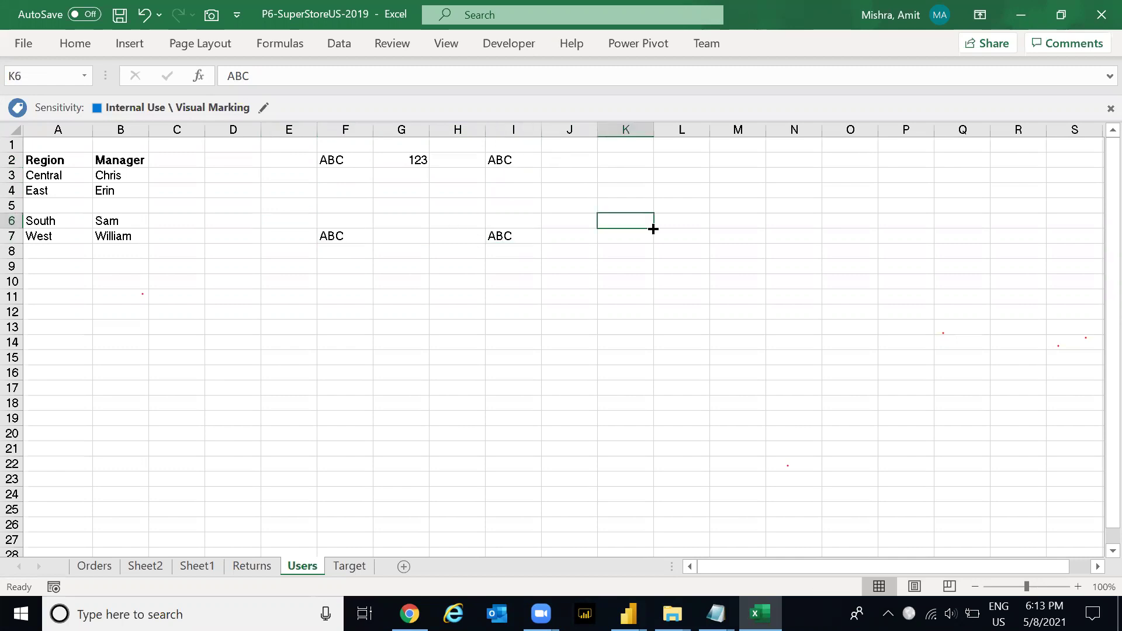
left_click(653, 232)
type("ABC")
key("Return")
type("A")
key("ctrl+Return")
key("Up")
key("Down")
key("Down")
type("A")
key("Return")
type("A")
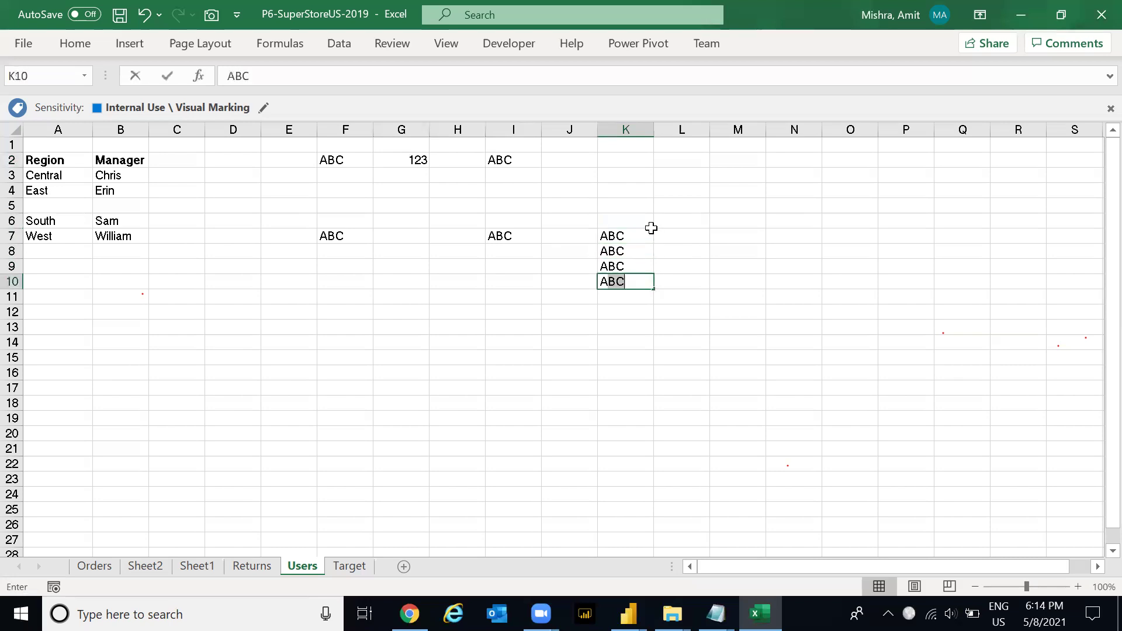
key("Return")
- Clear the ABC entries from cells K7:K10
key("Up")
key("Up")
key("Up")
key("Up")
key("shift+Down")
key("shift+Down")
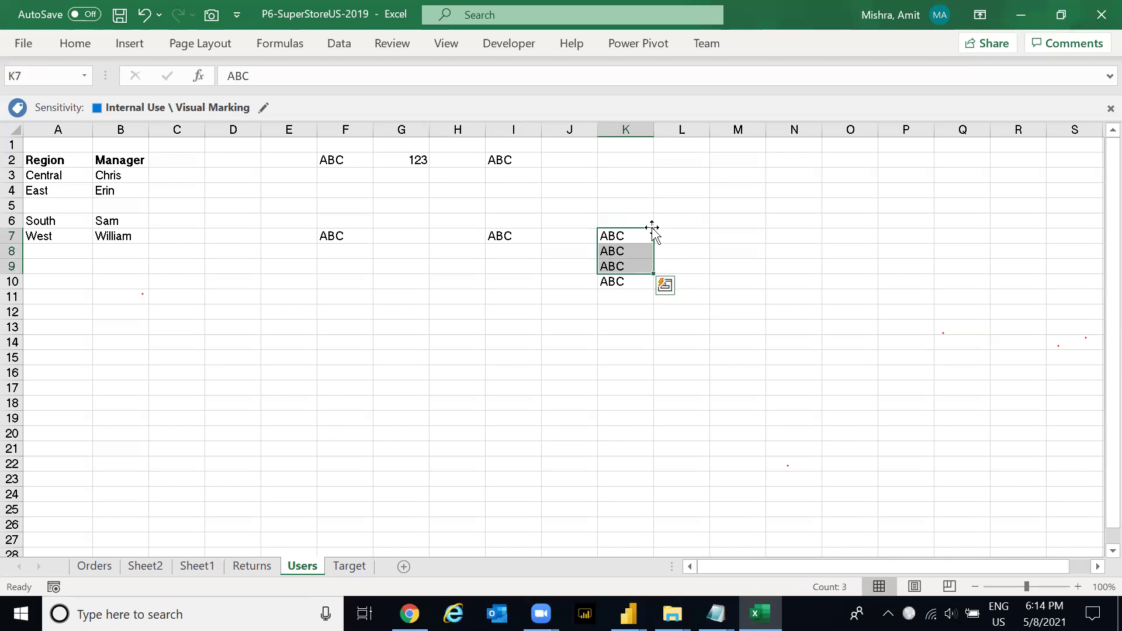
key("shift+Down")
key("Delete")
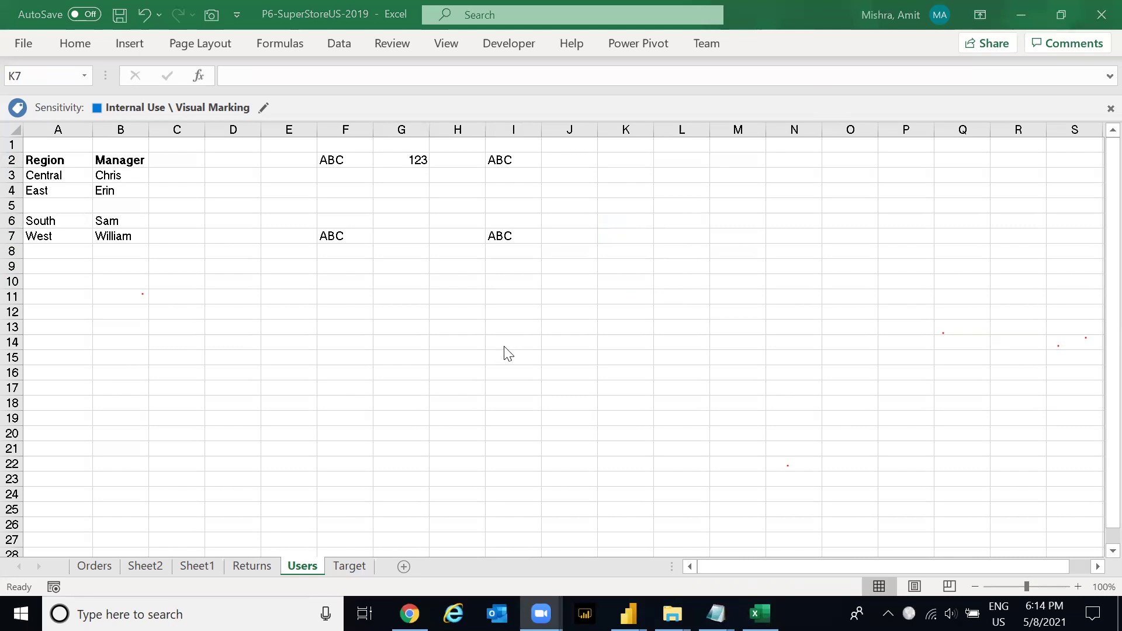
- Switch to the Power Query Editor and review the Returns and Users queries and the last columns of Orders
left_click(628, 613)
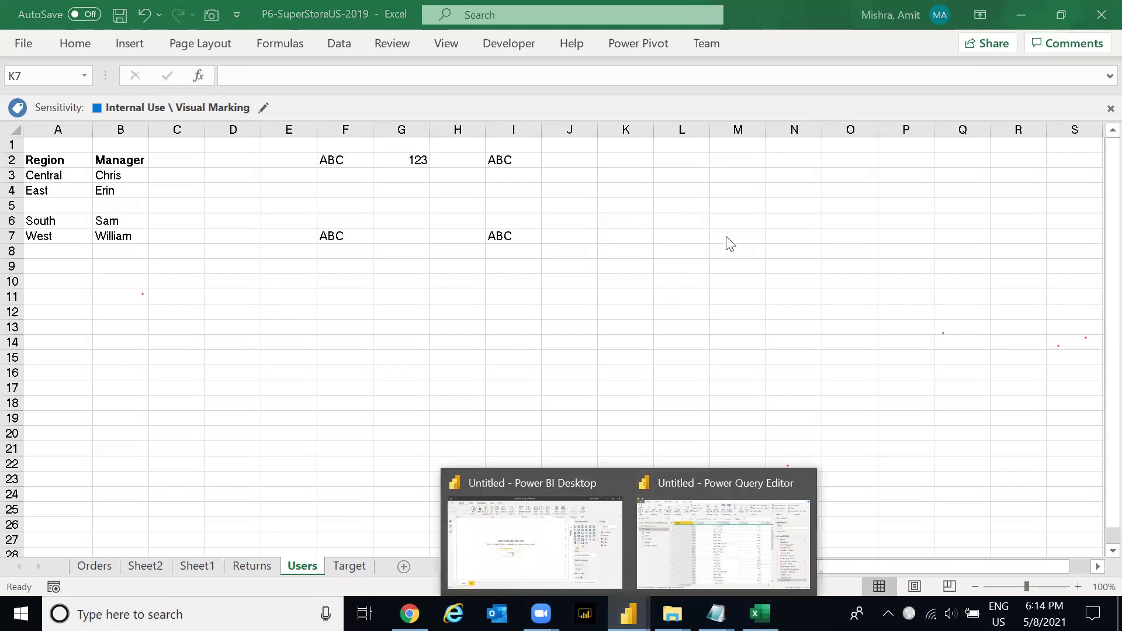
left_click(718, 557)
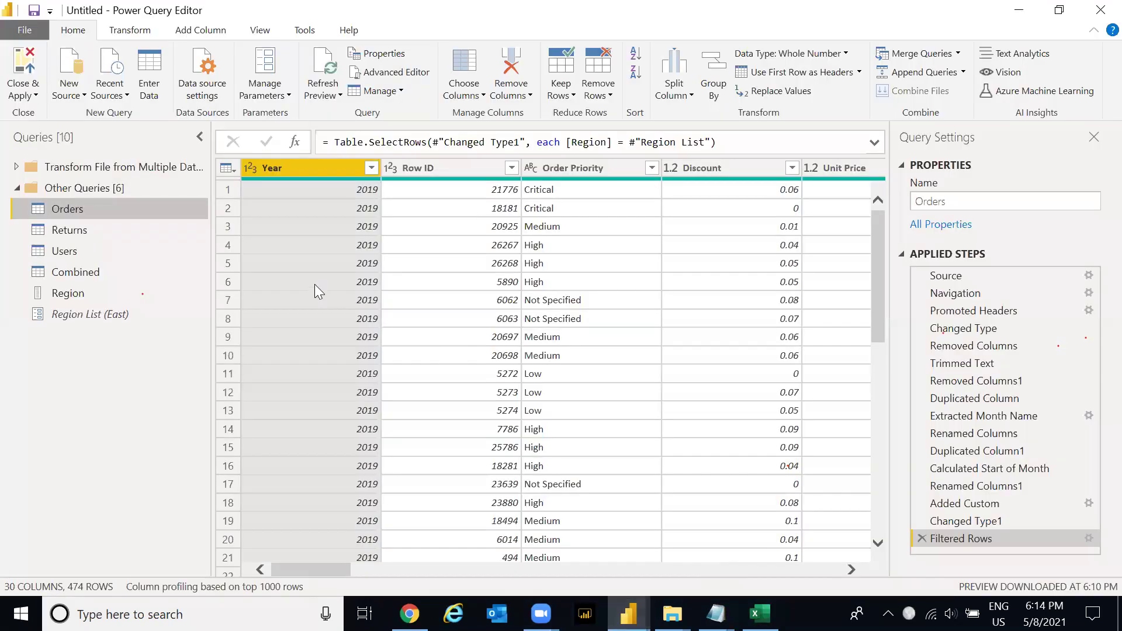
left_click(67, 233)
left_click(63, 252)
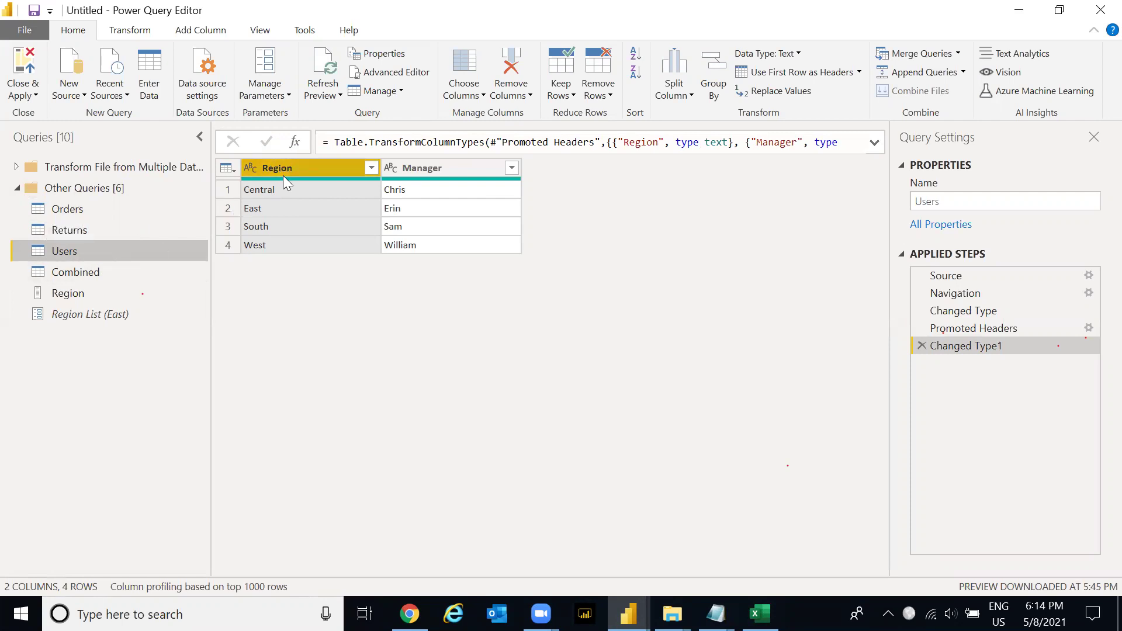
left_click(111, 205)
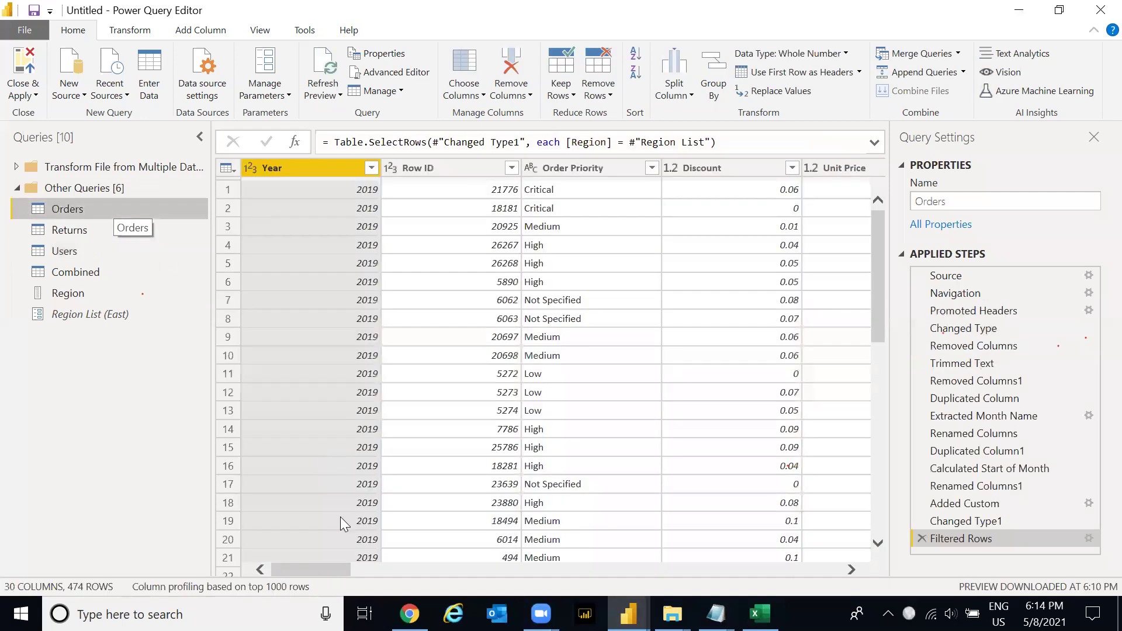
left_click_drag(313, 572, 862, 569)
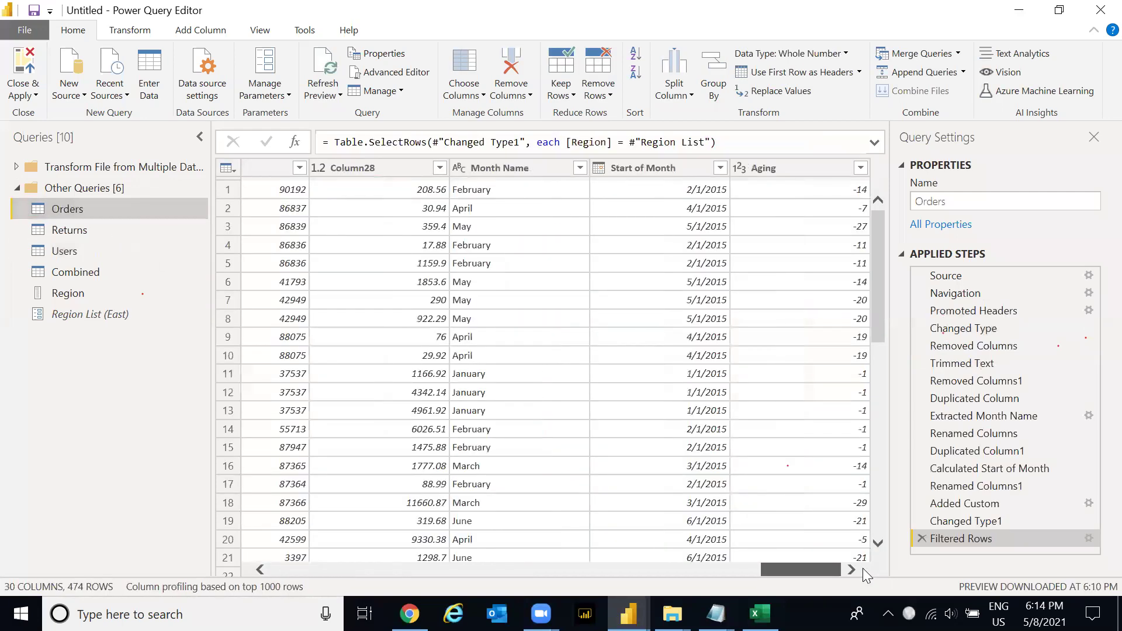
- Select the Region column in Orders and start a Merge with the Users query as the second table
left_click_drag(806, 568, 606, 558)
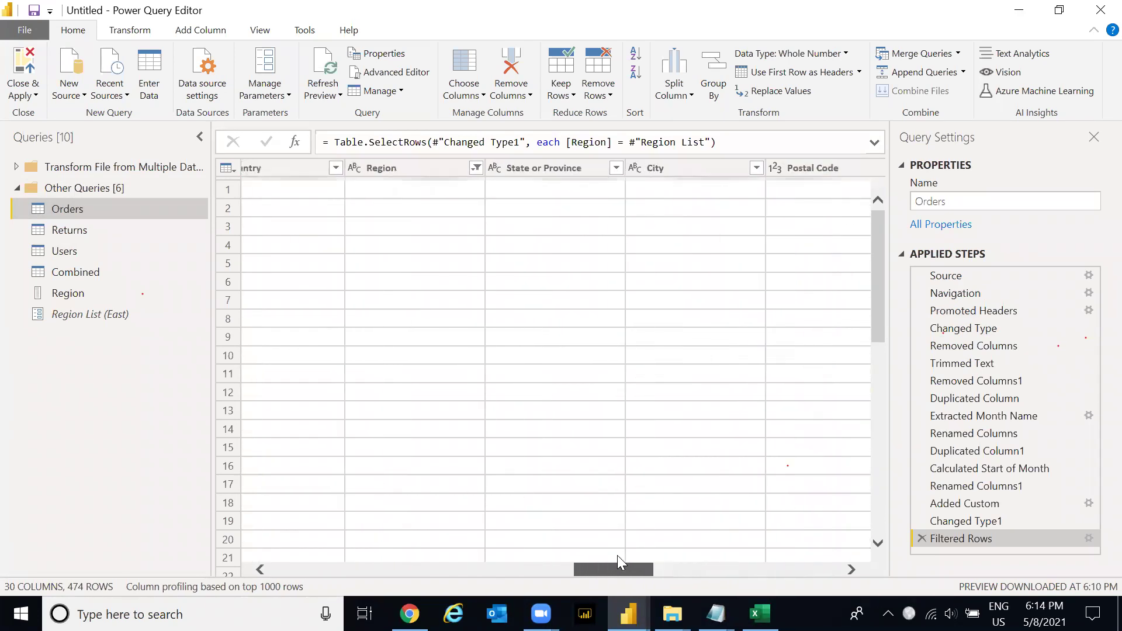
left_click(434, 173)
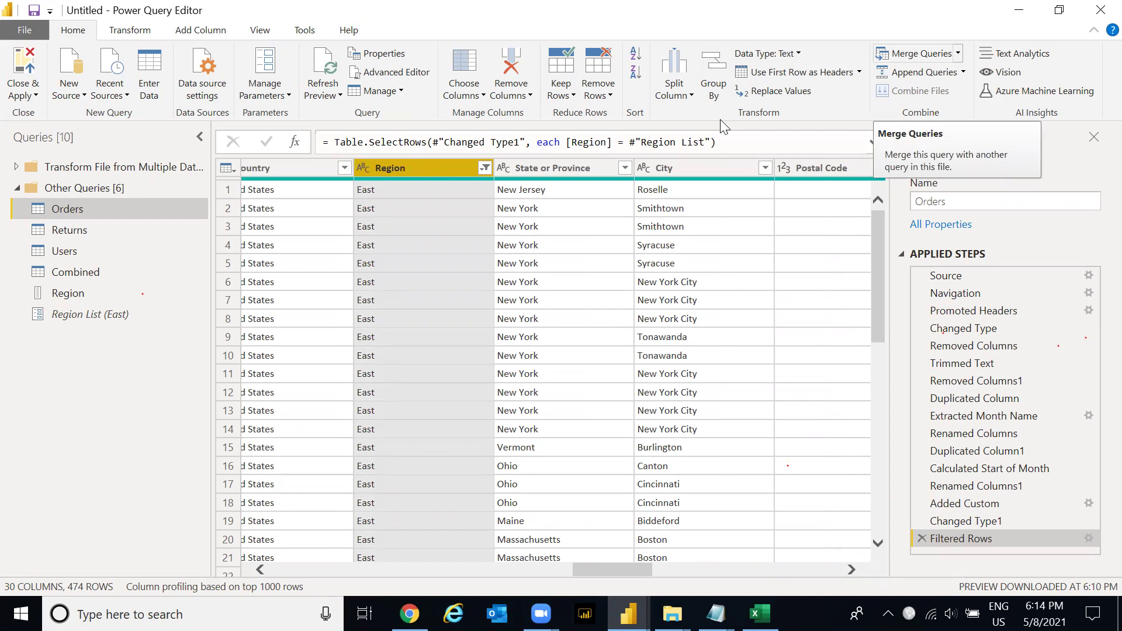
key("Return")
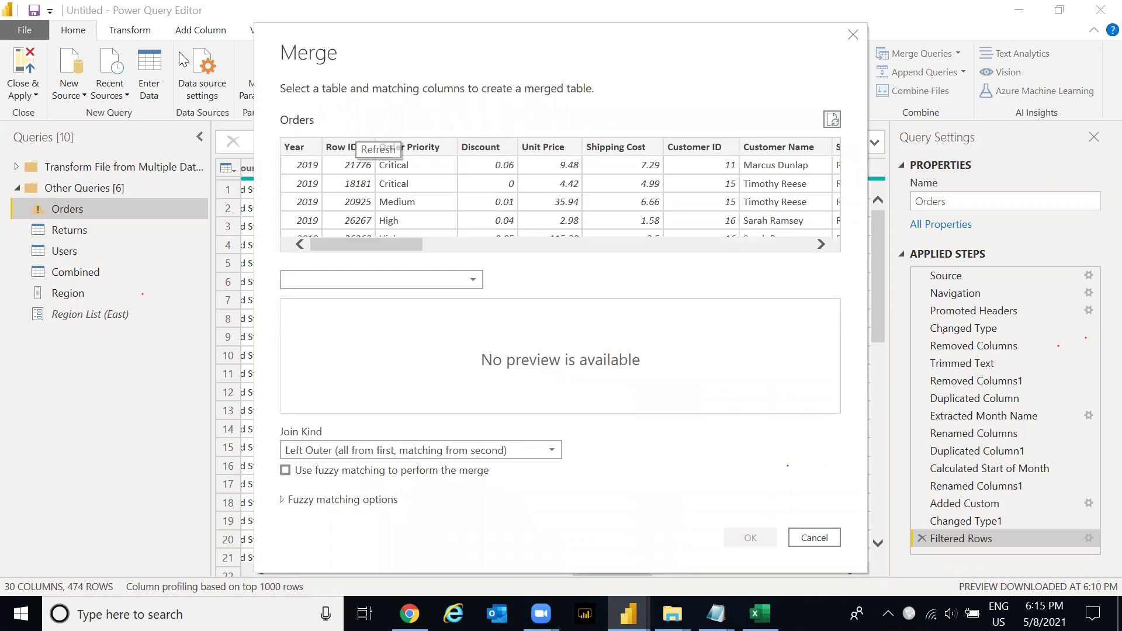
left_click_drag(276, 61, 196, 63)
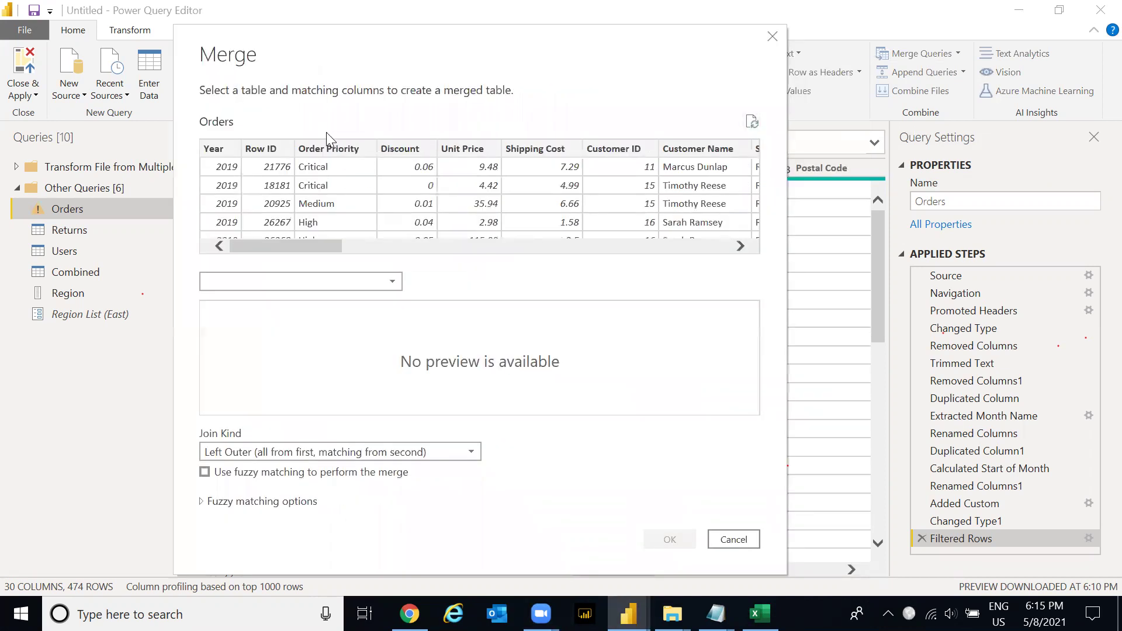
left_click(298, 282)
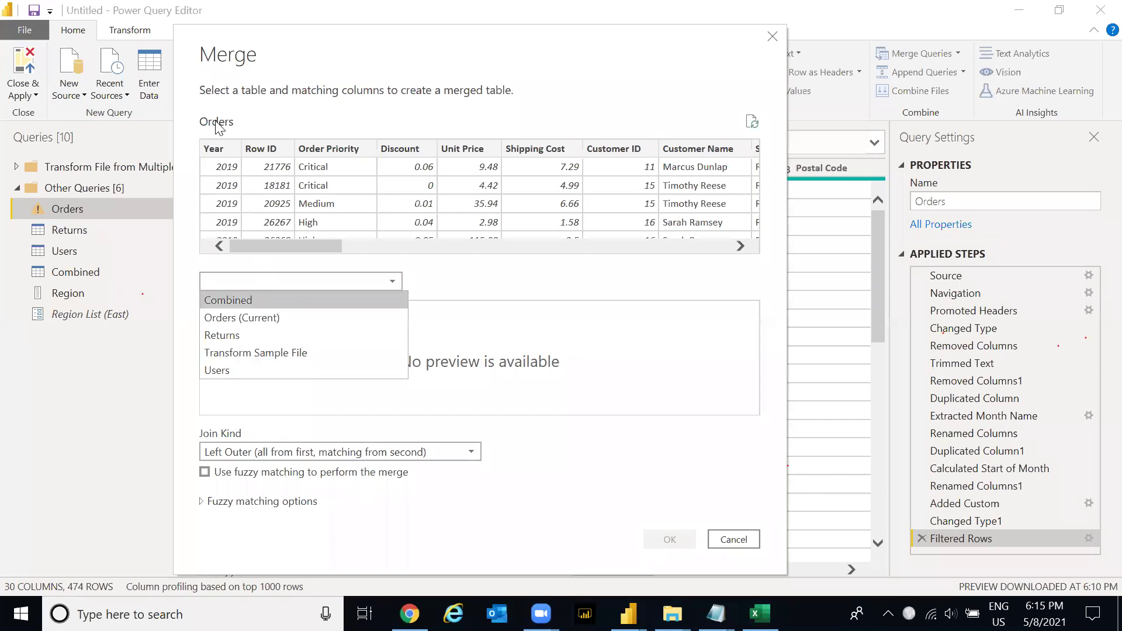
left_click(244, 371)
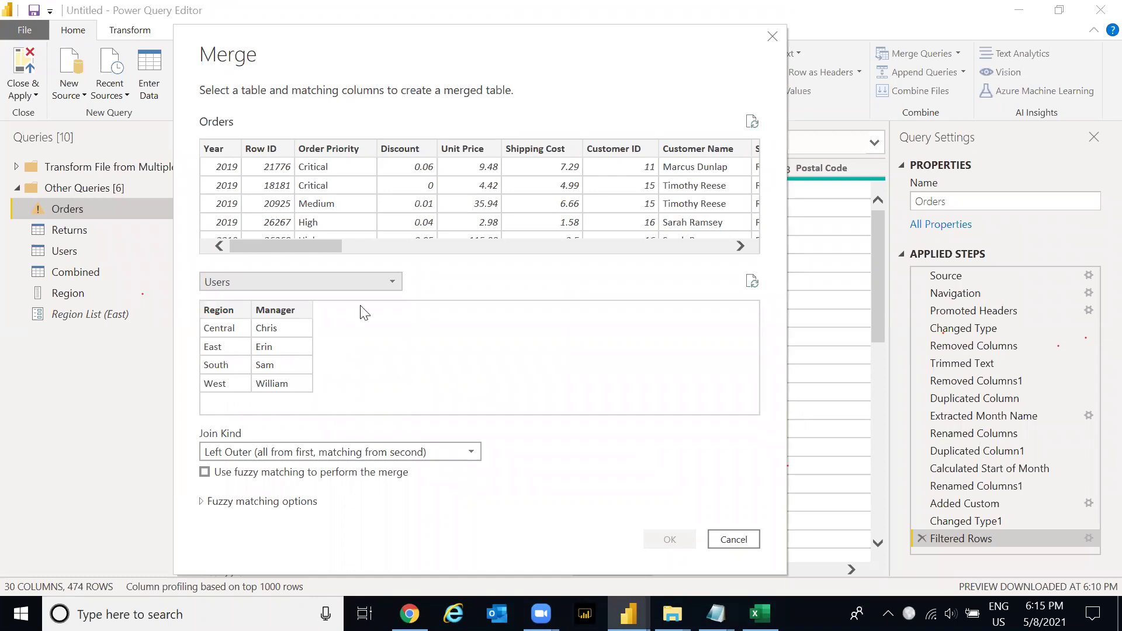
- Match Orders and Users on their Region columns and review the available join kinds
left_click_drag(289, 245, 273, 243)
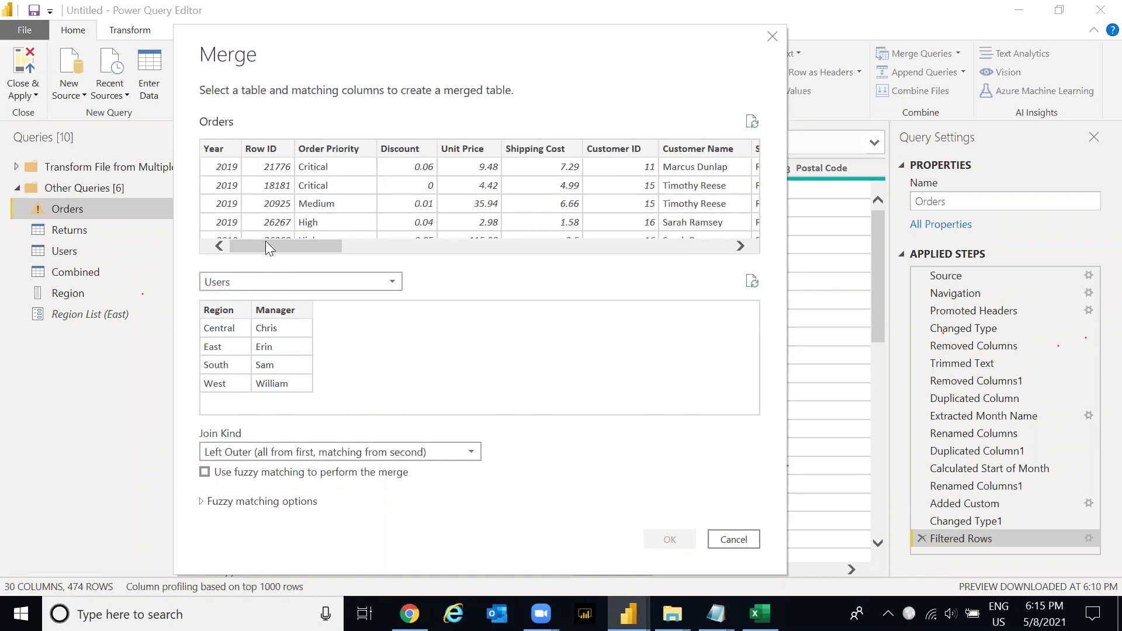
left_click(225, 315)
left_click_drag(273, 245, 553, 266)
left_click(500, 150)
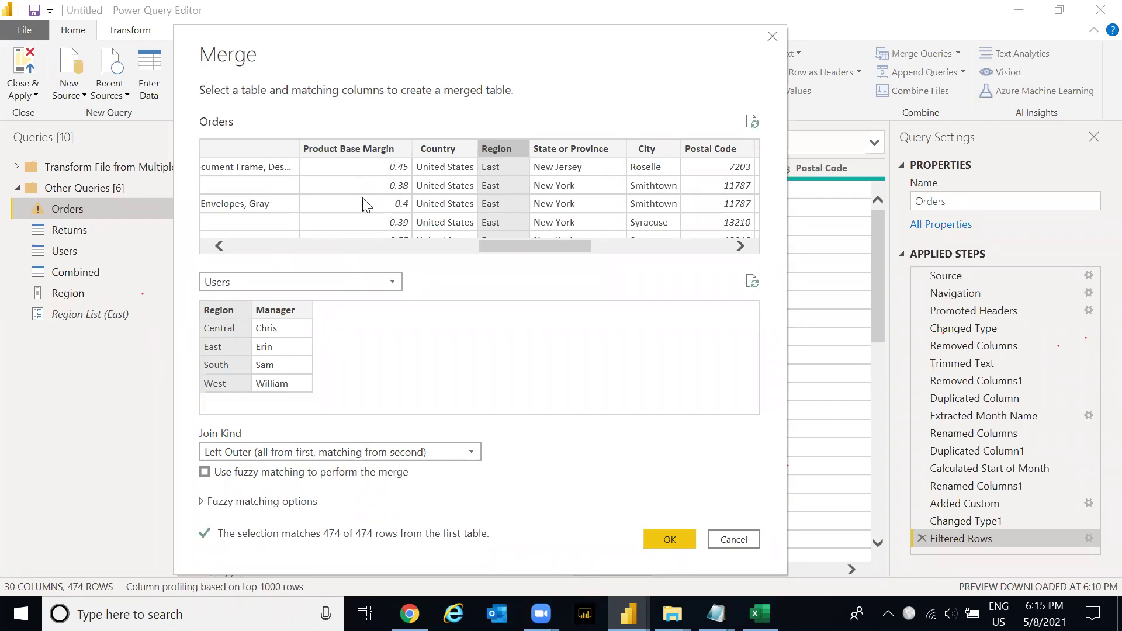
left_click(365, 453)
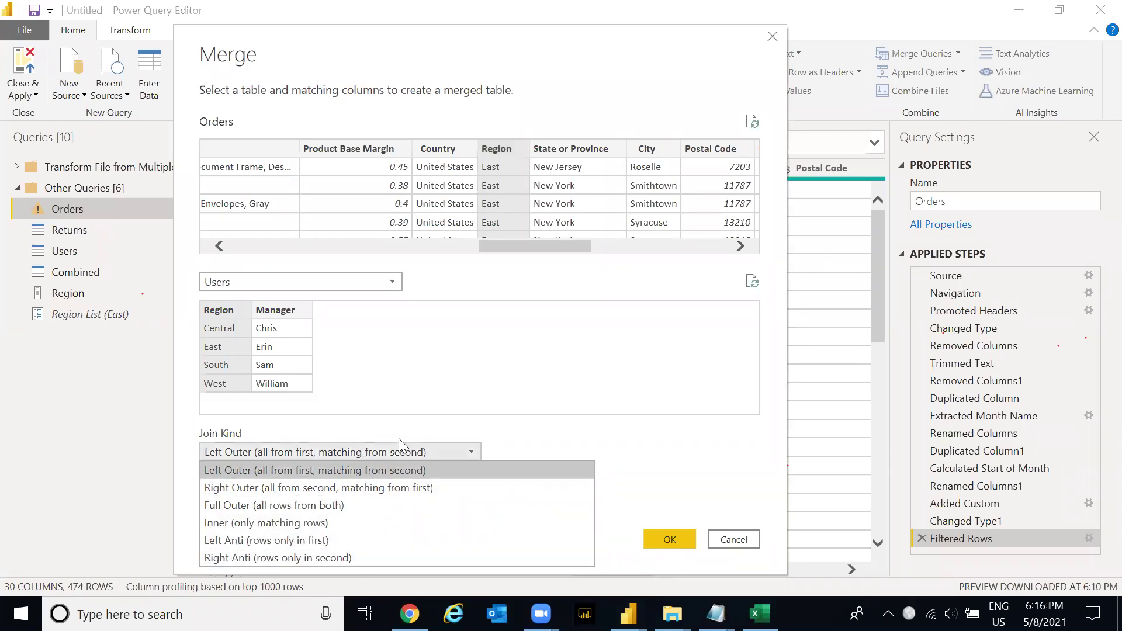
left_click(412, 432)
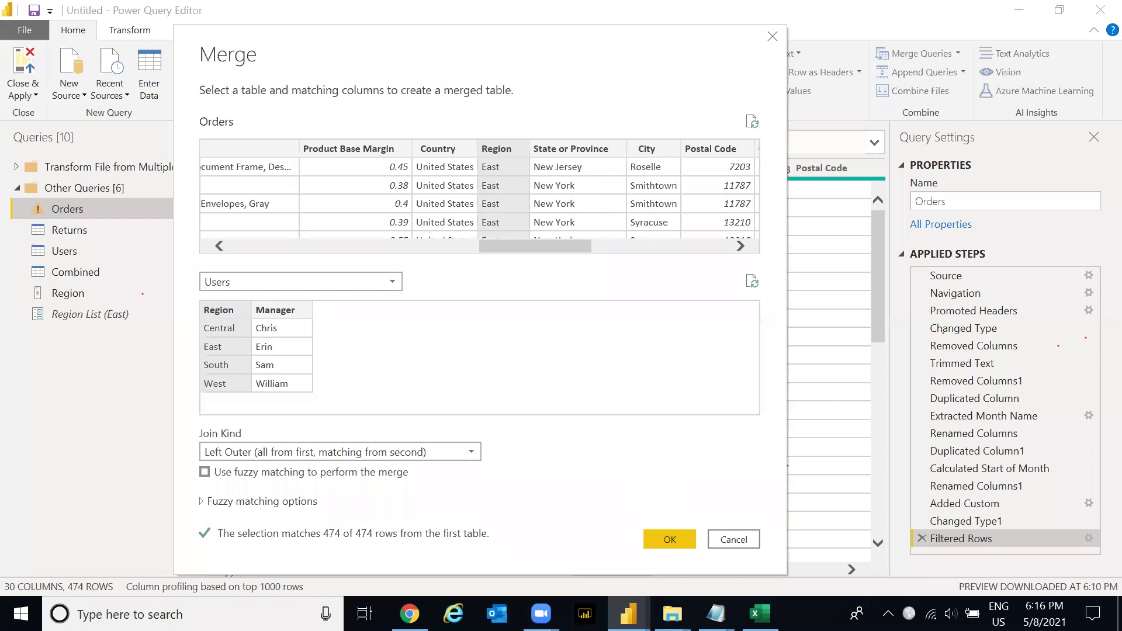
- Switch to the Excel workbook and enter 2021 in cell K2 of the Users sheet
left_click(760, 614)
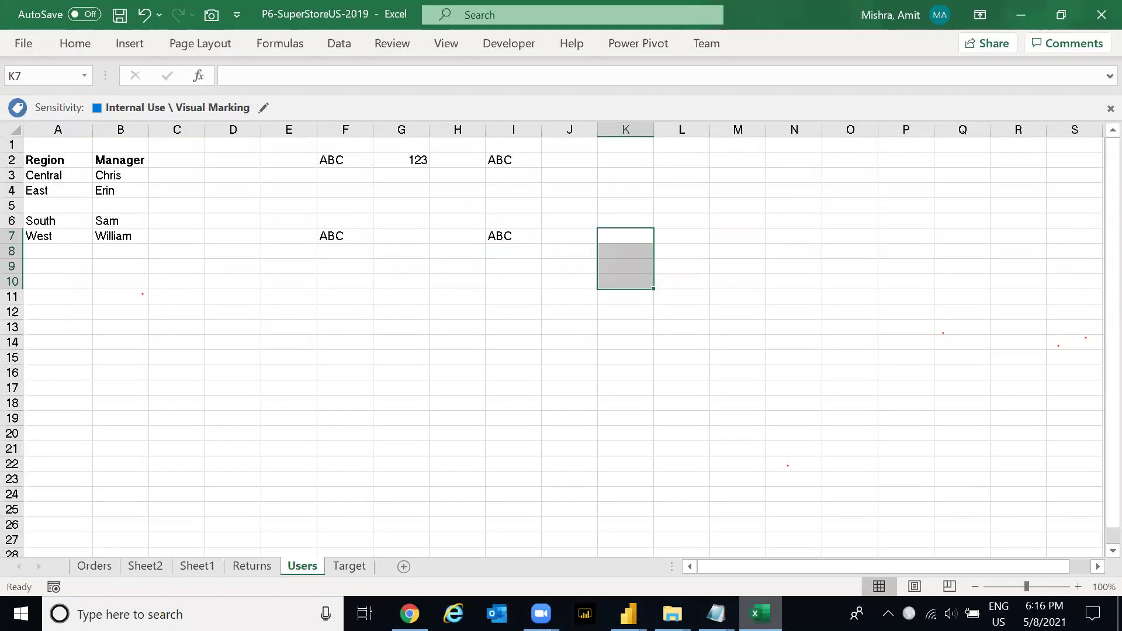
left_click(57, 144)
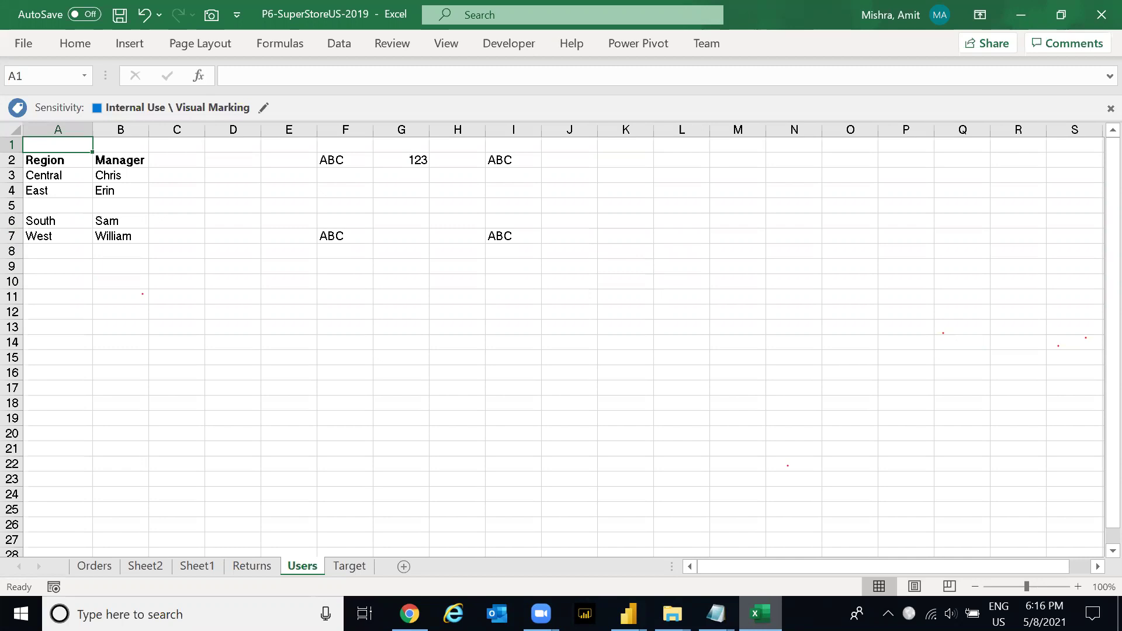
key("Right")
key("Right")
key("Right")
key("Right")
key("Right")
key("Right")
key("Right")
key("Right")
key("Right")
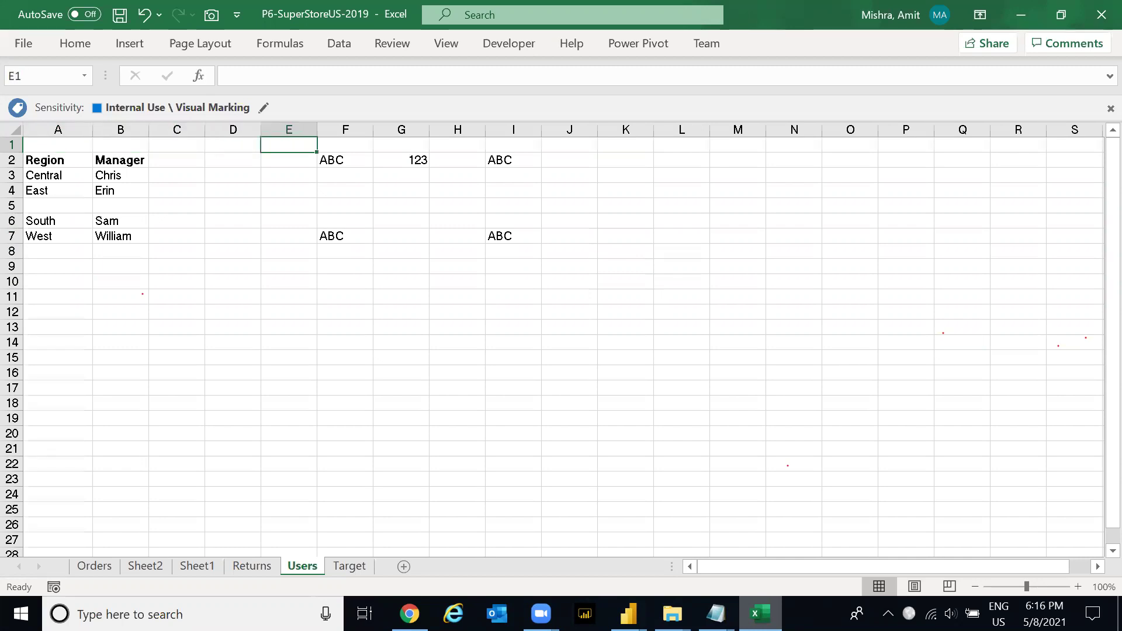
key("Right")
key("Down")
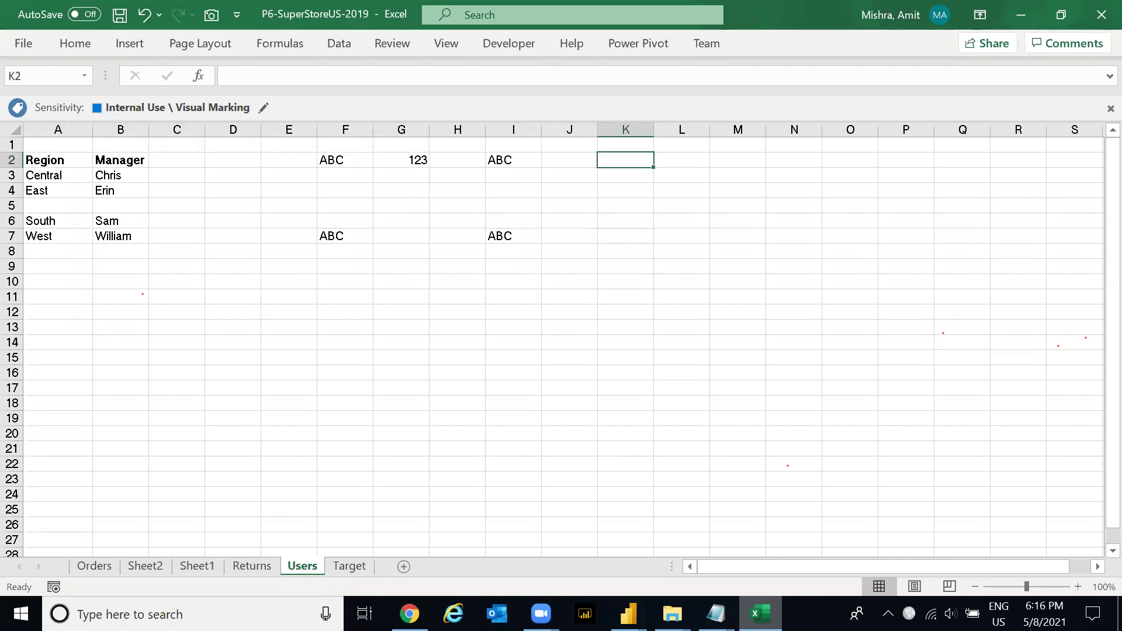
type("2012")
key("Escape")
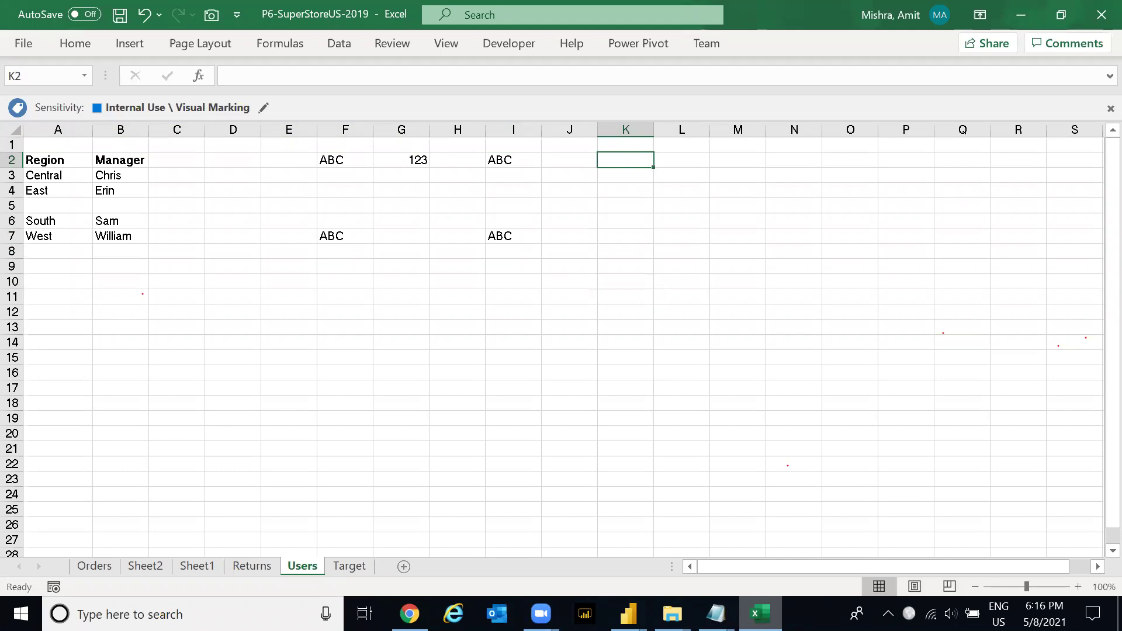
type("2121")
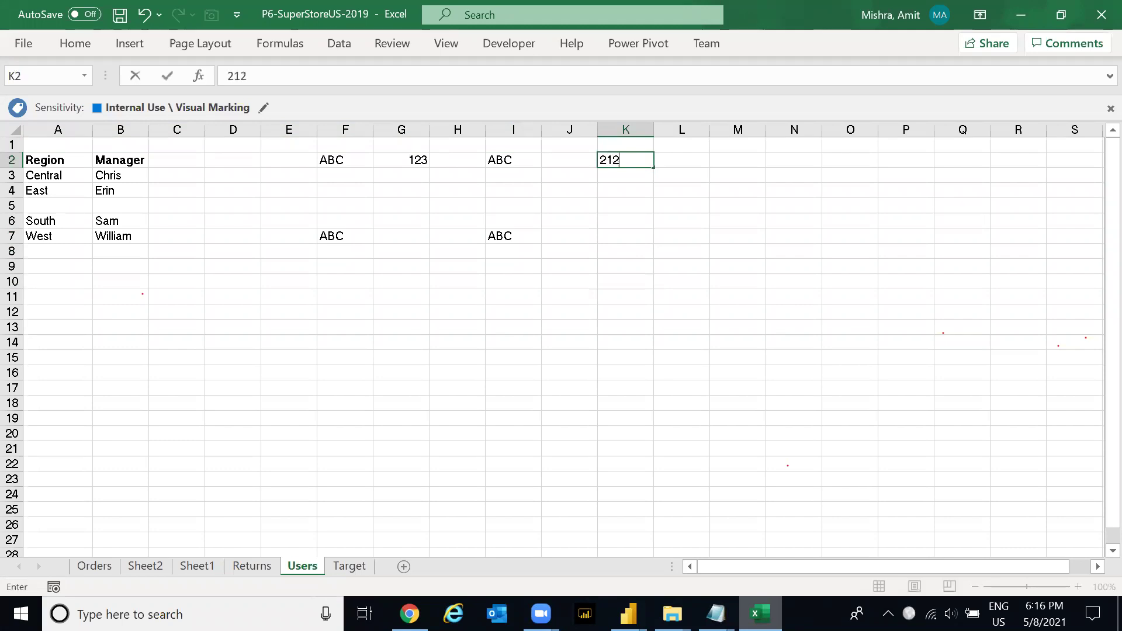
key("Return")
key("Up")
type("2021")
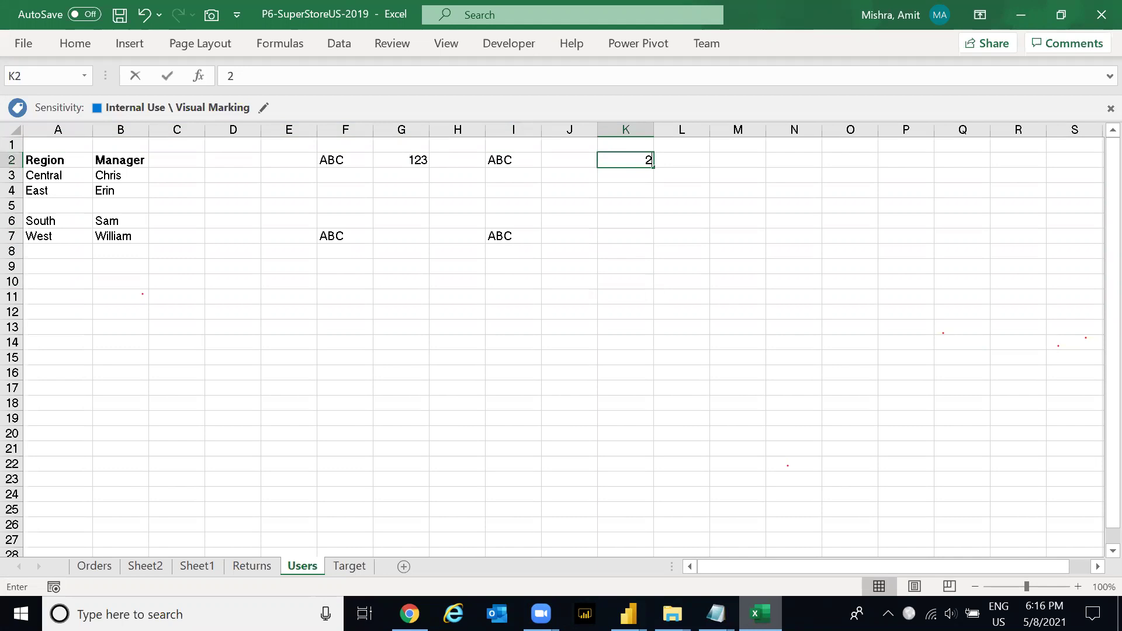
key("Return")
- Enter ABC in cell L2
key("Up")
key("Right")
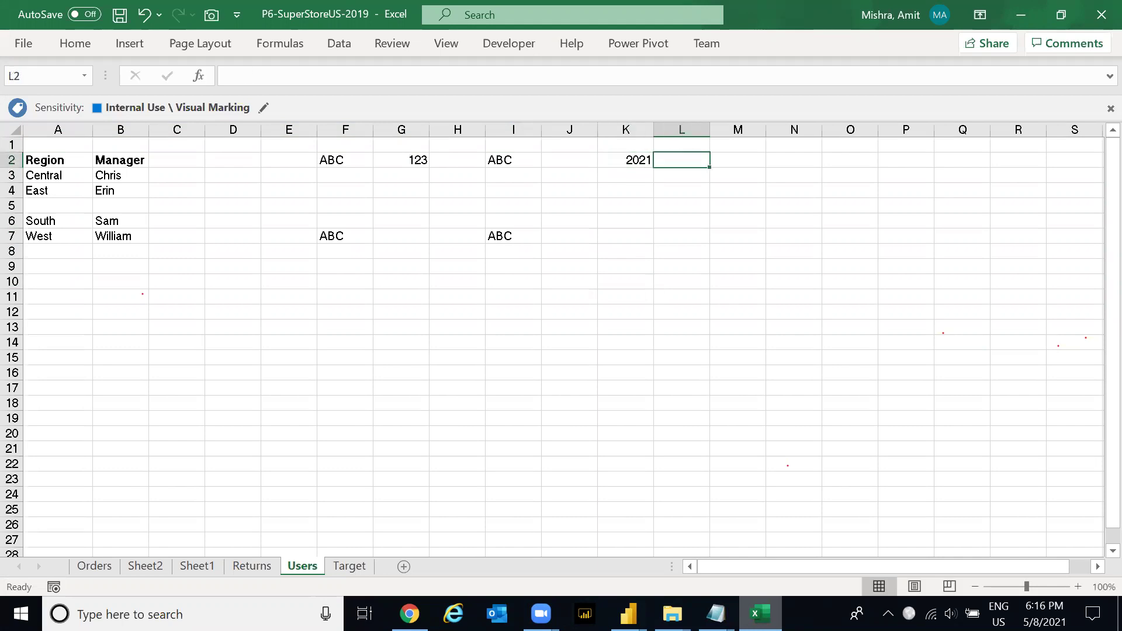
type("ABC")
key("Up")
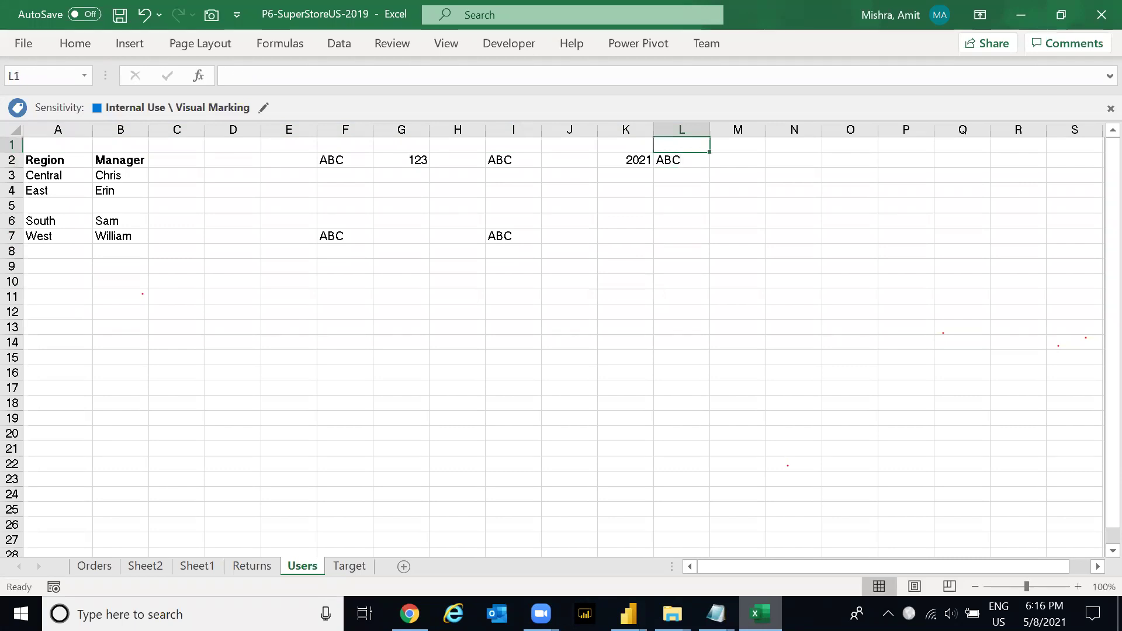
- Enter 2020 in cell K1 and ABC in cell L1
key("Left")
key("Down")
key("Up")
type("2020")
key("Return")
key("Up")
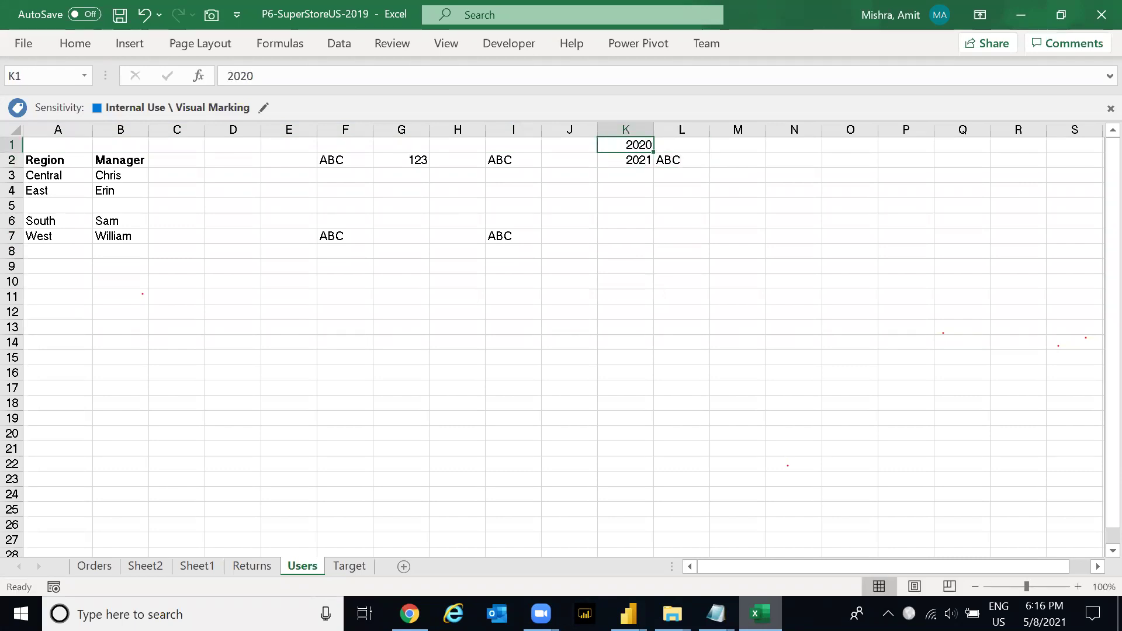
key("Right")
type("ABC")
key("Return")
key("Up")
key("Left")
key("Right")
- Enter the formula =K1+L1 in cell M1 and select the range K1:L2
left_click(737, 144)
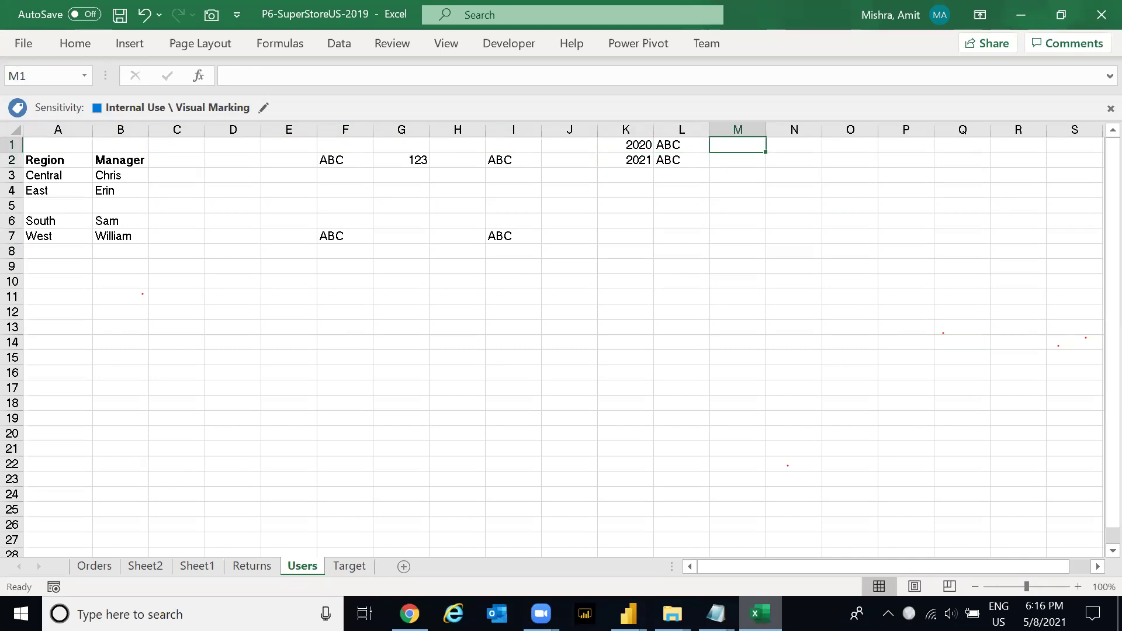
type("=")
key("Left")
key("Left")
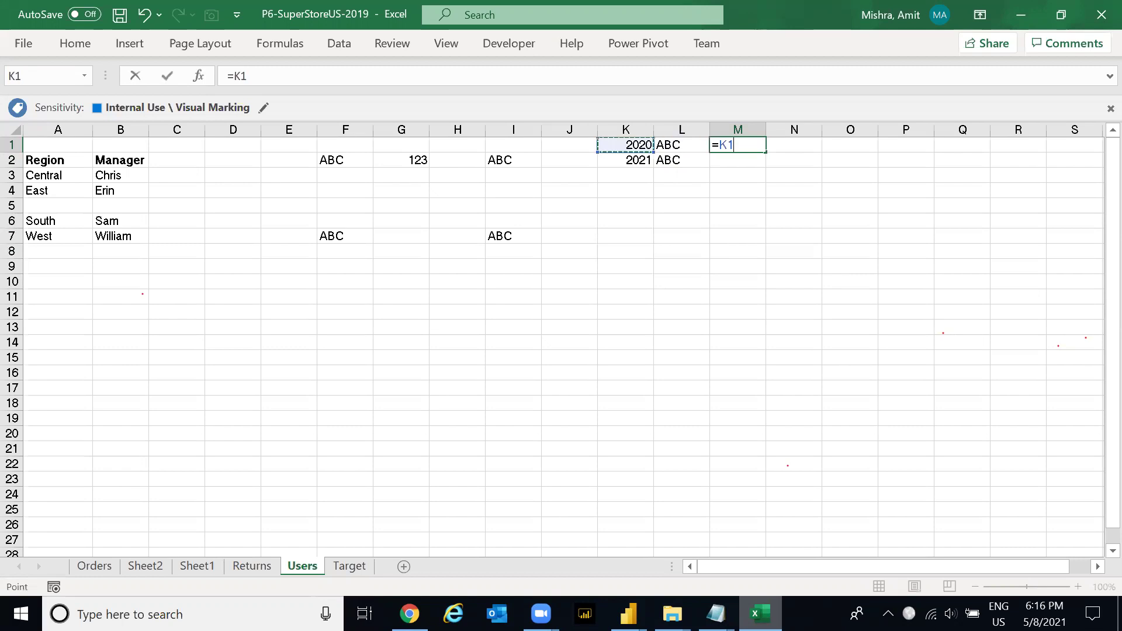
type("+")
key("Left")
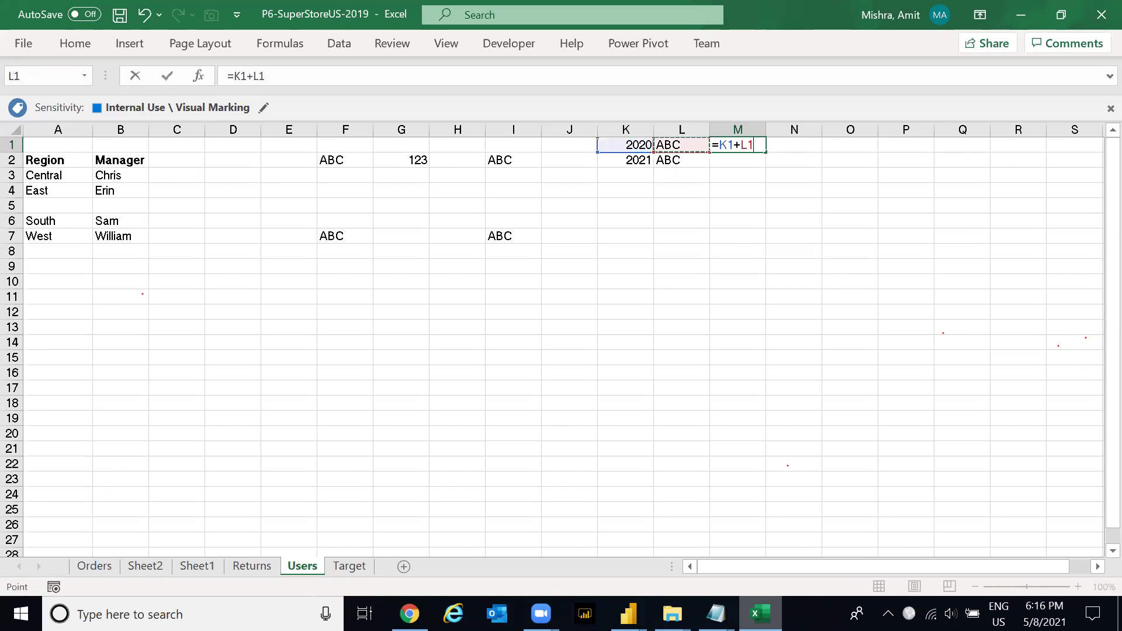
key("ctrl+Return")
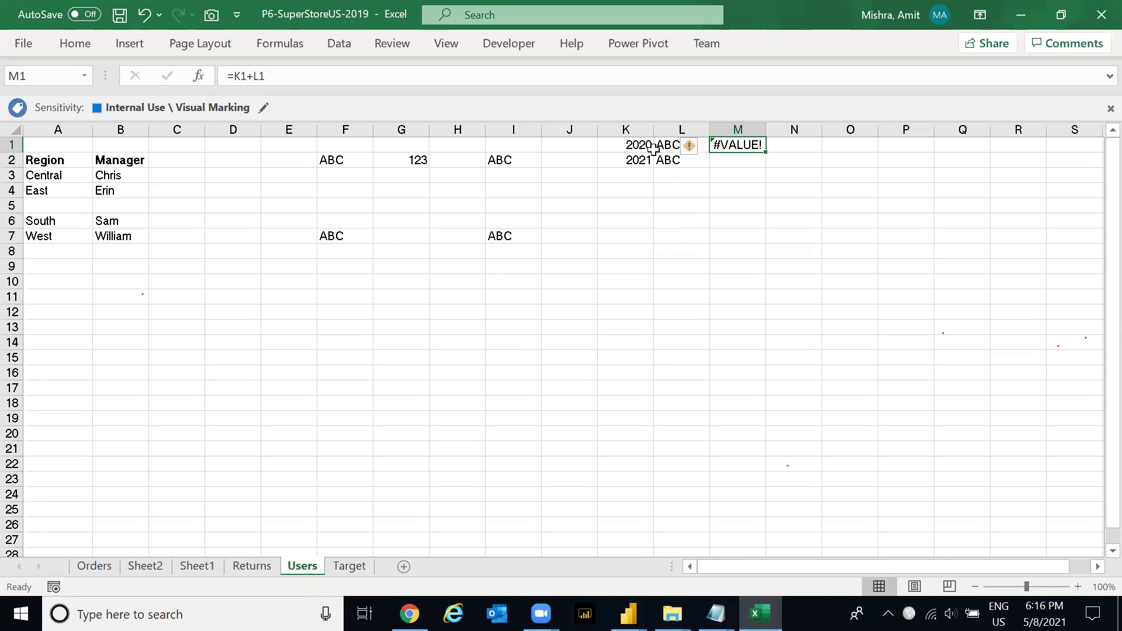
left_click_drag(643, 147, 671, 160)
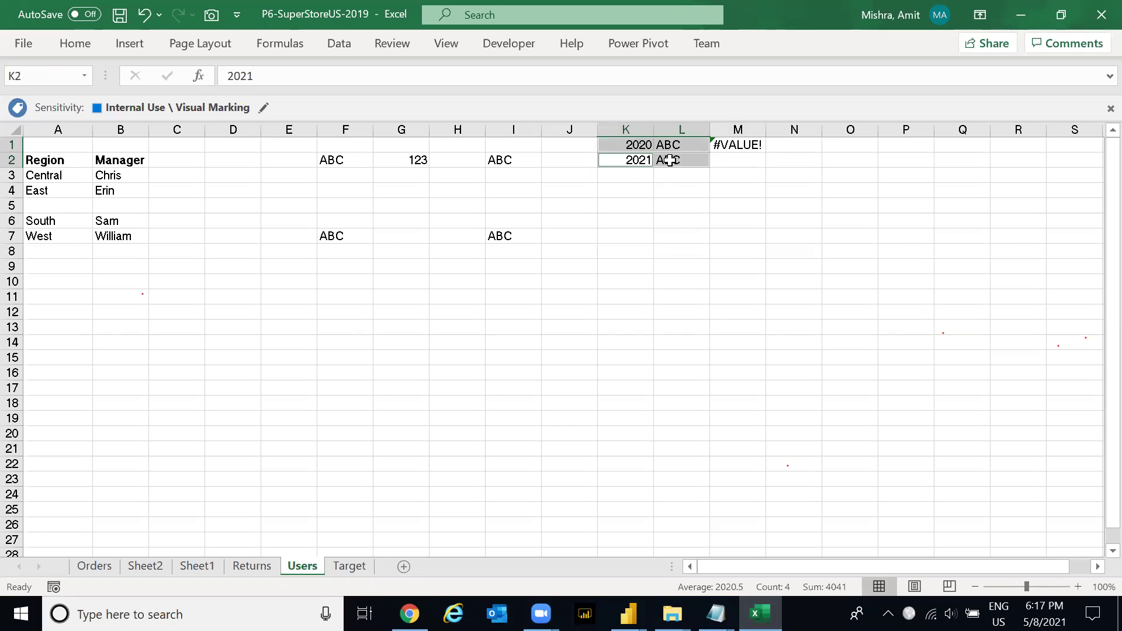
- Switch back to the Power Query merge, add State or Province as a second Orders matching column, and cancel the merge
key("alt+Tab")
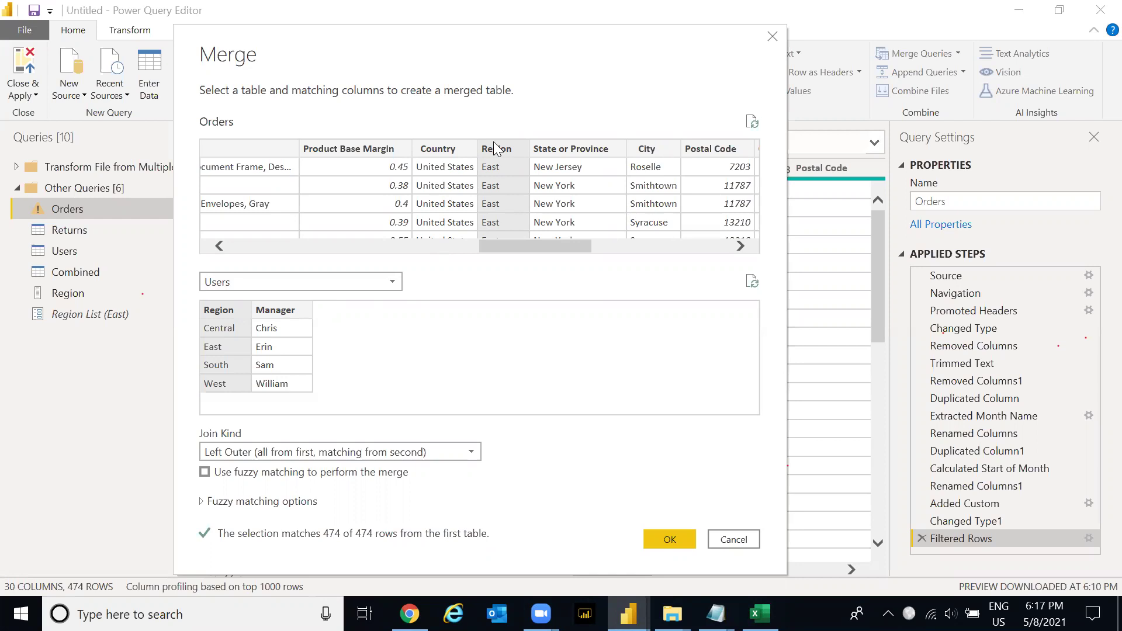
left_click(562, 154, "ctrl")
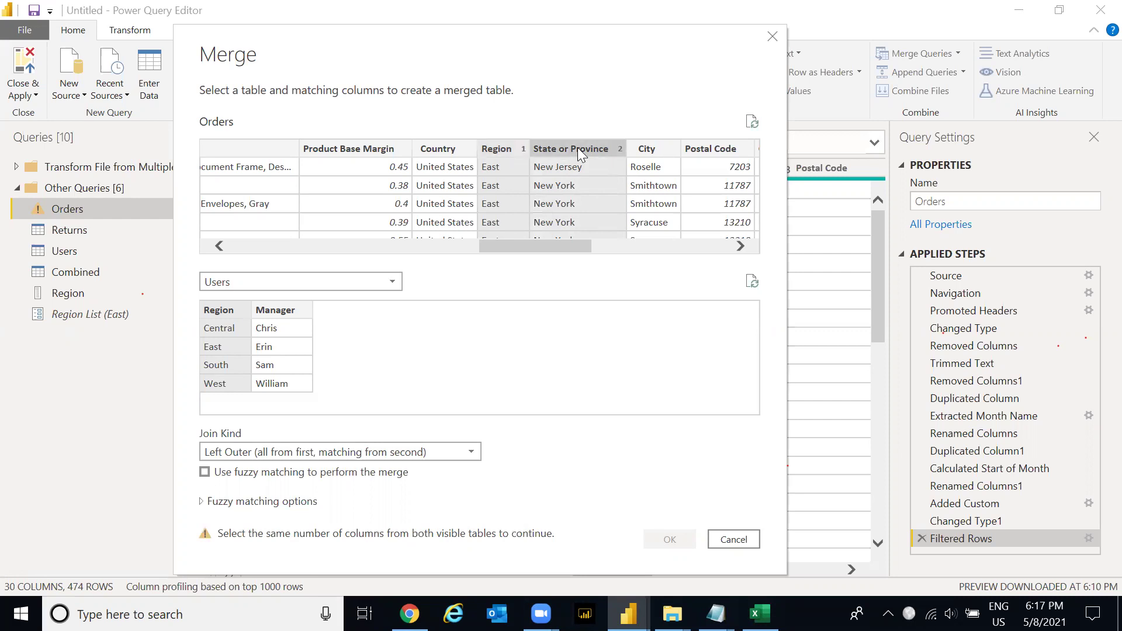
key("Escape")
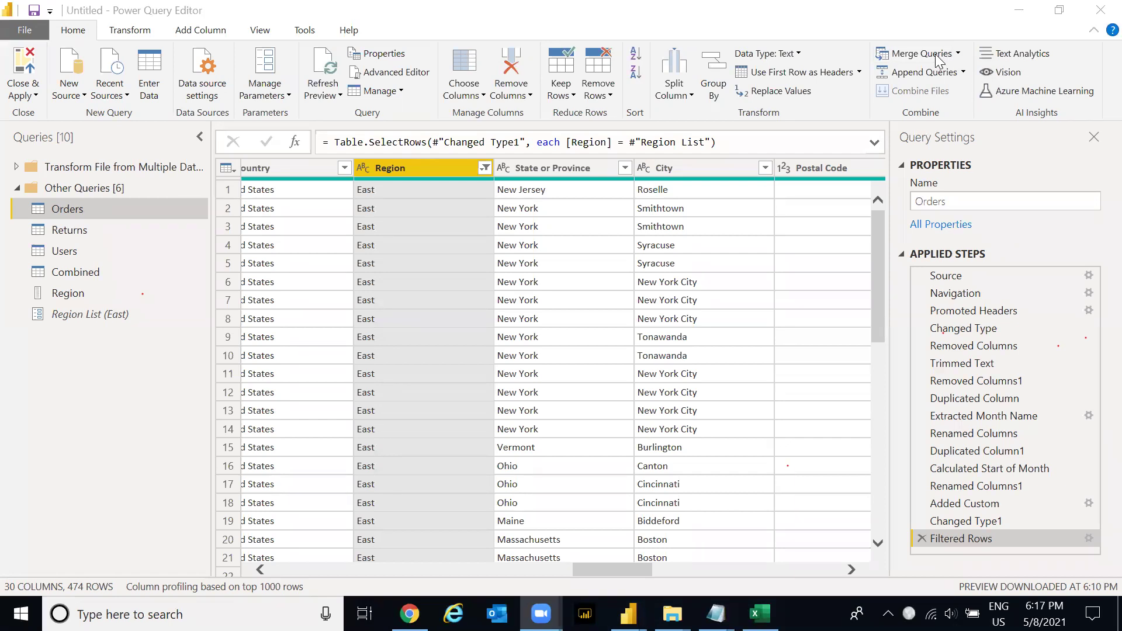
- Start a new merge of the Orders query in the Power Query Editor with Users as the second table
mouse_move(628, 614)
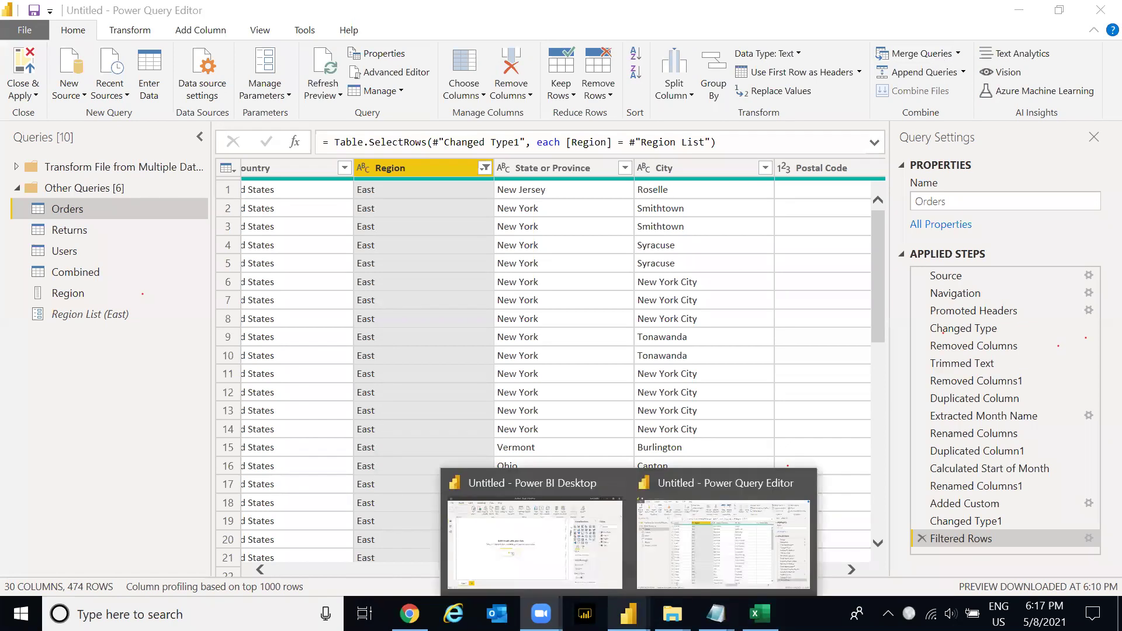
left_click(710, 559)
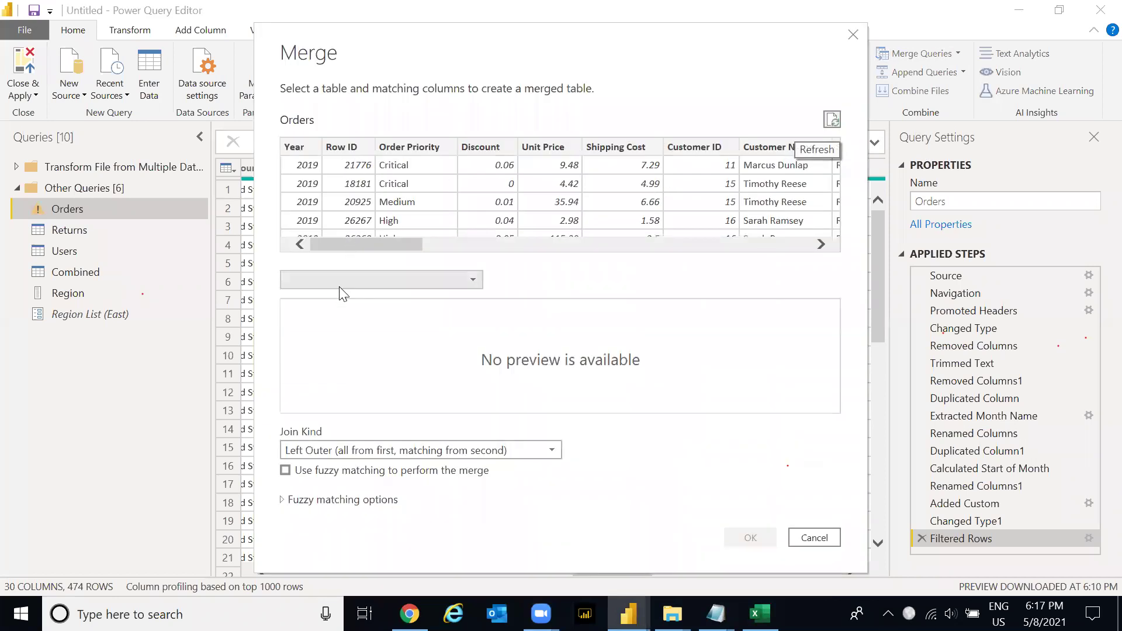
left_click(342, 280)
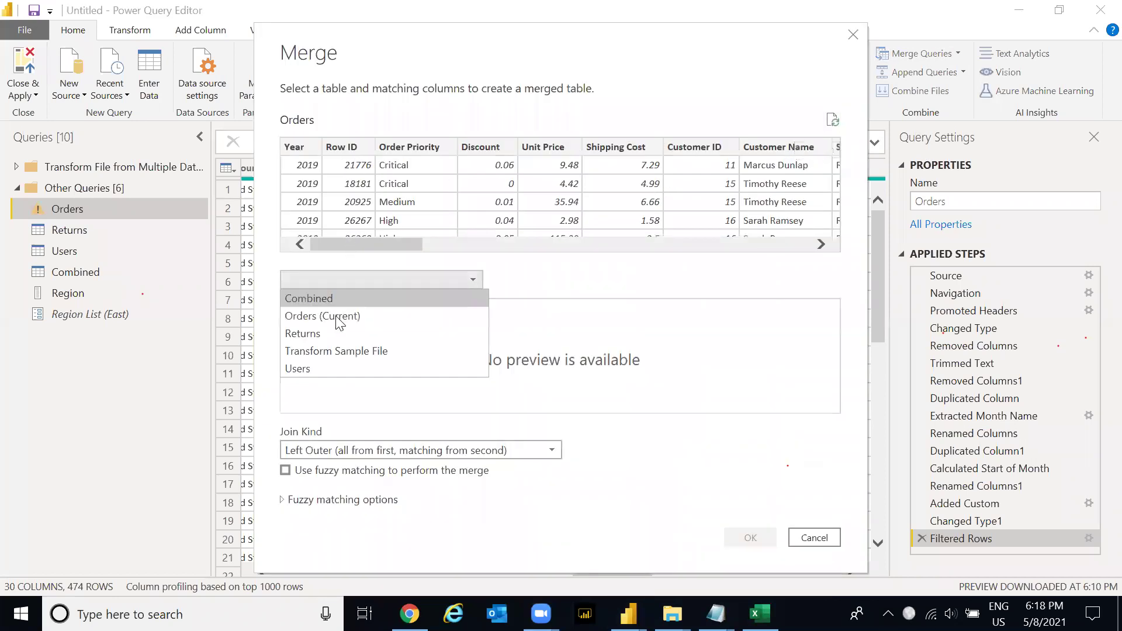
left_click(322, 370)
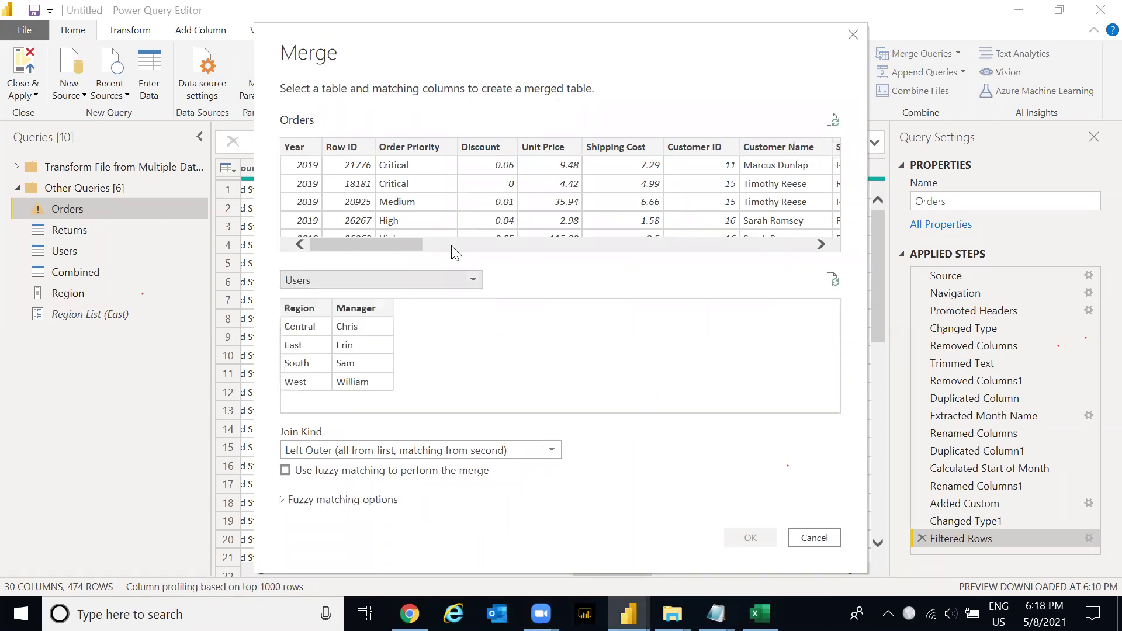
- Set Region as the matching column in both the Orders and Users tables
left_click(500, 246)
left_click(573, 251)
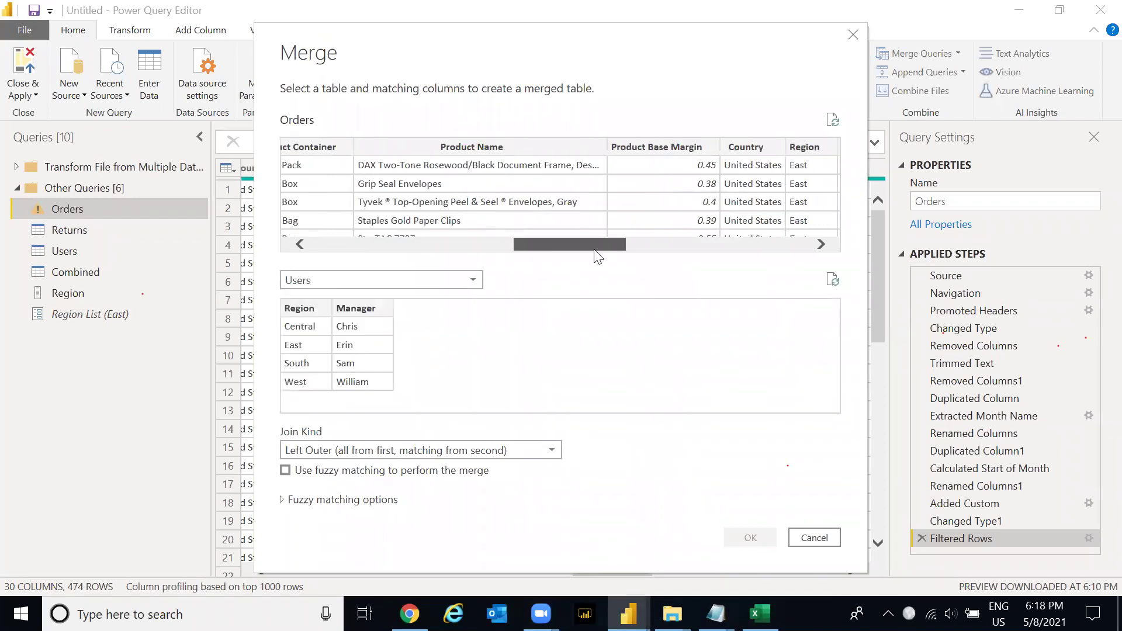
left_click_drag(597, 251, 620, 250)
left_click(699, 157)
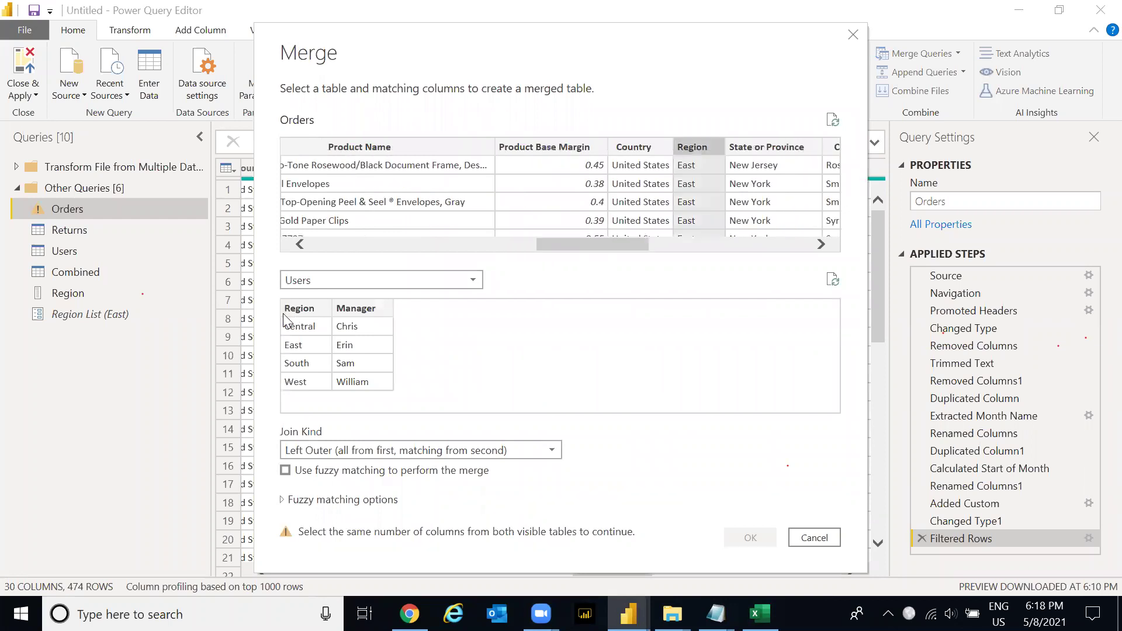
left_click(314, 310)
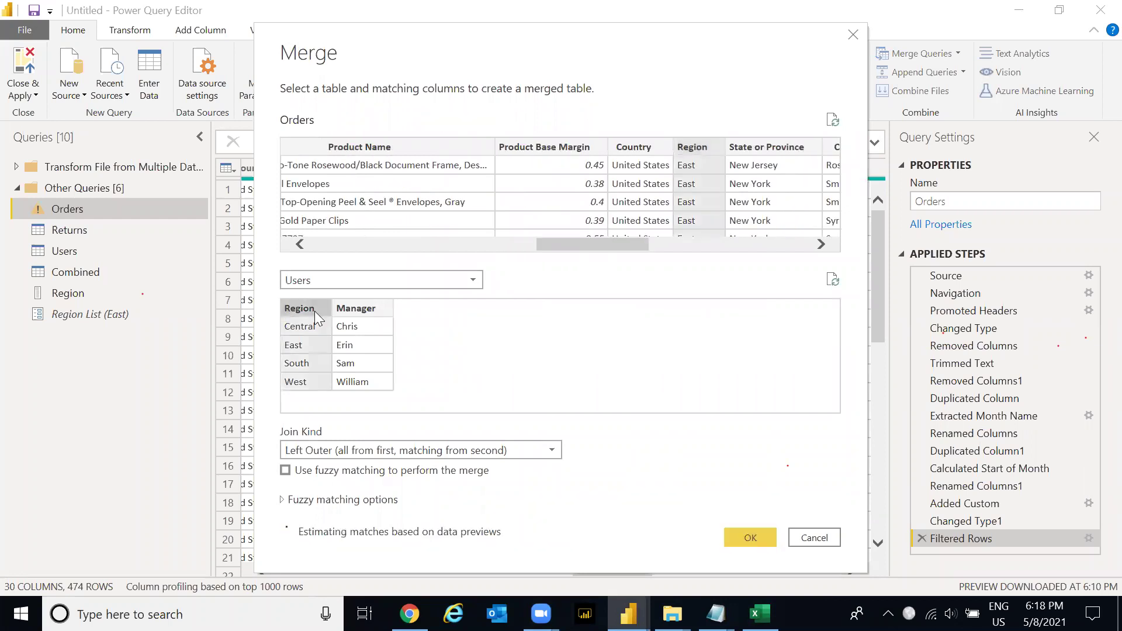
- Confirm the merge of Orders with Users on Region, check the Users query, and return to the Orders query
left_click(750, 538)
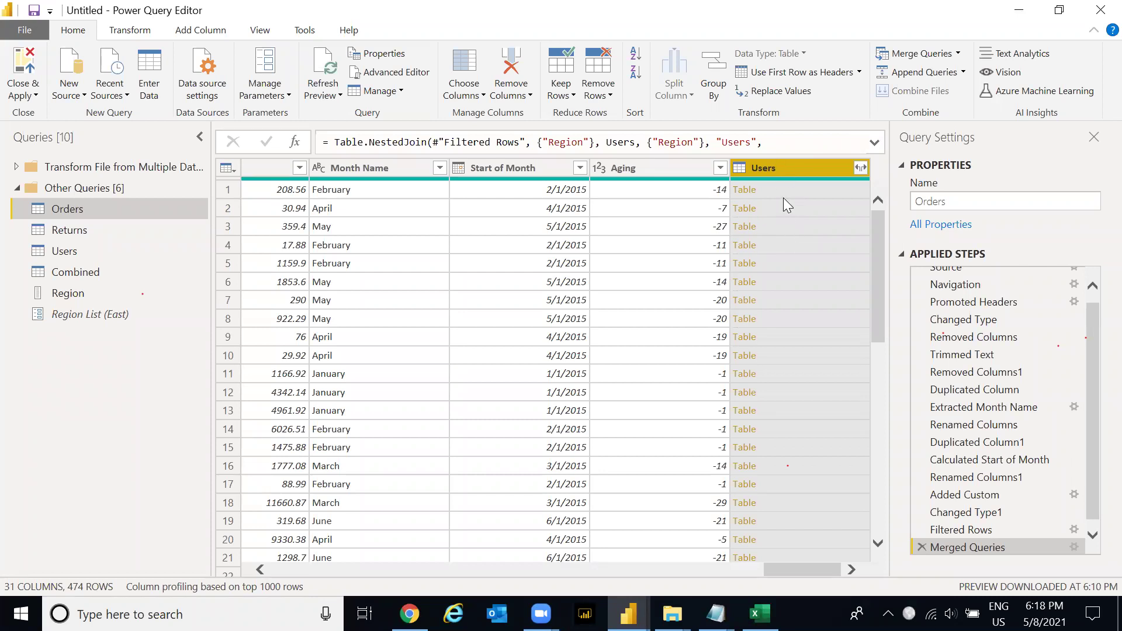
left_click(97, 254)
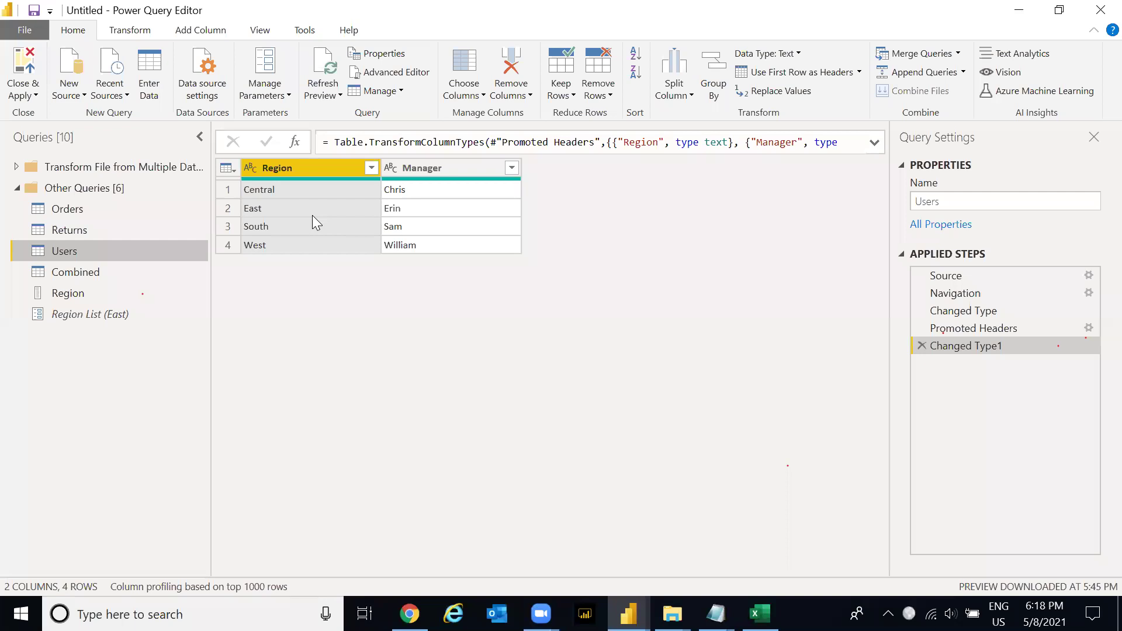
left_click(132, 205)
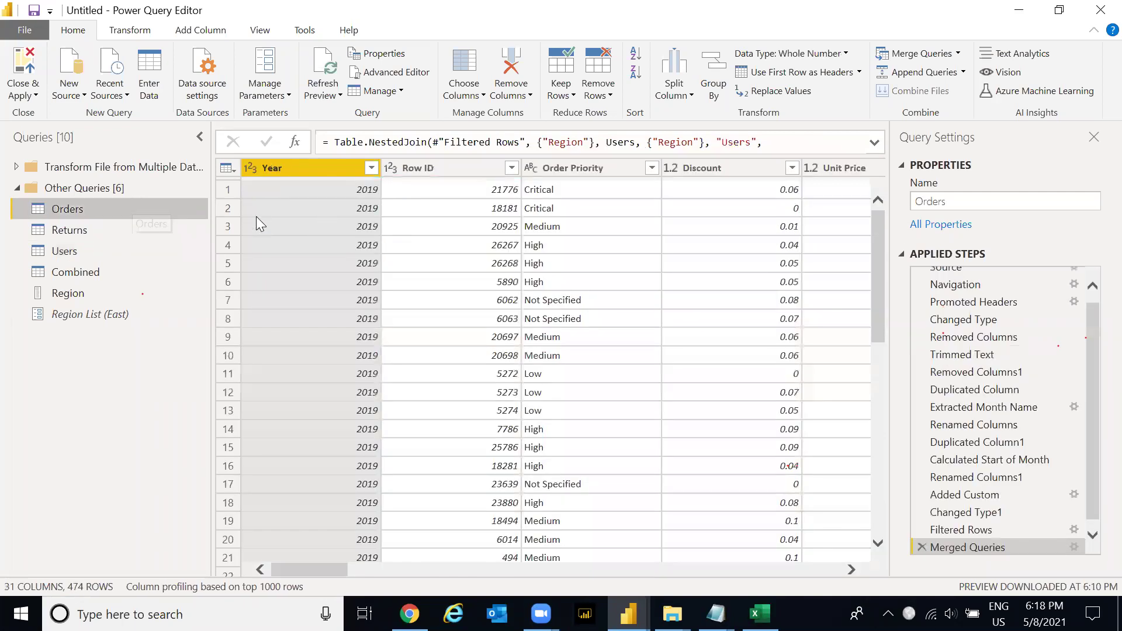
- Expand the merged Users column in Orders to include only Manager, keeping the original column name as prefix
left_click(805, 576)
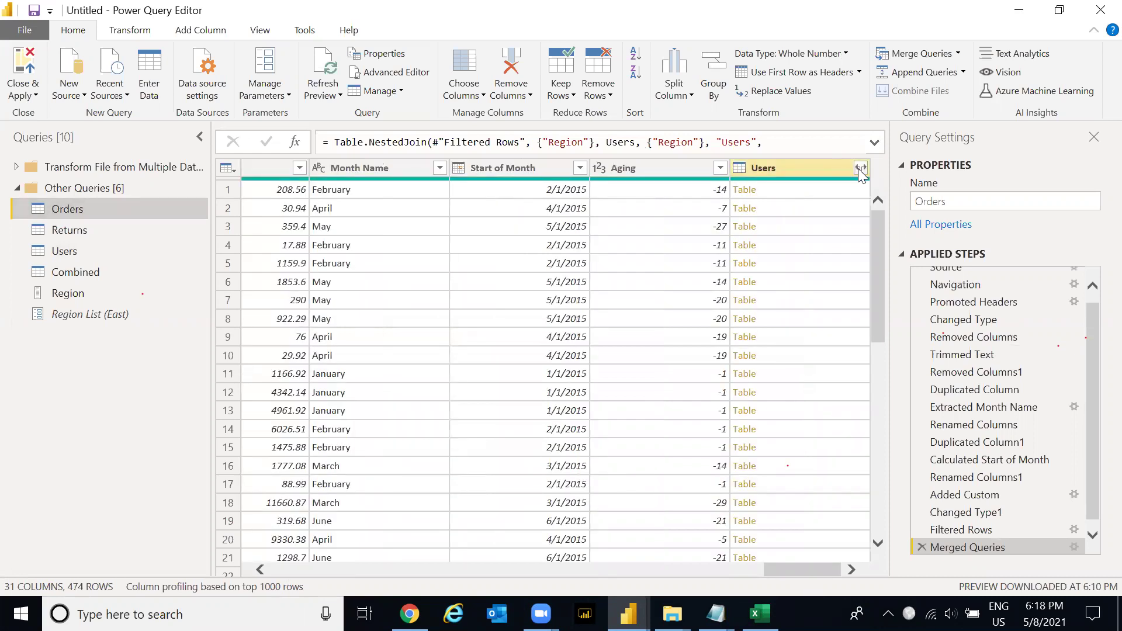
left_click(858, 174)
left_click(860, 168)
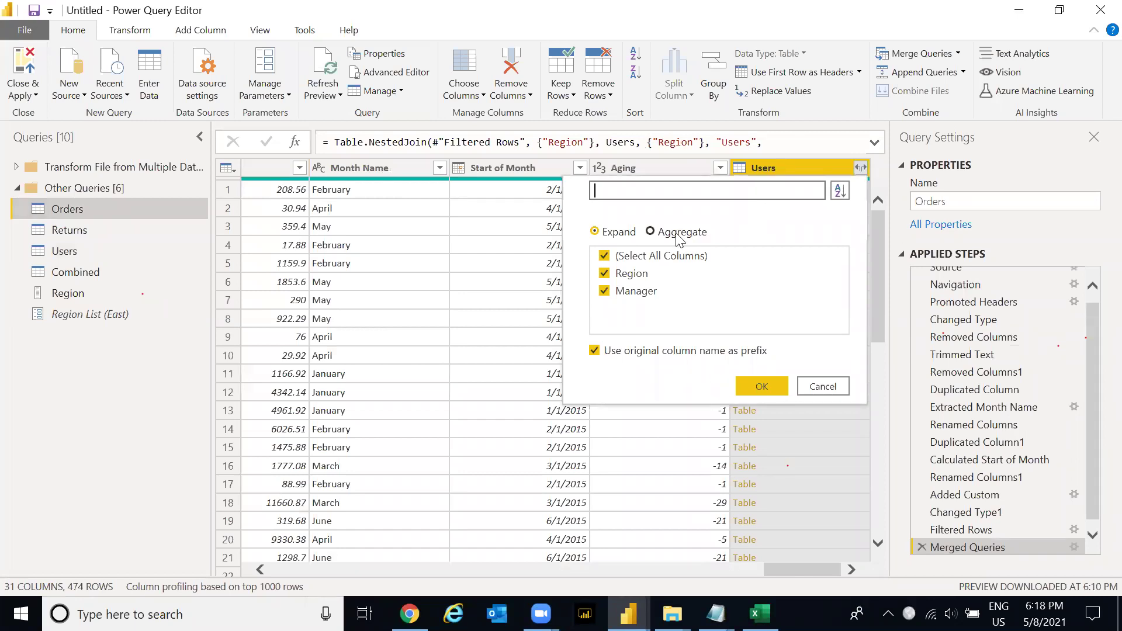
left_click(604, 275)
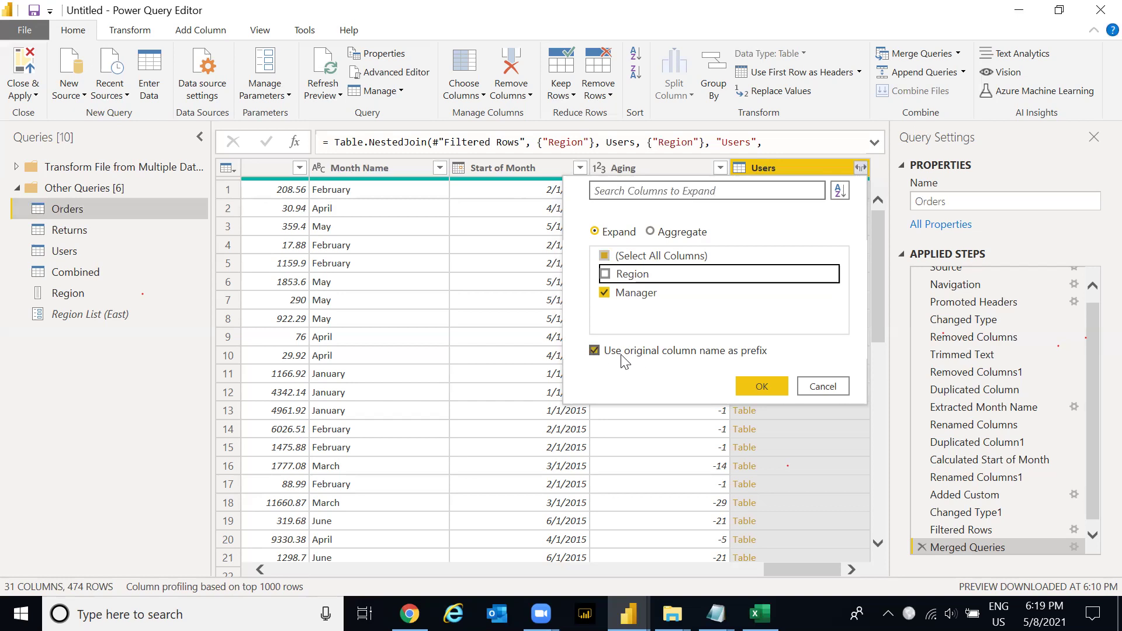
left_click(764, 389)
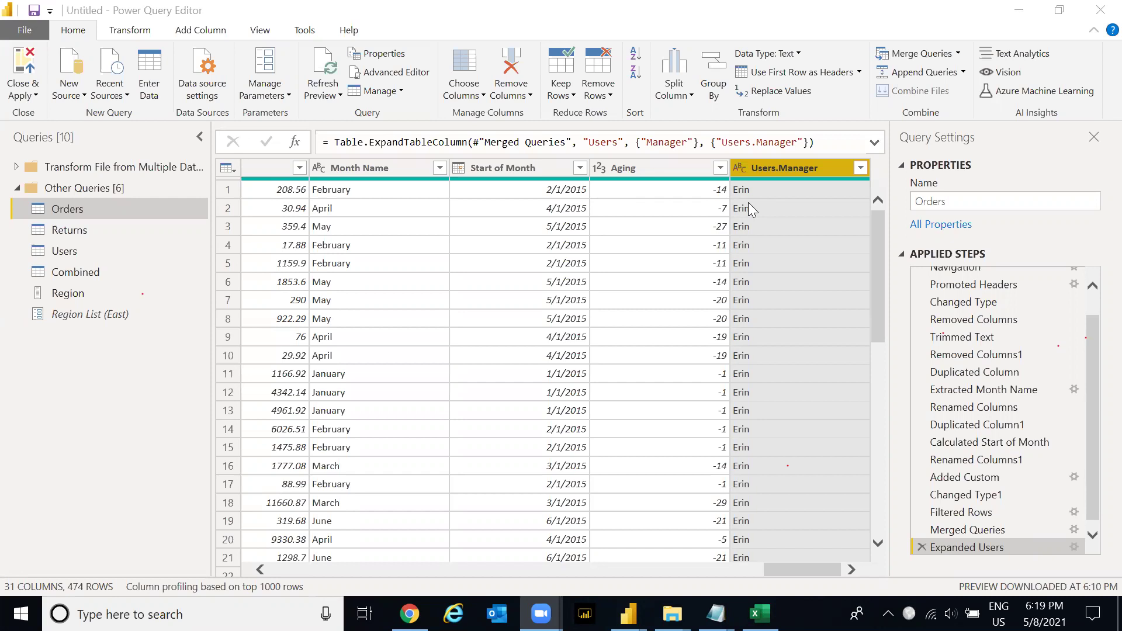
left_click(877, 221)
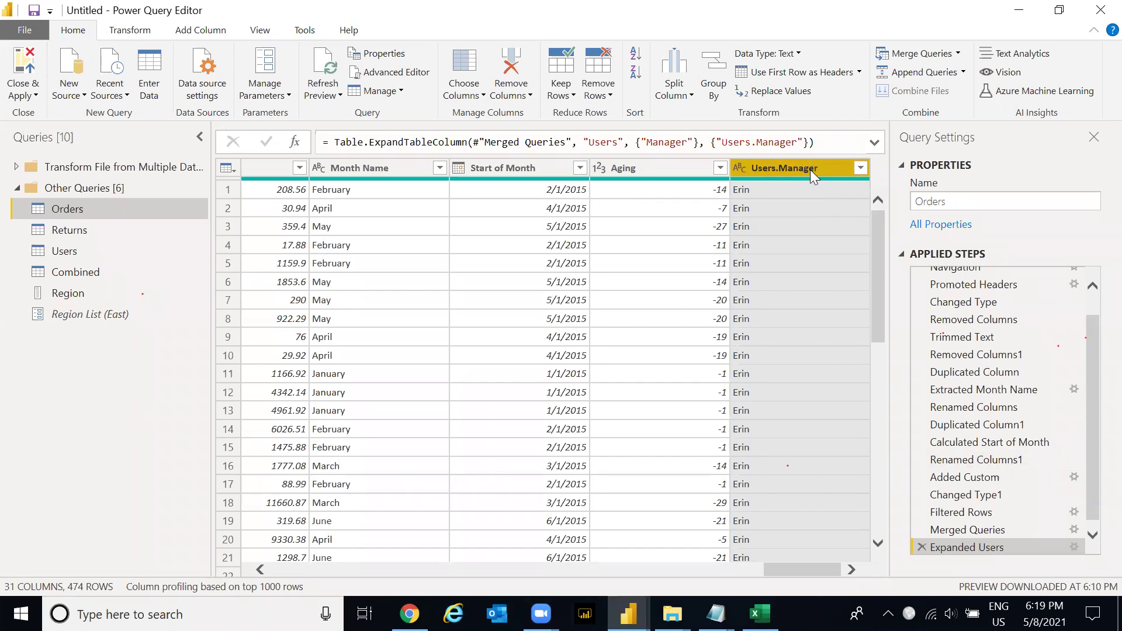
- Check the Returns query's columns and start a new merge of Orders with Returns as the second table
left_click(98, 229)
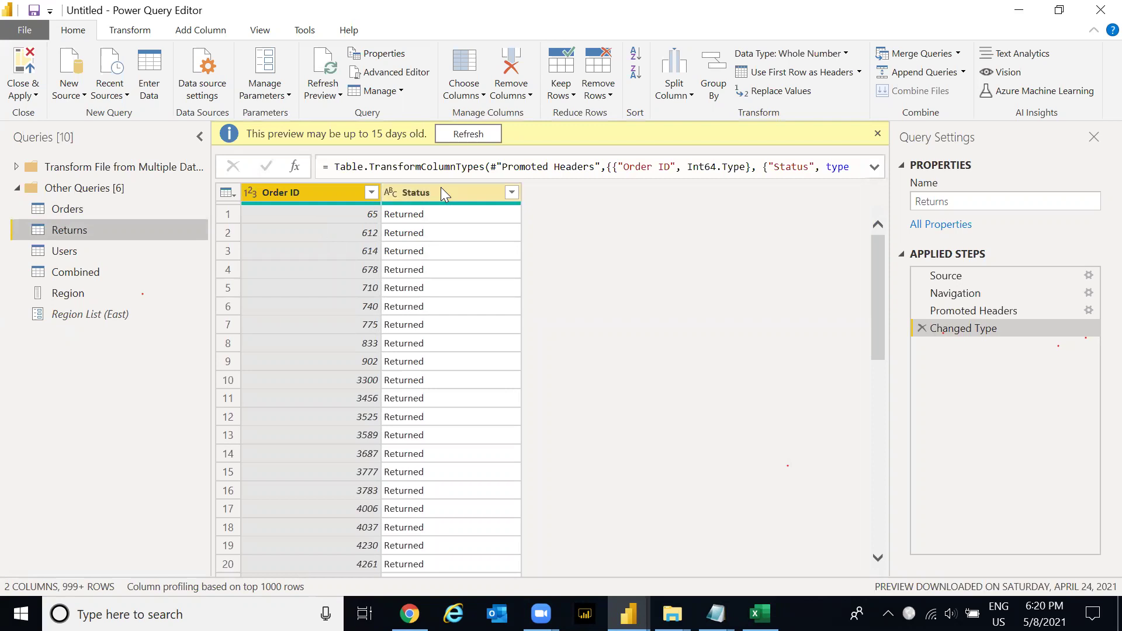
left_click(131, 210)
left_click(942, 55)
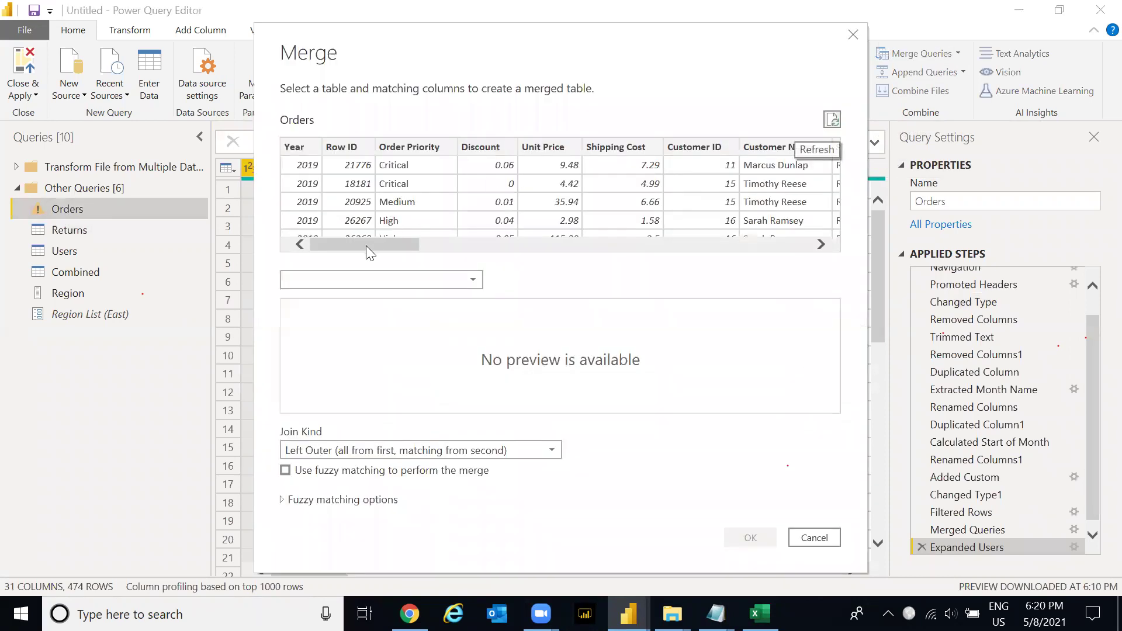
left_click_drag(366, 245, 774, 244)
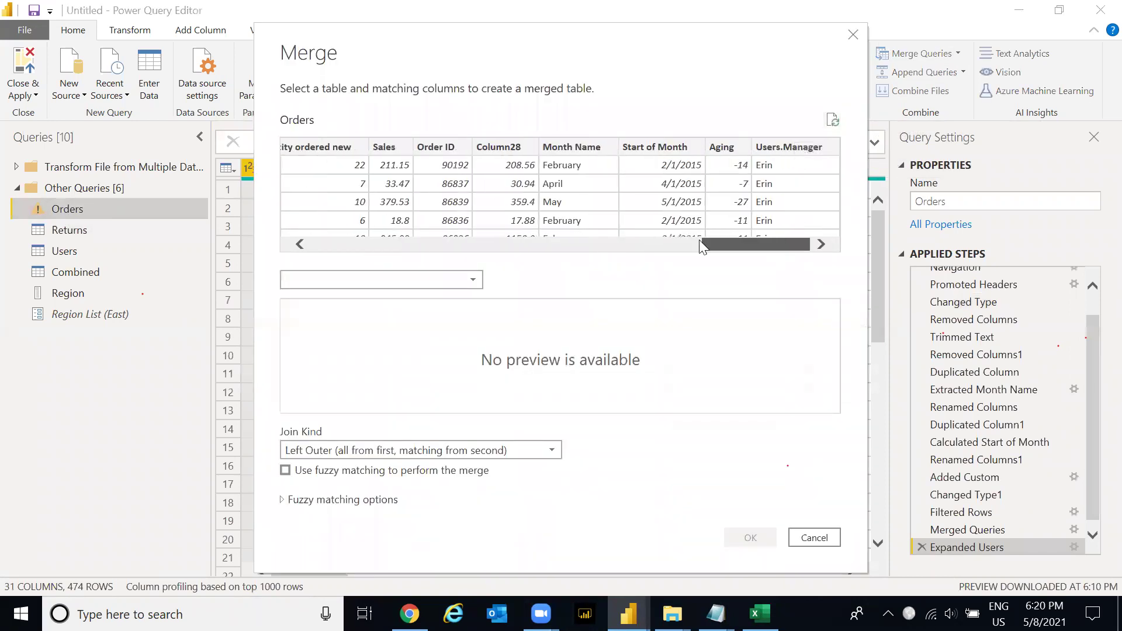
left_click(673, 244)
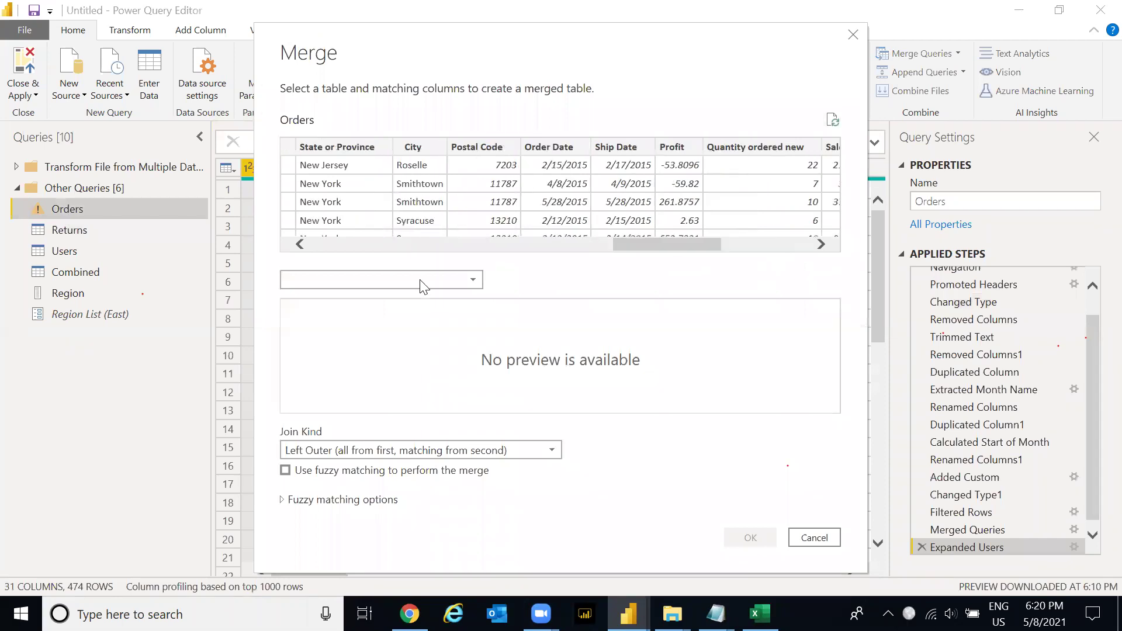
left_click(420, 280)
left_click(339, 331)
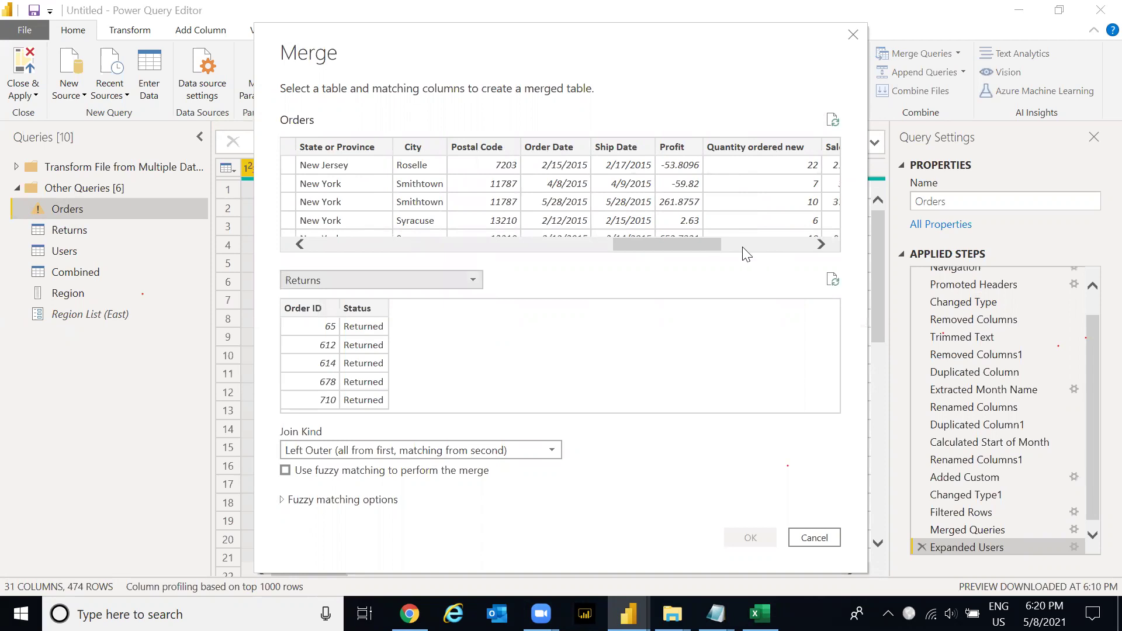
- Match Orders and Returns on Order ID and confirm the merge with a Left Outer join
left_click(727, 248)
scroll(684, 150, "left", 3)
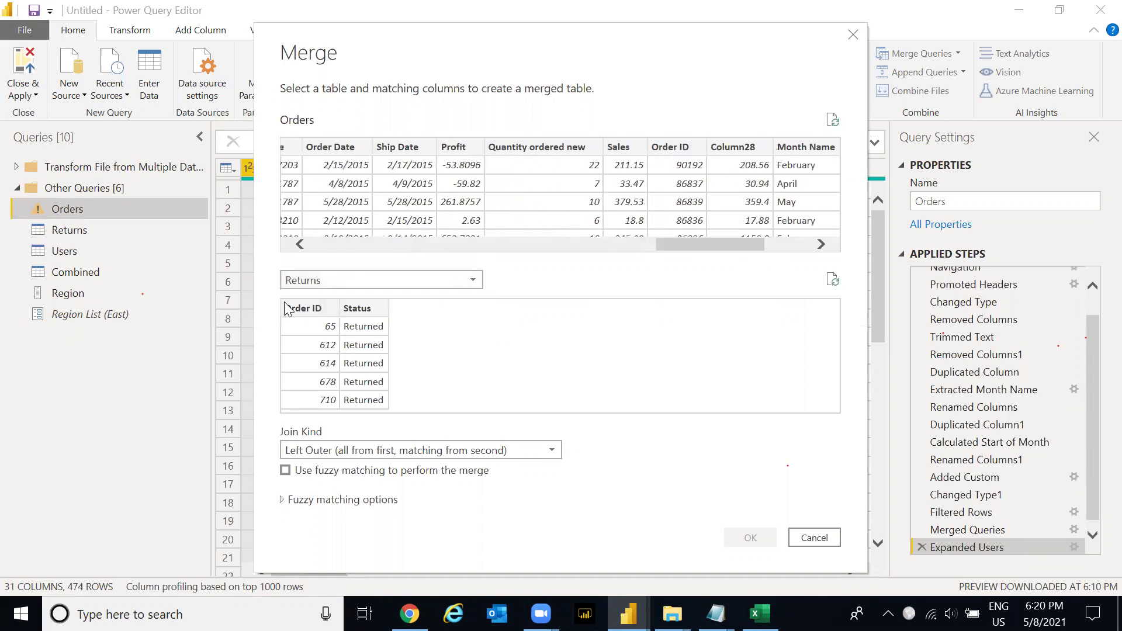
left_click(684, 151)
left_click(301, 308)
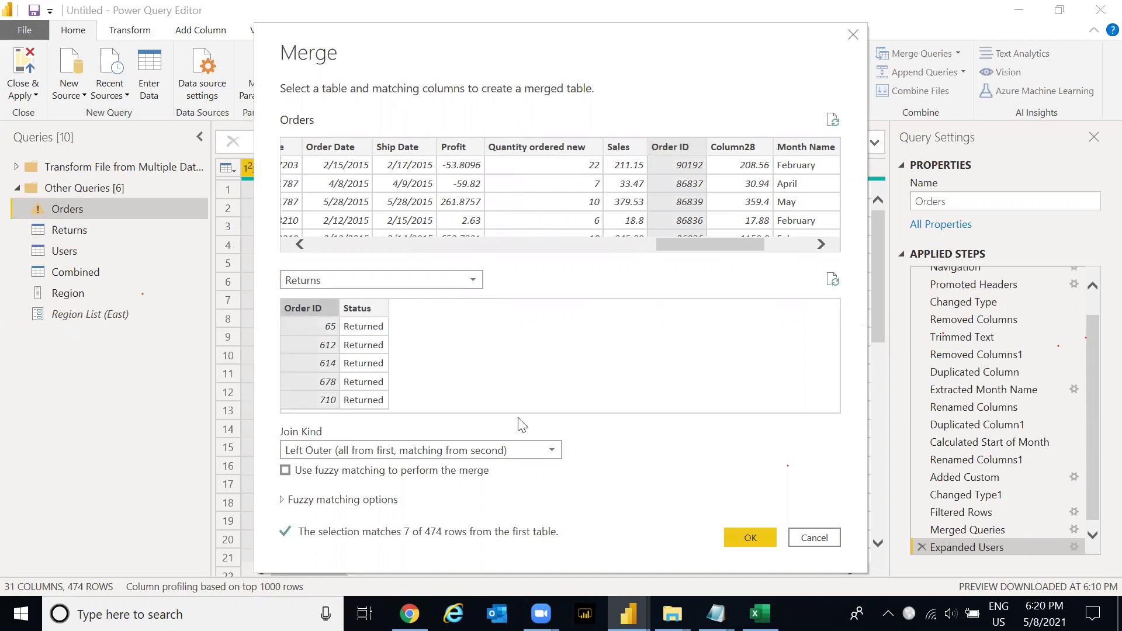
left_click(750, 538)
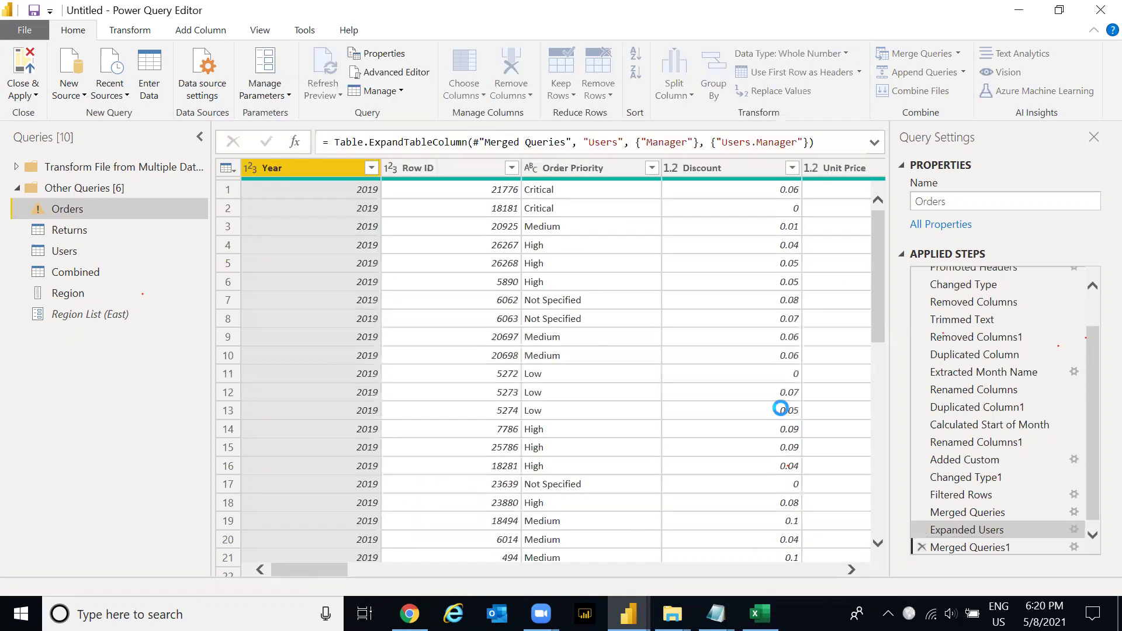
- Expand the merged Returns column to include only Status with the original name as prefix, and look through its values
left_click(861, 168)
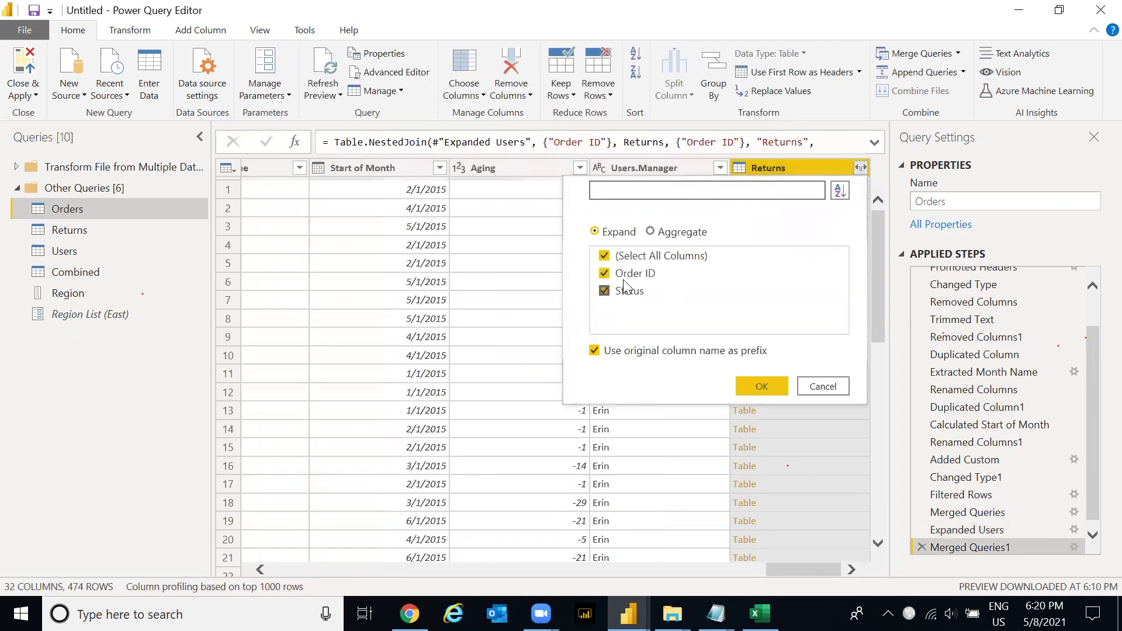
left_click(605, 274)
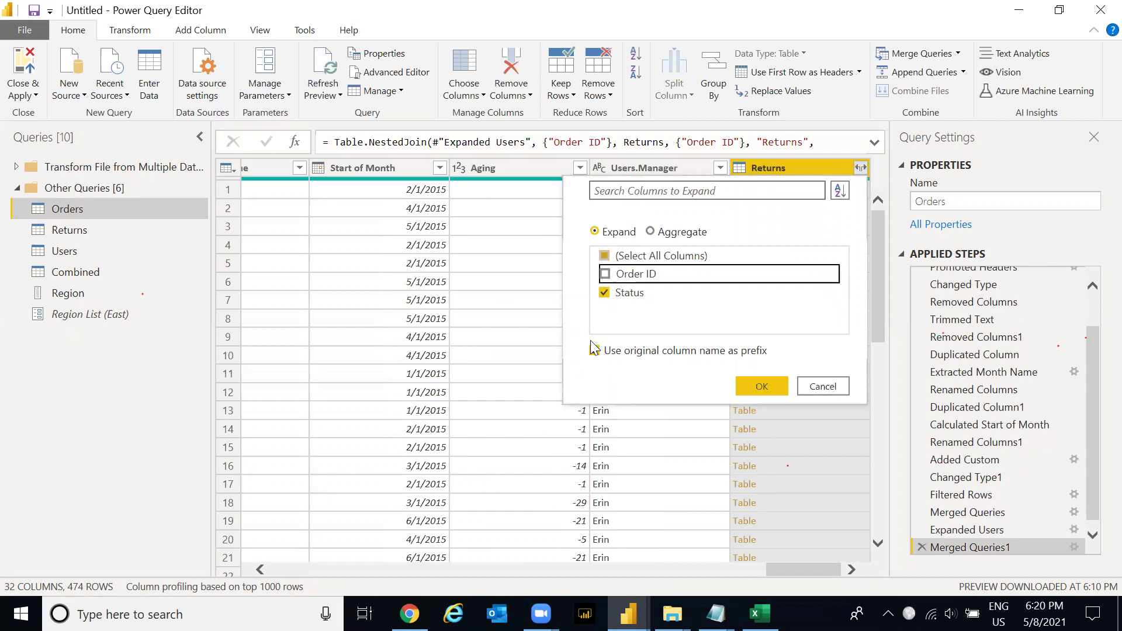
left_click(753, 386)
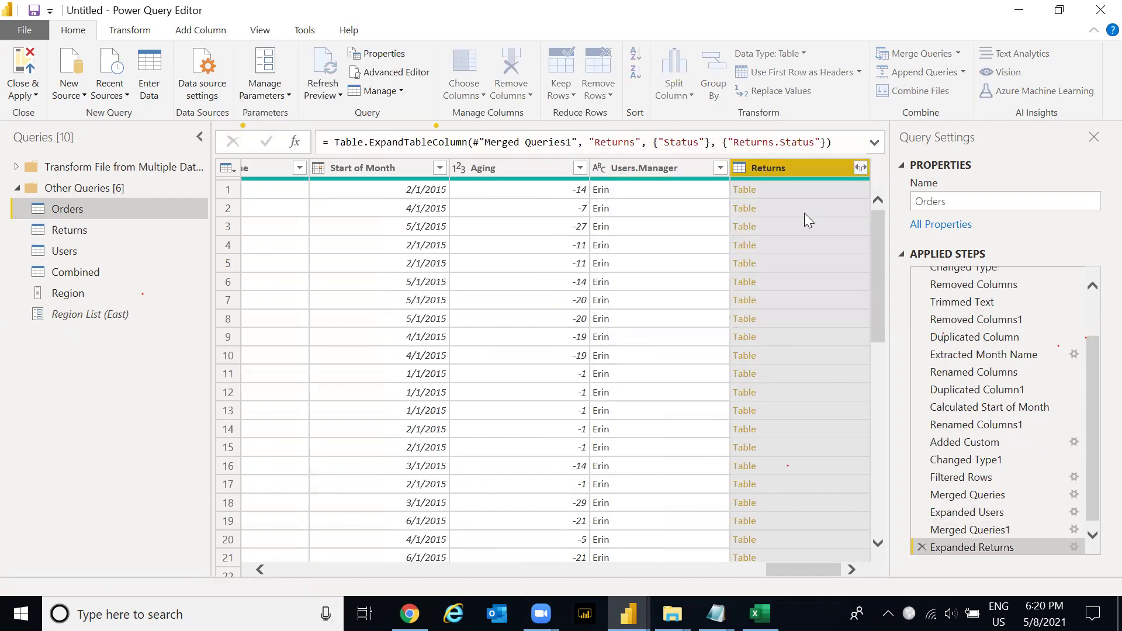
scroll(879, 269, "down", 3)
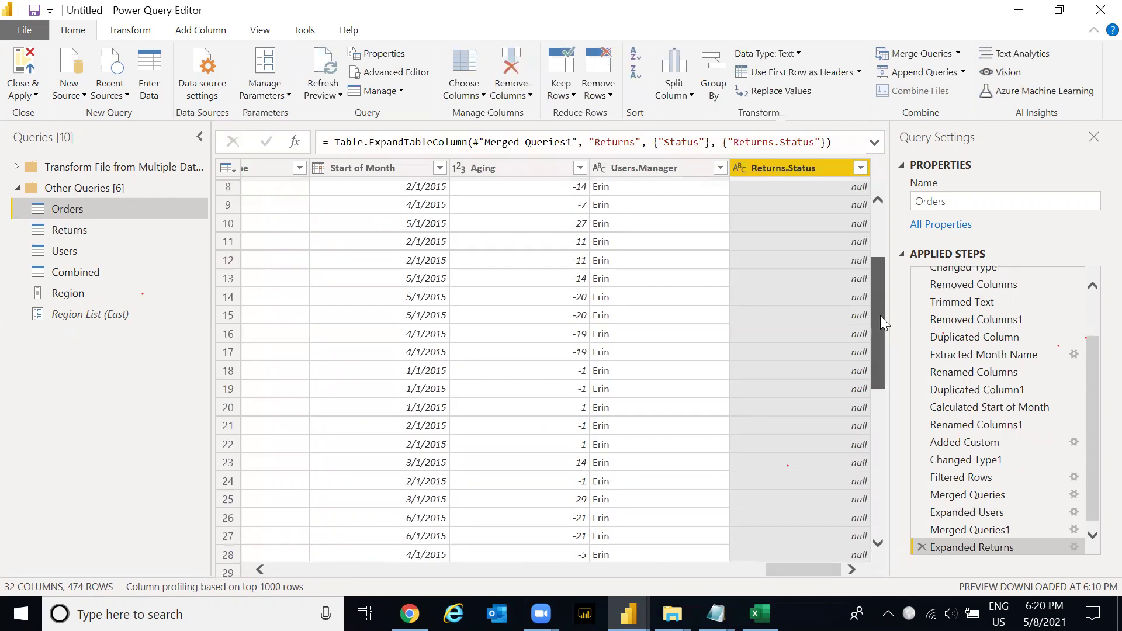
scroll(871, 304, "up", 3)
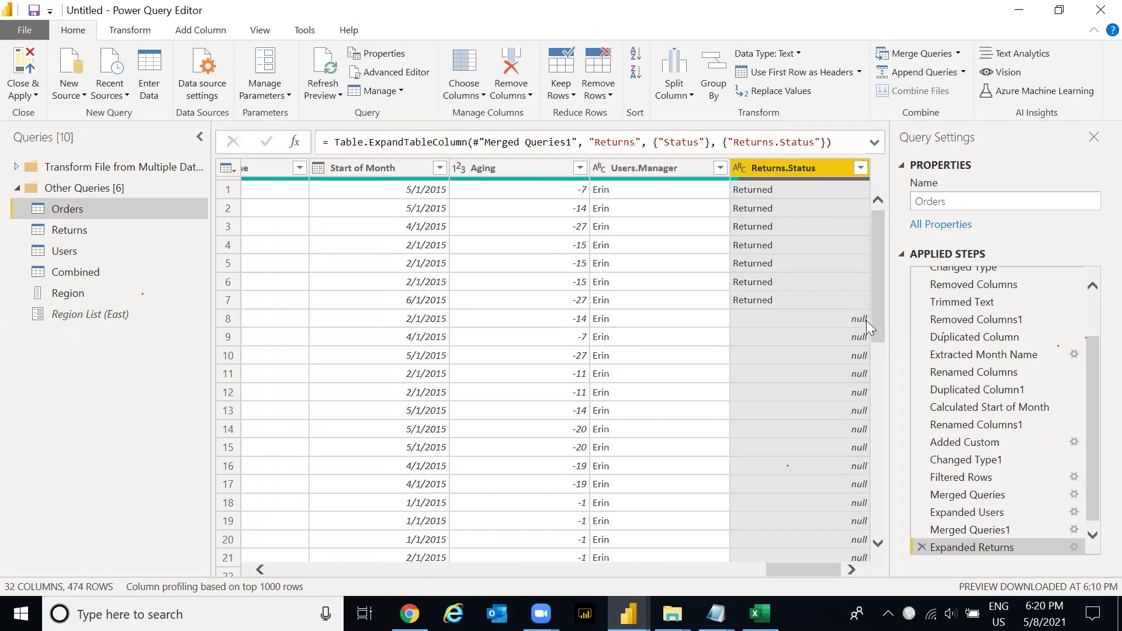
- Replace null with Not Returned in the Returns.Status column of Orders and look through the rows
right_click(804, 173)
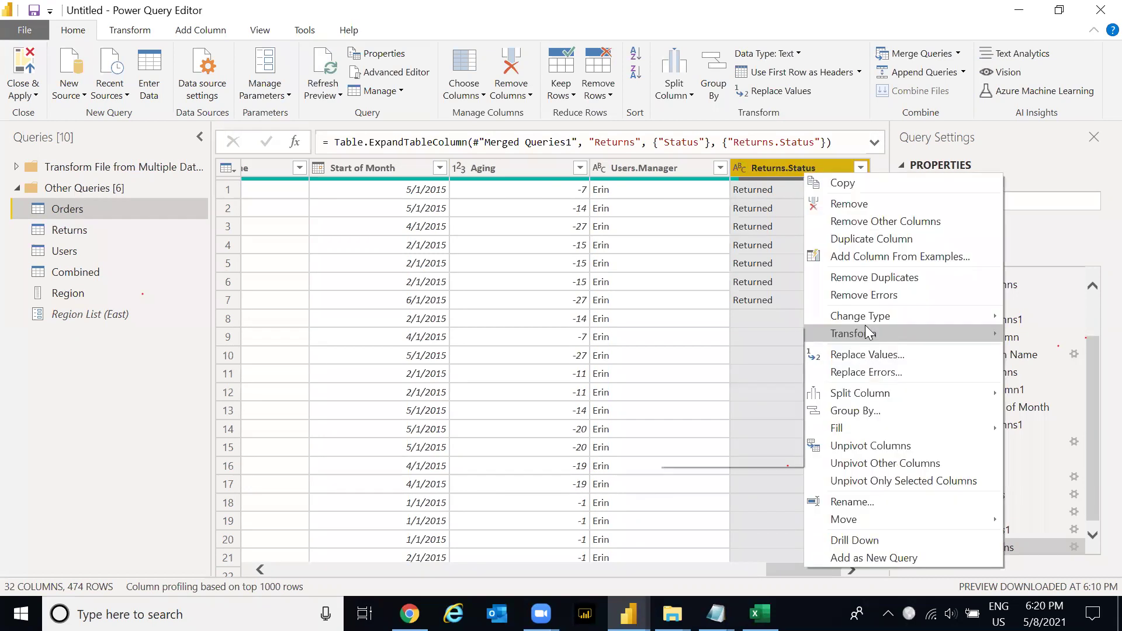
left_click(862, 354)
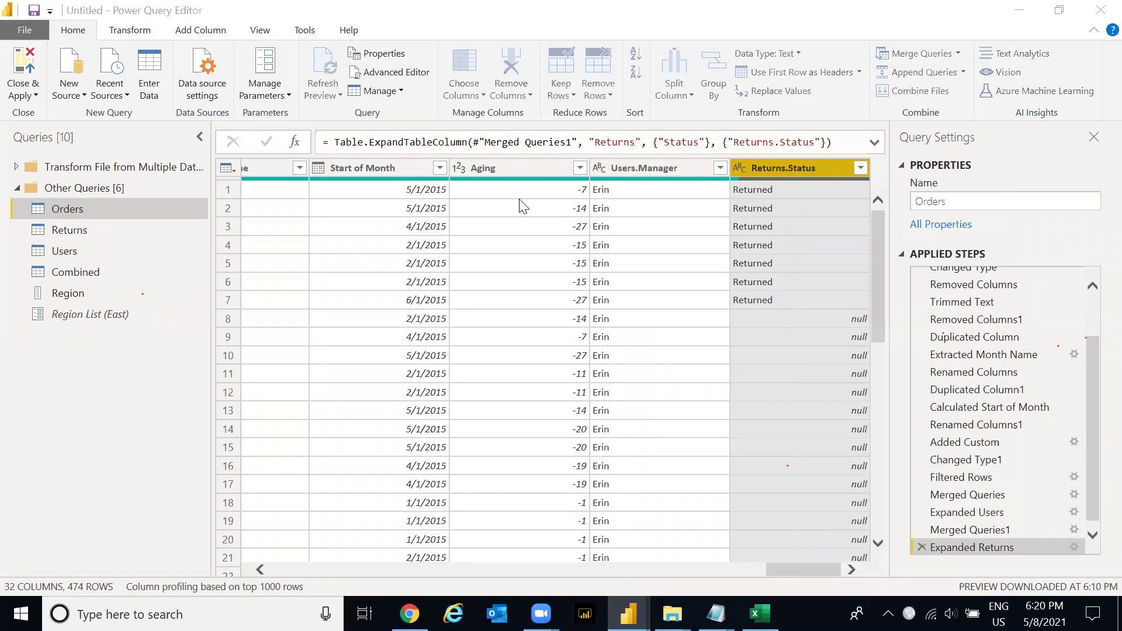
type("null")
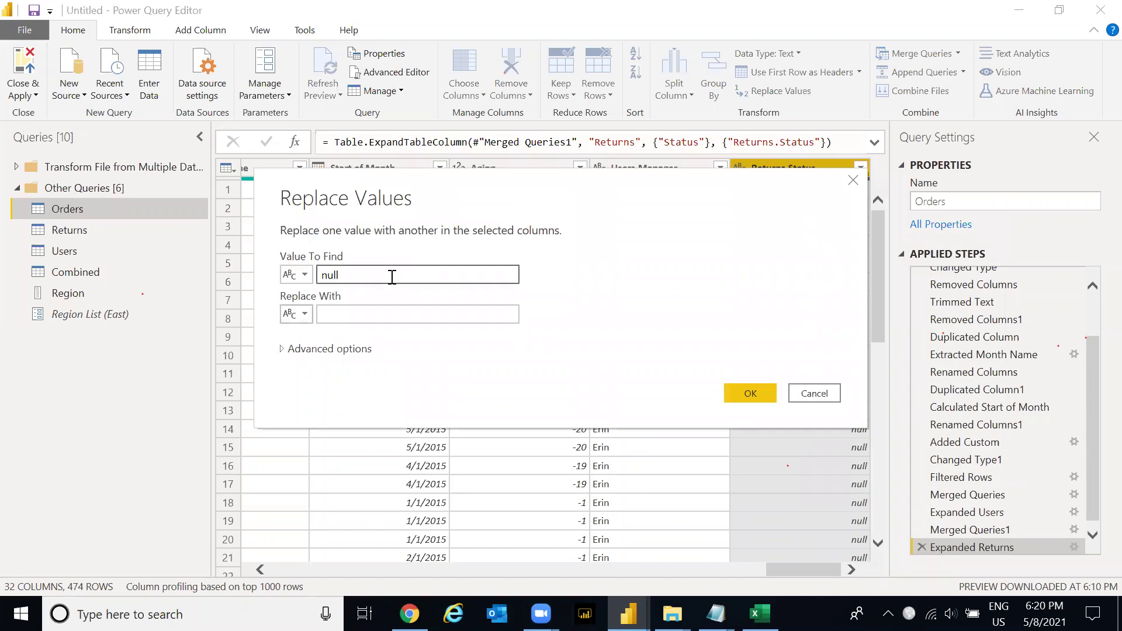
left_click(372, 321)
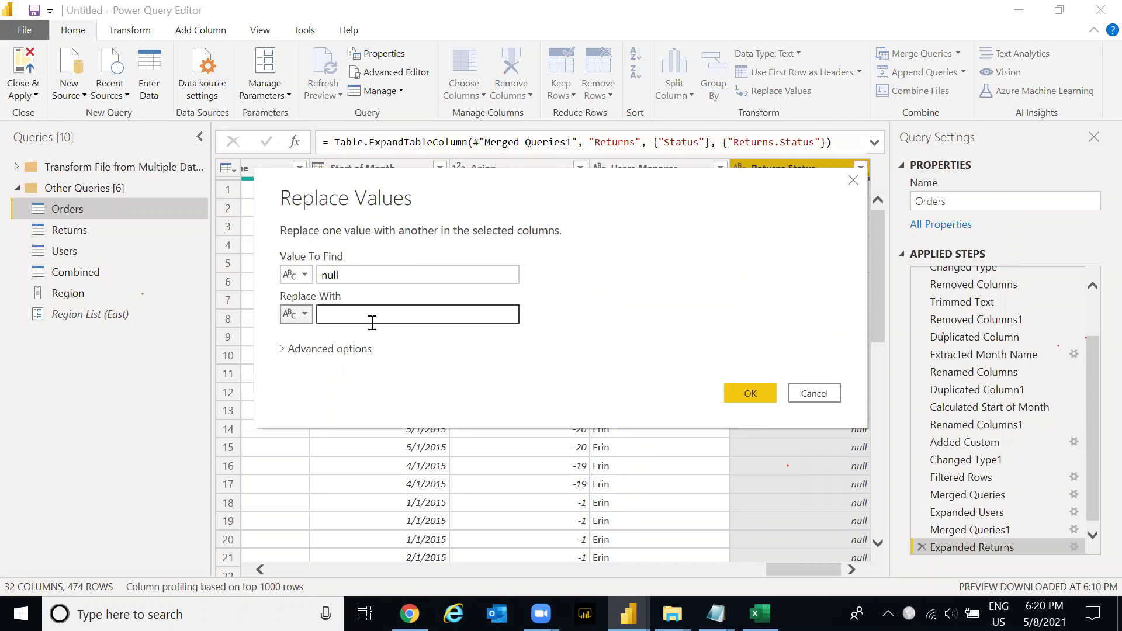
type("Not Ret")
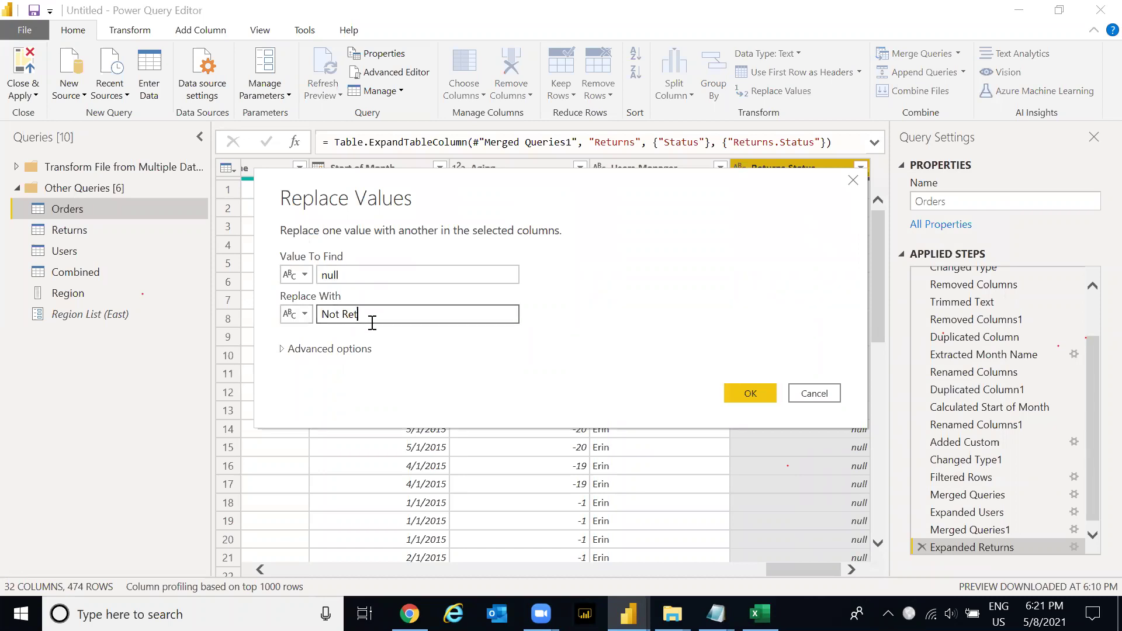
type("urned")
left_click(760, 395)
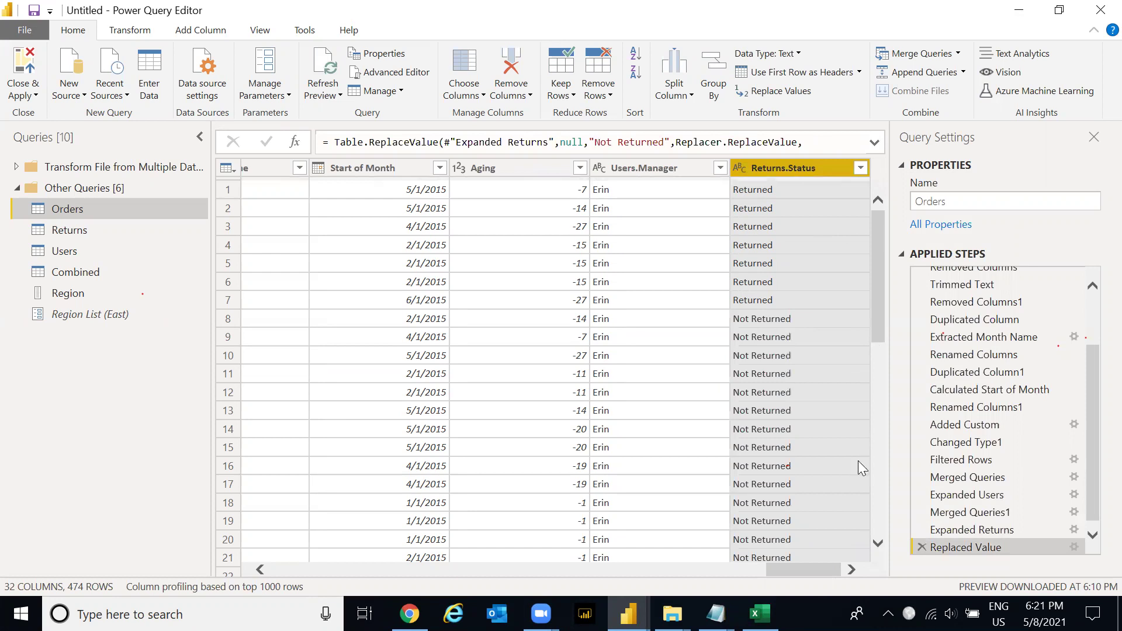
scroll(872, 226, "down", 15)
scroll(880, 179, "up", 15)
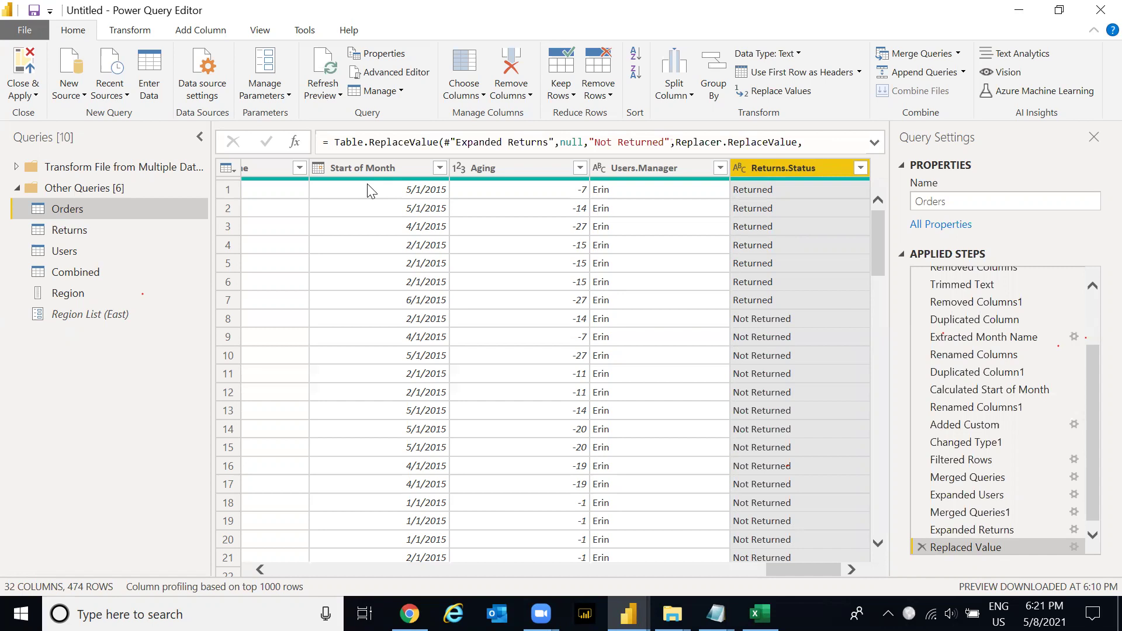
- Close the Power Query Editor applying all query changes, and switch from Excel to the Power BI Desktop report
left_click(20, 94)
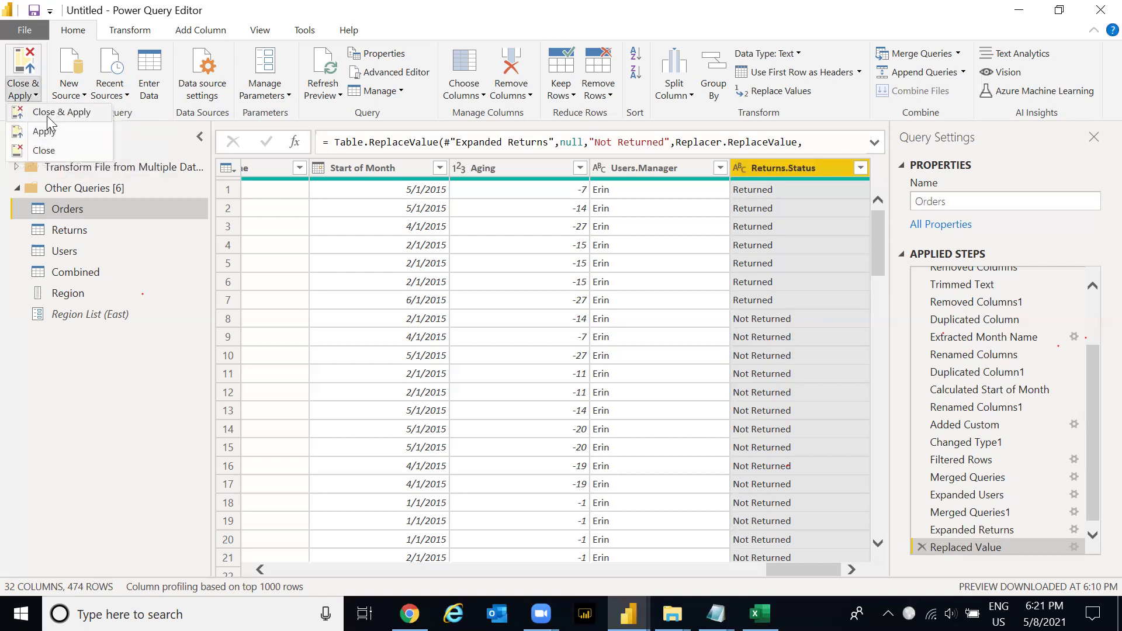
left_click(35, 111)
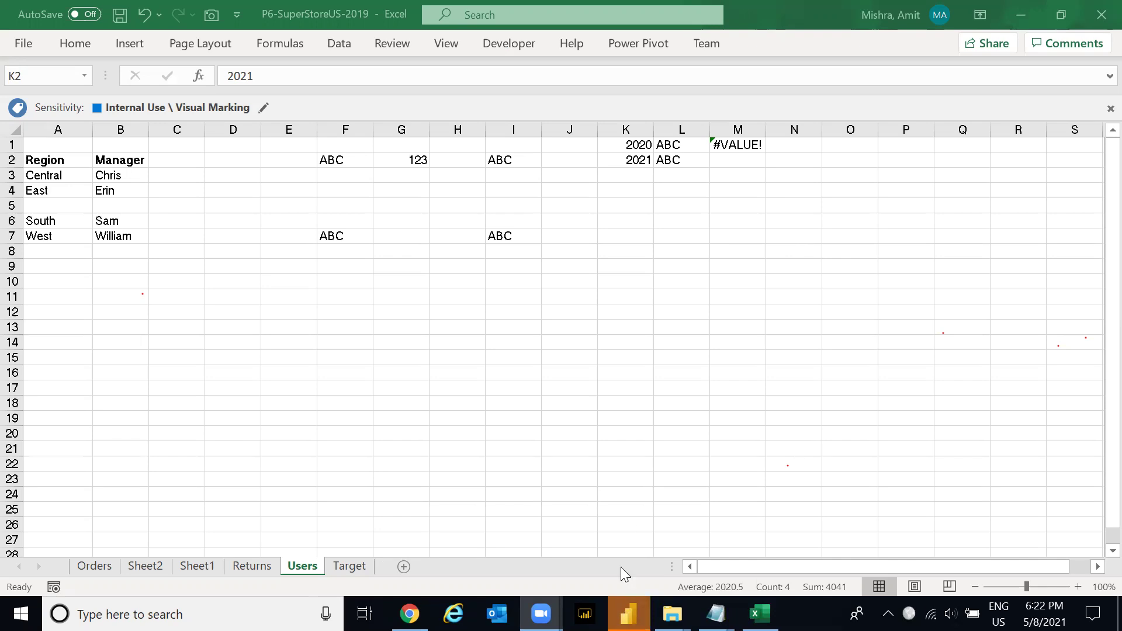
left_click(629, 614)
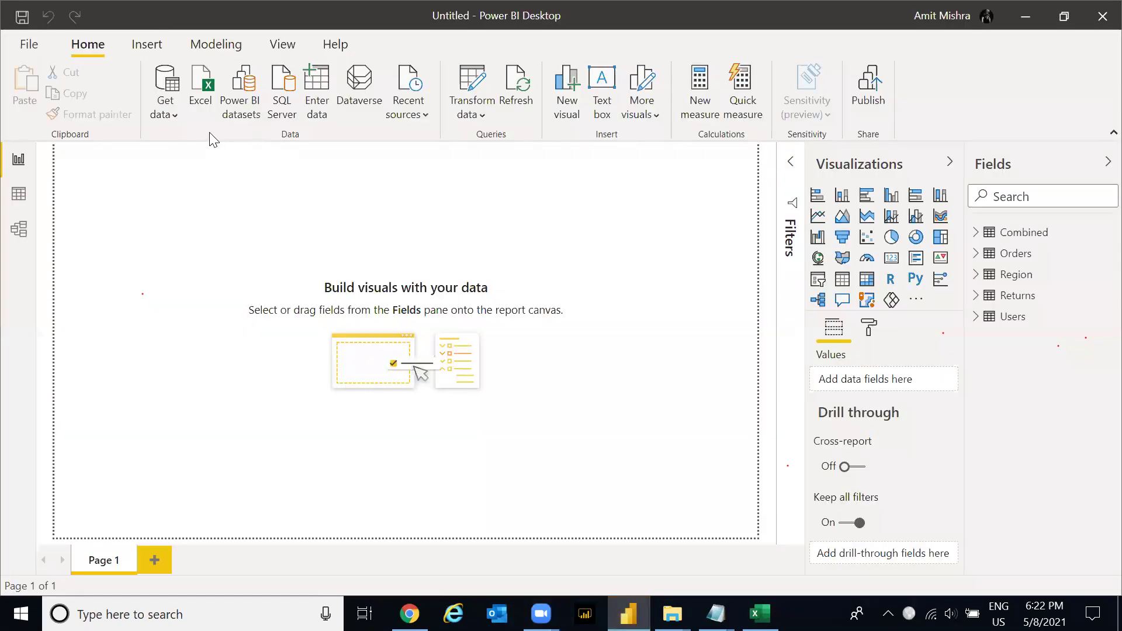
- Start a SQL Server database connection, choose DirectQuery as the data connectivity mode, and cancel the connection
left_click(177, 116)
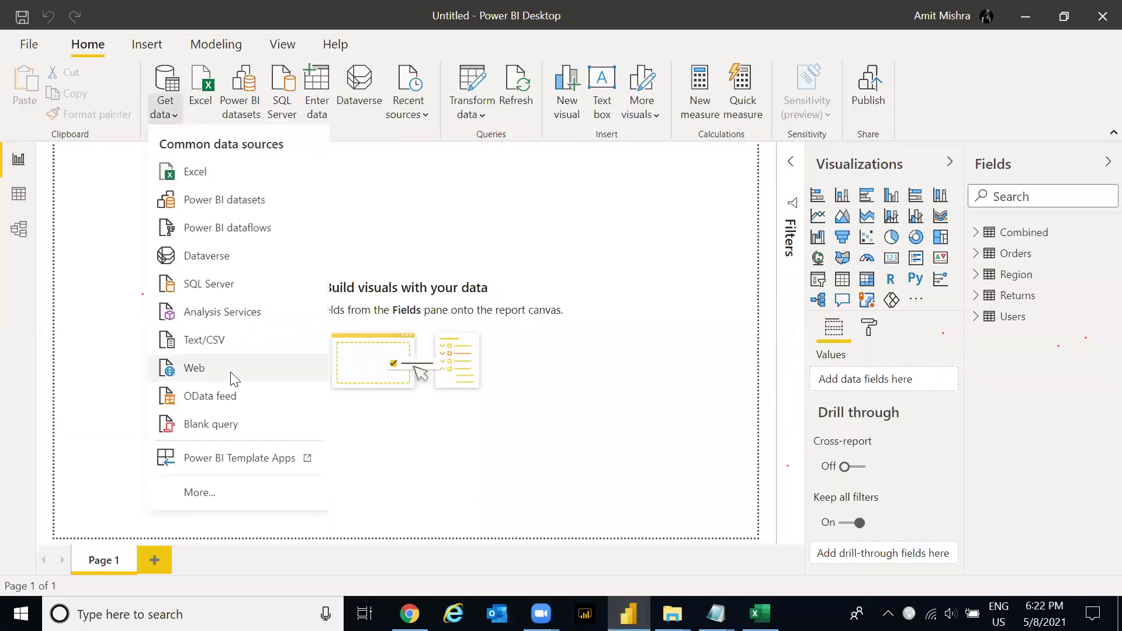
left_click(226, 295)
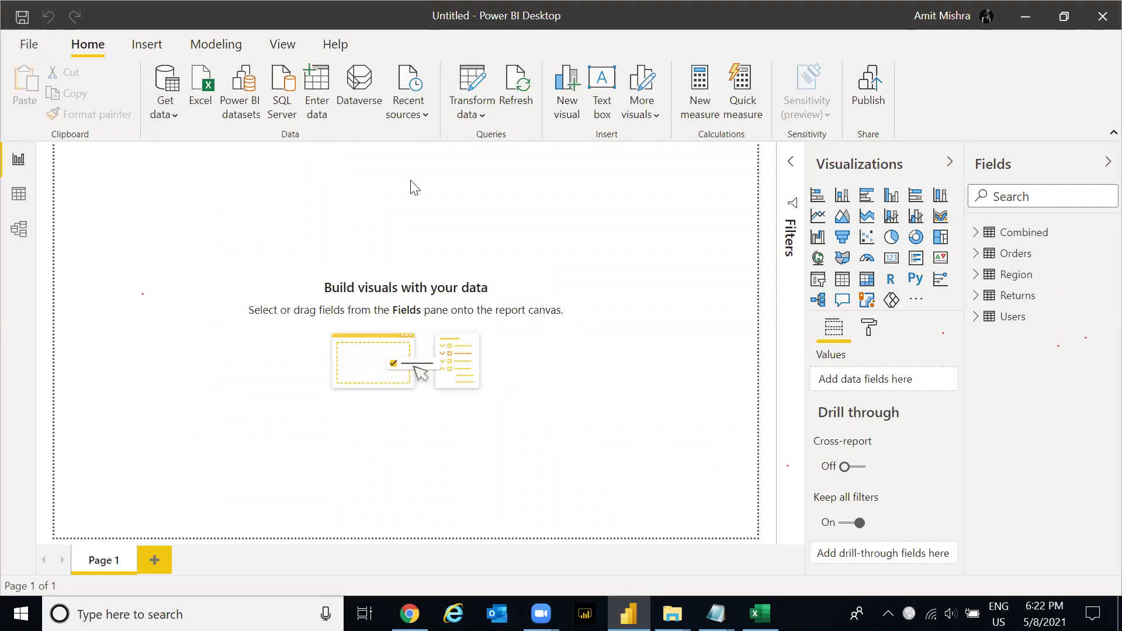
left_click_drag(403, 184, 370, 159)
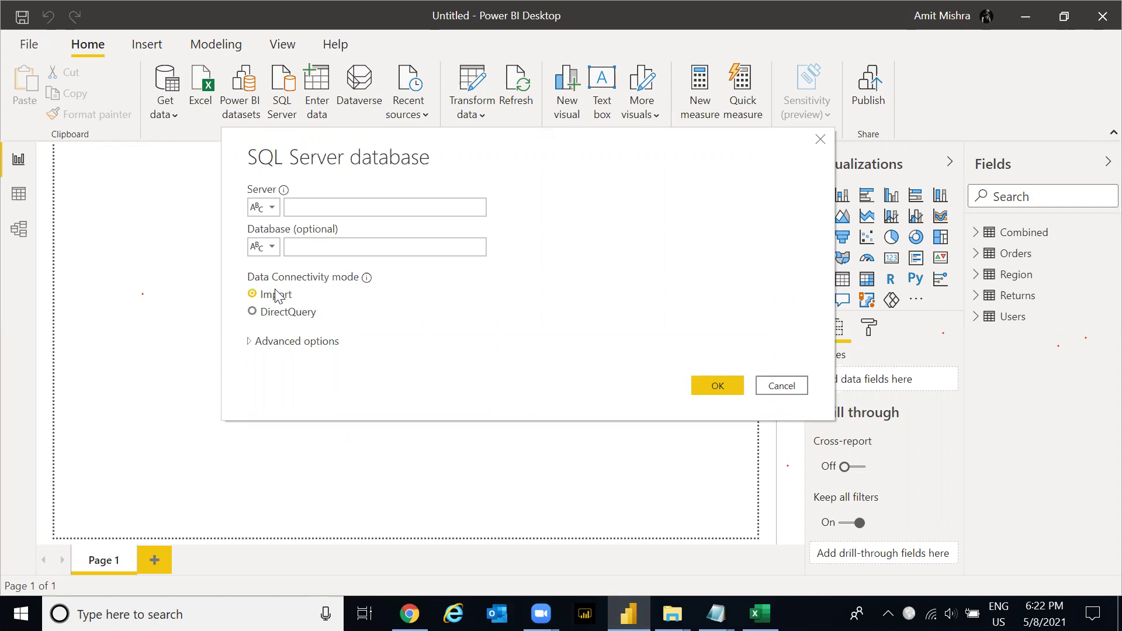
left_click(257, 318)
left_click(779, 389)
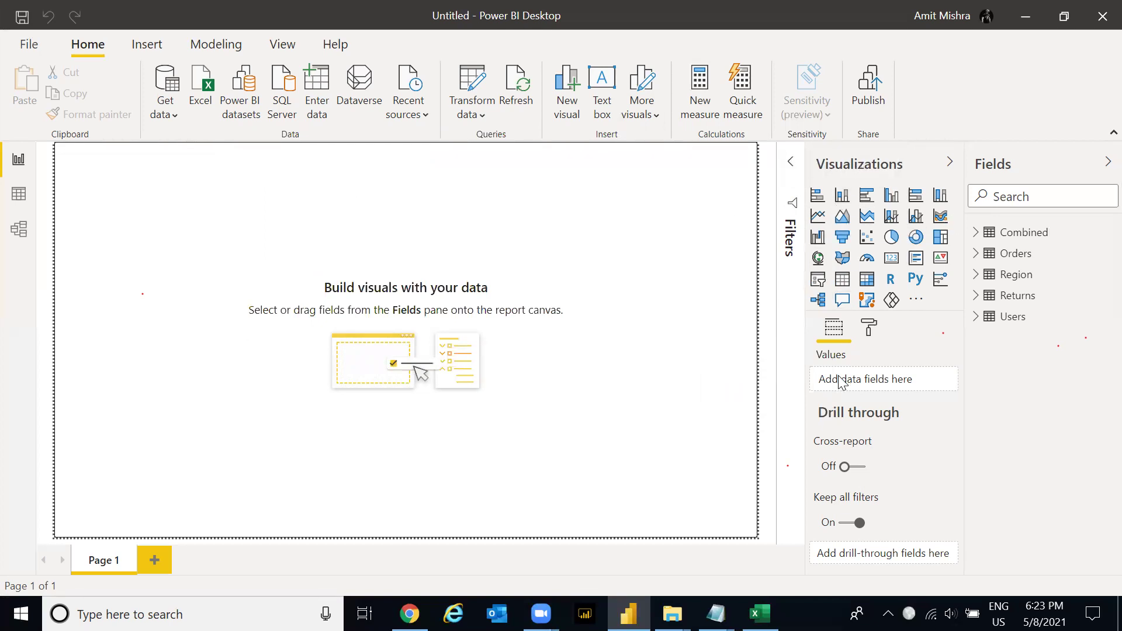
left_click(919, 303)
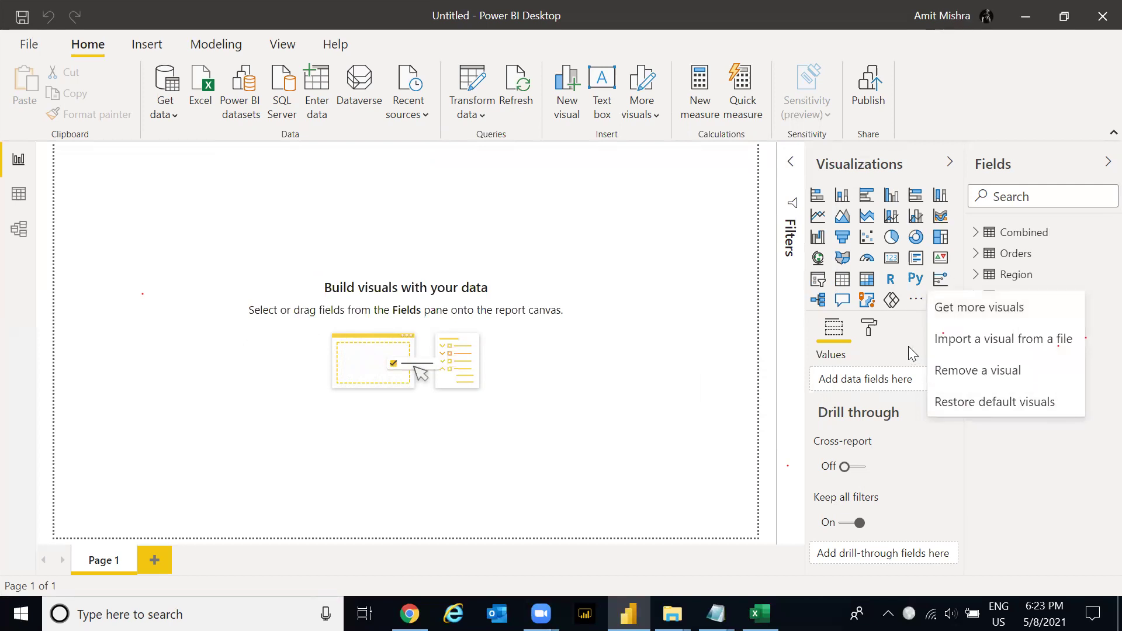
left_click(915, 300)
left_click(916, 302)
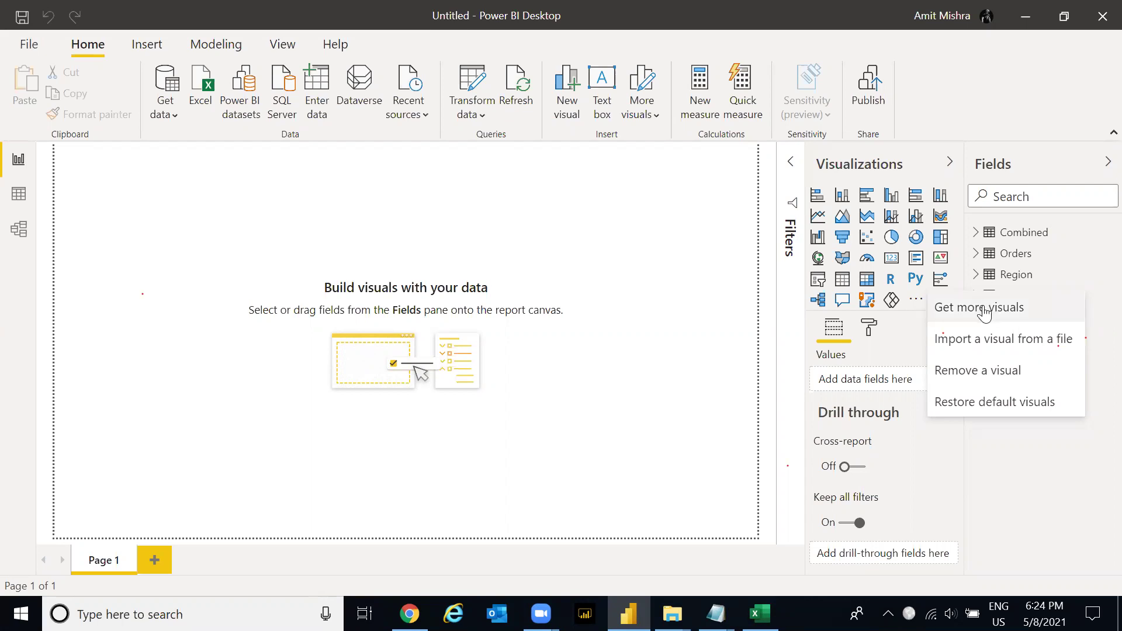
left_click(490, 196)
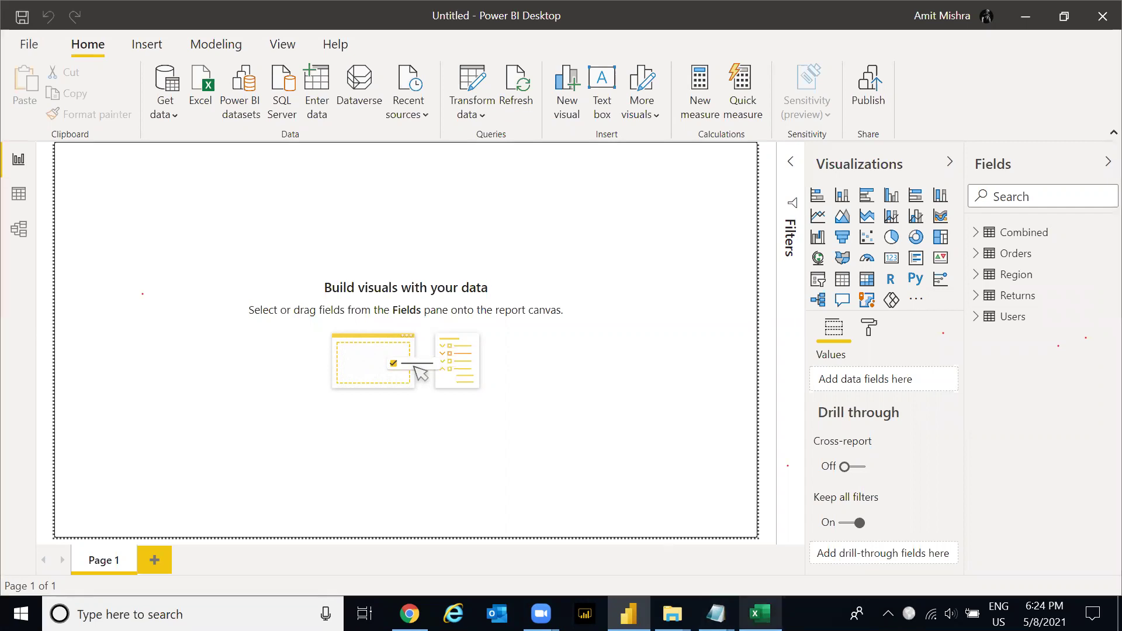
- Switch to the P6-SuperStoreUS-2019 Excel workbook, examine the columns of the Orders sheet, and return to the Power BI Desktop report
left_click(760, 614)
left_click(612, 297)
key("ctrl+Page_Up")
key("ctrl+Page_Up")
key("ctrl+Page_Up")
key("ctrl+Page_Up")
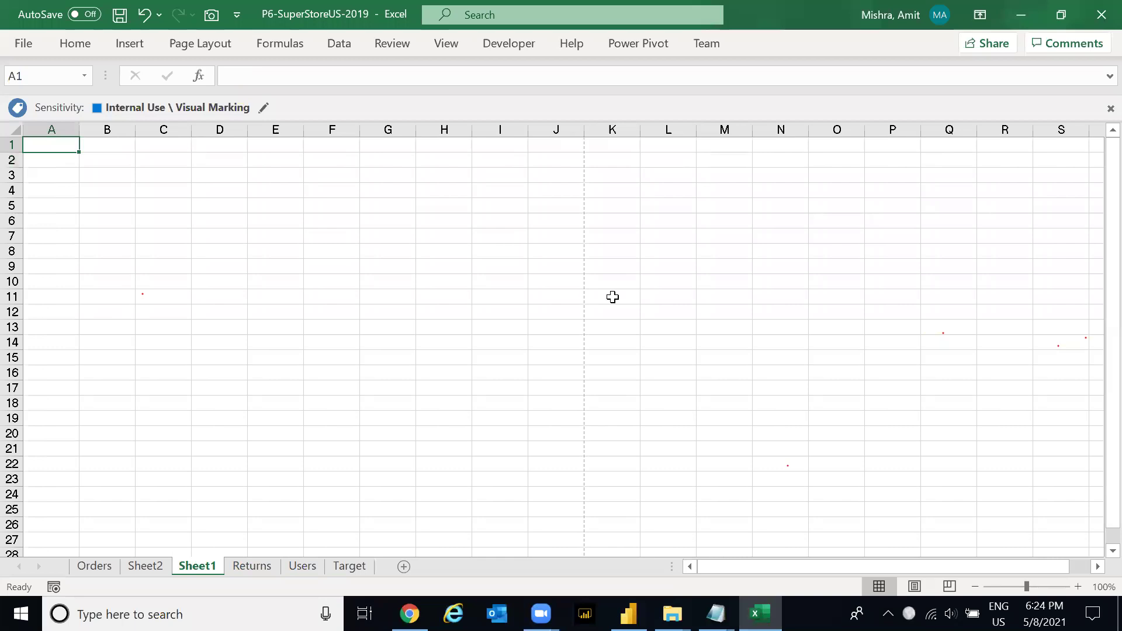
key("Up")
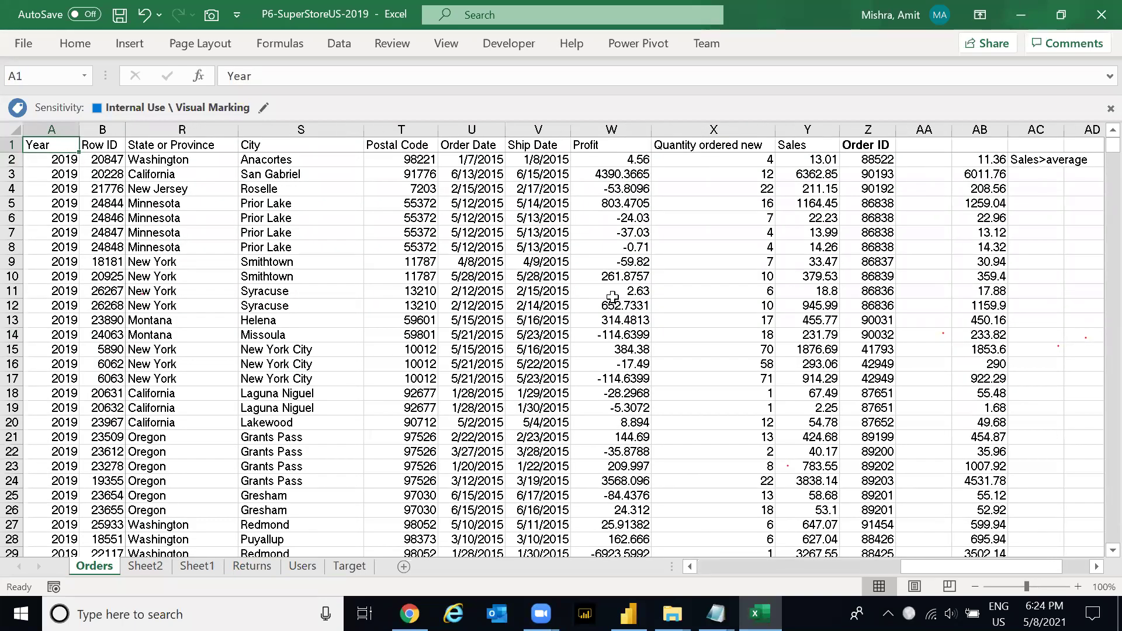
key("ctrl+Right")
key("ctrl+Left")
key("Down")
key("Up")
key("ctrl+Right")
key("ctrl+Left")
key("Right")
key("Right")
key("Right")
key("Right")
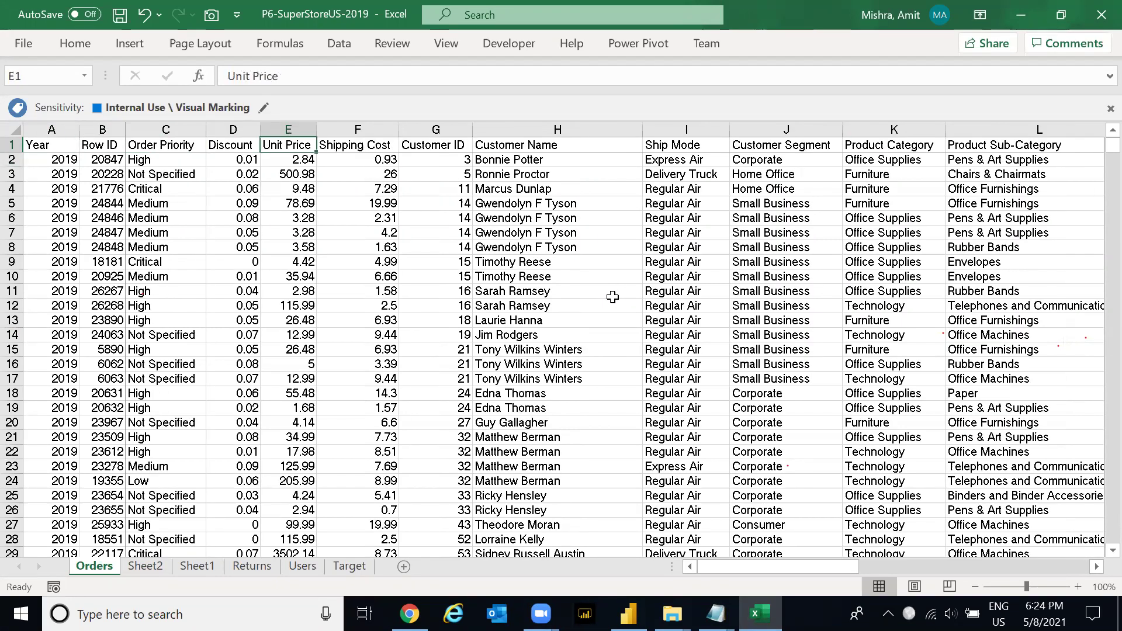
key("alt+Tab")
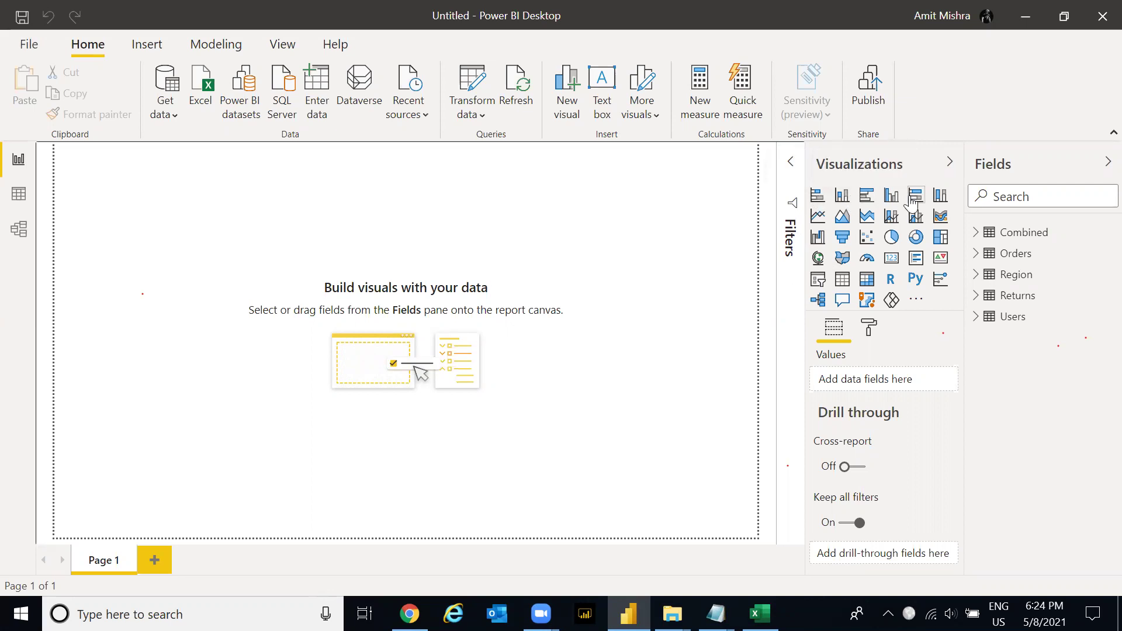
- Add a table visual showing Sales from Orders to the report page, reduce its height and reposition it
left_click(842, 285)
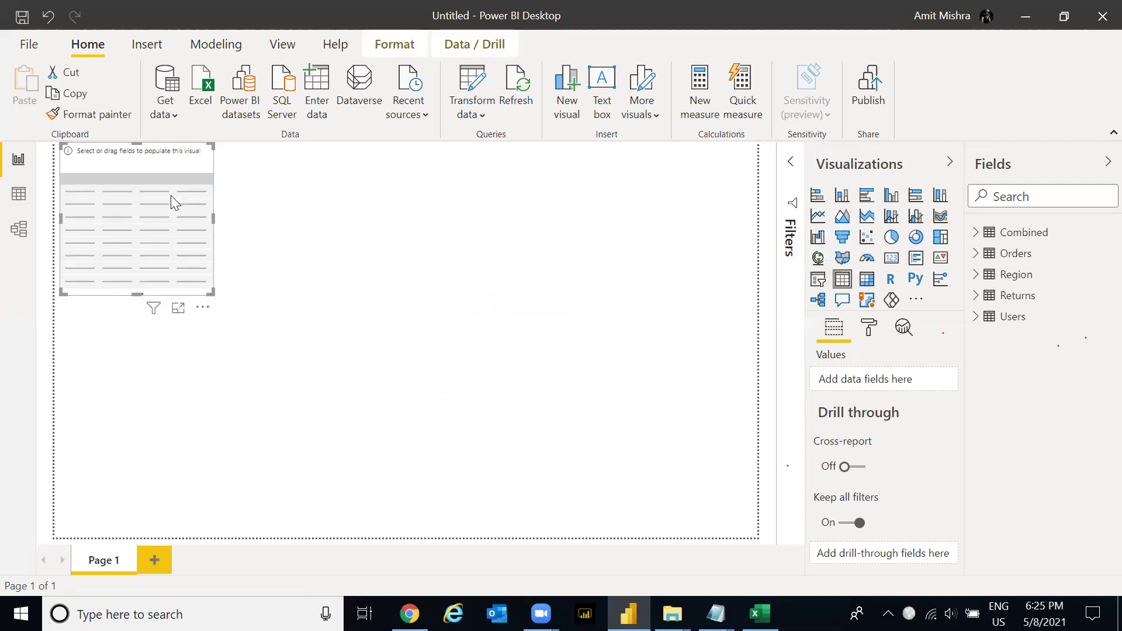
left_click_drag(182, 162, 194, 182)
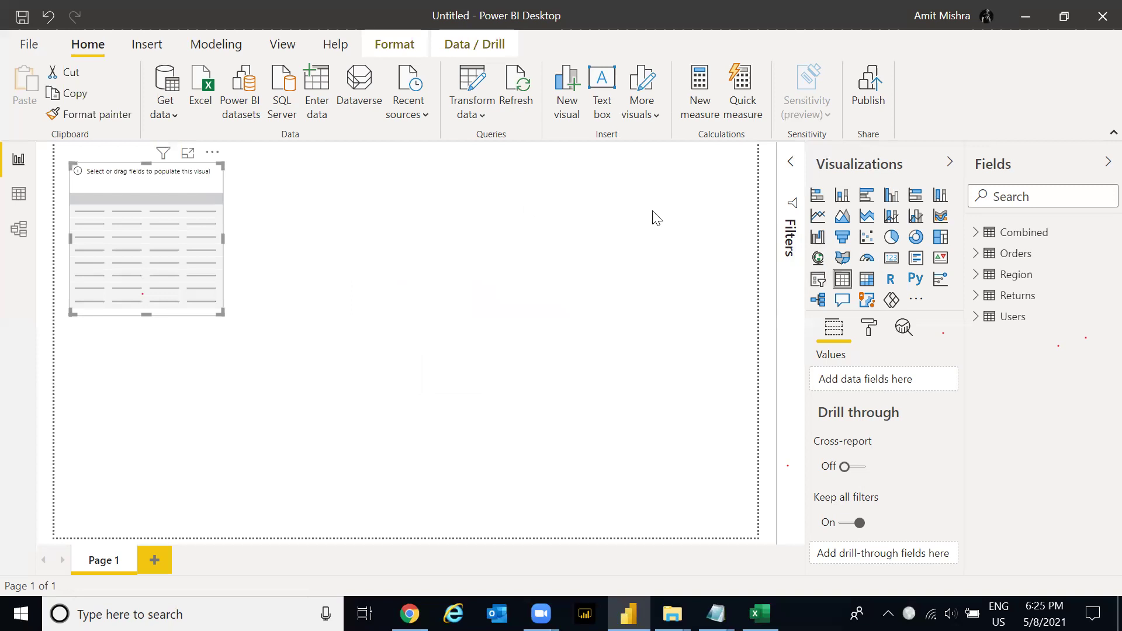
left_click(976, 255)
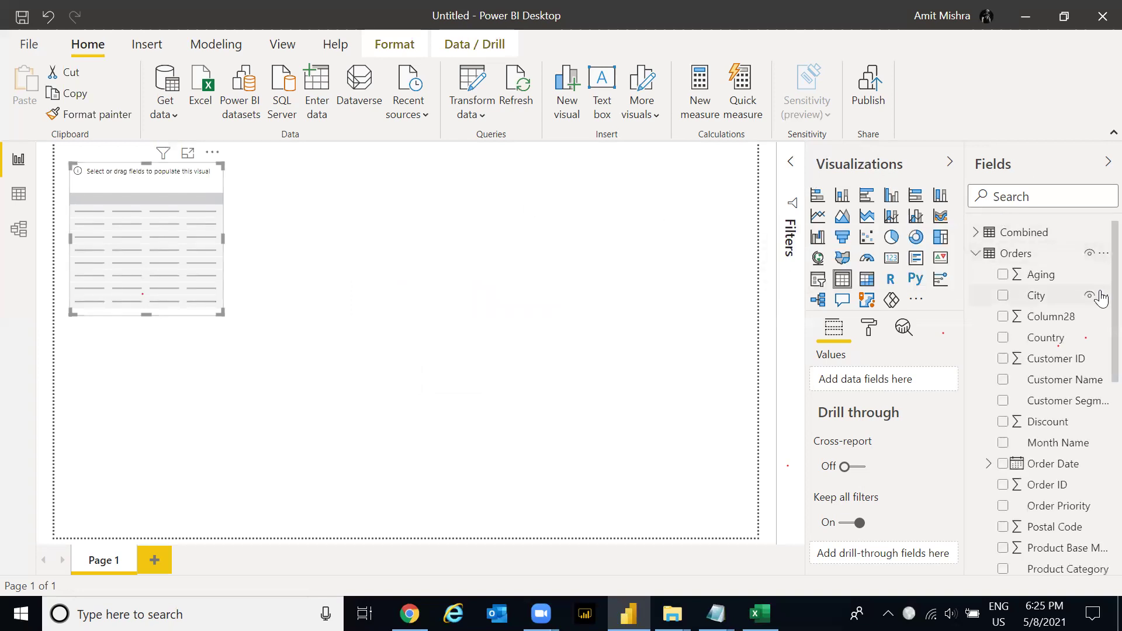
scroll(1096, 379, "down", 7)
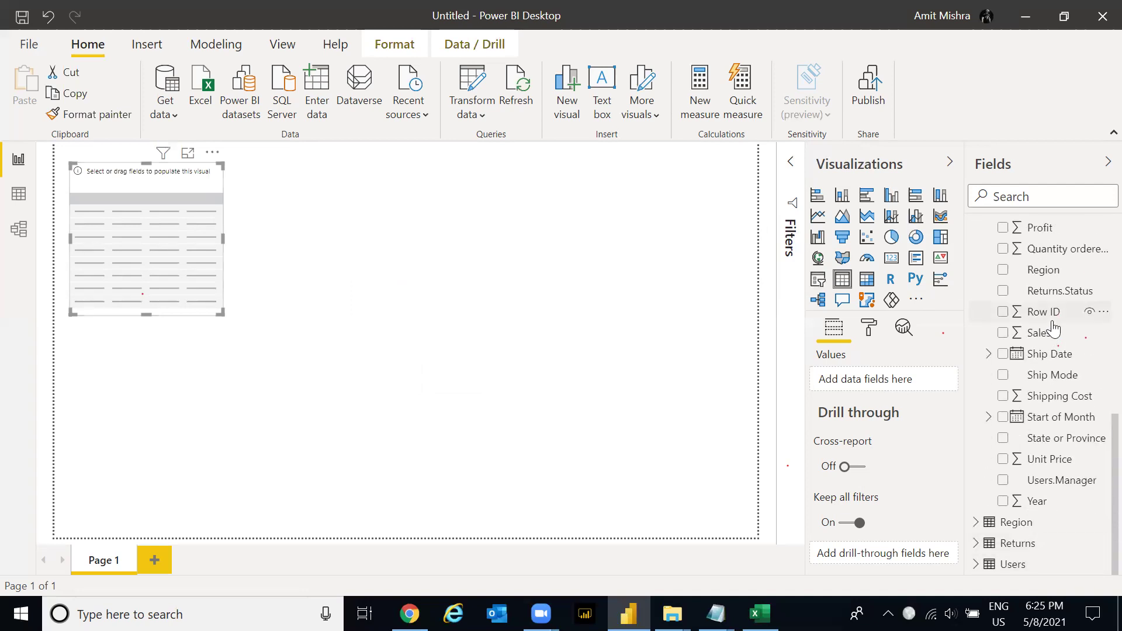
left_click_drag(1052, 333, 865, 378)
scroll(1096, 304, "up", 10)
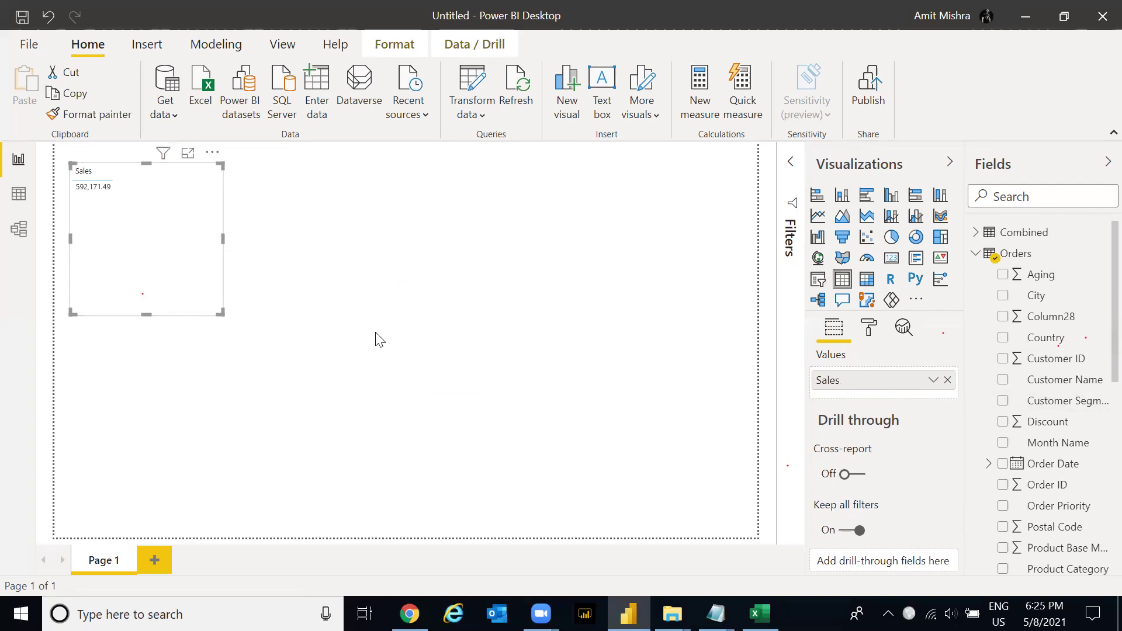
left_click_drag(147, 314, 198, 246)
left_click(198, 246)
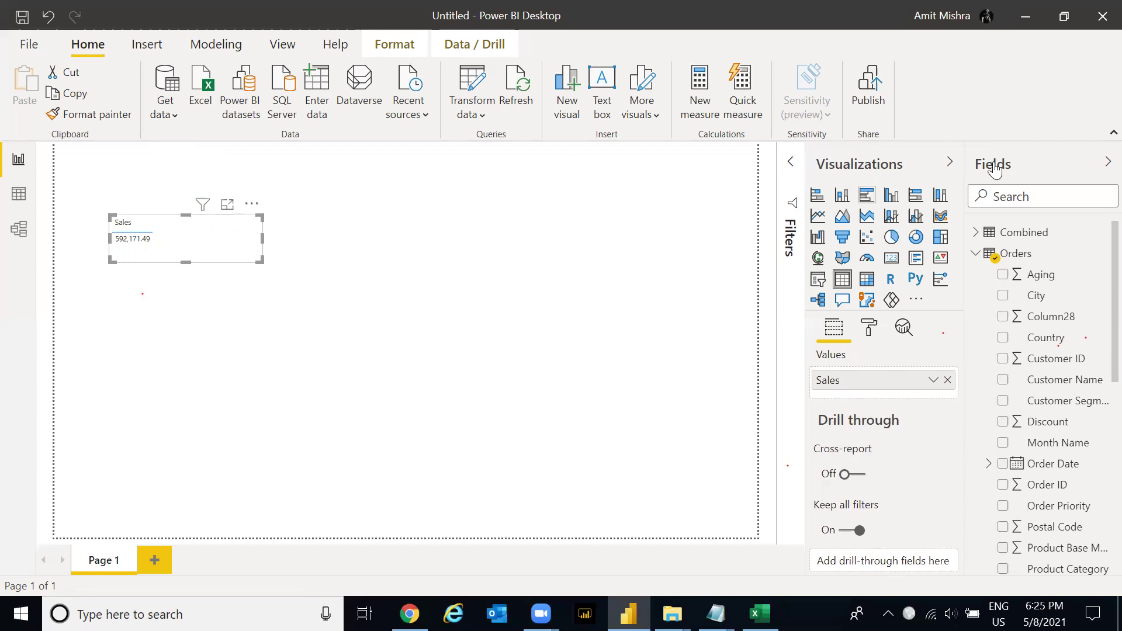
- Search the fields for State, add State or Province from Combined to the Sales table, and enlarge the visual
left_click(1046, 199)
type("State")
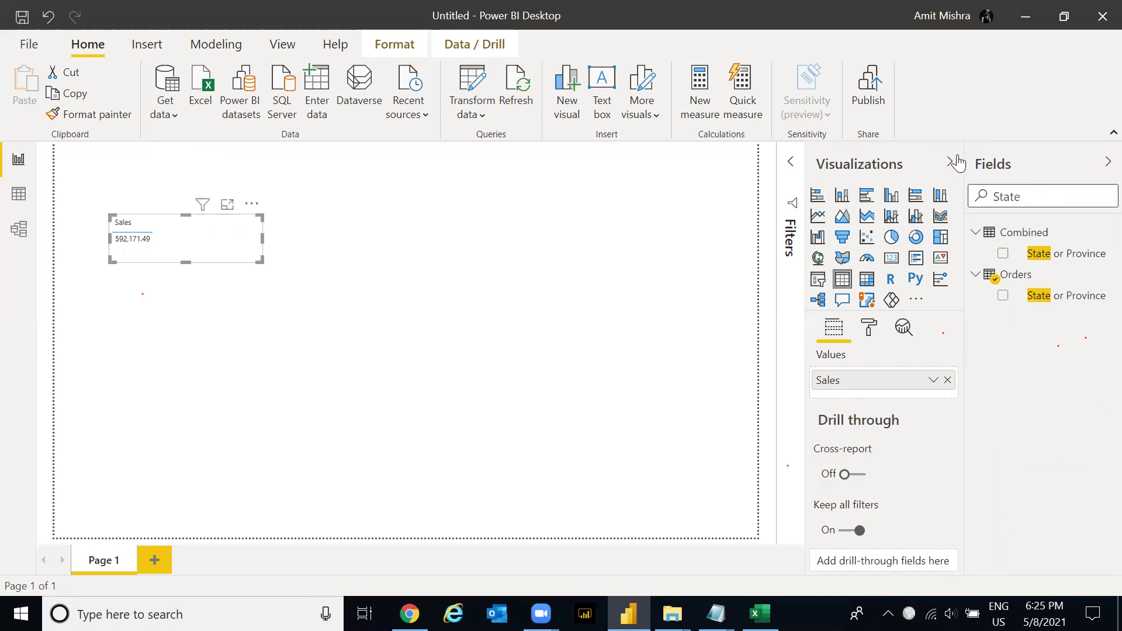
left_click_drag(965, 151, 906, 147)
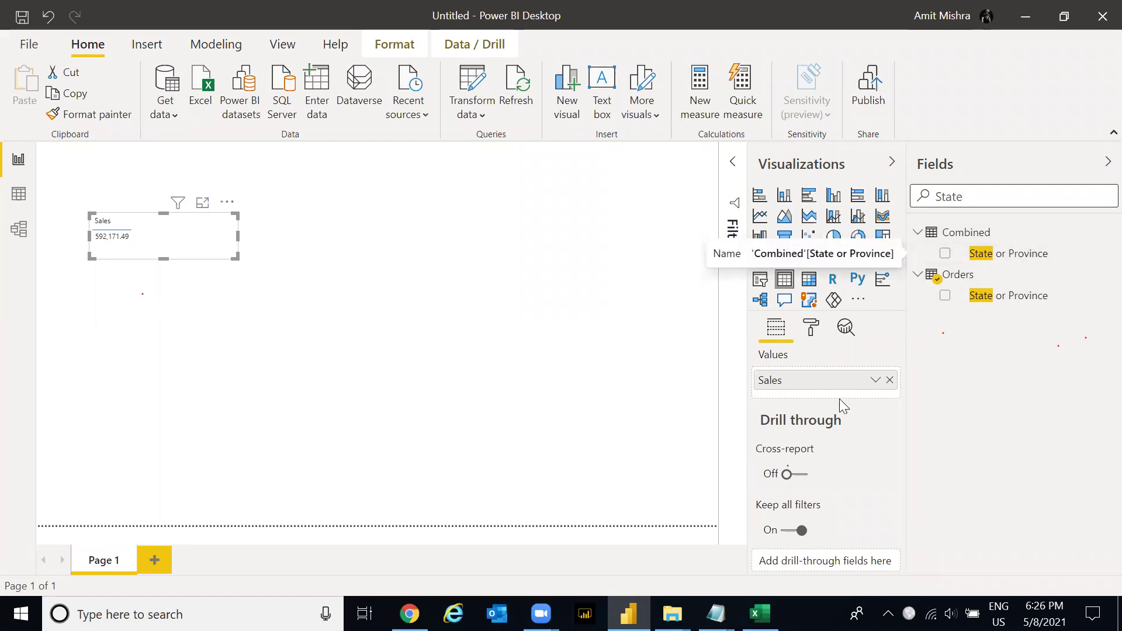
left_click_drag(994, 255, 812, 396)
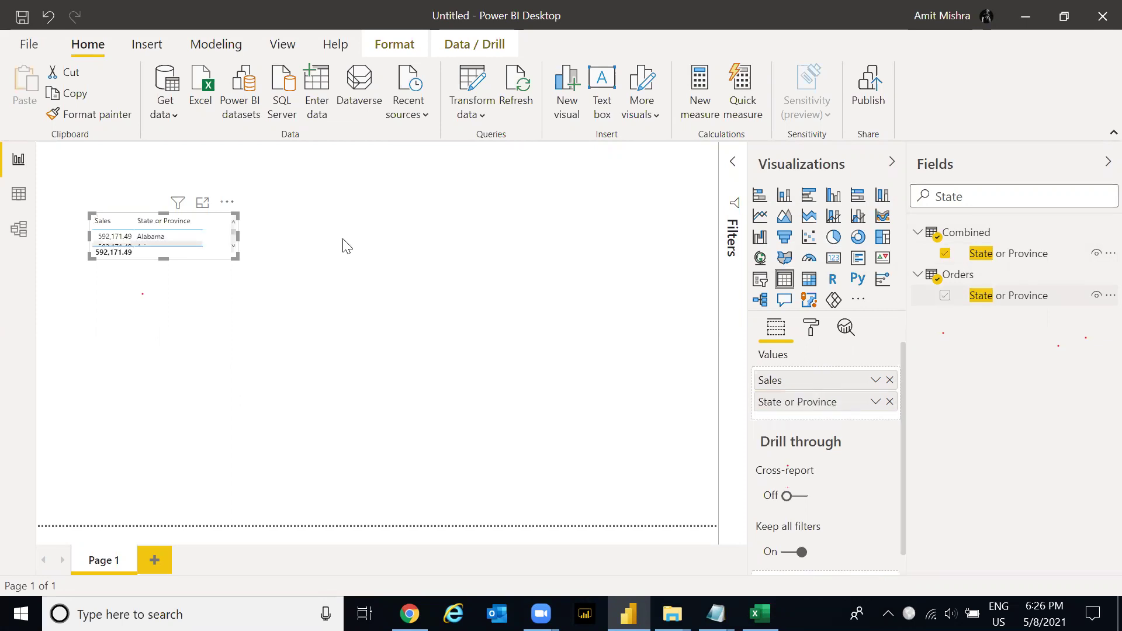
left_click_drag(235, 255, 262, 381)
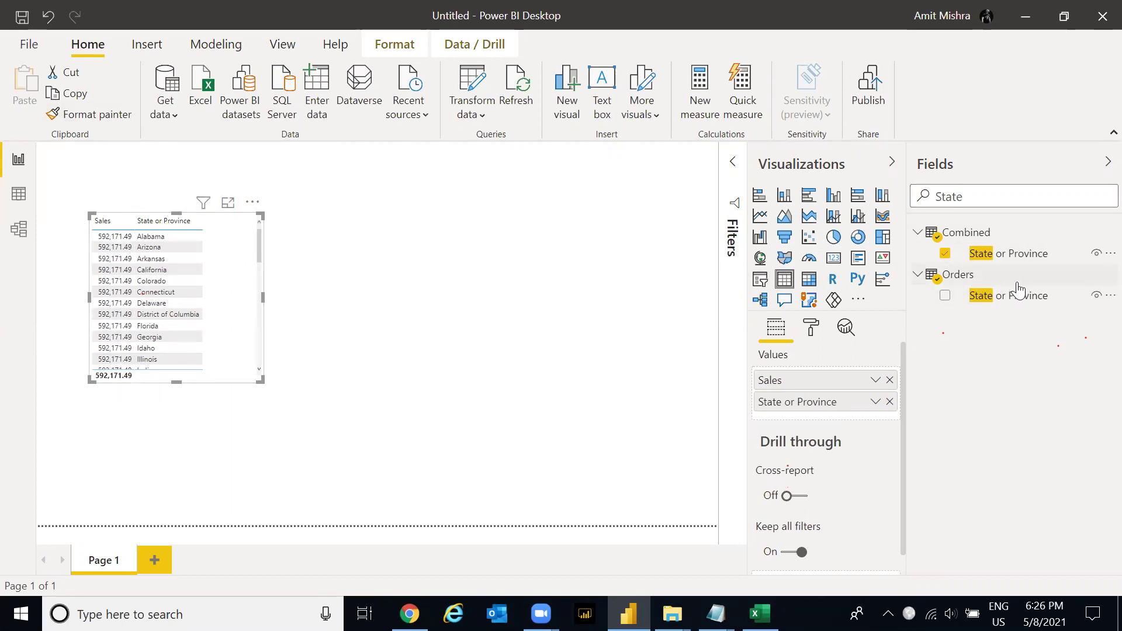
- Replace Combined's State or Province with the Orders field placed before Sales, and enlarge and reposition the table visual
left_click(890, 402)
left_click_drag(1015, 296, 815, 374)
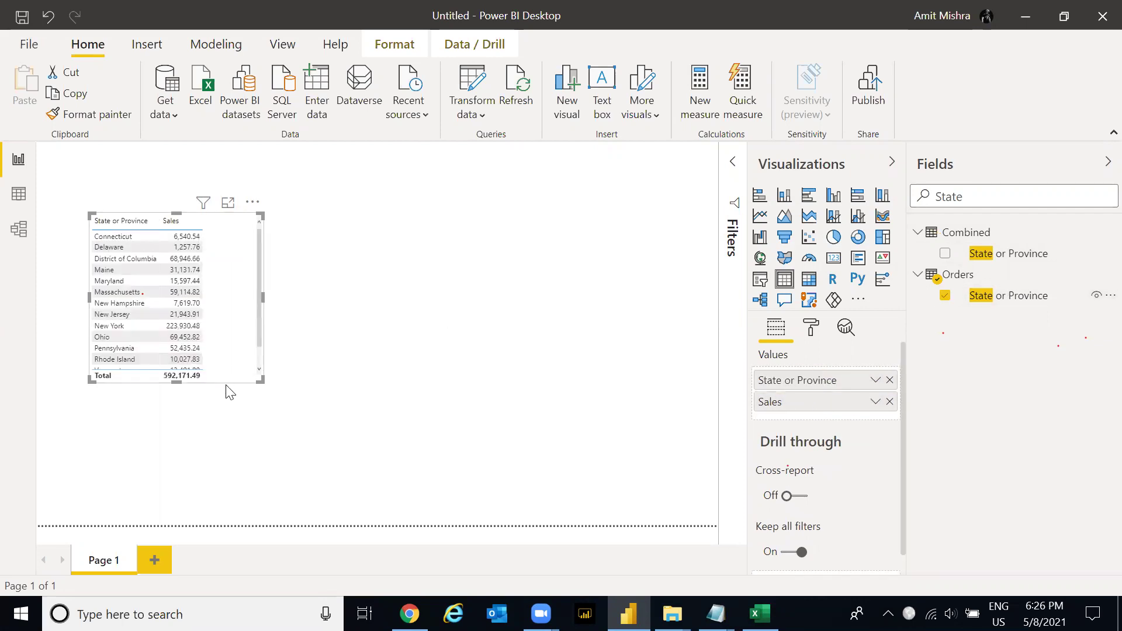
left_click_drag(260, 380, 305, 425)
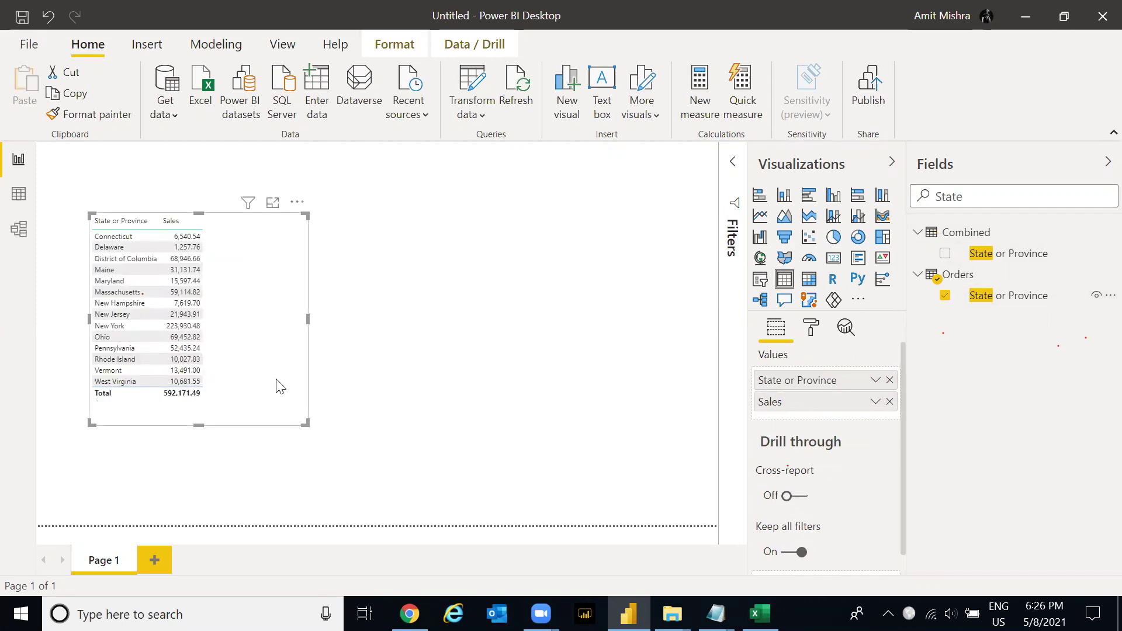
left_click_drag(276, 379, 261, 365)
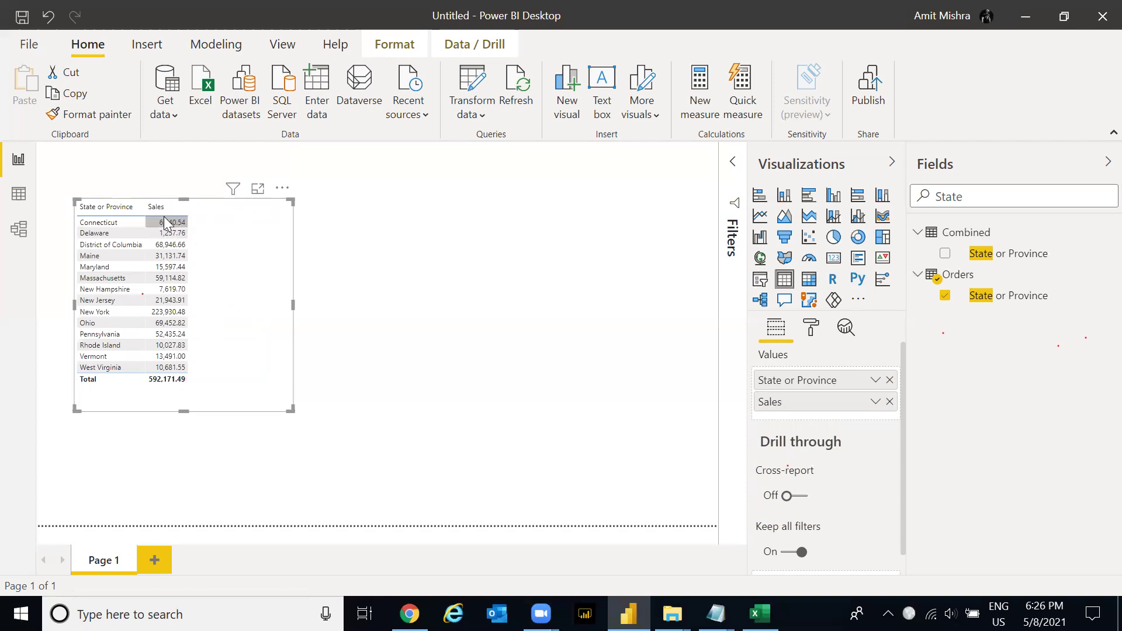
- Sort the table visual by Sales, move it nearer the page's upper-left corner and make it narrower
left_click(288, 191)
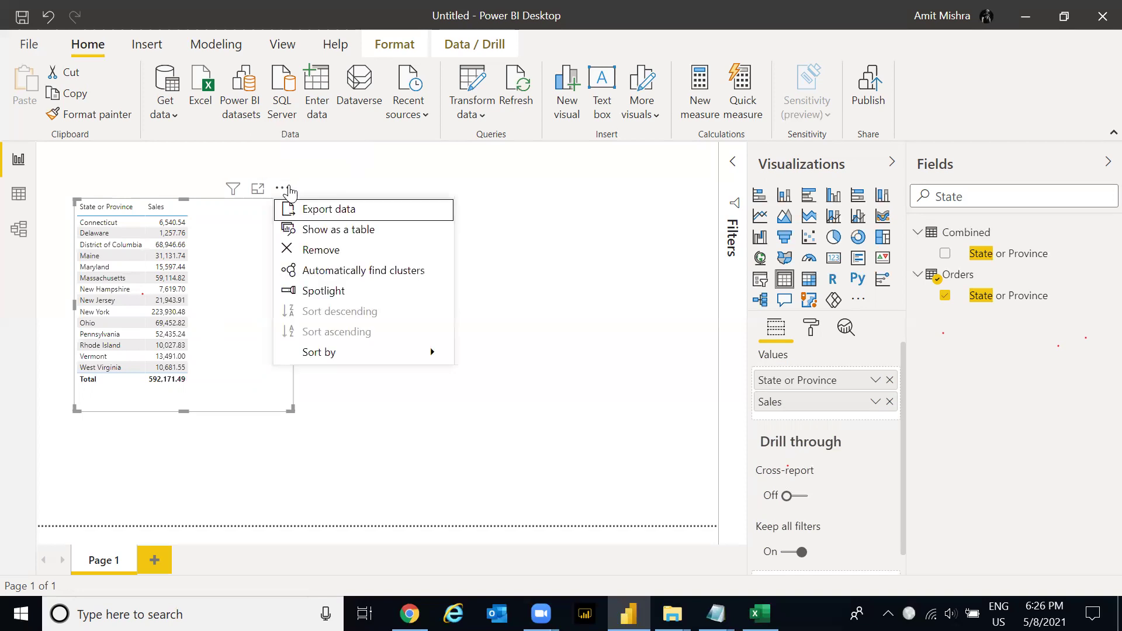
mouse_move(363, 355)
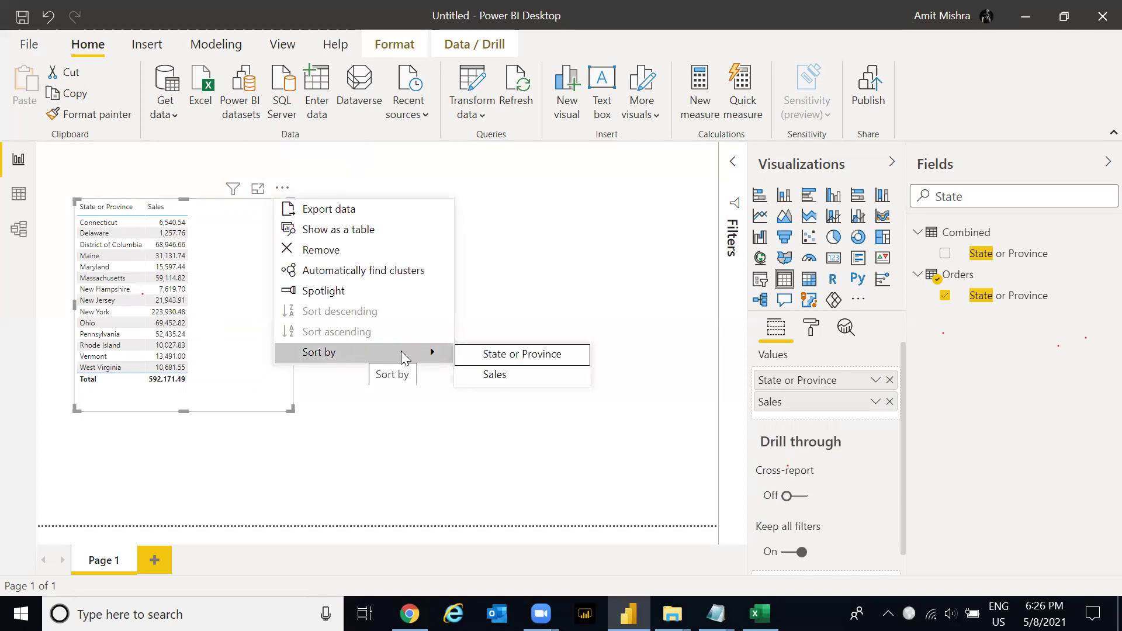
left_click(513, 377)
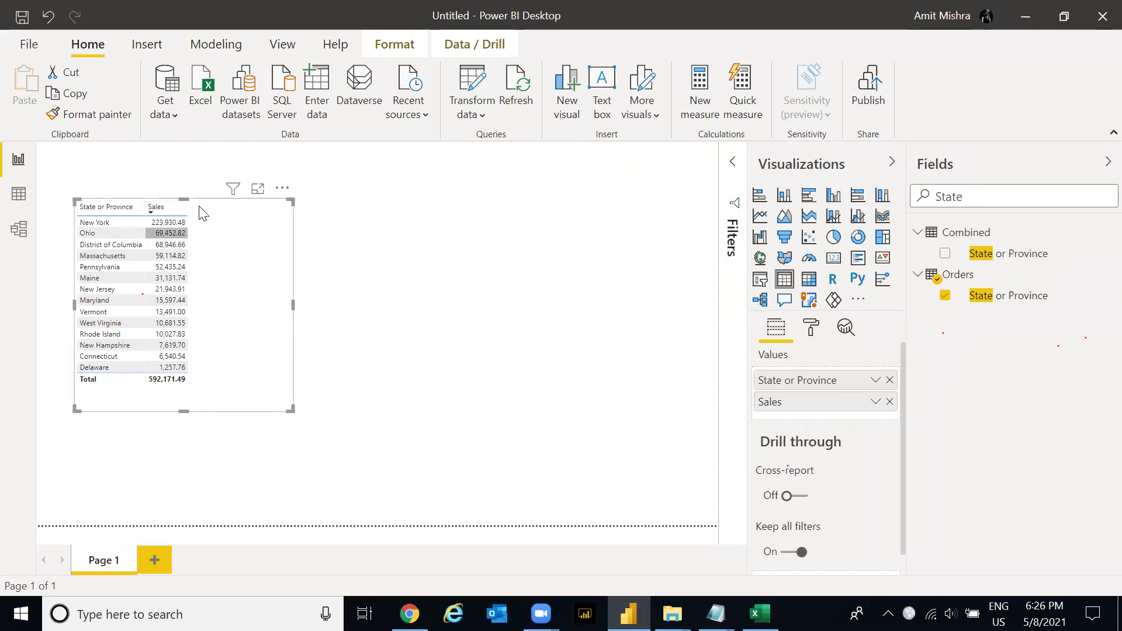
mouse_move(274, 237)
left_mouse_down()
mouse_move(251, 228)
mouse_move(260, 220)
left_mouse_up()
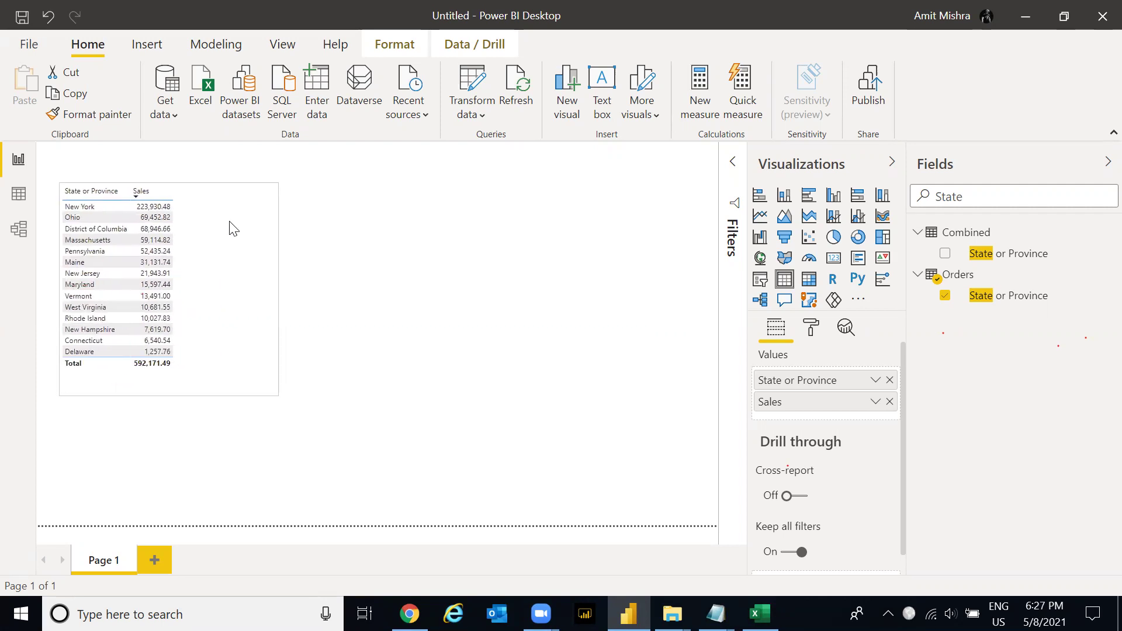
left_click_drag(275, 288, 251, 291)
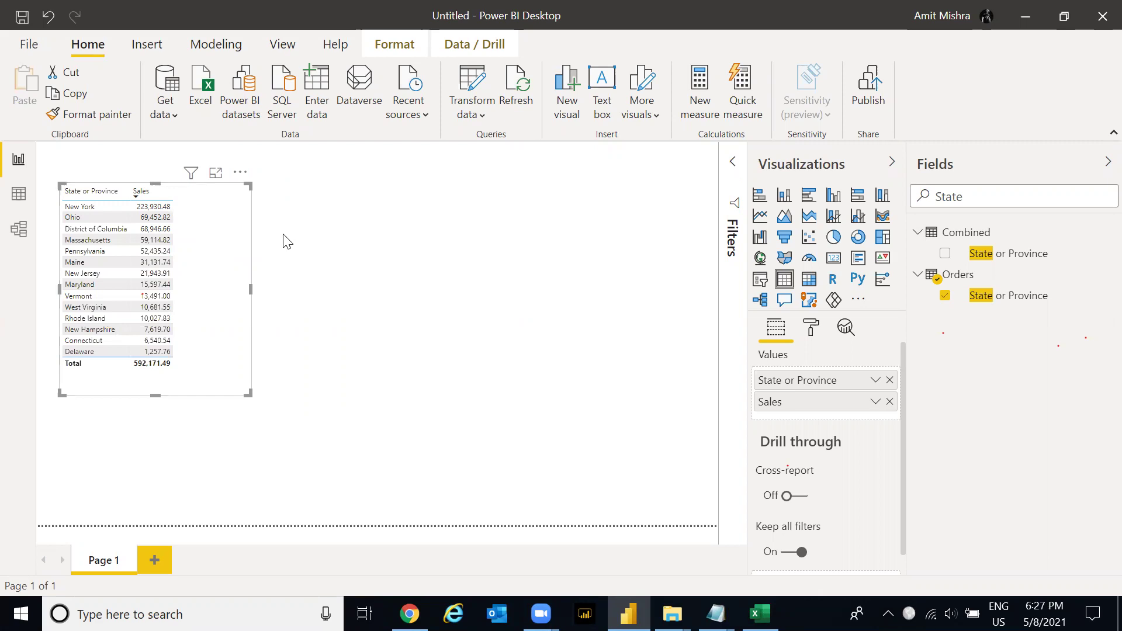
- Set the table visual's State or Province filter to the Top N type, showing the top 10 items
left_click(739, 164)
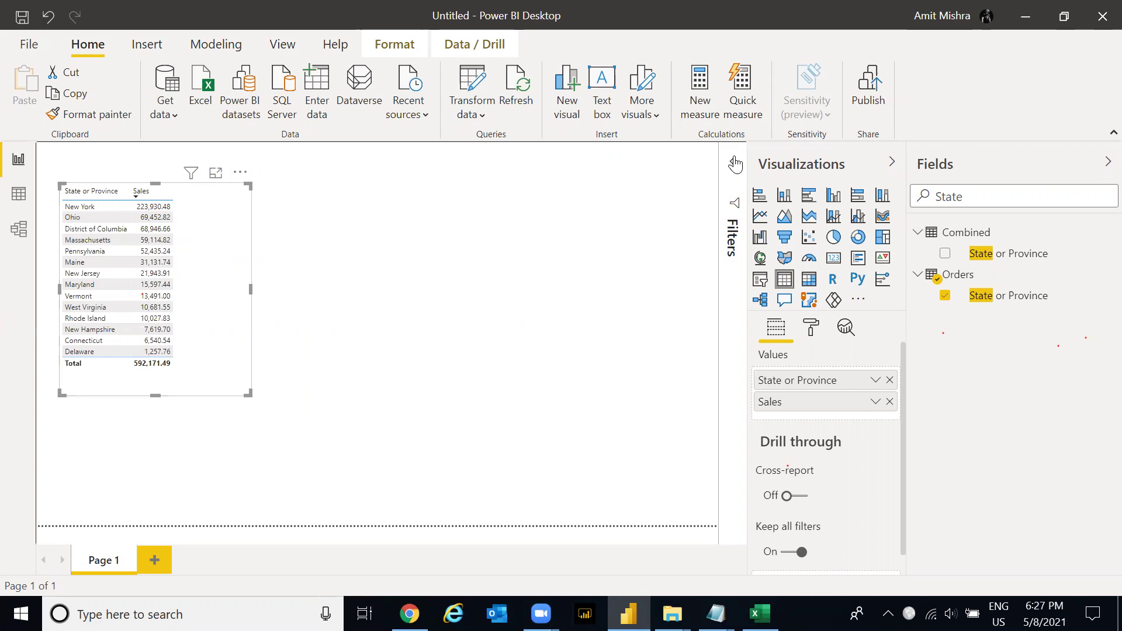
left_click(732, 175)
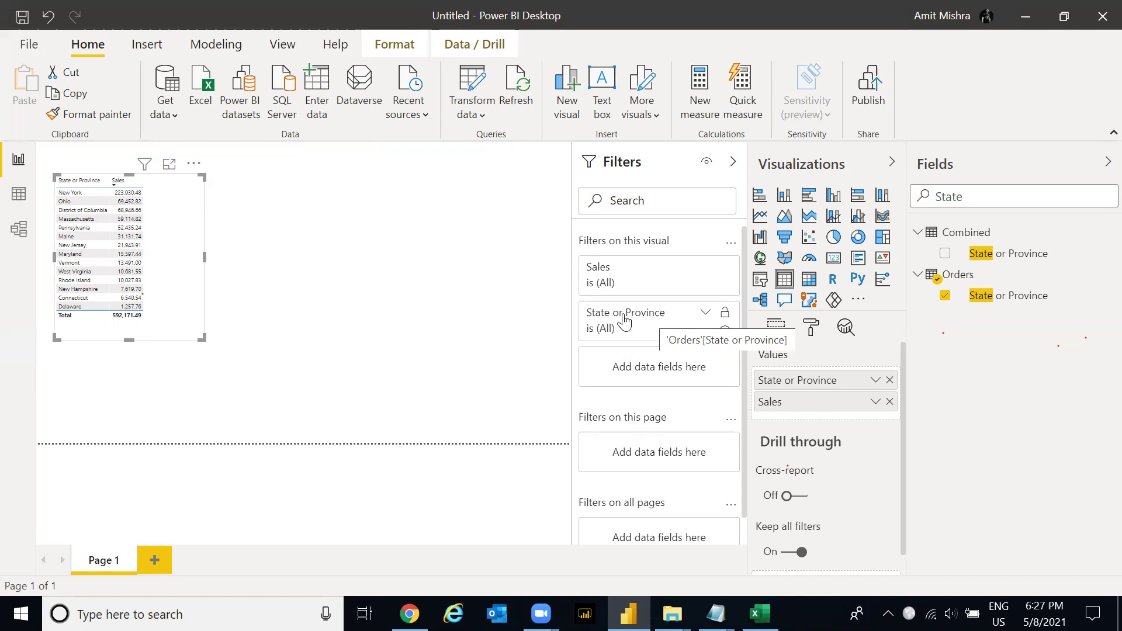
left_click(707, 315)
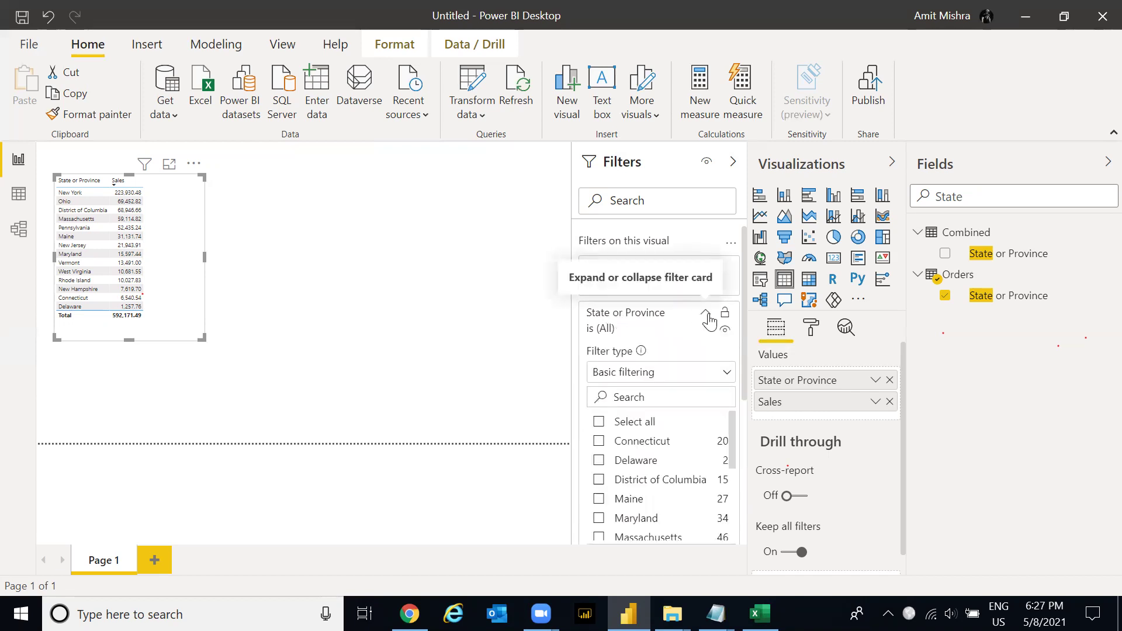
left_click(687, 381)
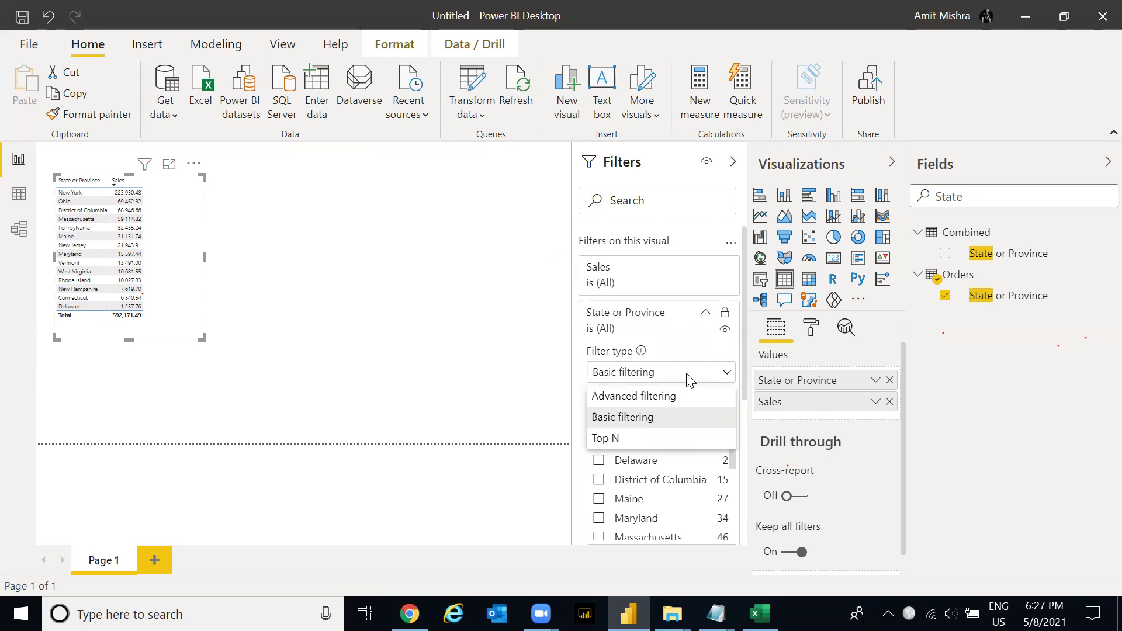
left_click(638, 446)
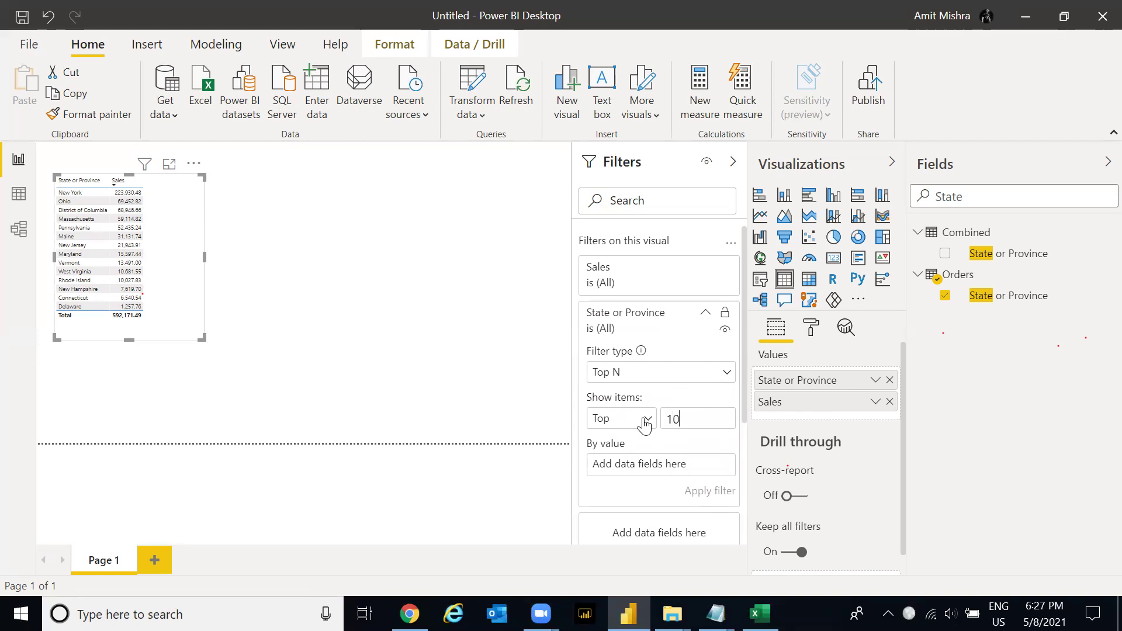
left_click(642, 422)
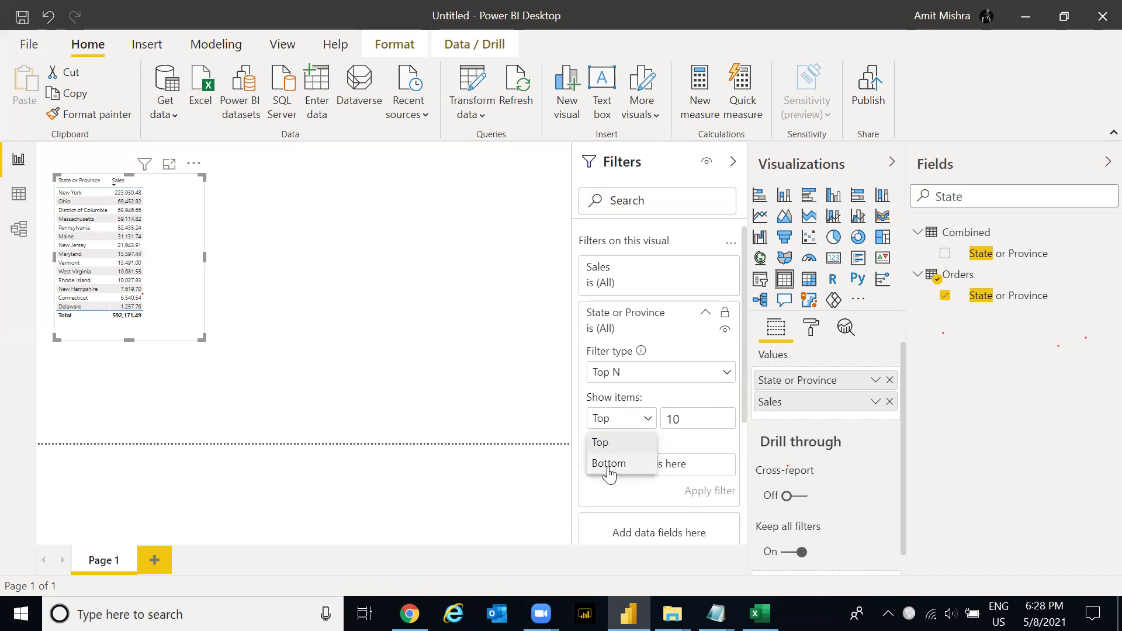
left_click(677, 446)
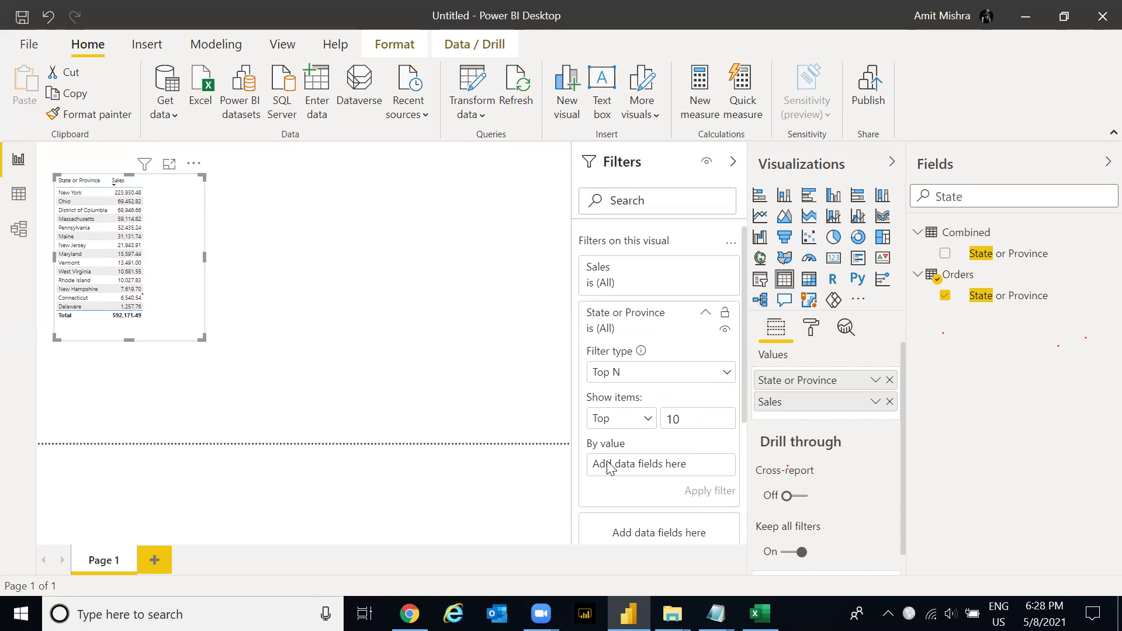
- Search the fields for sales and use Sales from Orders as the Top N filter's By value
double_click(993, 200)
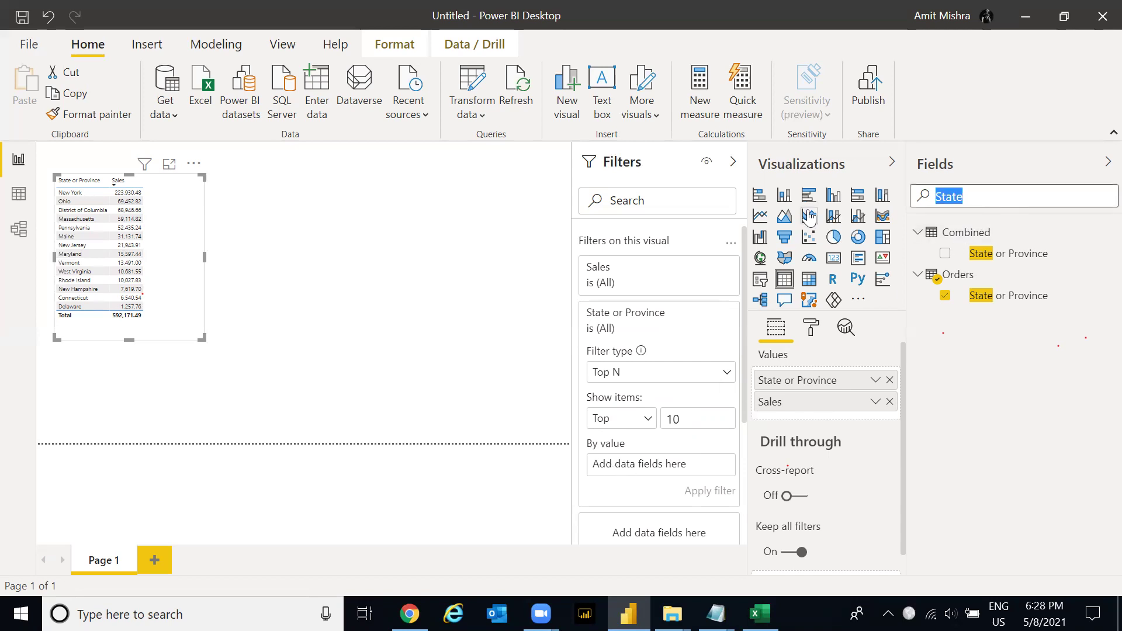
type("sales")
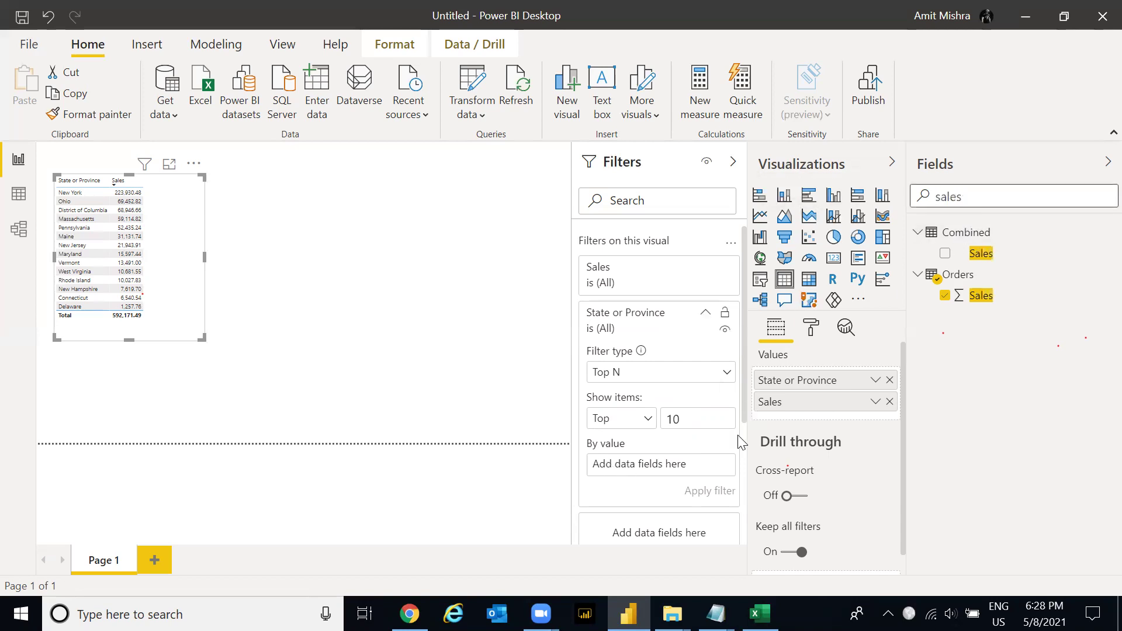
left_click_drag(993, 300, 650, 466)
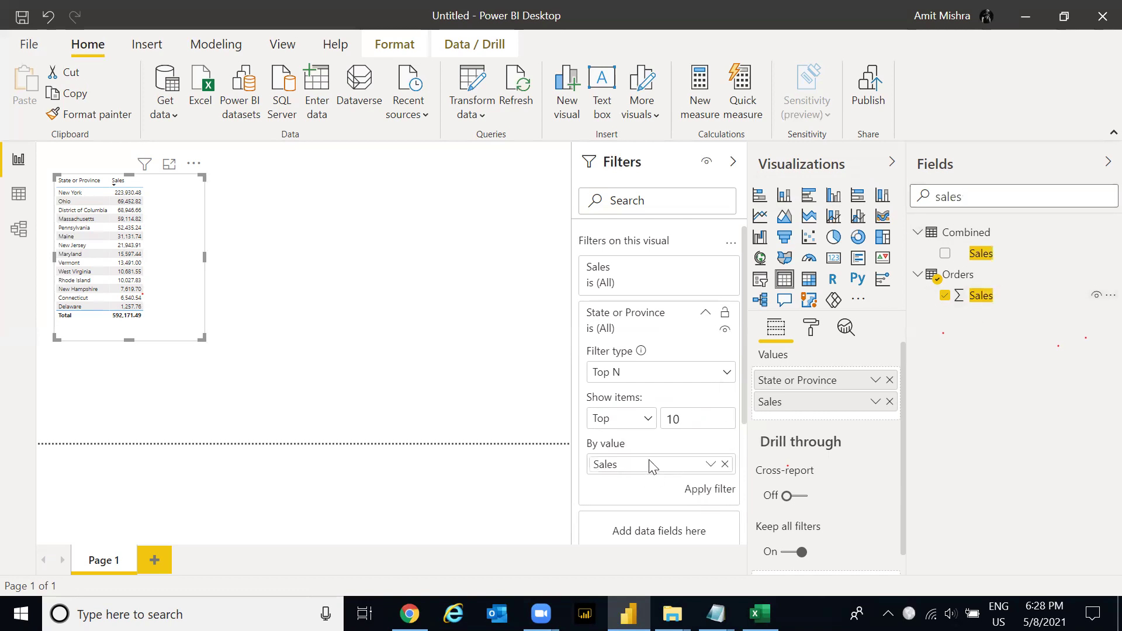
- Apply the top 10 State or Province filter and shrink the table visual to fit its rows
left_click(704, 491)
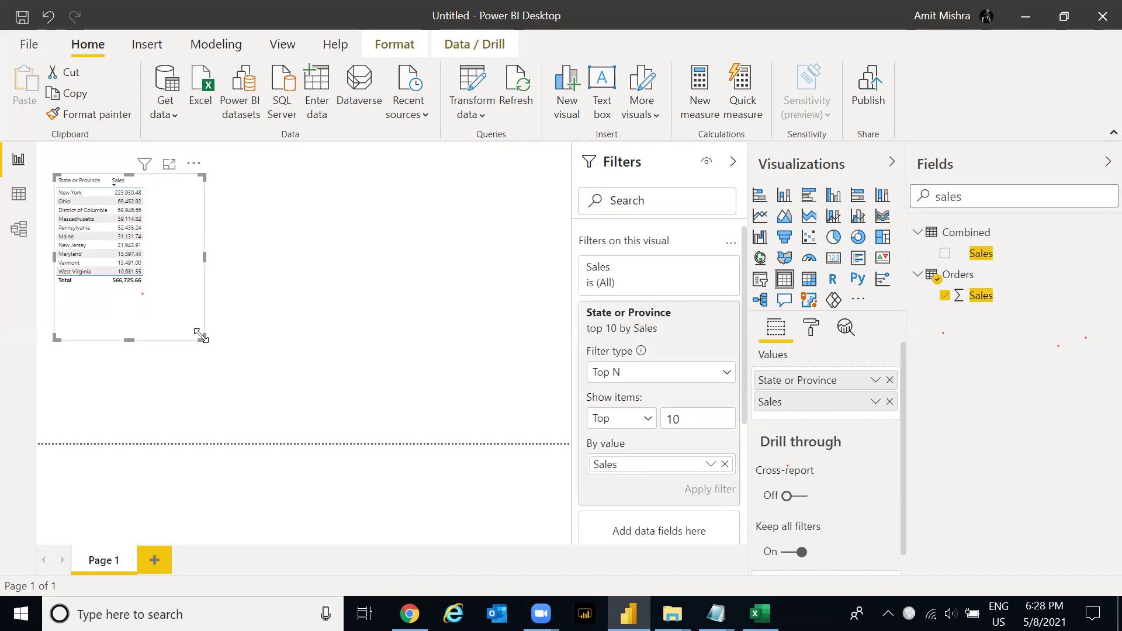
left_click_drag(202, 338, 161, 300)
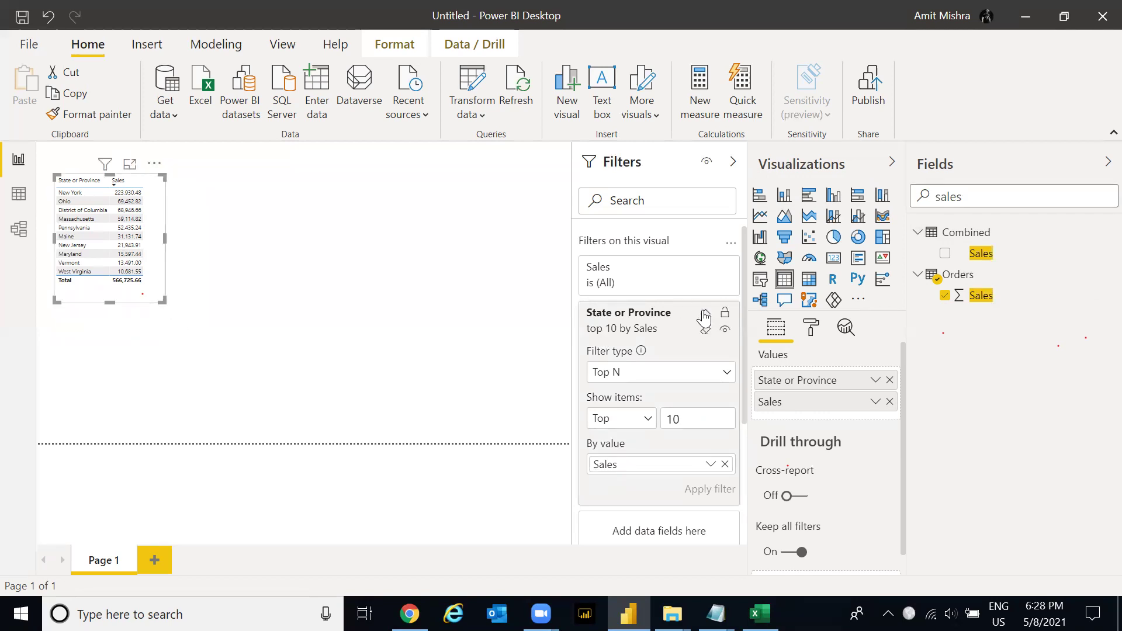
left_click(267, 216)
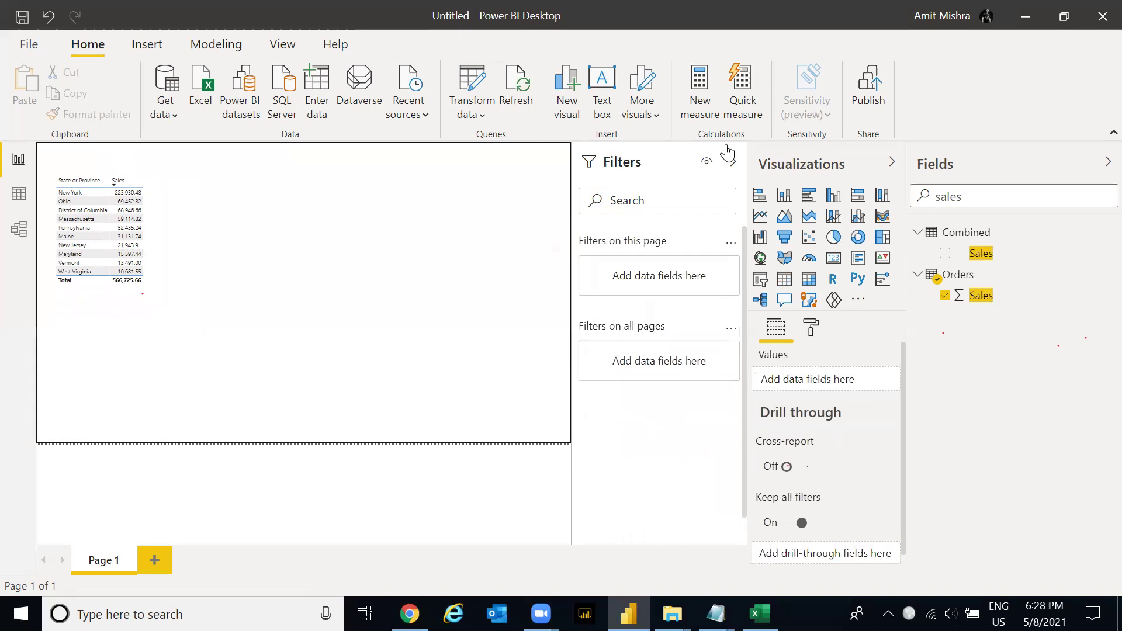
- Nudge the table visual slightly upward with the Filters pane collapsed, and expand the pane again
left_click(732, 161)
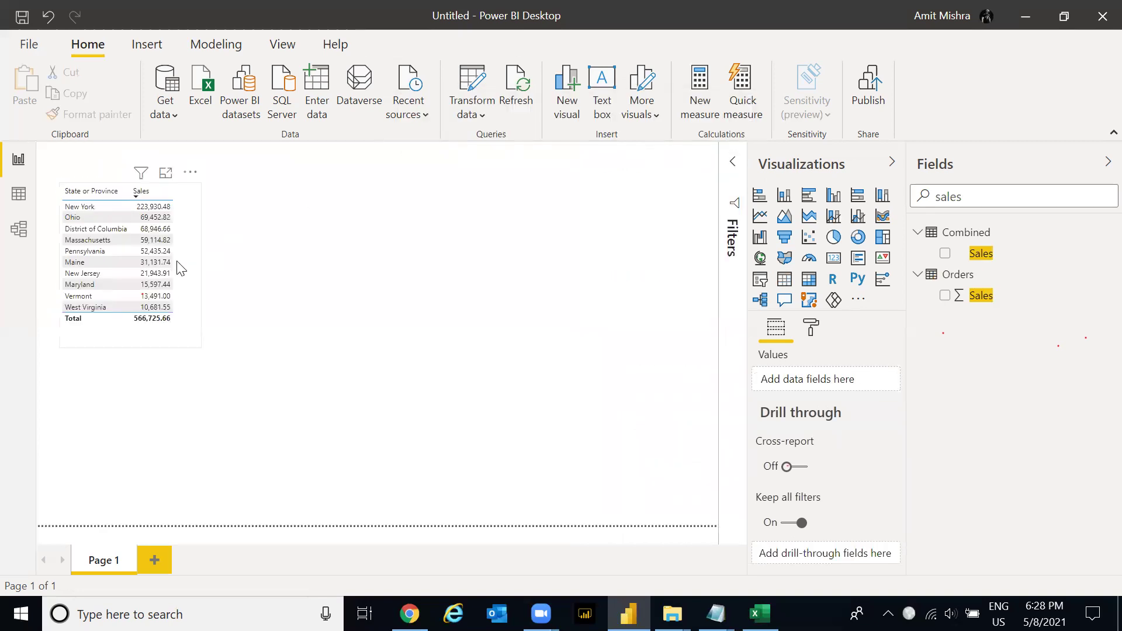
left_click(181, 267)
left_click_drag(184, 240, 186, 231)
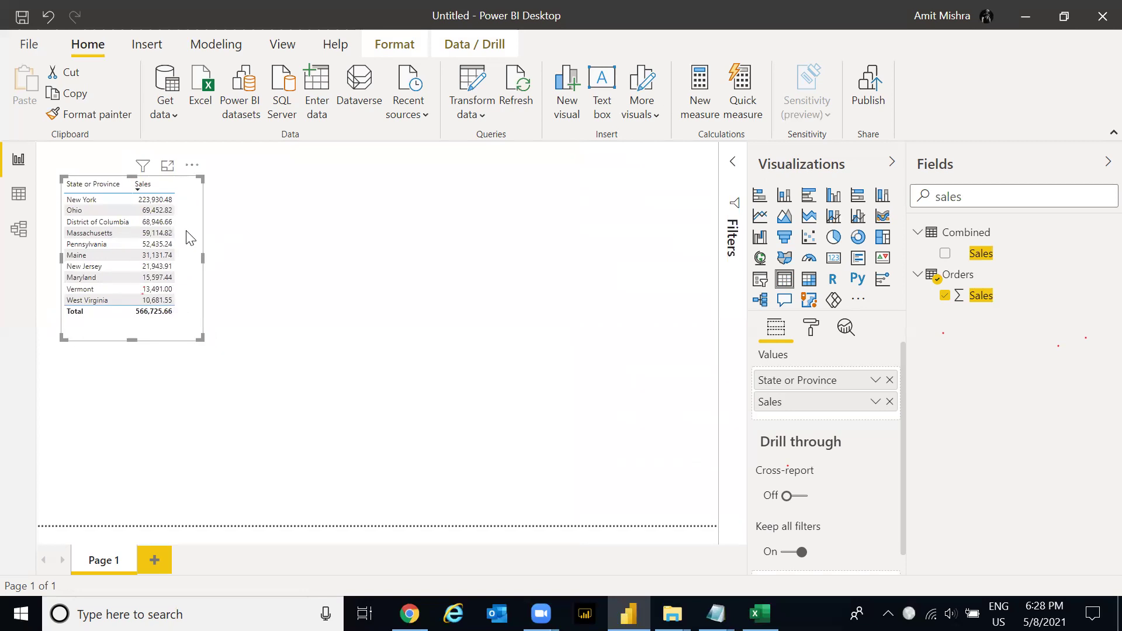
left_click(734, 163)
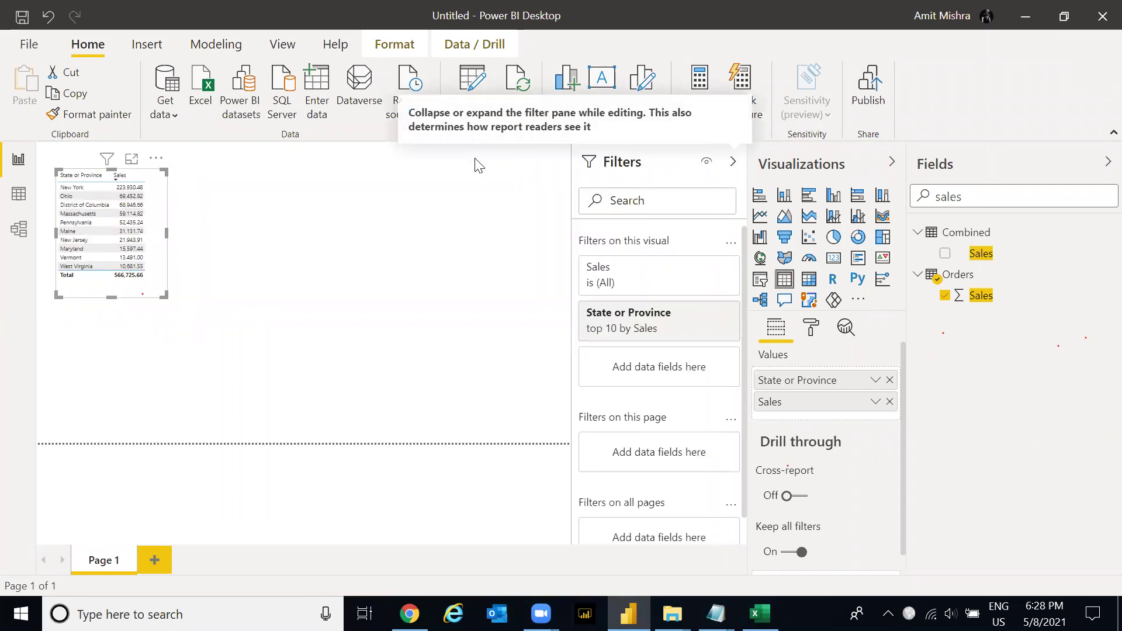
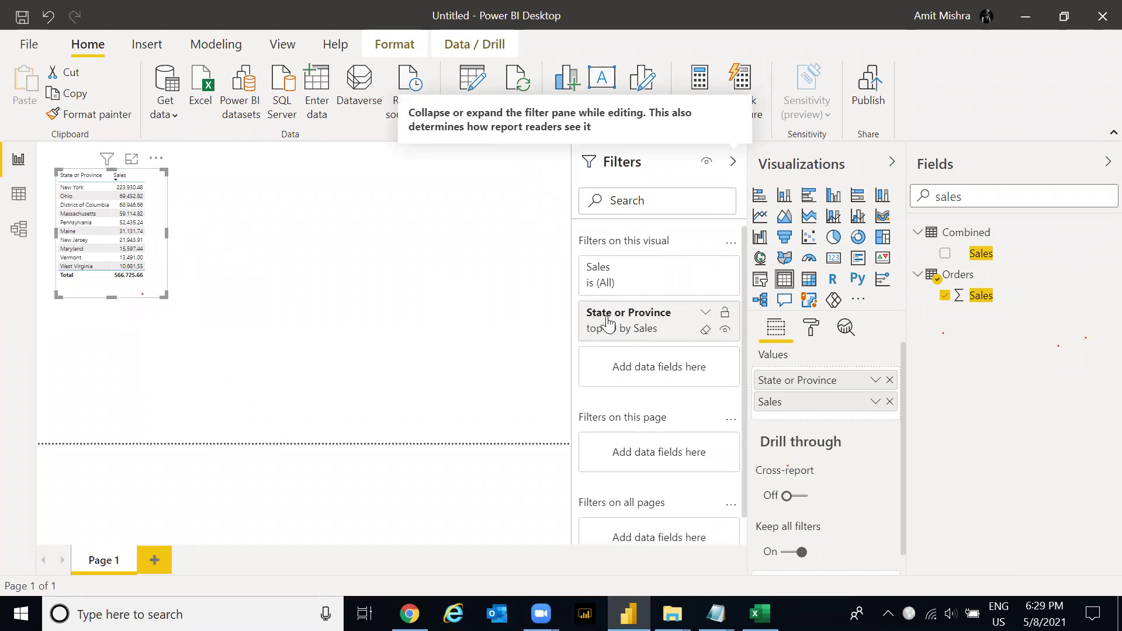
- Try a page-level filter on Region from Orders set to East, and remove that filter again
left_click(305, 221)
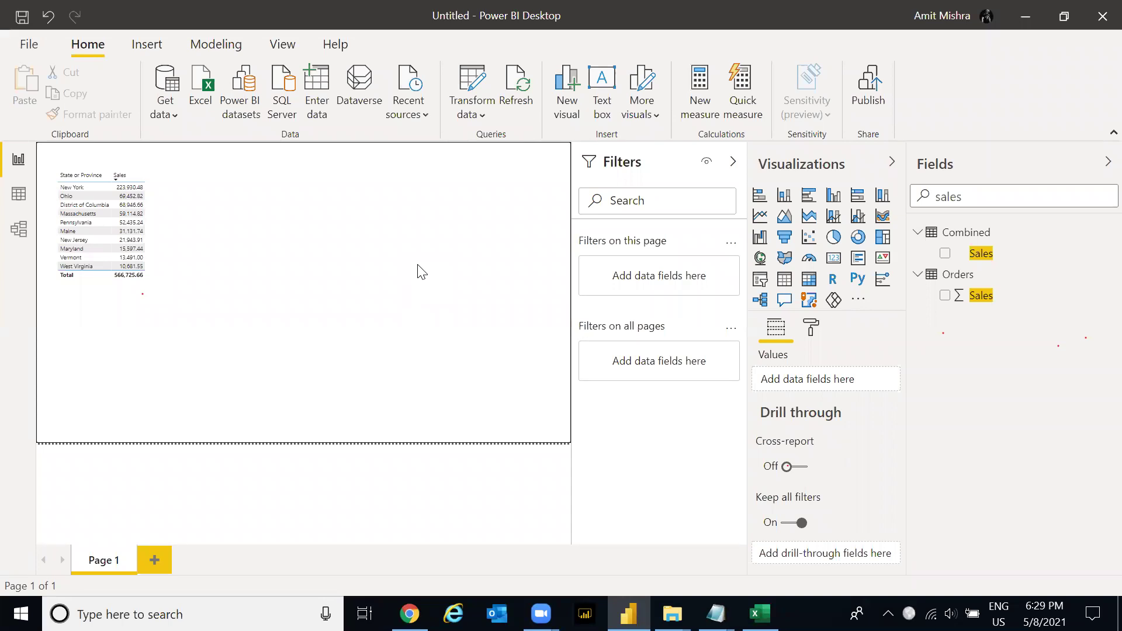
double_click(990, 196)
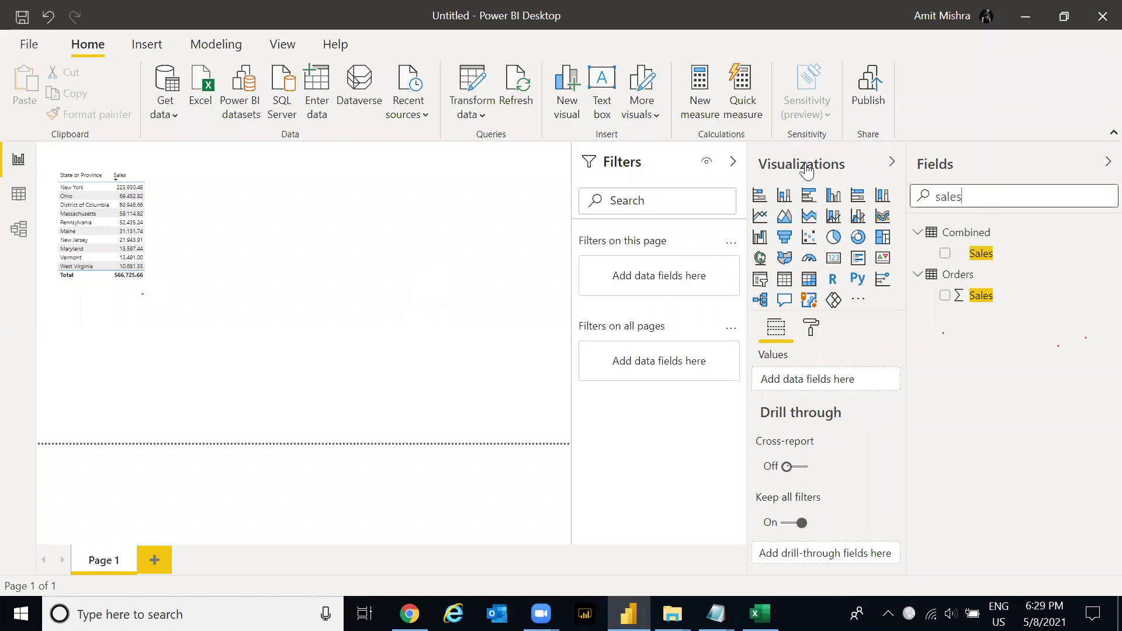
type("region")
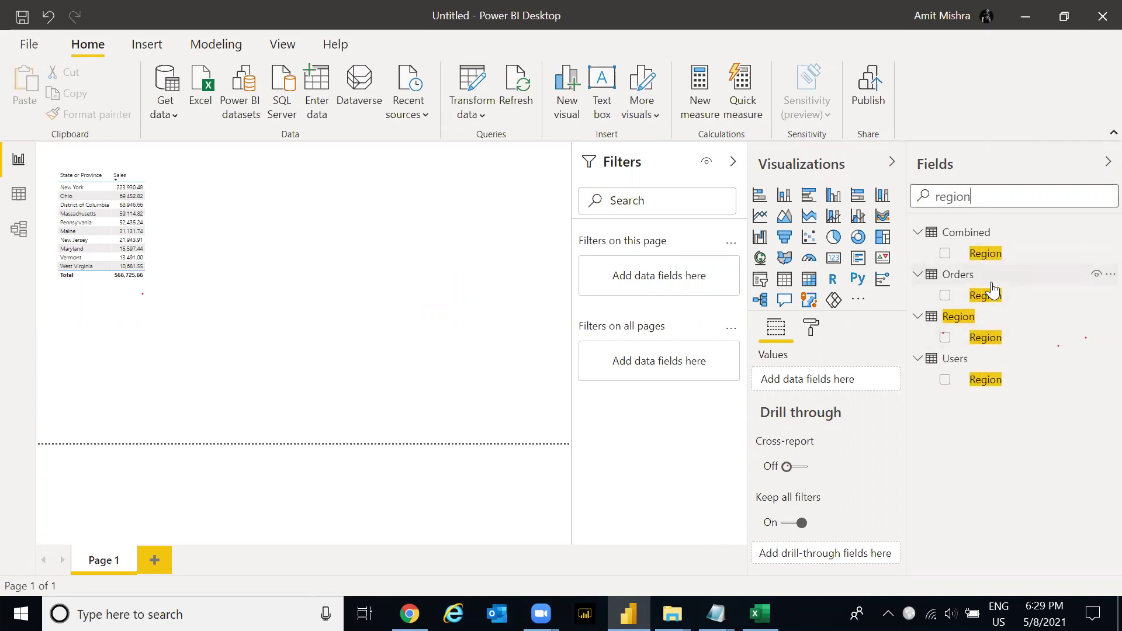
left_click_drag(990, 295, 642, 277)
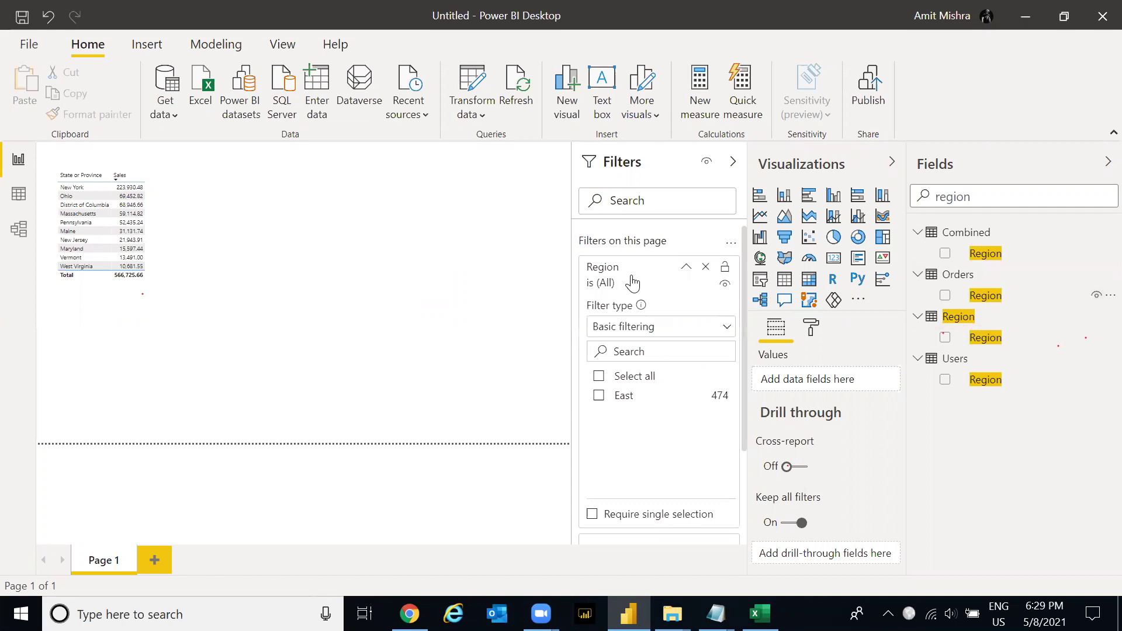
left_click(597, 396)
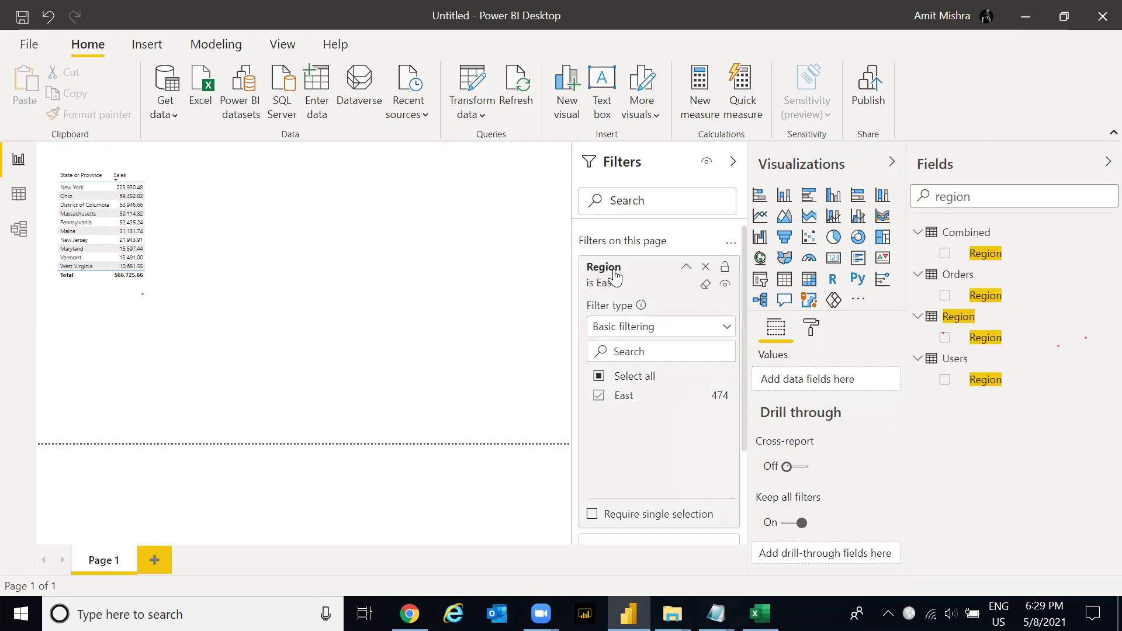
left_click(686, 268)
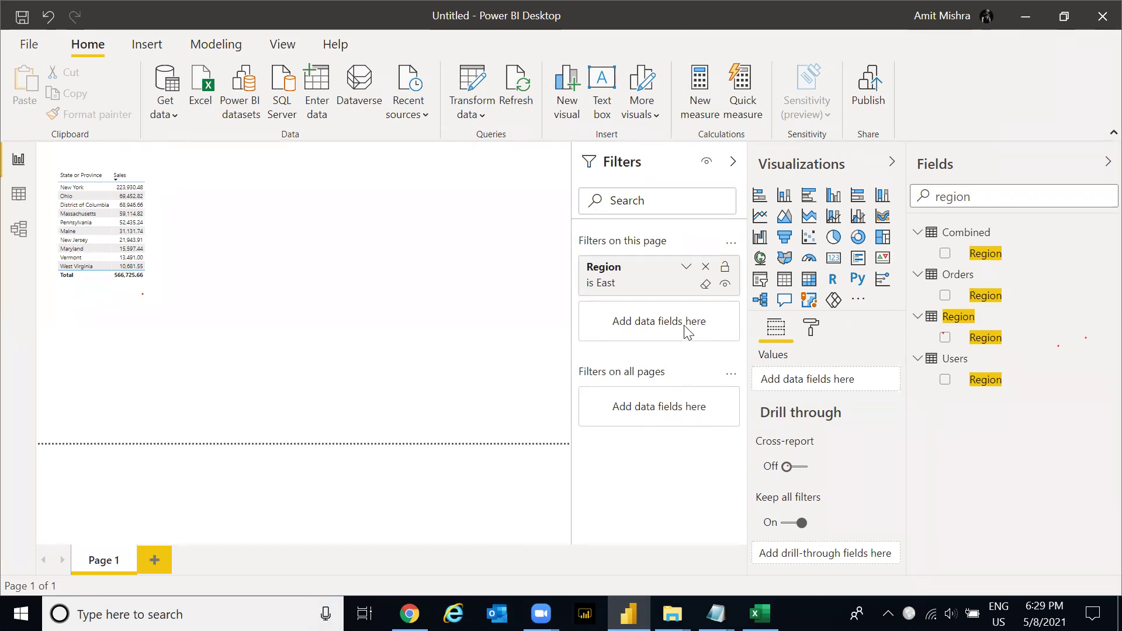
left_click(707, 267)
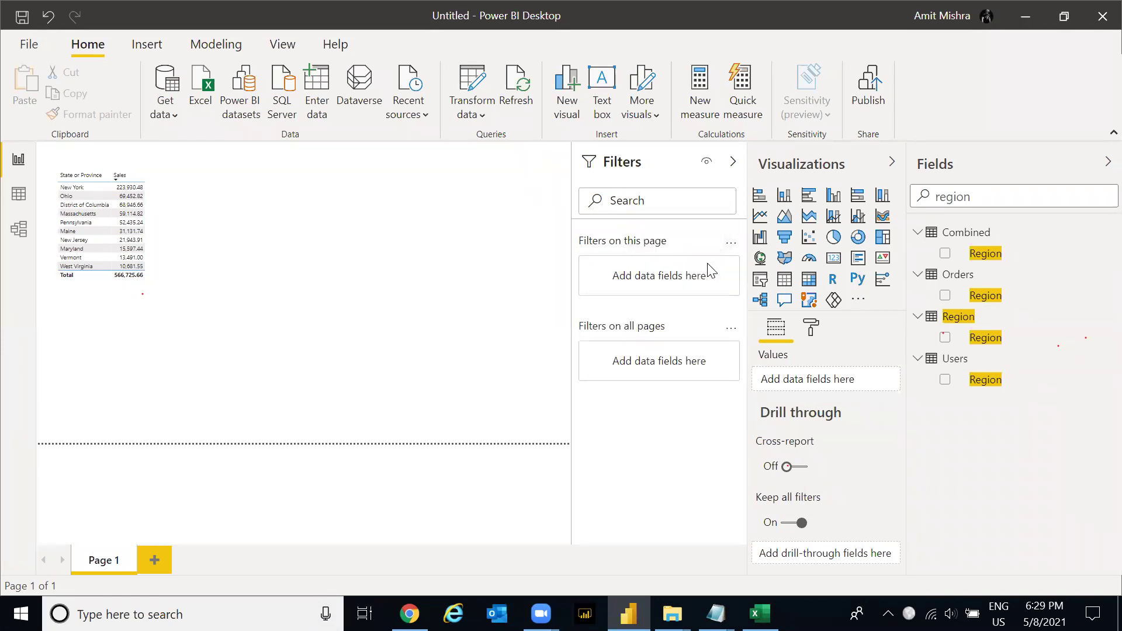
- Review the filters of the state table visual and move the visual slightly down the page
left_click(152, 246)
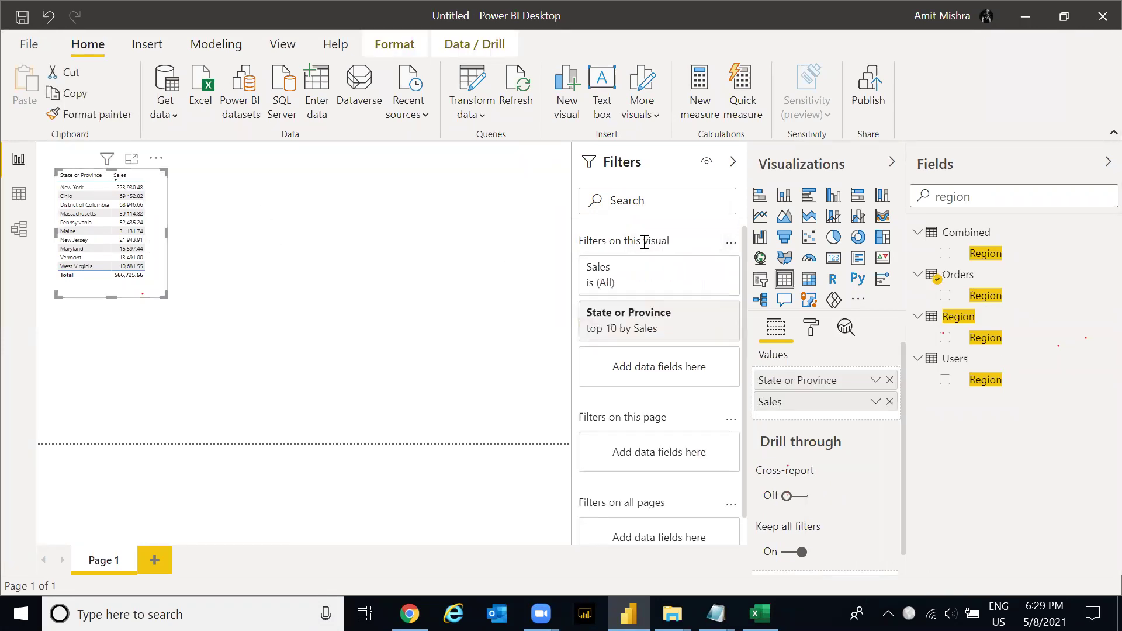
scroll(745, 241, "down", 1)
scroll(742, 231, "up", 1)
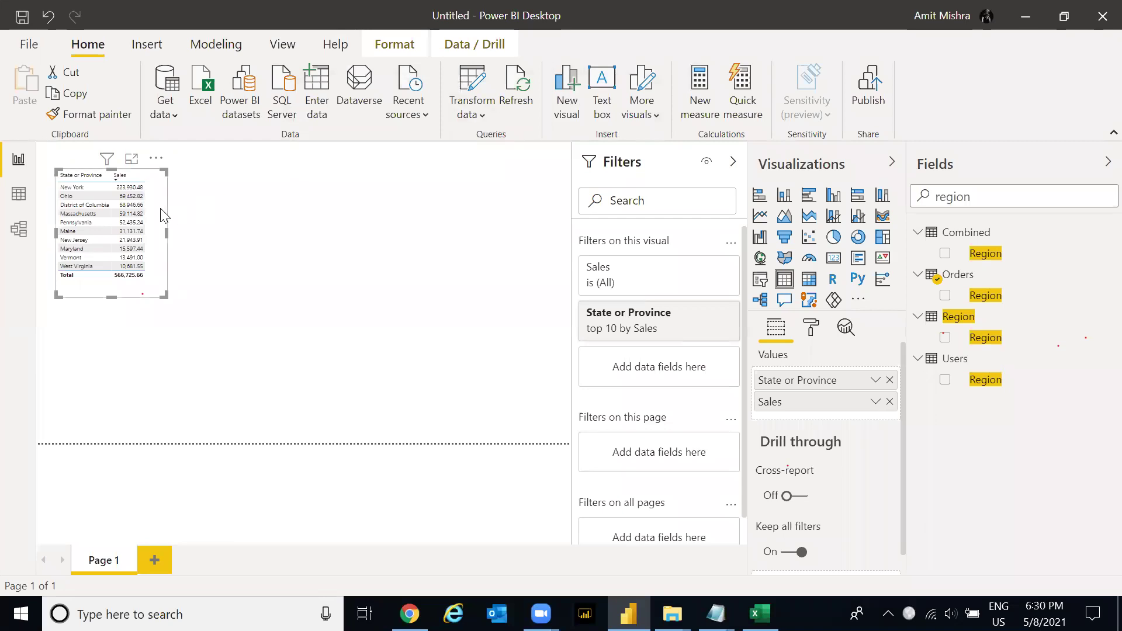
mouse_move(164, 215)
left_mouse_down()
mouse_move(162, 248)
mouse_move(162, 233)
left_mouse_up()
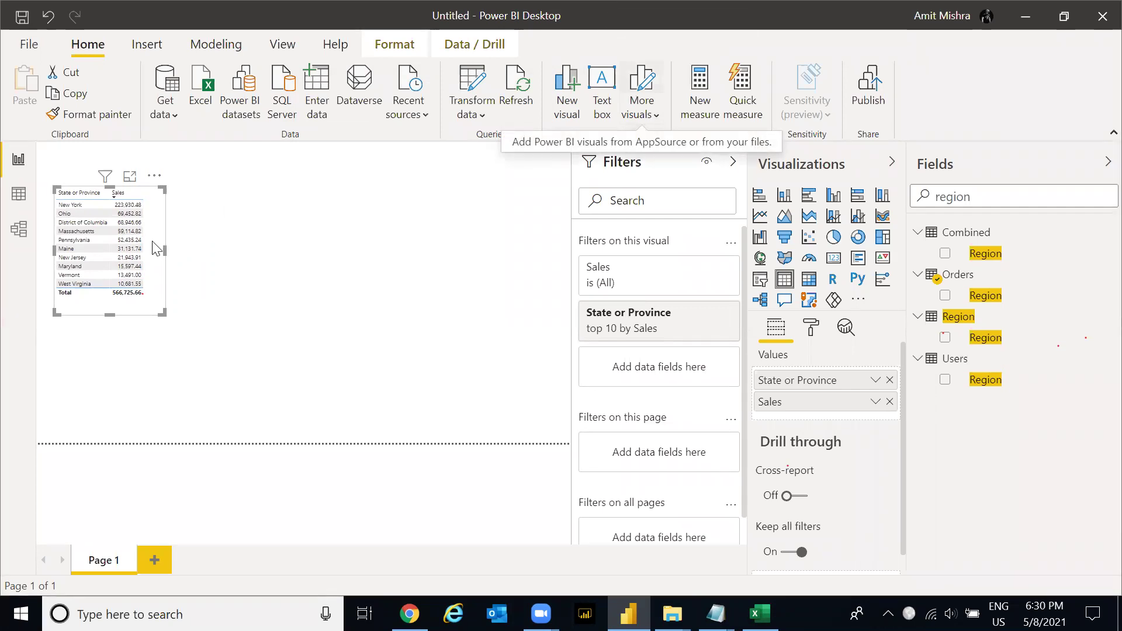
left_click_drag(156, 237, 158, 238)
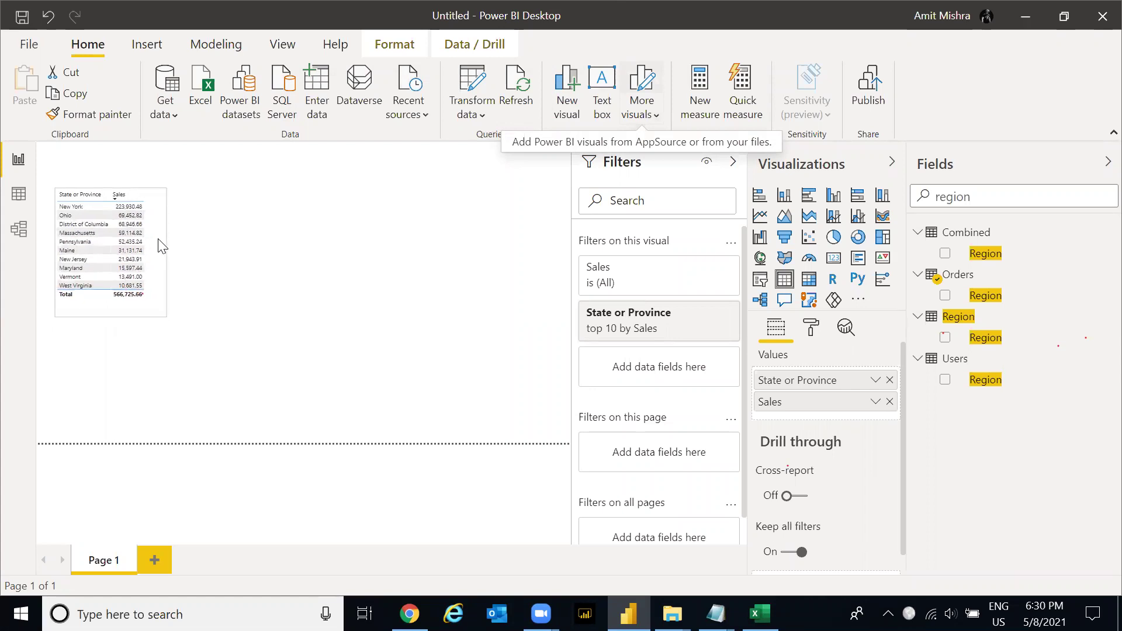
- Switch to the Excel workbook and examine the Customer Name column of the Orders sheet down to its last row
key("alt+Tab")
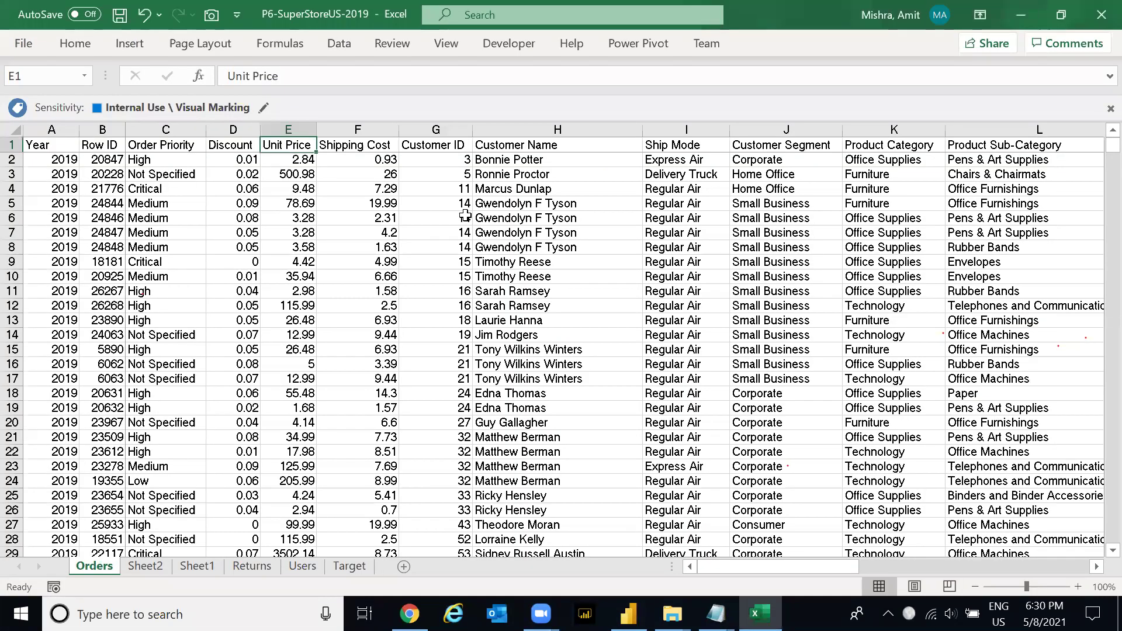
left_click(465, 216)
key("Up")
key("Up")
key("Up")
key("Up")
key("Right")
key("Right")
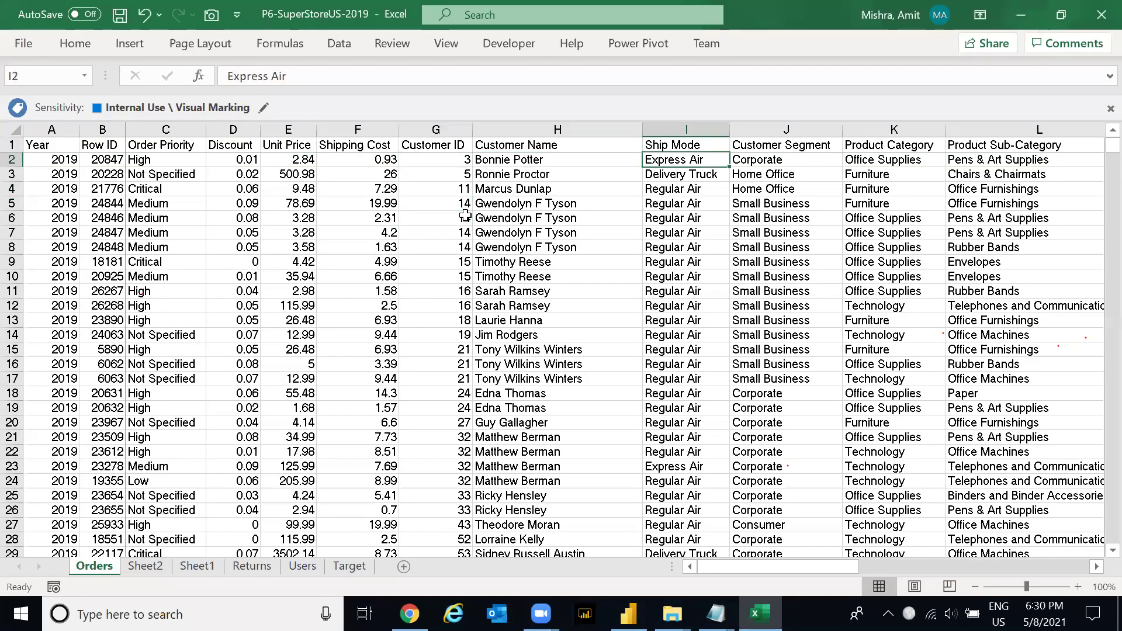
key("Up")
key("Left")
key("Down")
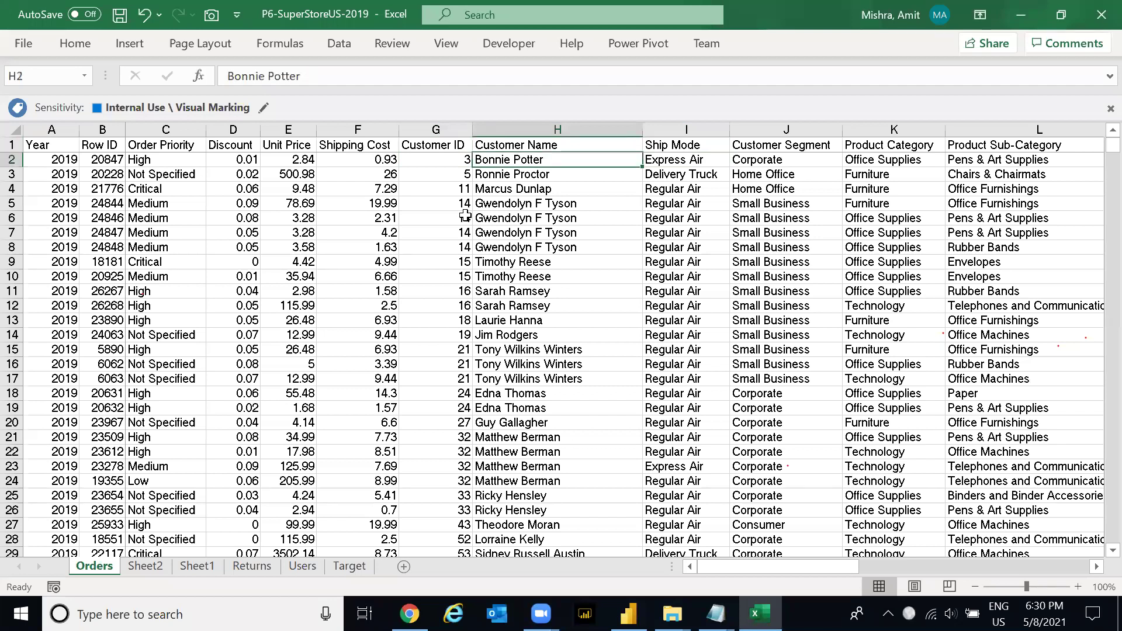
key("ctrl+Down")
key("ctrl+Up")
key("alt+Tab")
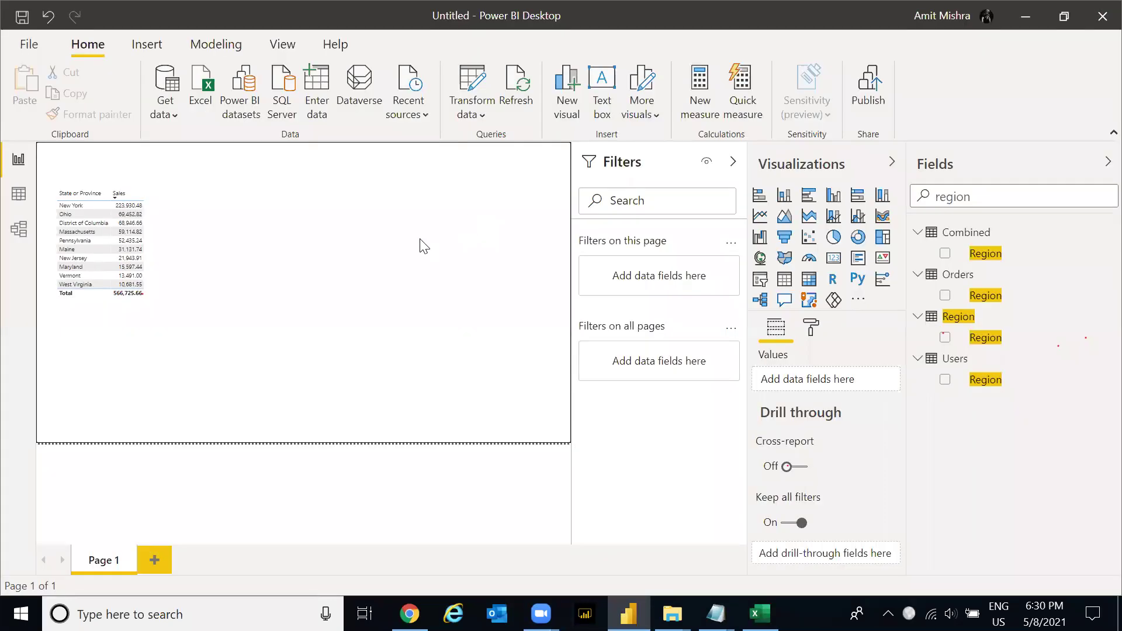
- Add a second table visual beside the state table and fill it with Customer ID from Combined
left_click(789, 285)
left_click_drag(121, 338, 284, 194)
double_click(992, 186)
type("Cust")
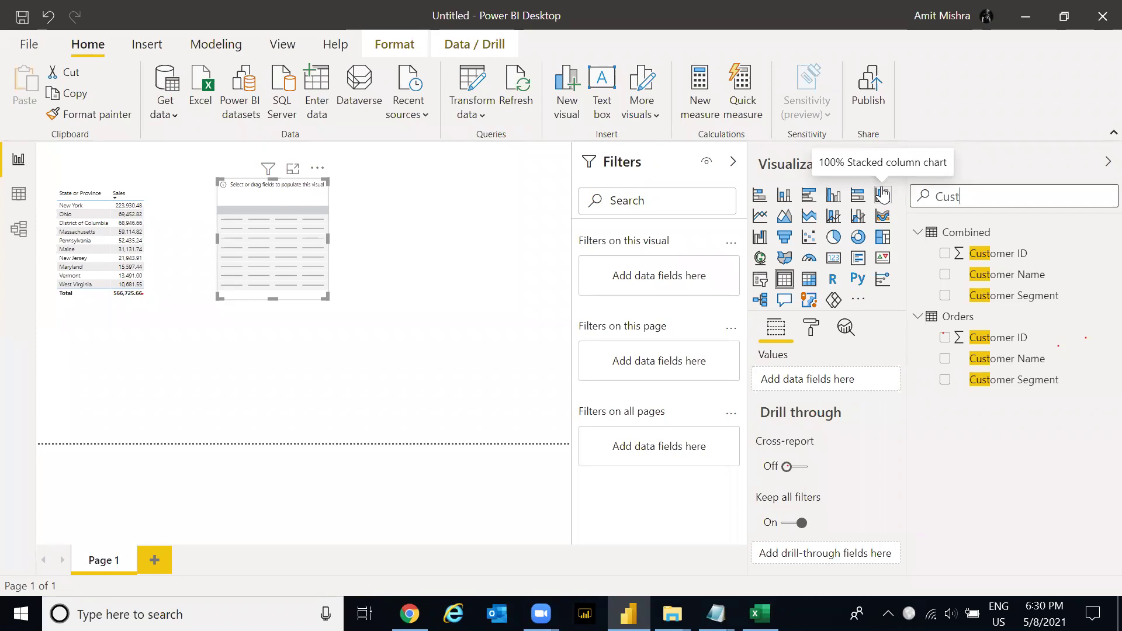
left_click_drag(1020, 254, 815, 382)
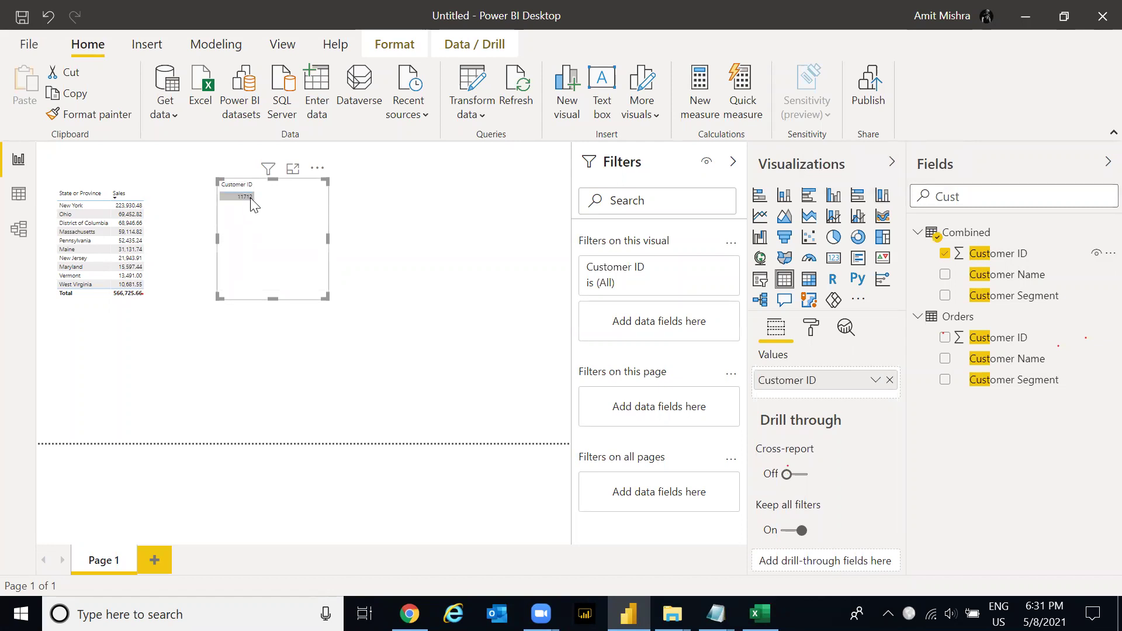
- Switch to Excel and select the Orders sheet's Customer Name entries from H2 downward to check their count
key("alt+Tab")
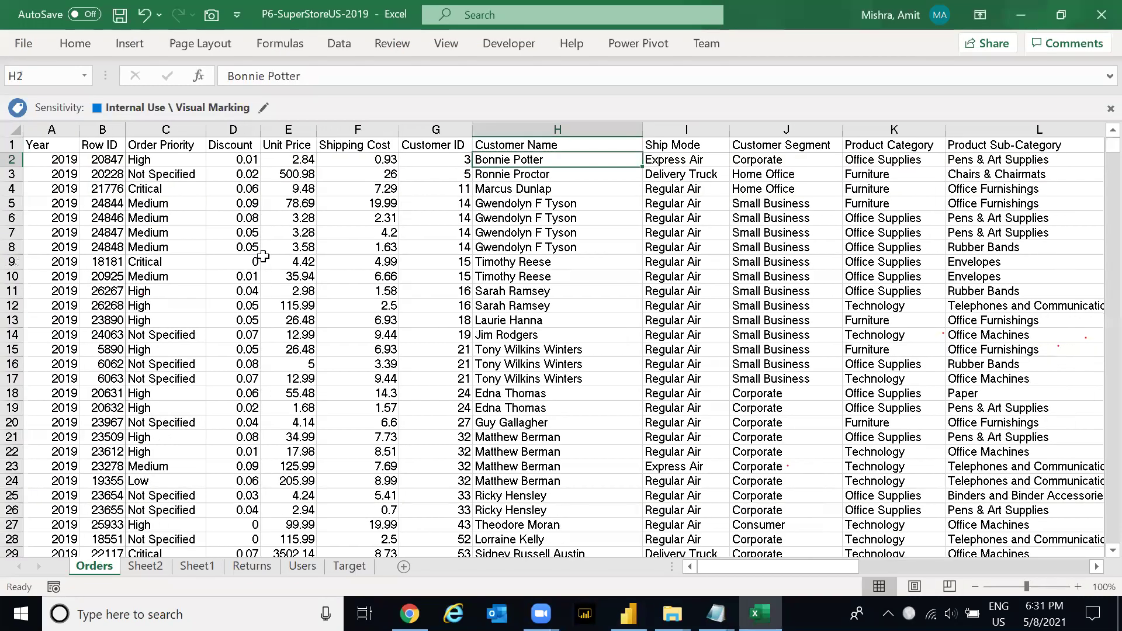
key("ctrl+shift+Down")
key("ctrl+Up")
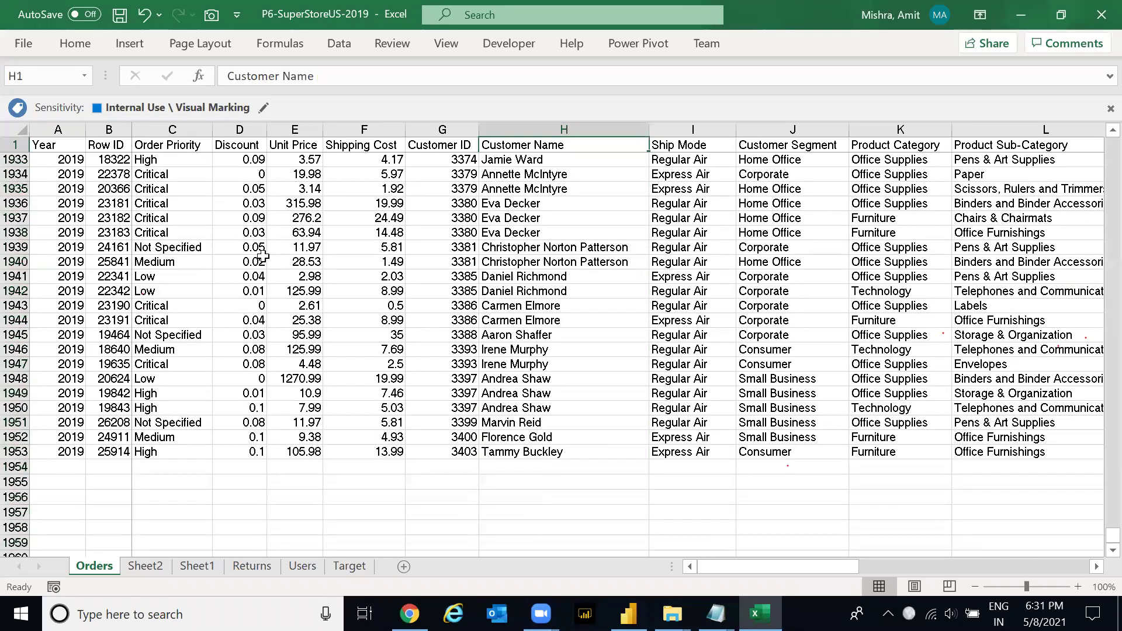
key("Down")
key("ctrl+shift+Down")
key("ctrl+shift+Down")
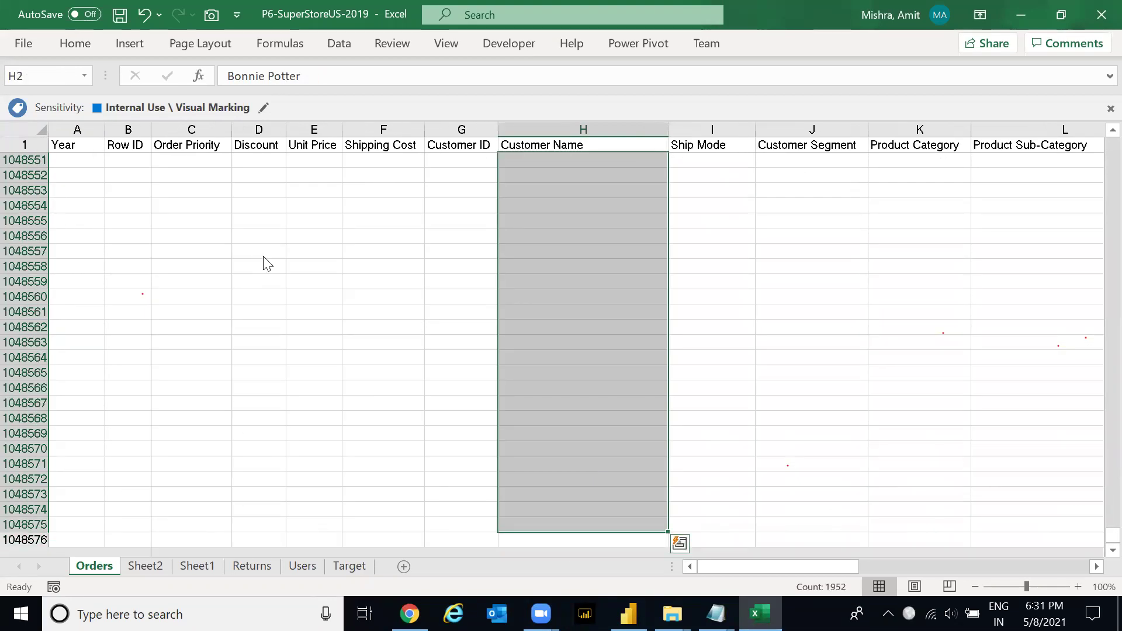
key("alt+Tab")
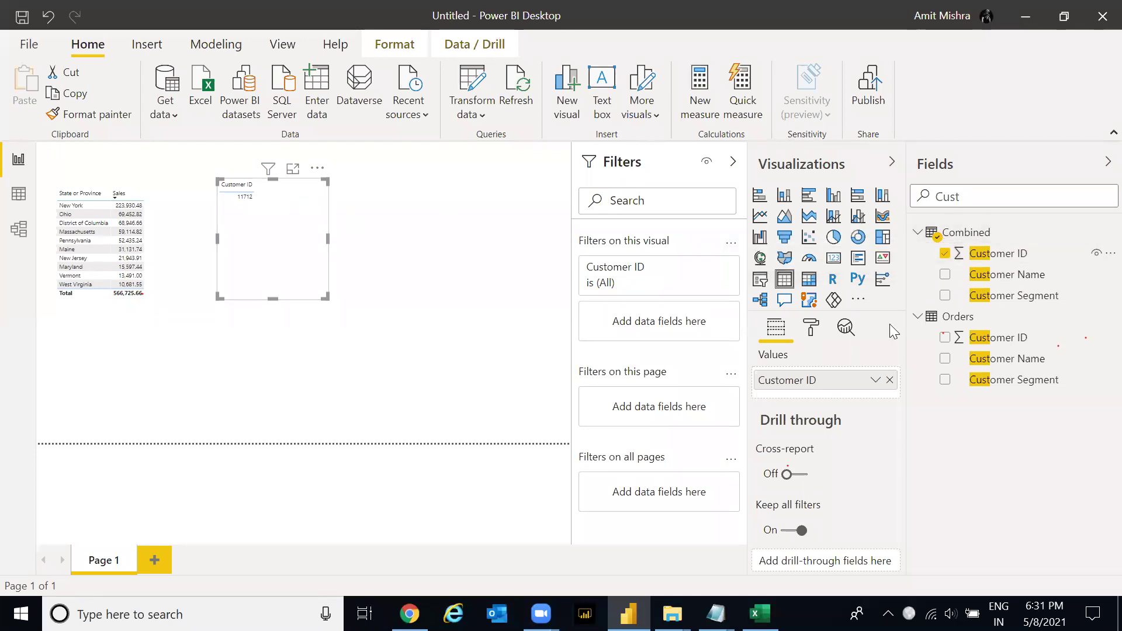
- Replace Combined's Customer ID in the new table with the Orders field, and glance at the Excel workbook for comparison
left_click_drag(1017, 337, 891, 386)
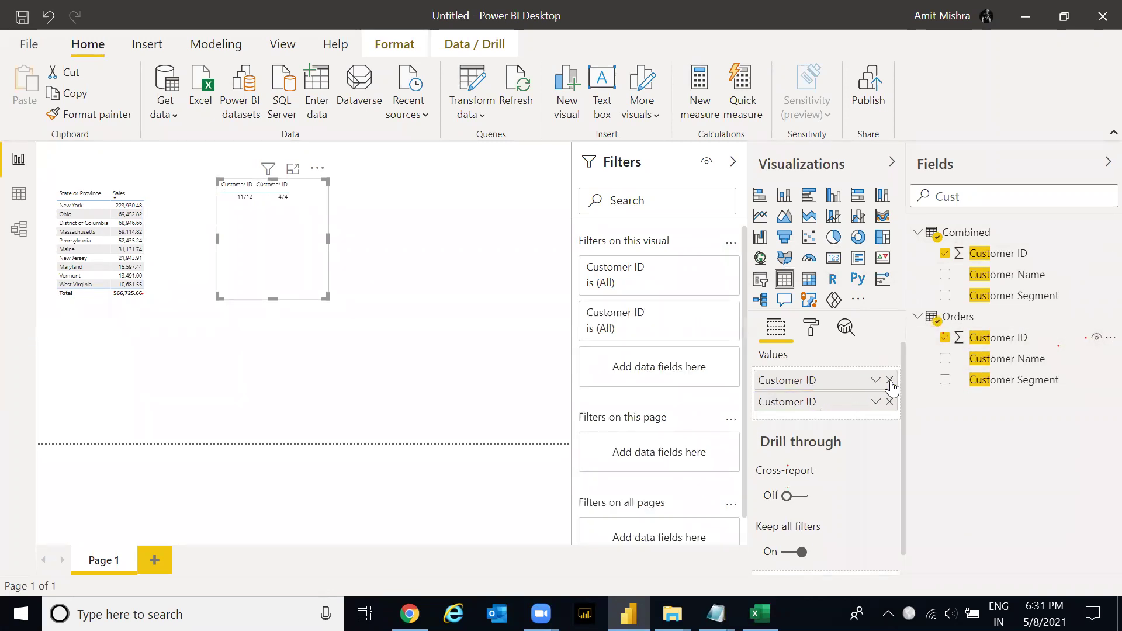
left_click(889, 381)
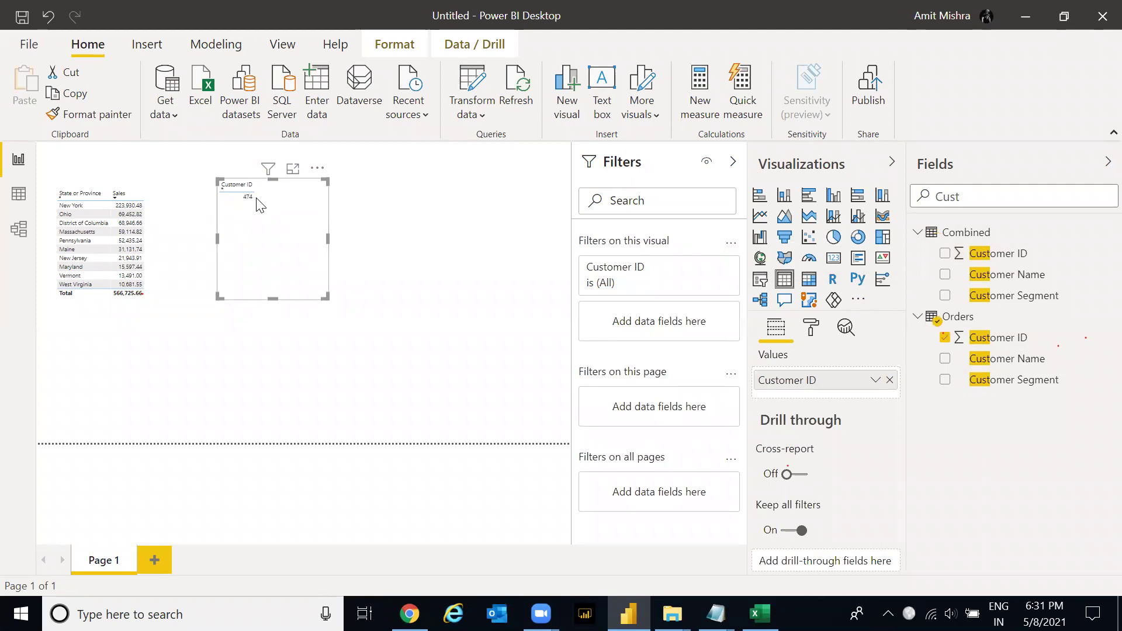
key("alt+Tab")
key("alt+Tab")
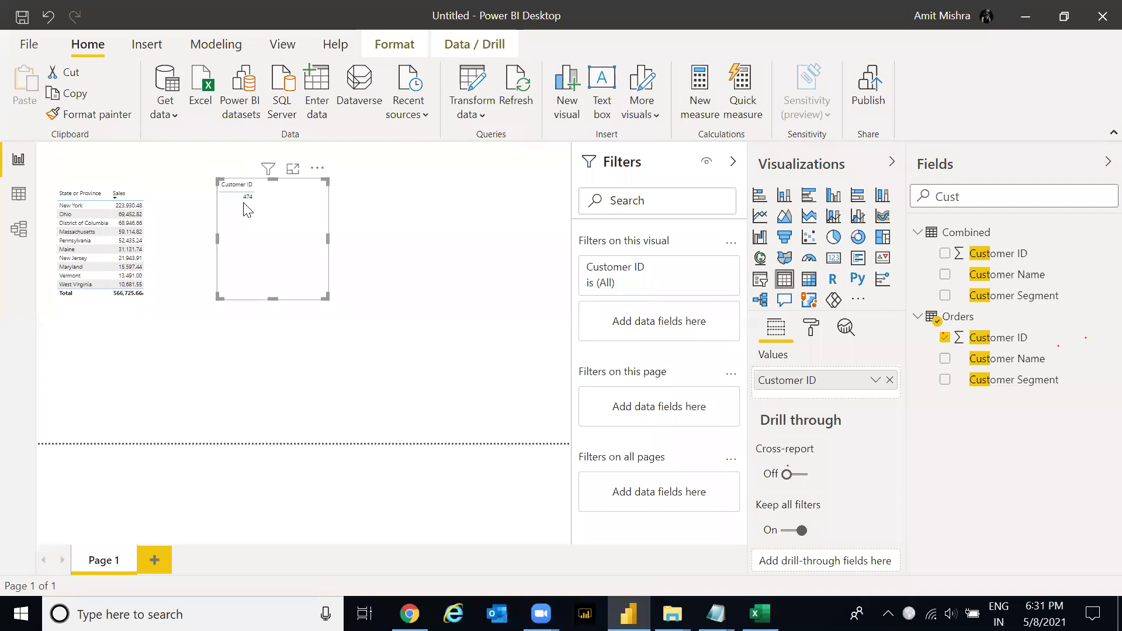
- Summarize Customer ID by Count (Distinct) and move its table visual closer to the state table
left_click(876, 380)
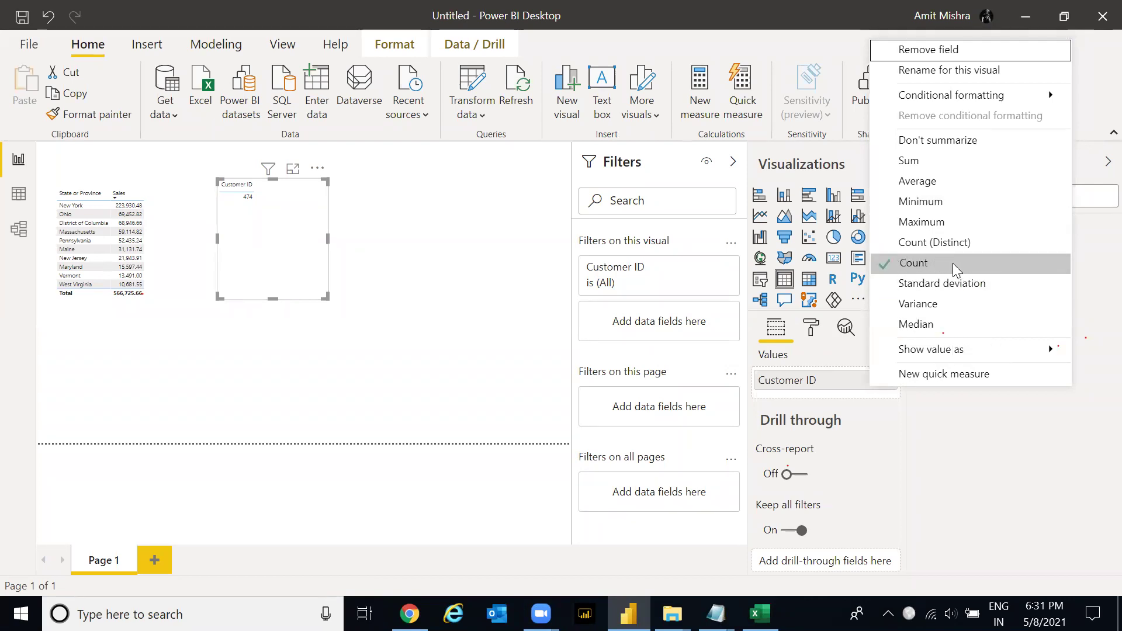
left_click(928, 243)
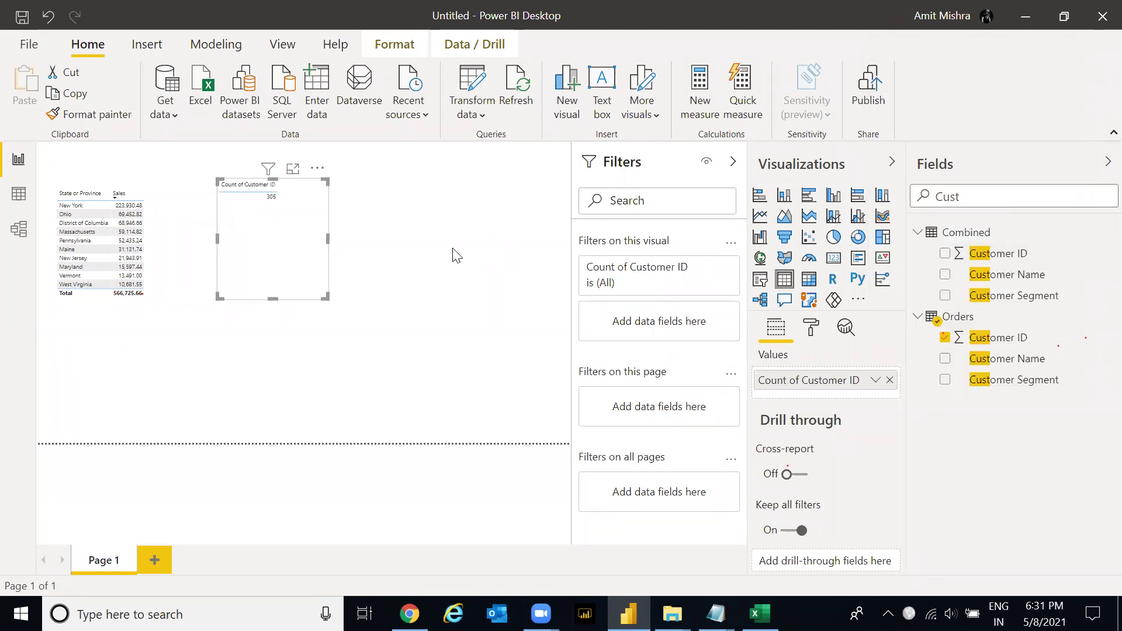
left_click_drag(300, 258, 286, 257)
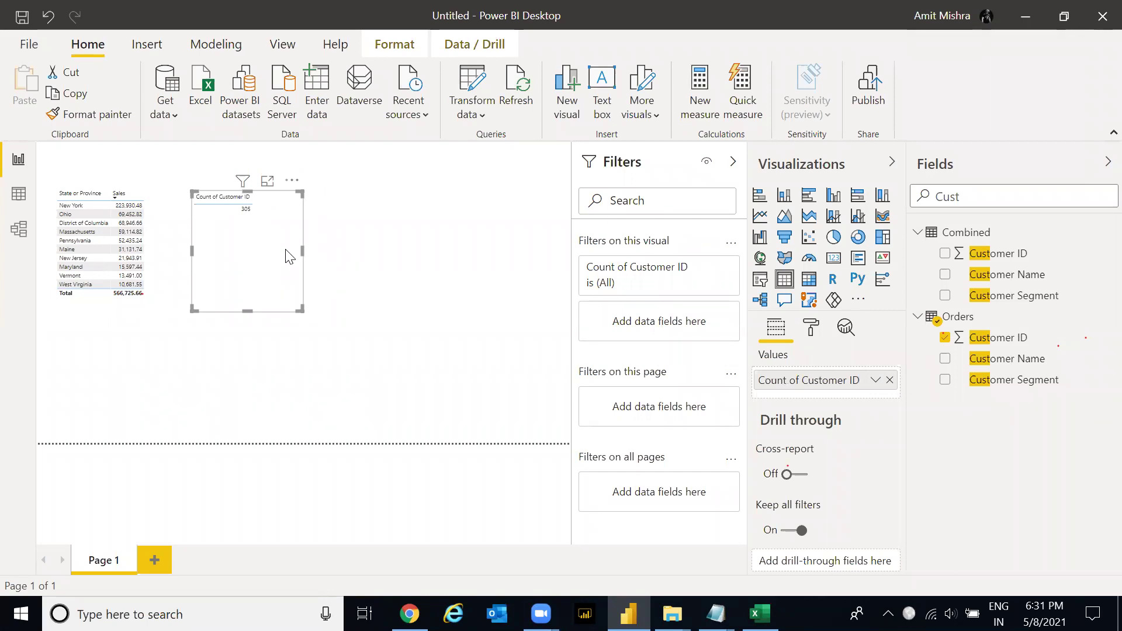
left_click(246, 210)
left_click(246, 213)
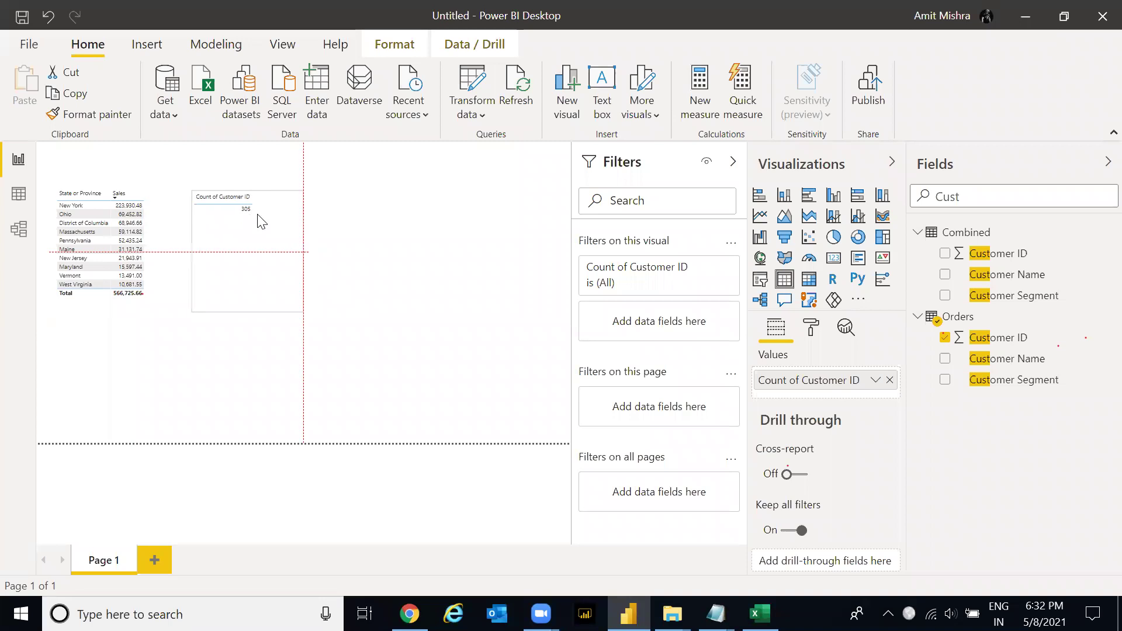
- Add Month Name from Orders ahead of the distinct Customer ID count in its table and shorten the visual's frame
double_click(947, 197)
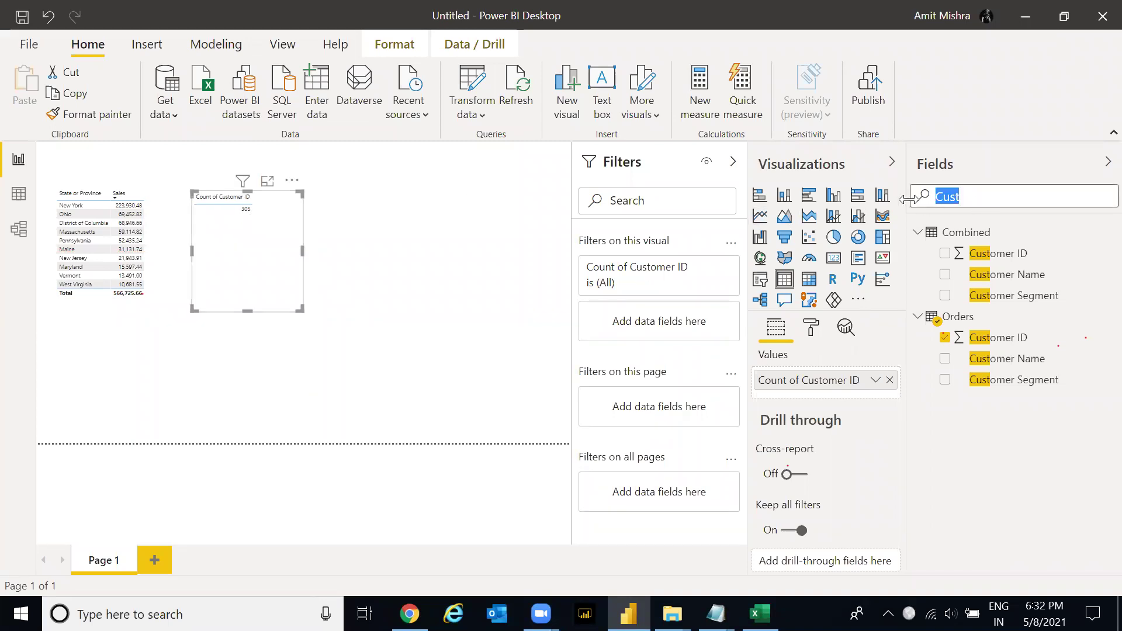
type("month")
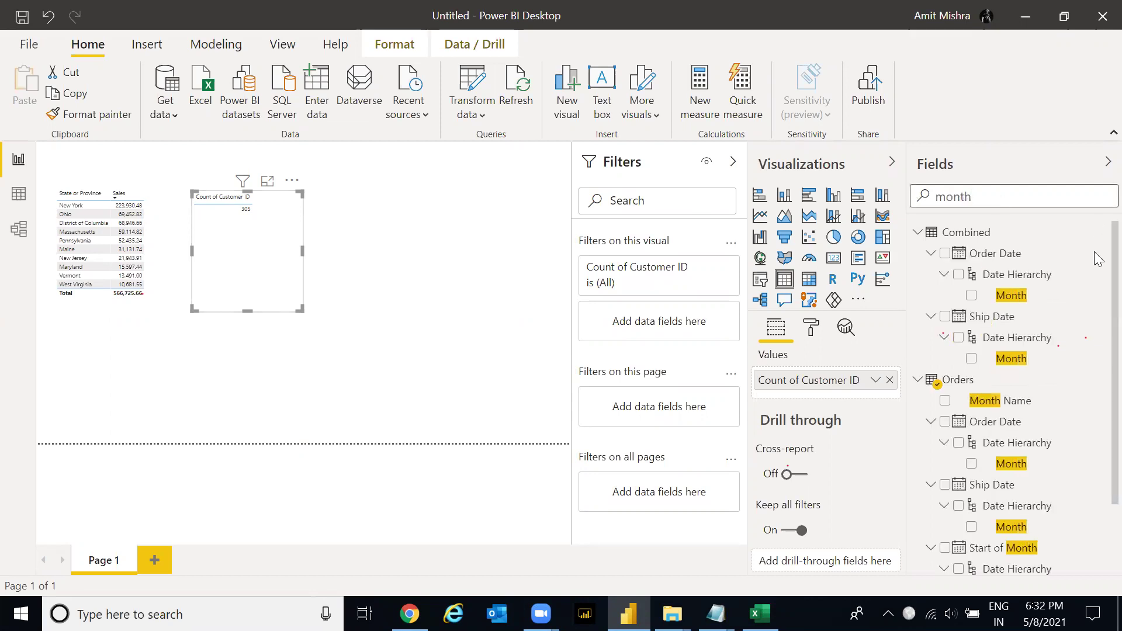
scroll(1092, 325, "down", 3)
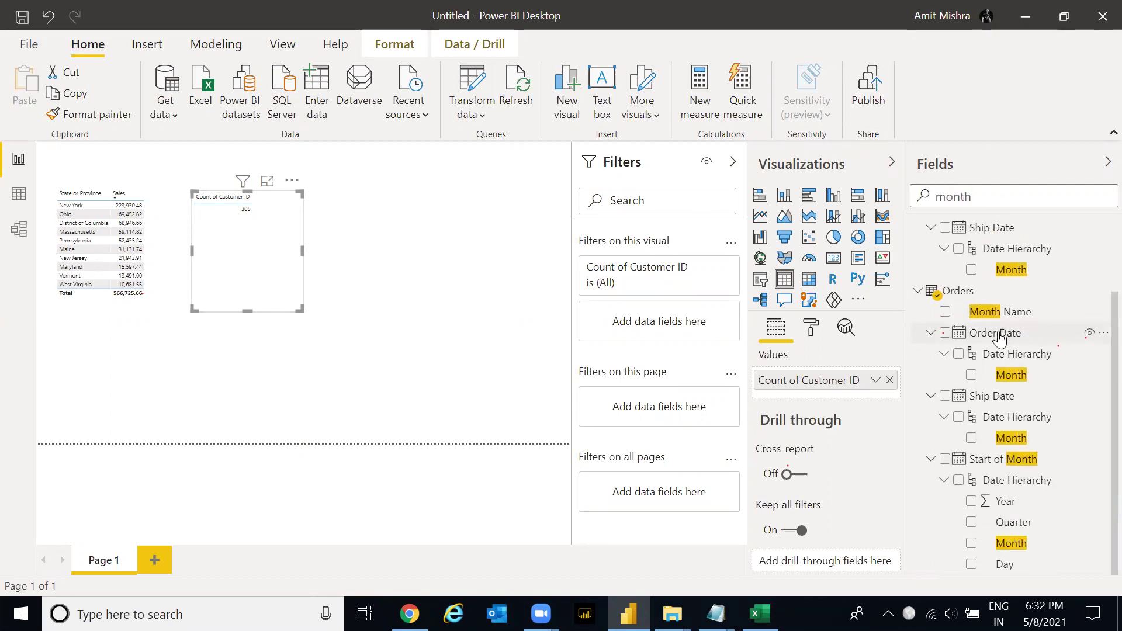
left_click_drag(1016, 315, 826, 378)
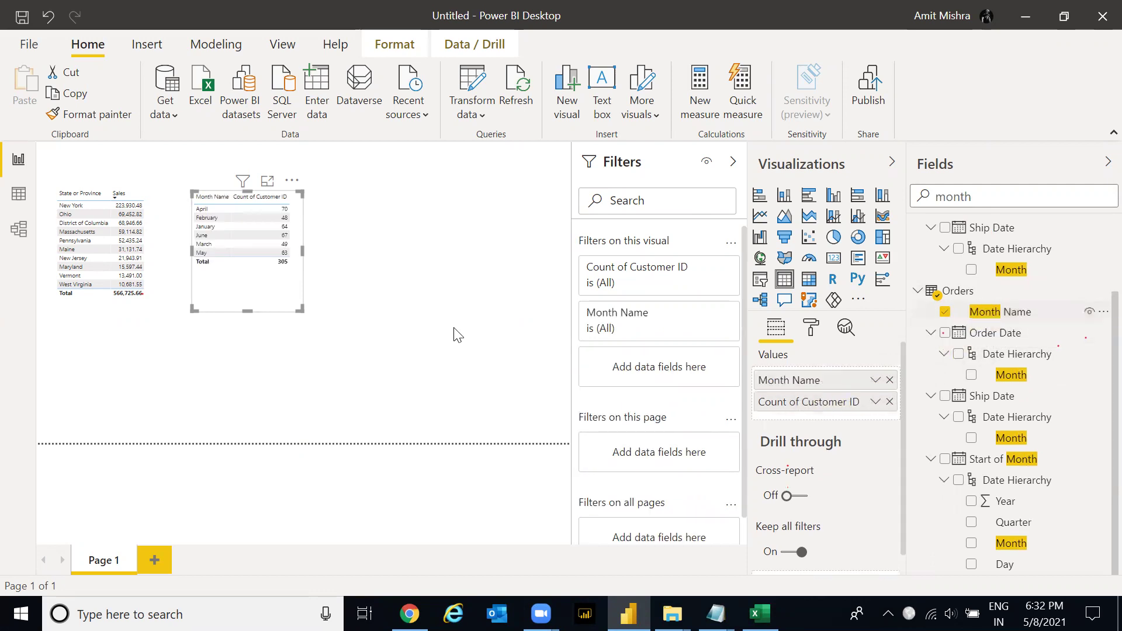
left_click_drag(298, 307, 307, 282)
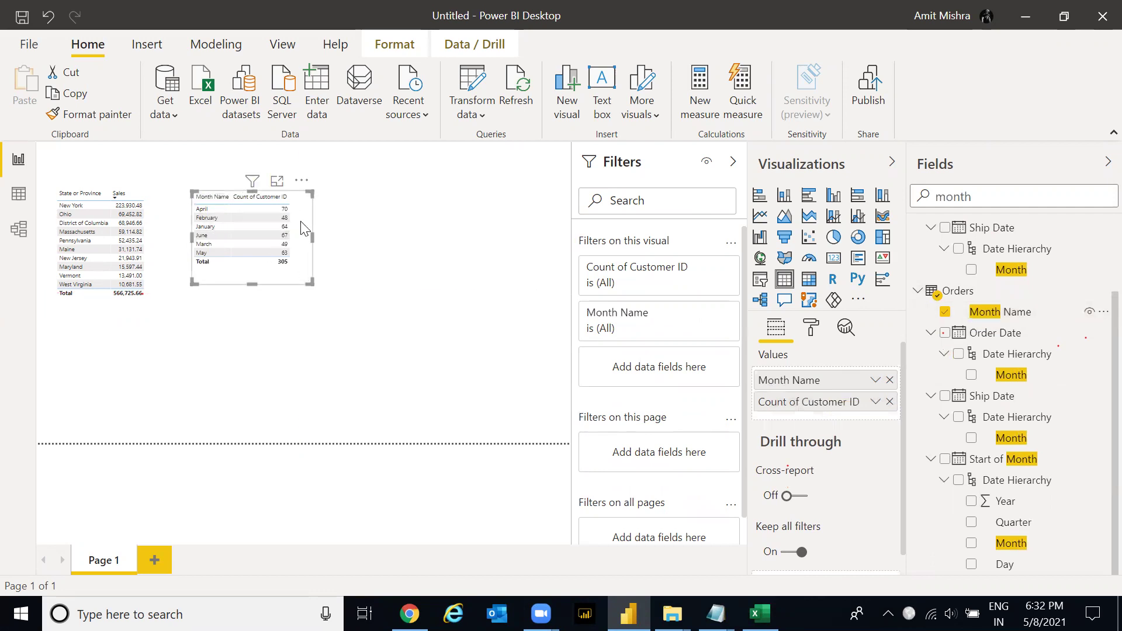
- Sort the month table by Count of Customer ID and adjust its frame to fit the rows
left_click(303, 182)
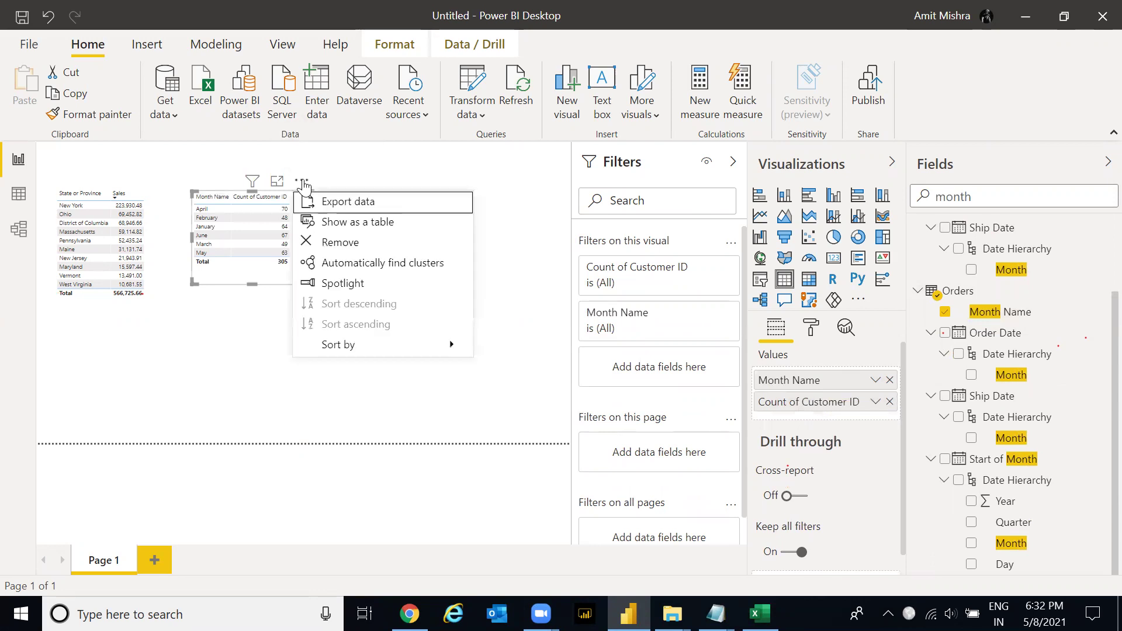
mouse_move(367, 349)
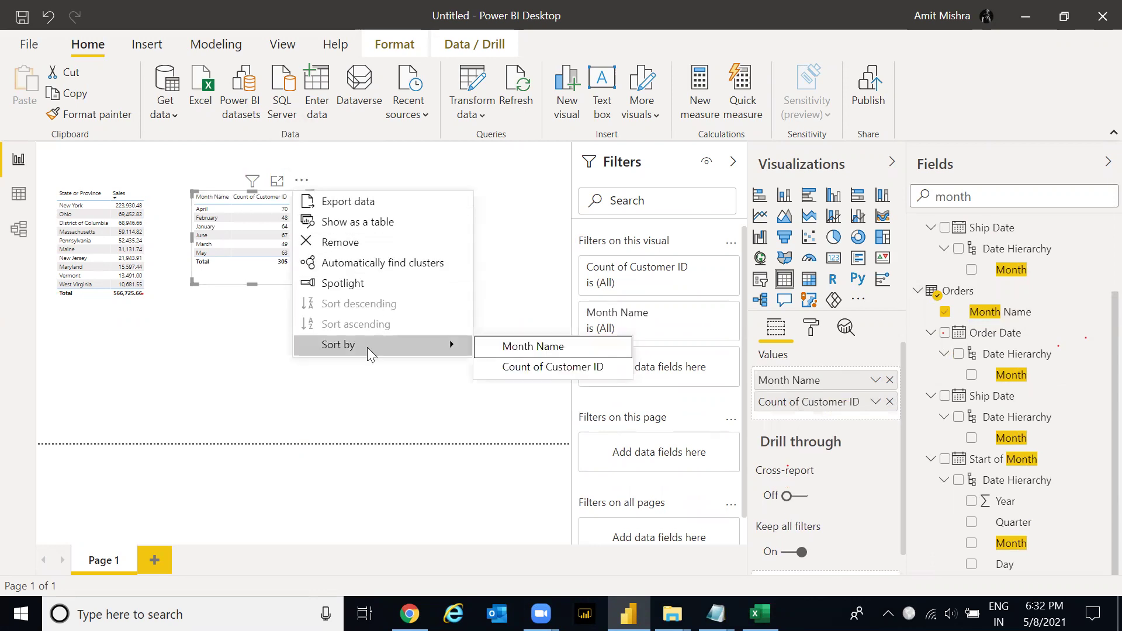
left_click(524, 368)
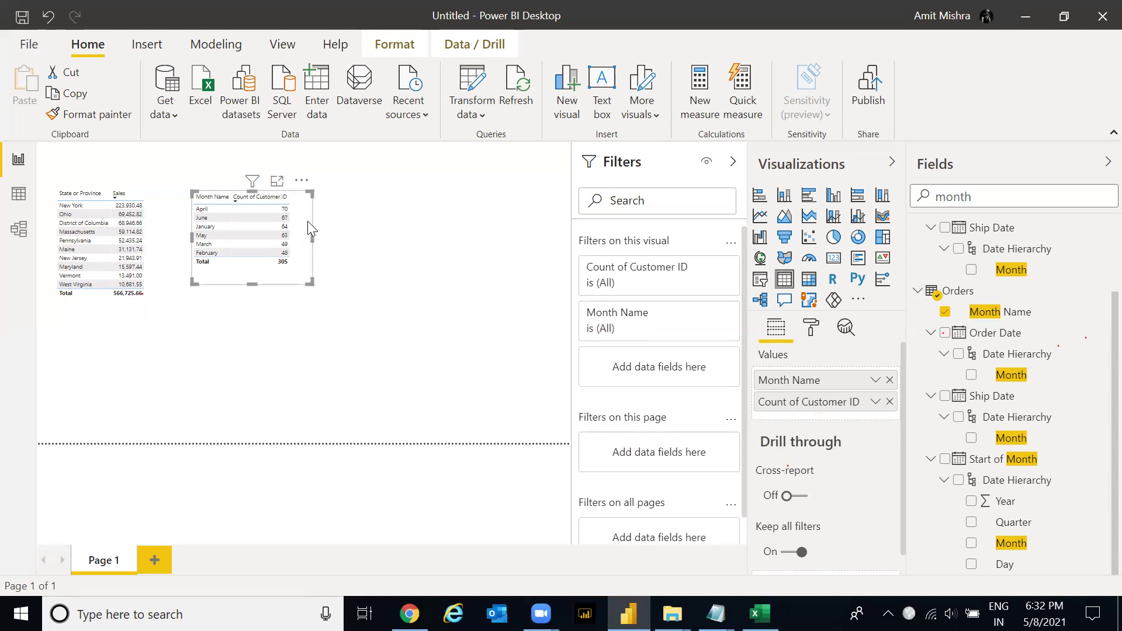
left_click_drag(306, 239, 303, 239)
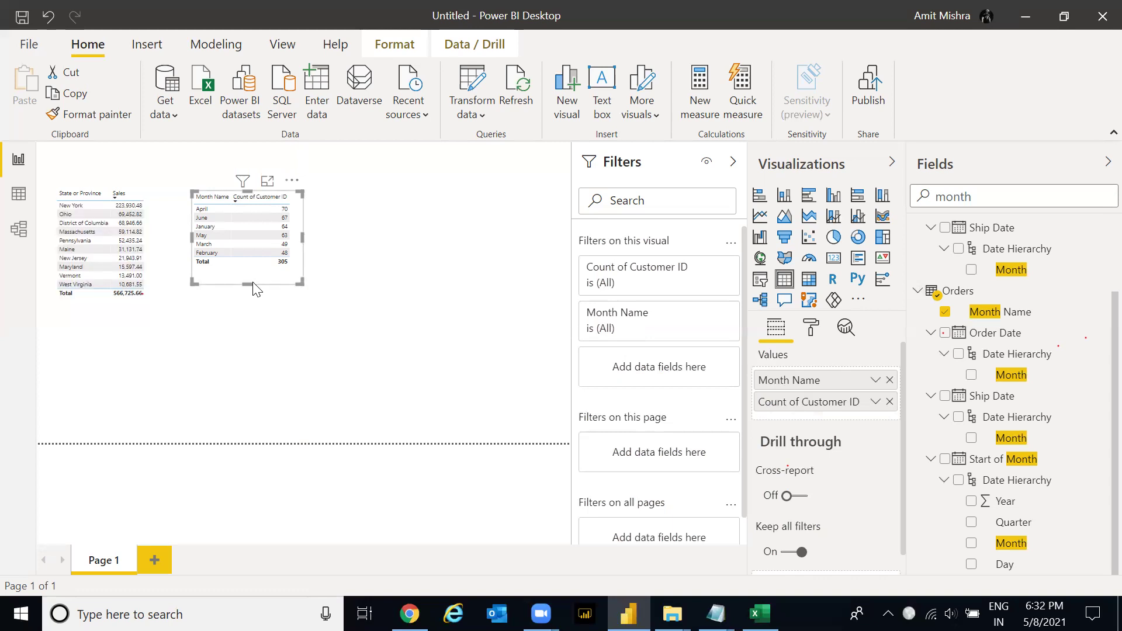
left_click_drag(246, 284, 246, 287)
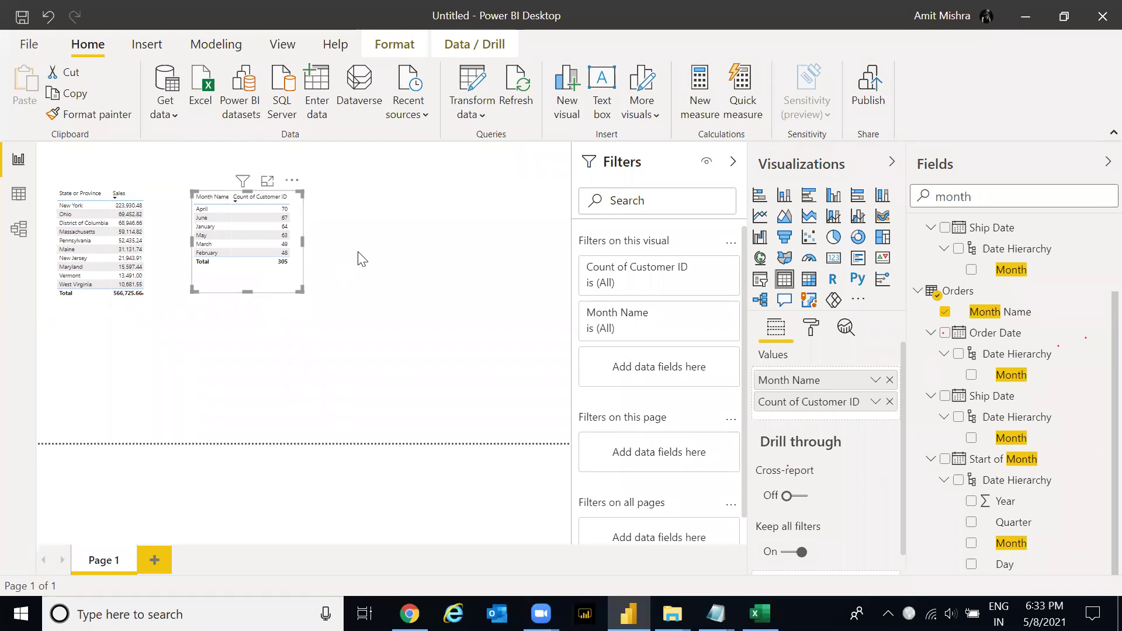
- Select the State or Province table and review its formatting categories and its field and drill-through settings
key("Escape")
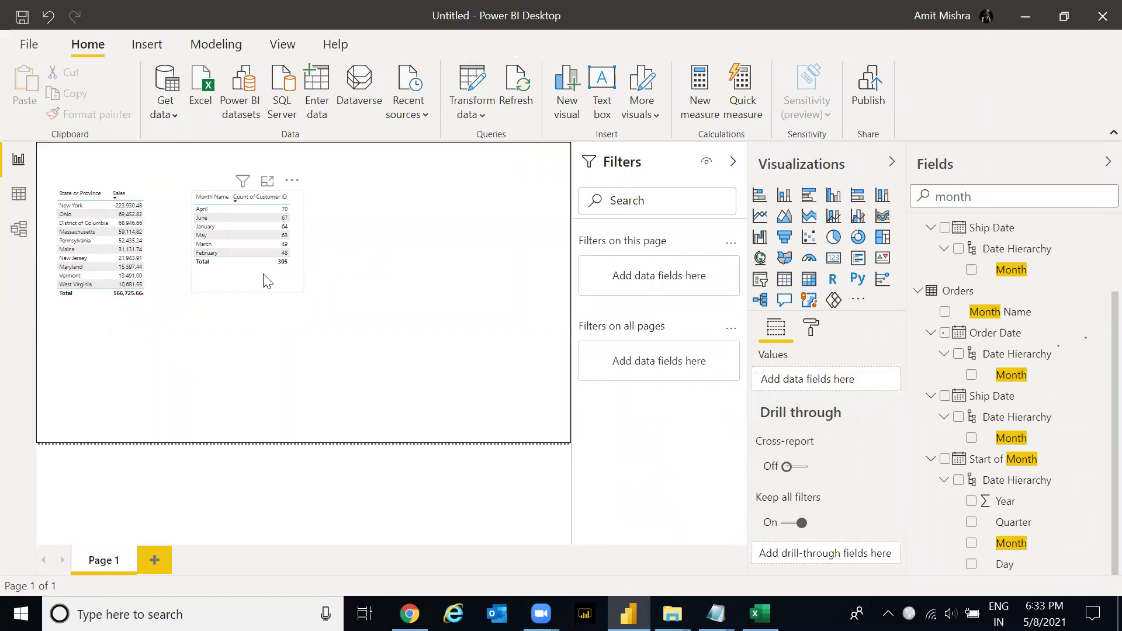
left_click(267, 281)
left_click(150, 293)
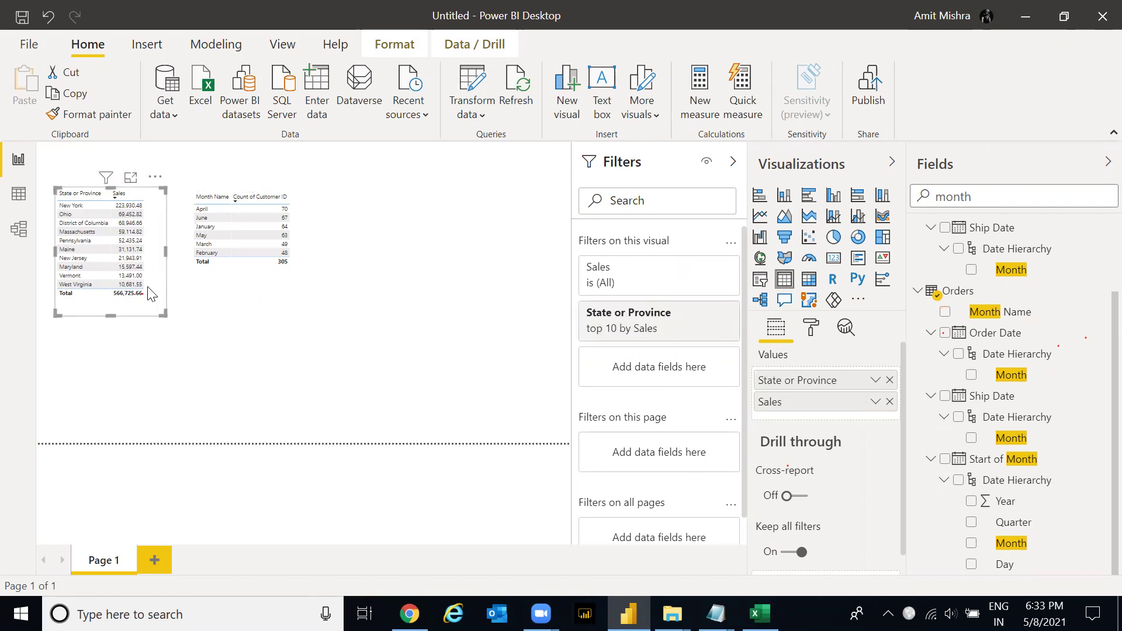
left_click(812, 329)
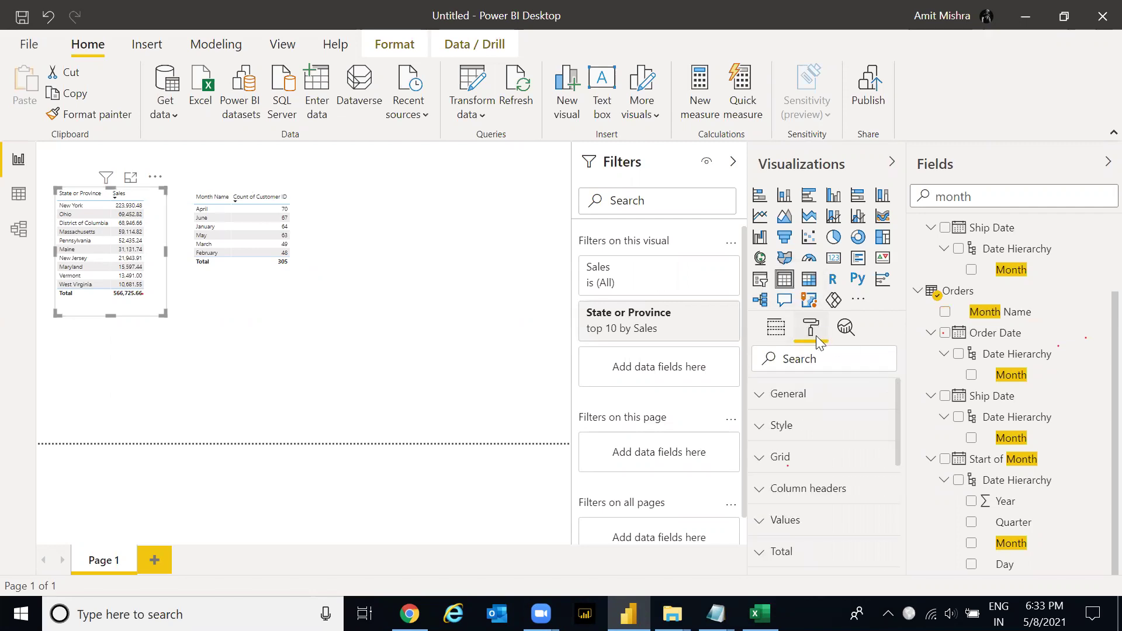
left_click(775, 337)
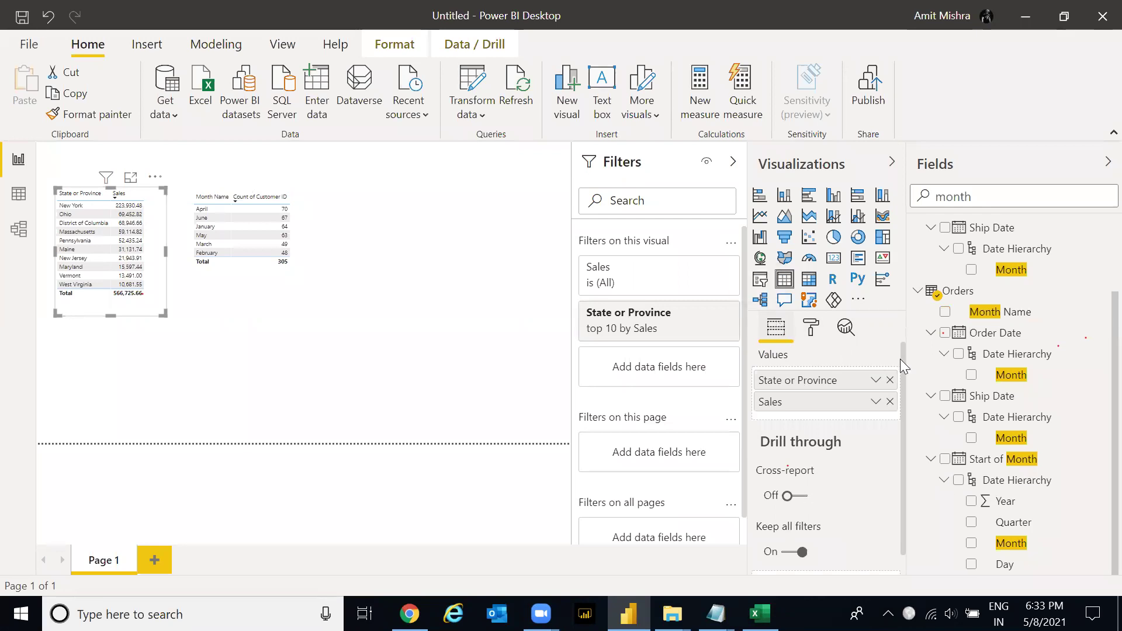
scroll(905, 416, "down", 1)
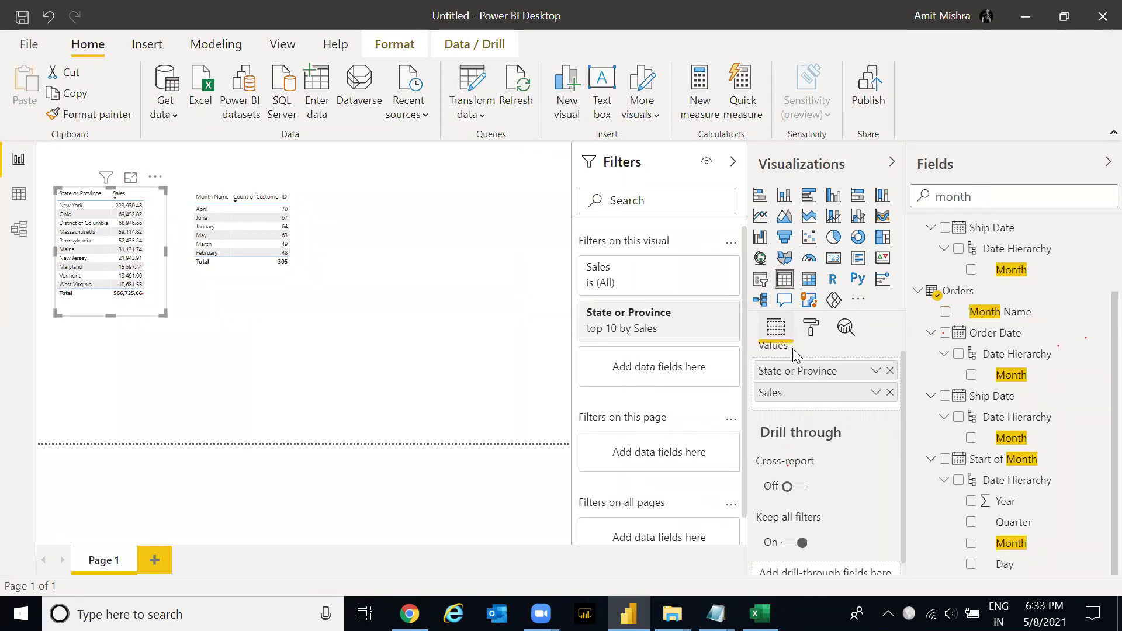
left_click(817, 329)
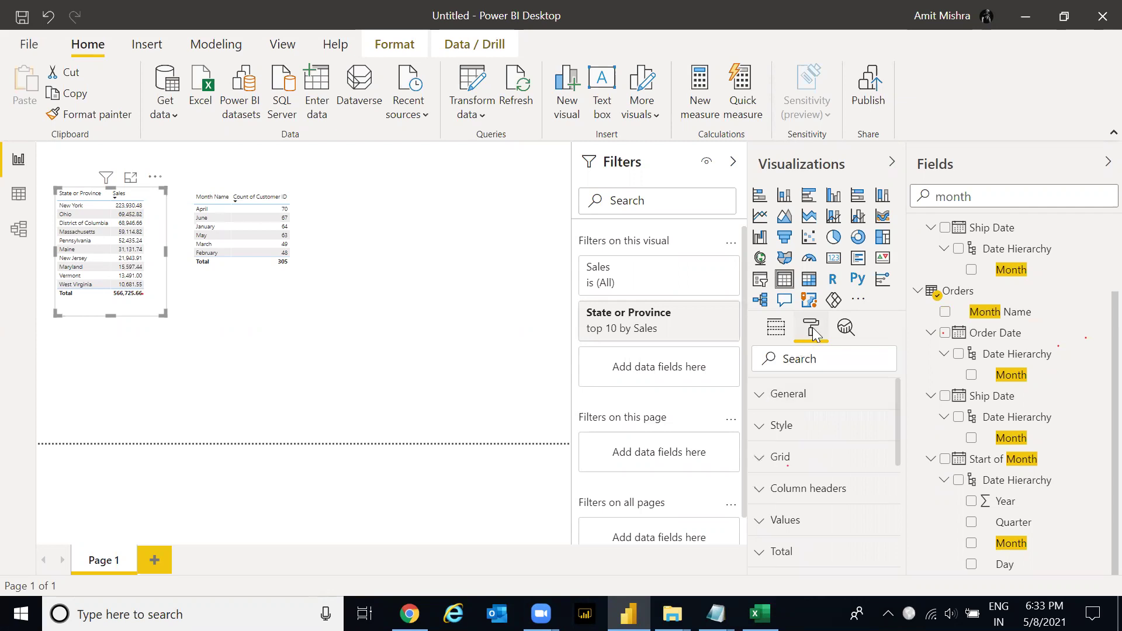
left_click(845, 333)
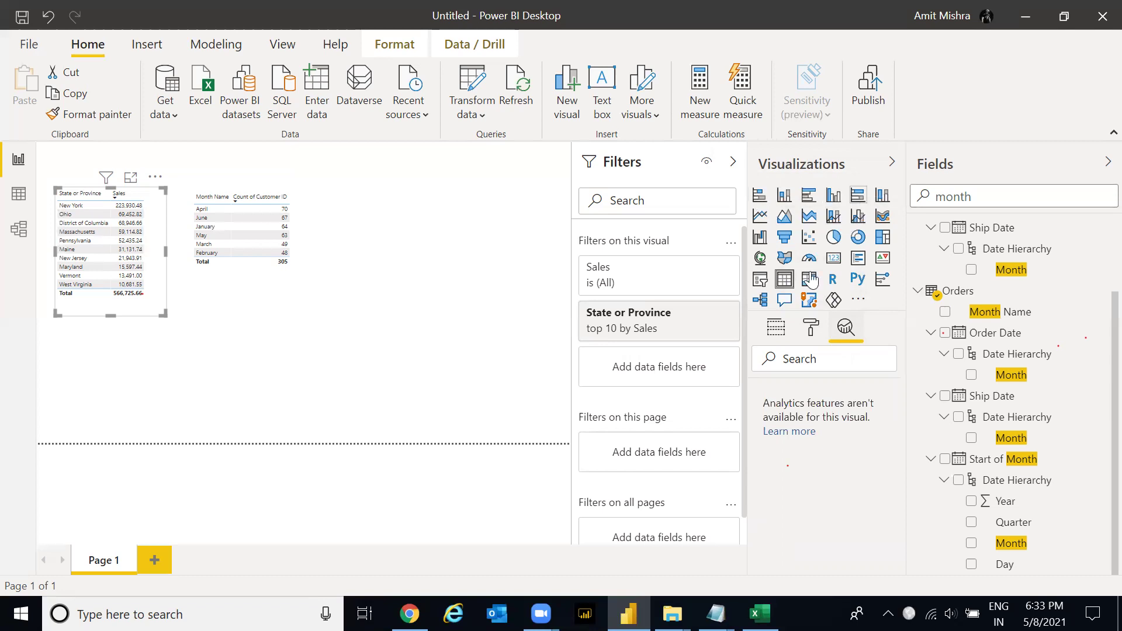
left_click(780, 335)
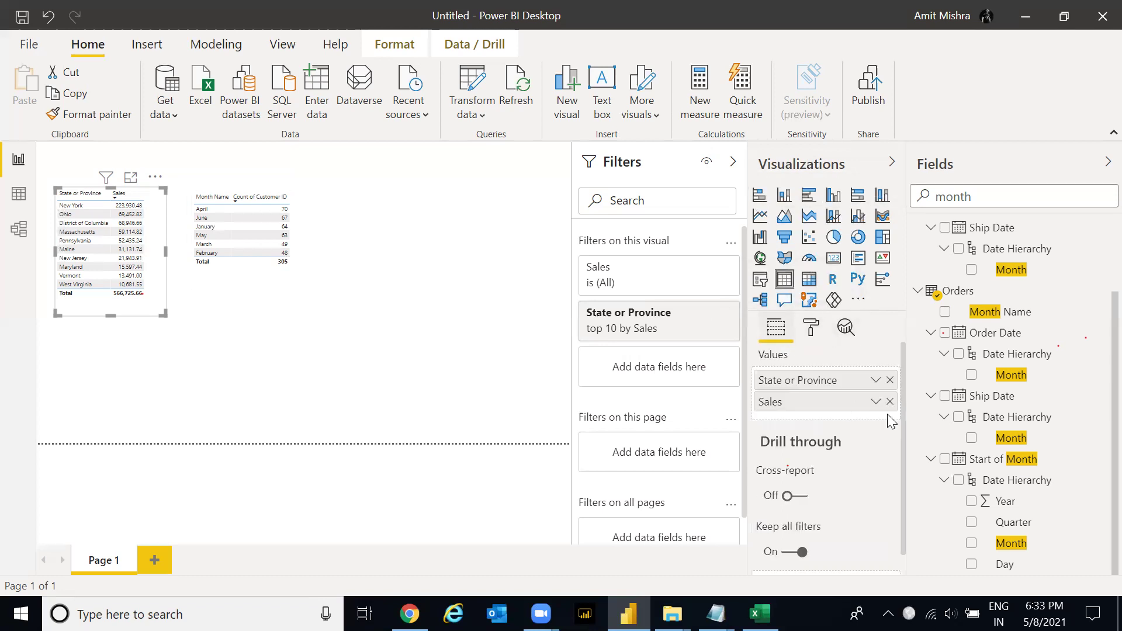
- Turn on the title of the State or Province sales table and set its text to "Top 10 Sales"
left_click(811, 339)
left_click_drag(900, 416, 903, 499)
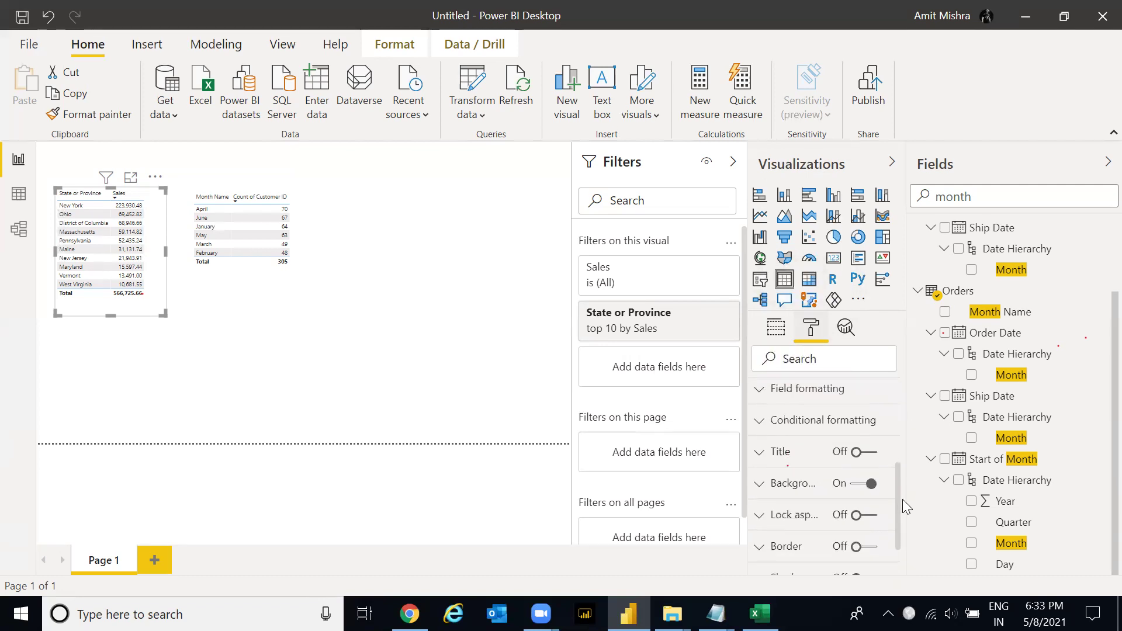
left_click(856, 455)
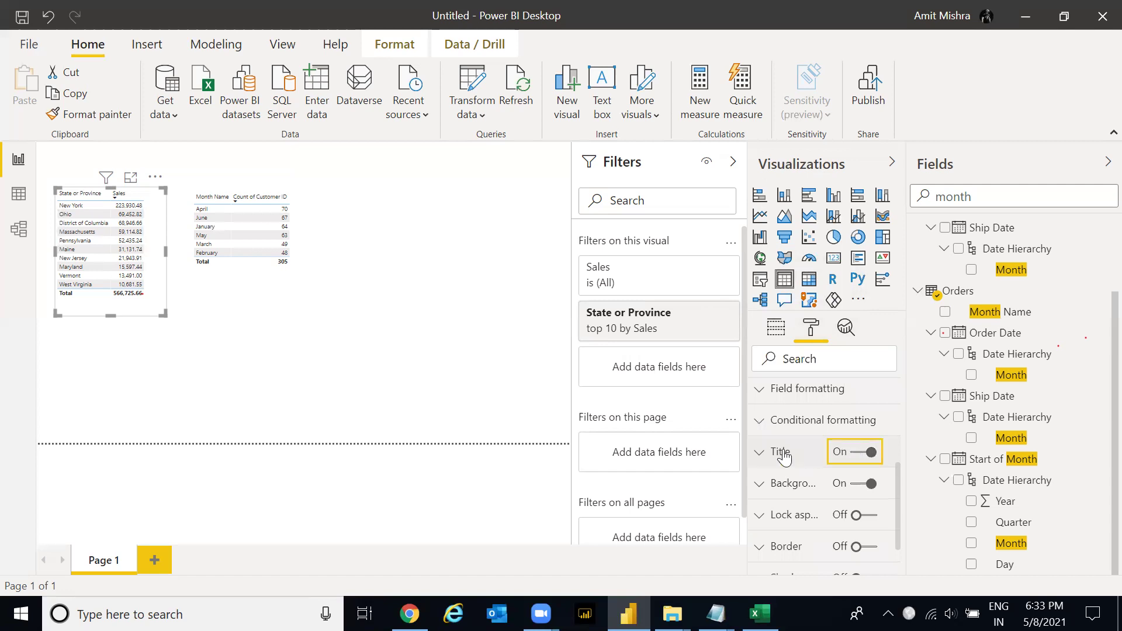
left_click(769, 460)
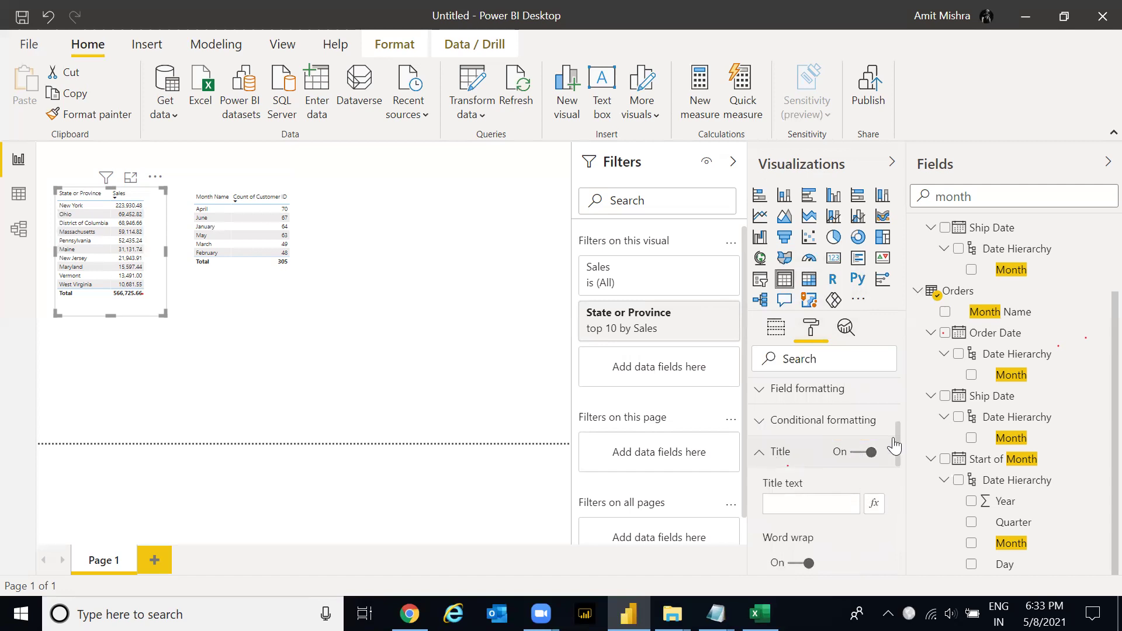
left_click_drag(899, 430, 903, 457)
left_click(775, 416)
type("Tep o")
key("BackSpace")
type("10 ")
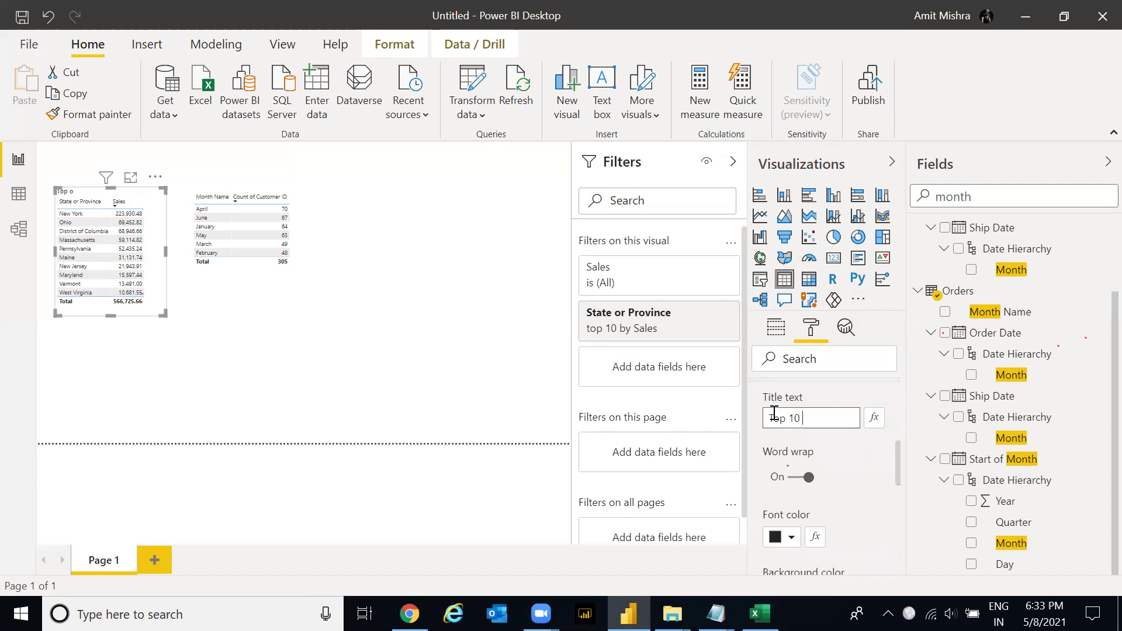
type("Sales")
left_click(453, 359)
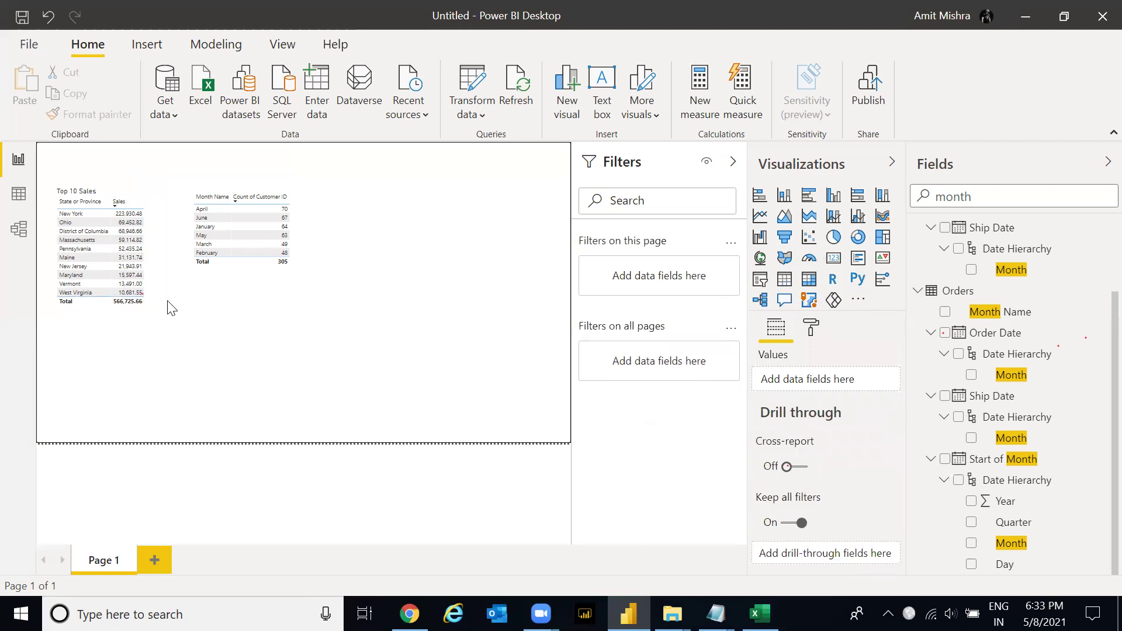
- Center-align the title of the Top 10 Sales table
left_click(85, 205)
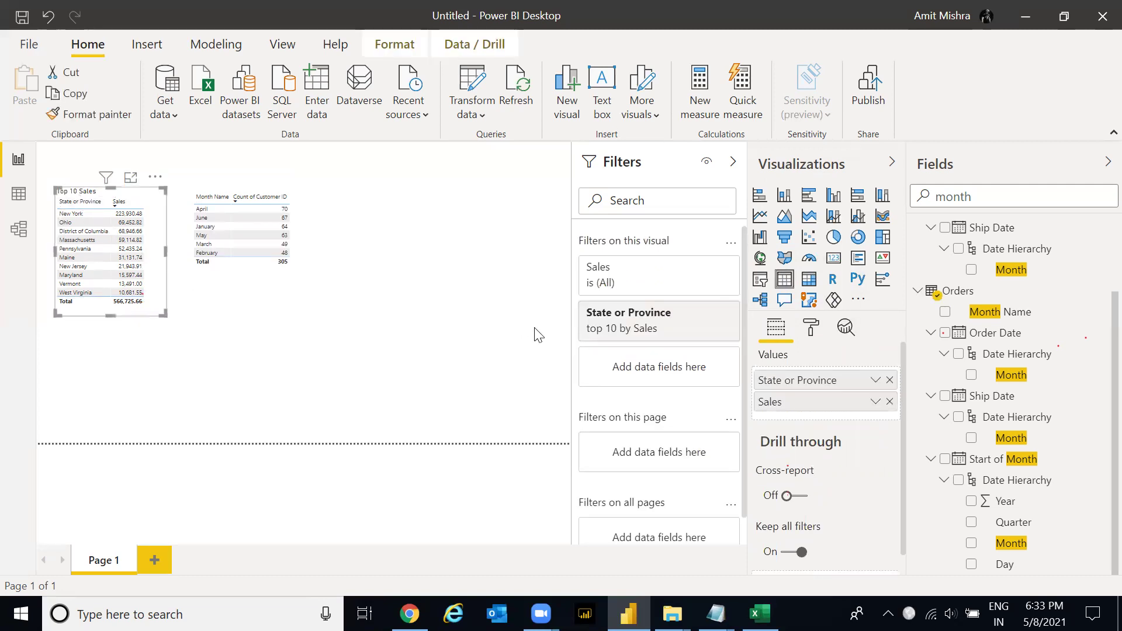
left_click(813, 327)
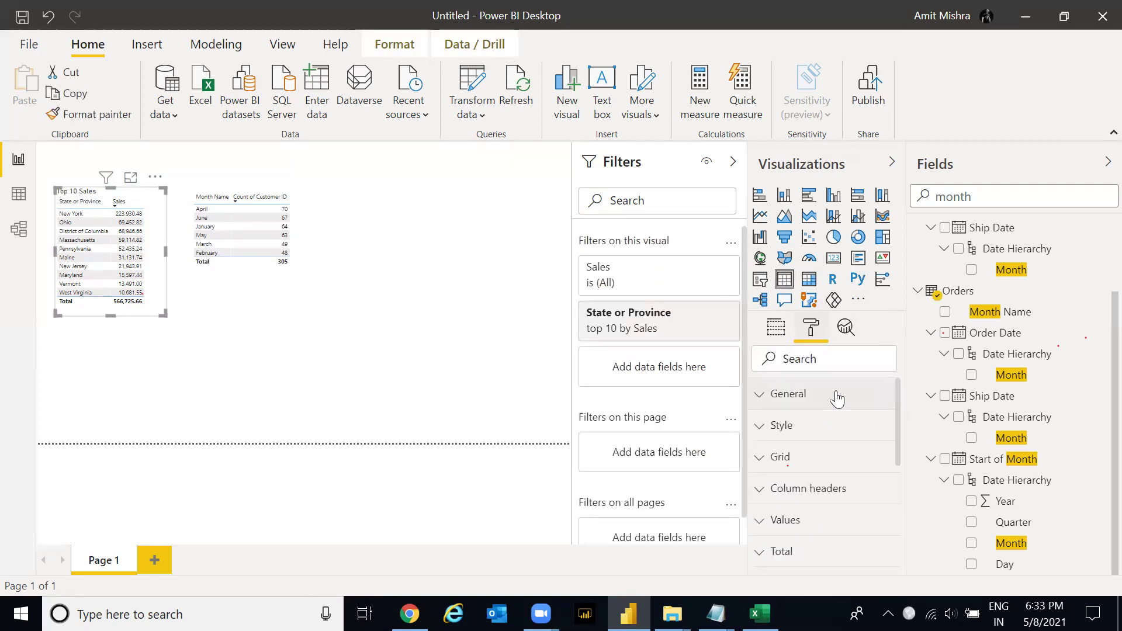
left_click_drag(897, 402, 904, 487)
left_click(777, 449)
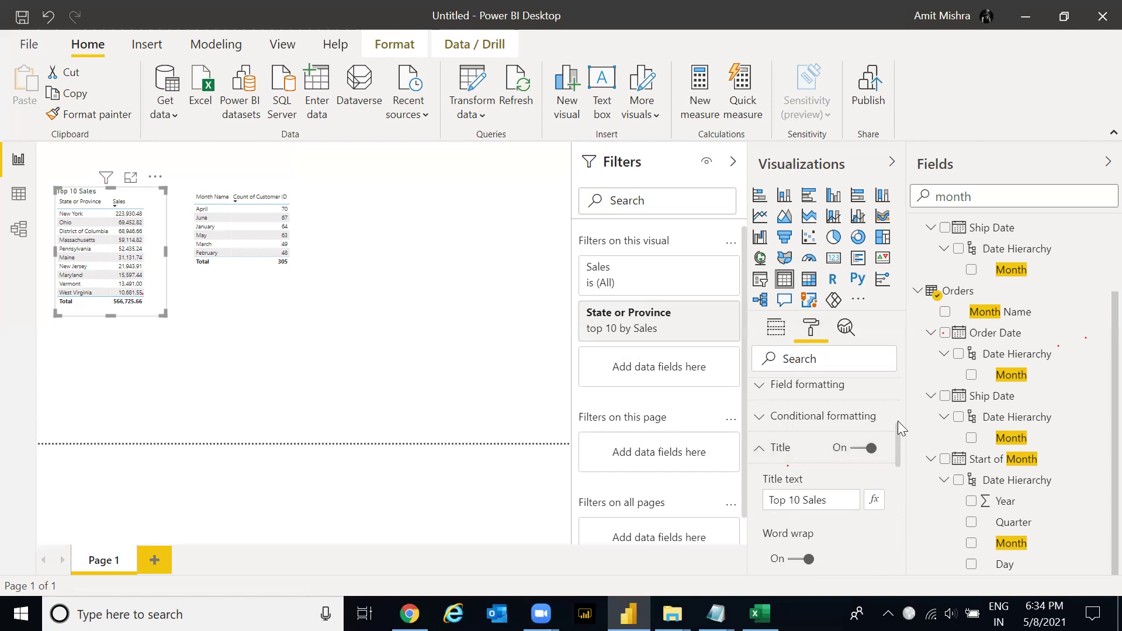
scroll(897, 421, "up", 5)
left_click_drag(899, 405, 897, 465)
left_click(790, 513)
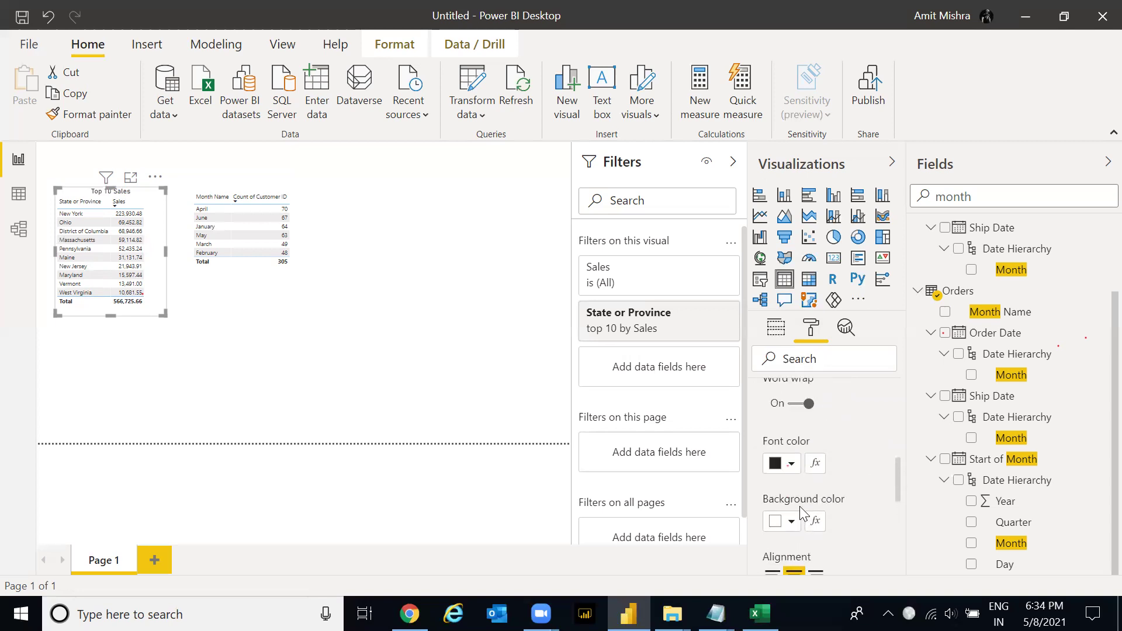
- Give the Top 10 Sales title a blue #118DFF background and a white font color
left_click(792, 522)
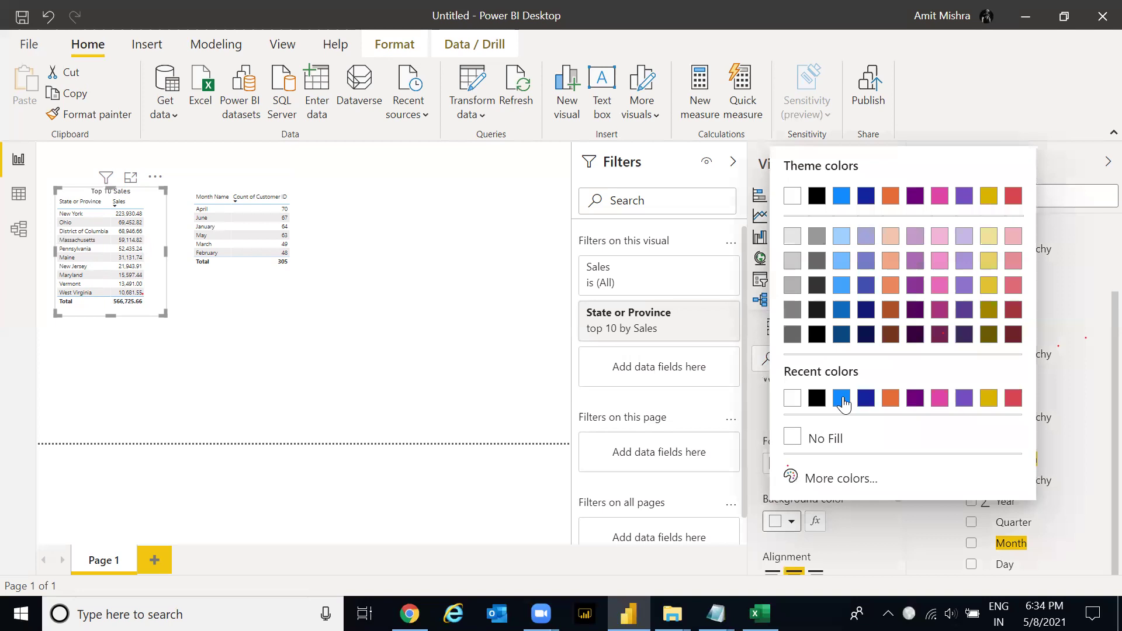
left_click(842, 398)
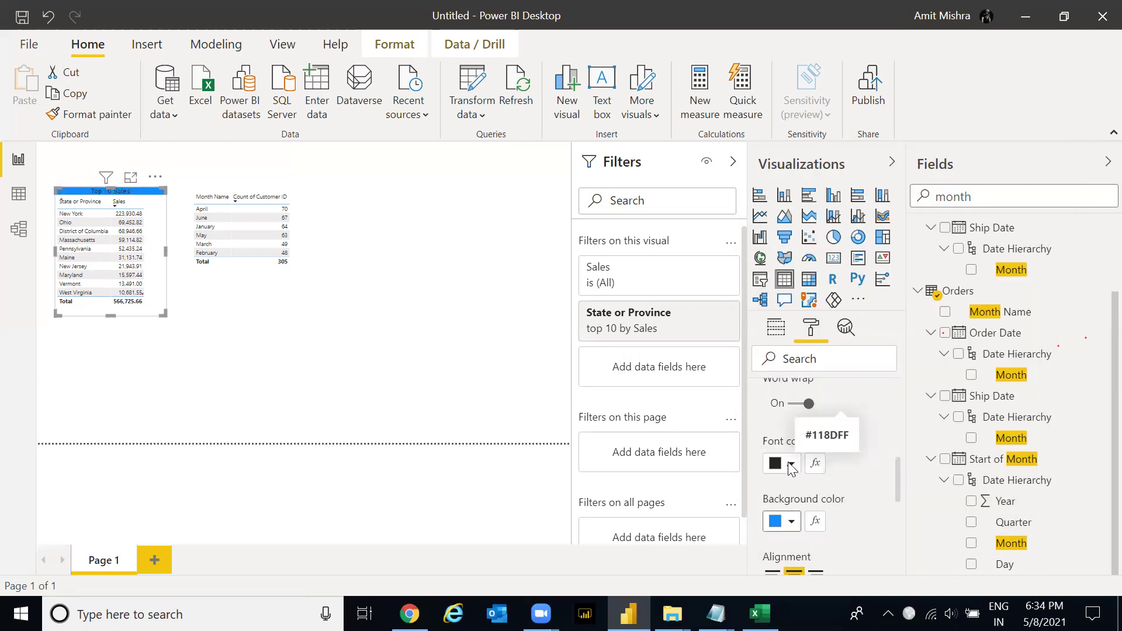
left_click(792, 466)
left_click(791, 466)
left_click(790, 466)
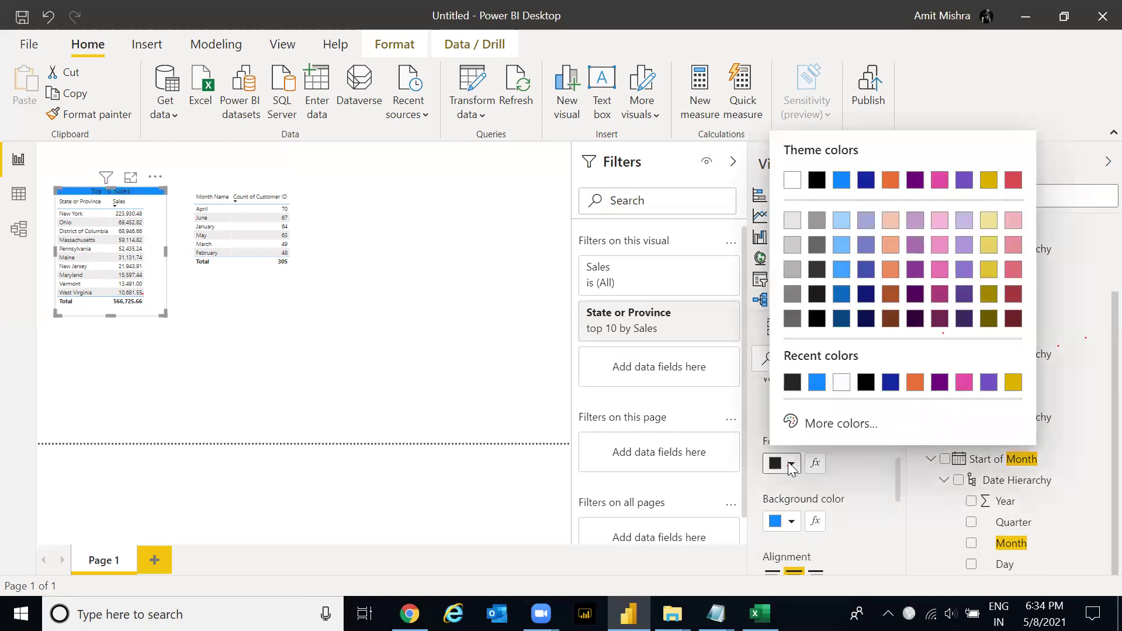
left_click(795, 185)
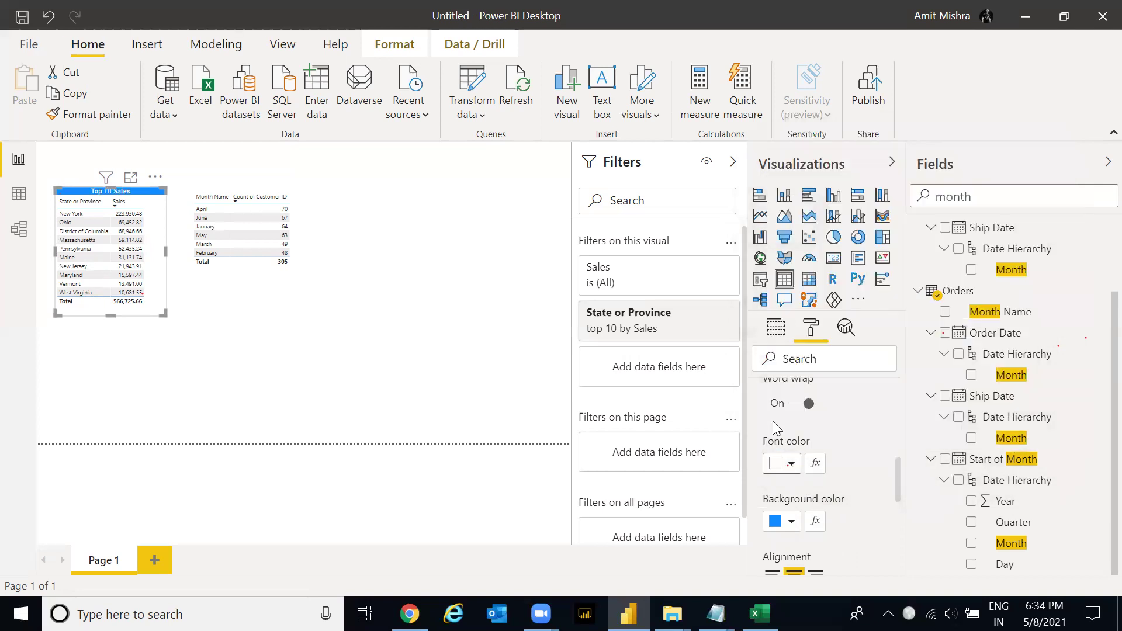
- Examine the custom hex code of the Top 10 Sales title's font color without changing it
left_click(791, 466)
left_click(817, 432)
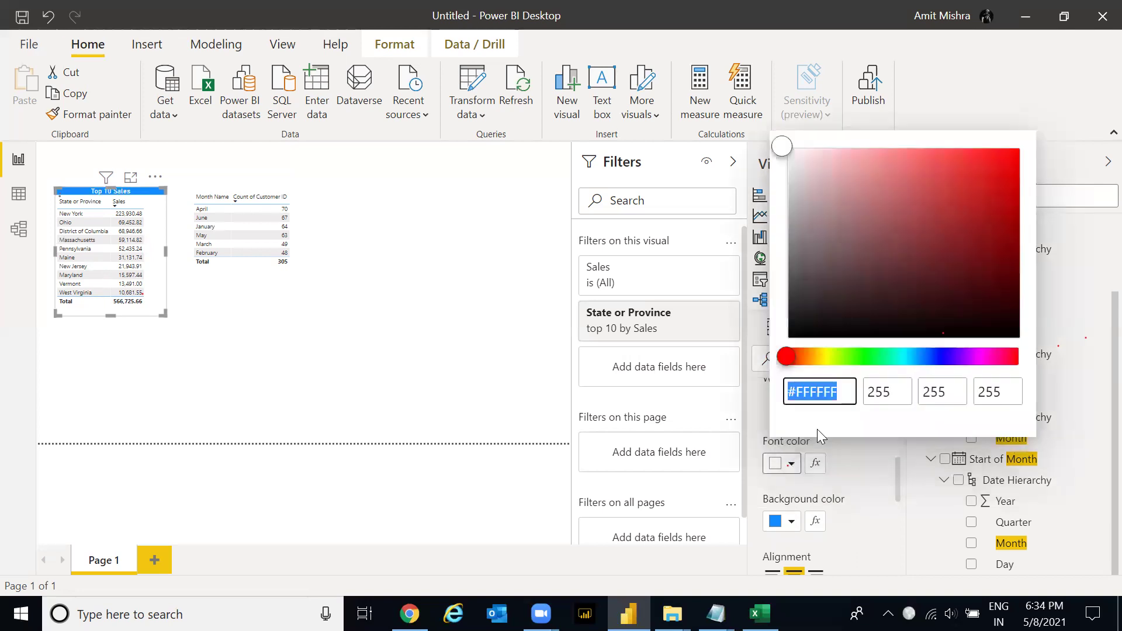
left_click(841, 391)
left_click_drag(840, 392, 785, 390)
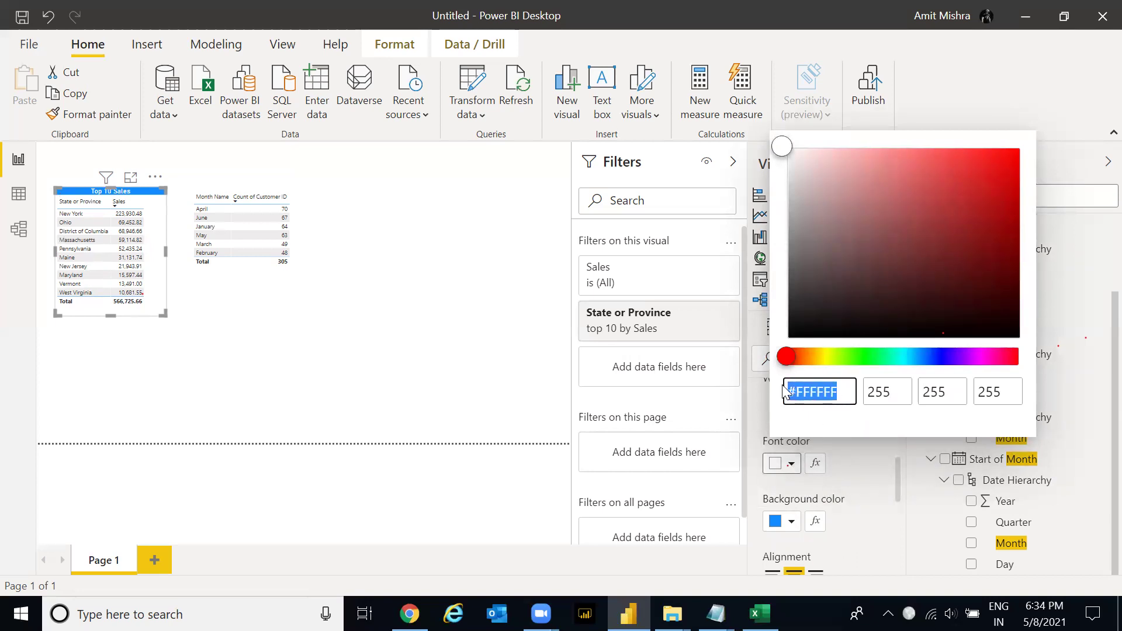
left_click(844, 391)
left_click_drag(844, 392, 789, 391)
left_click(842, 396)
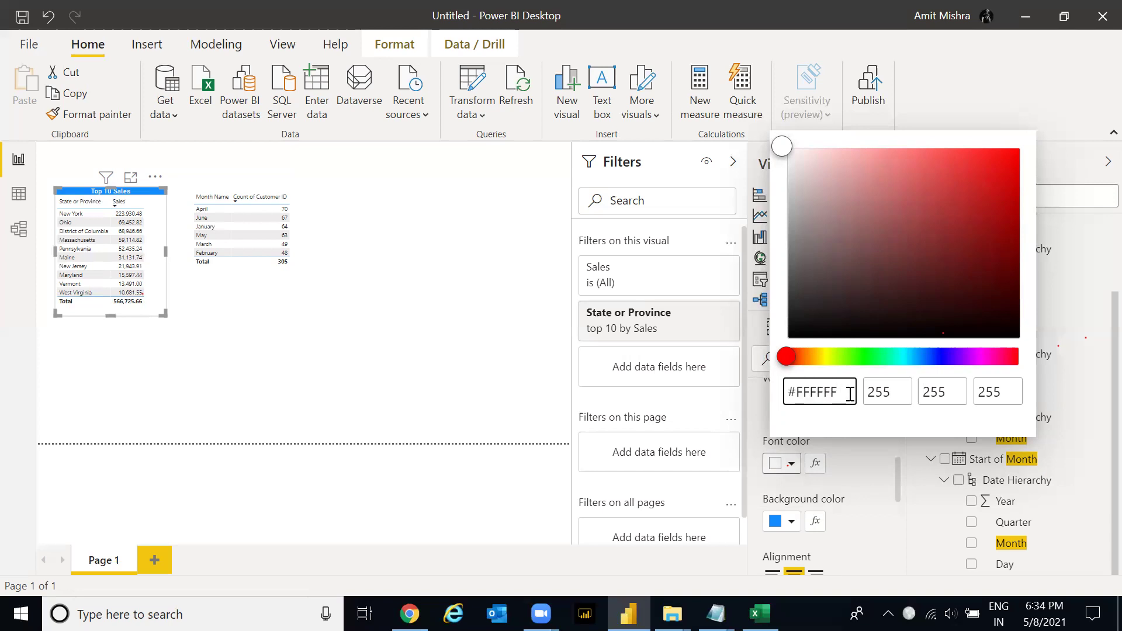
left_click_drag(851, 394, 788, 395)
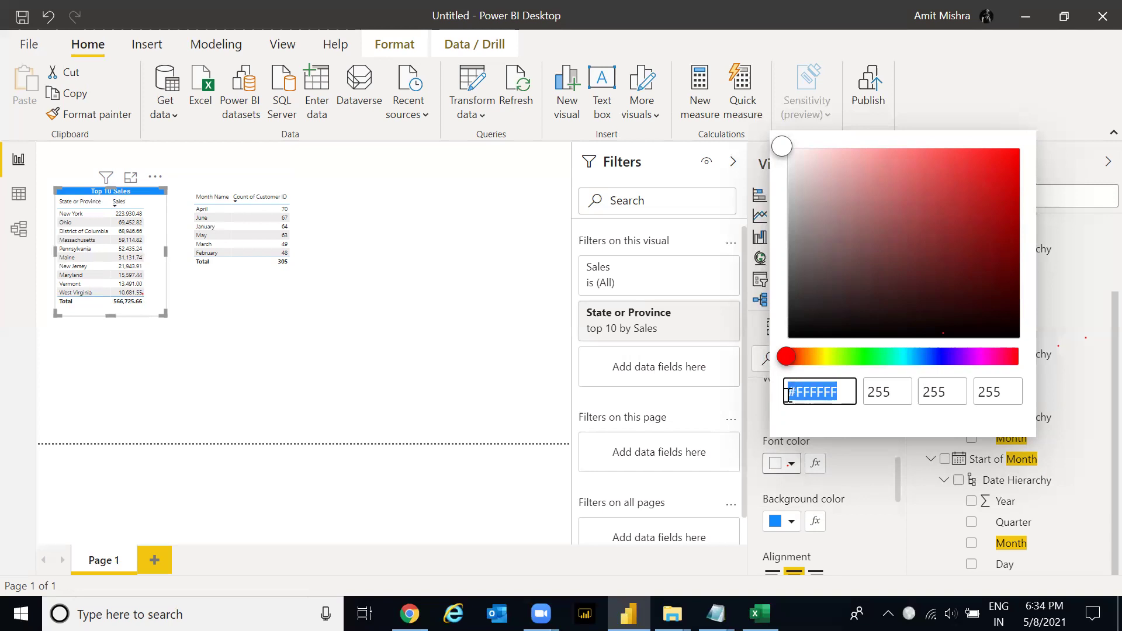
left_click(922, 505)
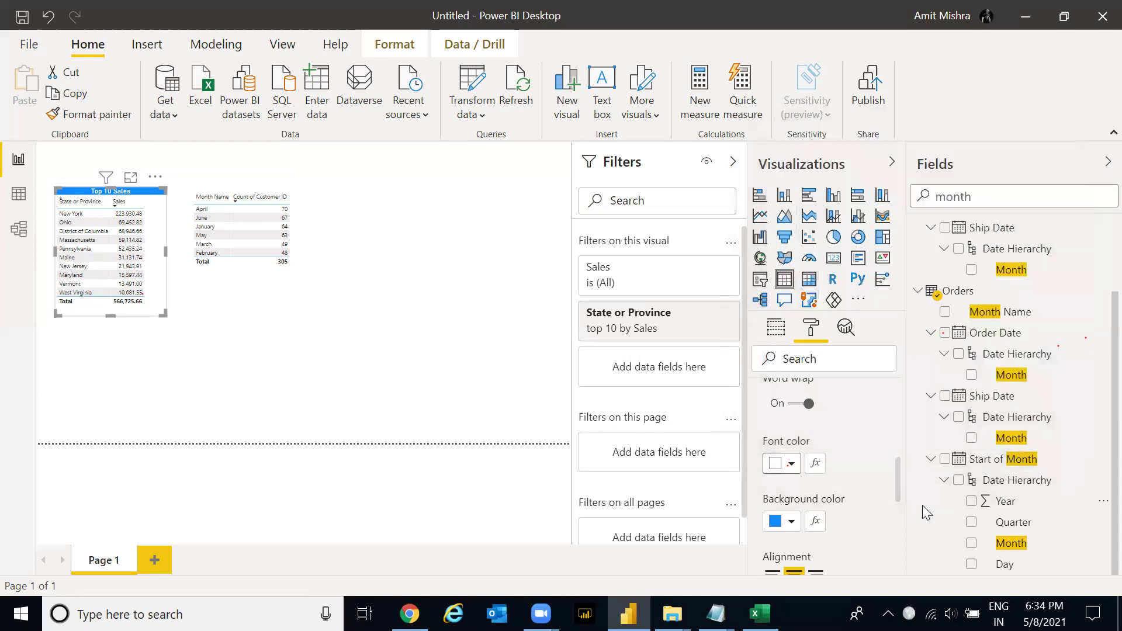
- Copy the Top 10 Sales table's formatting onto the Month Name customer count table with the format painter
left_click(346, 203)
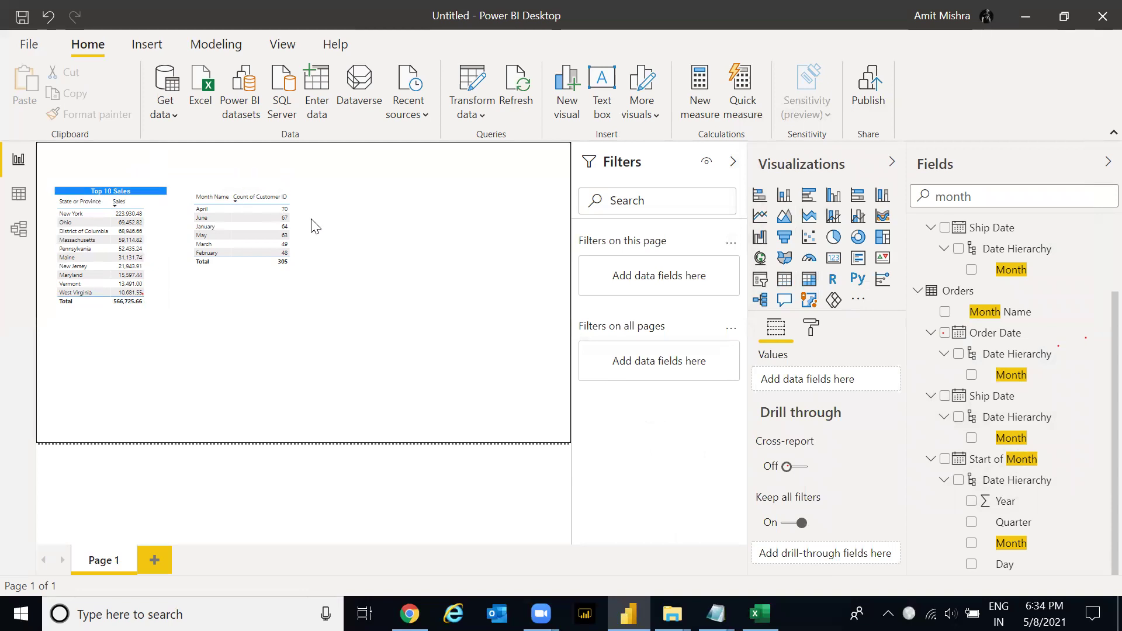
left_click(164, 243)
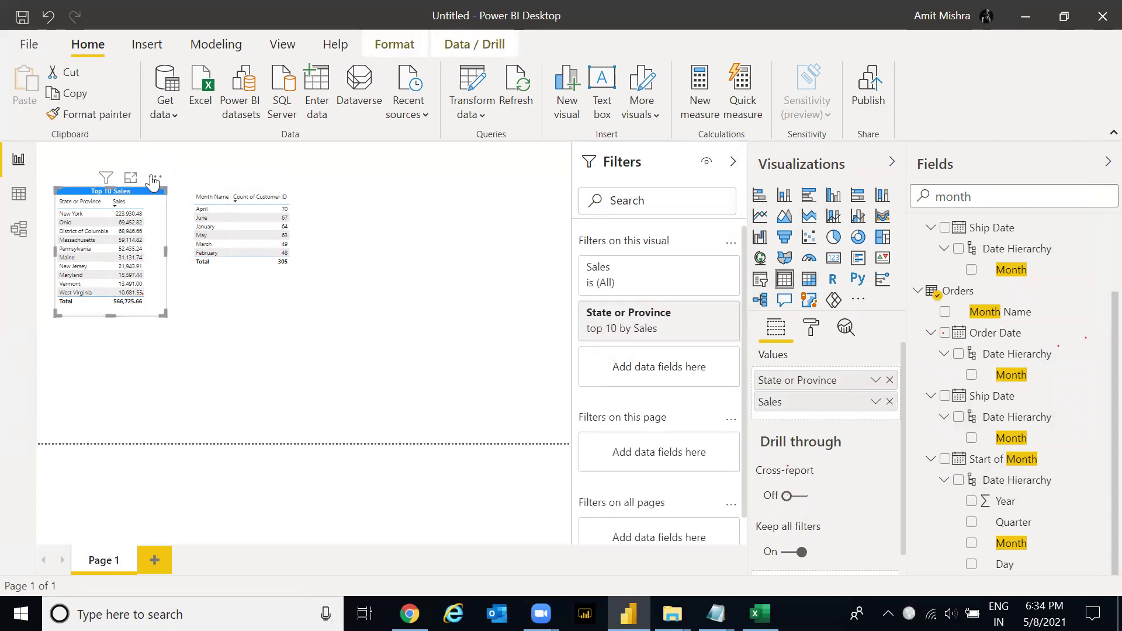
left_click(91, 117)
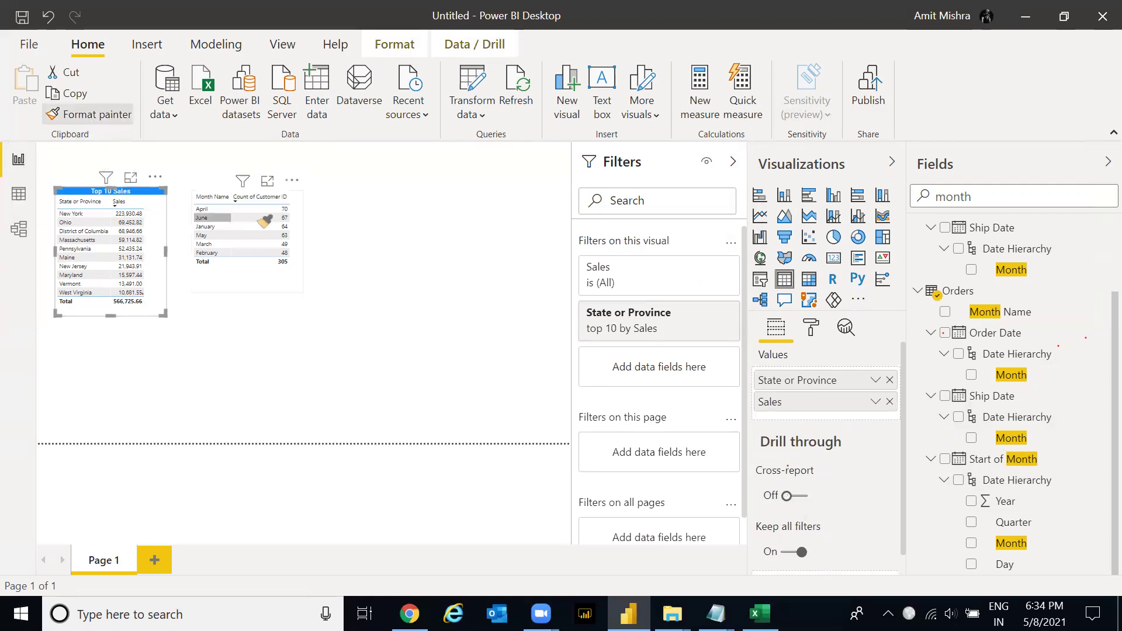
left_click(300, 217)
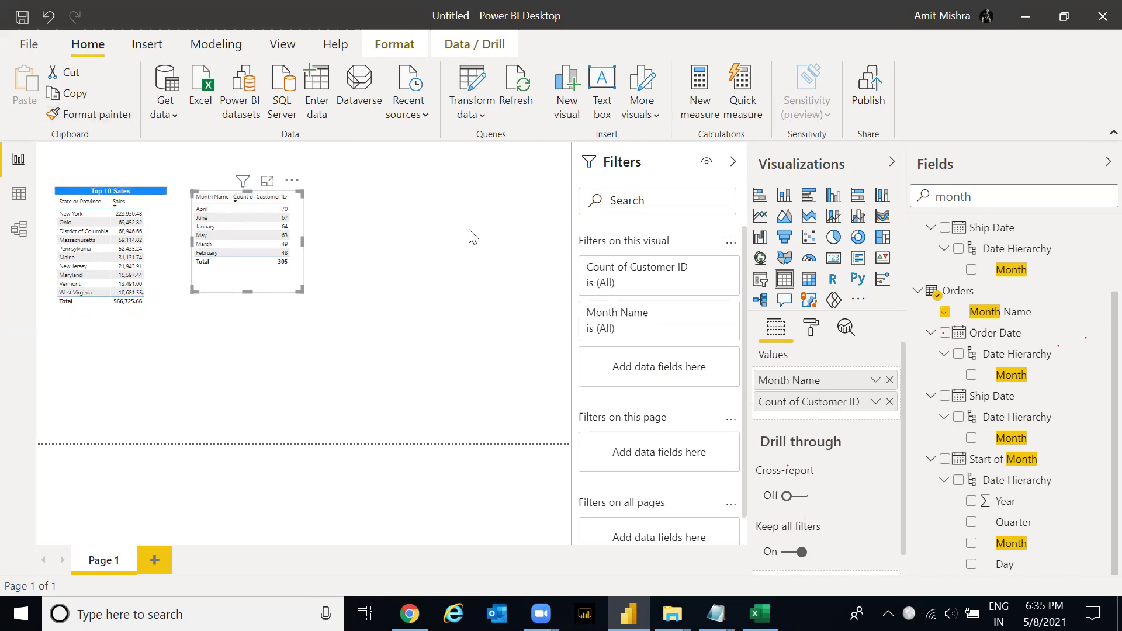
- Set the title text of the Month Name customer count table to "Unique Customers"
left_click(813, 329)
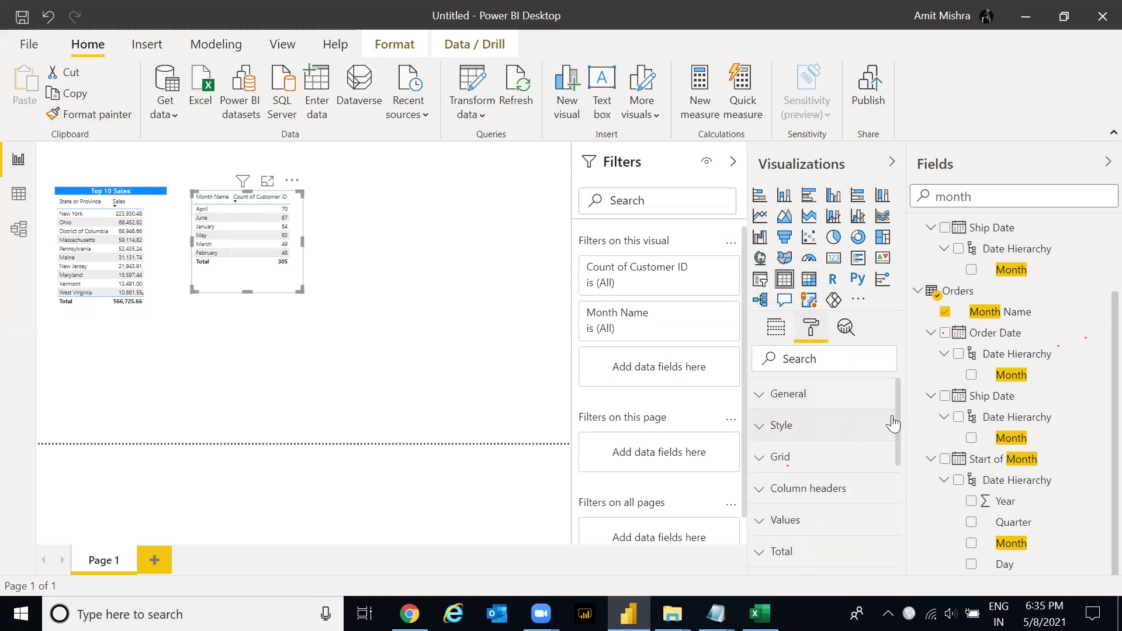
scroll(898, 465, "down", 5)
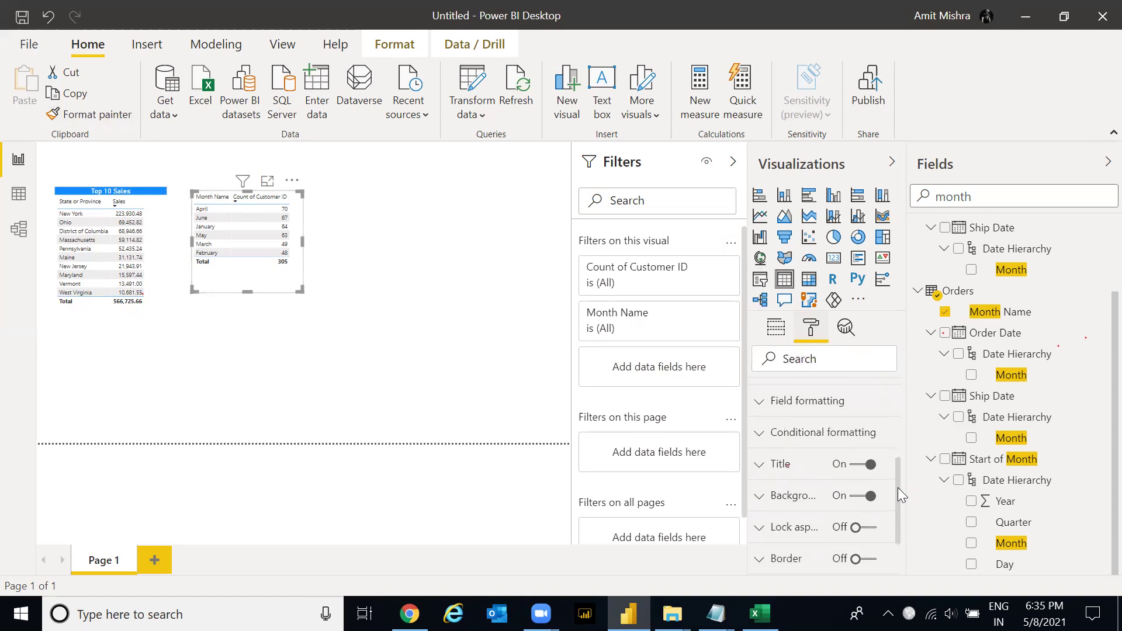
left_click(766, 464)
left_click(799, 515)
type("U")
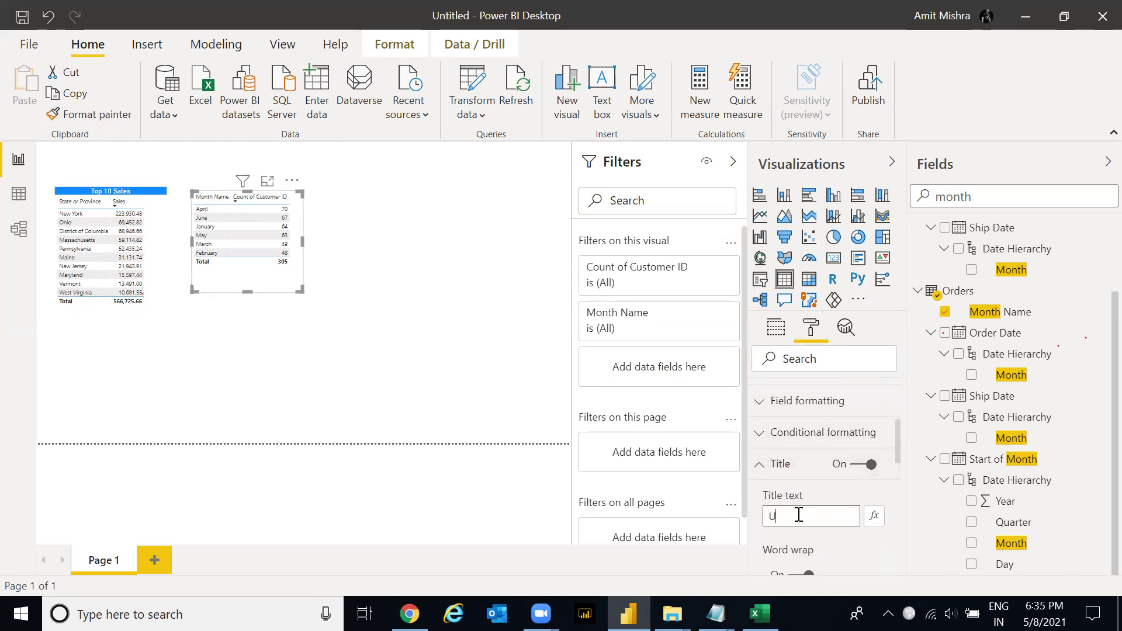
type("nique Customers")
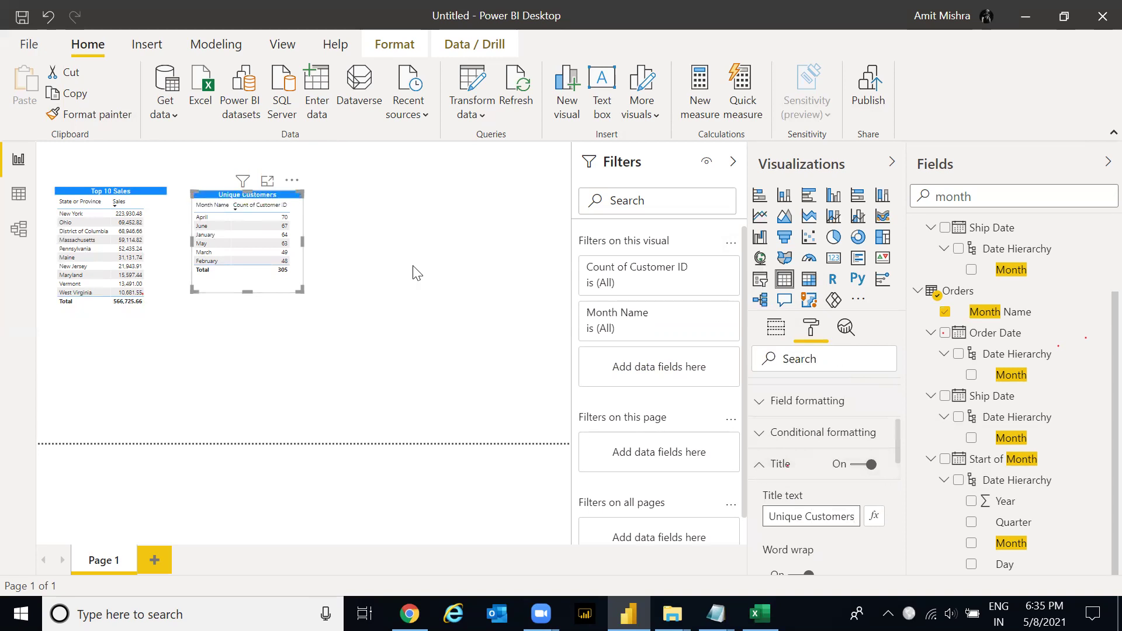
left_click(307, 216)
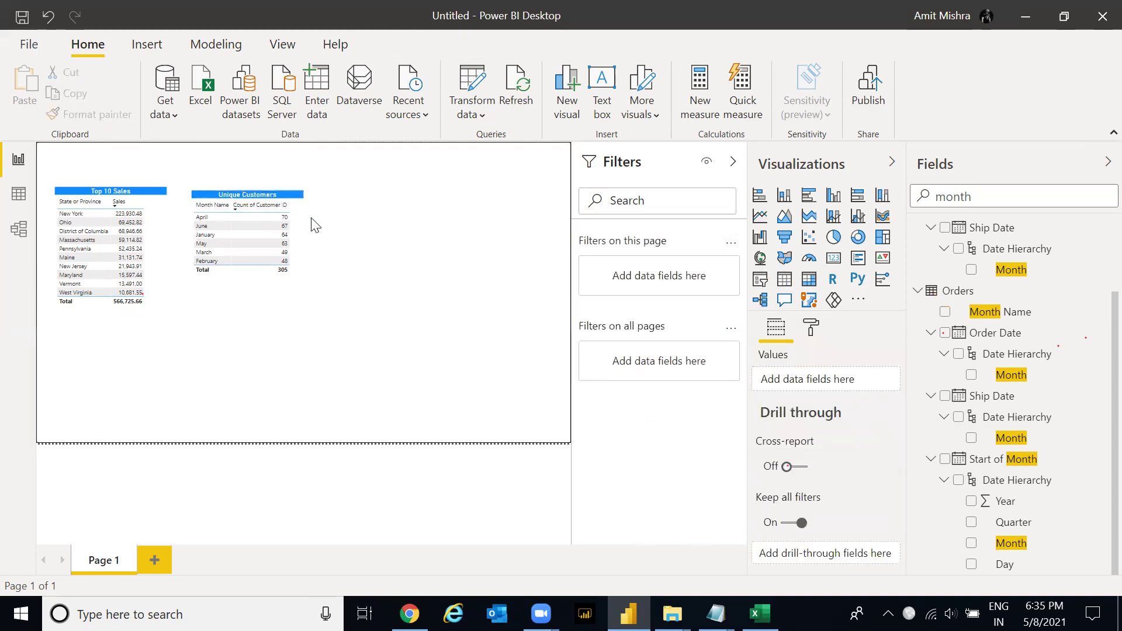
left_click(302, 228)
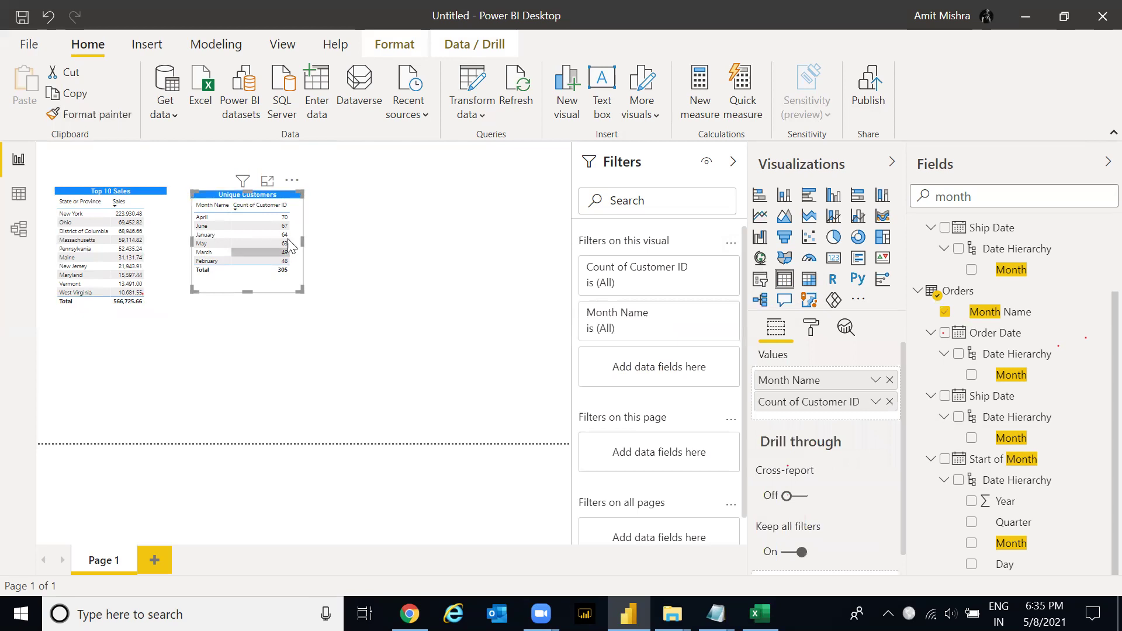
left_click(367, 224)
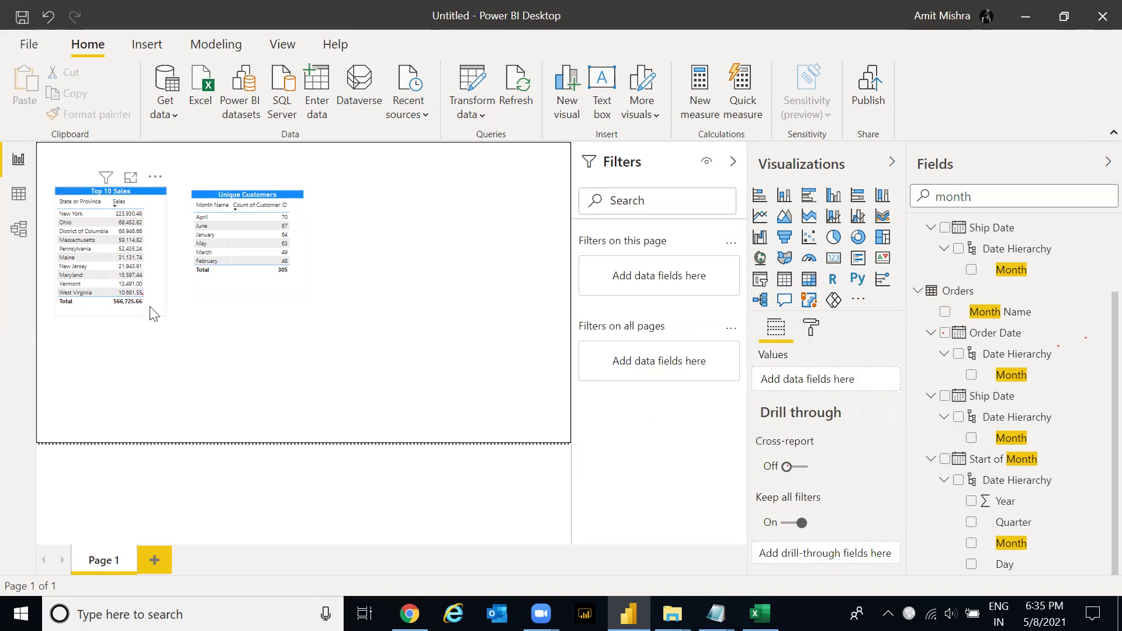
- Set the display units of the Sales field in the Top 10 Sales table's field formatting to Millions
left_click(146, 250)
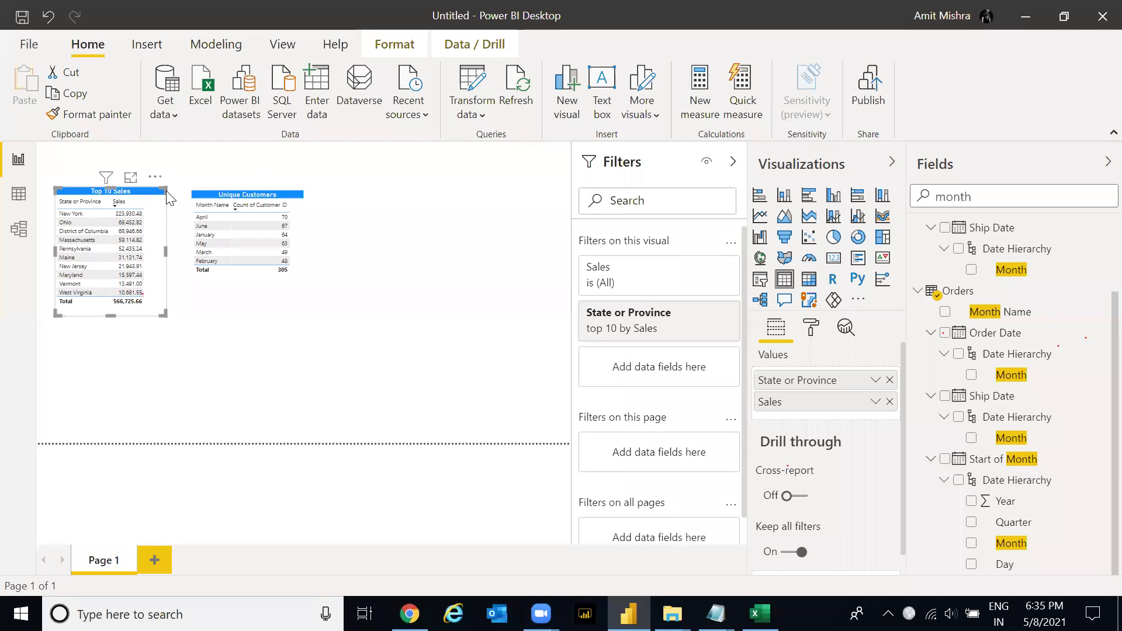
left_click(811, 330)
mouse_move(901, 393)
left_mouse_down()
mouse_move(899, 462)
mouse_move(898, 446)
left_mouse_up()
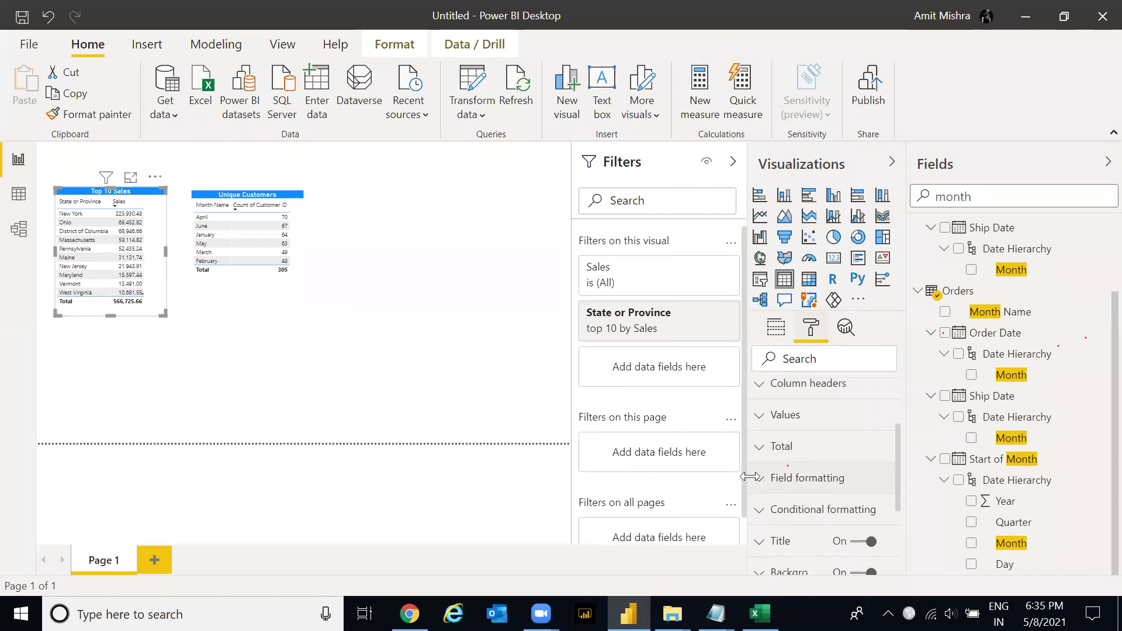
left_click(772, 490)
left_click_drag(897, 410, 898, 439)
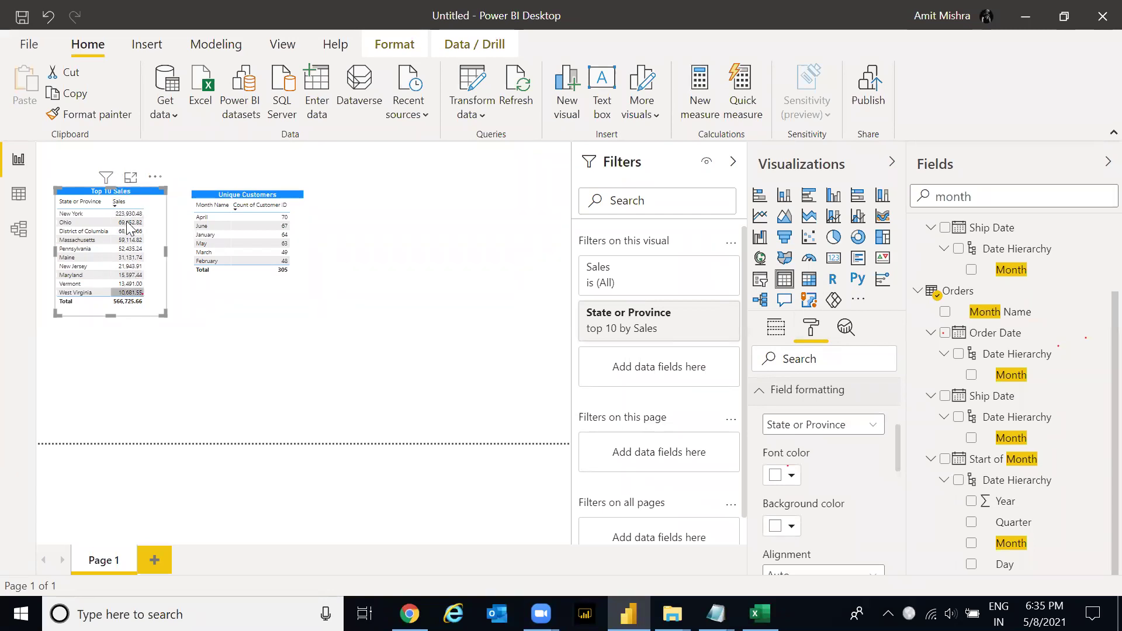
left_click(793, 427)
left_click(781, 464)
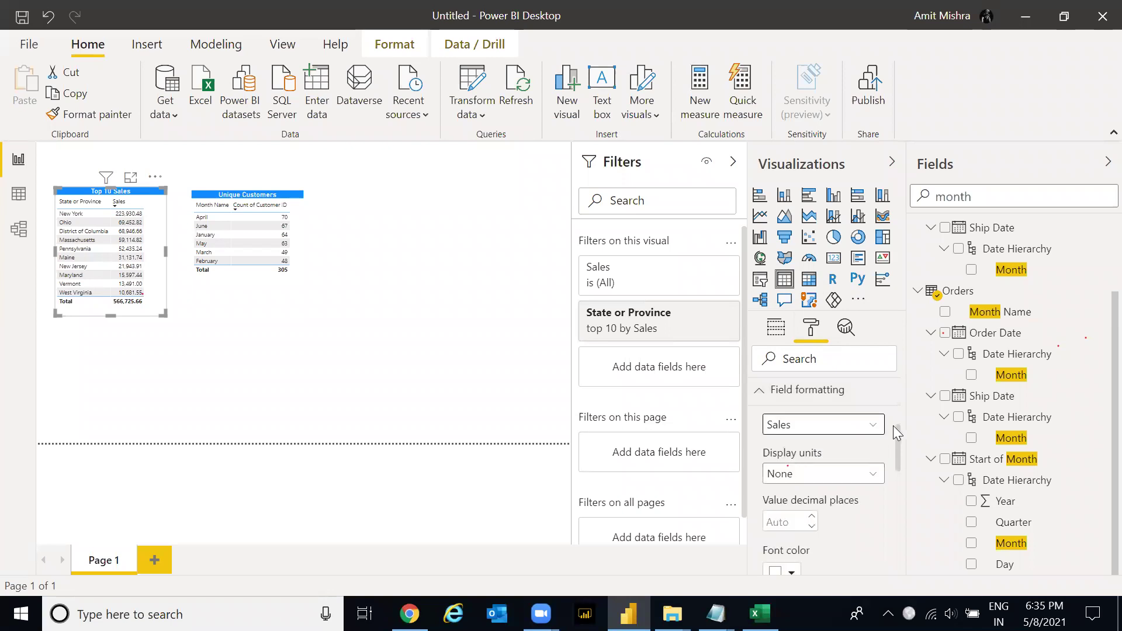
scroll(895, 440, "down", 1)
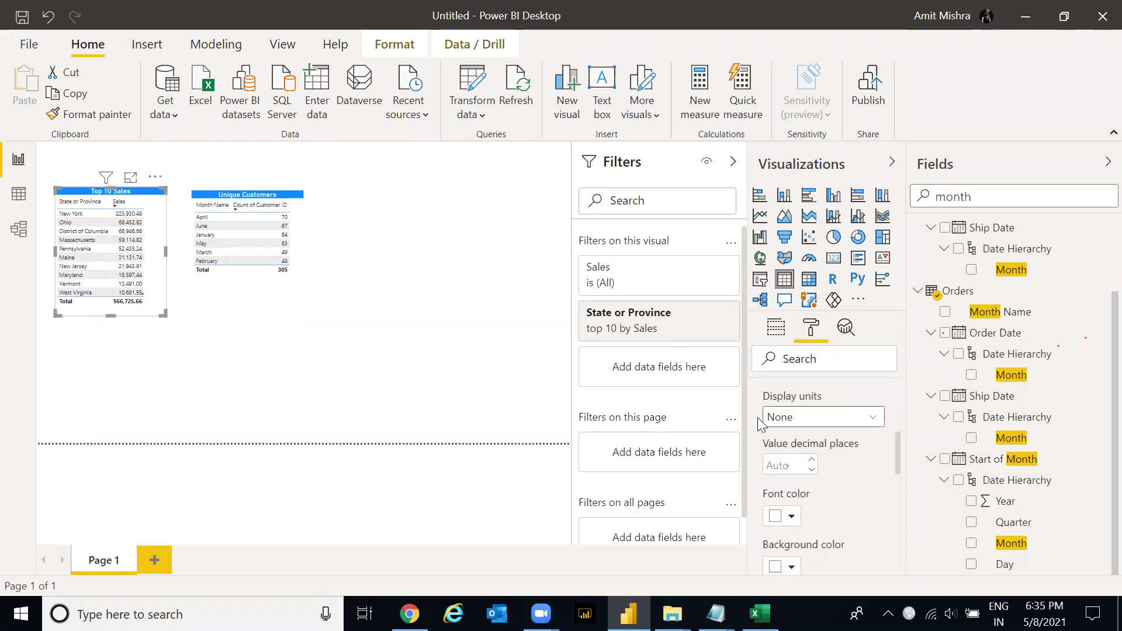
left_click(806, 418)
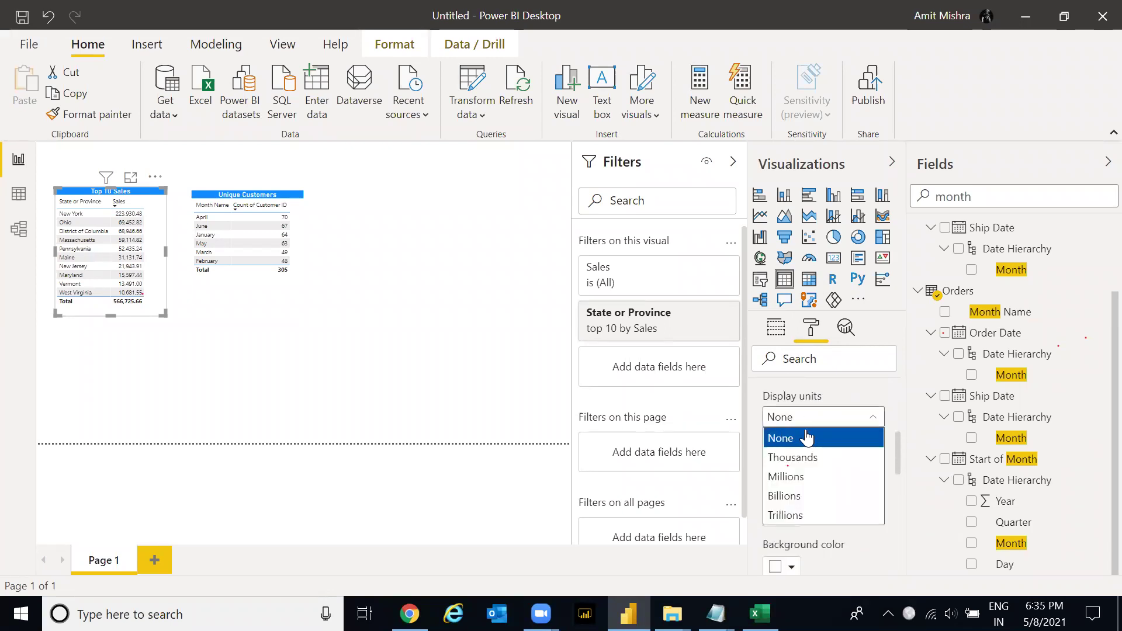
left_click(798, 478)
- Change the Sales field's display units in the Top 10 Sales table to Thousands
left_click_drag(898, 450, 897, 463)
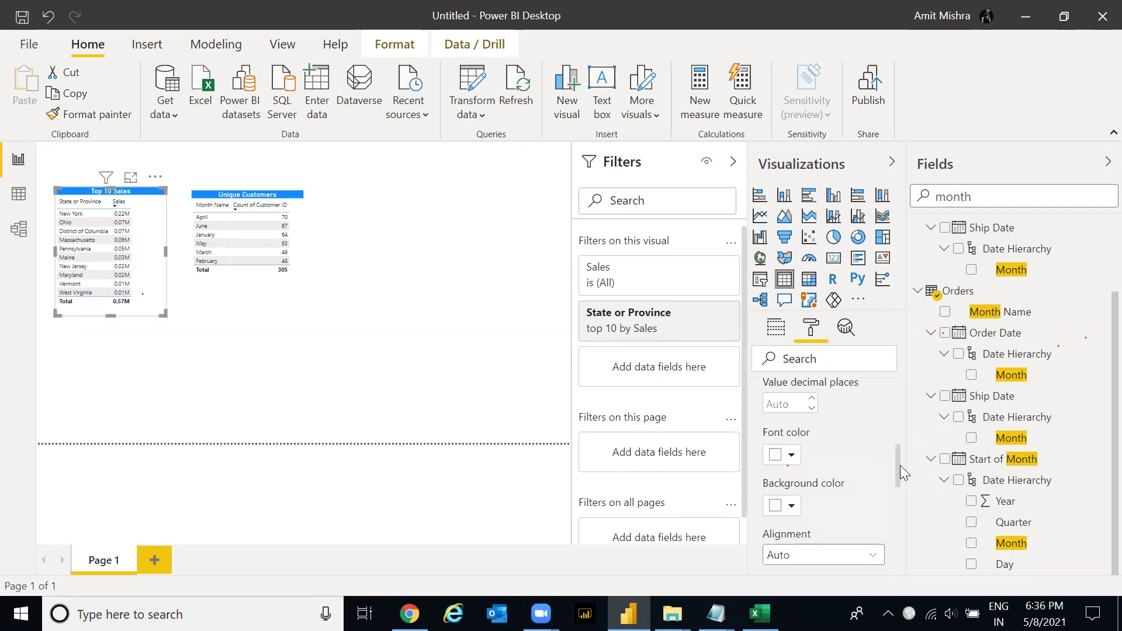
scroll(900, 462, "up", 1)
left_click(815, 421)
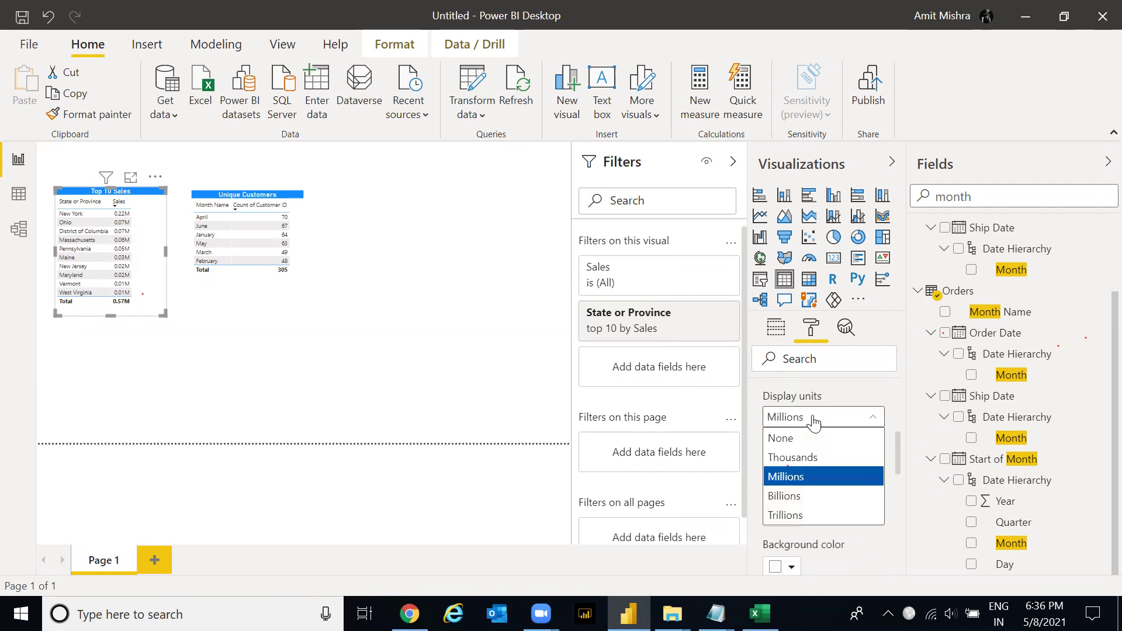
left_click(800, 462)
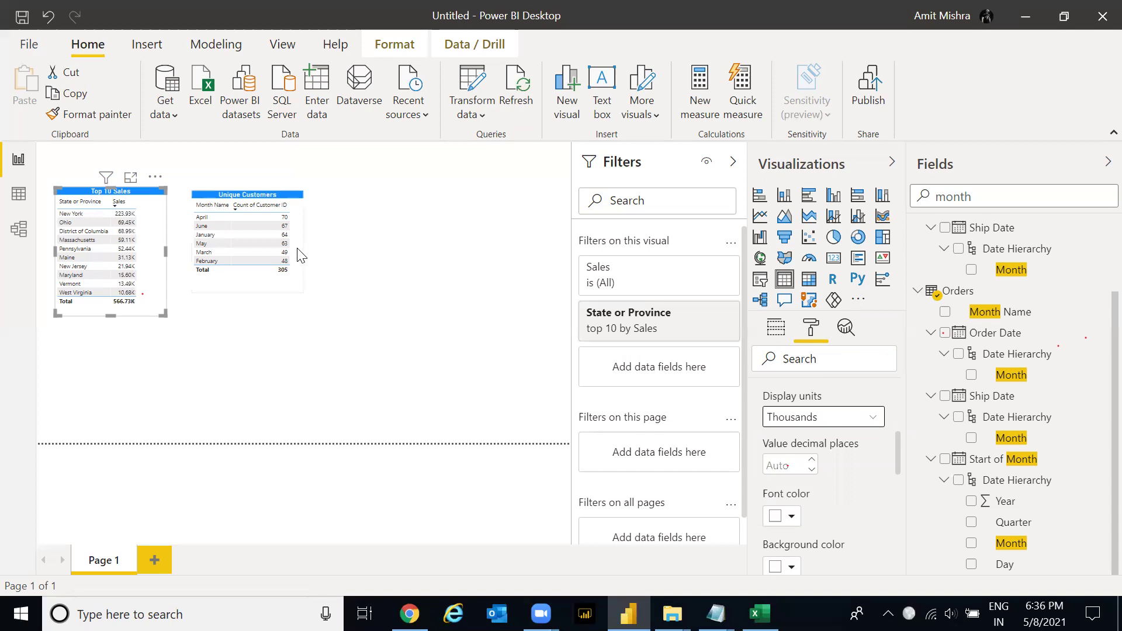
- Move the Unique Customers table slightly right and level its top edge with the Top 10 Sales table
left_click(320, 272)
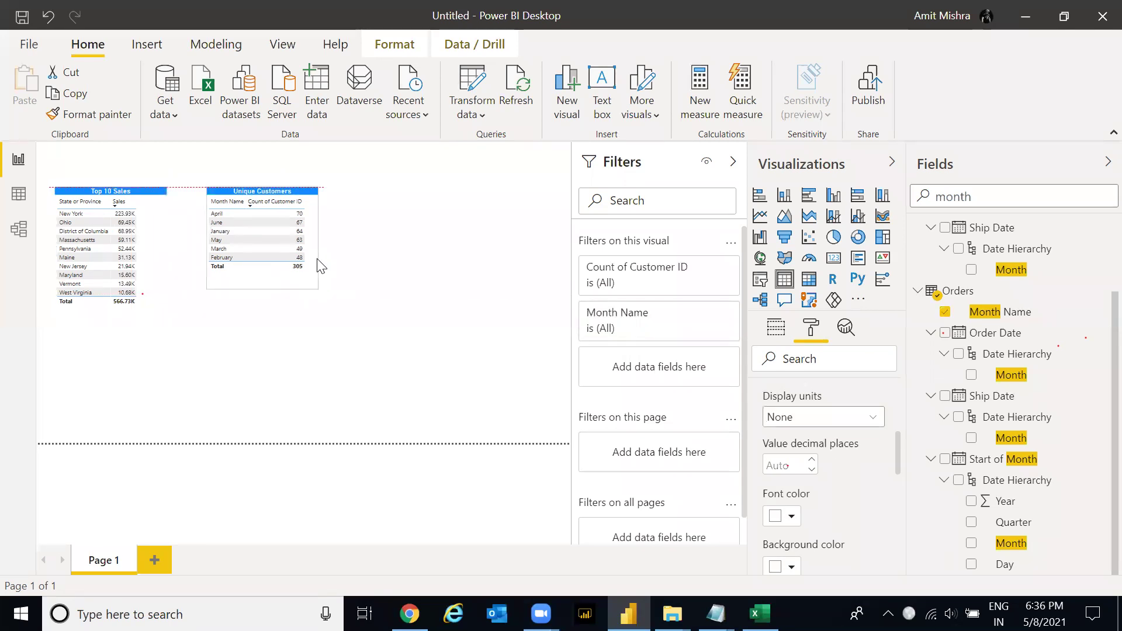
- Give the Top 10 Sales table's Sales field a light gray background and a red font color
left_click(160, 261)
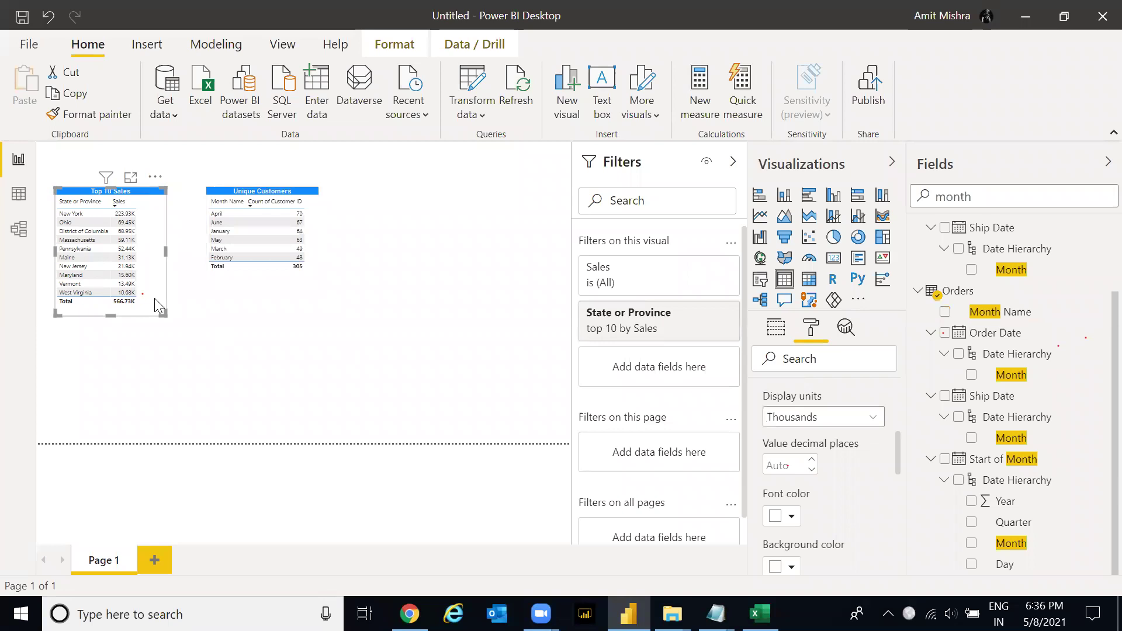
mouse_move(895, 451)
left_mouse_down()
mouse_move(897, 464)
mouse_move(894, 438)
mouse_move(902, 469)
left_mouse_up()
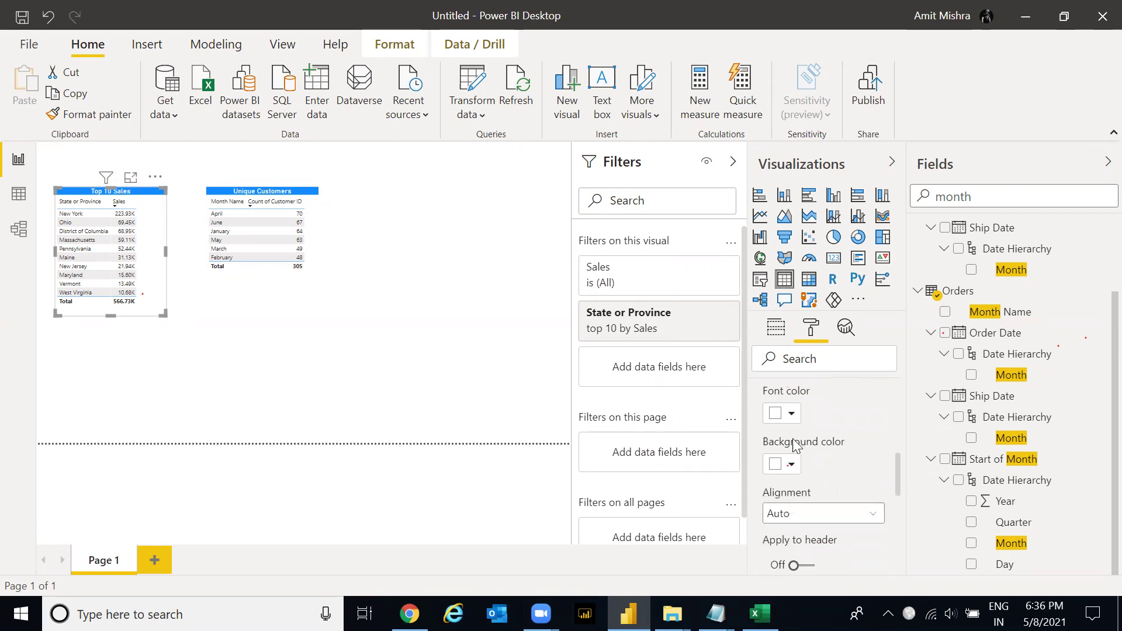
left_click(792, 464)
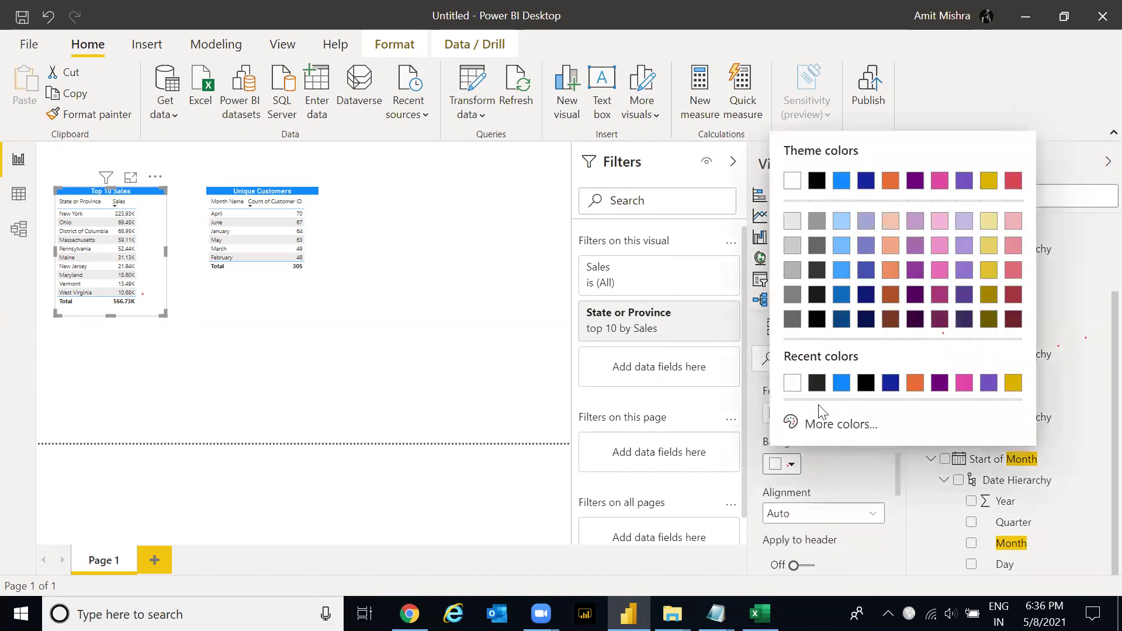
left_click(789, 227)
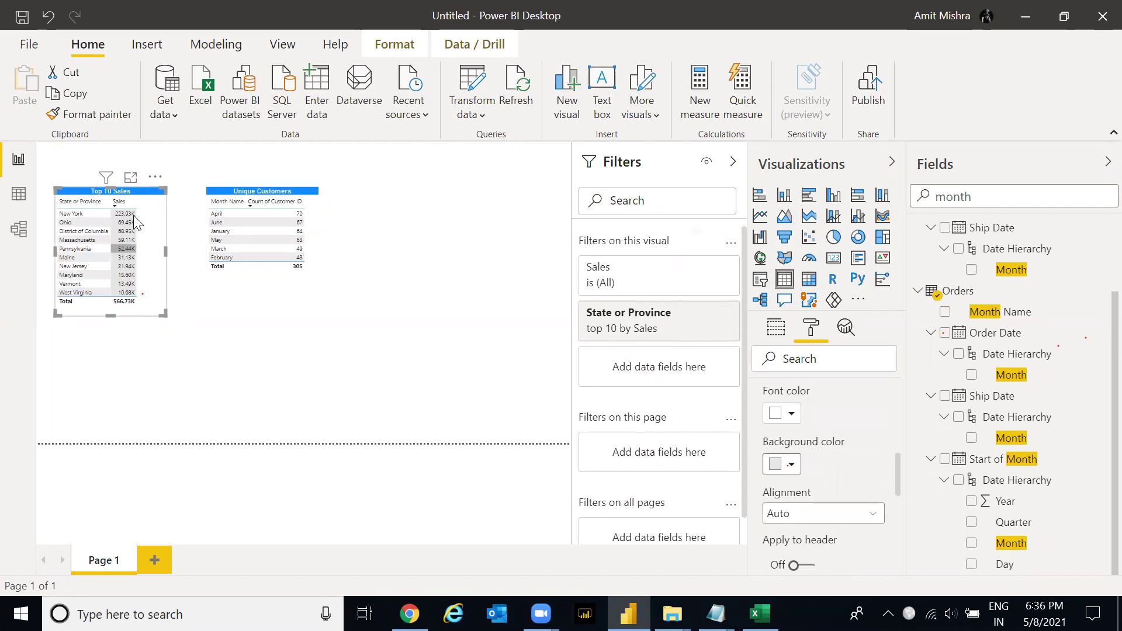
left_click(793, 417)
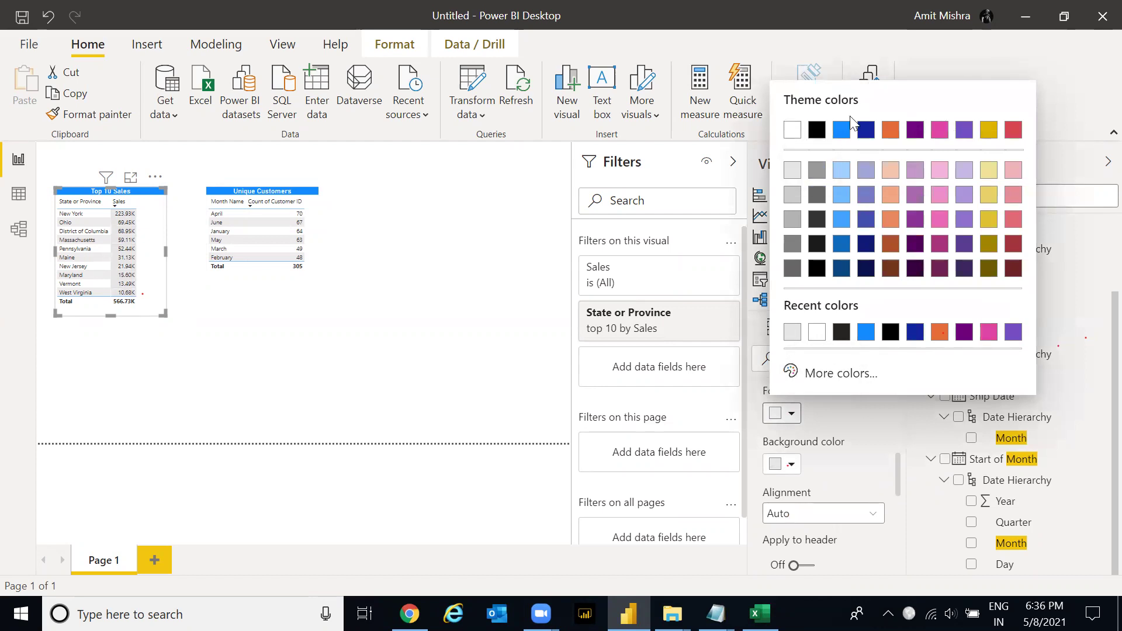
left_click(1016, 134)
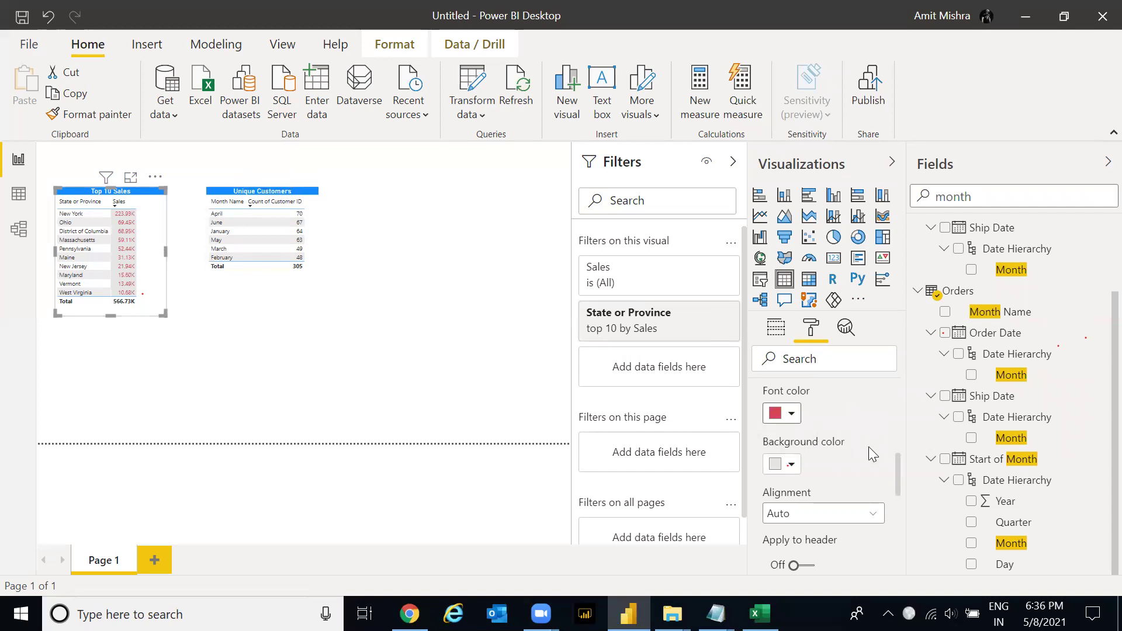
left_click_drag(899, 469, 906, 371)
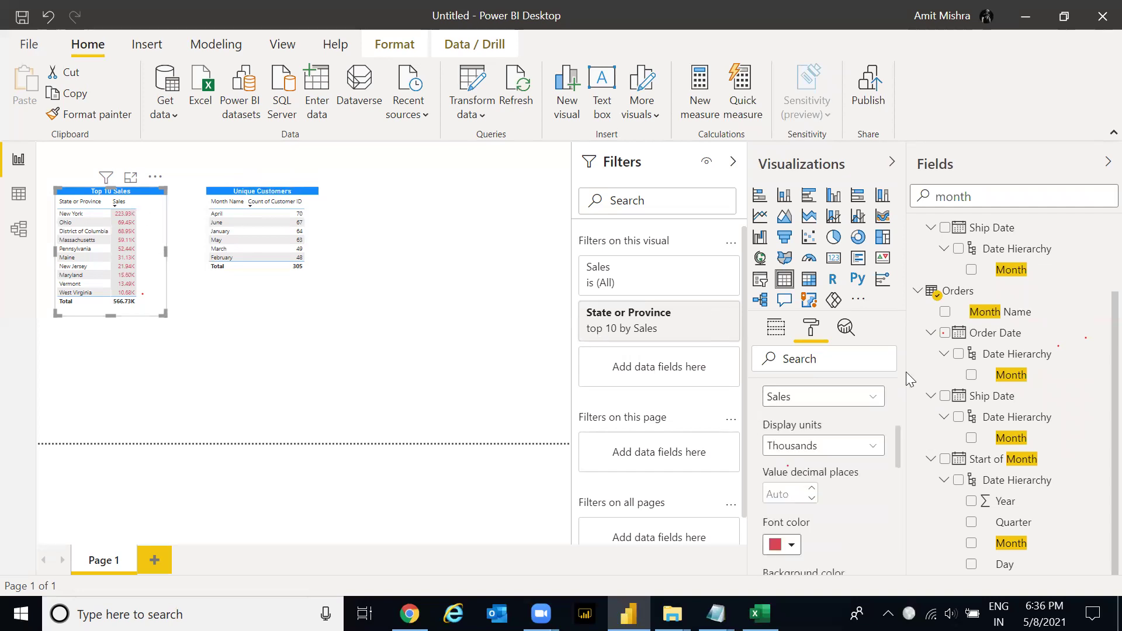
- Deselect the table and collapse the Filters and Visualizations panes to enlarge the report canvas
left_click(397, 357)
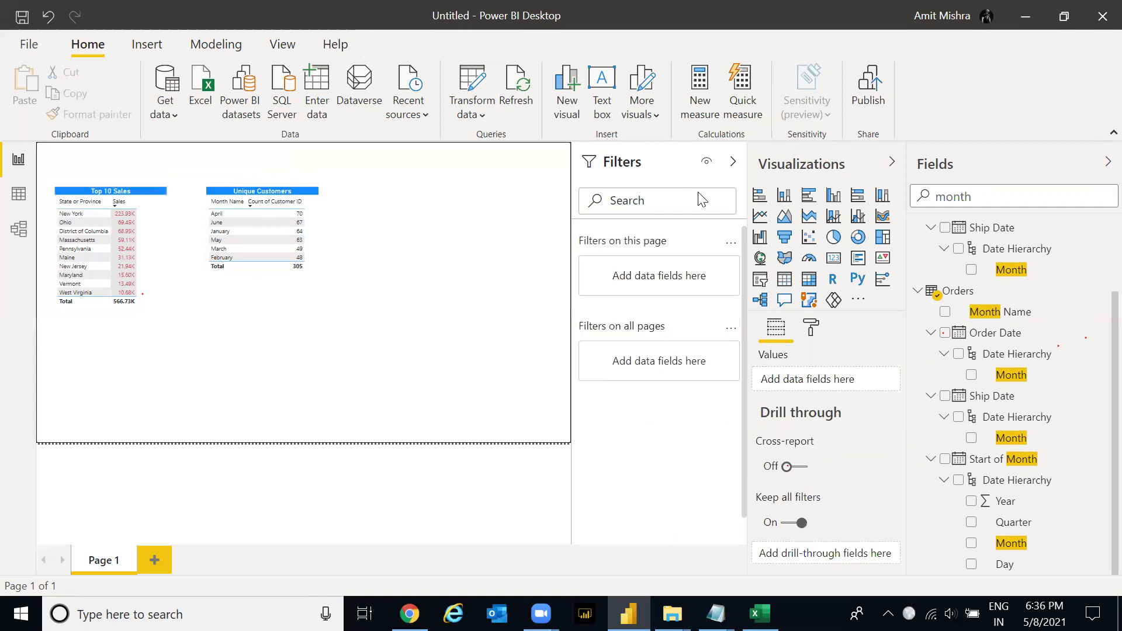
left_click(734, 164)
left_click(891, 166)
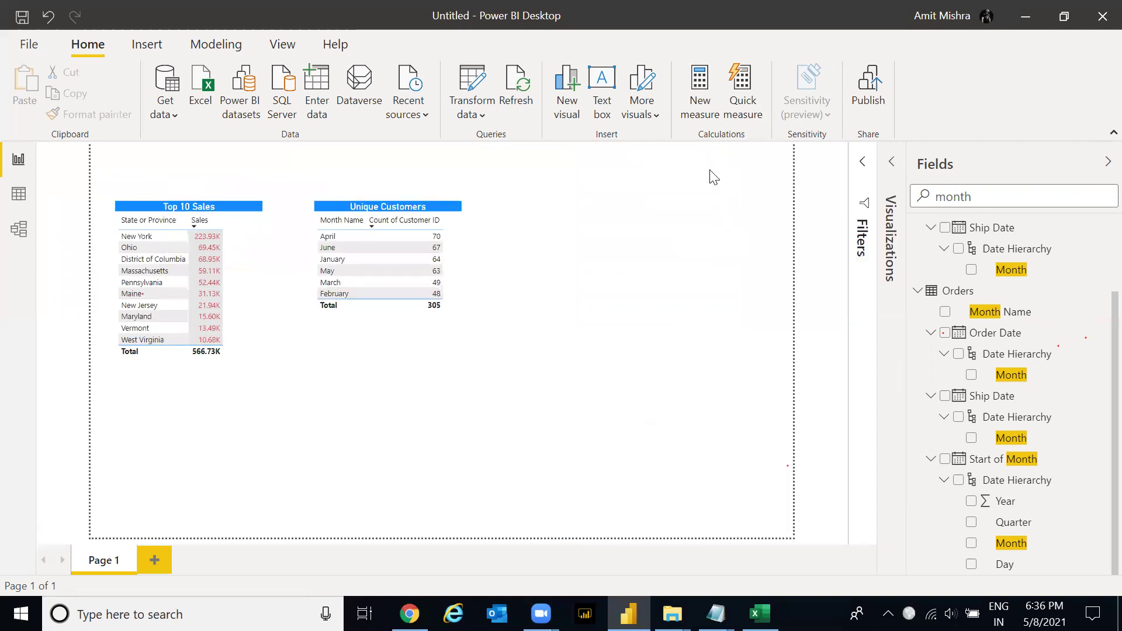
- Set the Top 10 Sales table's values text size to 12 pt and enlarge the table to fit all its rows
left_click(239, 301)
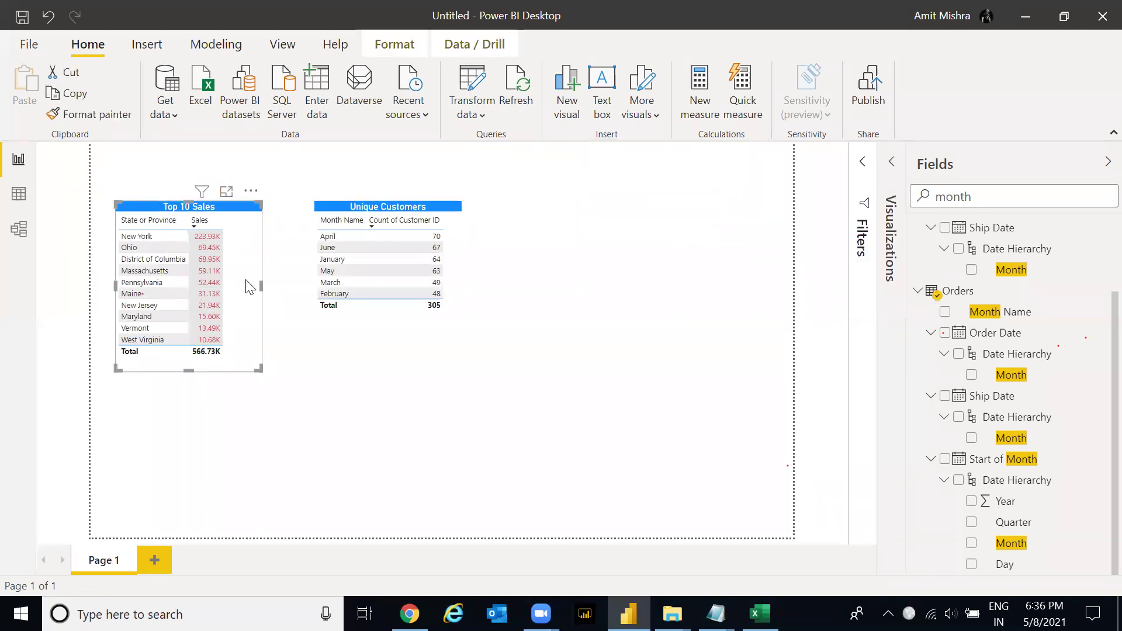
left_click(892, 165)
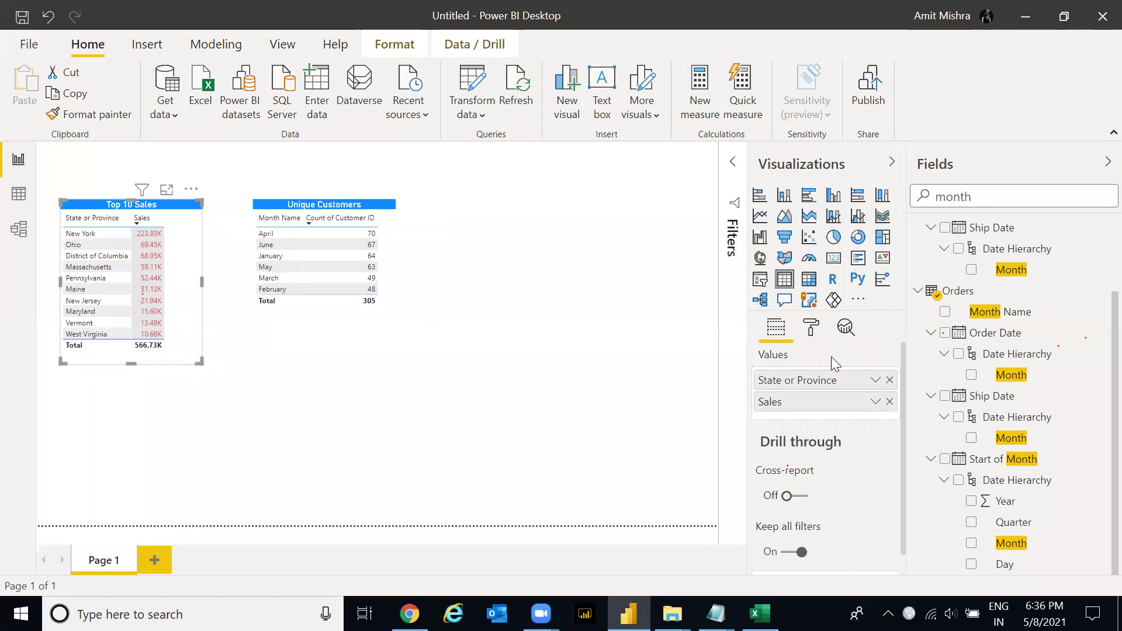
left_click(812, 329)
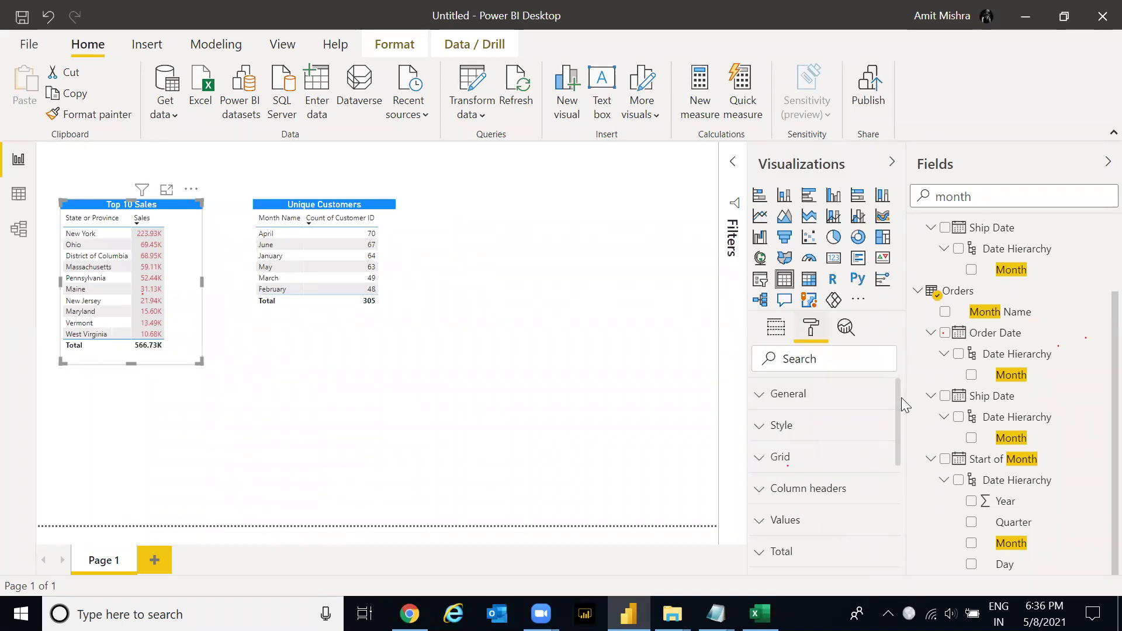
left_click_drag(900, 399, 899, 419)
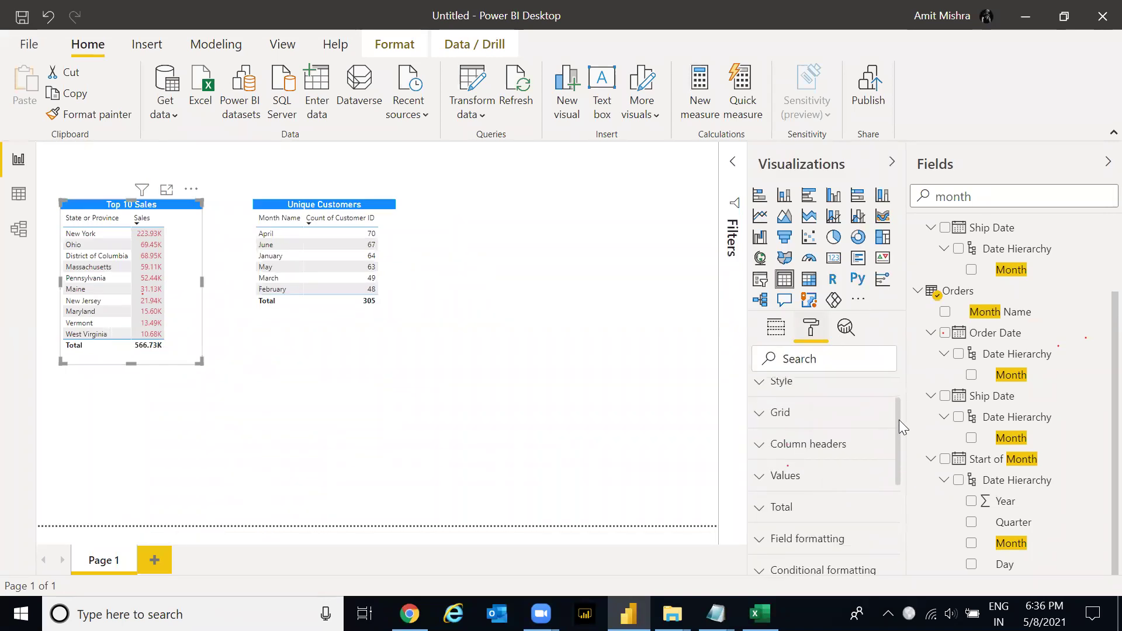
left_click(809, 479)
left_click_drag(895, 395, 911, 512)
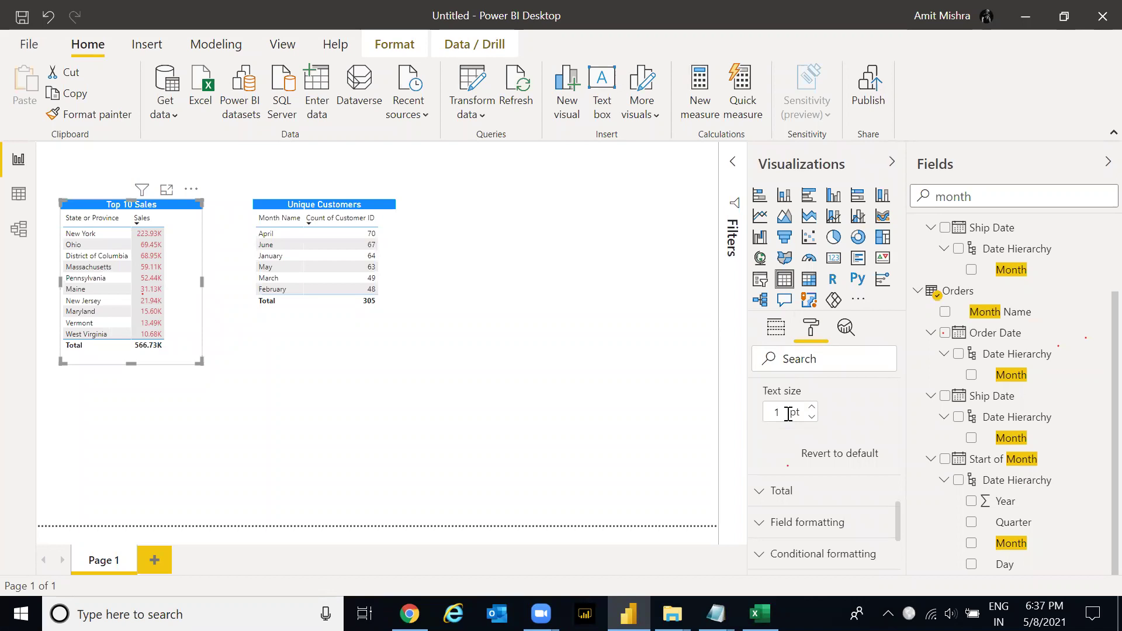
type("2")
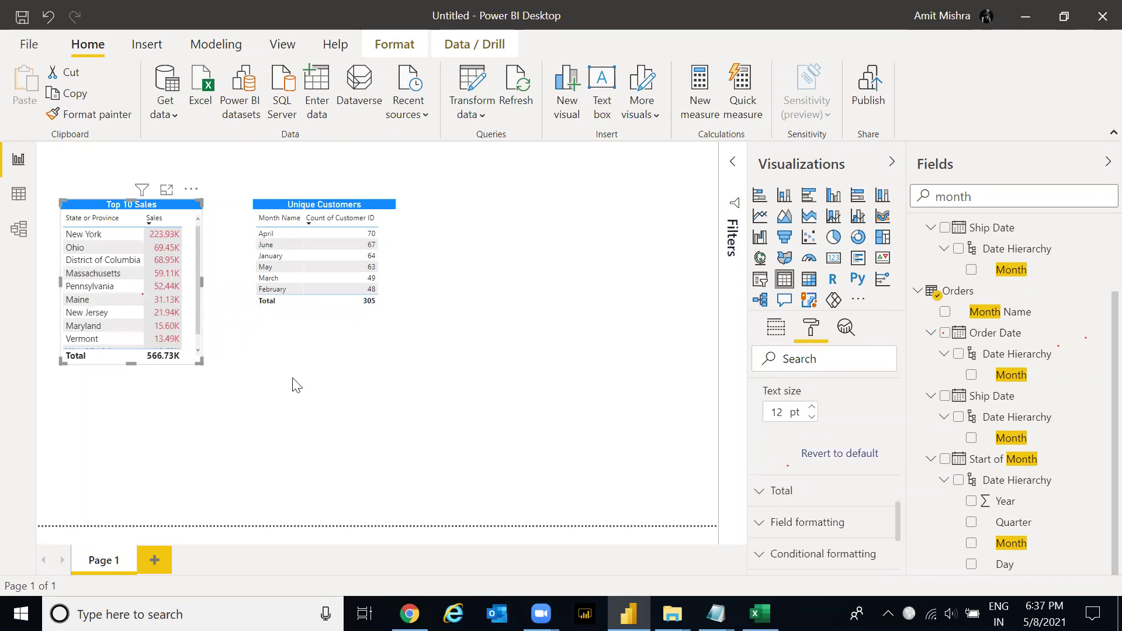
left_click_drag(200, 363, 218, 399)
- Set the values text size of the Unique Customers table to 12 pt
left_click(376, 325)
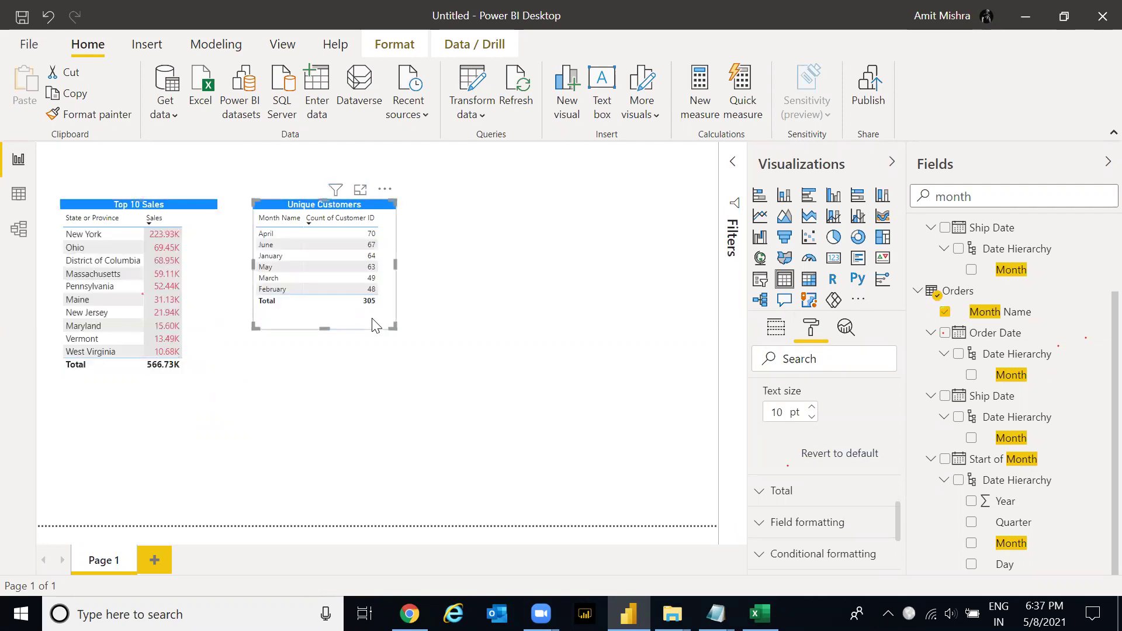
left_click(783, 409)
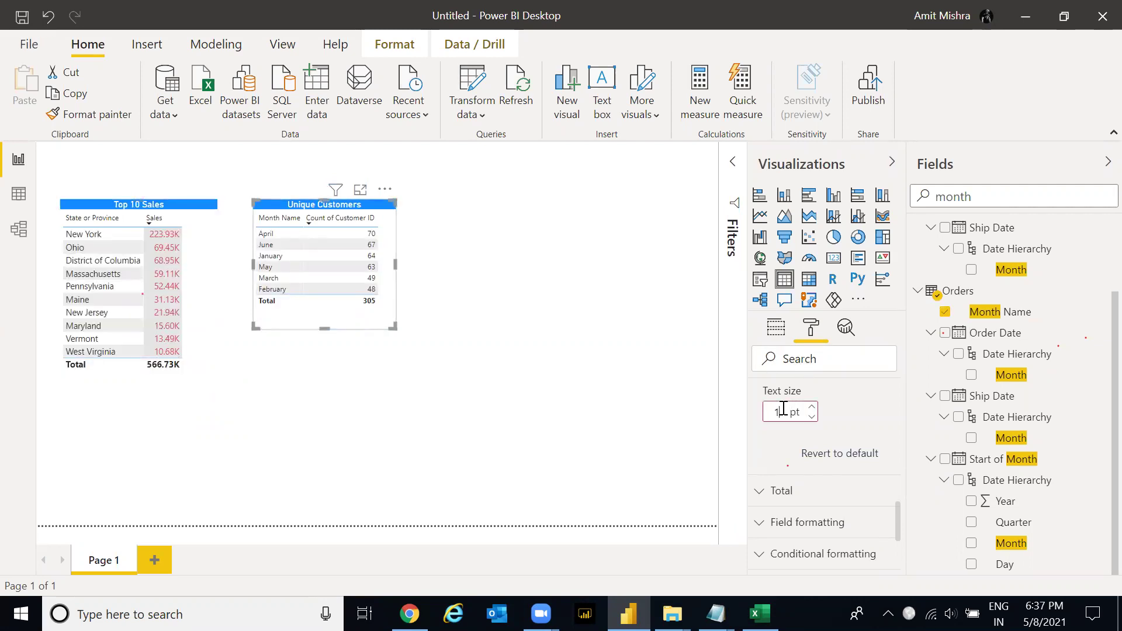
type("2")
key("Return")
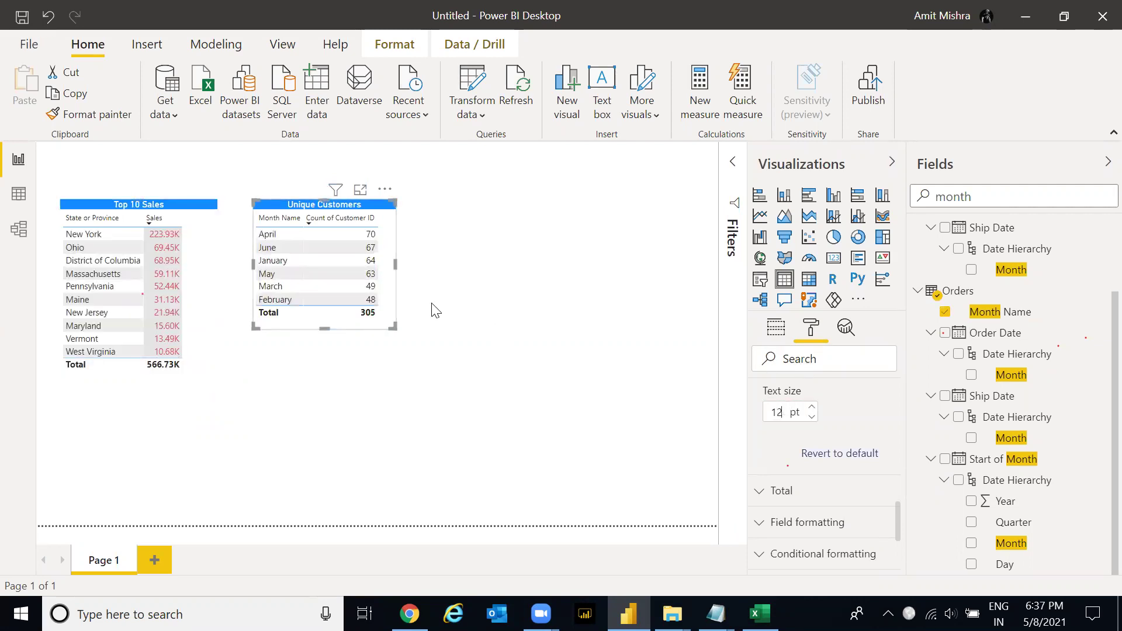
left_click(457, 241)
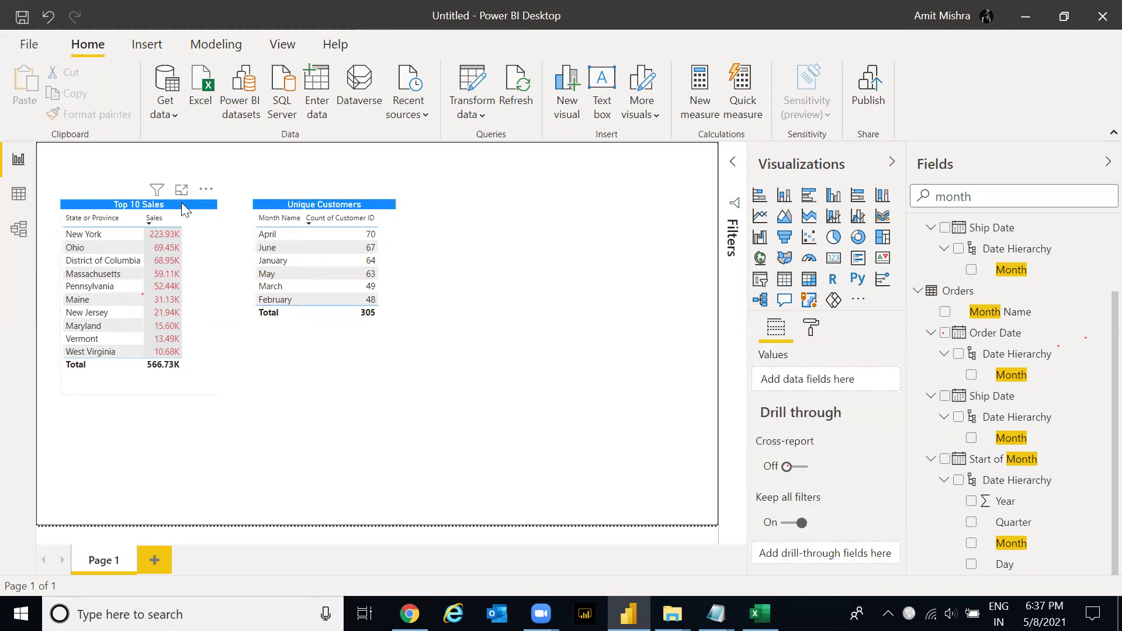
- Turn on the border for the Top 10 Sales table
left_click(181, 203)
left_click(812, 331)
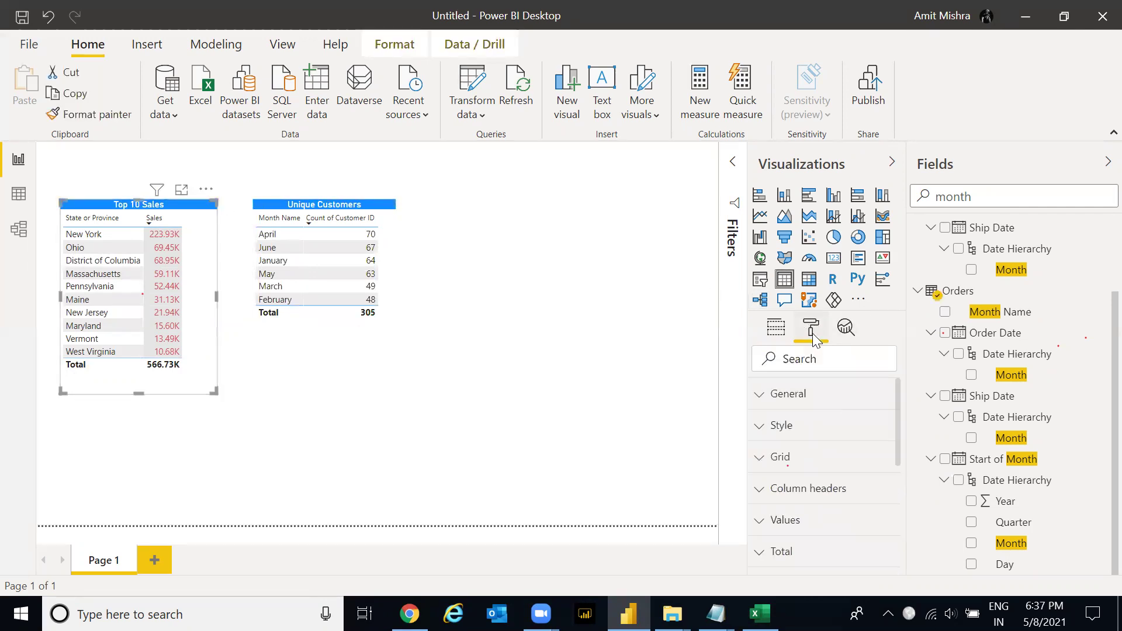
left_click_drag(896, 399, 895, 533)
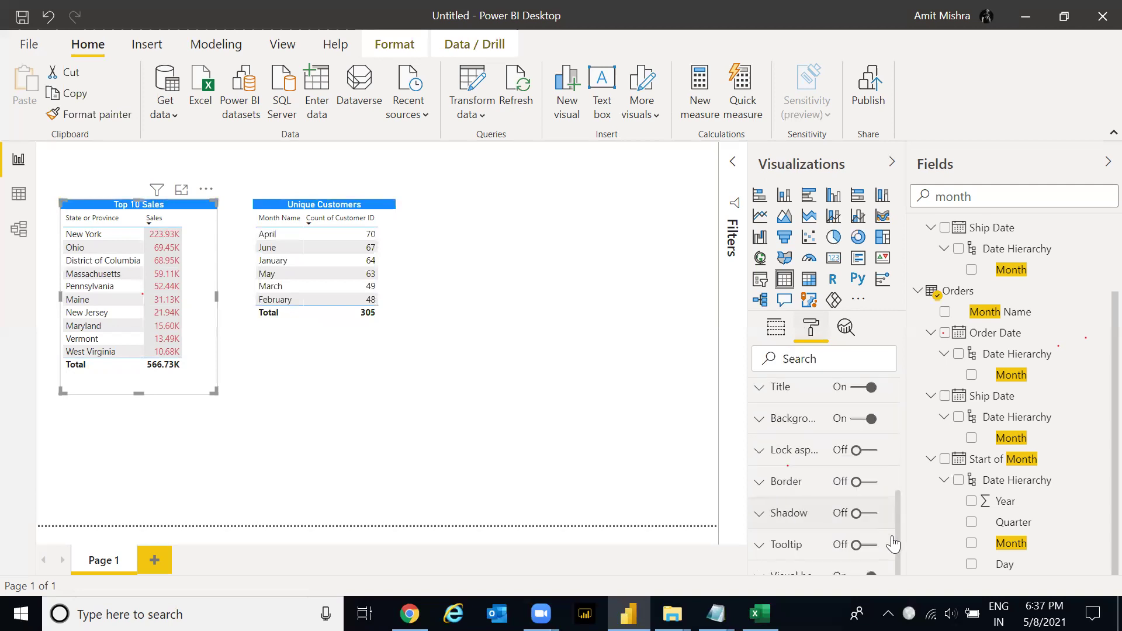
left_click(857, 472)
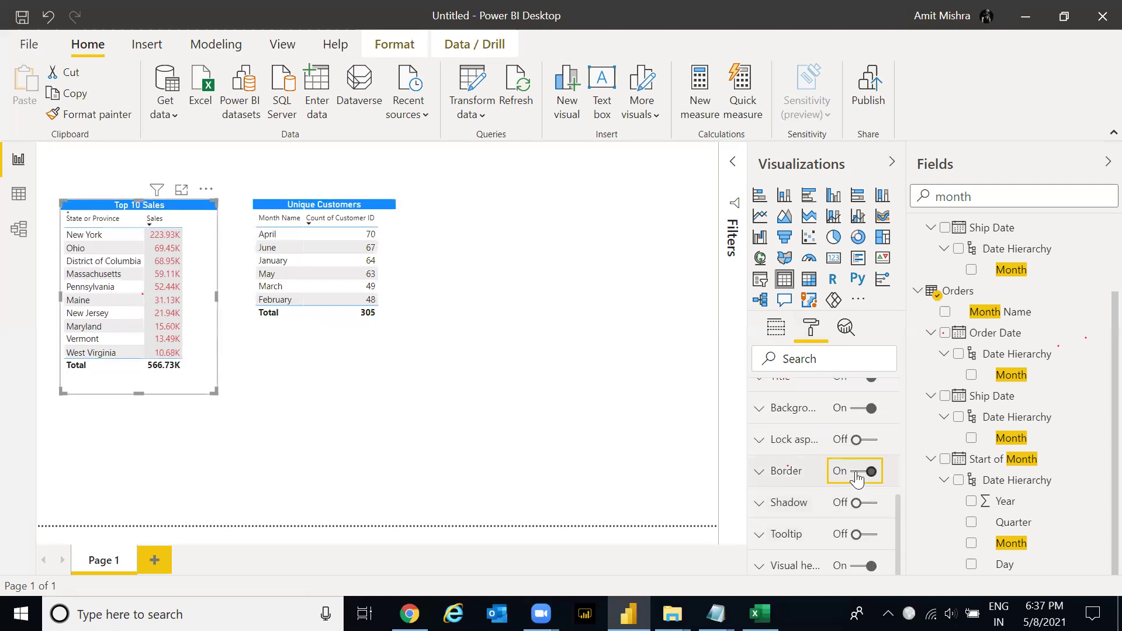
- Turn on the Unique Customers table's border and move the table closer to the Top 10 Sales table, keeping their tops aligned
left_click(383, 326)
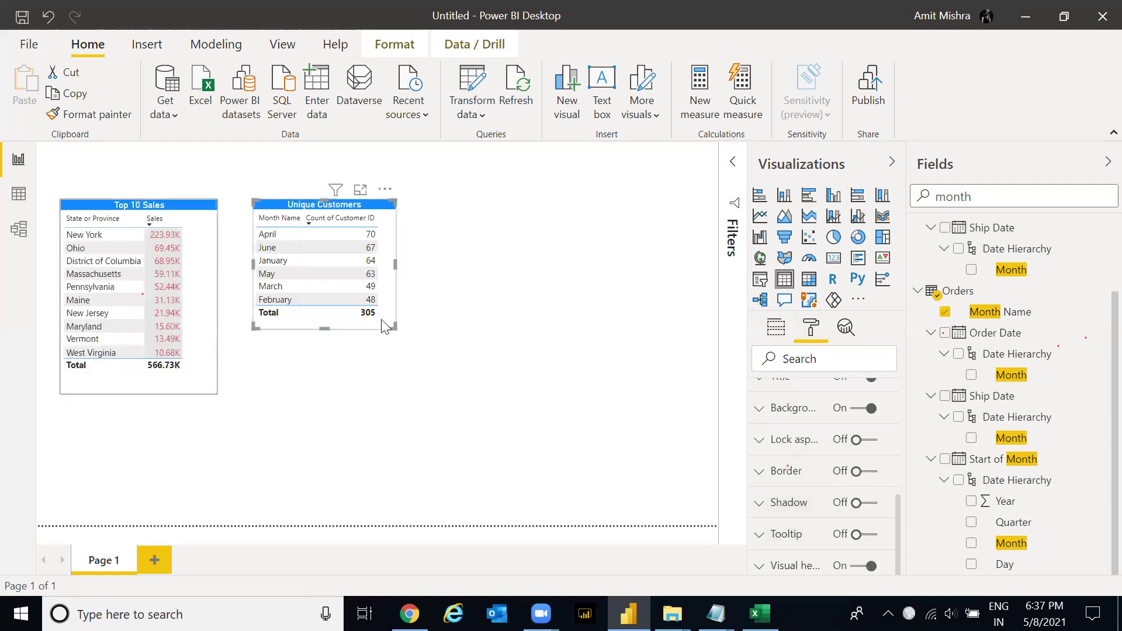
left_click(864, 473)
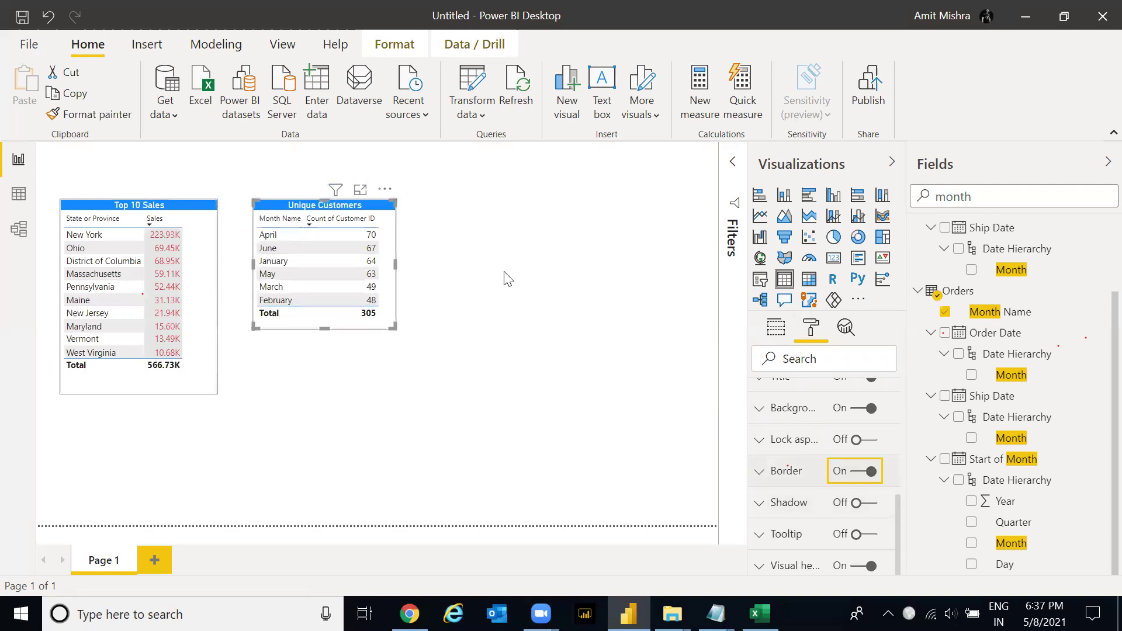
left_click_drag(374, 209, 347, 210)
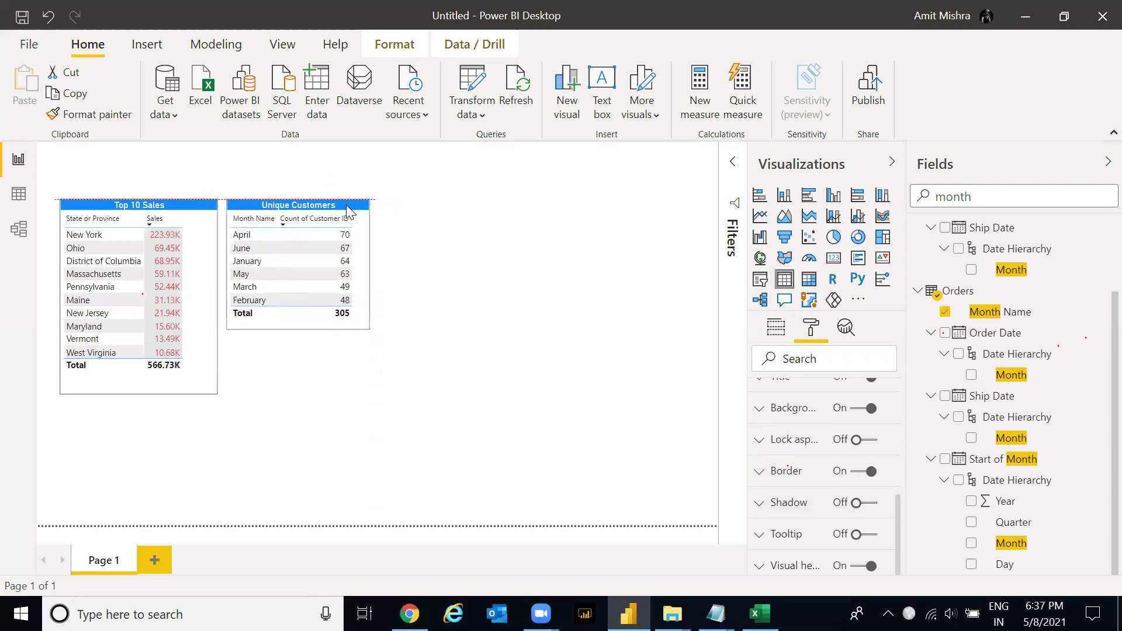
- Rename the report page as Sales Data
left_click(425, 208)
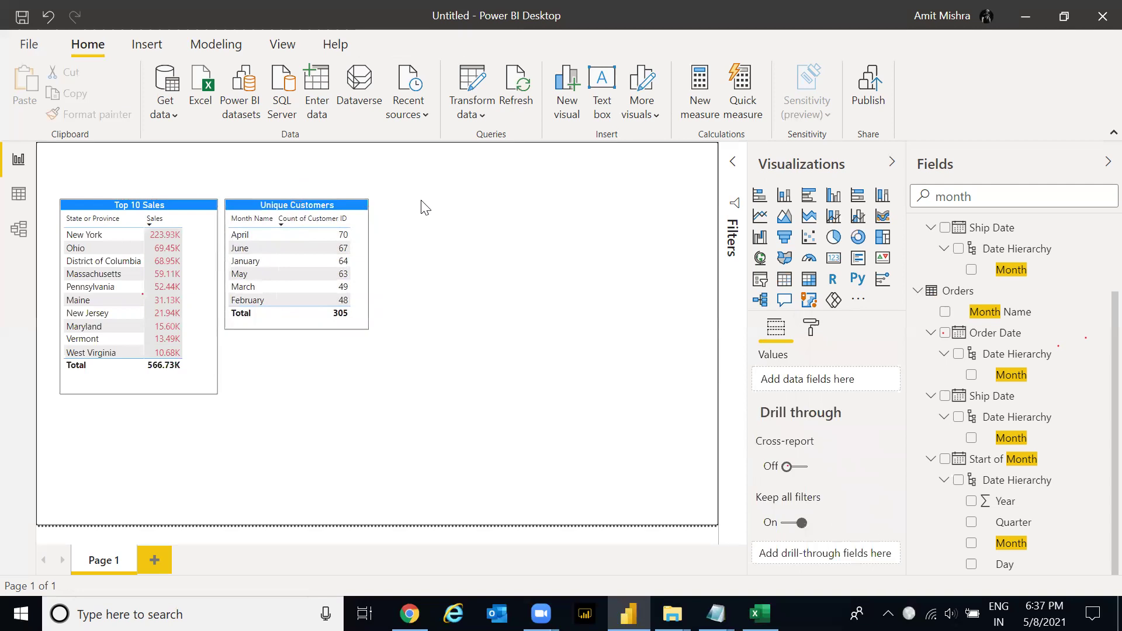
double_click(97, 561)
type("Sales Dat")
type("a")
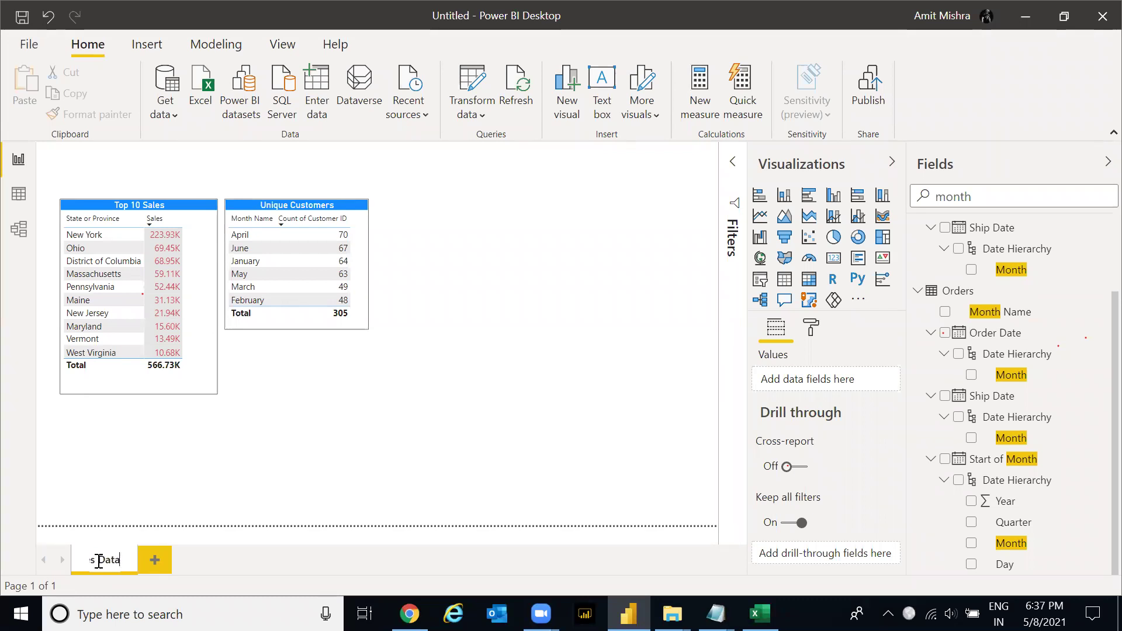
key("Return")
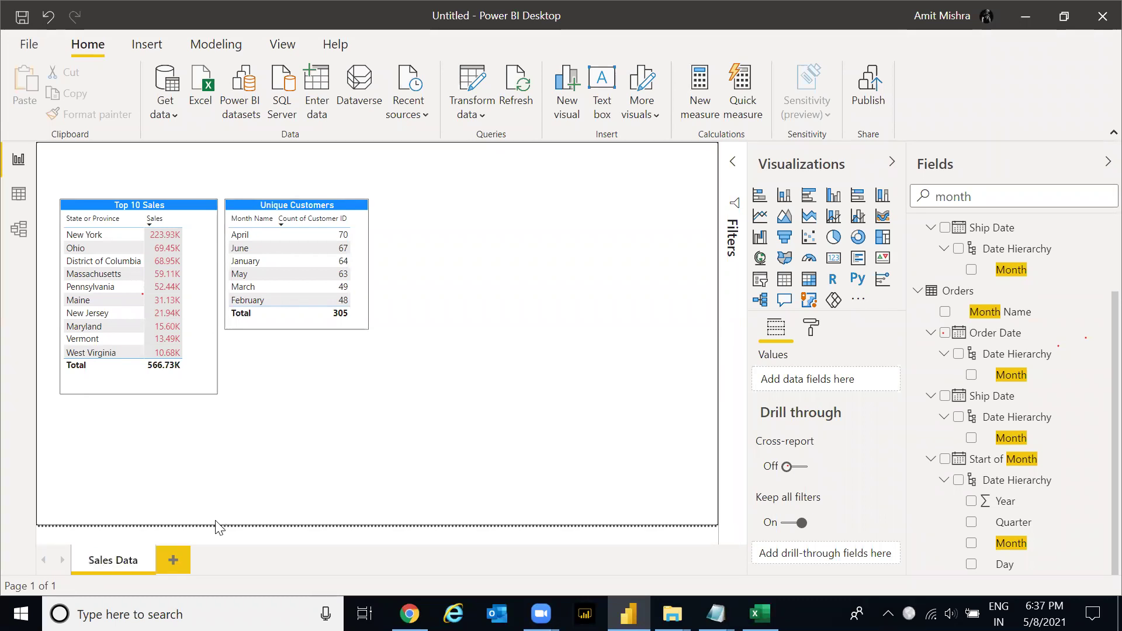
- Add a new report page with a table visual showing the Customer Name field from Orders
left_click(173, 560)
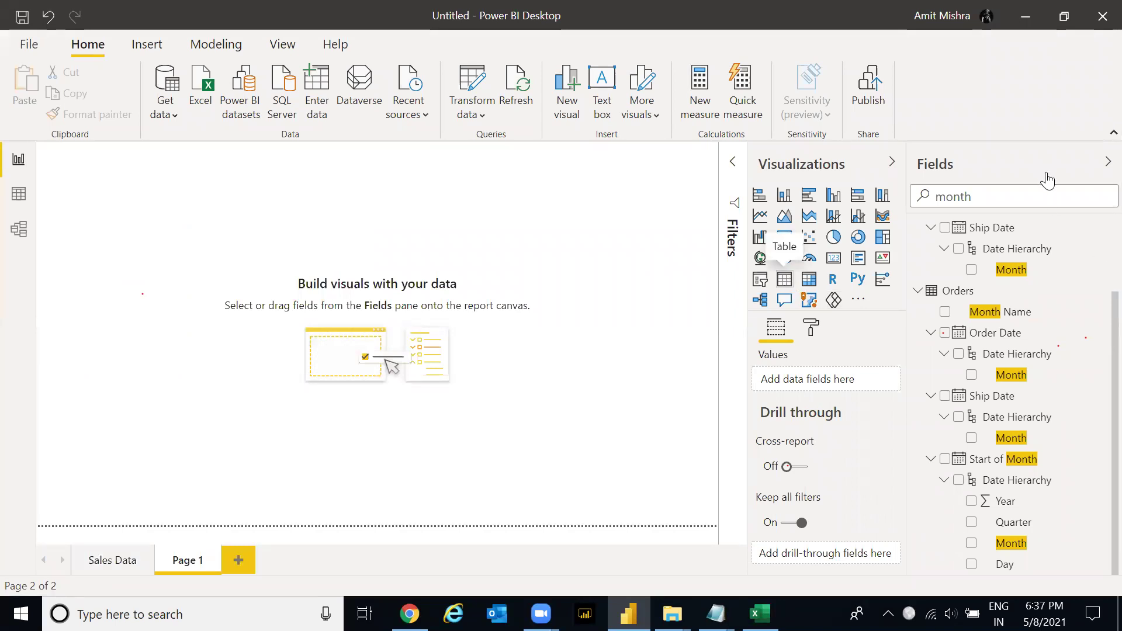
left_click_drag(1014, 196, 906, 197)
type("Customer")
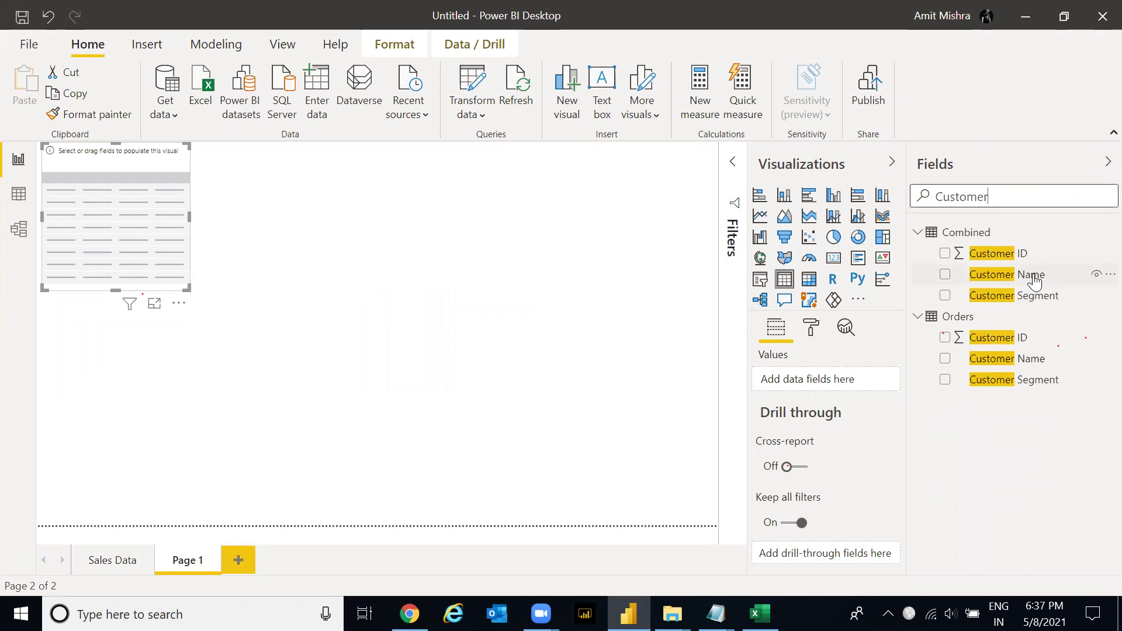
left_click_drag(1001, 358, 819, 380)
- Clear the field search, enlarge the Customer Name table to most of the page's height, and offset it slightly from the page corner
double_click(1005, 199)
key("BackSpace")
left_click_drag(187, 288, 246, 465)
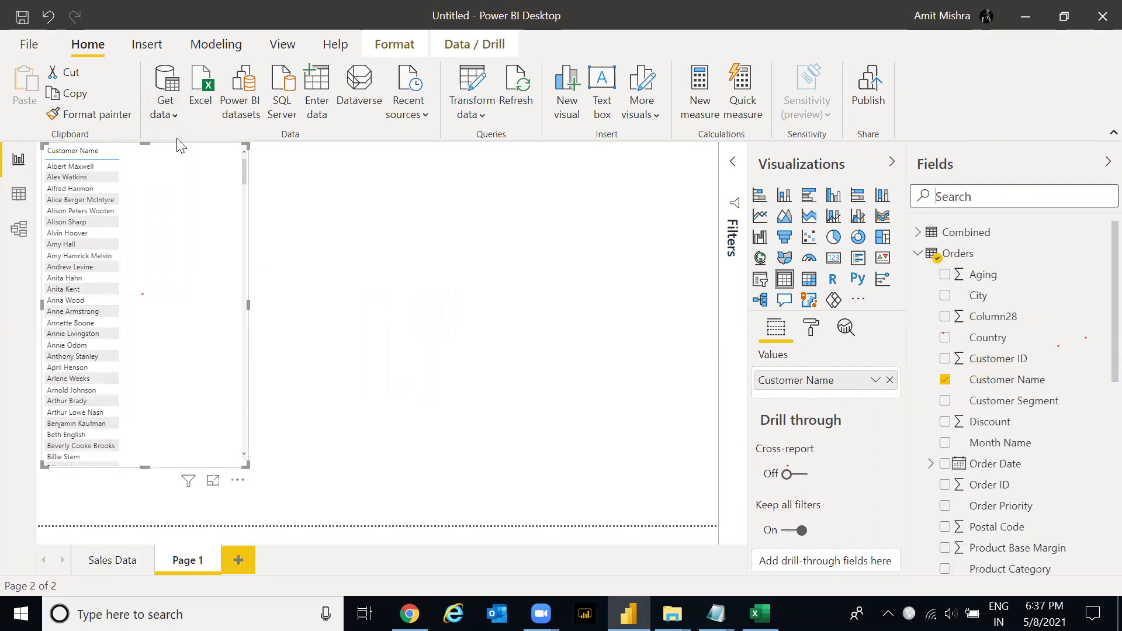
left_click_drag(173, 165, 182, 173)
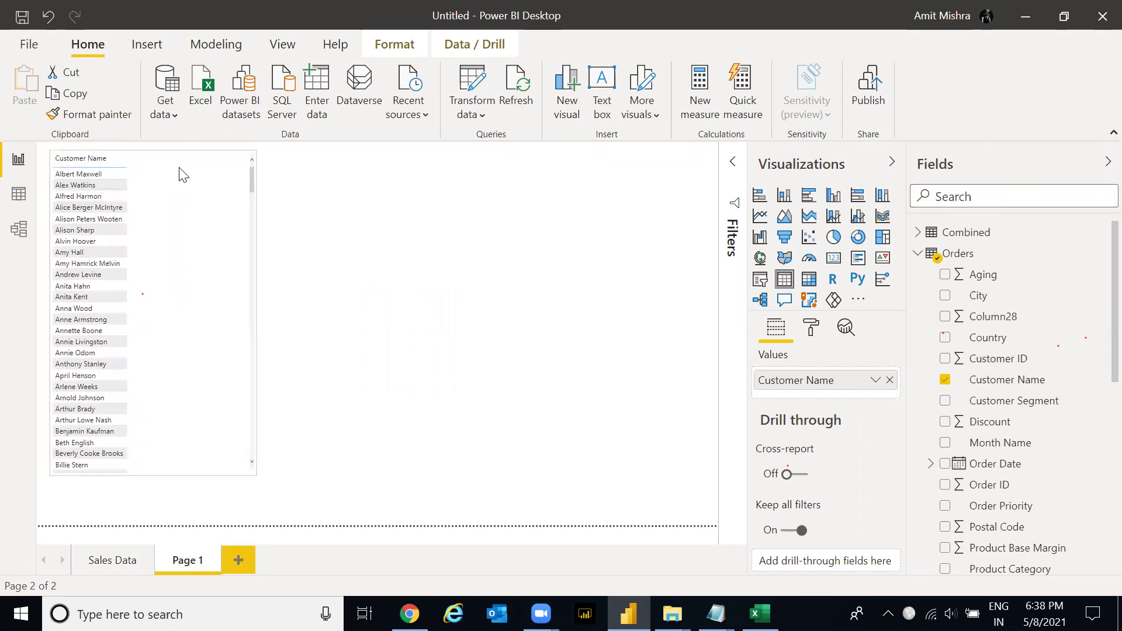
left_click(96, 564)
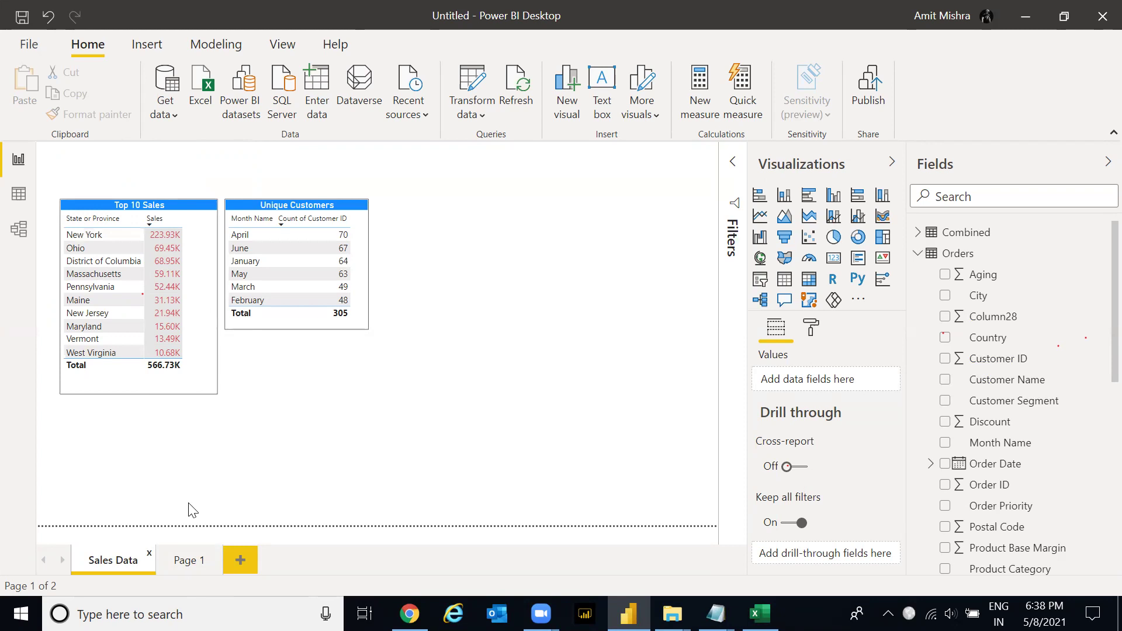
left_click(177, 571)
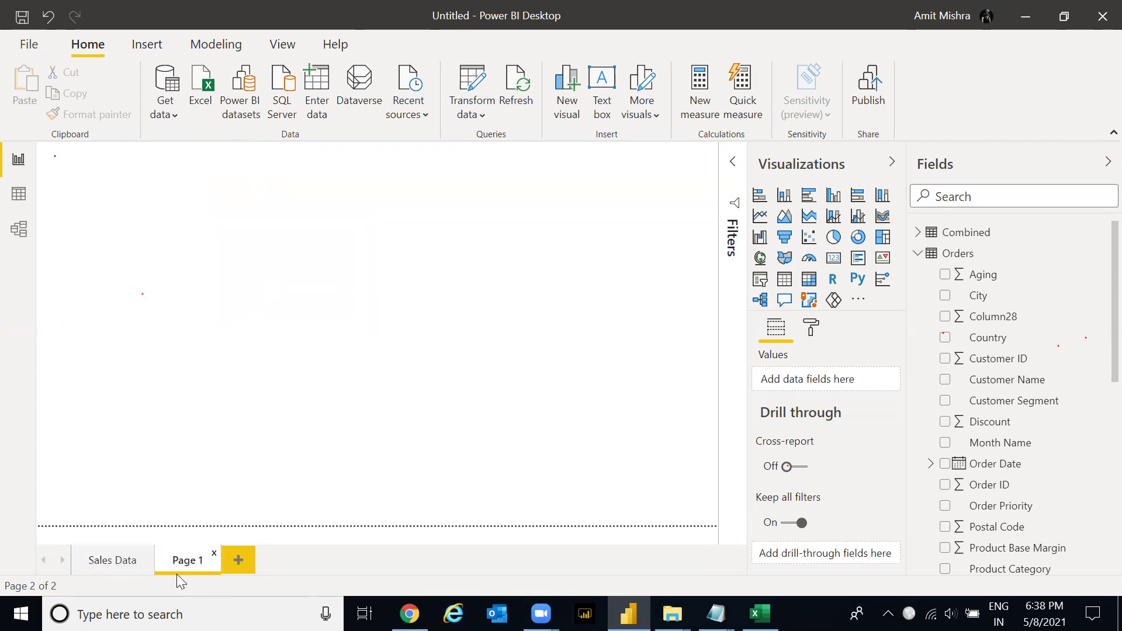
left_click(205, 212)
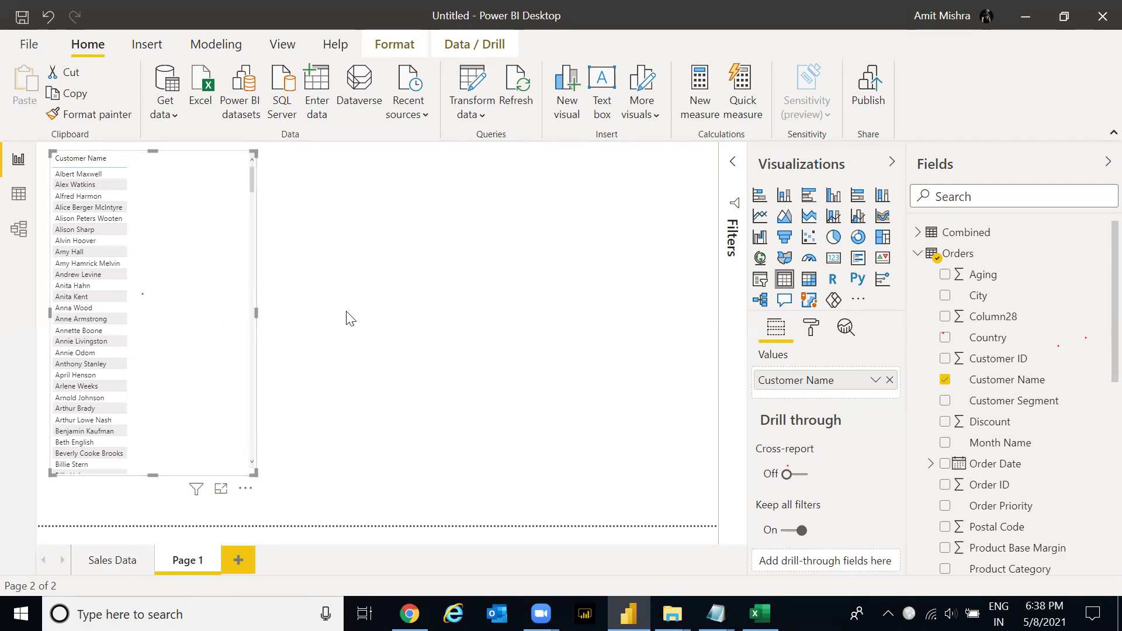
left_click(314, 324)
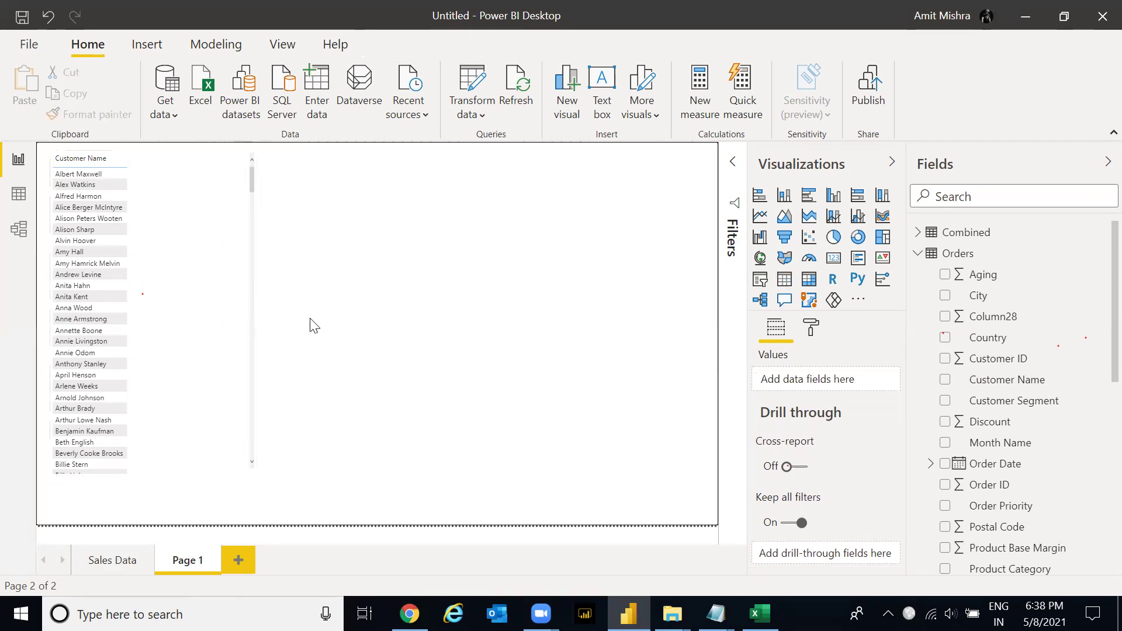
- Make State or Province from Orders the drill-through field of Page 1 and shift the customer table clear of the back button
left_click(229, 326)
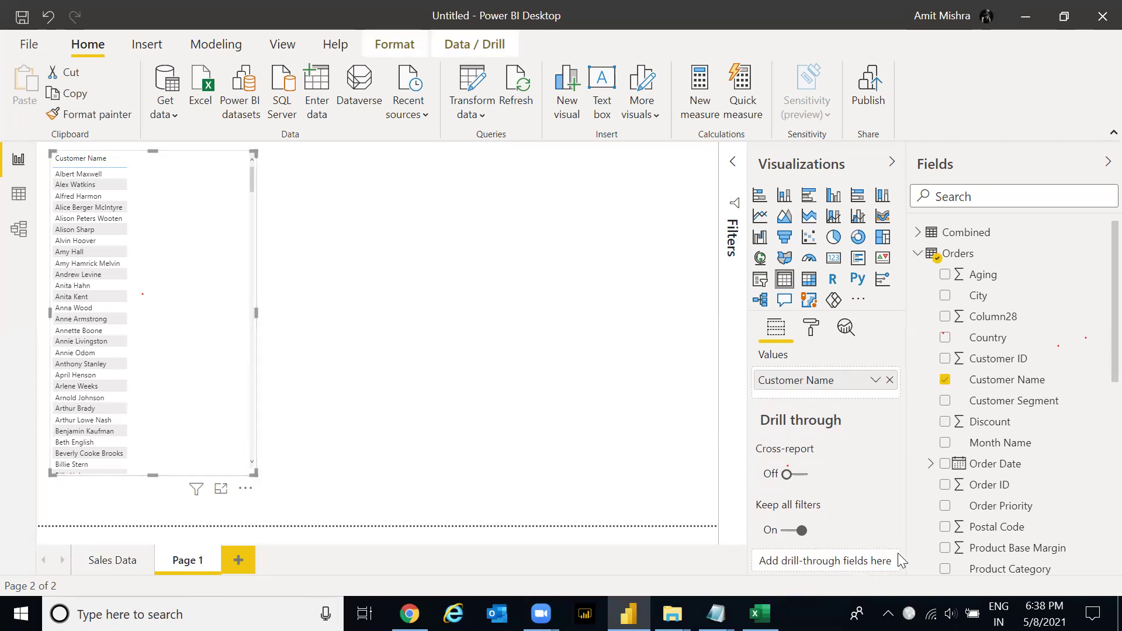
left_click(999, 196)
type("state")
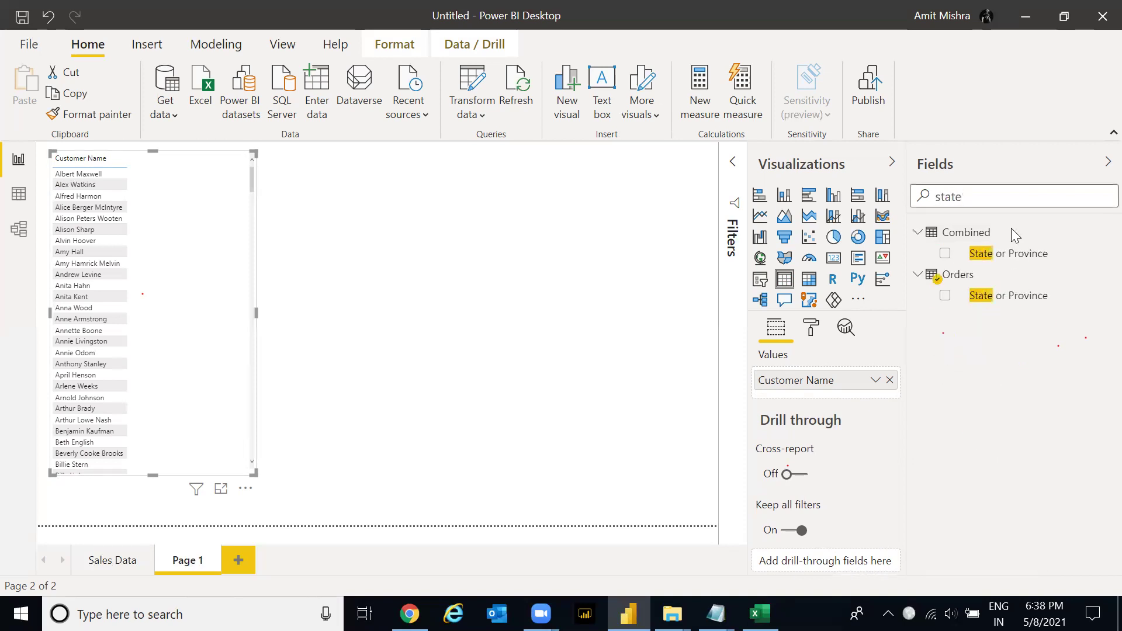
left_click_drag(1012, 295, 821, 562)
left_click_drag(903, 440, 906, 482)
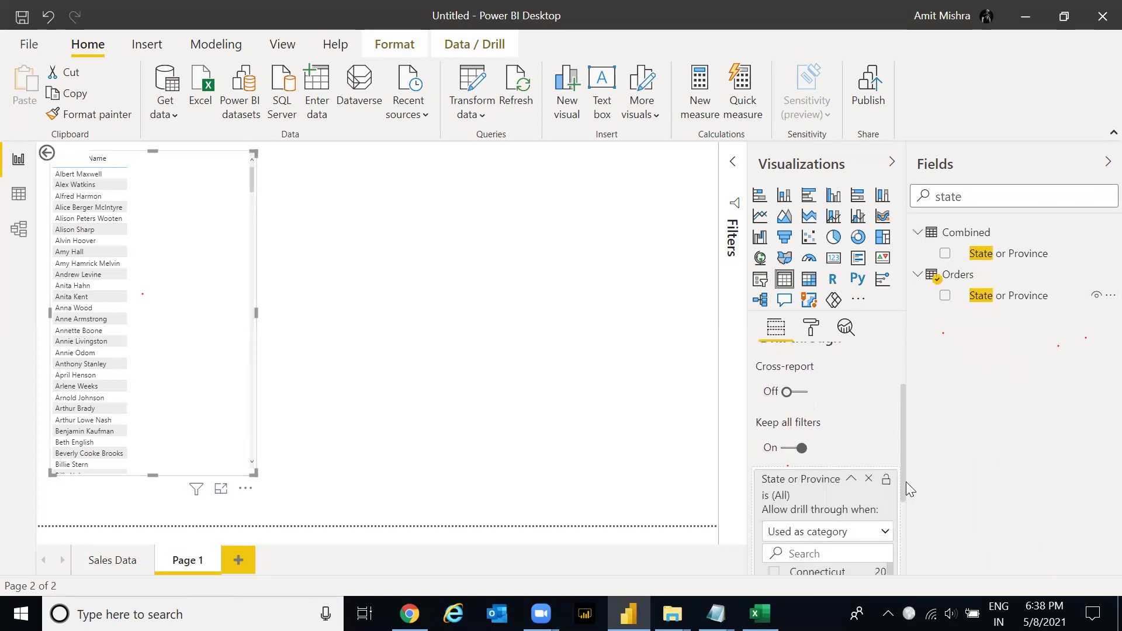
left_click(851, 481)
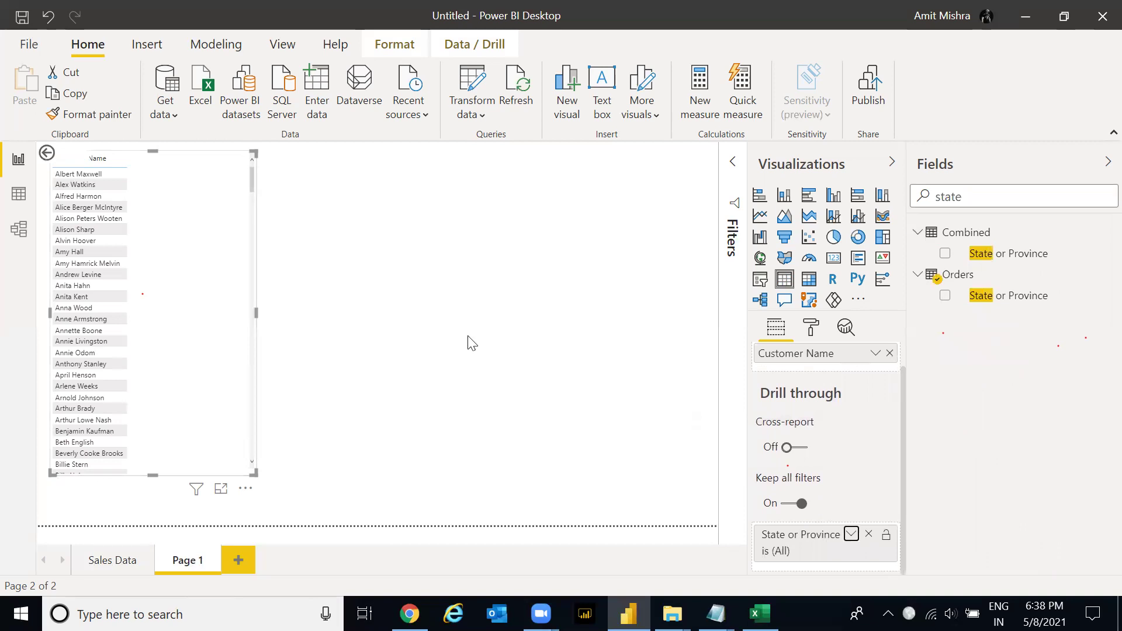
left_click(401, 326)
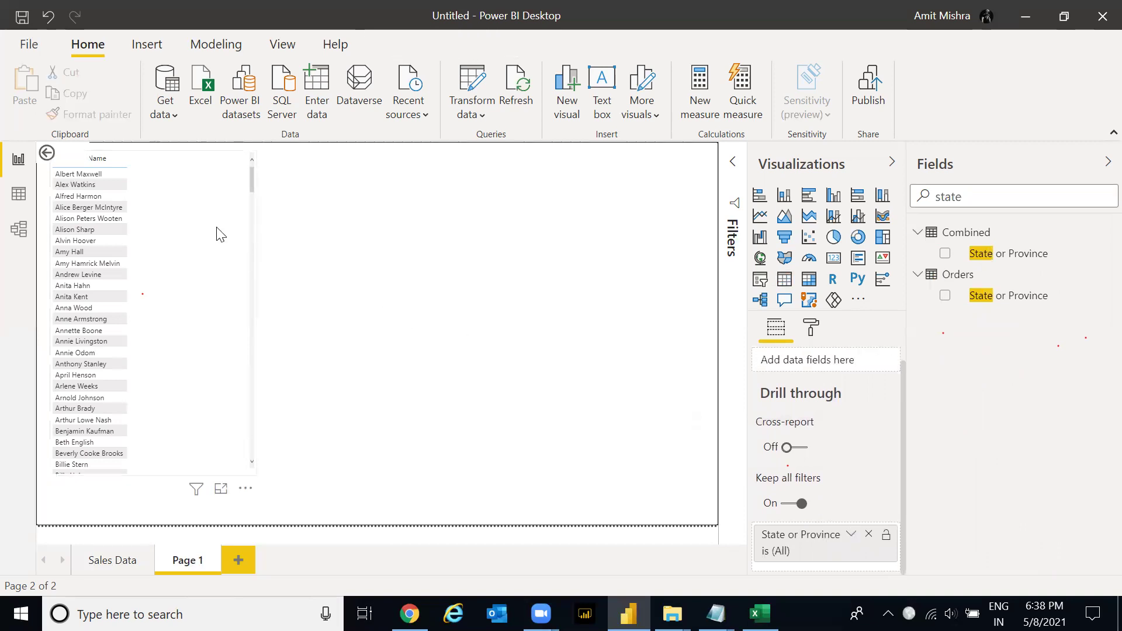
left_click(230, 235)
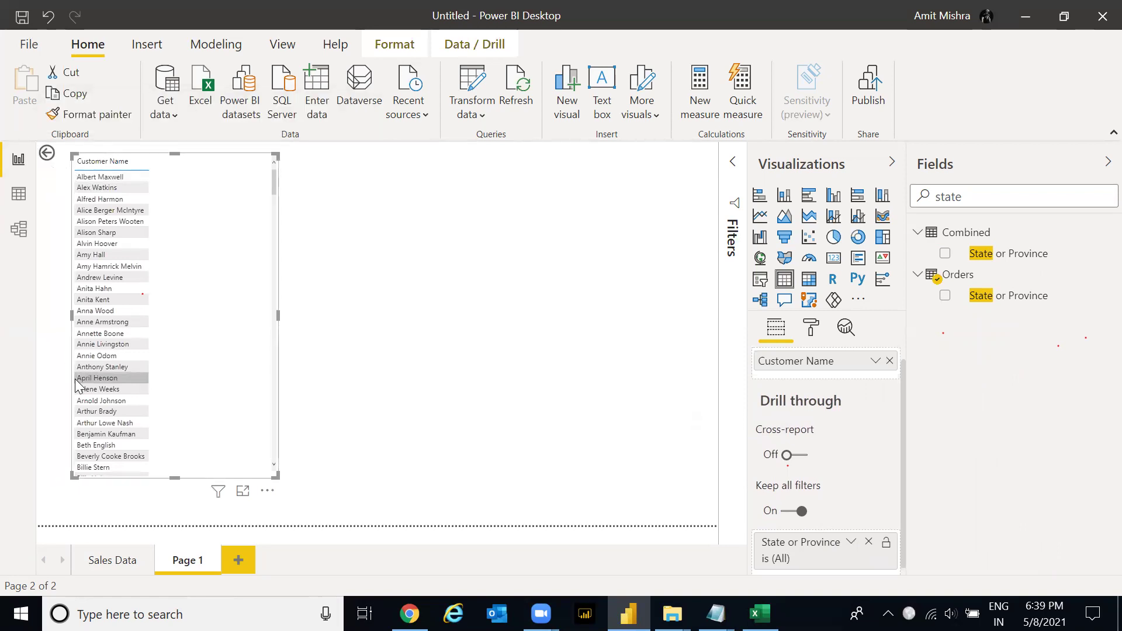
- Drill through from New Jersey in the Sales Data page's Top 10 Sales table to Page 1 and review its customers
left_click(115, 562)
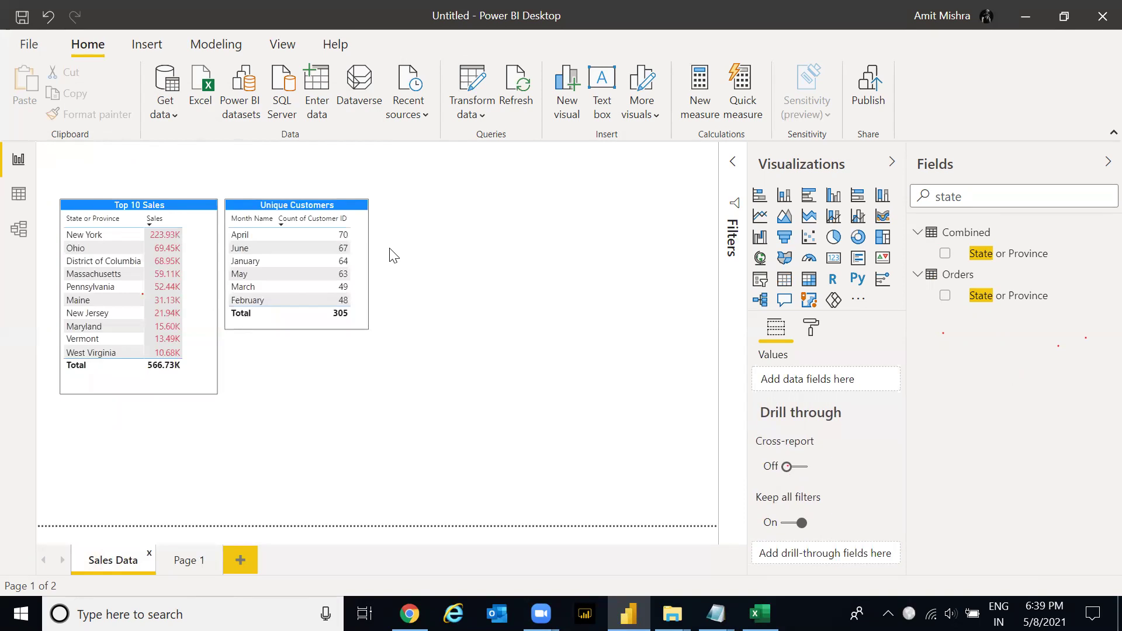
right_click(105, 315)
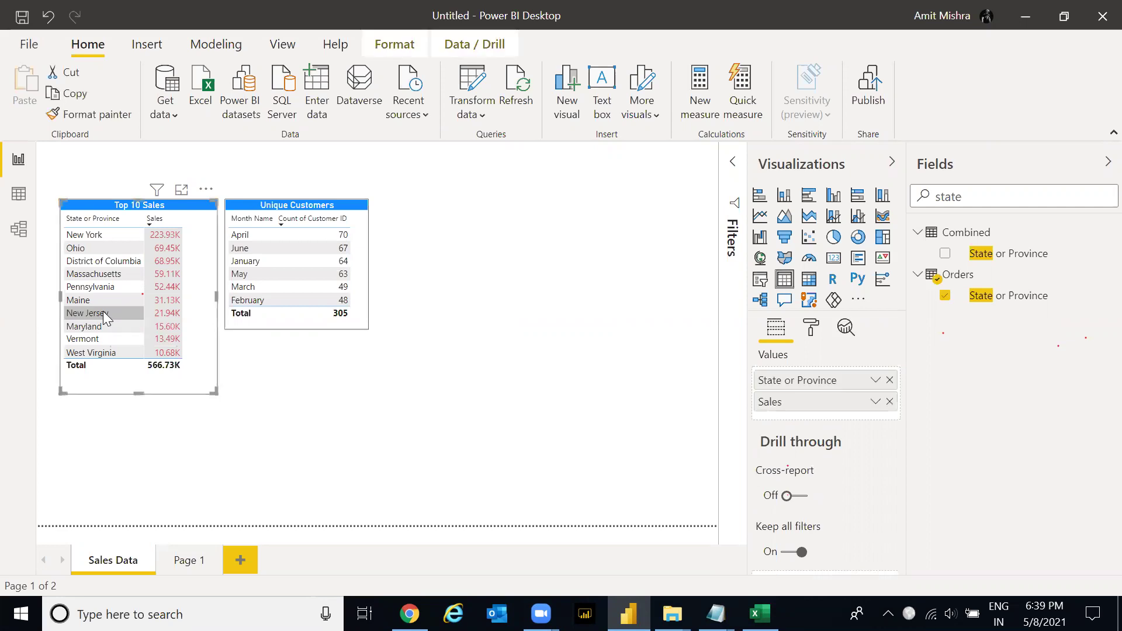
mouse_move(193, 384)
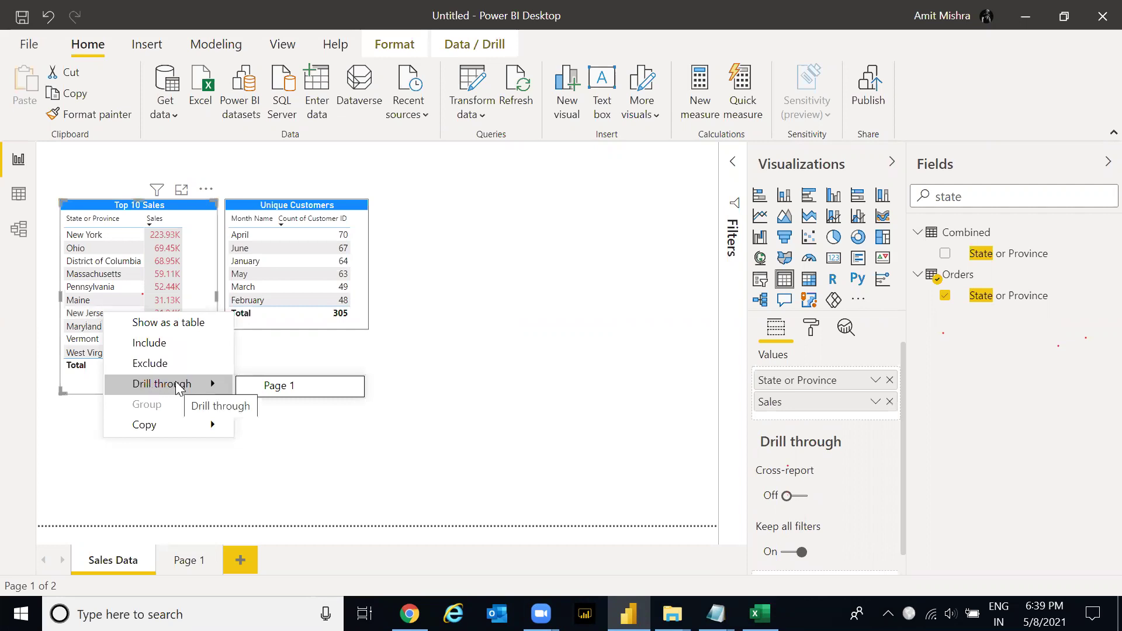
left_click(306, 386)
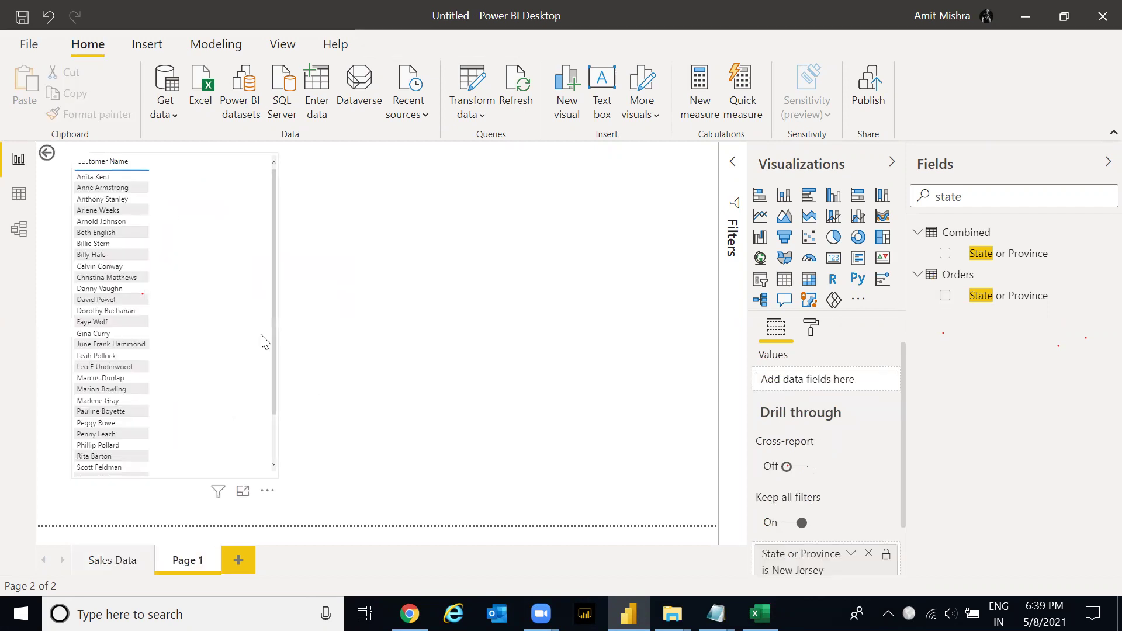
left_click_drag(275, 333, 272, 263)
- Add the Sales field from Orders to the Customer Name table on Page 1
left_click(195, 243)
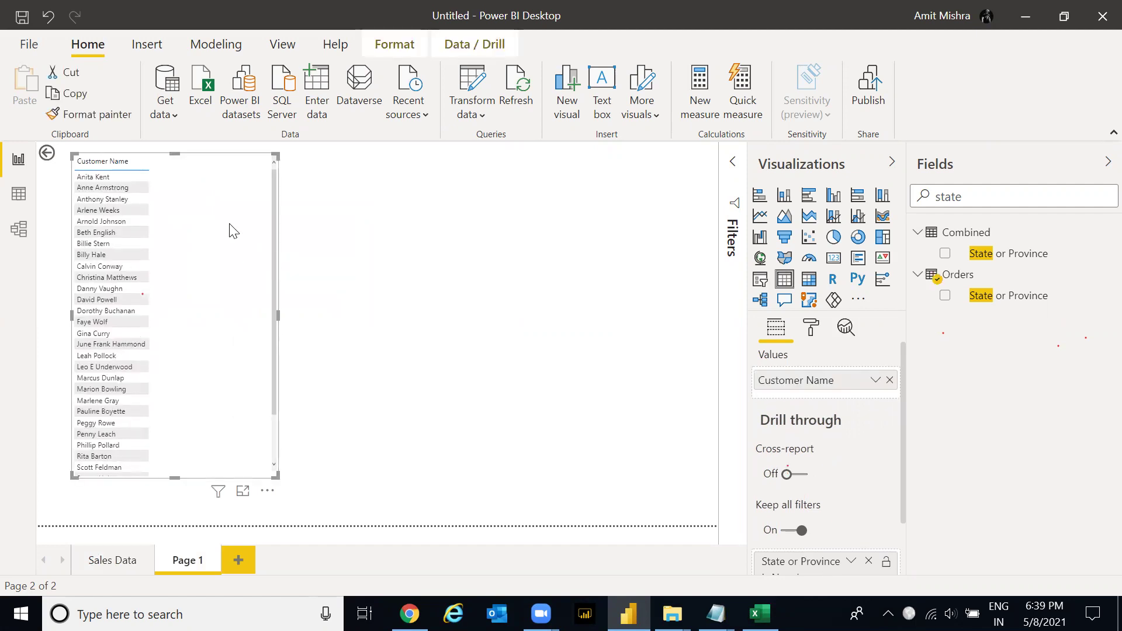
left_click(972, 199)
key("ctrl+a")
type("Sales")
left_click_drag(993, 306, 837, 391)
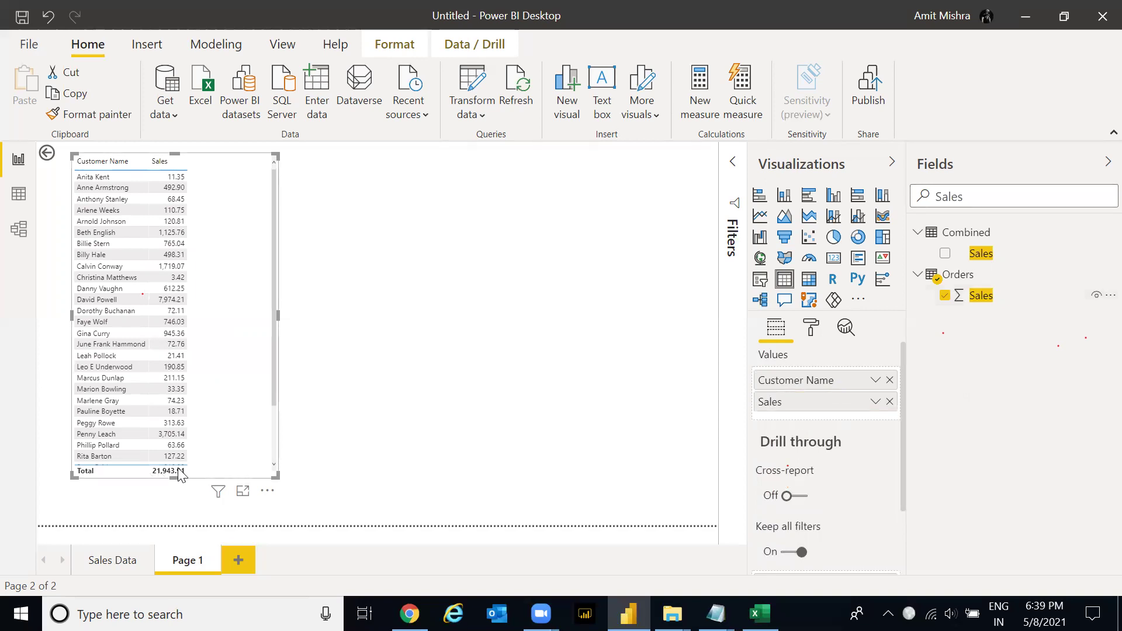
- Drill through from Vermont in the Sales Data page's Top 10 Sales table to Page 1
left_click(119, 567)
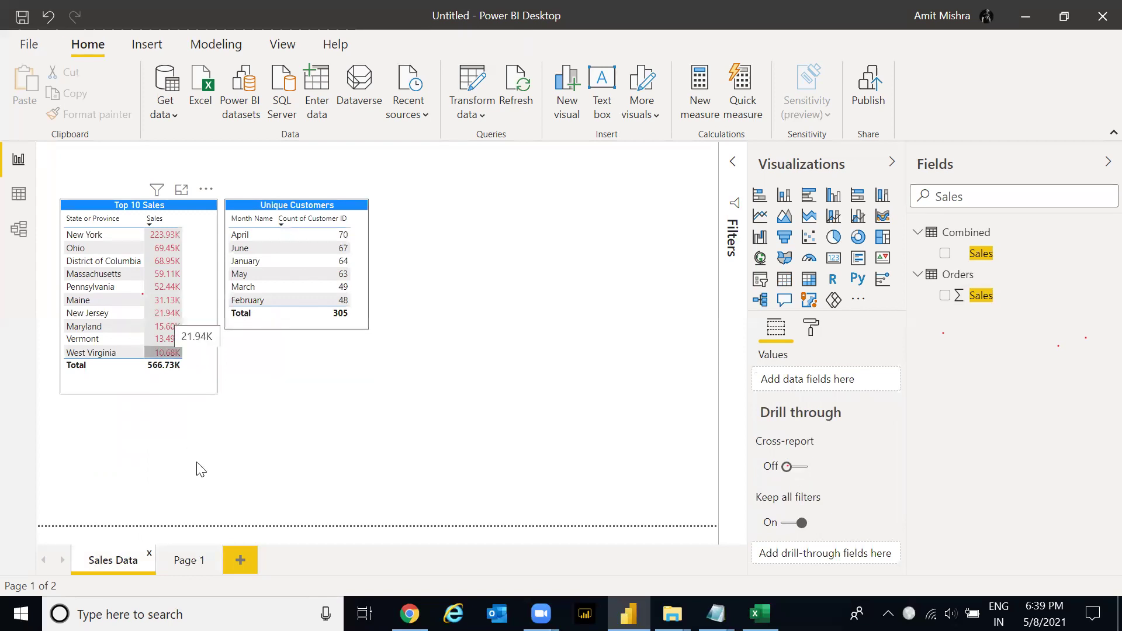
right_click(168, 344)
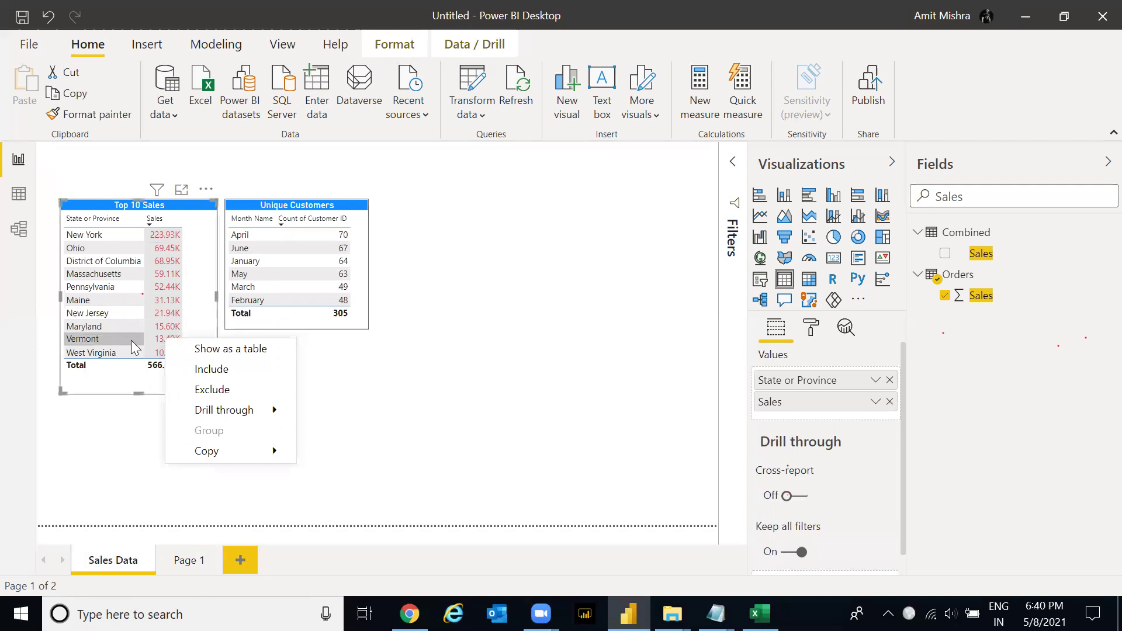
mouse_move(257, 410)
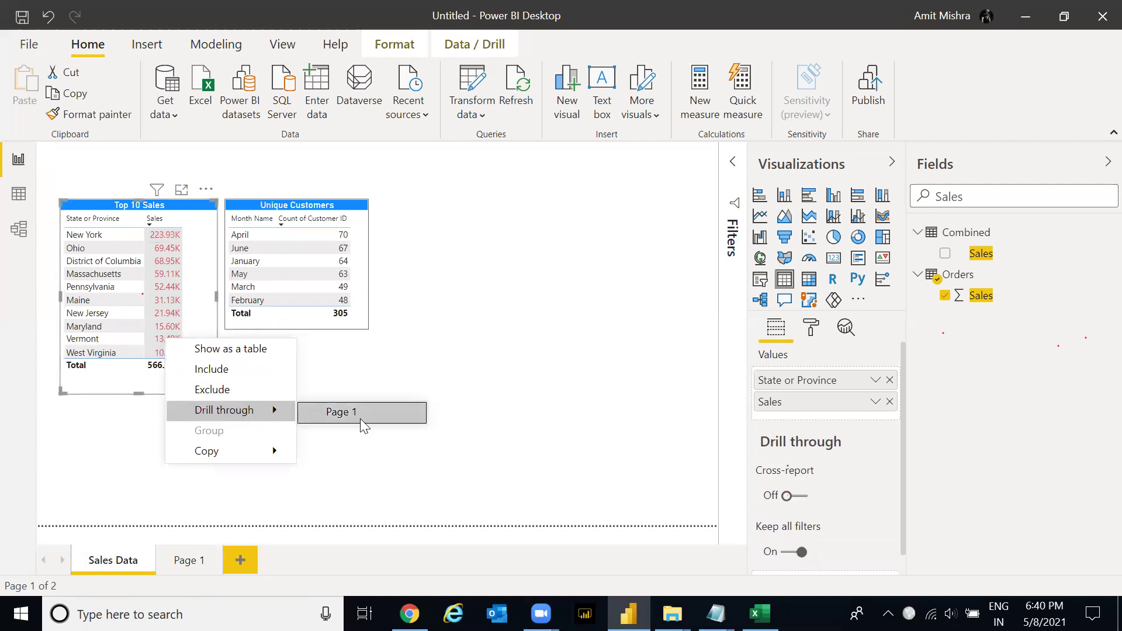
left_click(360, 418)
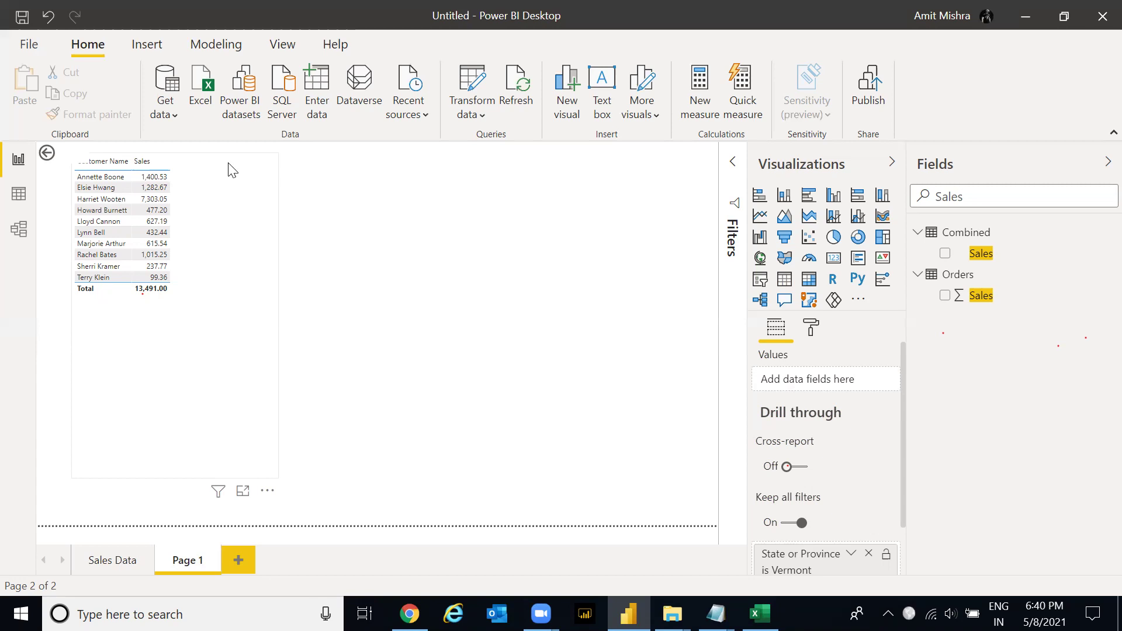
- Test the back button on Page 1 twice, ending on the Sales Data page
left_click(46, 155, "ctrl")
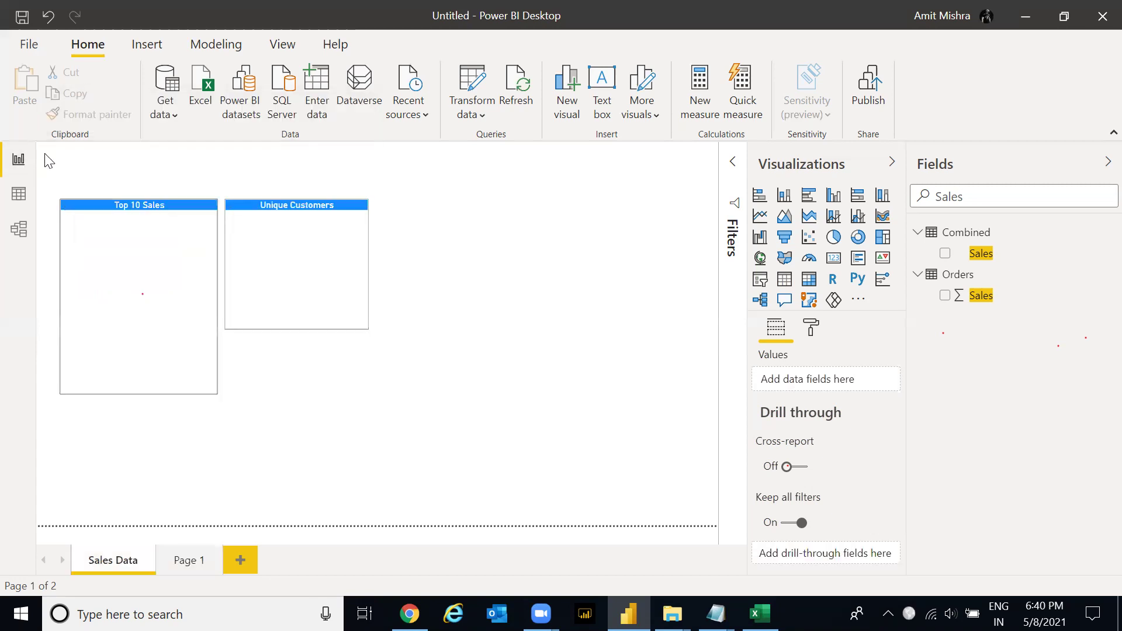
left_click(171, 570)
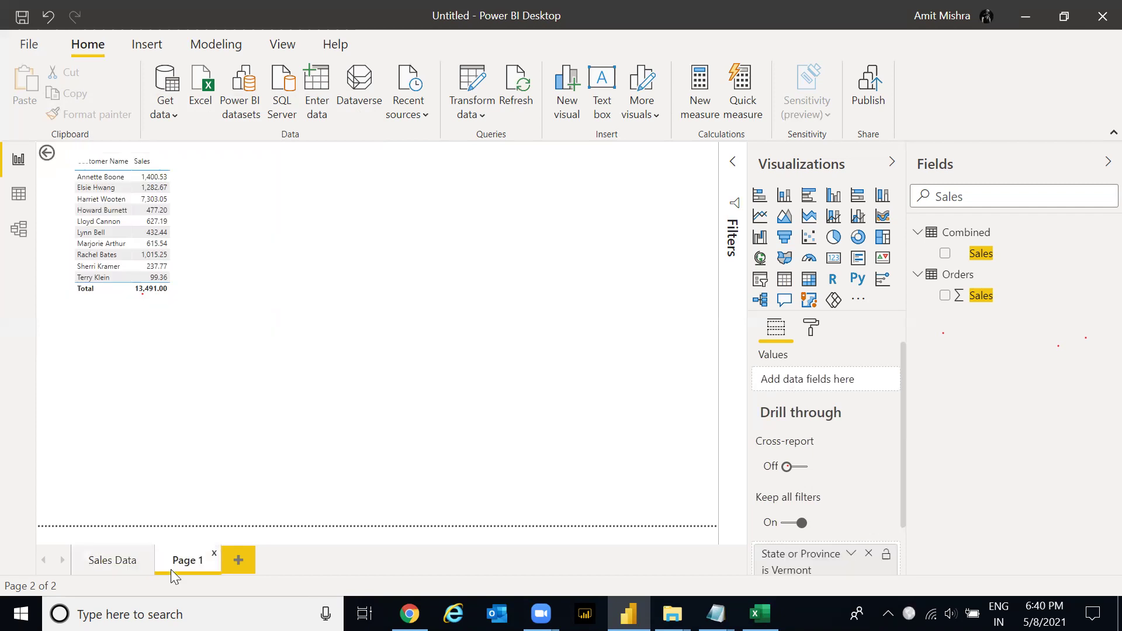
left_click(48, 157, "ctrl")
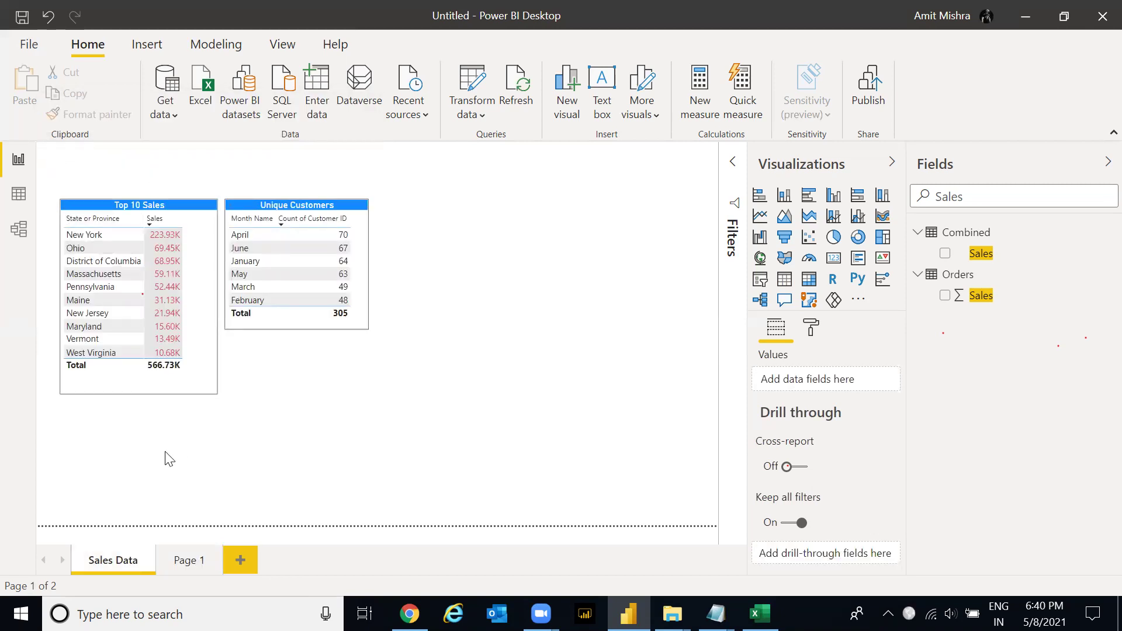
- Add an empty slicer beside the Unique Customers table, align their tops, and shorten the slicer
left_click(214, 377)
left_click(525, 269)
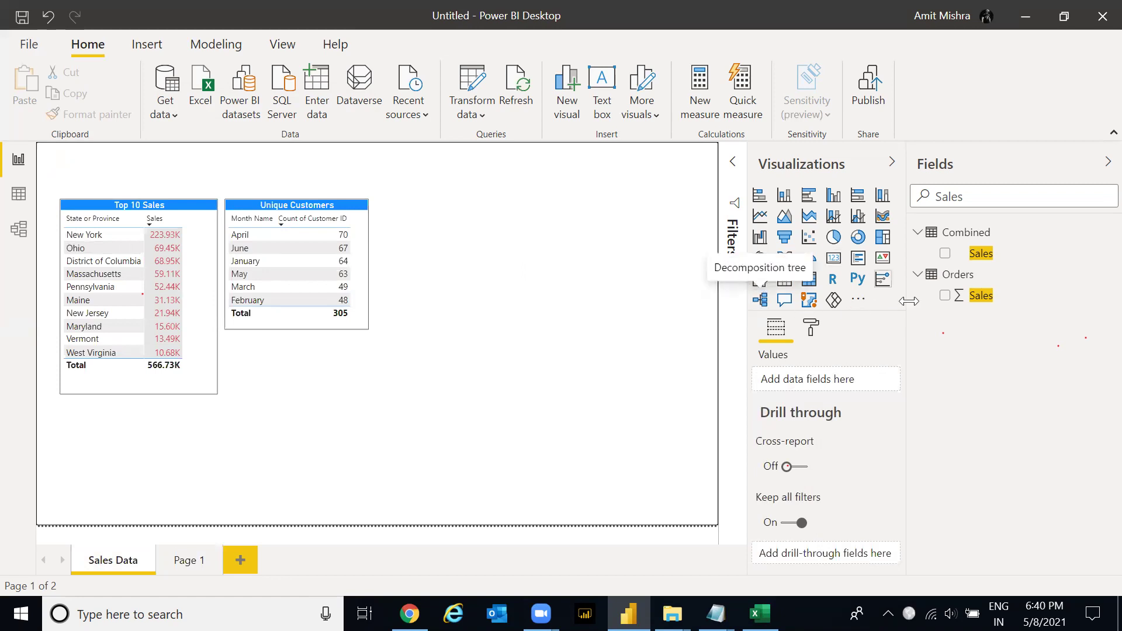
left_click(927, 316)
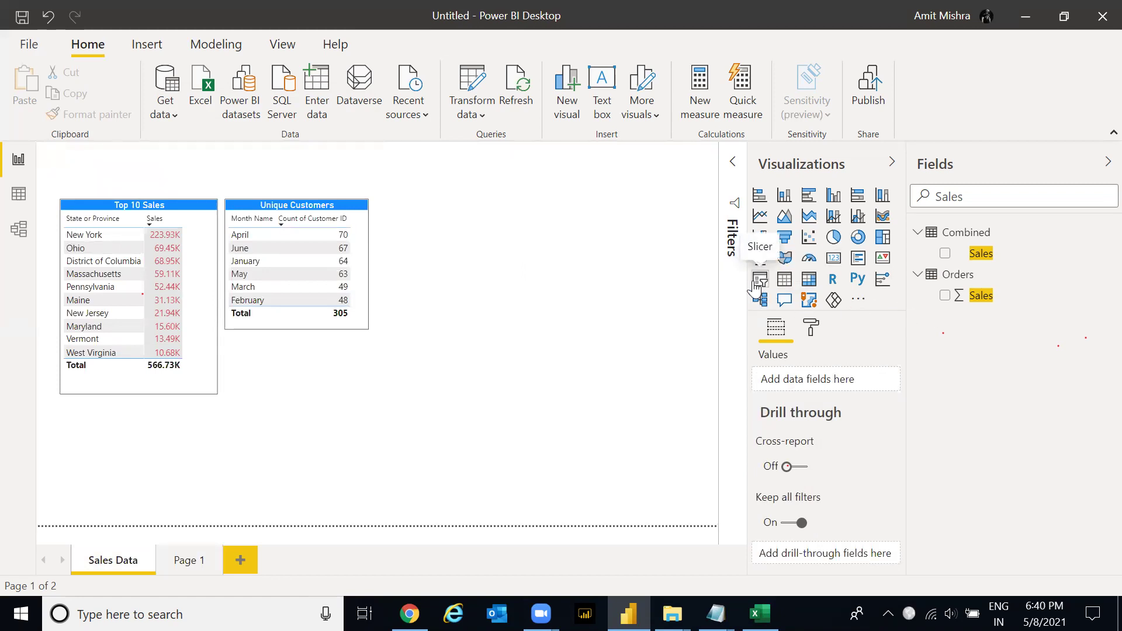
left_click(759, 279)
left_click_drag(131, 411, 450, 207)
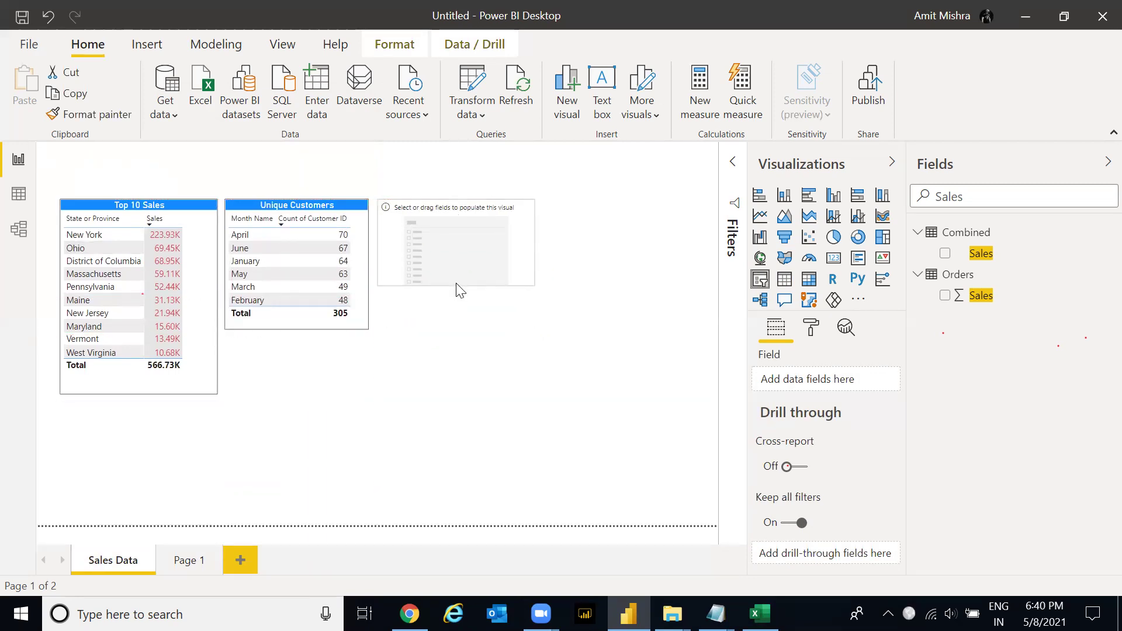
left_click(460, 285)
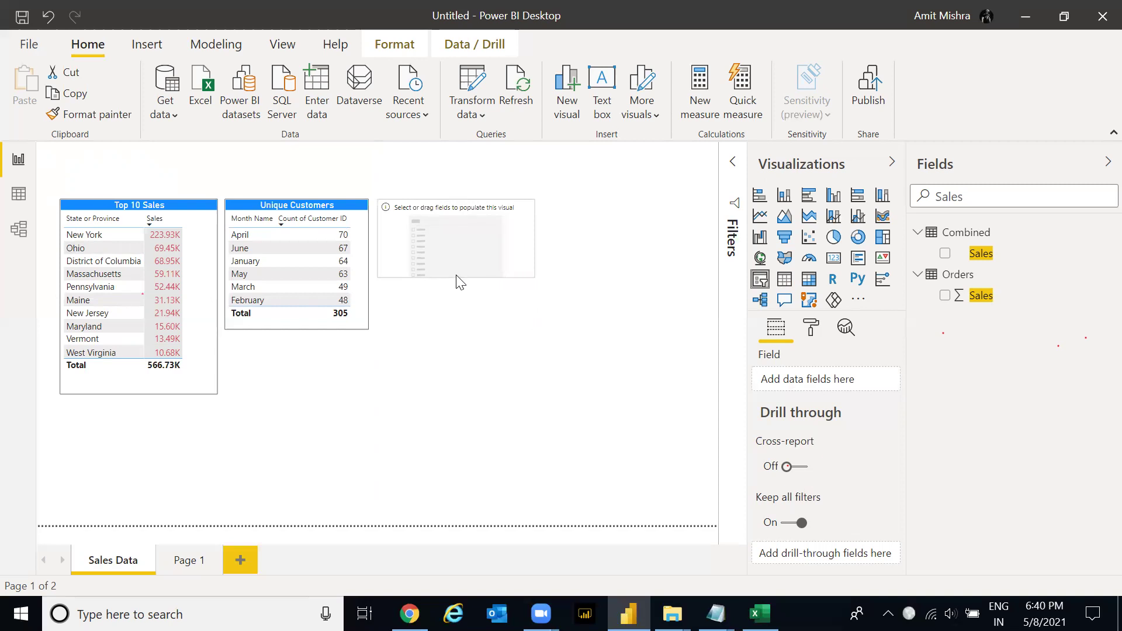
left_click_drag(458, 277, 456, 273)
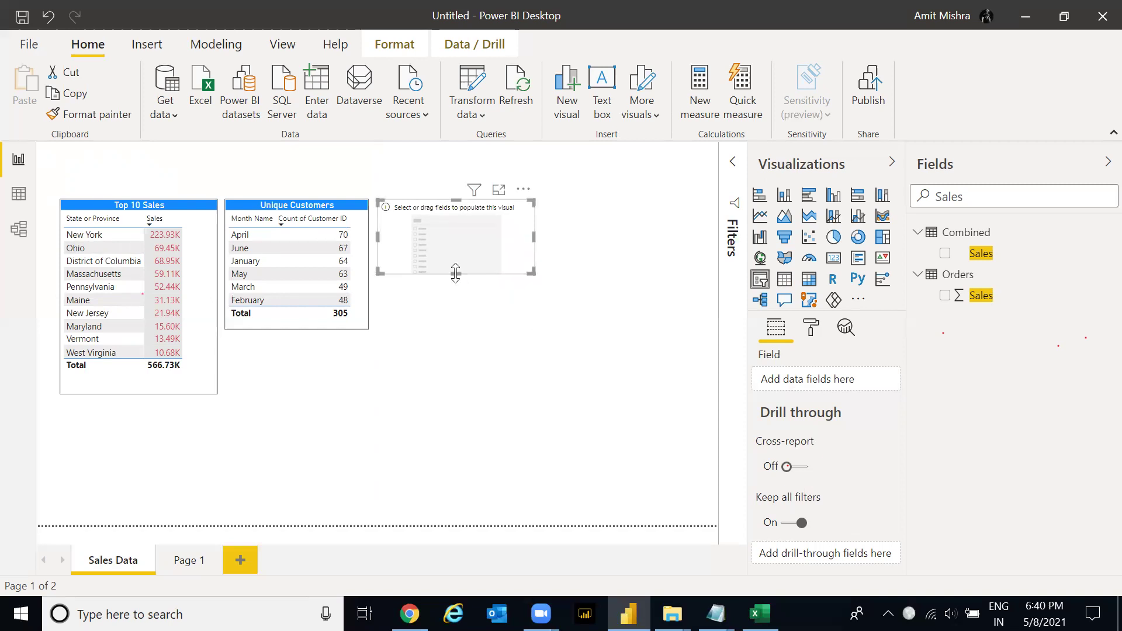
- Search the fields for "product", add Product Category from Orders to the empty slicer, and narrow the slicer
double_click(966, 195)
type("Prod")
key("BackSpace")
key("BackSpace")
key("BackSpace")
key("BackSpace")
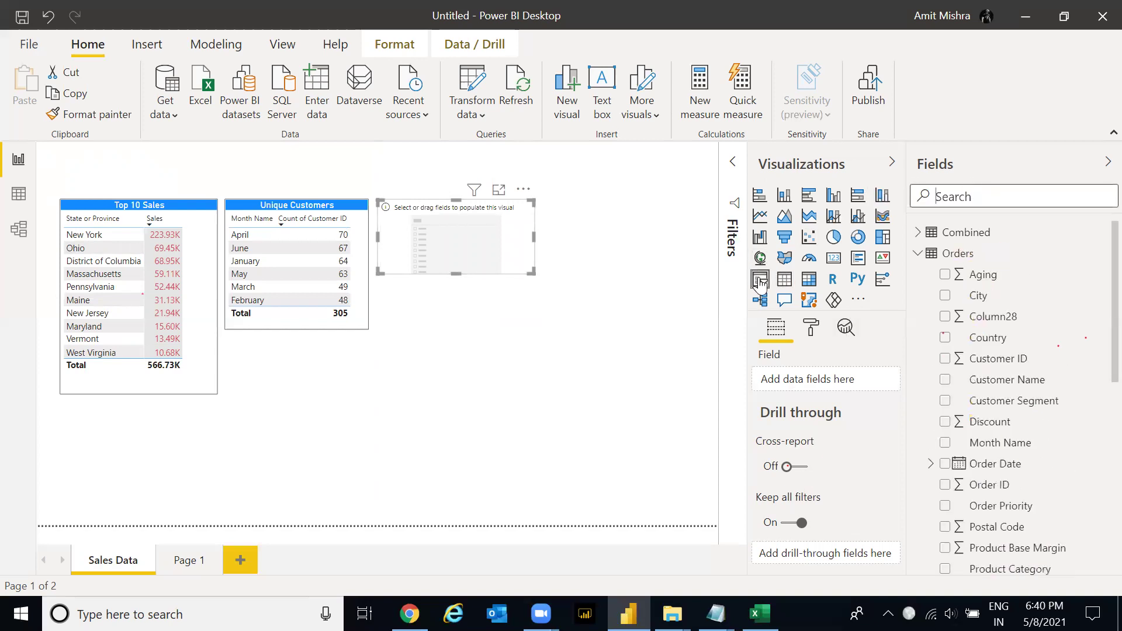
type("product")
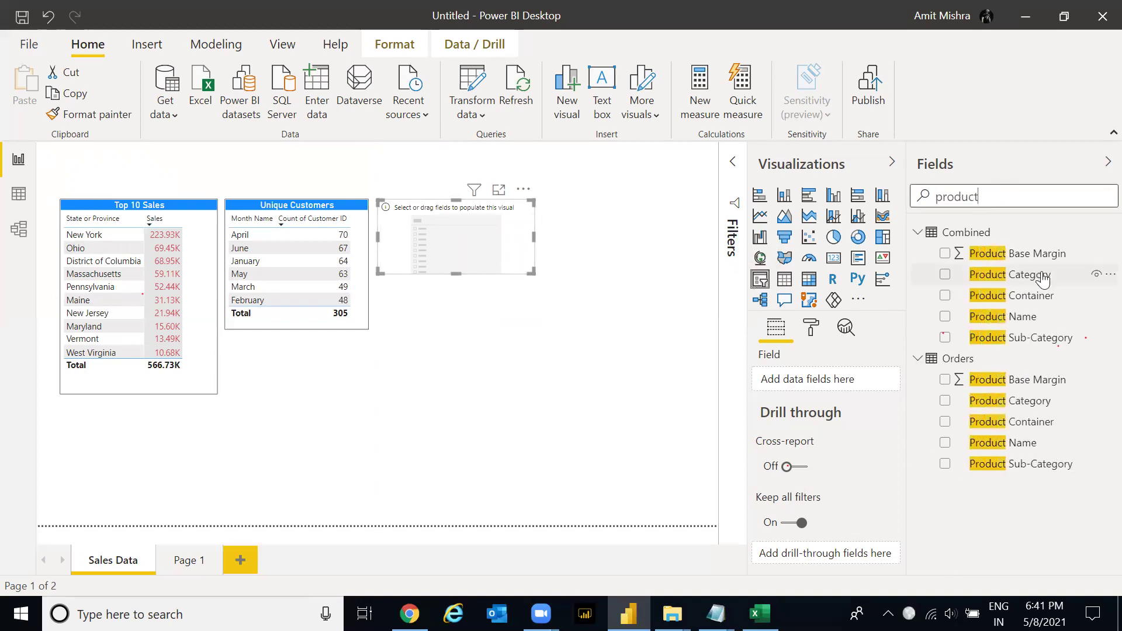
left_click_drag(1019, 409, 824, 386)
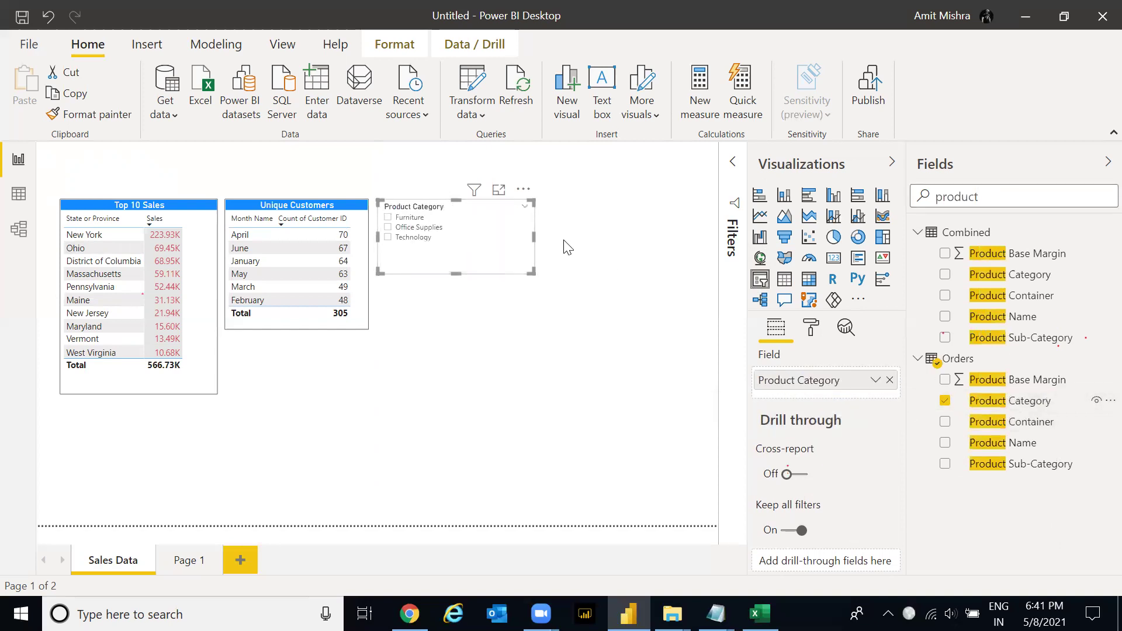
left_click_drag(532, 236, 513, 242)
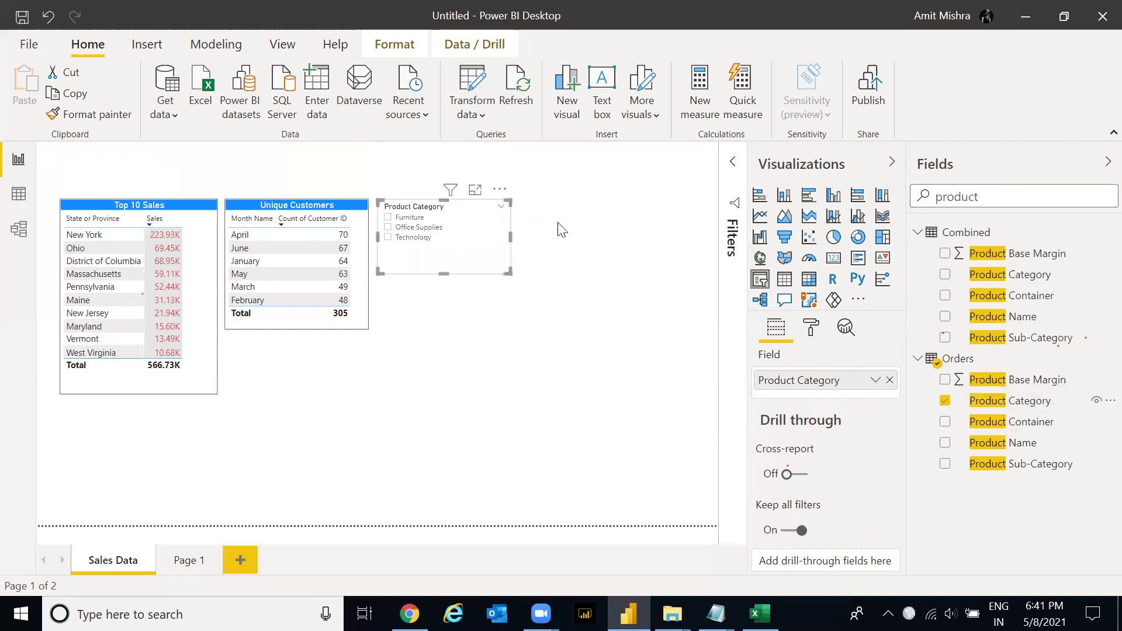
left_click(560, 230)
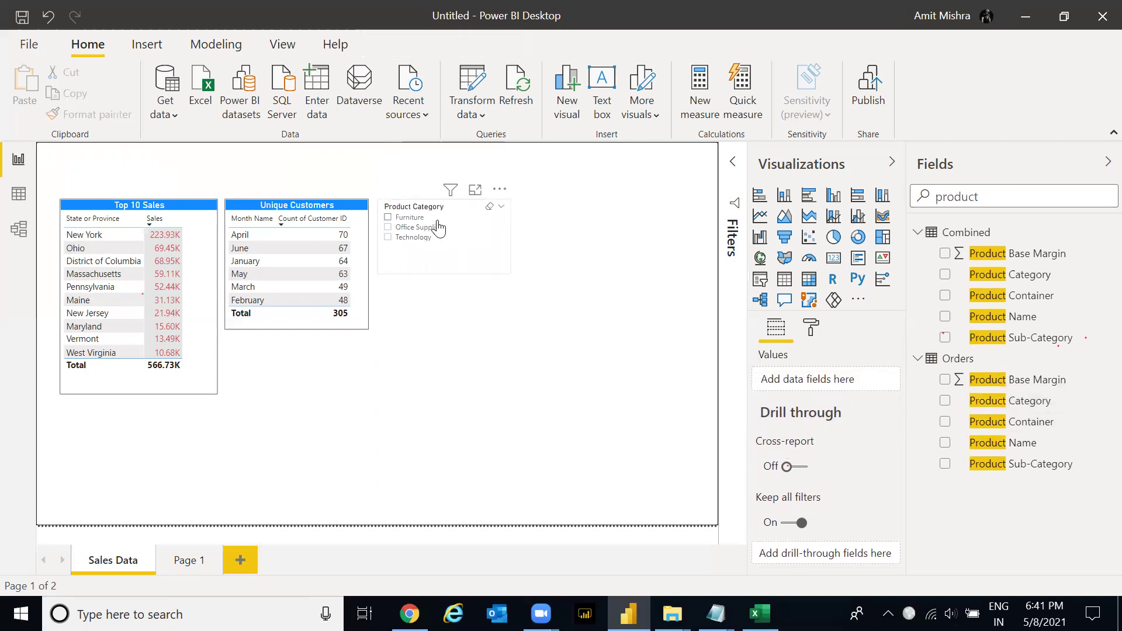
- Test the Product Category slicer with Furniture, with Technology, and with both together, then clear the selection
left_click(387, 218)
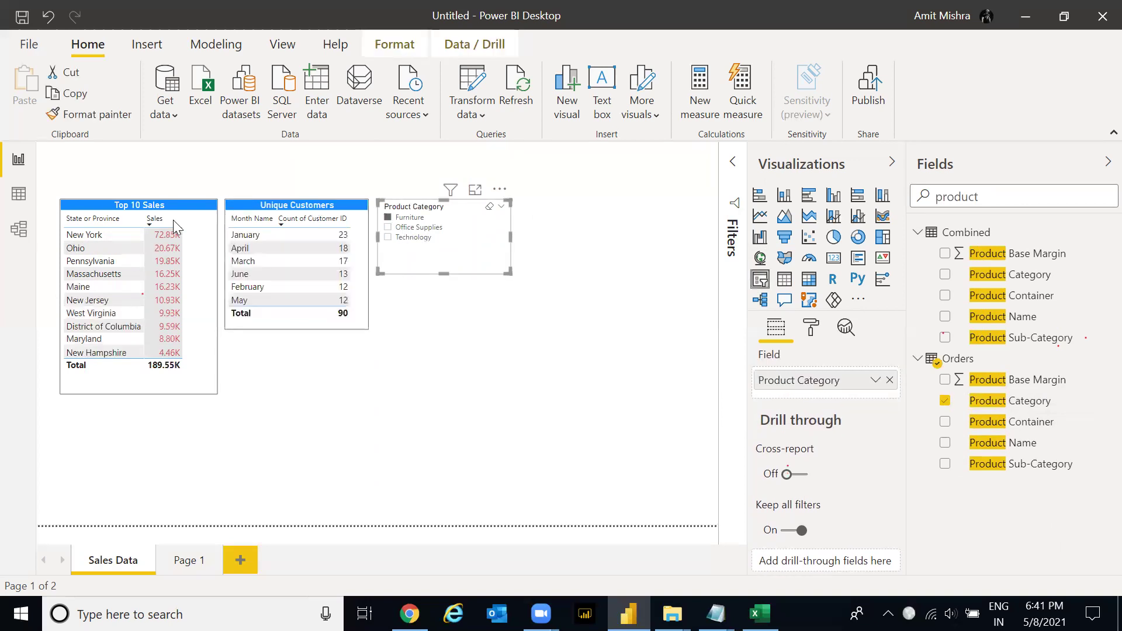
left_click(389, 238)
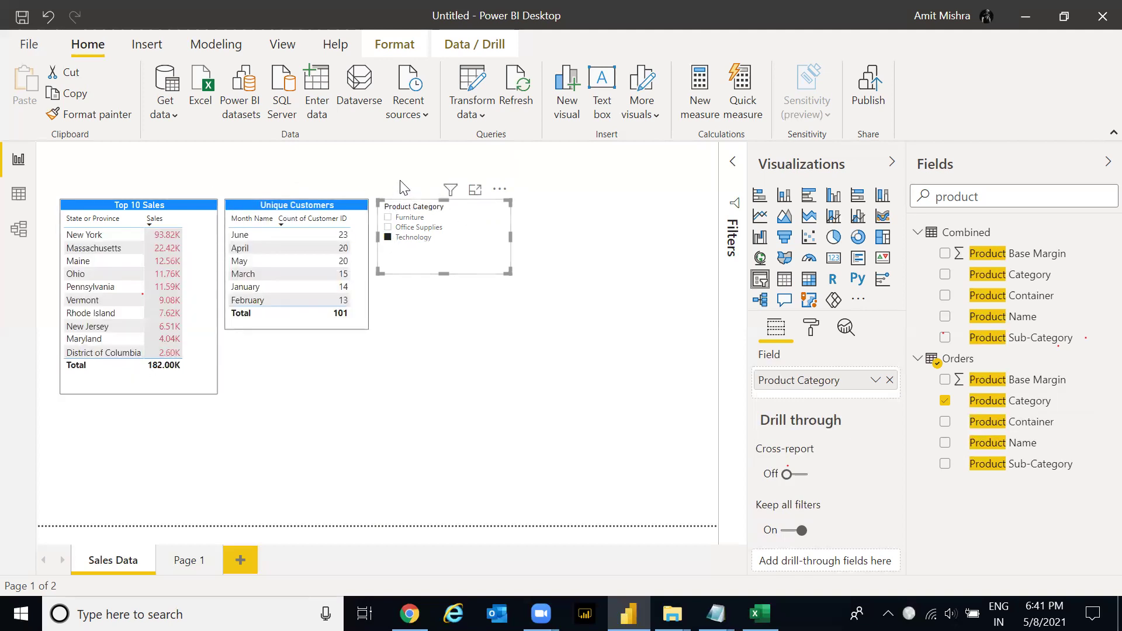
left_click(389, 218, "ctrl")
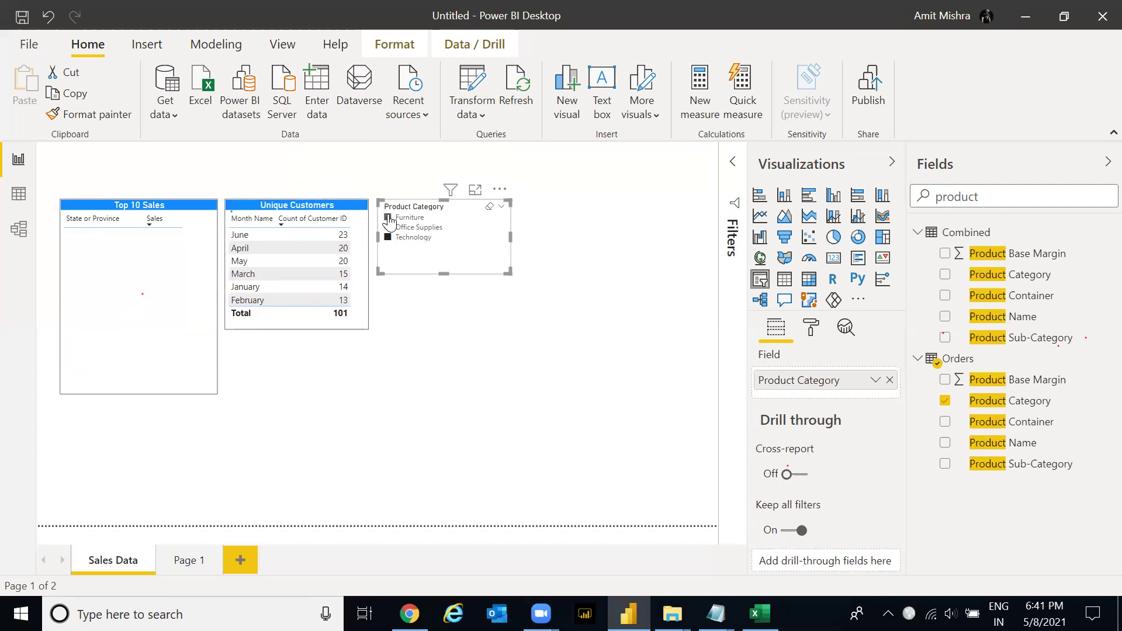
left_click(529, 224)
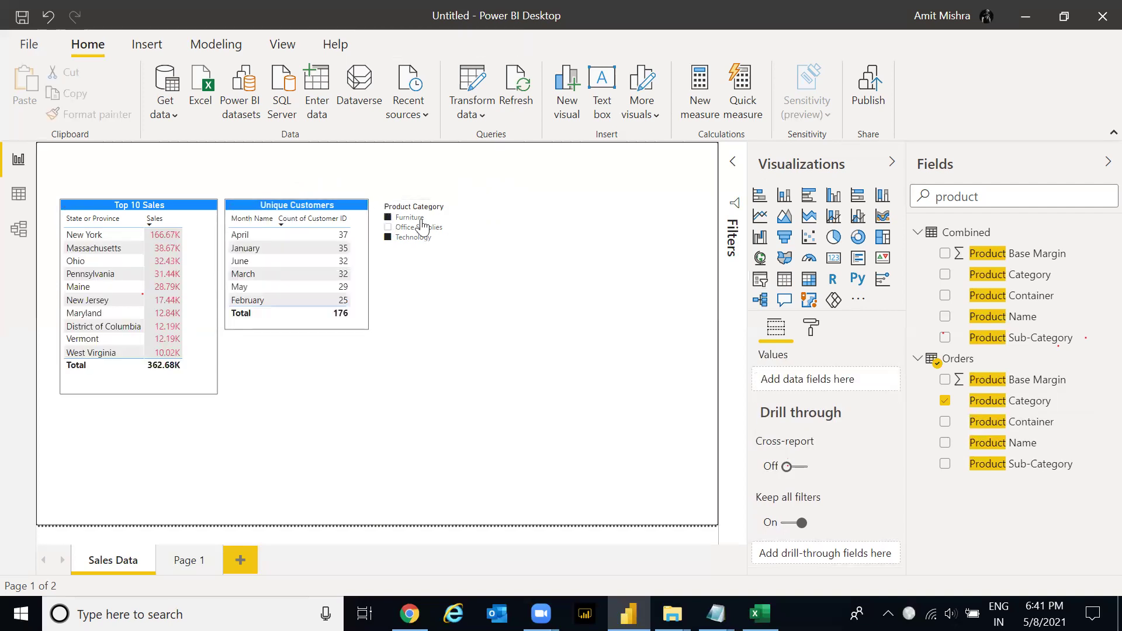
left_click(393, 224)
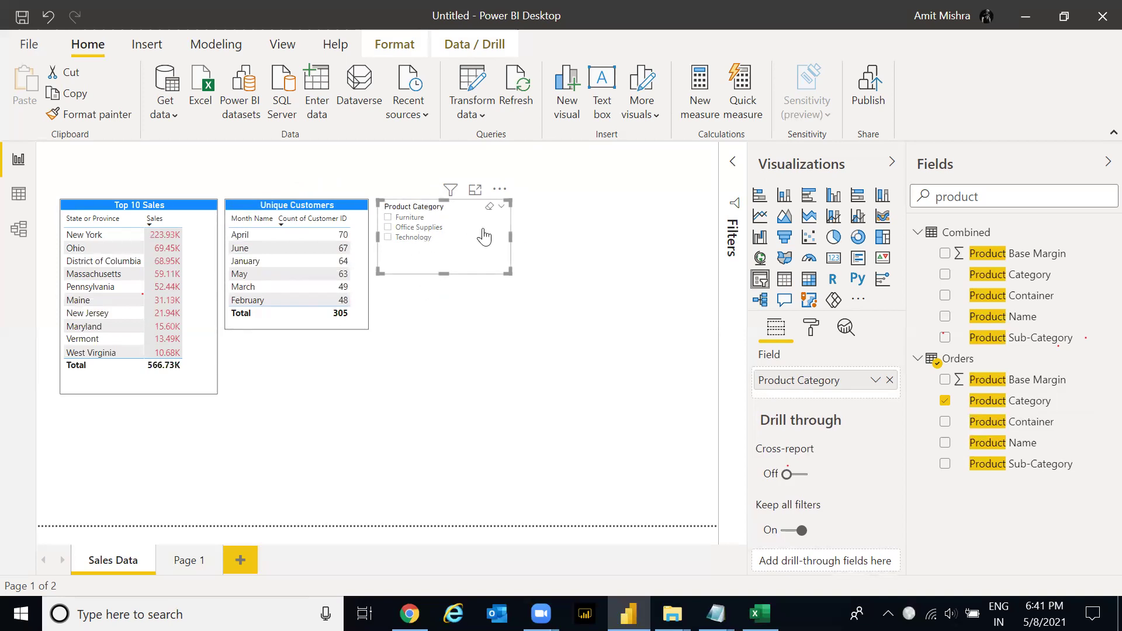
- Switch the Product Category slicer to the Dropdown style and shorten it to fit its collapsed list
left_click(501, 209)
left_click(535, 240)
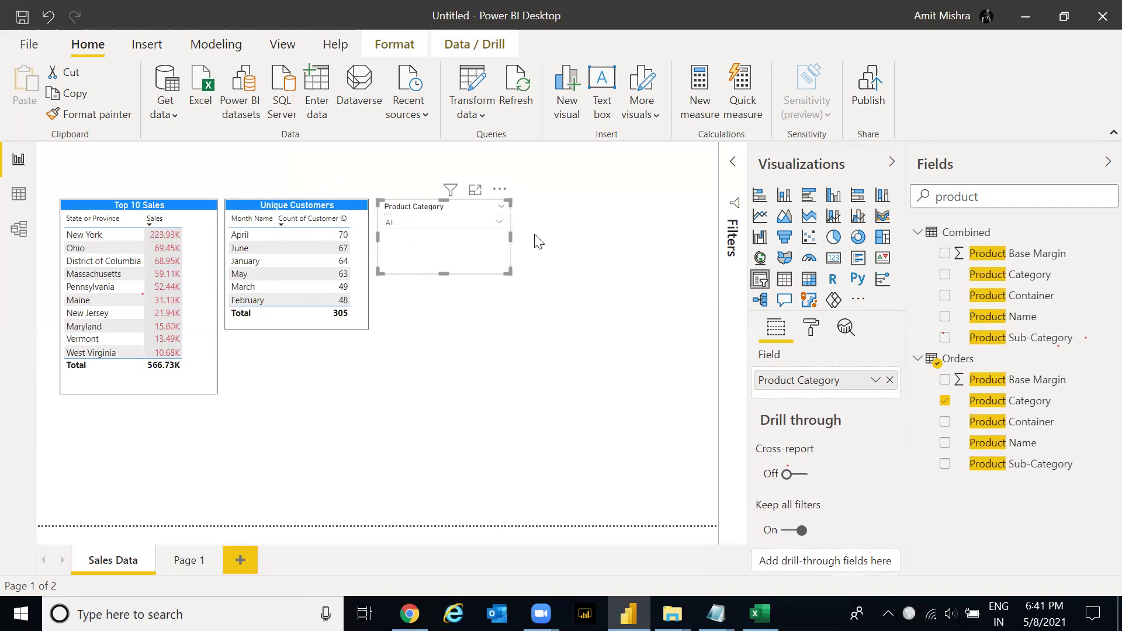
left_click(503, 211)
left_click(530, 241)
left_click(488, 230)
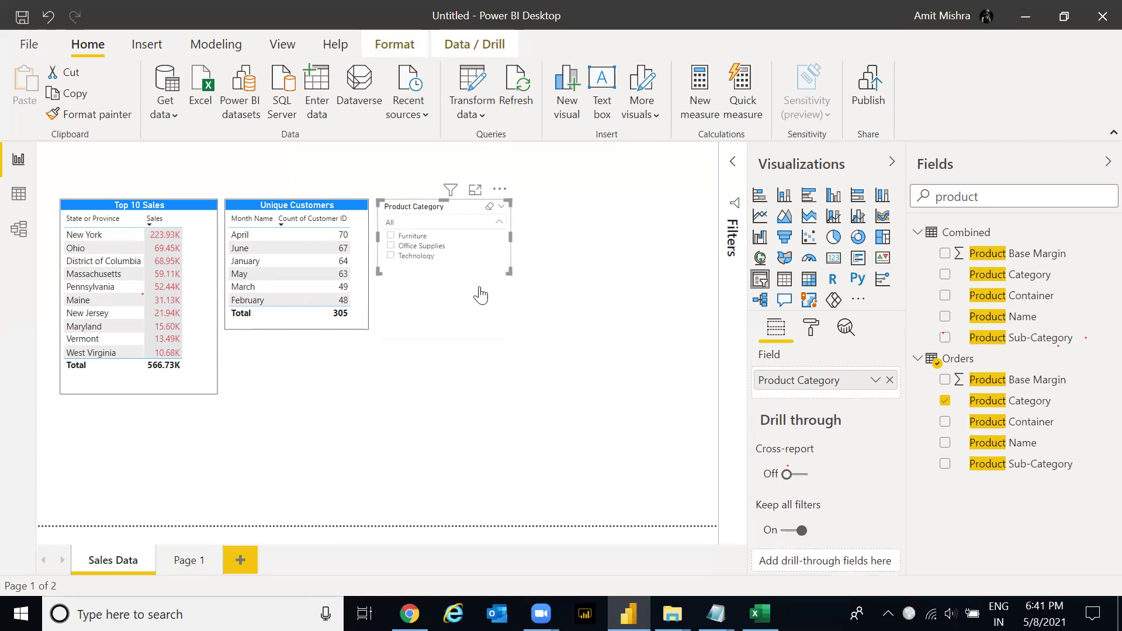
left_click(498, 222)
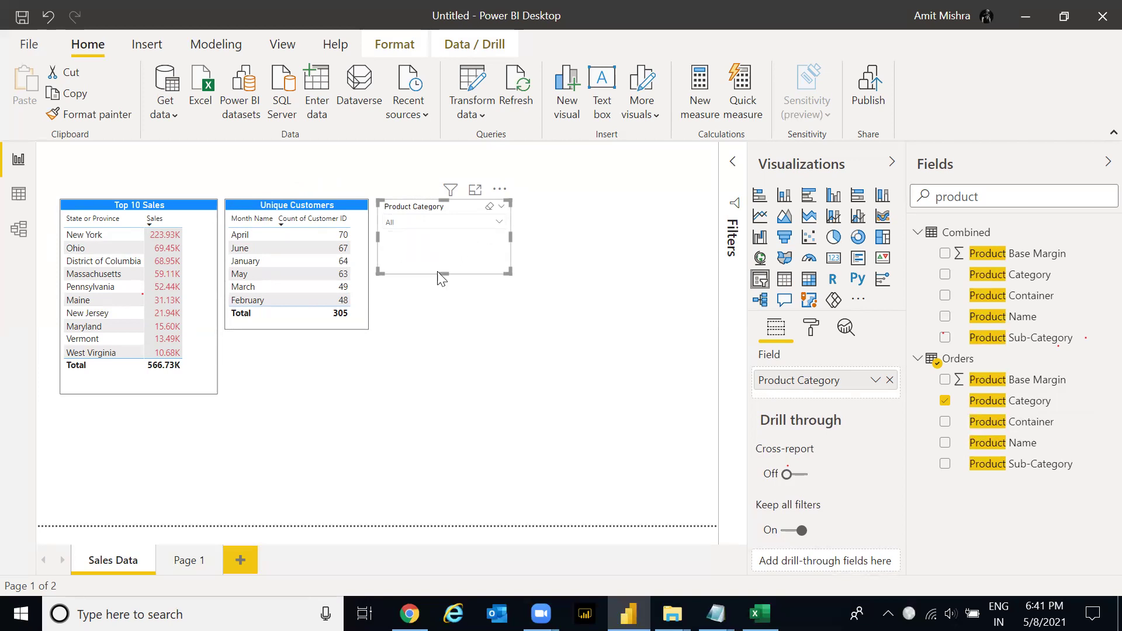
left_click_drag(440, 270, 443, 241)
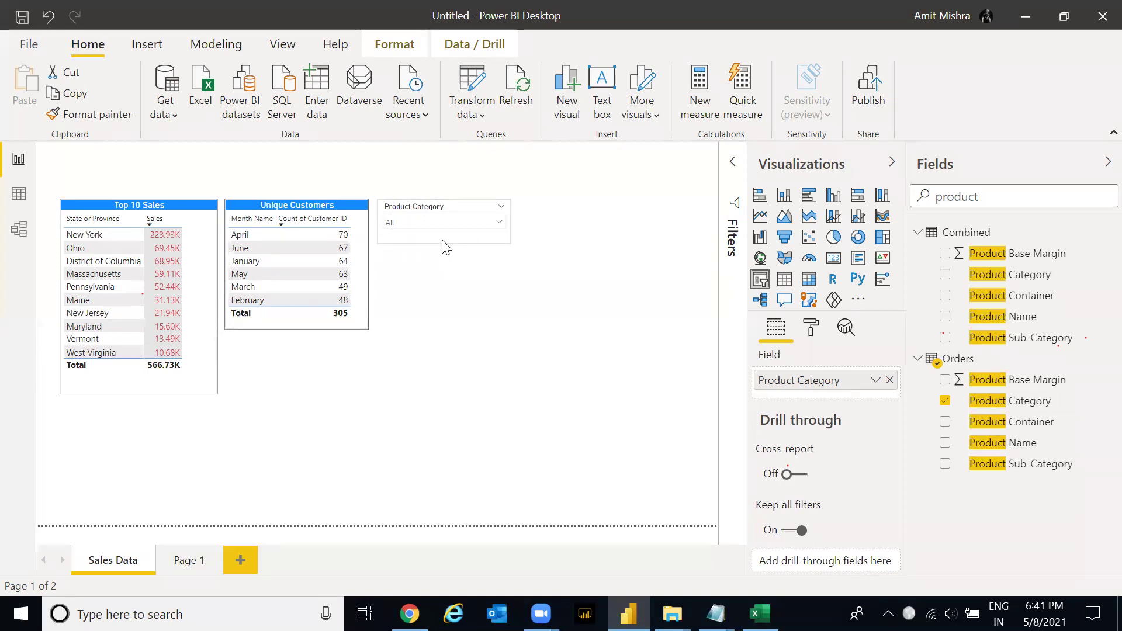
left_click(569, 220)
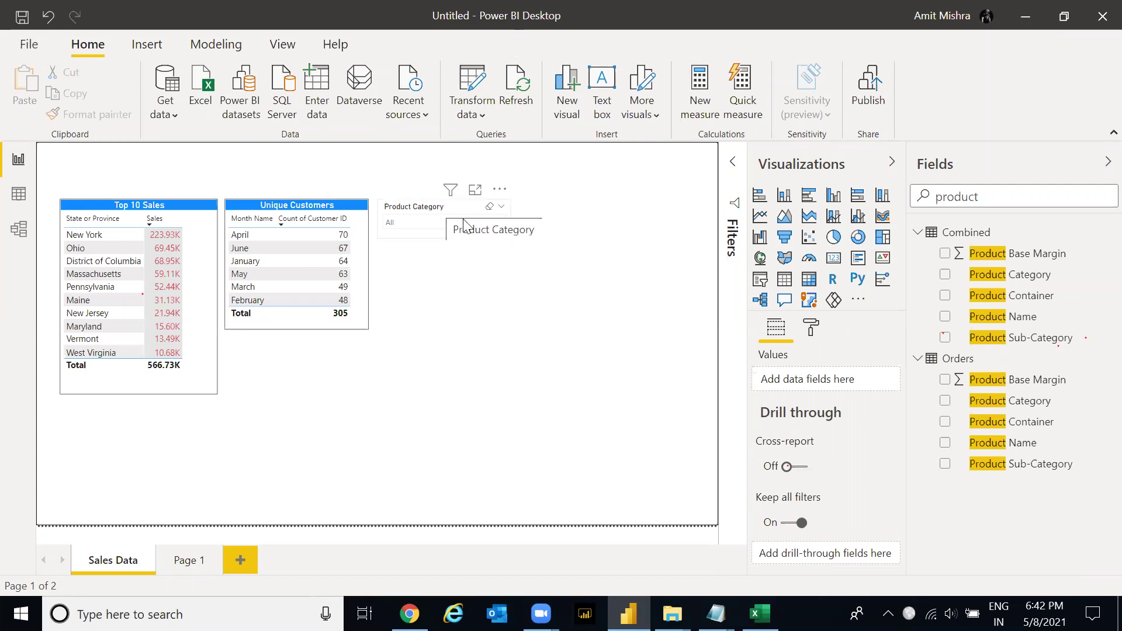
- Review the Product Category slicer's dropdown items and its List and Dropdown style choices
left_click(503, 223)
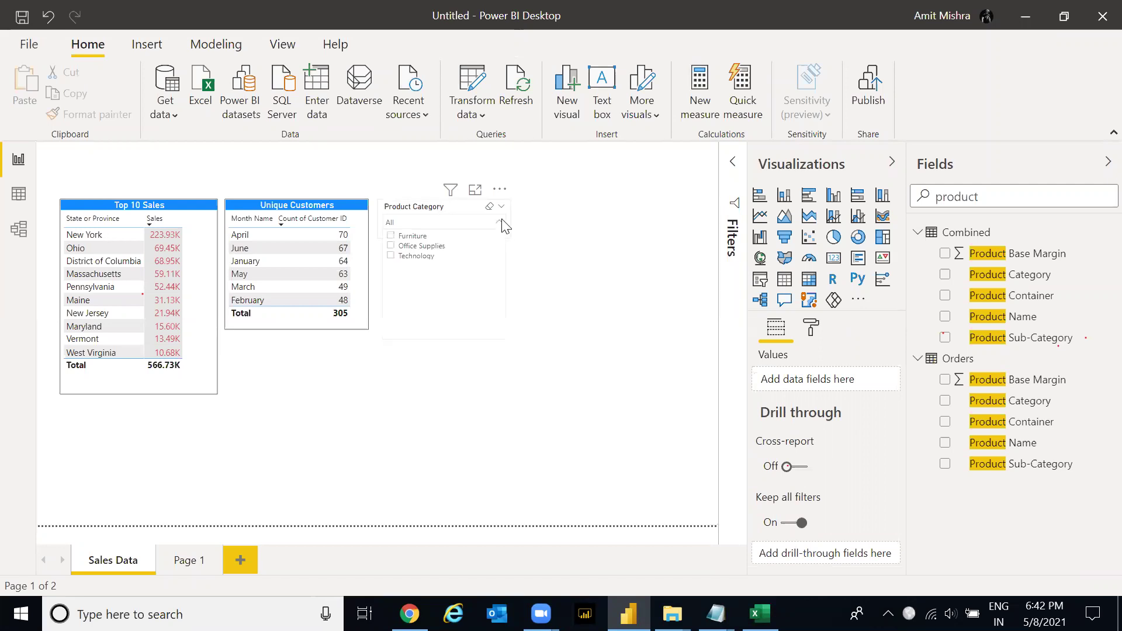
left_click(503, 222)
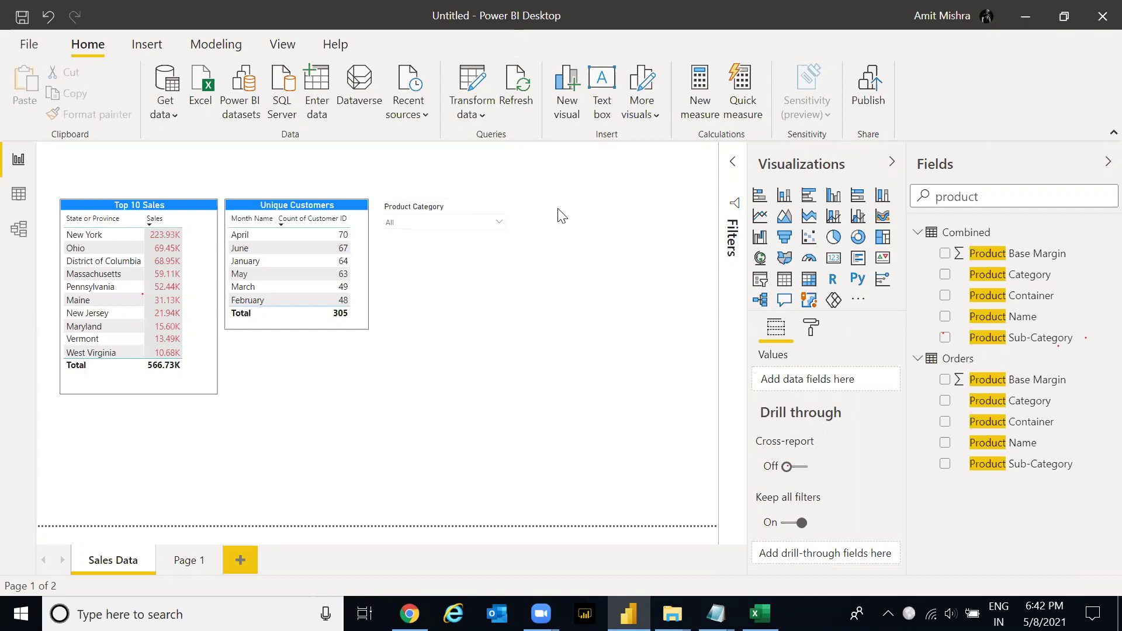
left_click(561, 217)
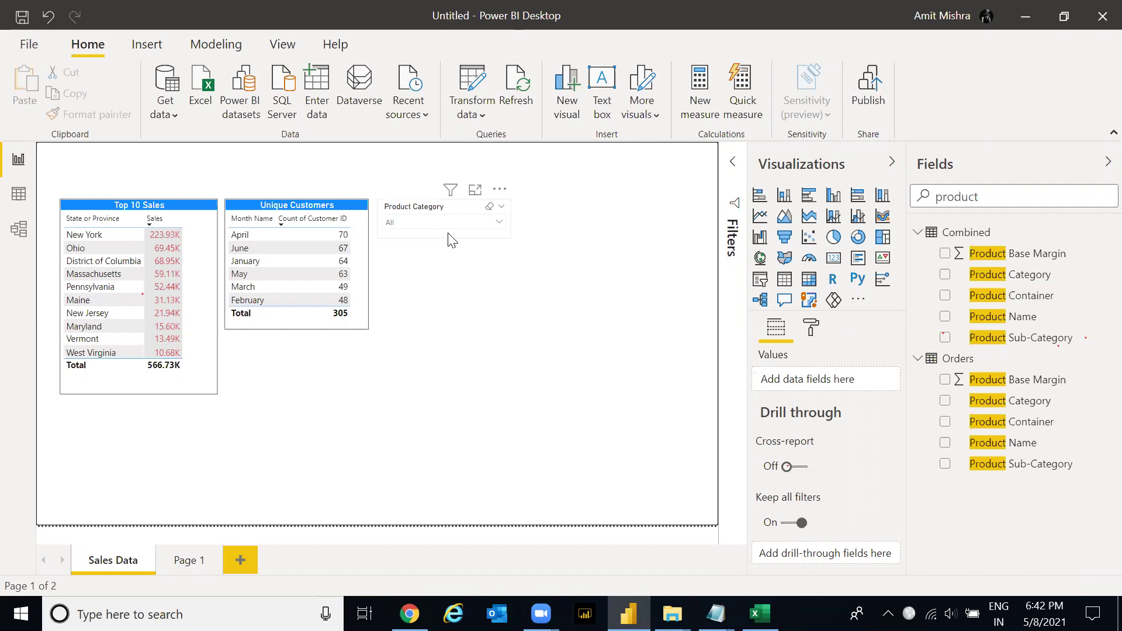
left_click(502, 206)
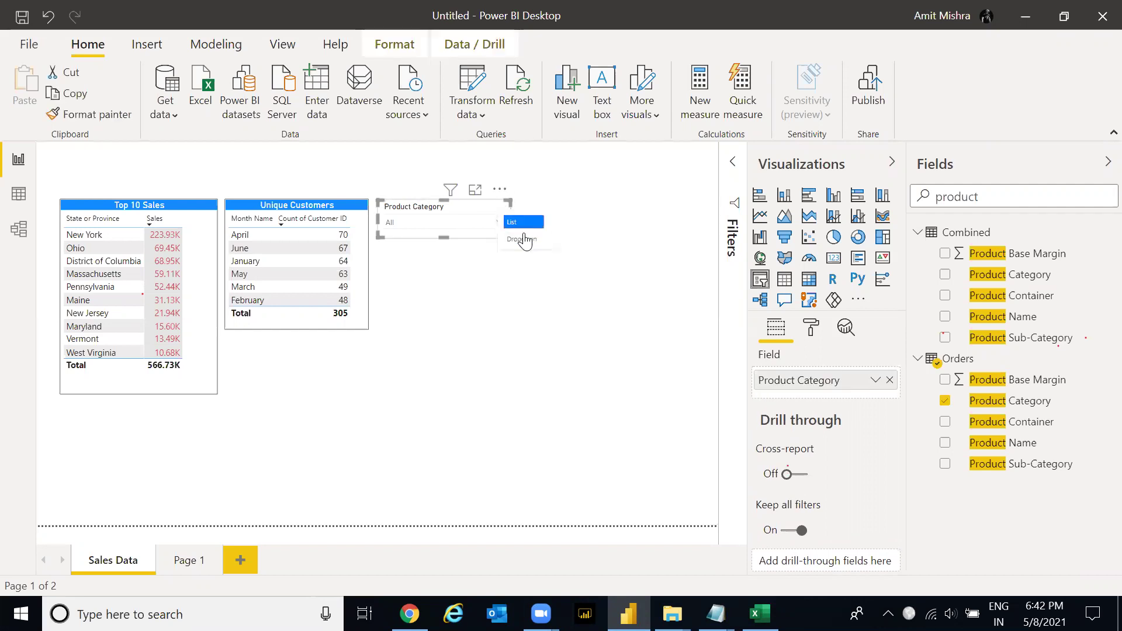
left_click(449, 220)
left_click(401, 181)
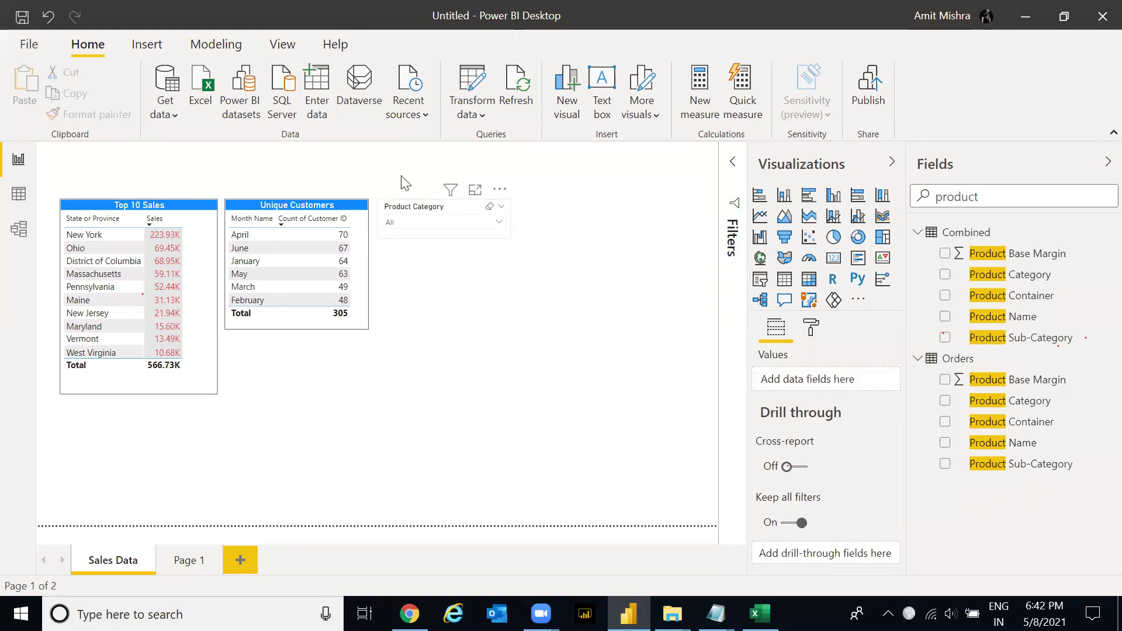
- Turn on Single select in the selection controls of the Product Category slicer
left_click(426, 210)
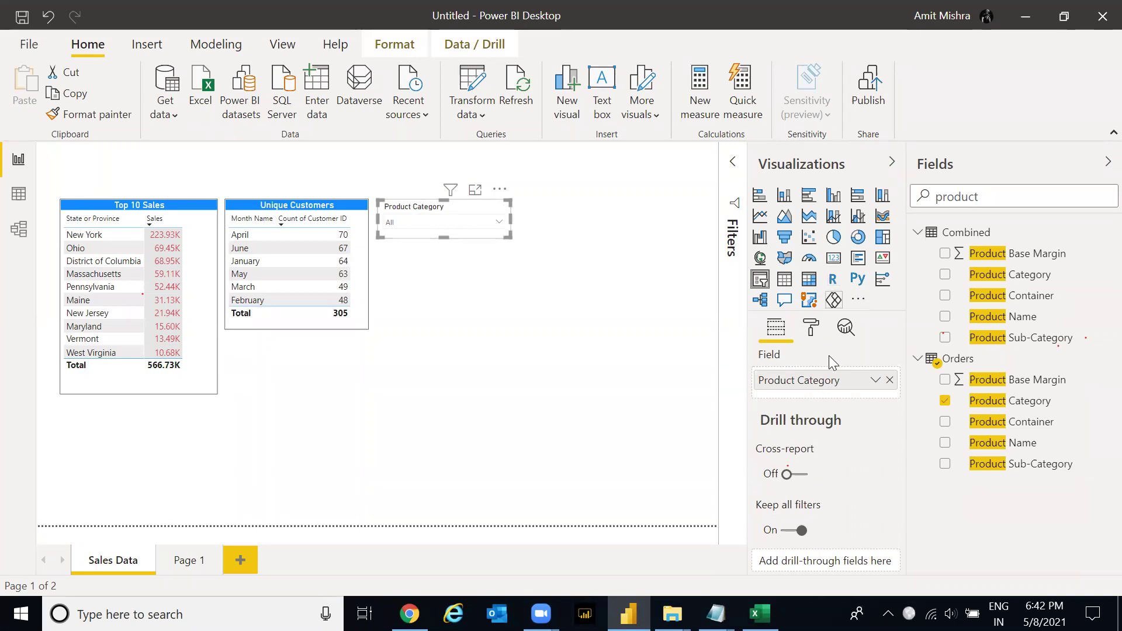
left_click(813, 329)
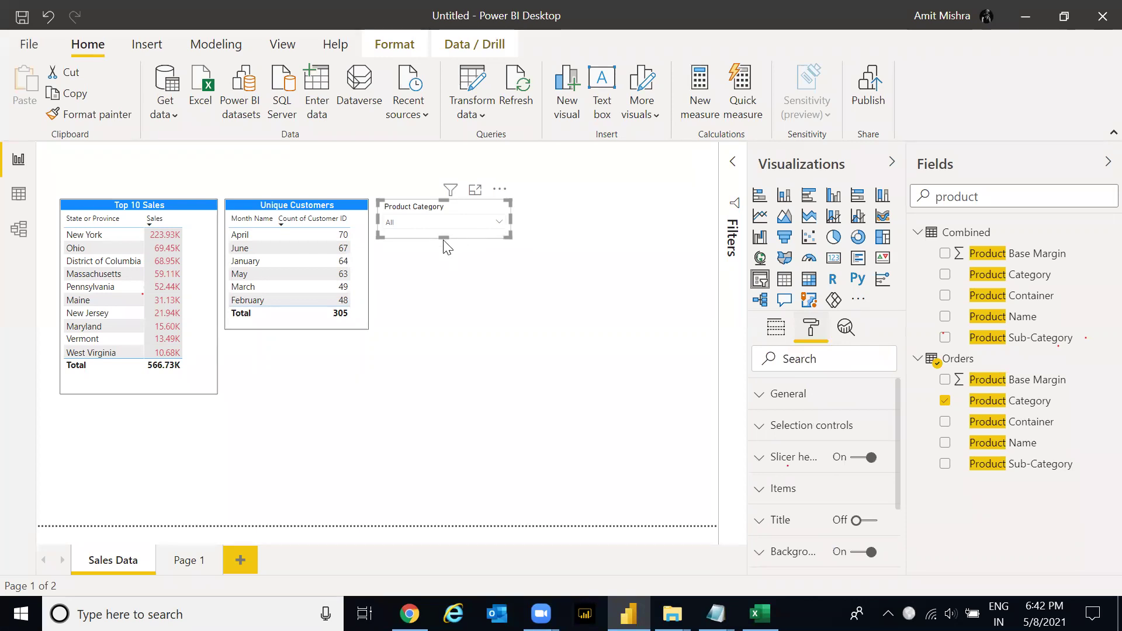
left_click(501, 226)
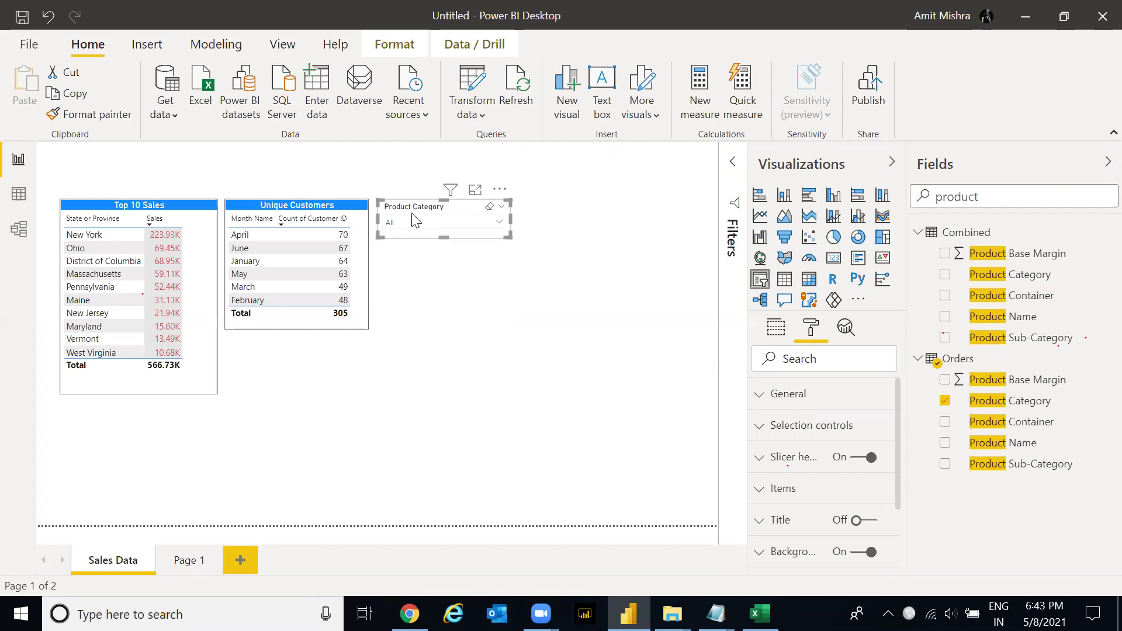
left_click(431, 224)
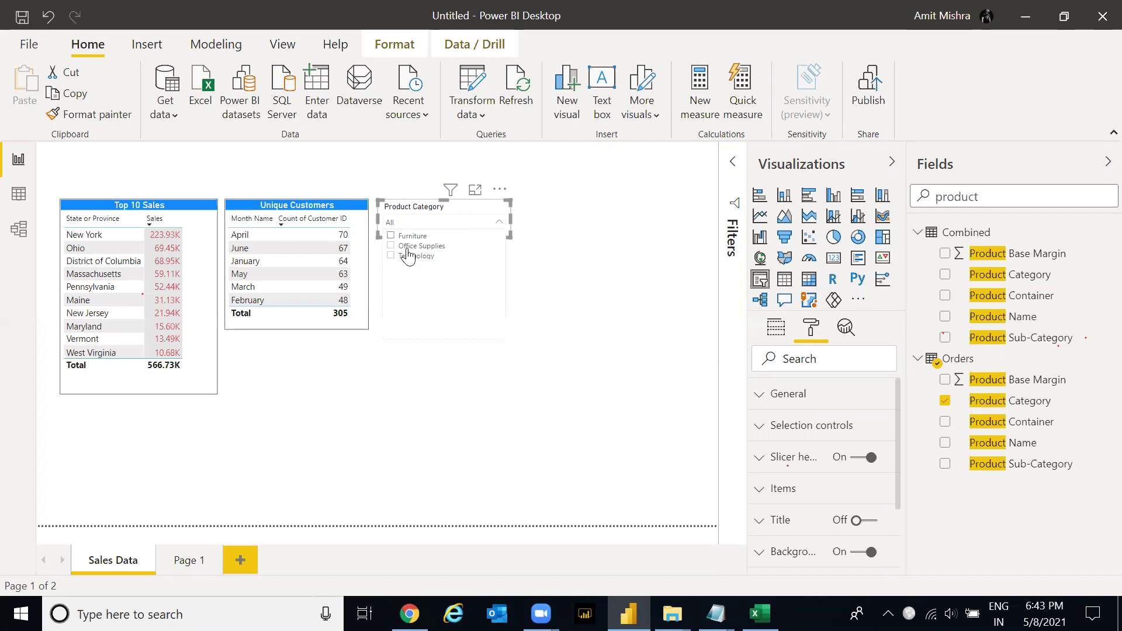
left_click(436, 218)
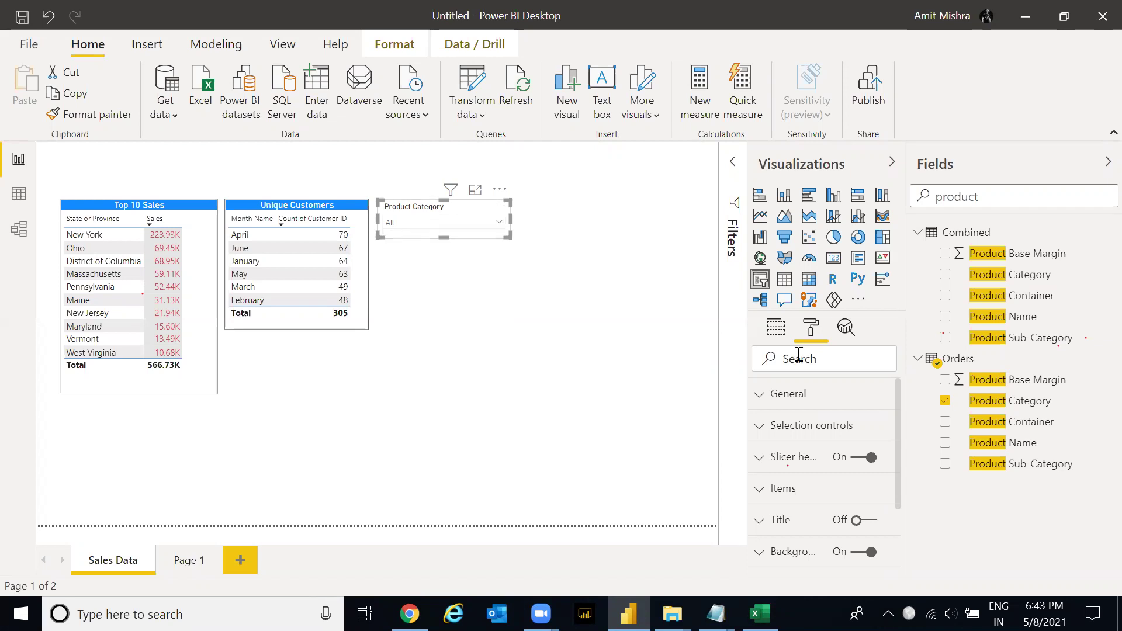
left_click(792, 428)
left_click_drag(898, 408, 898, 429)
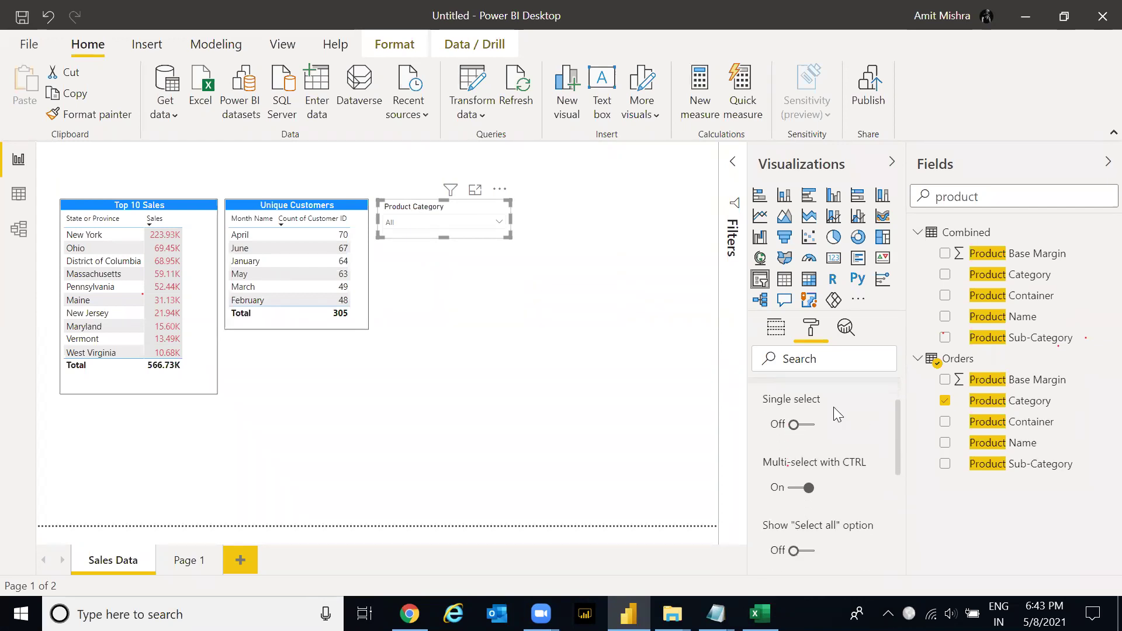
left_click(803, 427)
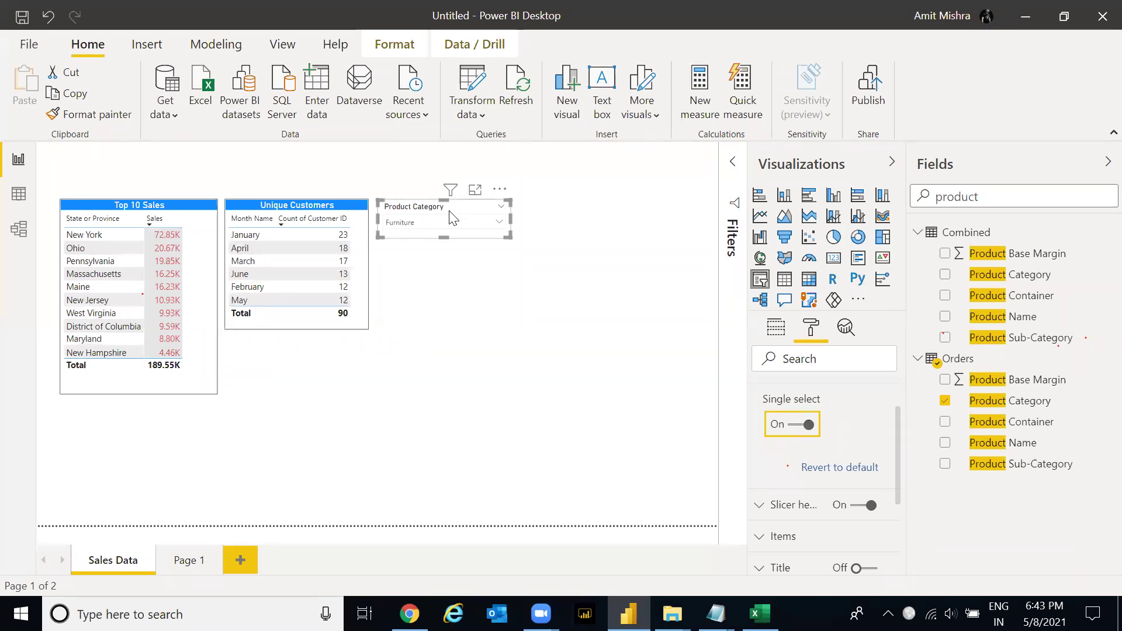
- Test the slicer's single selection with Technology and Office Supplies, ending on Furniture
left_click(478, 226)
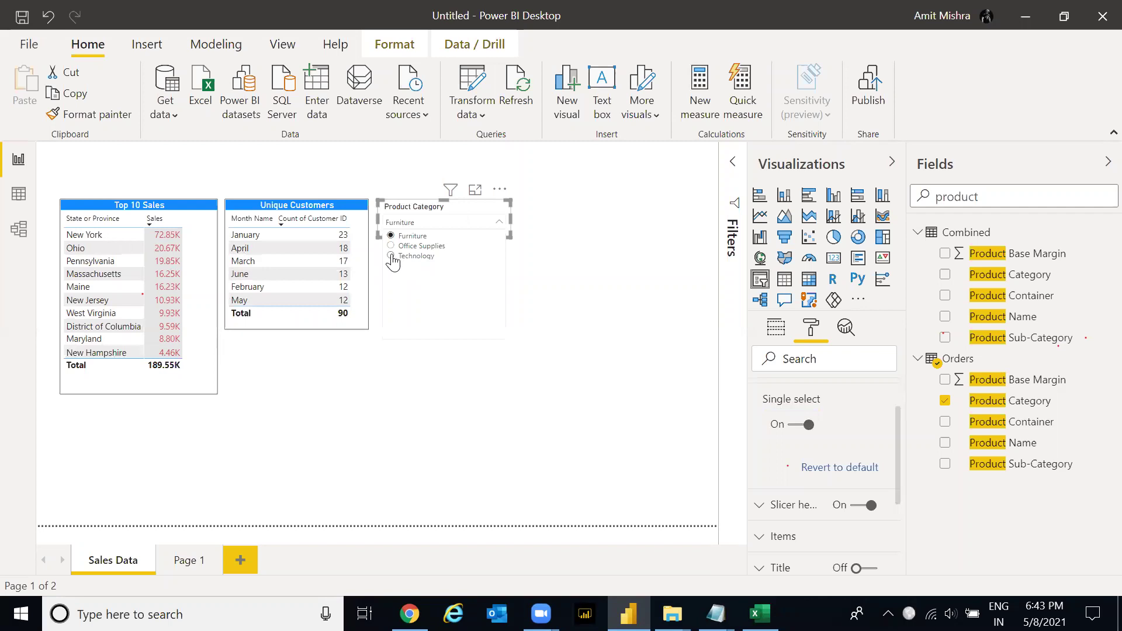
left_click(392, 257)
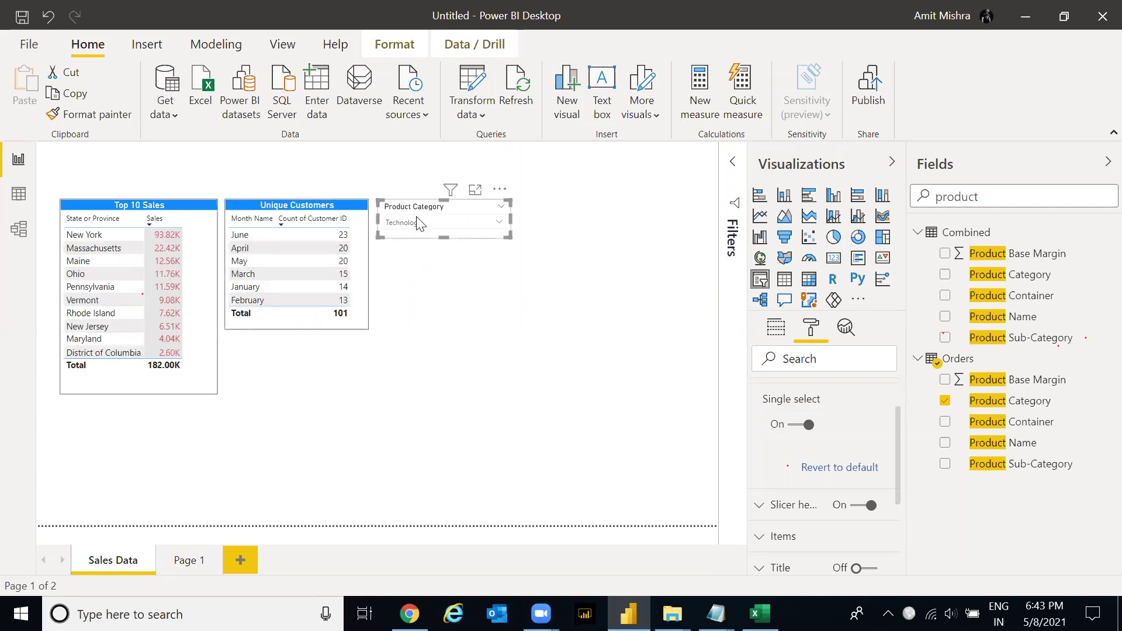
left_click(390, 246)
left_click(412, 226)
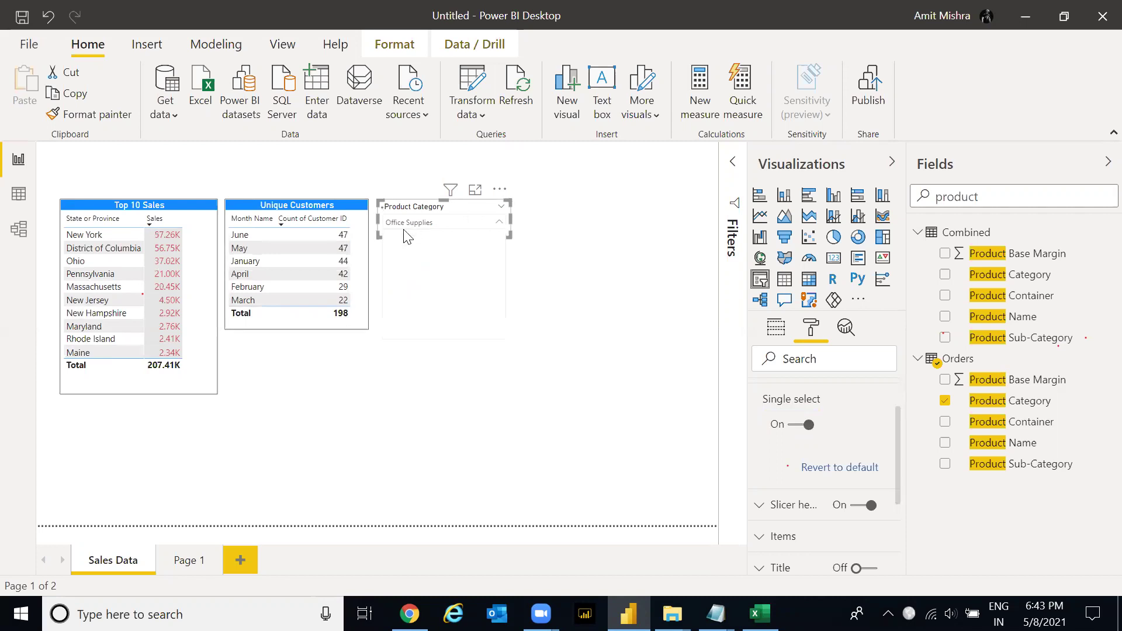
left_click(390, 236)
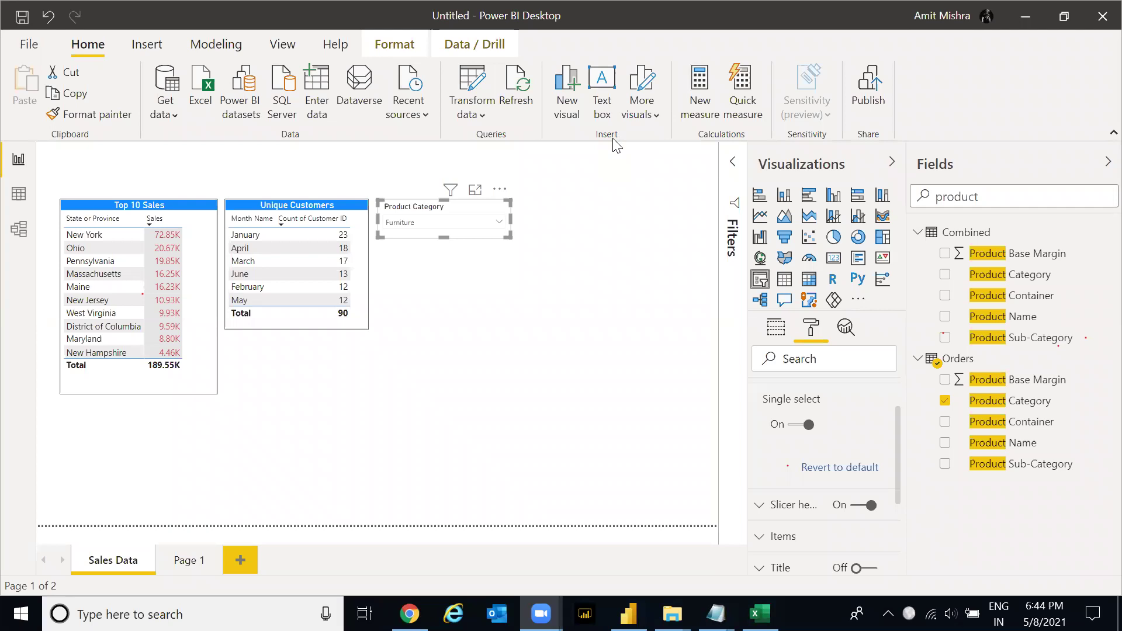
double_click(523, 187)
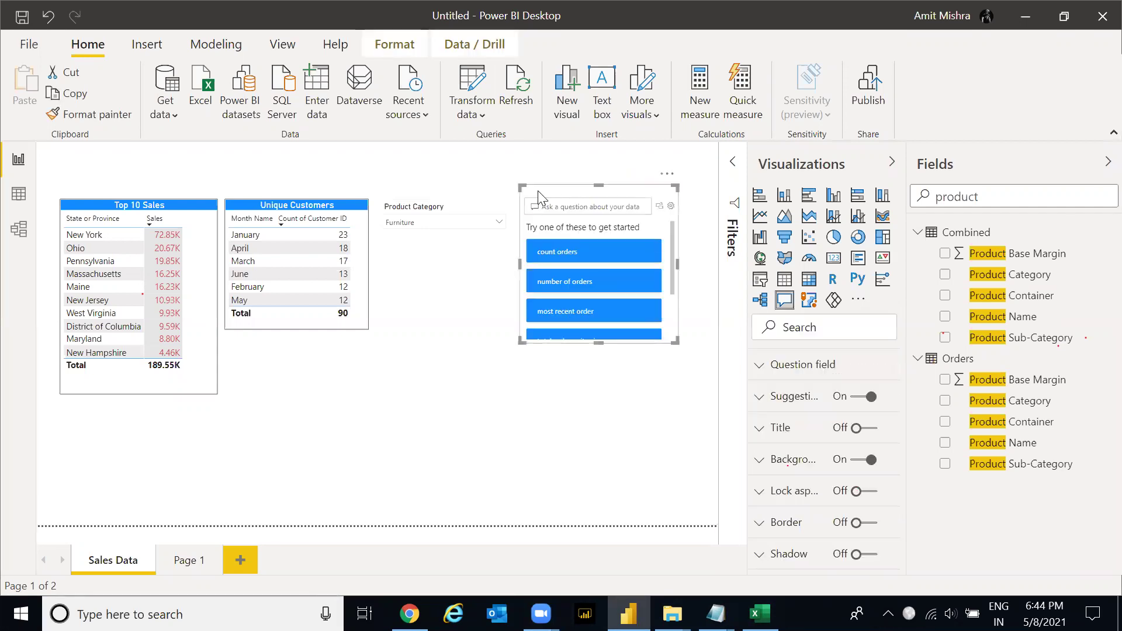
key("Delete")
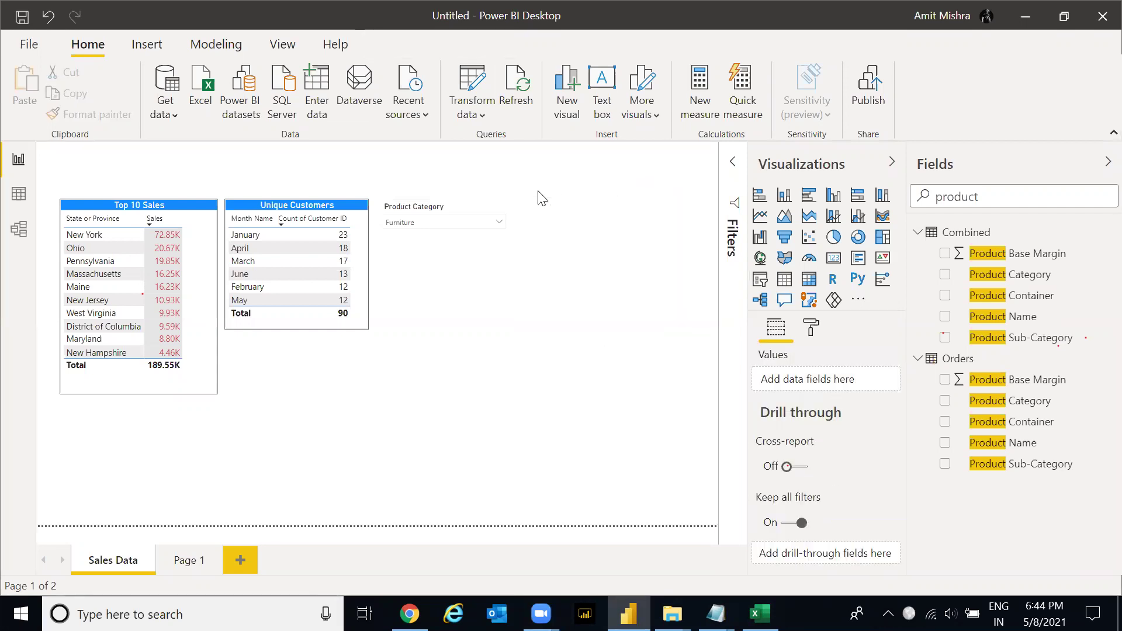
- Review the visual, page and all-pages filter areas for the Product Category slicer
left_click(461, 211)
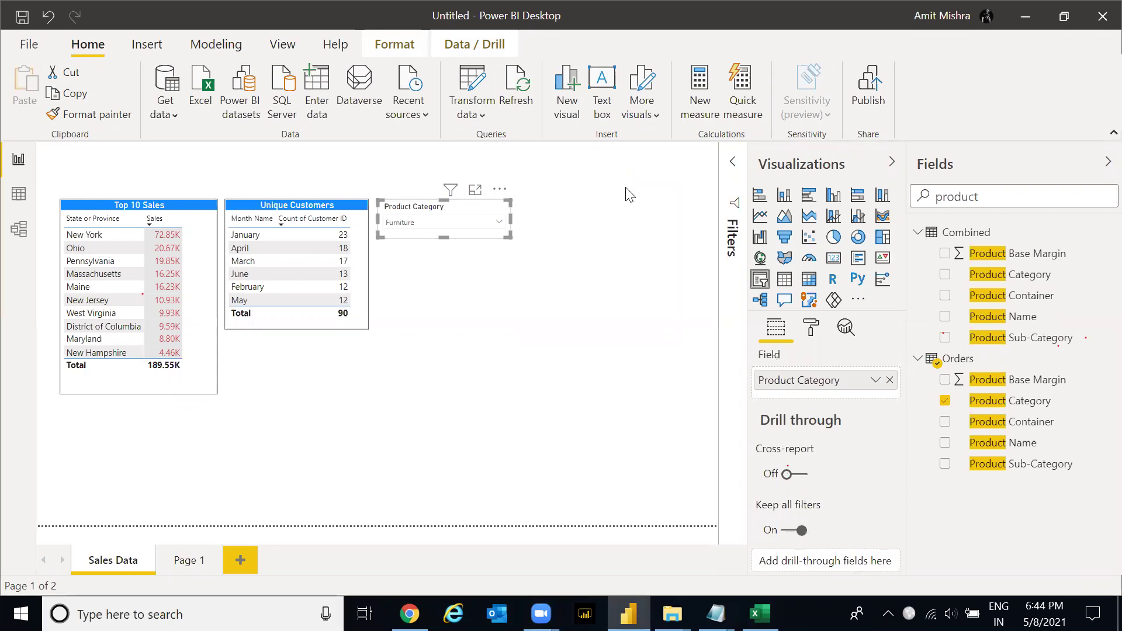
left_click(735, 166)
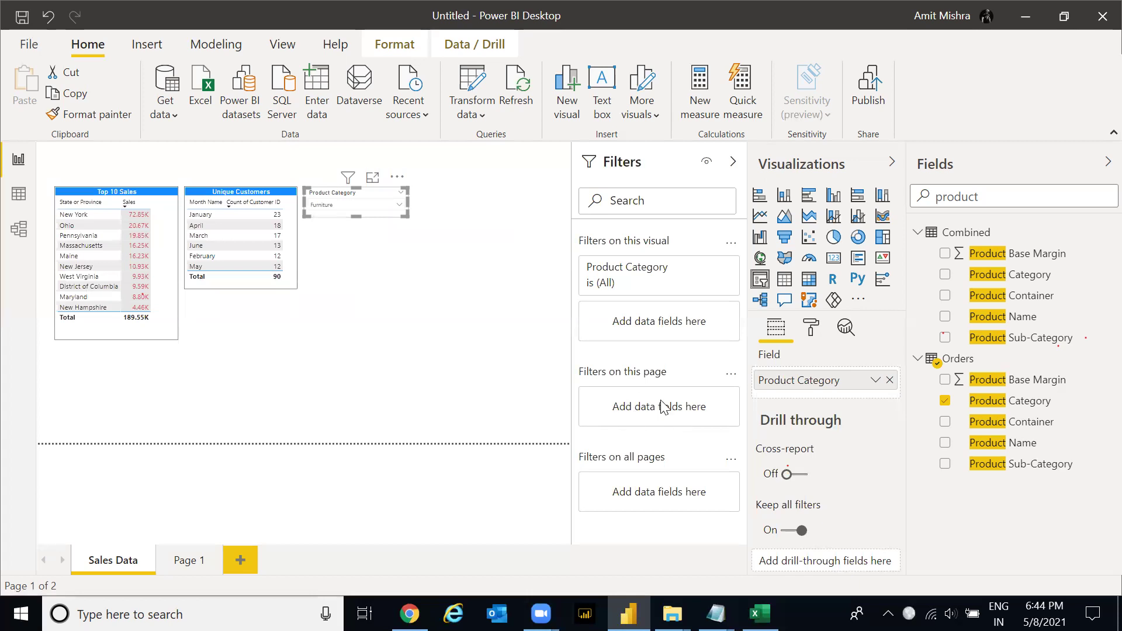
left_click(733, 164)
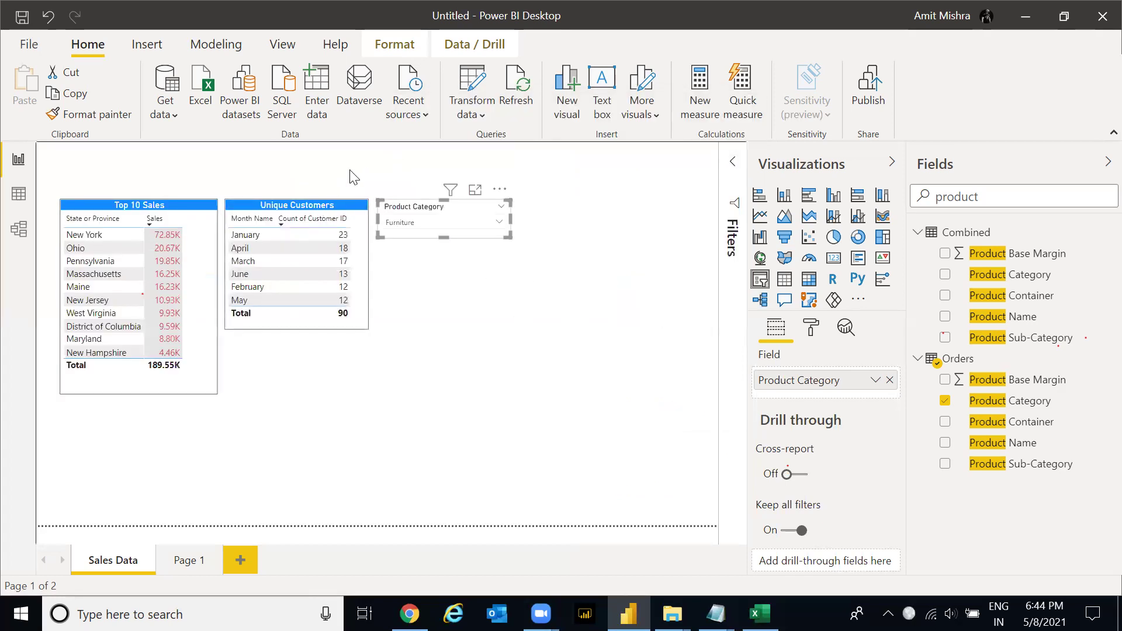
left_click(378, 162)
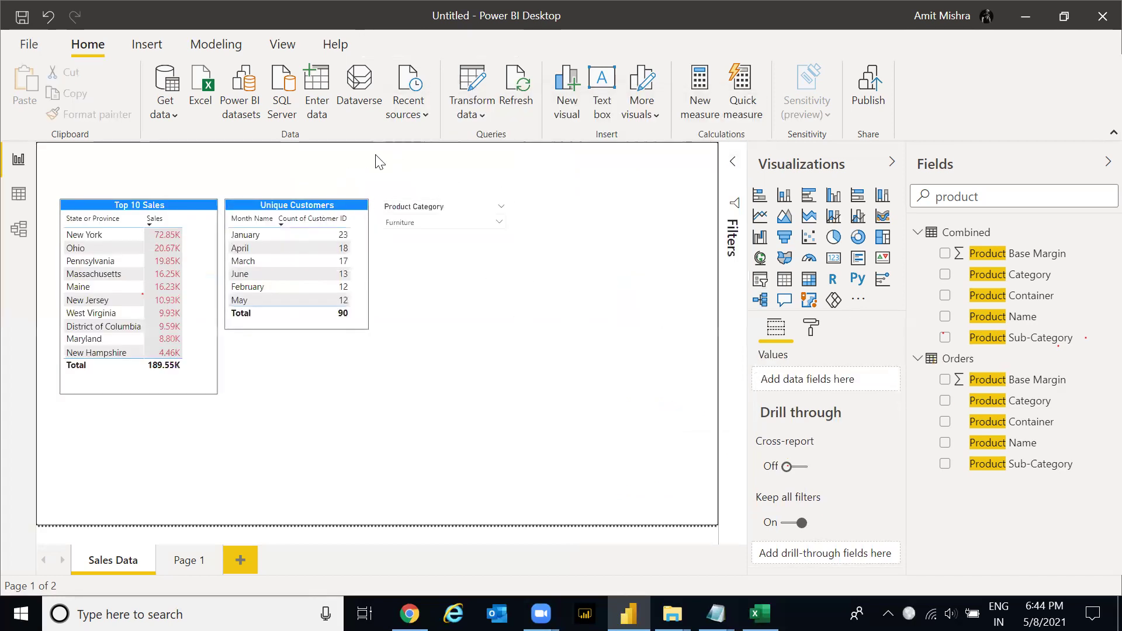
left_click(446, 228)
left_click(433, 223)
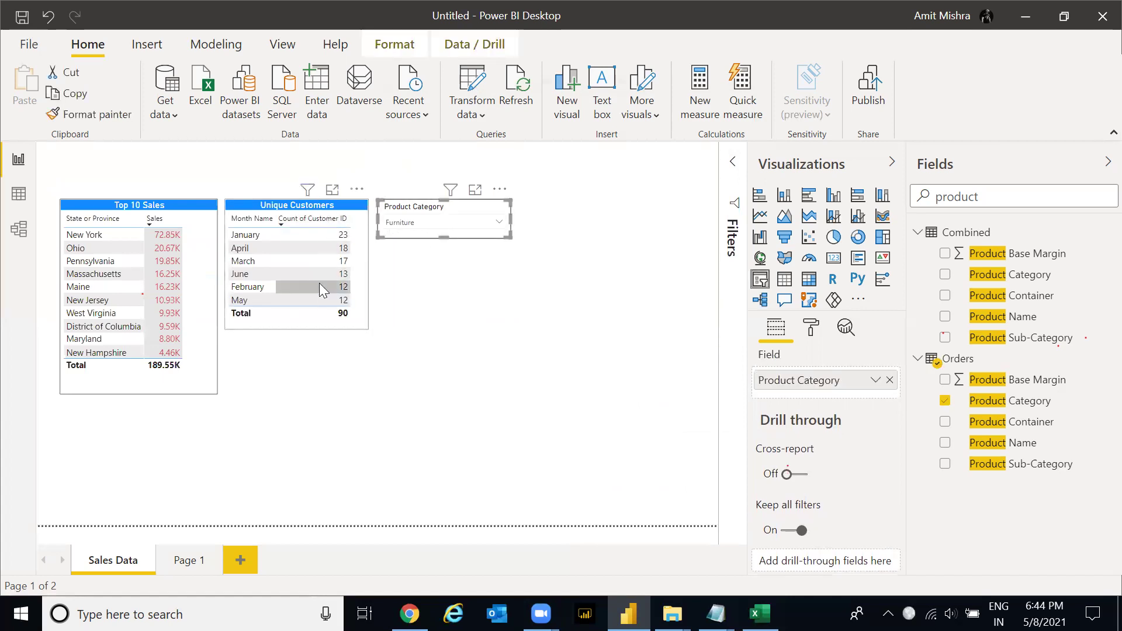
left_click(187, 213)
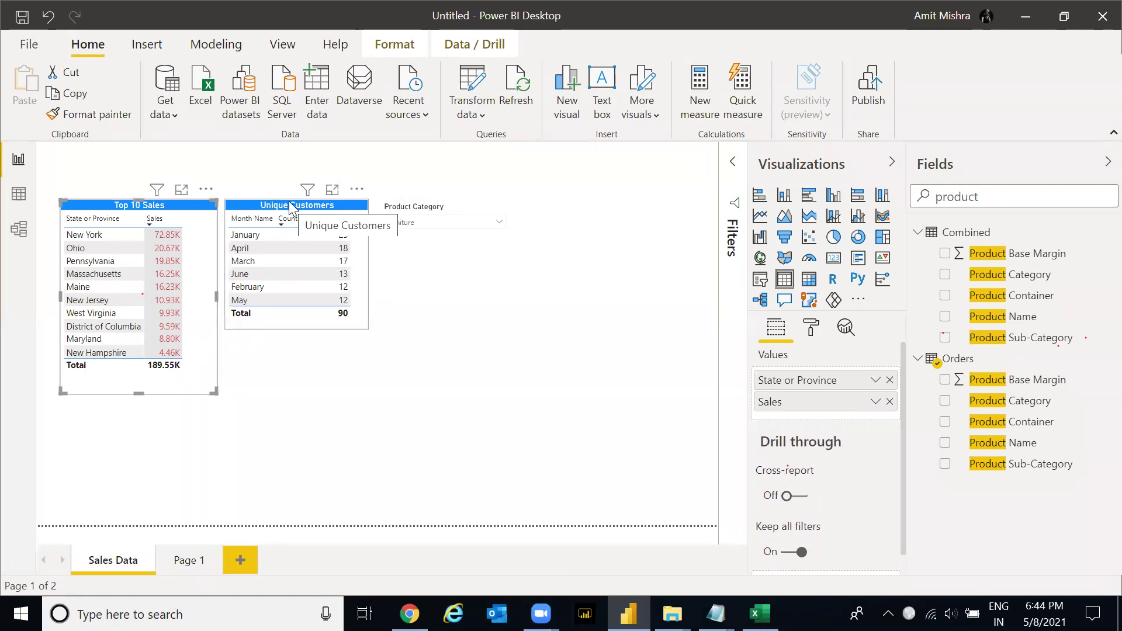
left_click(355, 172)
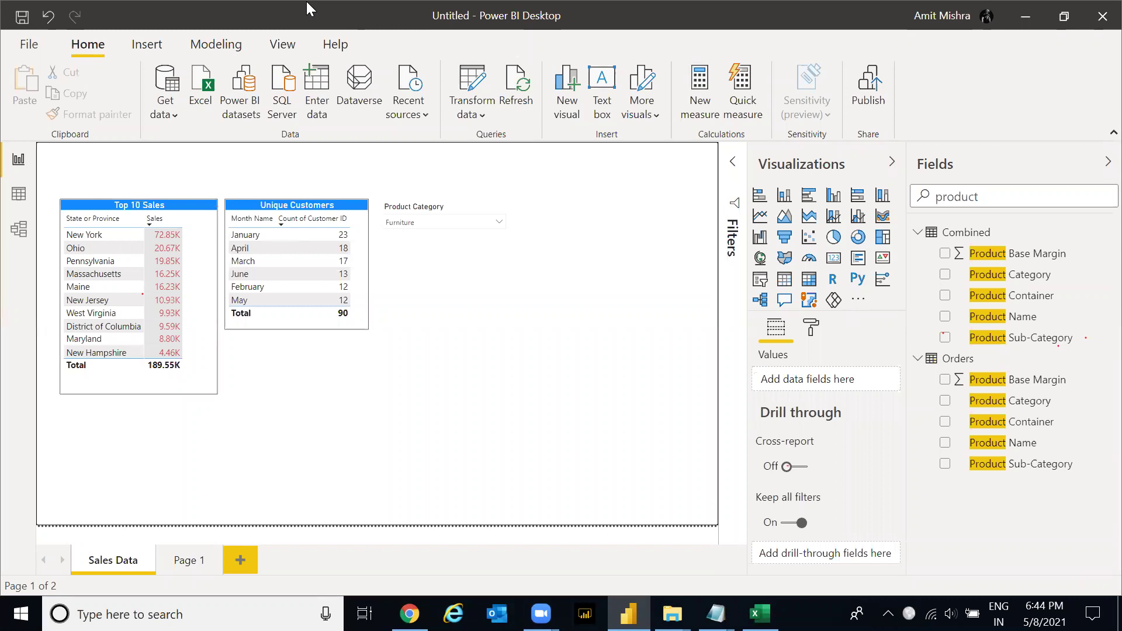
- Edit the Product Category slicer's interactions so that it has no effect on the Unique Customers table
left_click(451, 209)
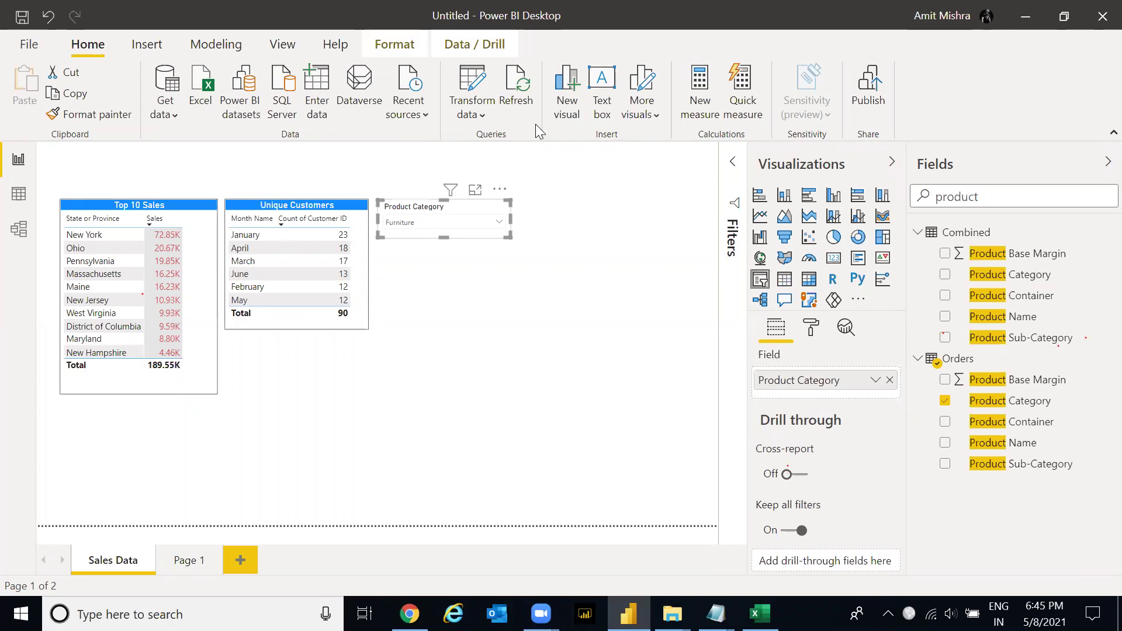
left_click(387, 49)
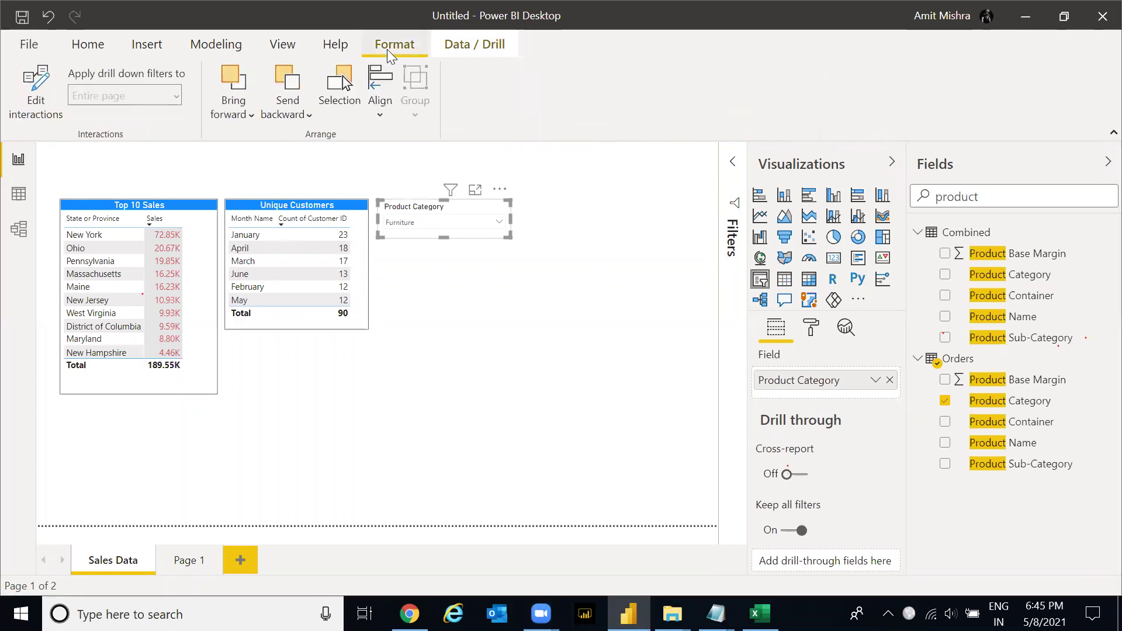
left_click(35, 104)
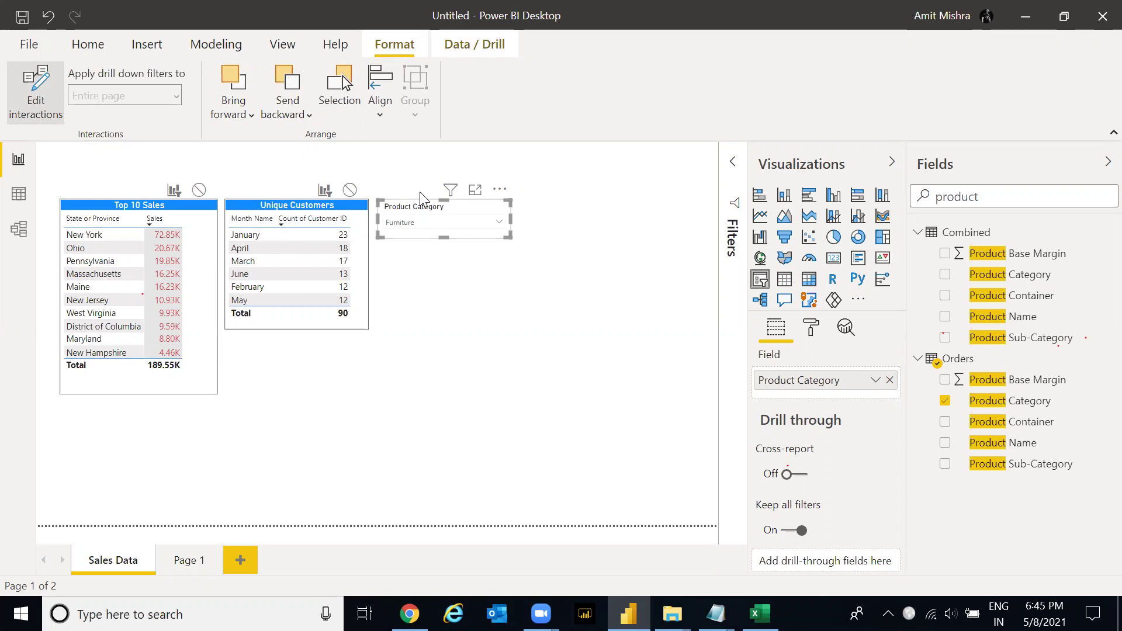
left_click(351, 189)
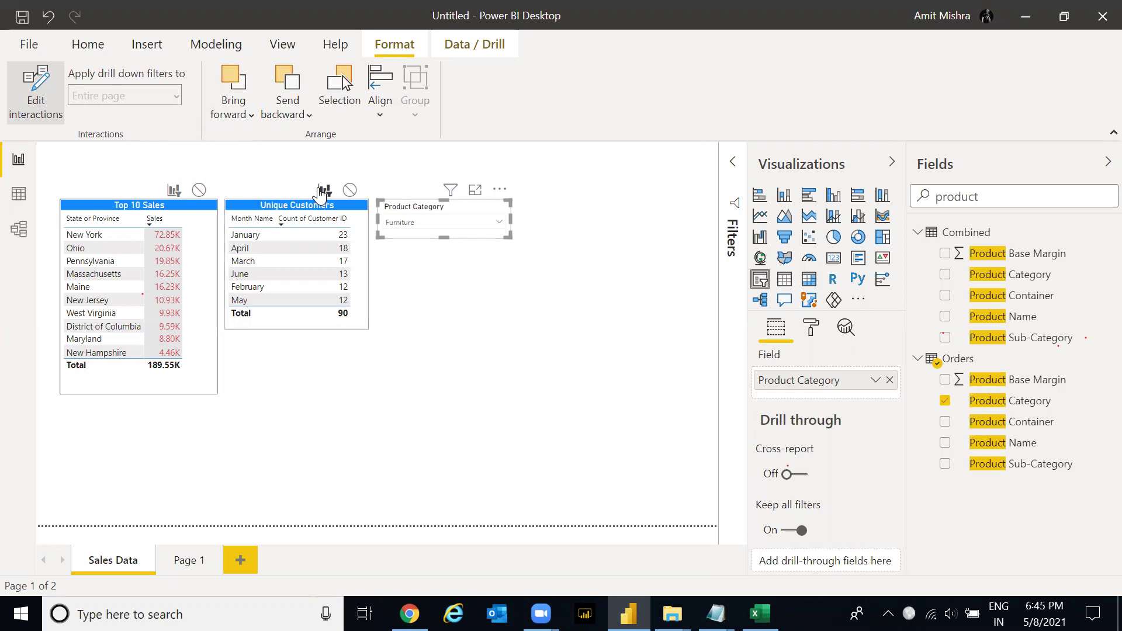
left_click(351, 192)
left_click(350, 189)
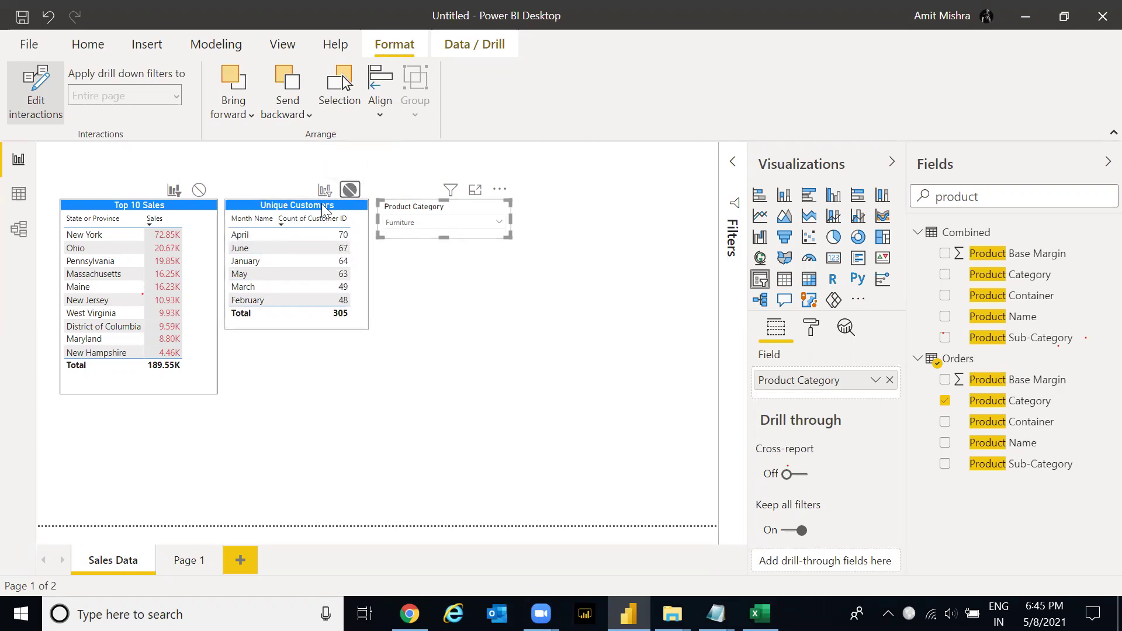
- Test the slicer's effect on the two tables with Technology, ending on Office Supplies
left_click(443, 245)
left_click(439, 222)
left_click(408, 257)
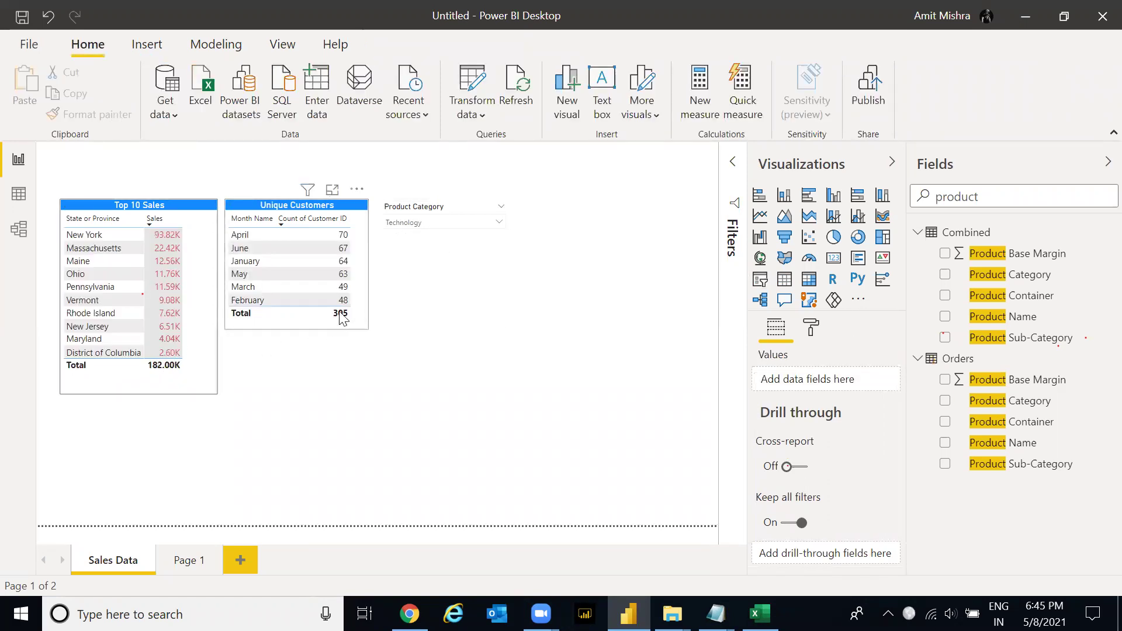
left_click(430, 225)
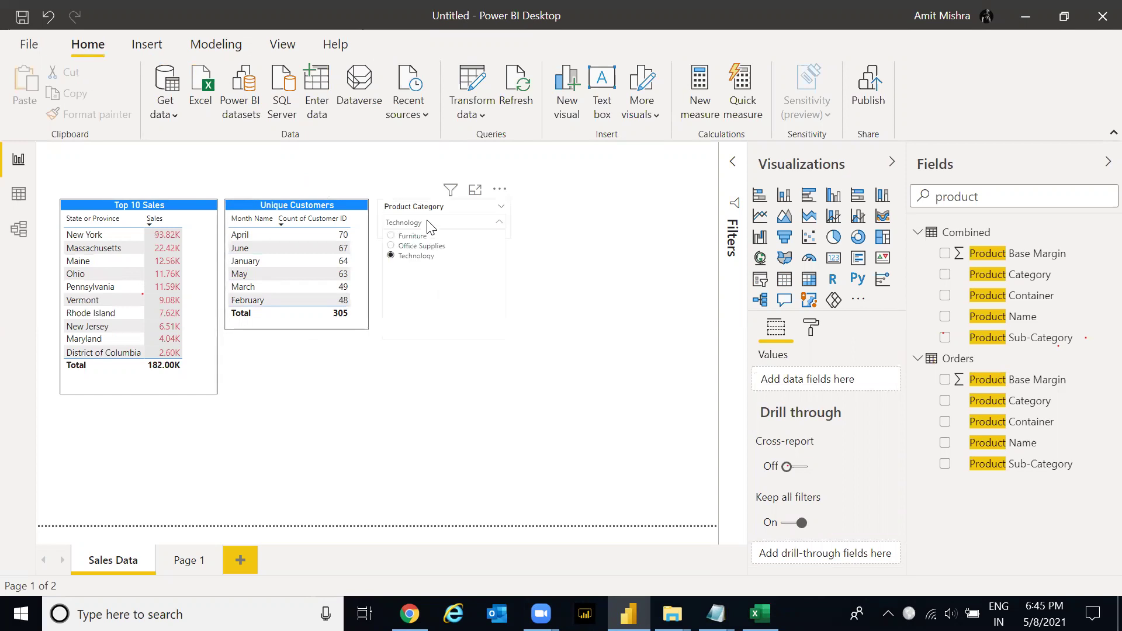
left_click(403, 252)
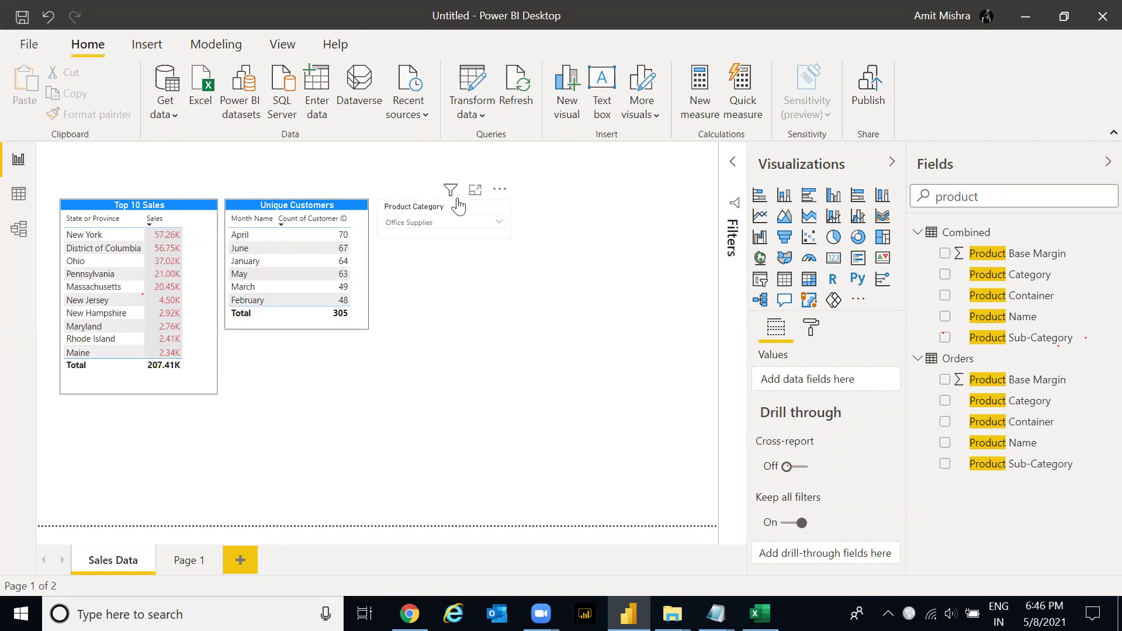
- Restore the Product Category slicer's Filter interaction on the Unique Customers table and leave interaction editing
left_click(459, 206)
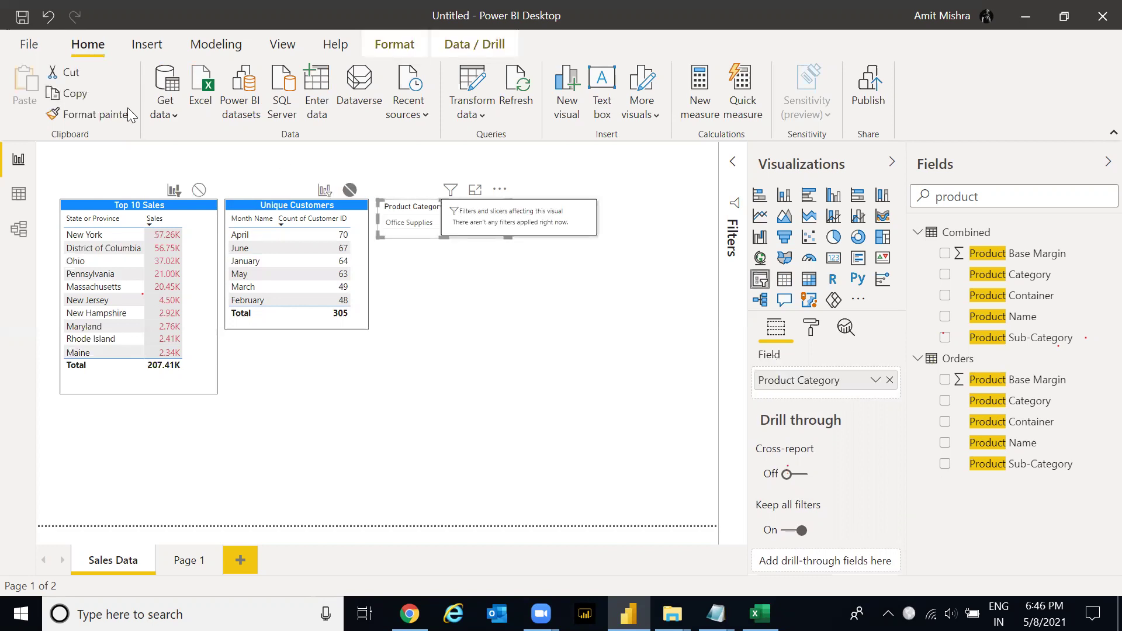
left_click(323, 190)
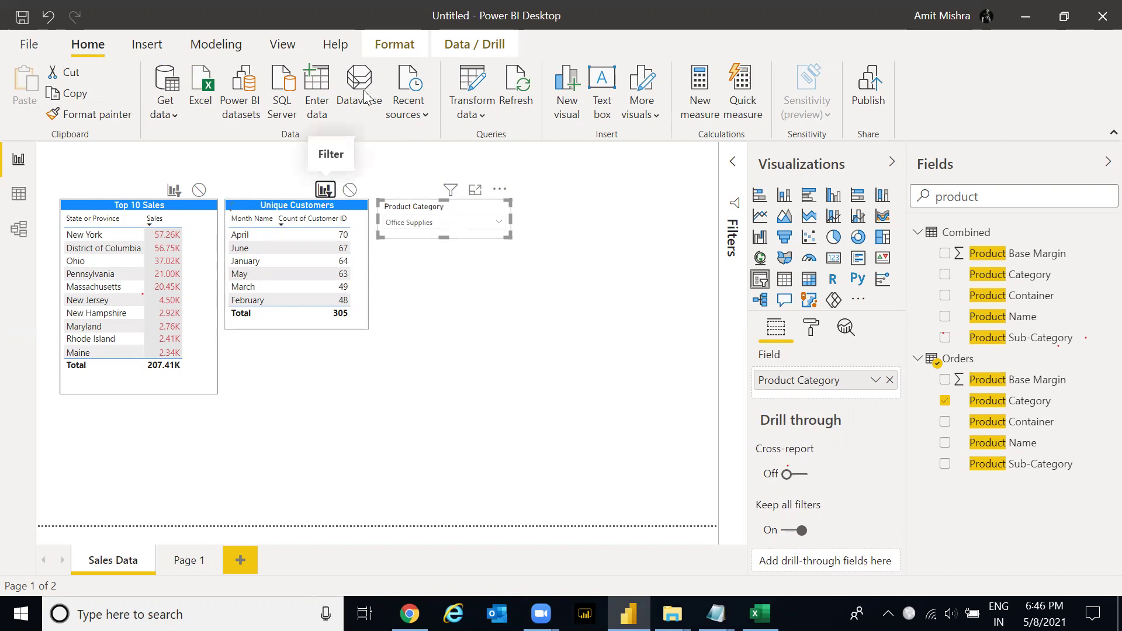
left_click(393, 44)
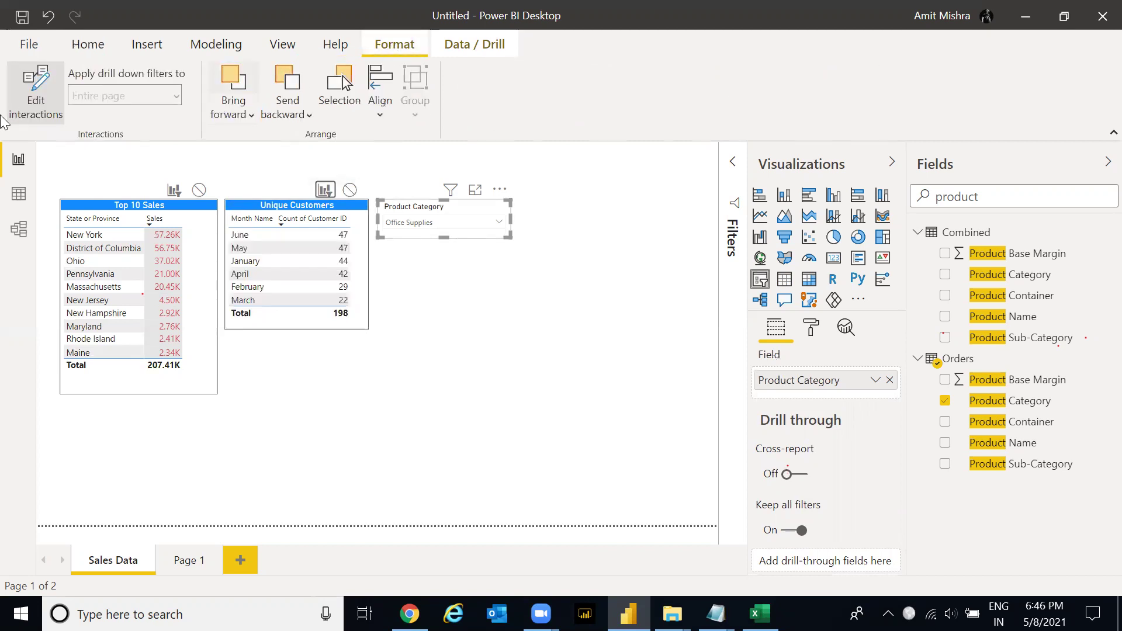
left_click(36, 92)
left_click(588, 178)
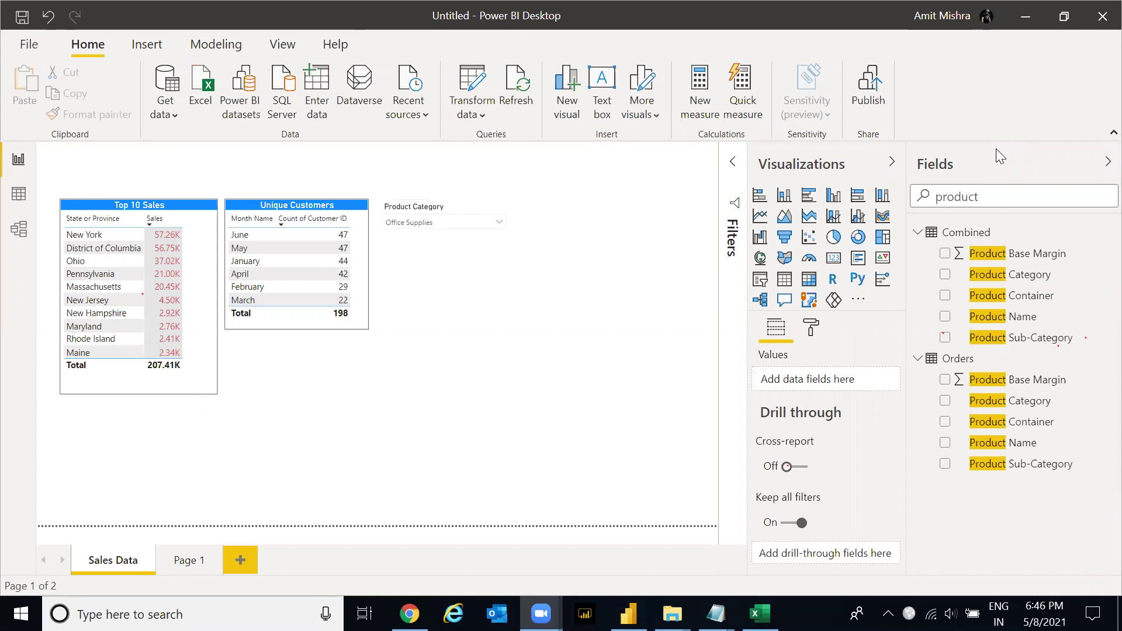
left_click(445, 209)
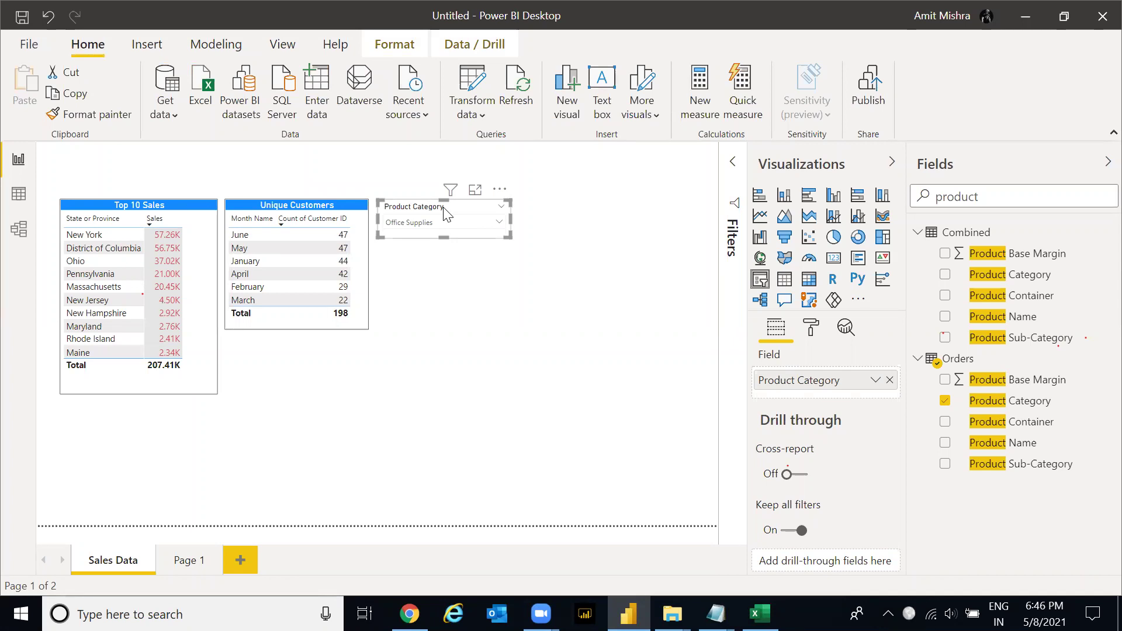
left_click(566, 190)
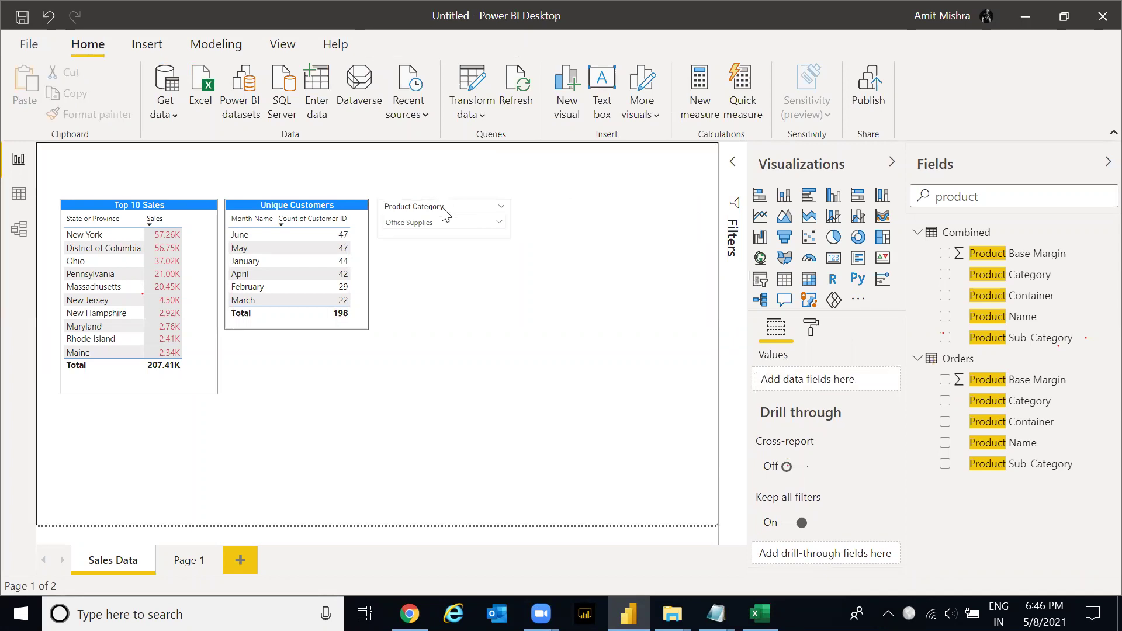
left_click(433, 219)
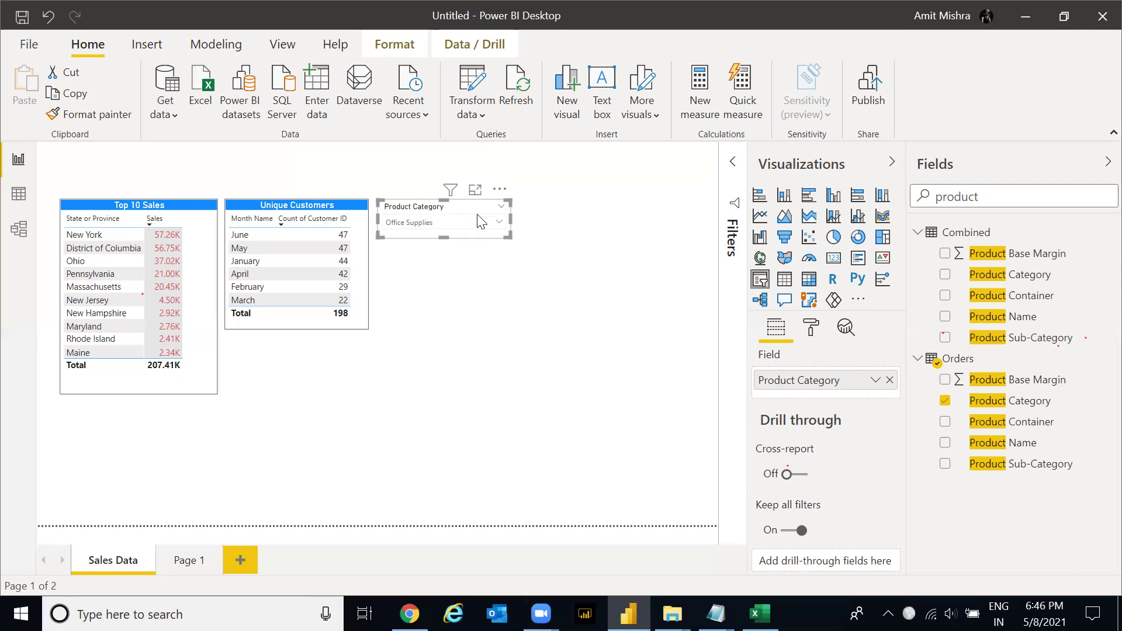
left_click(502, 205)
left_click(555, 232)
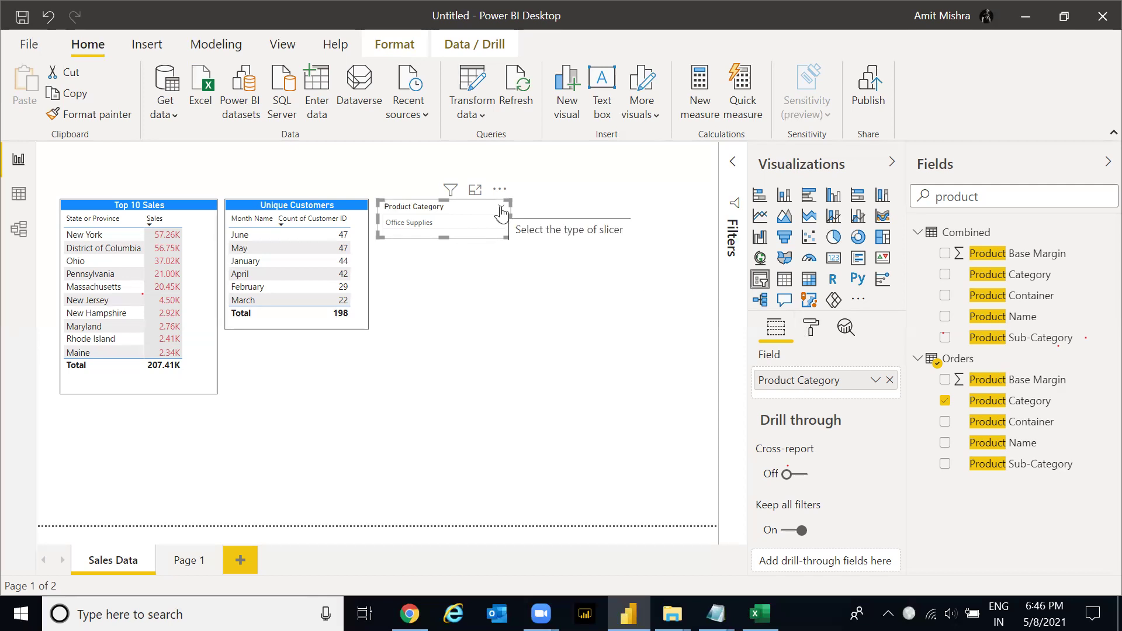
- Turn on Search for the Product Category slicer and check the search box in its dropdown list
left_click(500, 190)
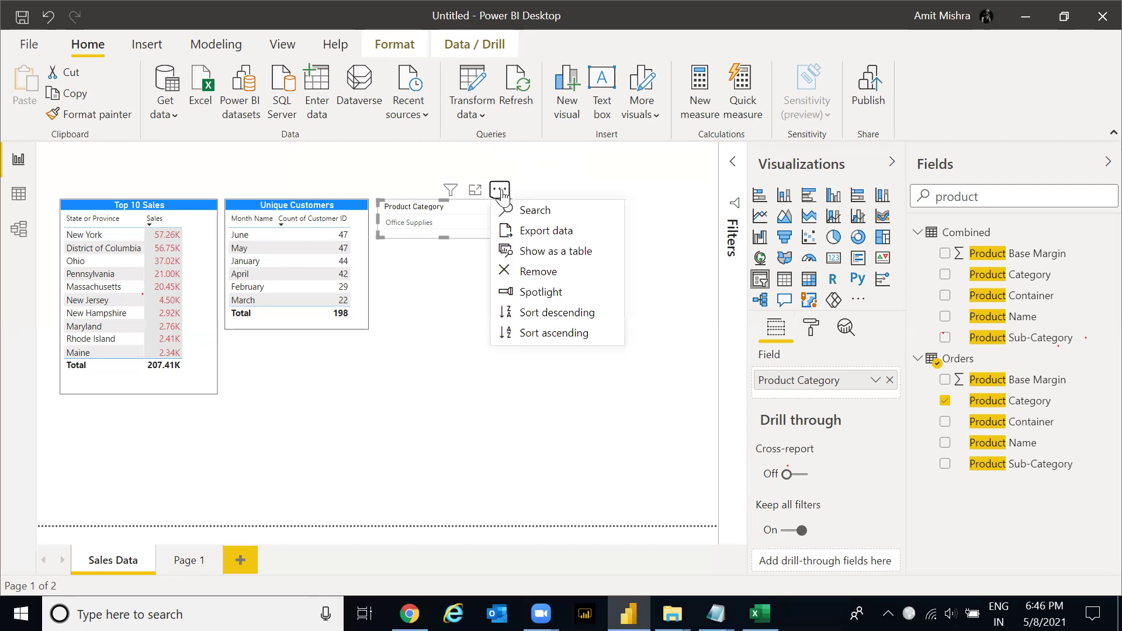
left_click(534, 212)
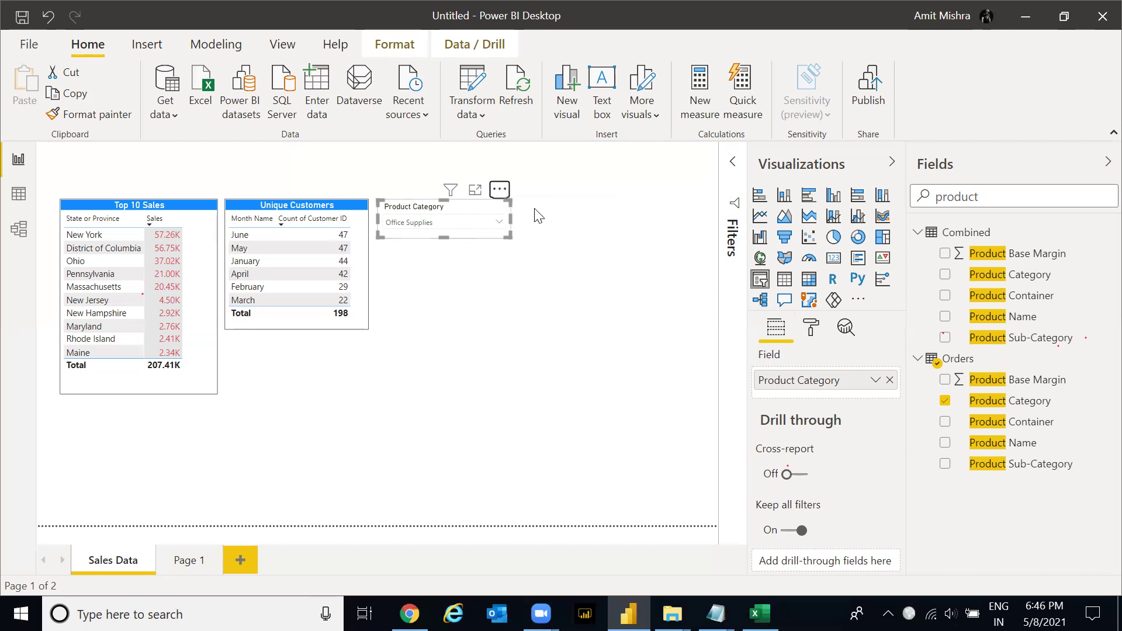
left_click(498, 222)
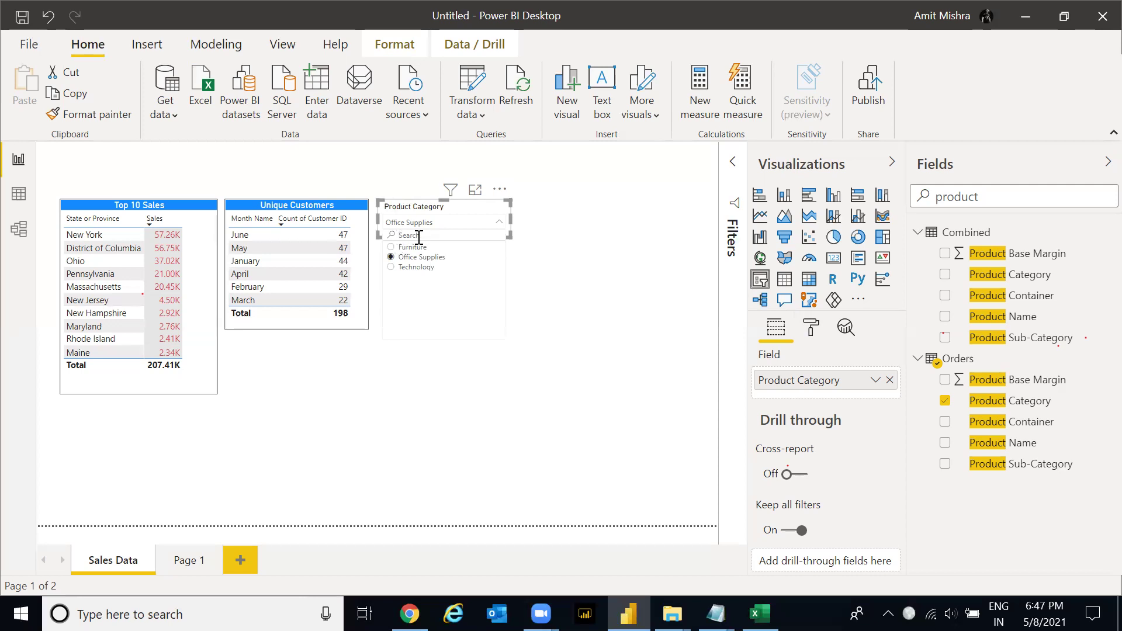
left_click(427, 217)
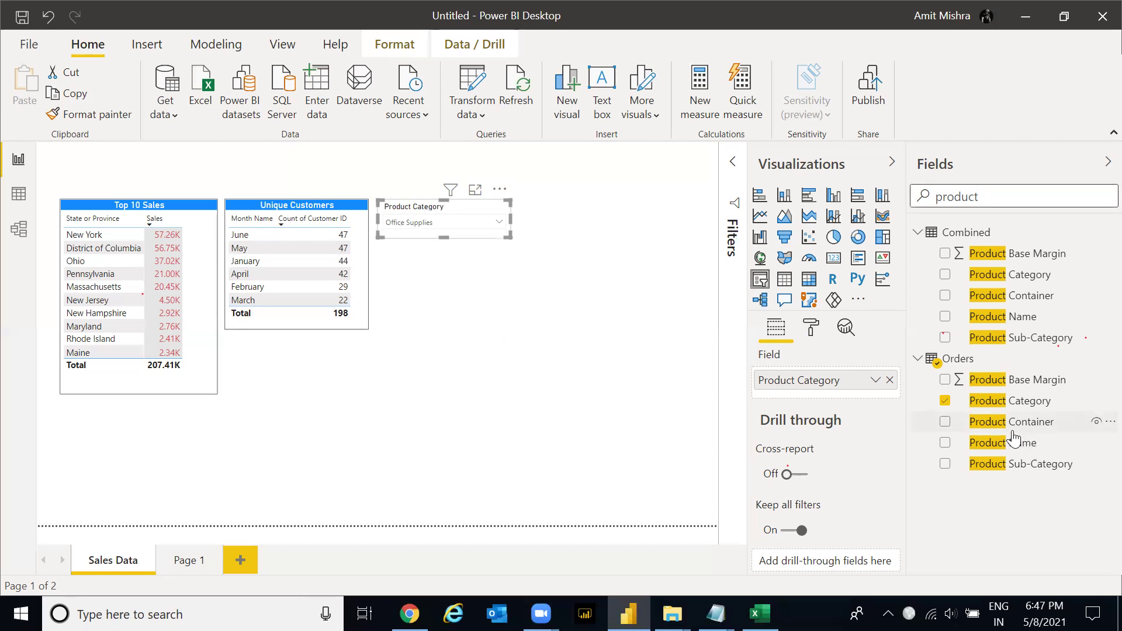
- Replace the slicer's Product Category field with Product Name from the Orders table
left_click_drag(1021, 442, 856, 390)
left_click(890, 381)
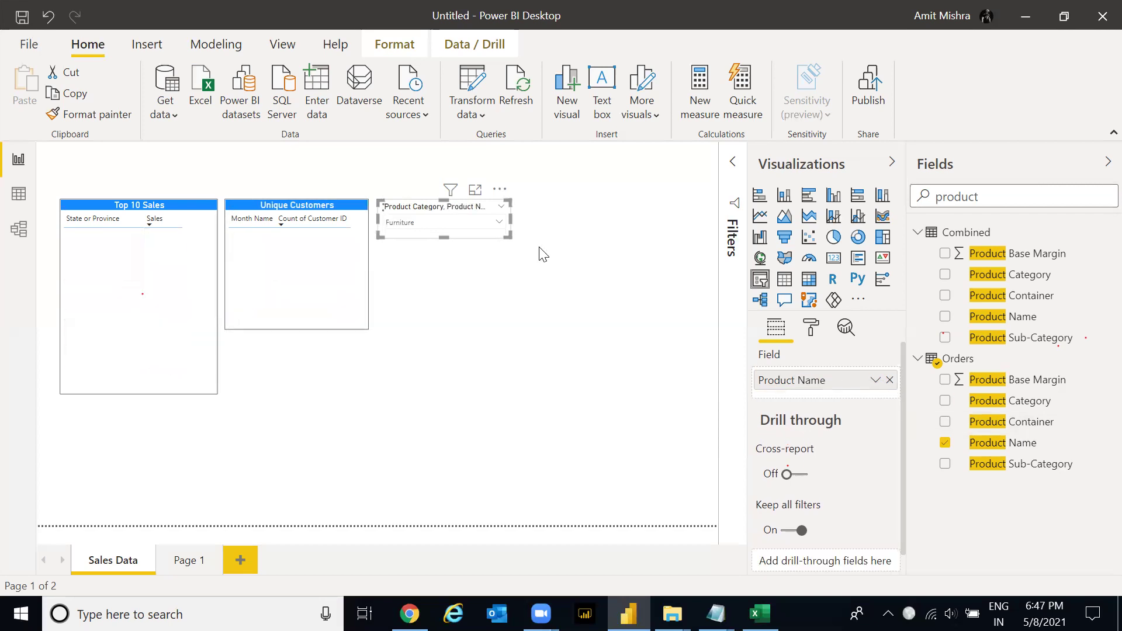
- Search the Product Name slicer's list for "3m", clear the search text and close the list
left_click(499, 222)
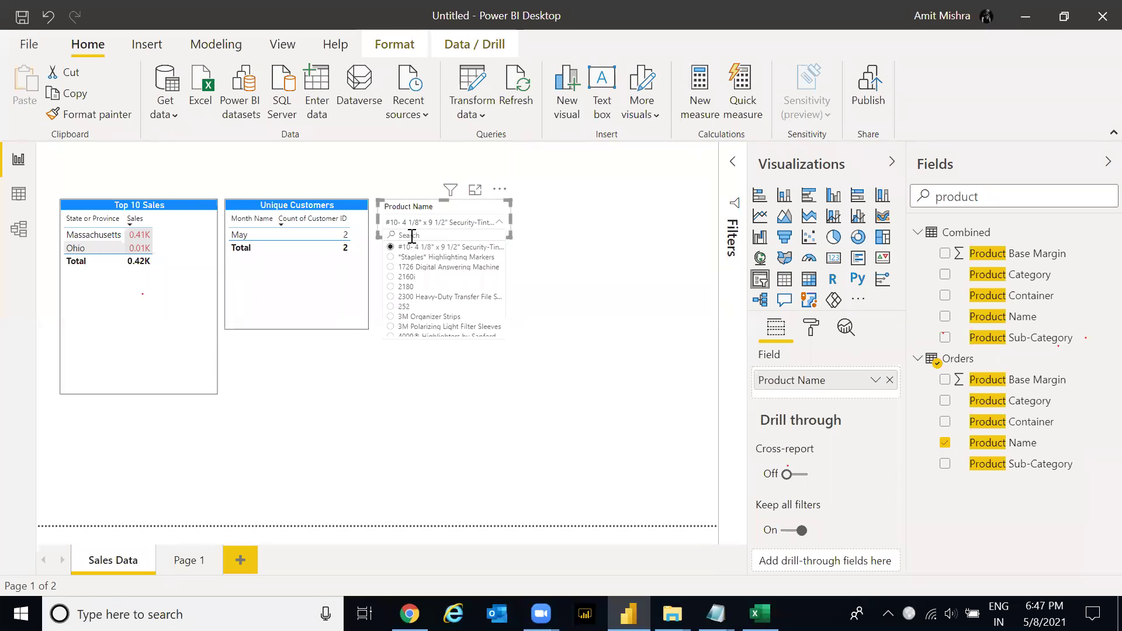
type("3m")
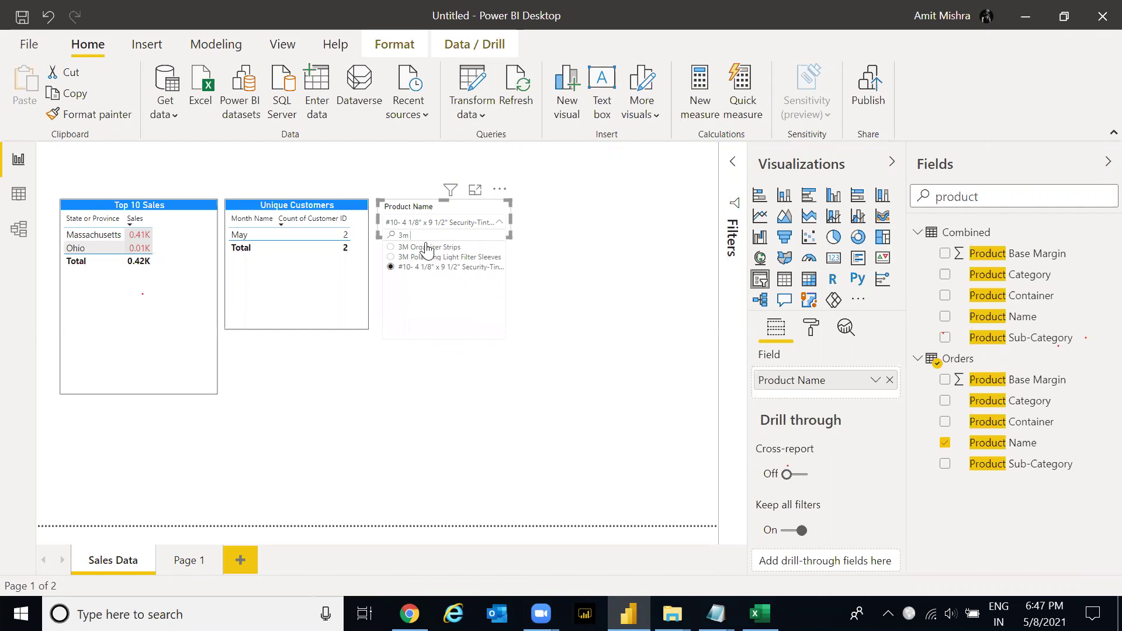
double_click(400, 235)
key("BackSpace")
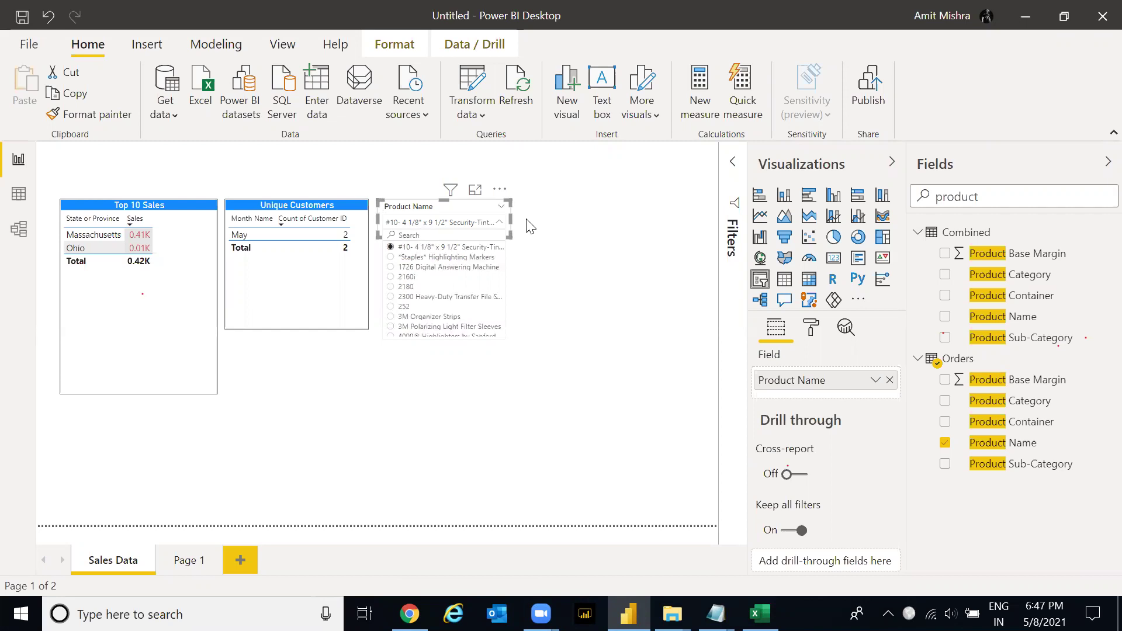
left_click(529, 226)
- Review the Product Name slicer's Search option and the search box in its dropdown list
left_click(500, 190)
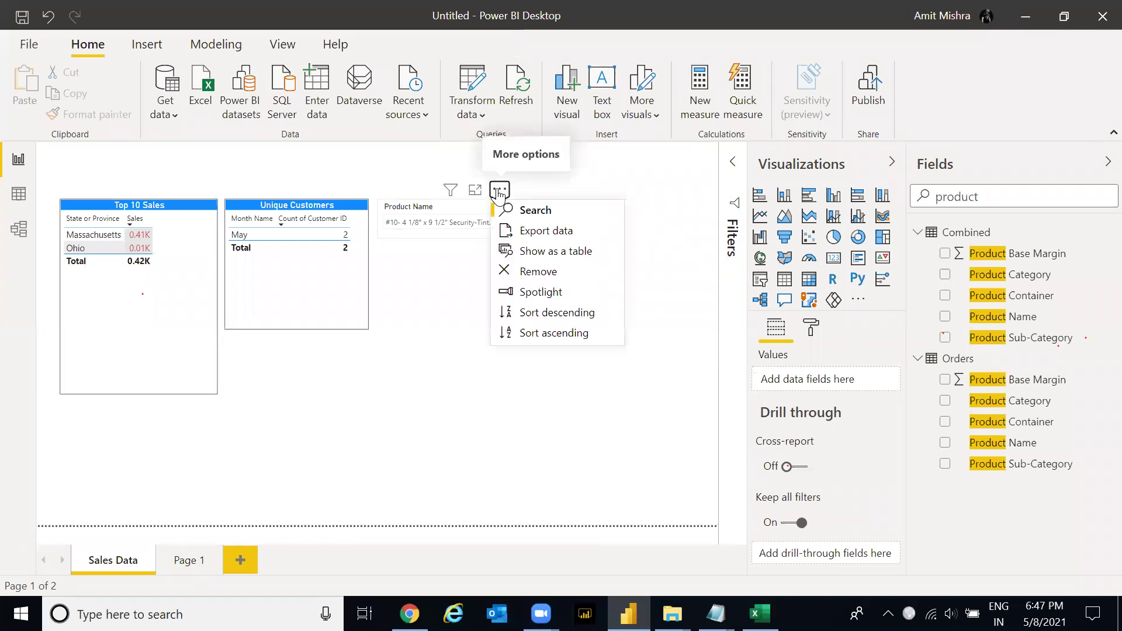
left_click(557, 187)
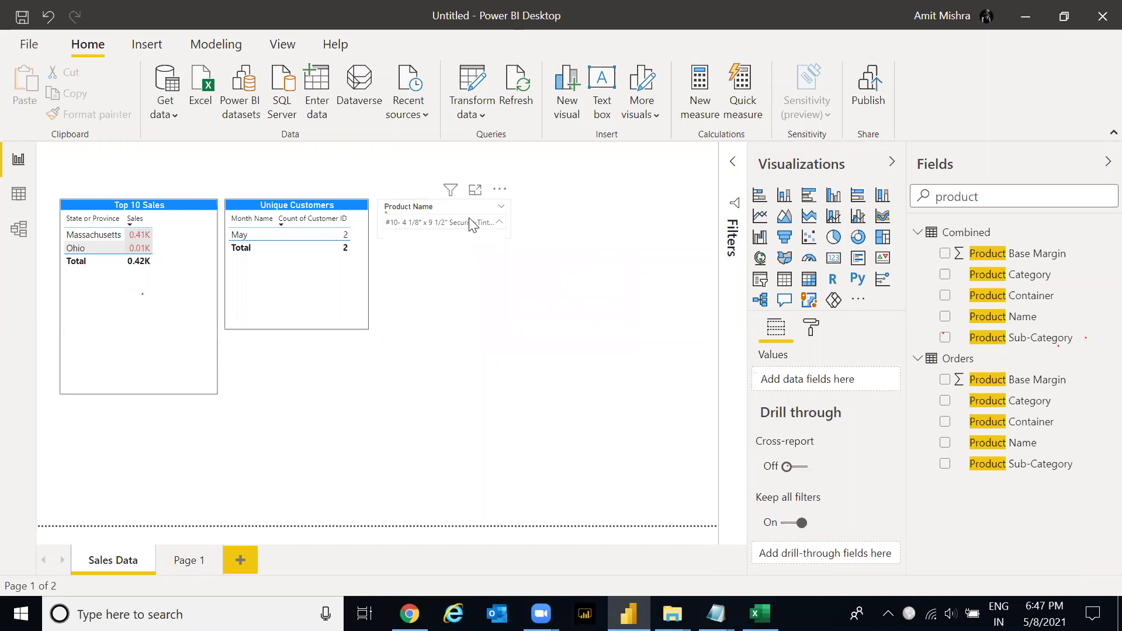
left_click(497, 225)
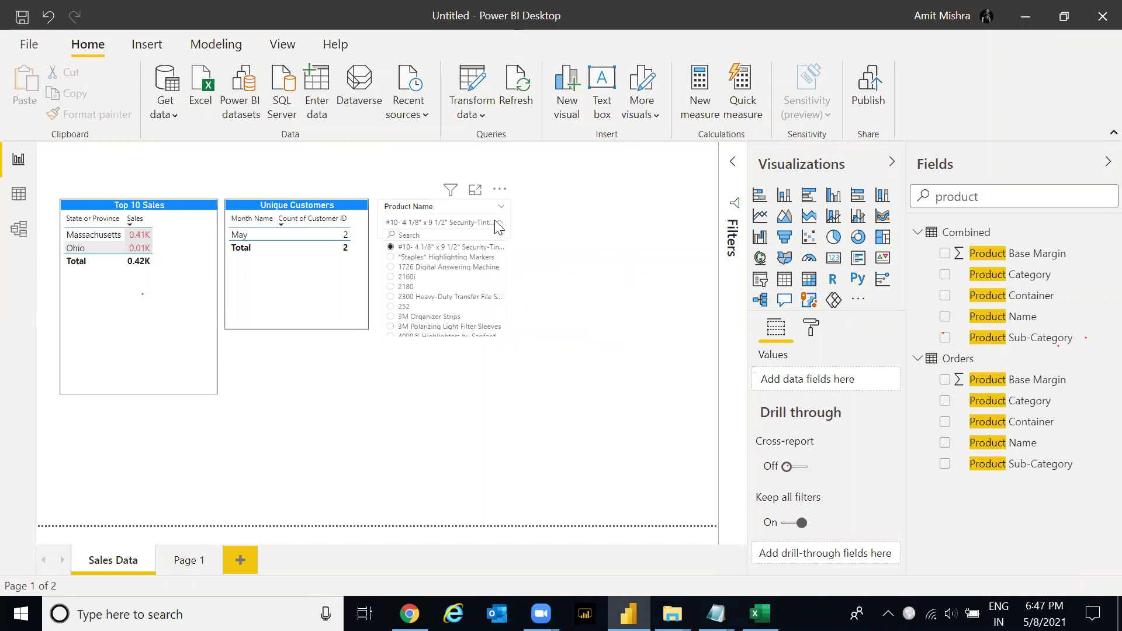
left_click(498, 227)
left_click(497, 226)
left_click(450, 219)
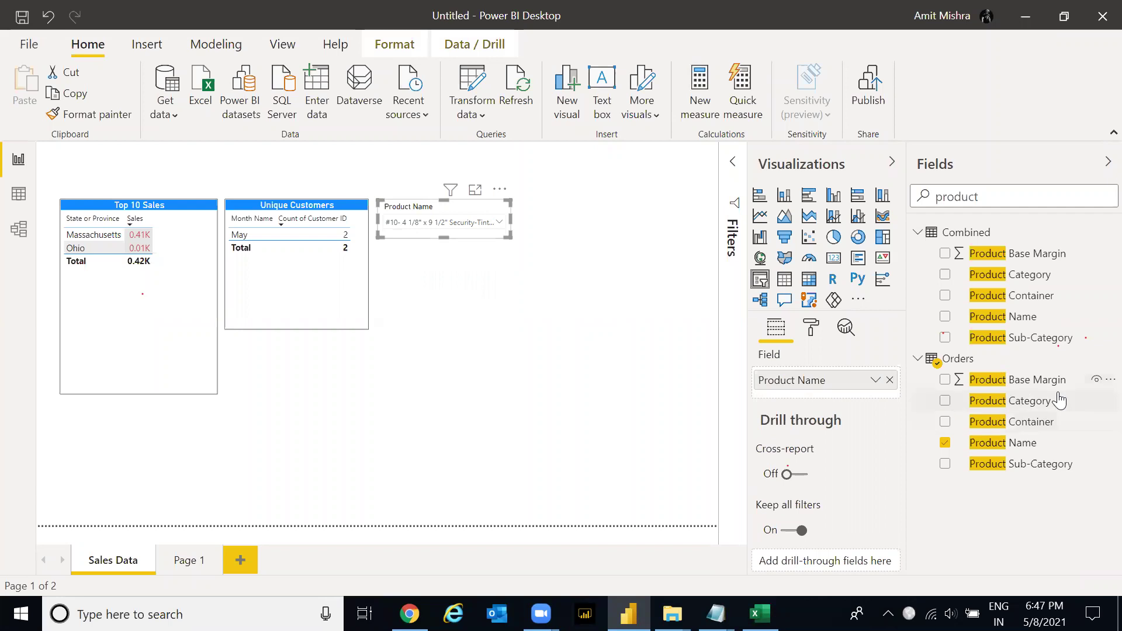
- Replace the slicer's field with Product Category from the Orders table and move the slicer above the Top 10 Sales table
left_click_drag(907, 399, 807, 390)
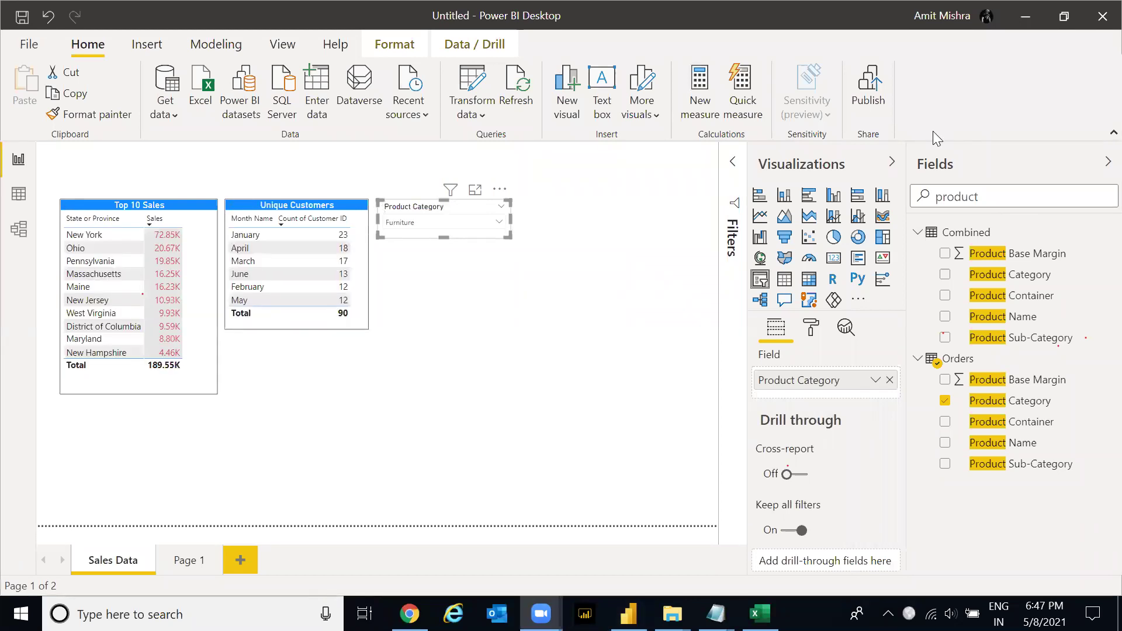
left_click(507, 294)
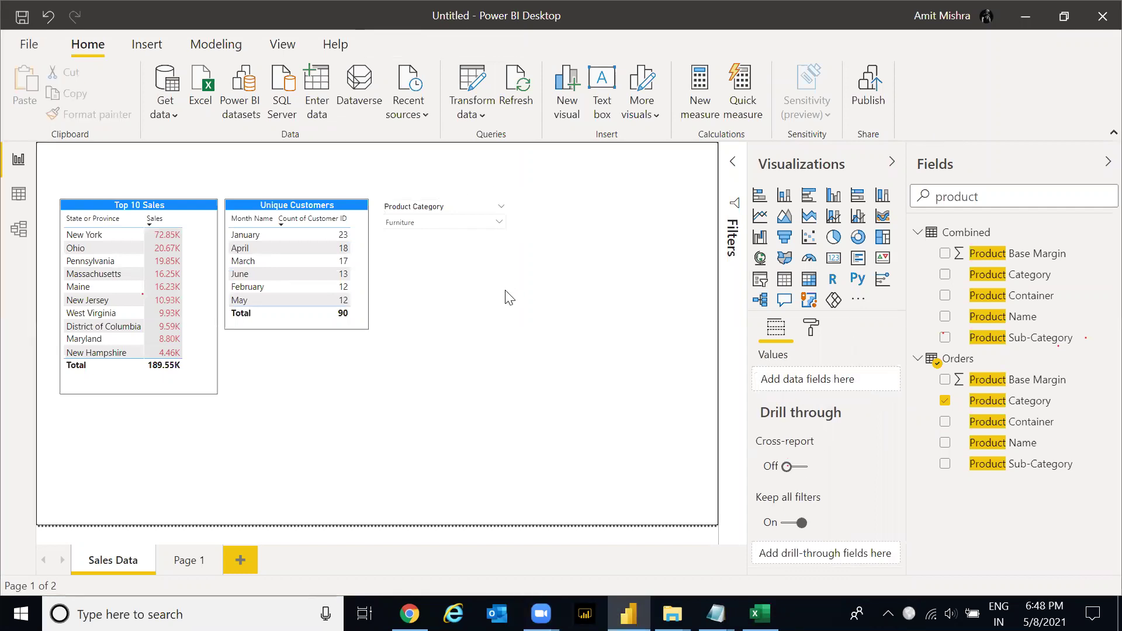
left_click(415, 209)
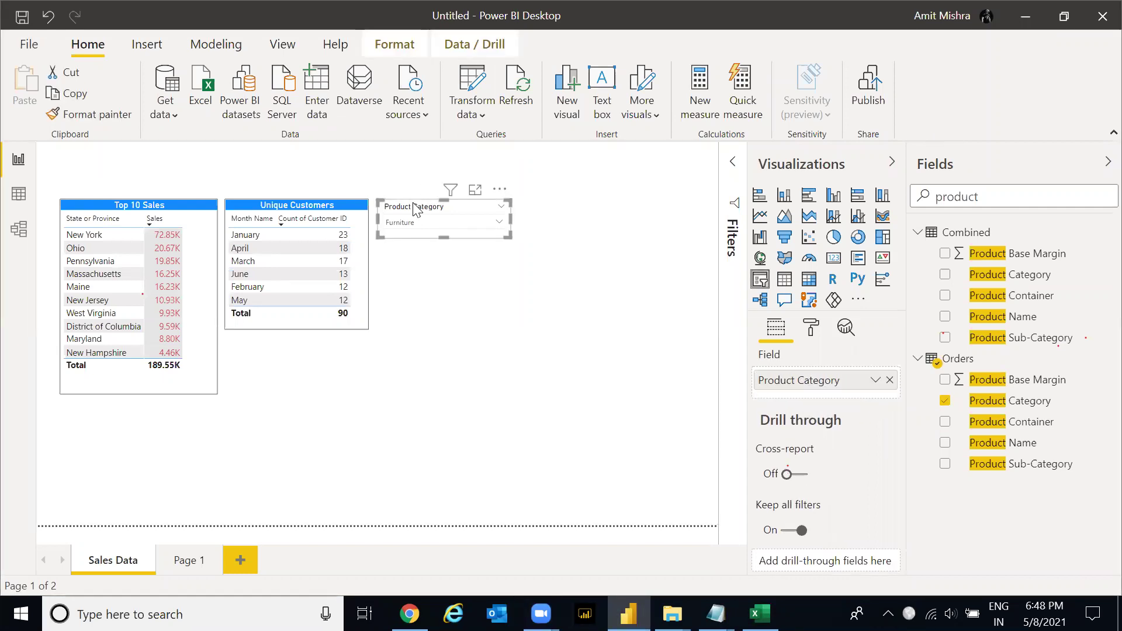
left_click_drag(415, 209, 100, 161)
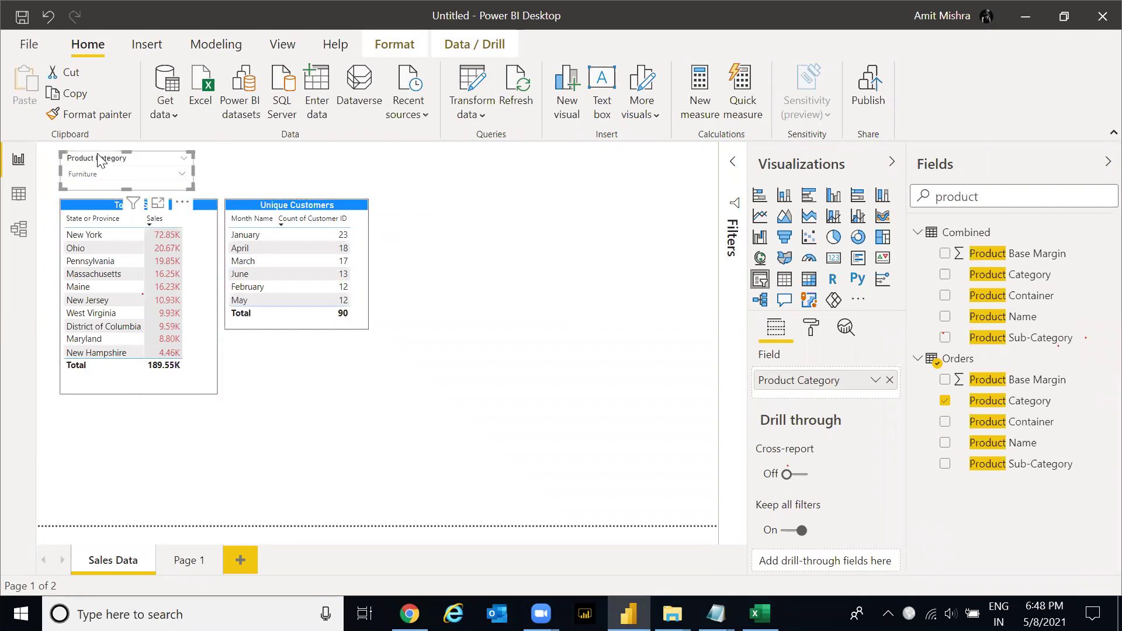
left_click(131, 195)
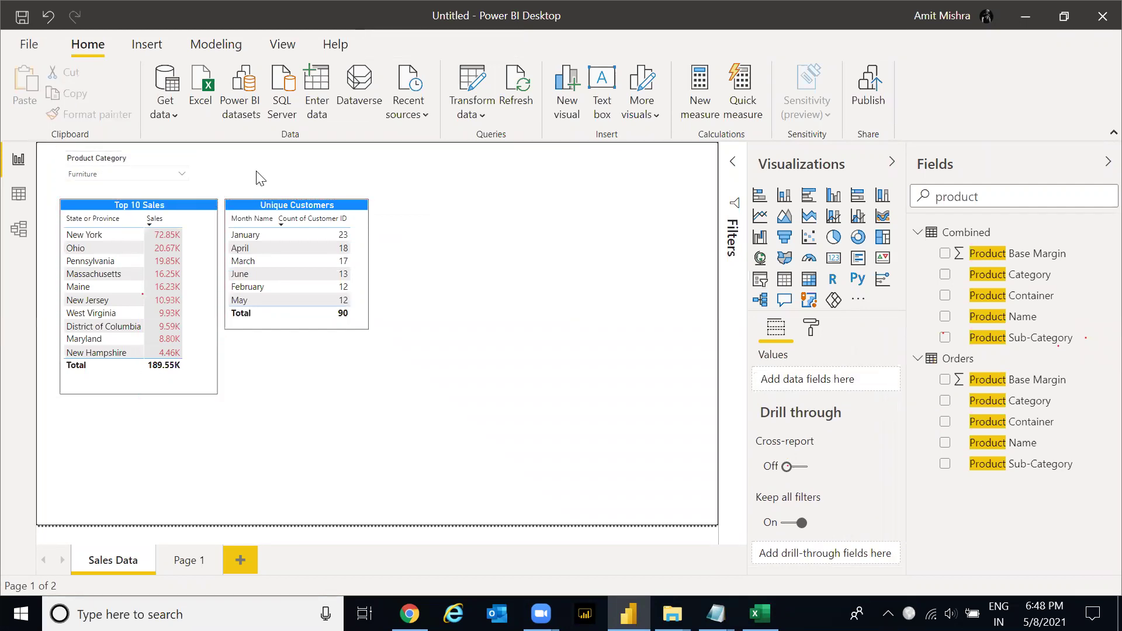
left_click(142, 162)
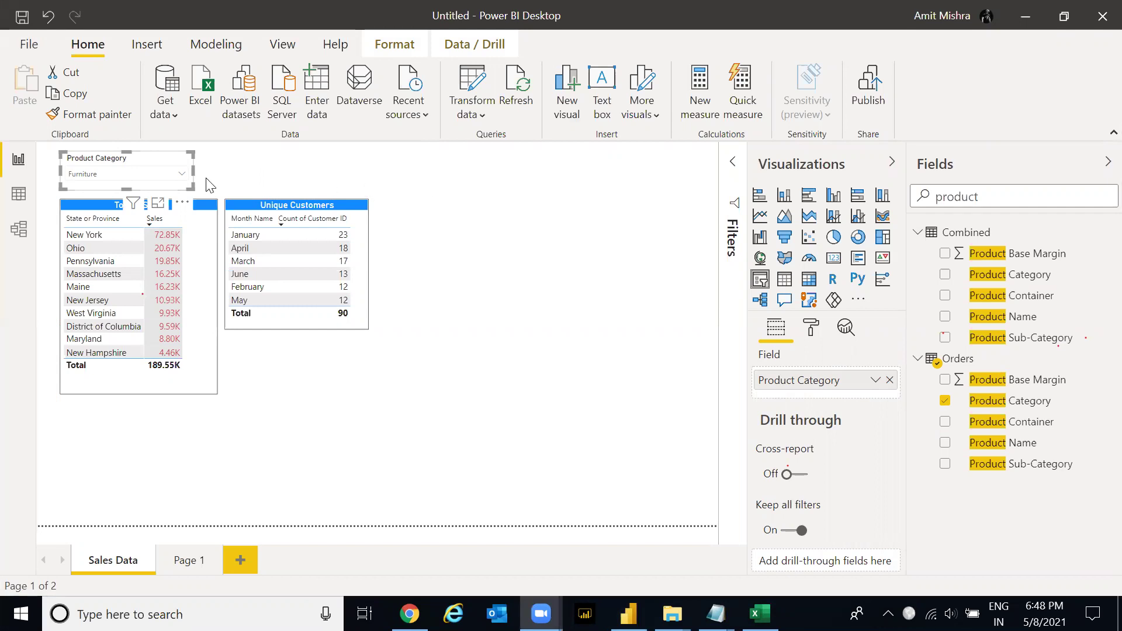
left_click(246, 182)
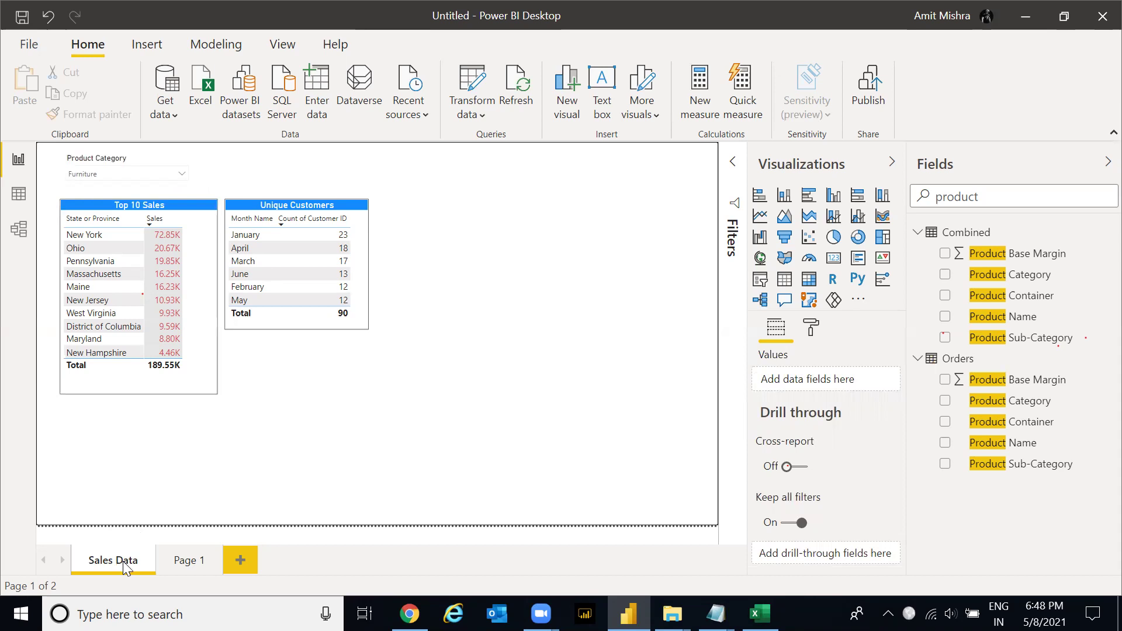
- Add a report page named Page2 and place it between Sales Data and Page 1
left_click(199, 560)
left_click(241, 562)
double_click(244, 562)
type("Page2")
key("Return")
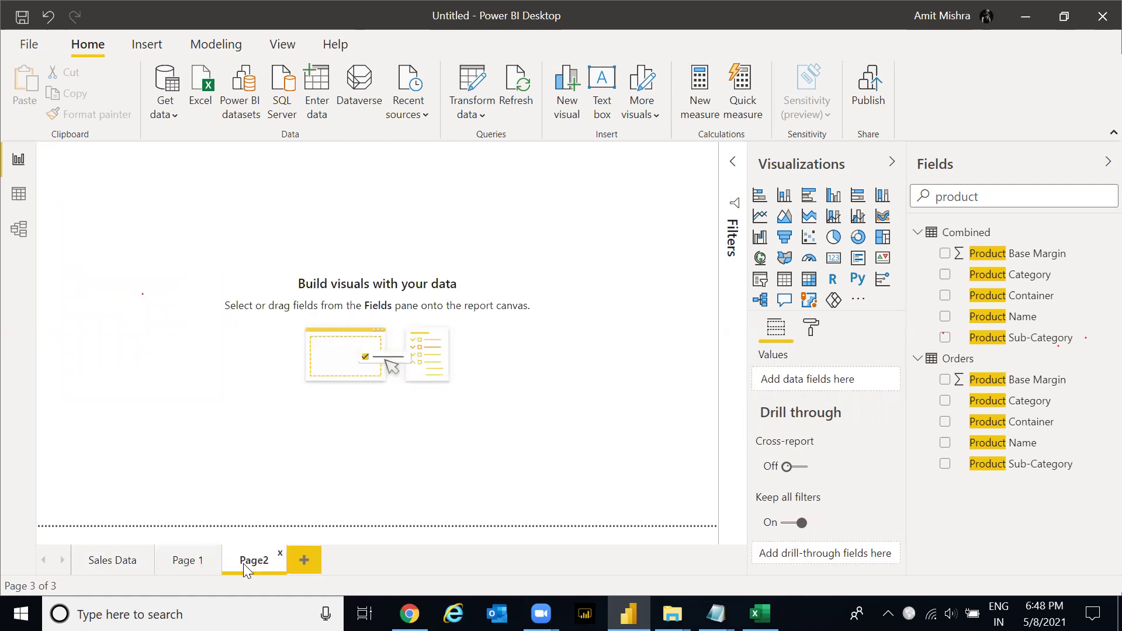
left_click_drag(258, 562, 177, 547)
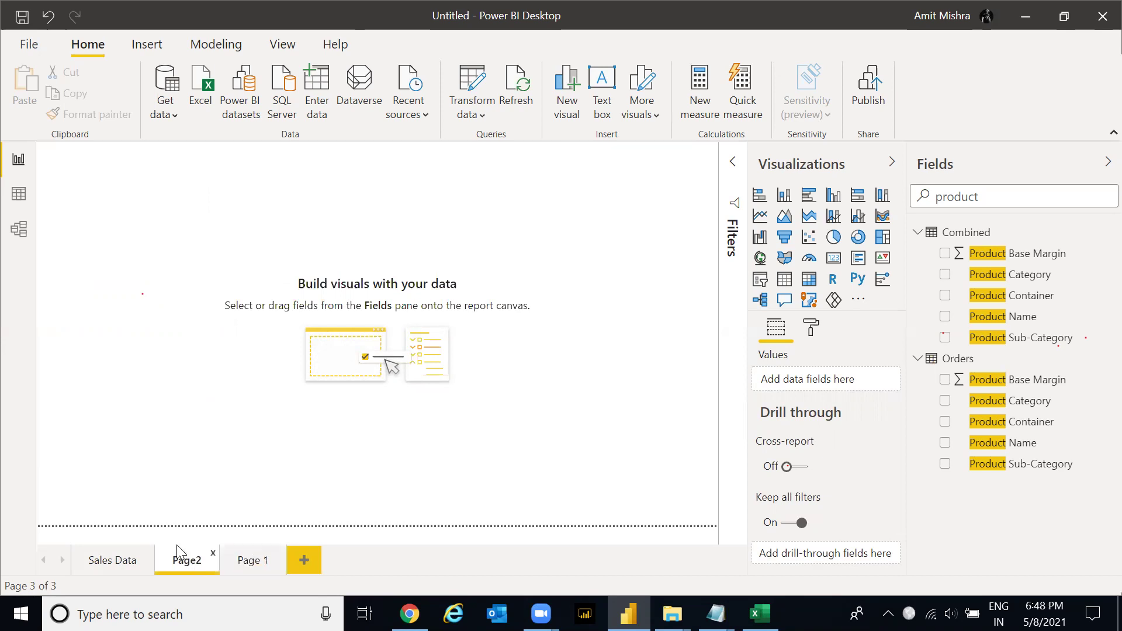
- Sync the Product Category slicer between Sales Data and Page2 and make it visible on Page2
left_click(121, 562)
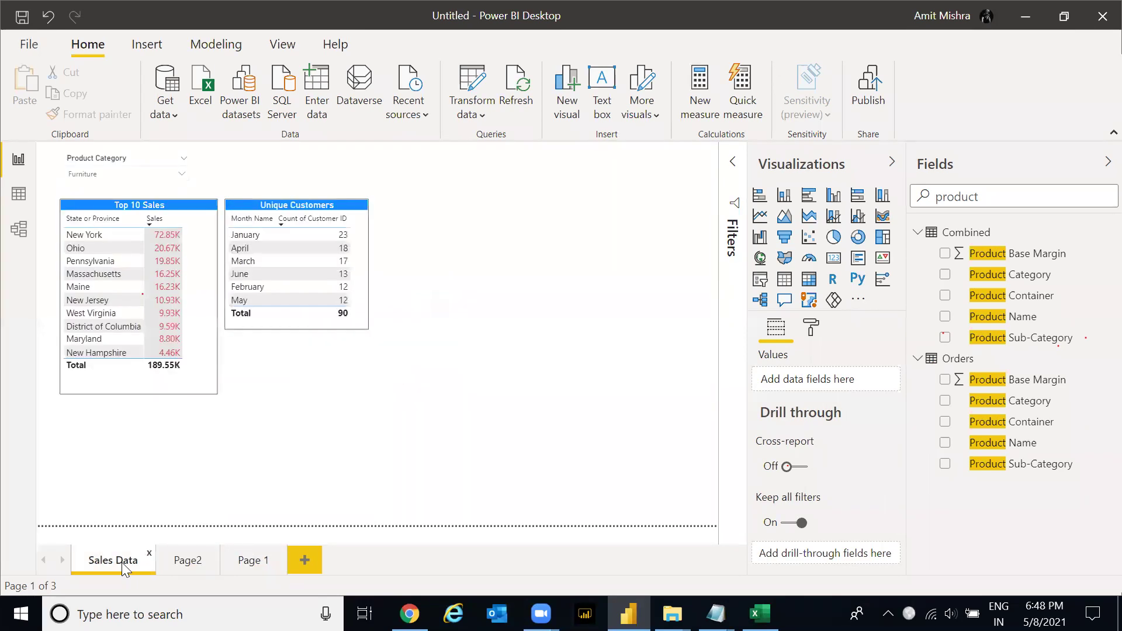
left_click(112, 163)
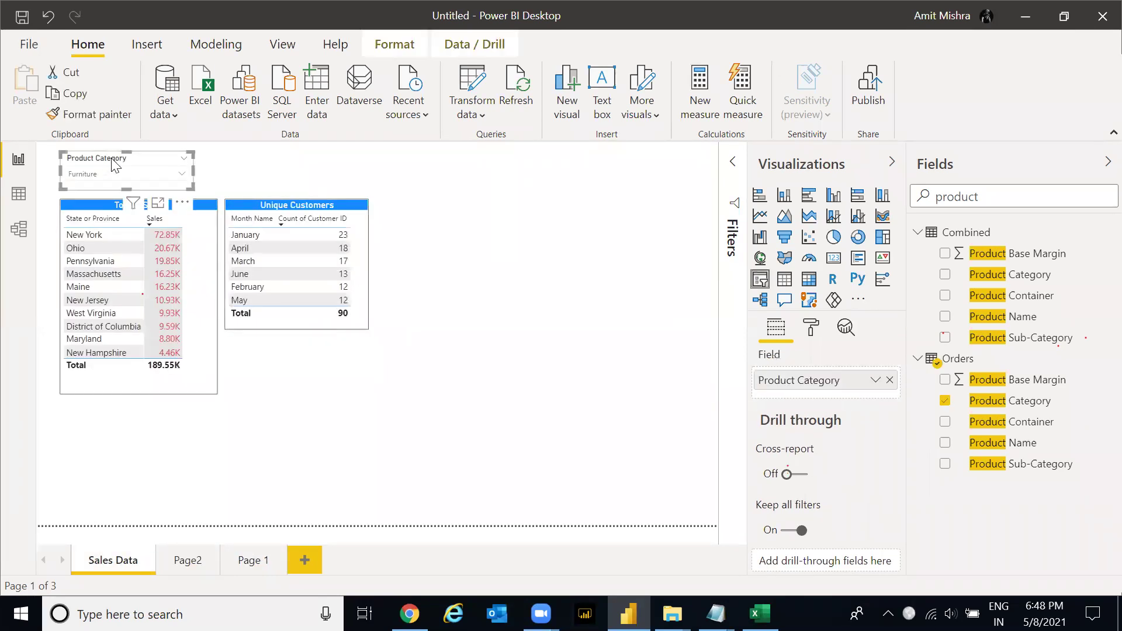
left_click(192, 563)
left_click(112, 560)
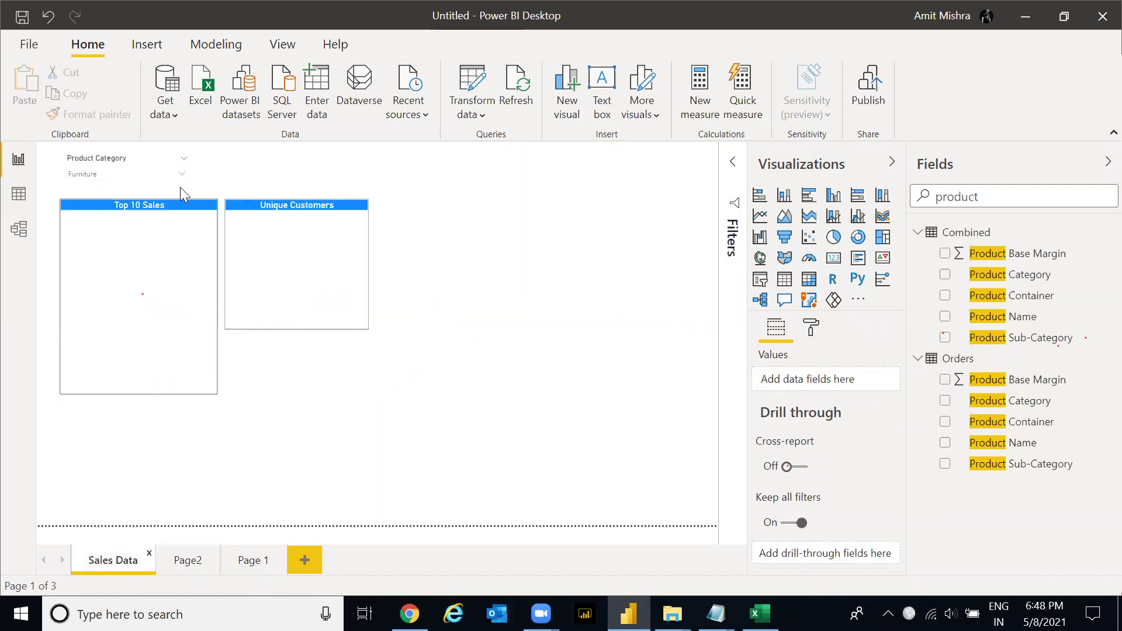
left_click(133, 163)
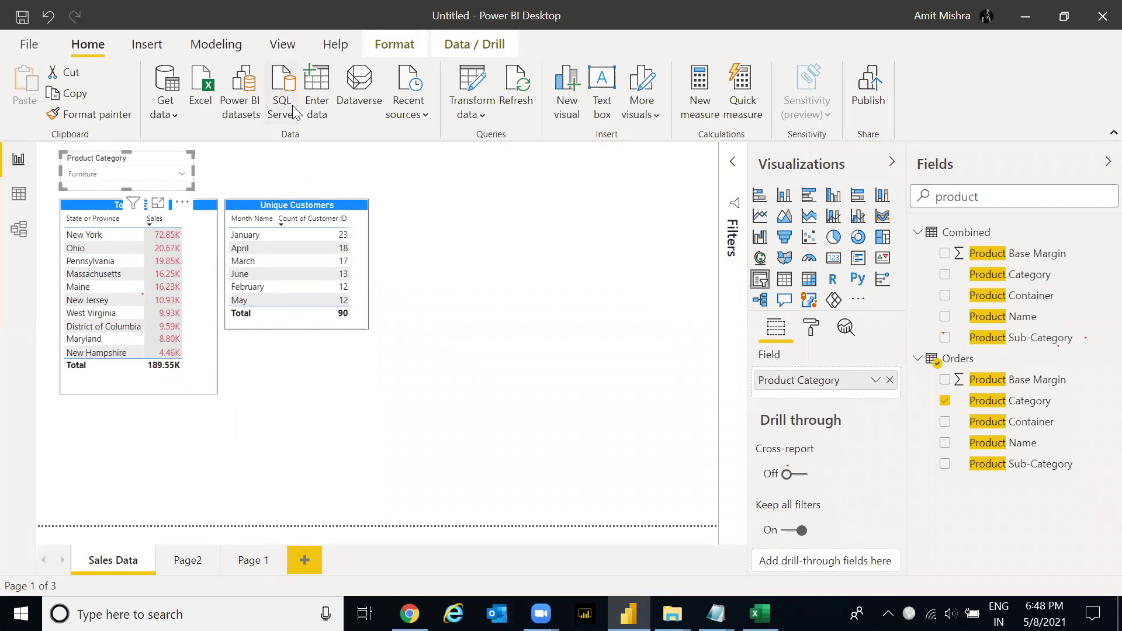
scroll(293, 110, "down", 5)
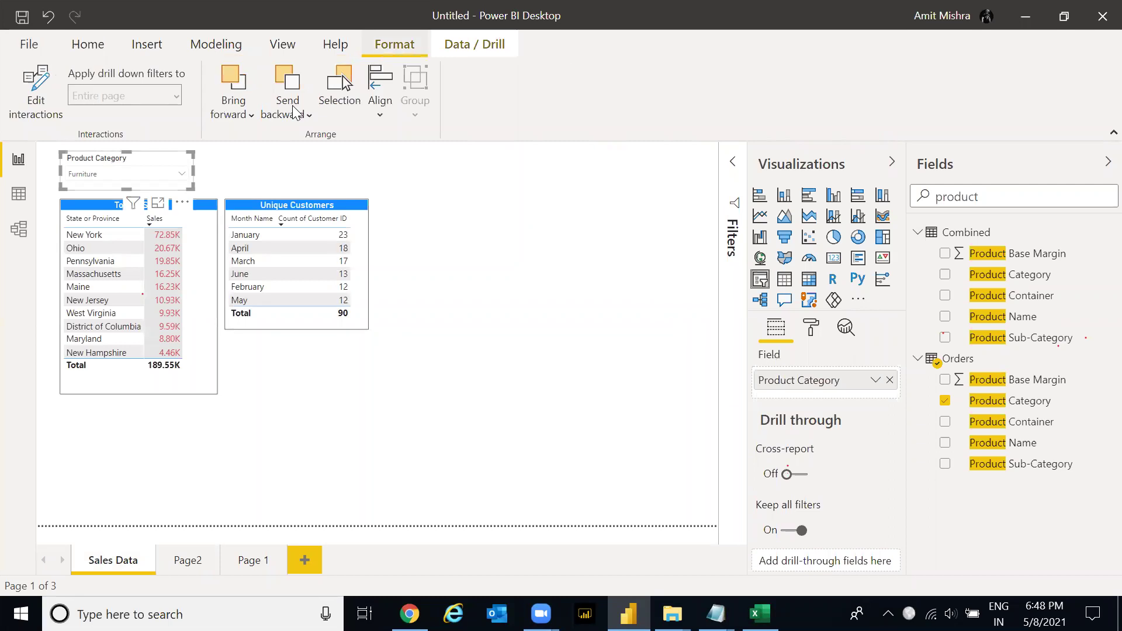
scroll(293, 110, "up", 3)
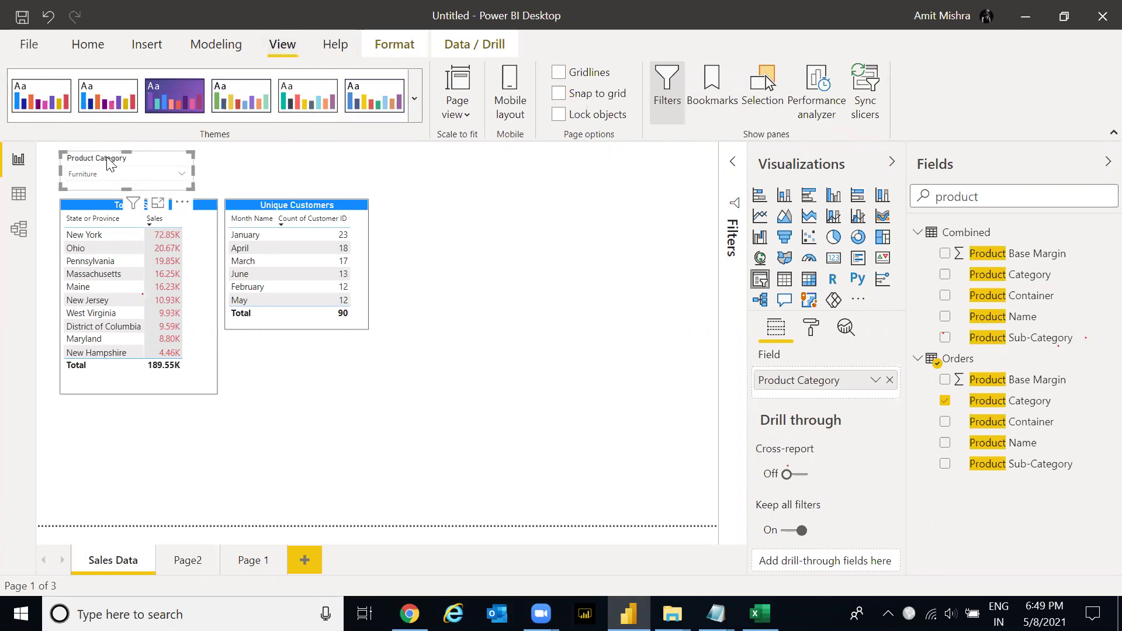
left_click(879, 89)
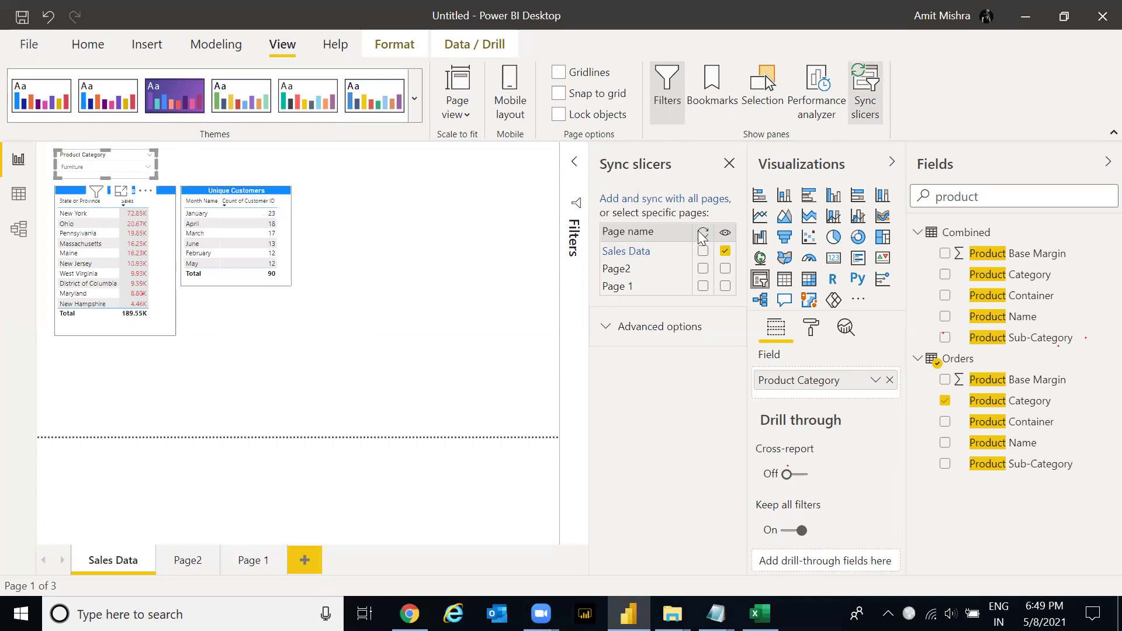
left_click(704, 270)
left_click(725, 269)
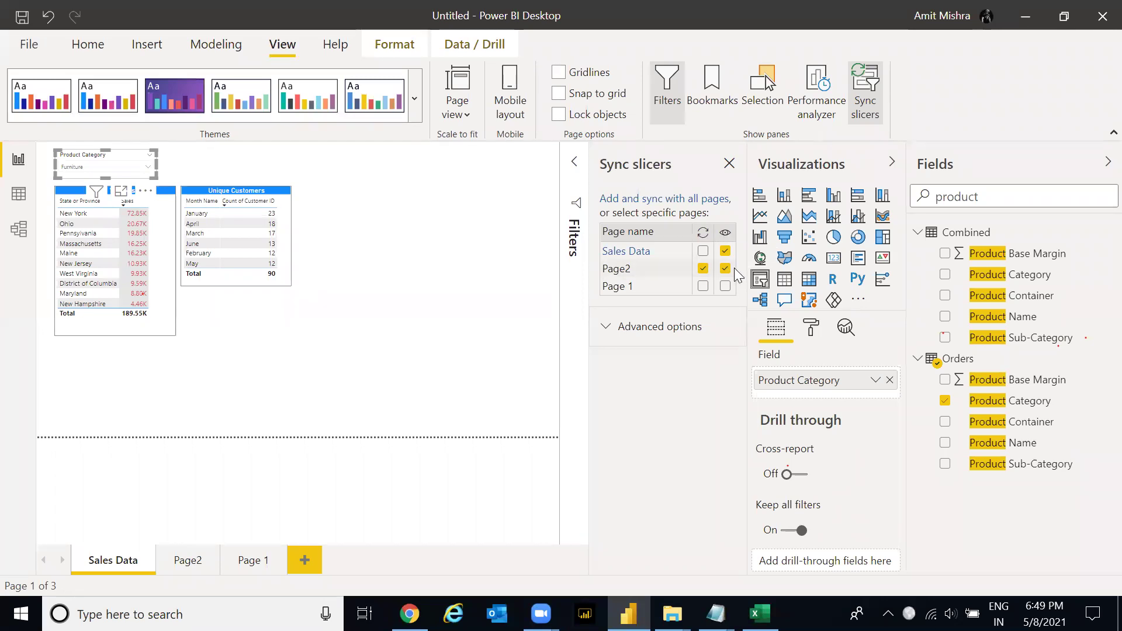
left_click(702, 253)
left_click(465, 292)
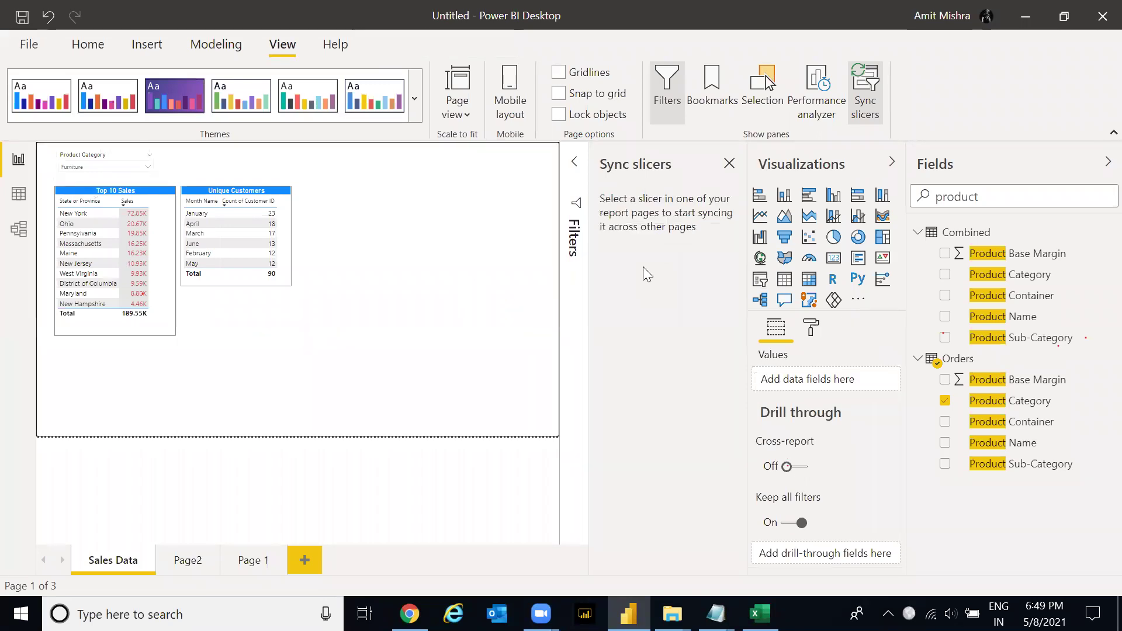
- Set the Product Category slicer to Technology on Sales Data, check the synced slicer on Page2, and return to Sales Data
left_click(108, 169)
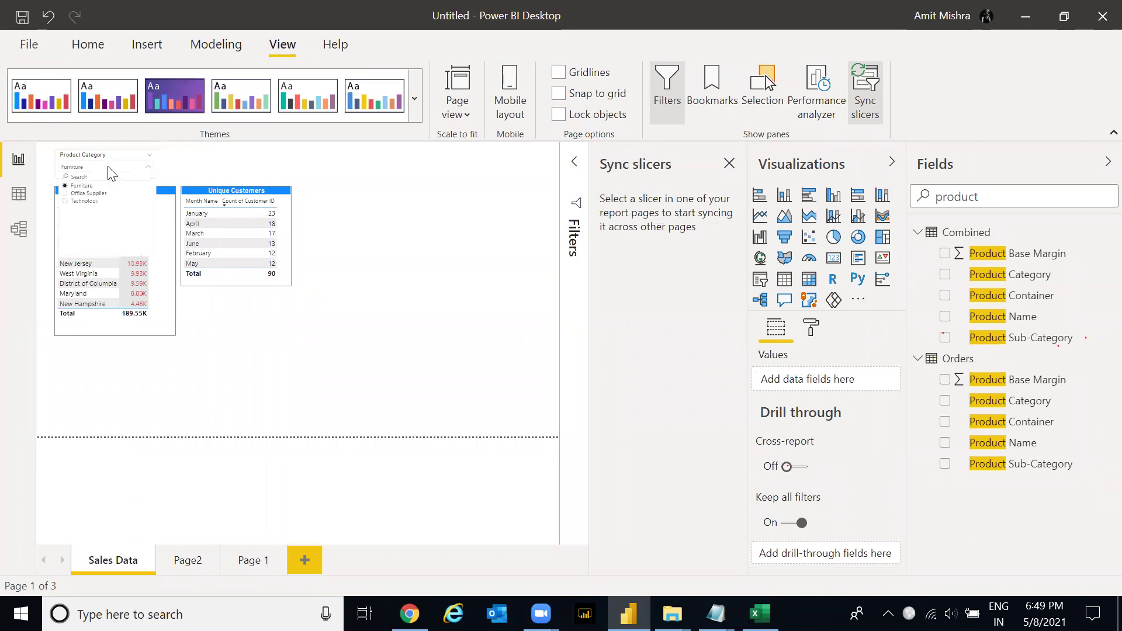
left_click(75, 199)
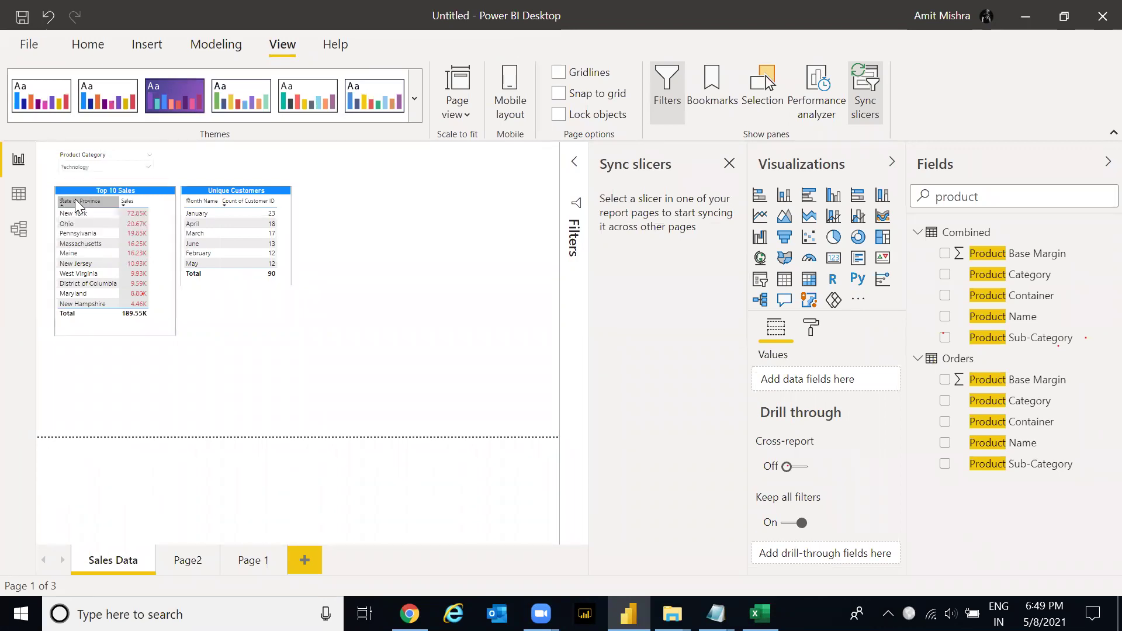
left_click(188, 568)
mouse_move(90, 200)
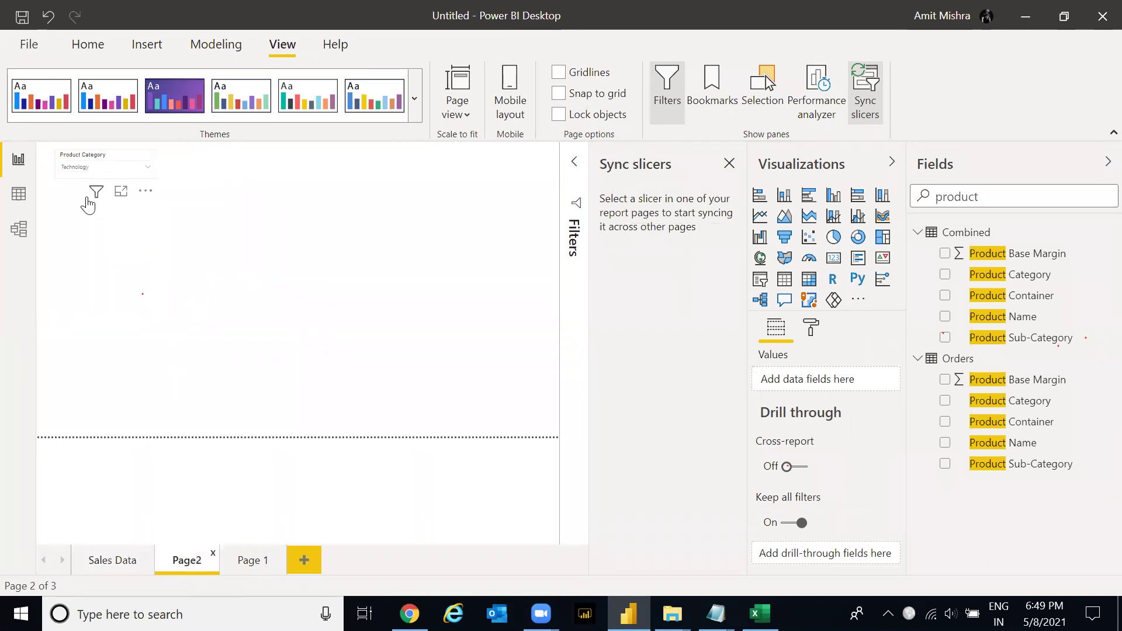
left_click(88, 44)
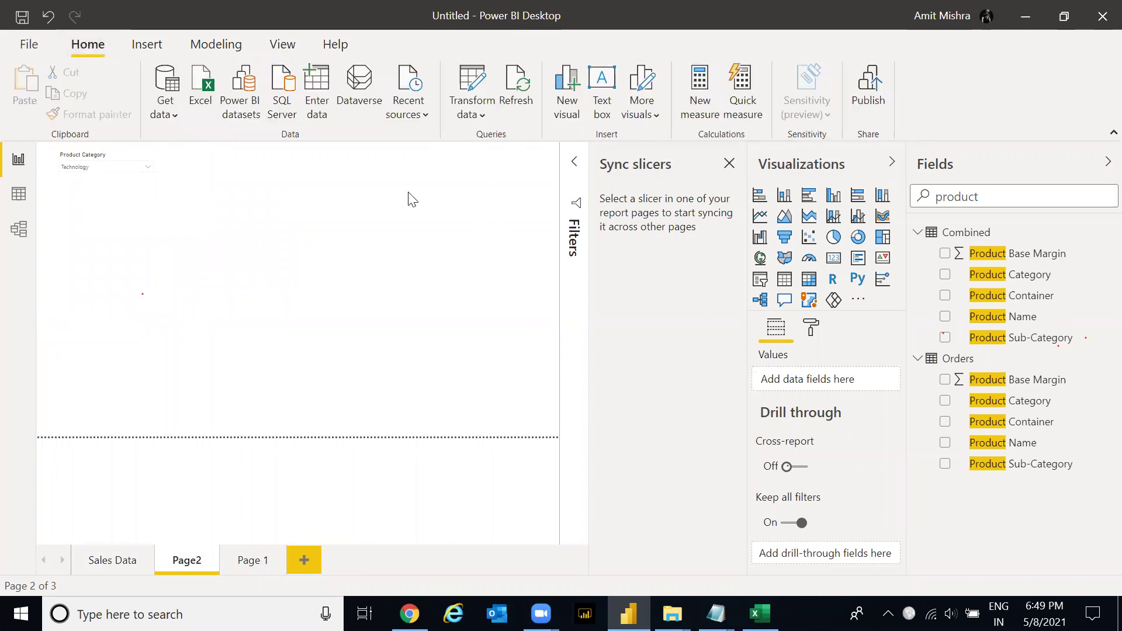
left_click(729, 163)
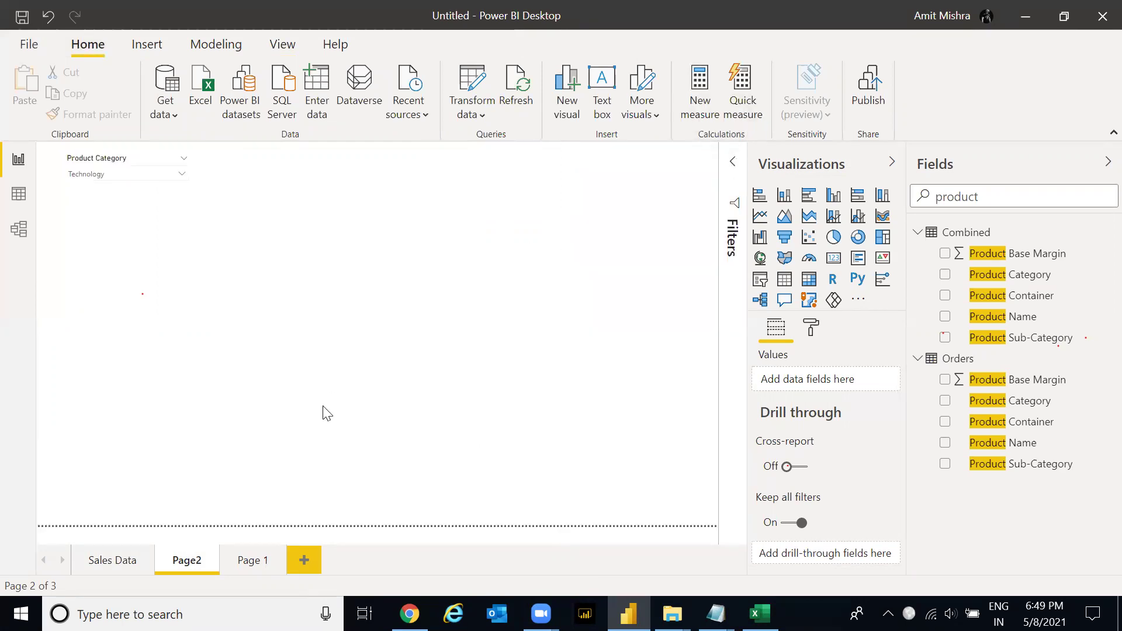
left_click(123, 561)
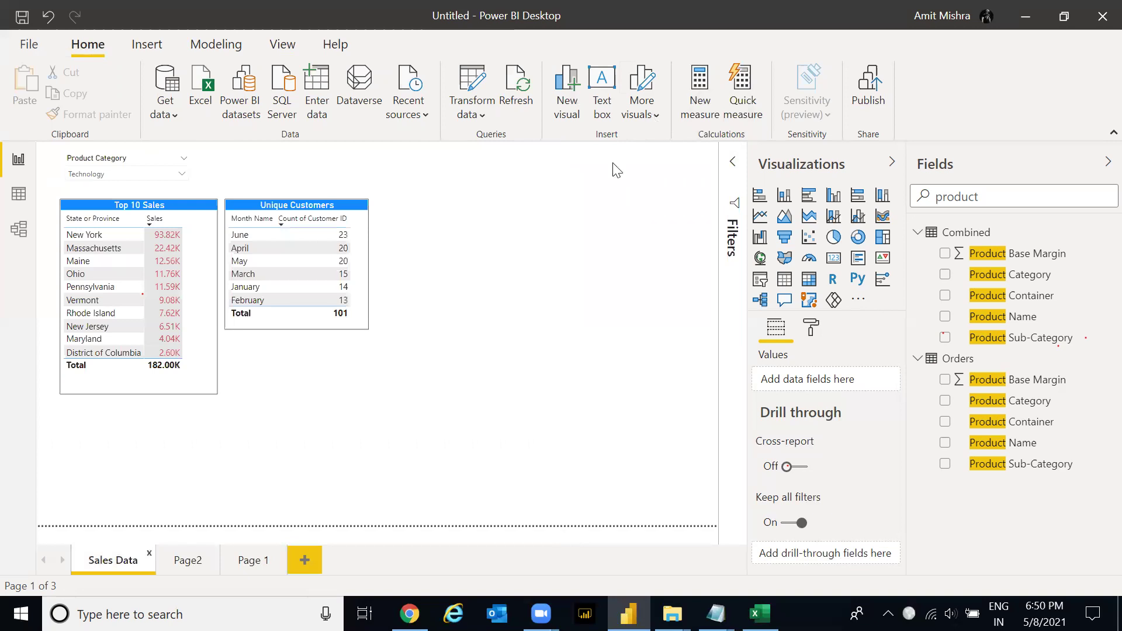
- Hide the slicer on the Sales Data page through the Selection pane, show it again and close the pane
left_click(281, 45)
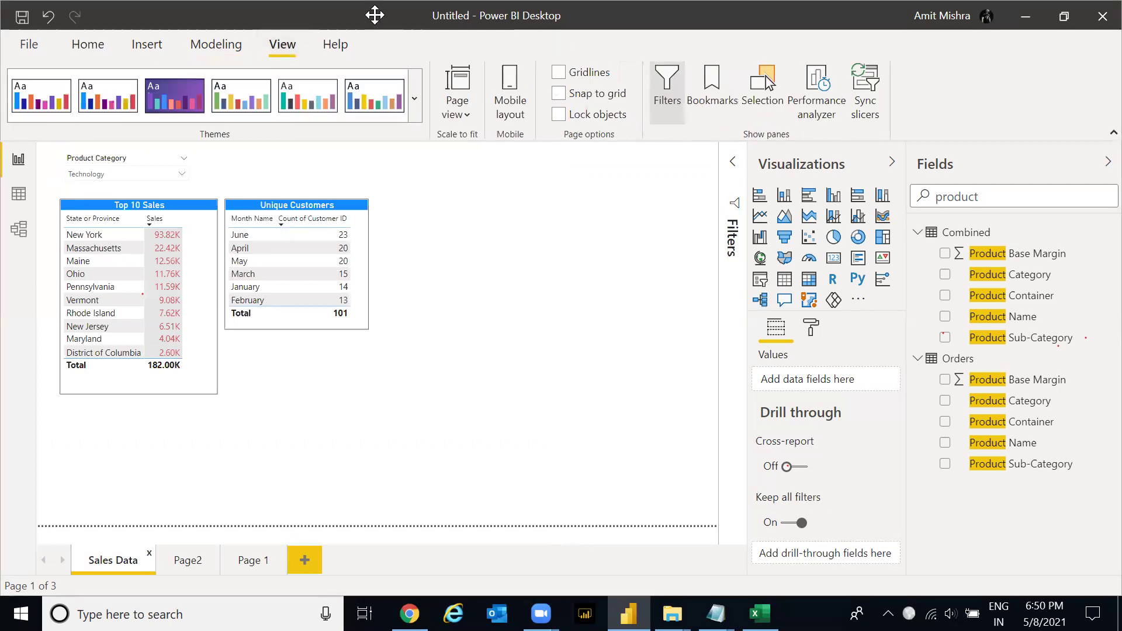
left_click(763, 82)
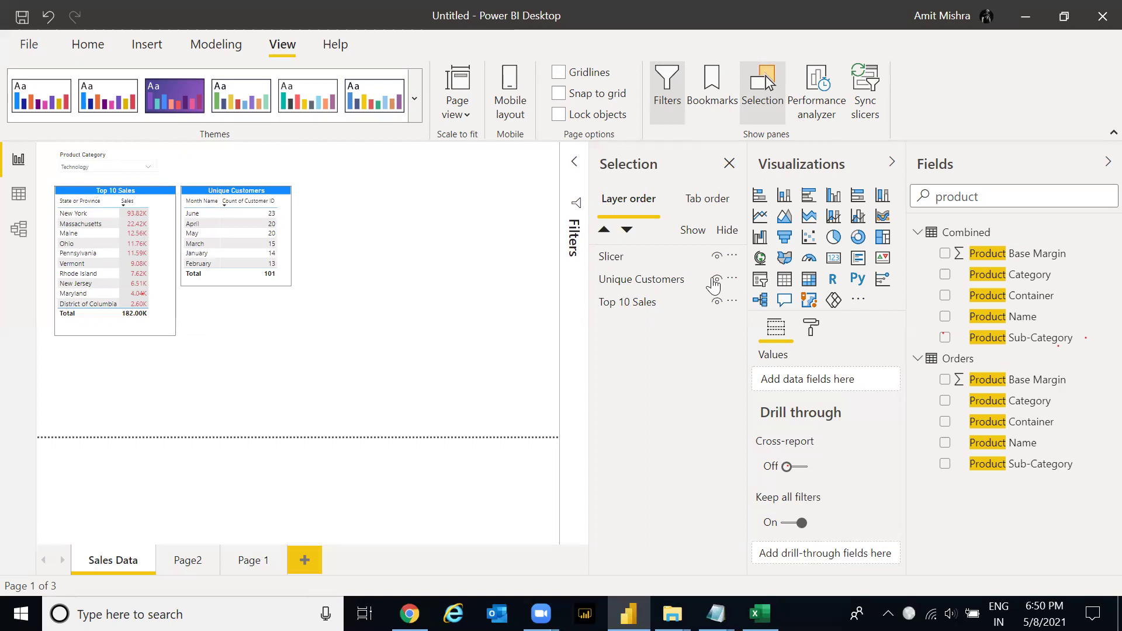
left_click(717, 259)
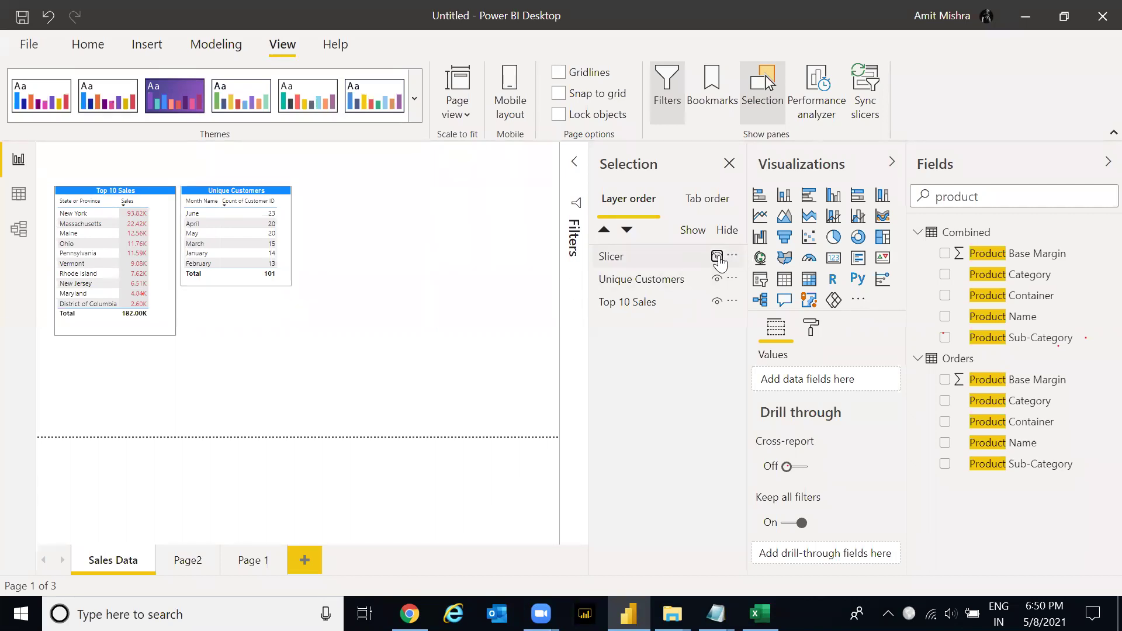
left_click(717, 256)
left_click(431, 275)
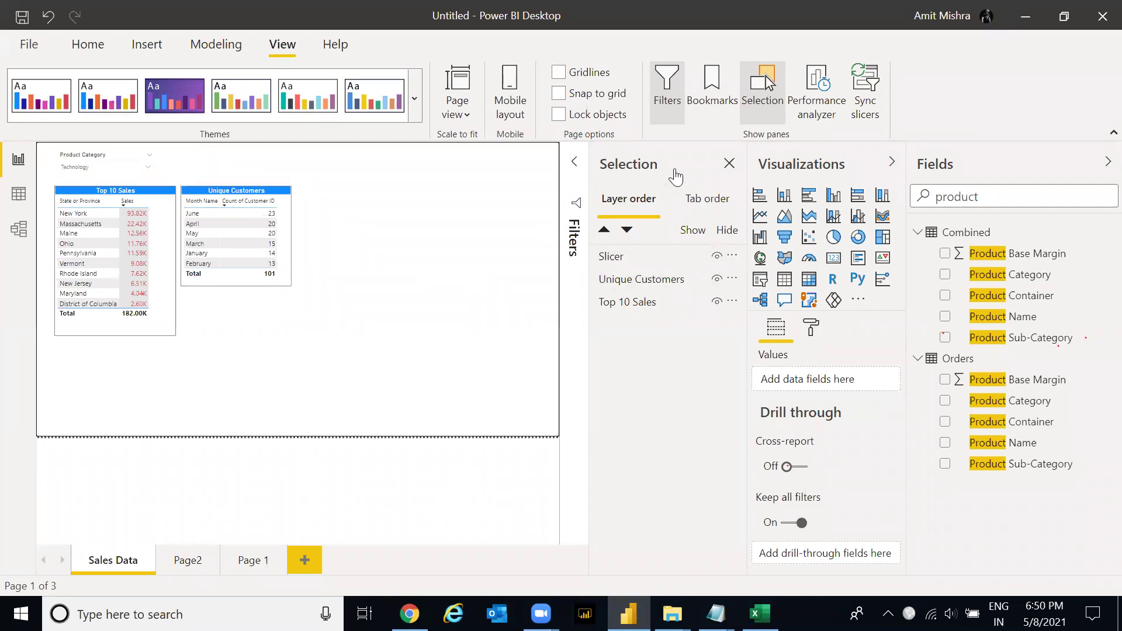
left_click(729, 164)
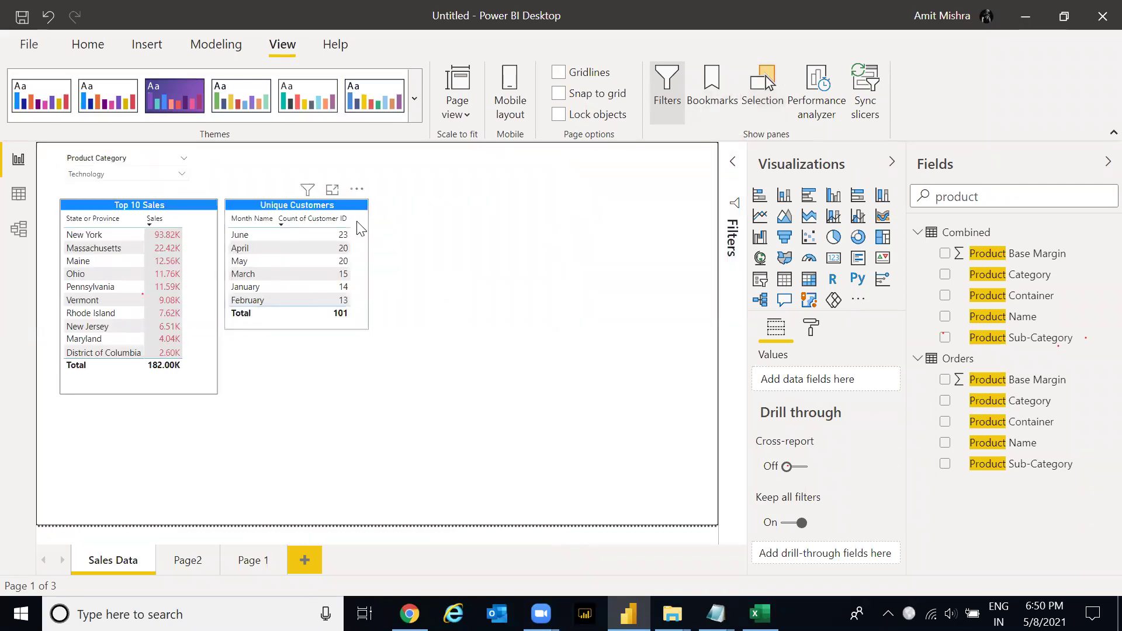
- Insert an empty Card visual beside the Unique Customers table and reduce its height
left_click(833, 262)
left_click_drag(153, 419, 476, 217)
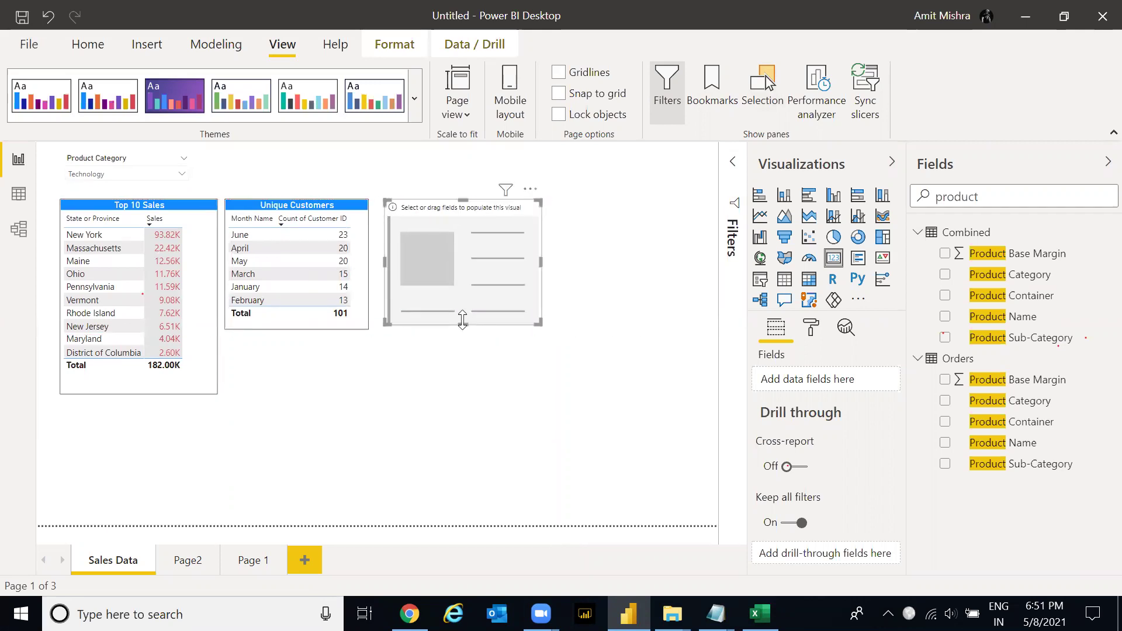
left_click_drag(464, 321, 463, 241)
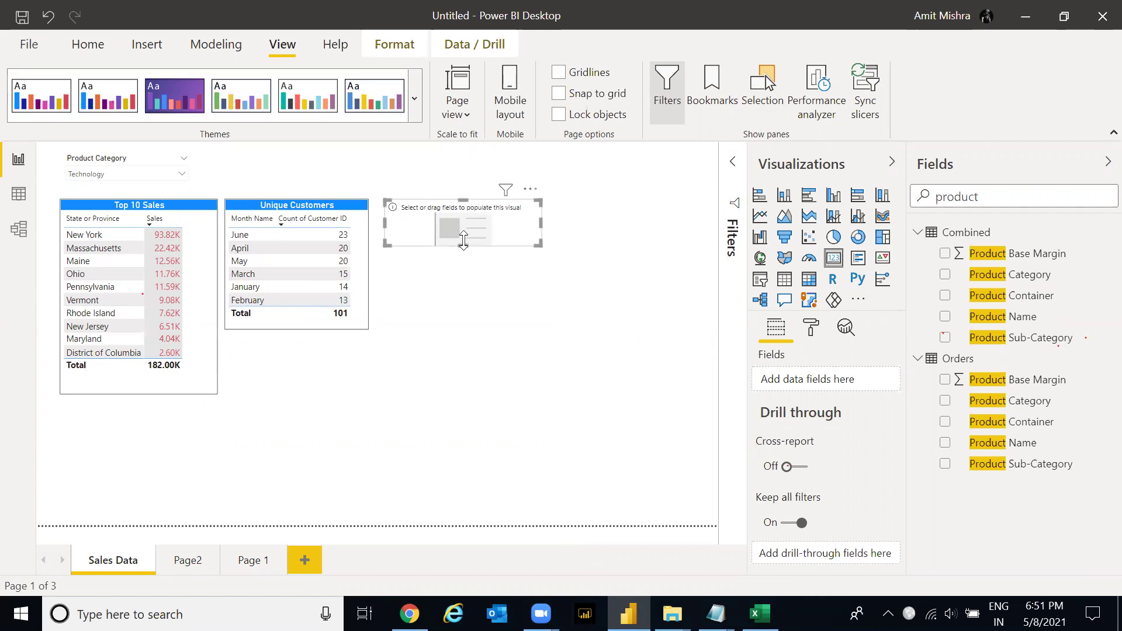
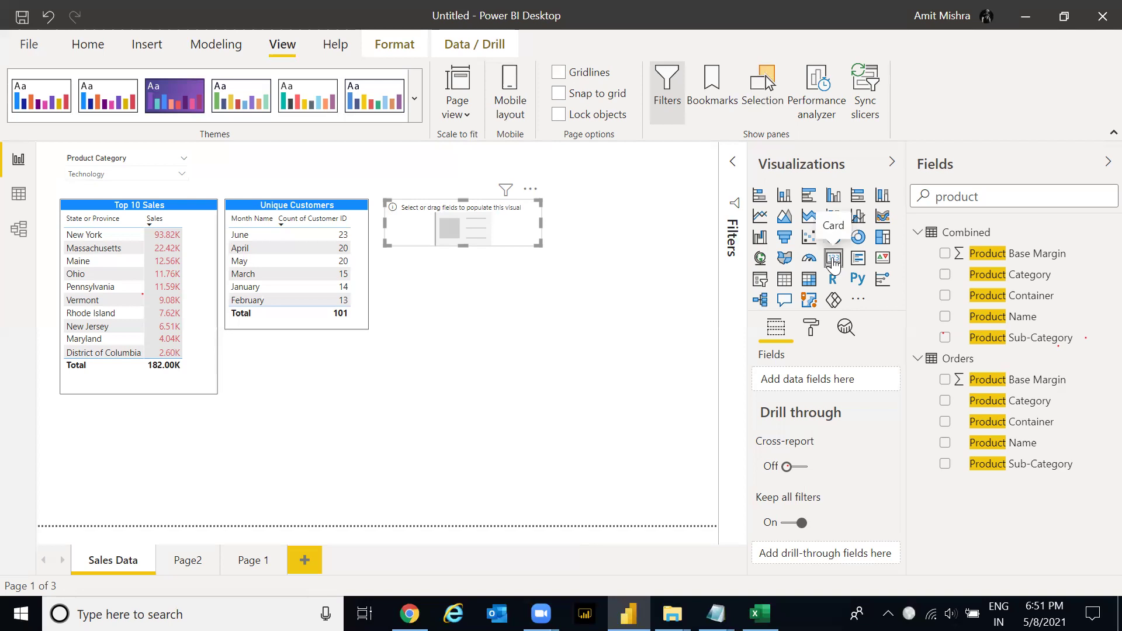
- Fill the card with the Profit field from the Orders table and make the card slightly taller to fit its label
key("ctrl+a")
type("Profit")
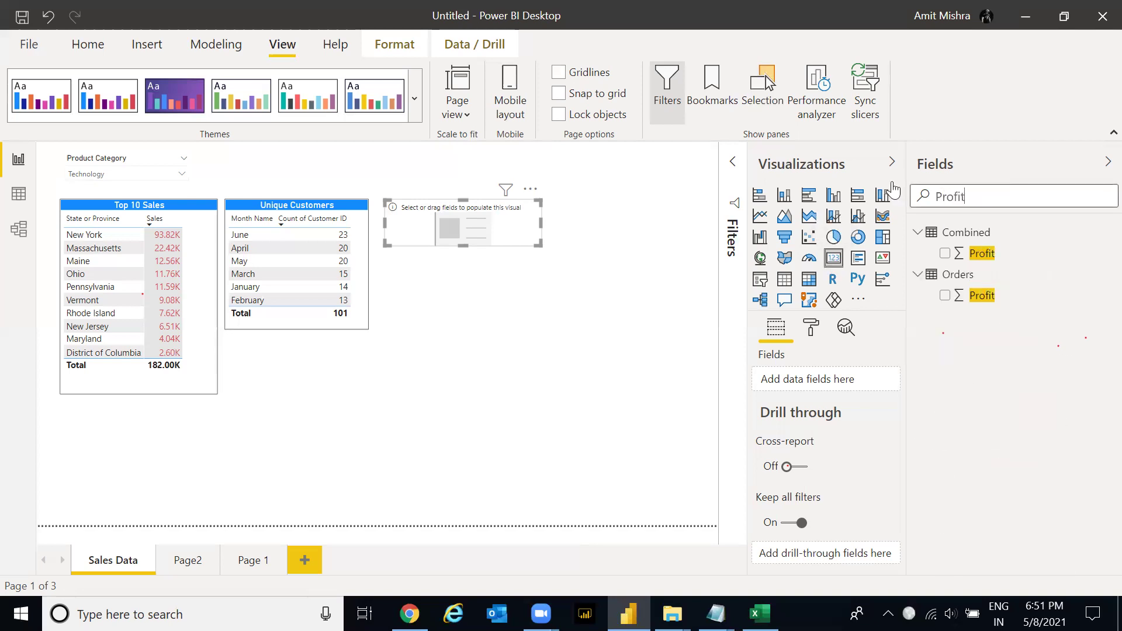
left_click_drag(985, 295, 830, 380)
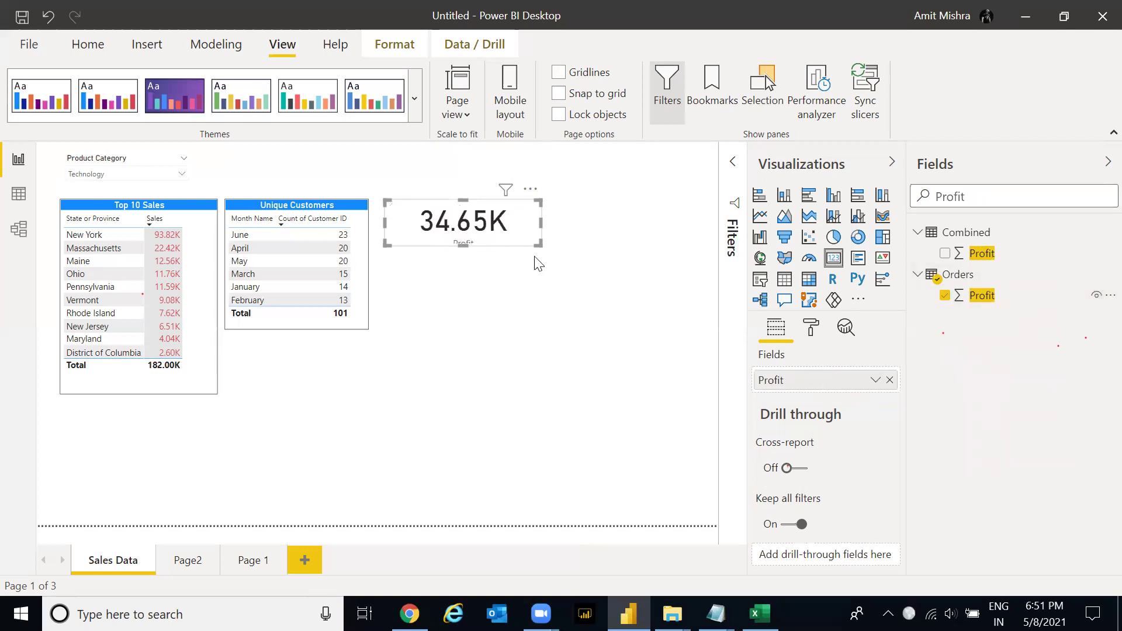
left_click_drag(540, 246, 540, 253)
left_click(573, 230)
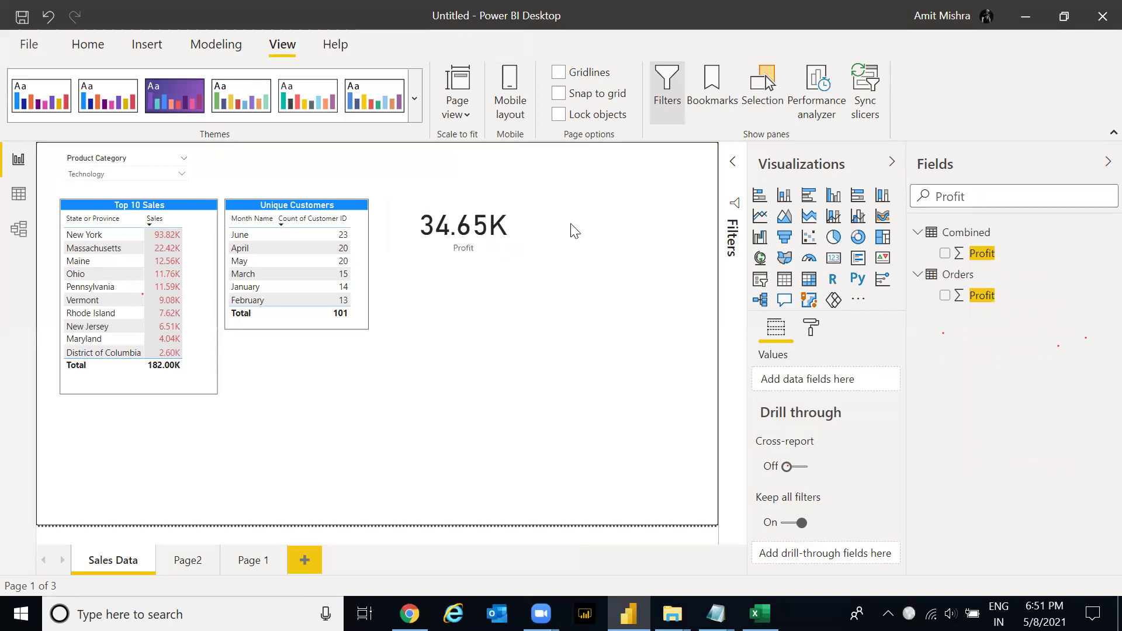
left_click(539, 226)
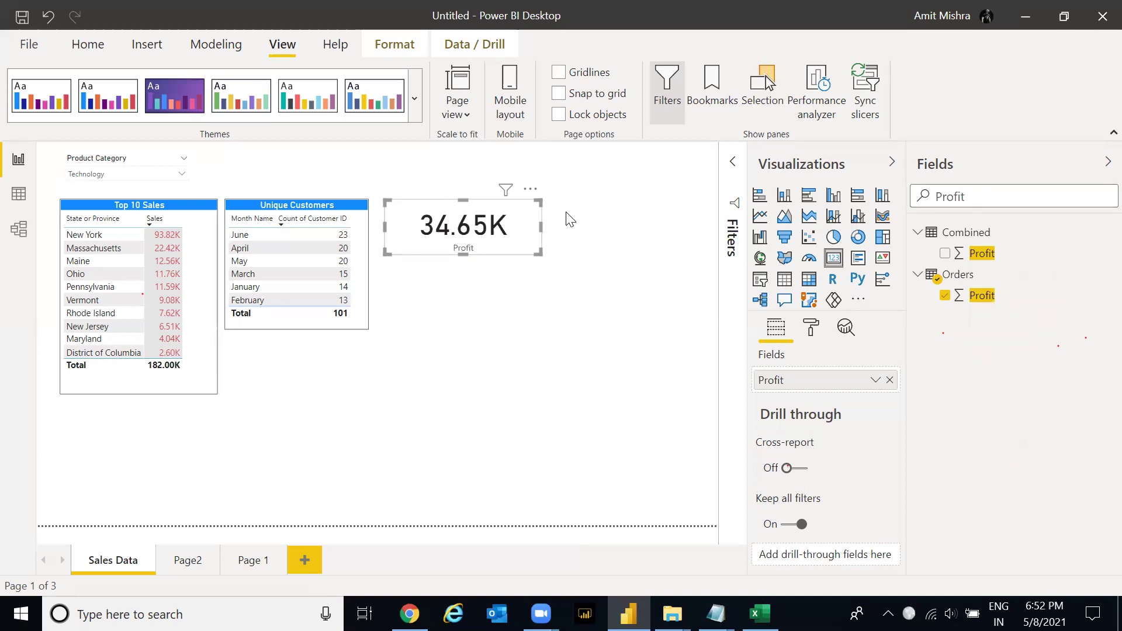
left_click(565, 219)
left_click(536, 224)
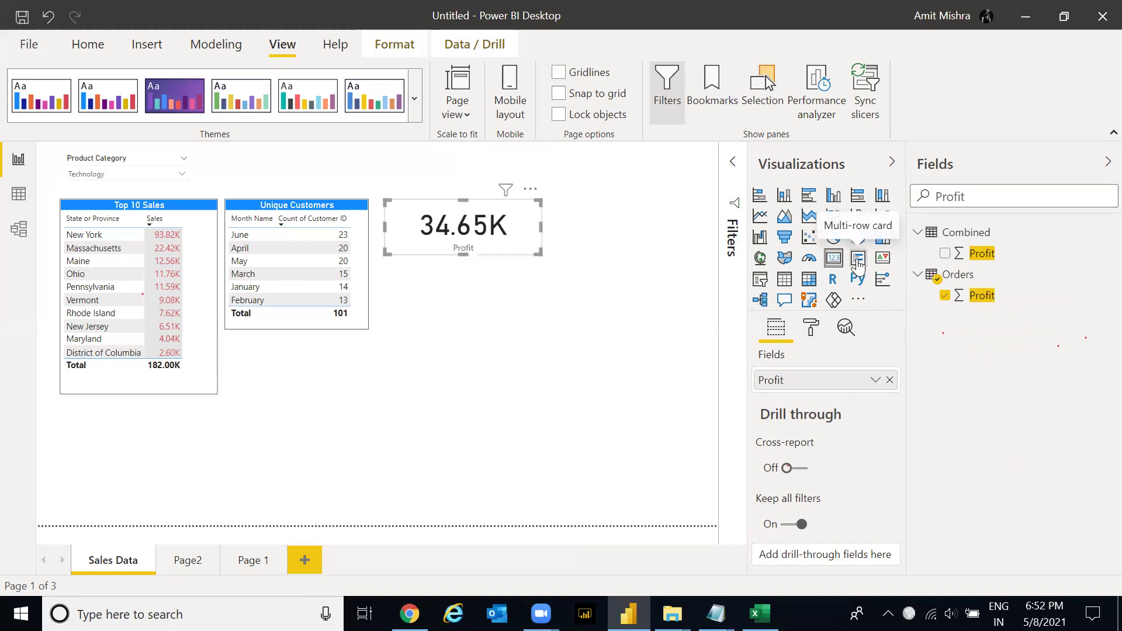
left_click(858, 259)
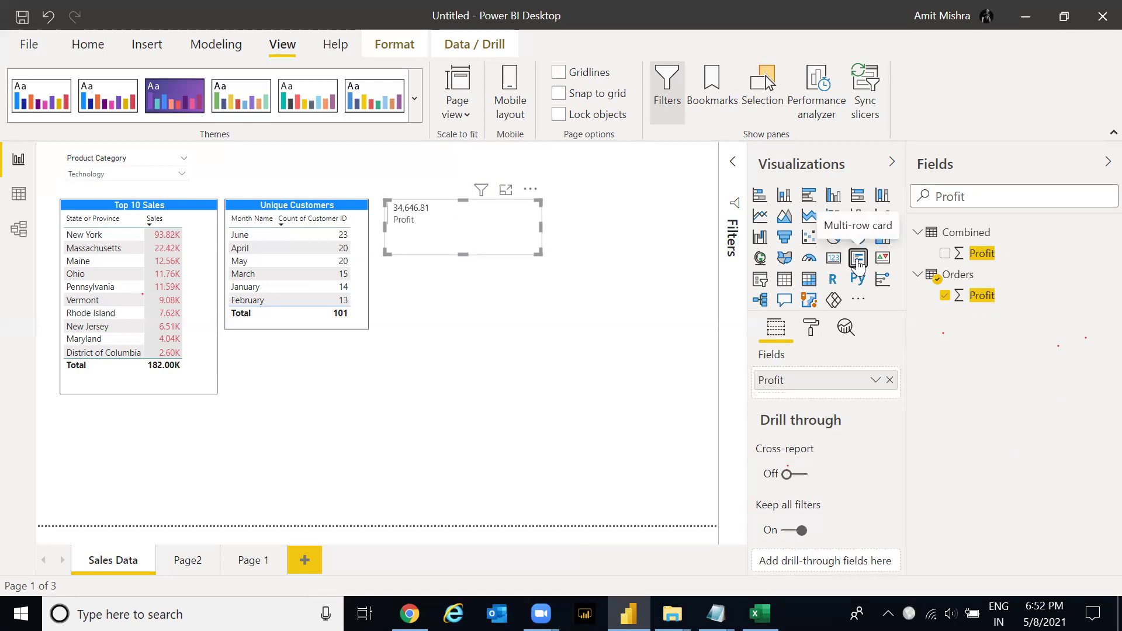
key("ctrl+z")
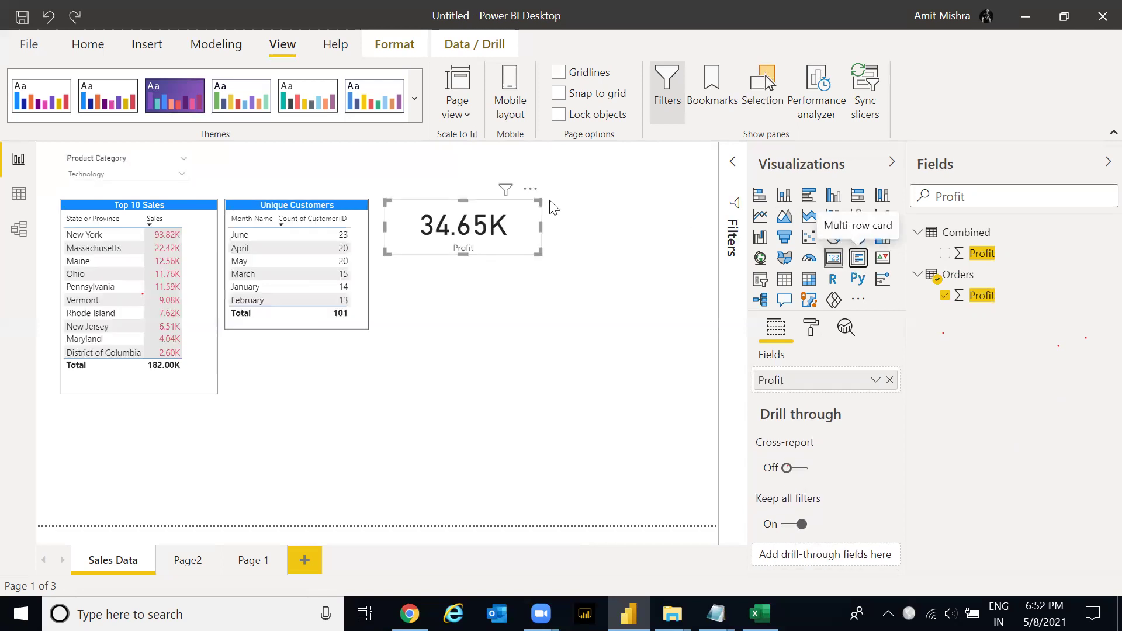
- Insert an empty Multi-row card on Sales Data and place it beside the Profit card, at the page's outer edge
left_click(602, 218)
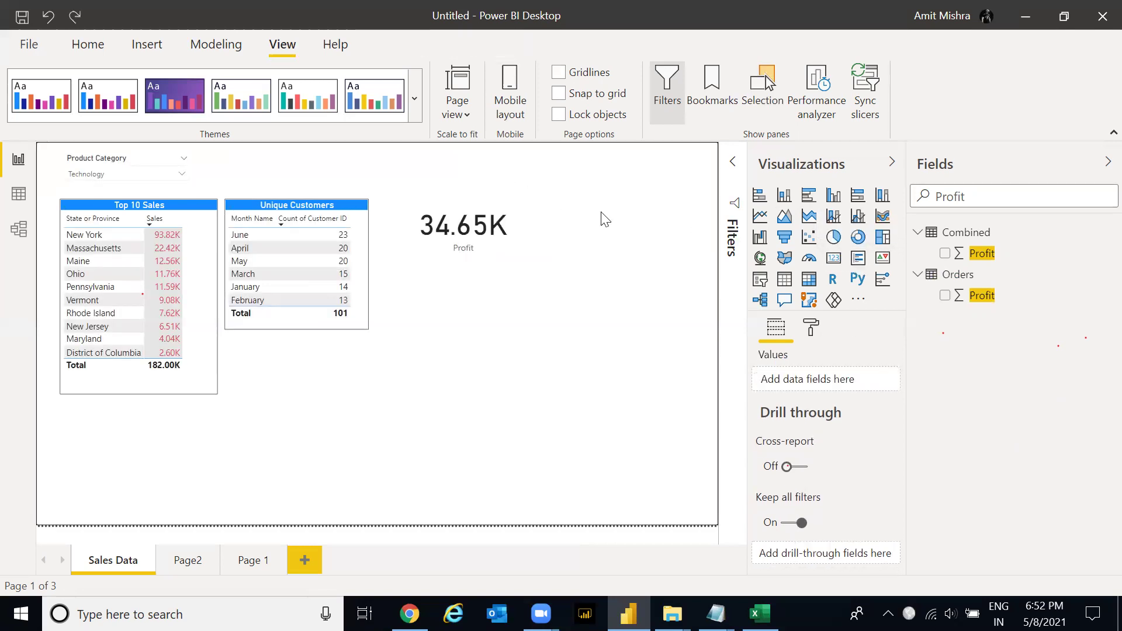
left_click(857, 258)
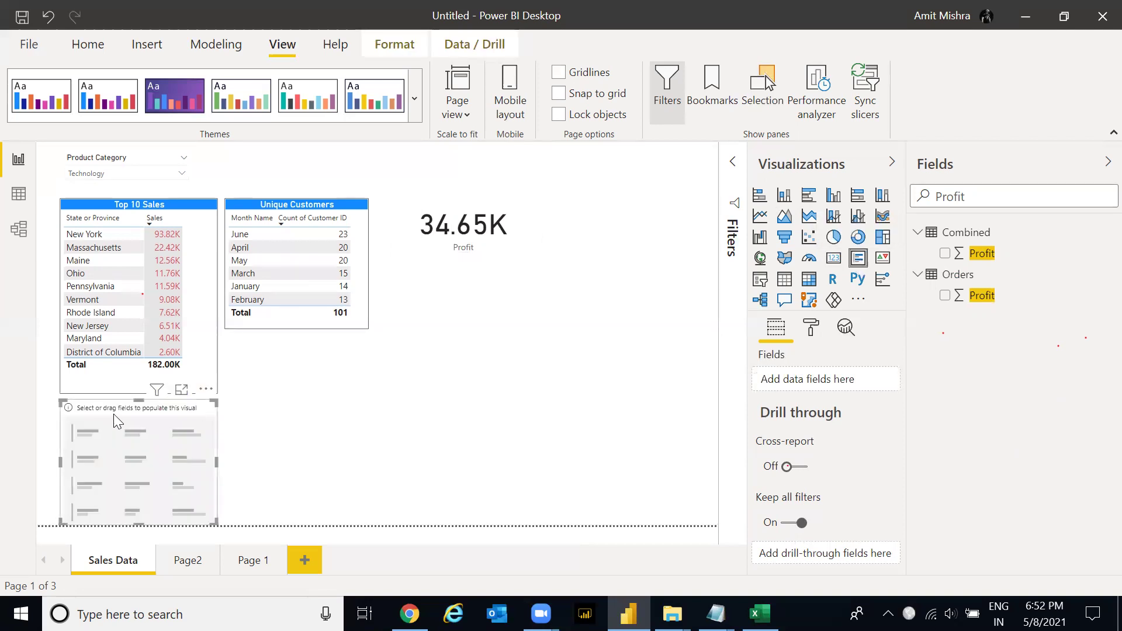
left_click_drag(113, 414, 626, 209)
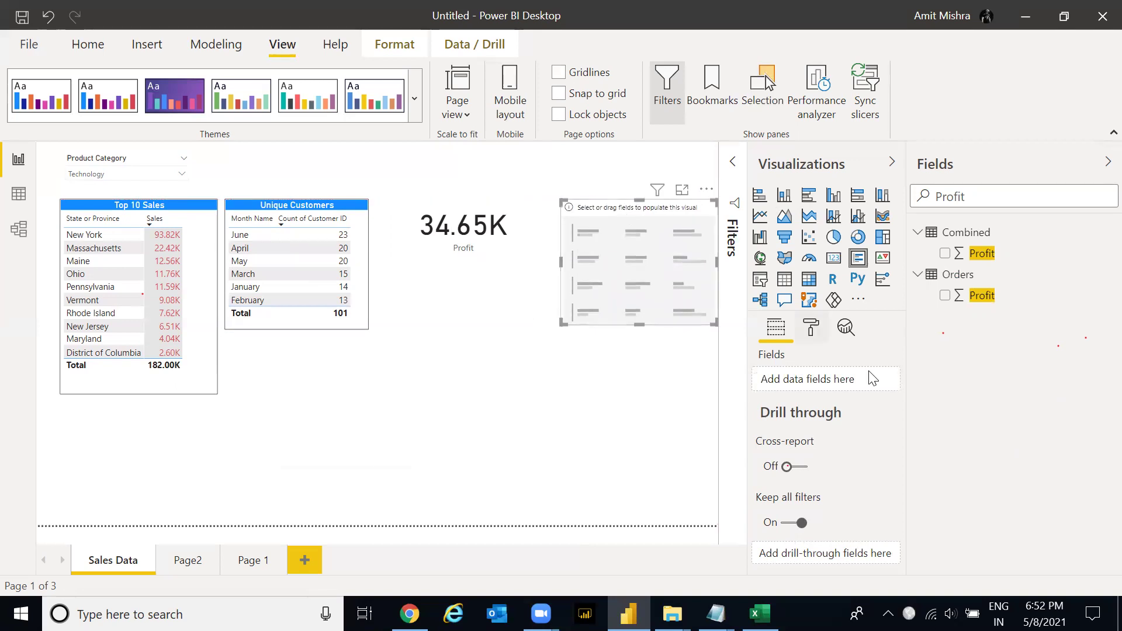
- Add Profit and then Sales from the Orders table to the multi-row card, with Sales first, and reduce the card's height
left_click_drag(986, 299, 826, 380)
double_click(979, 196)
type("Sales")
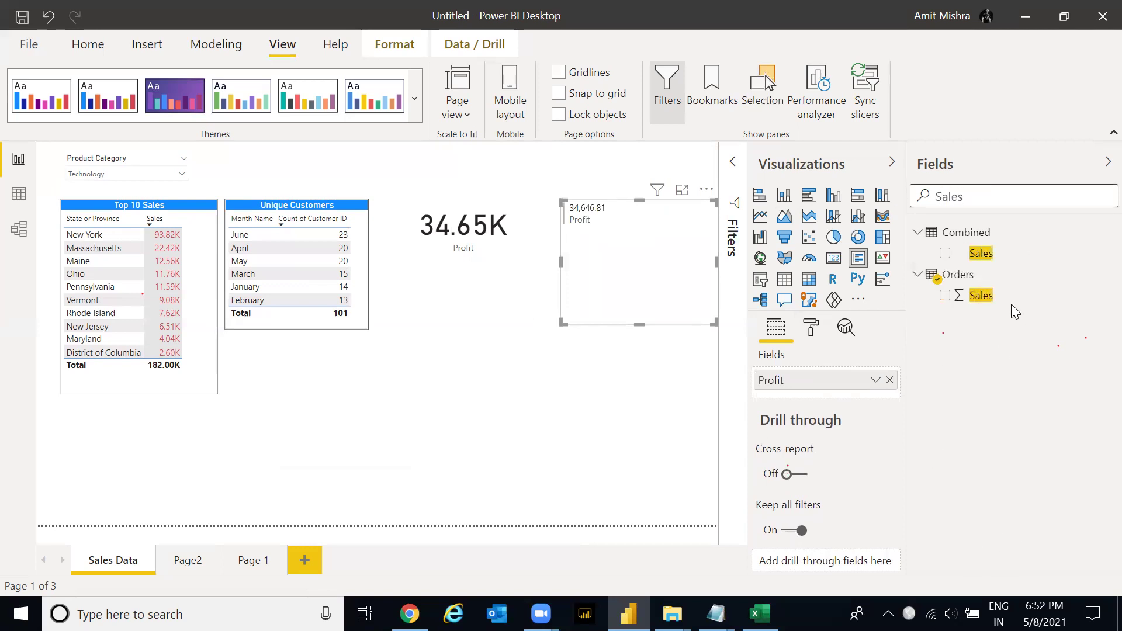
left_click_drag(1007, 299, 805, 370)
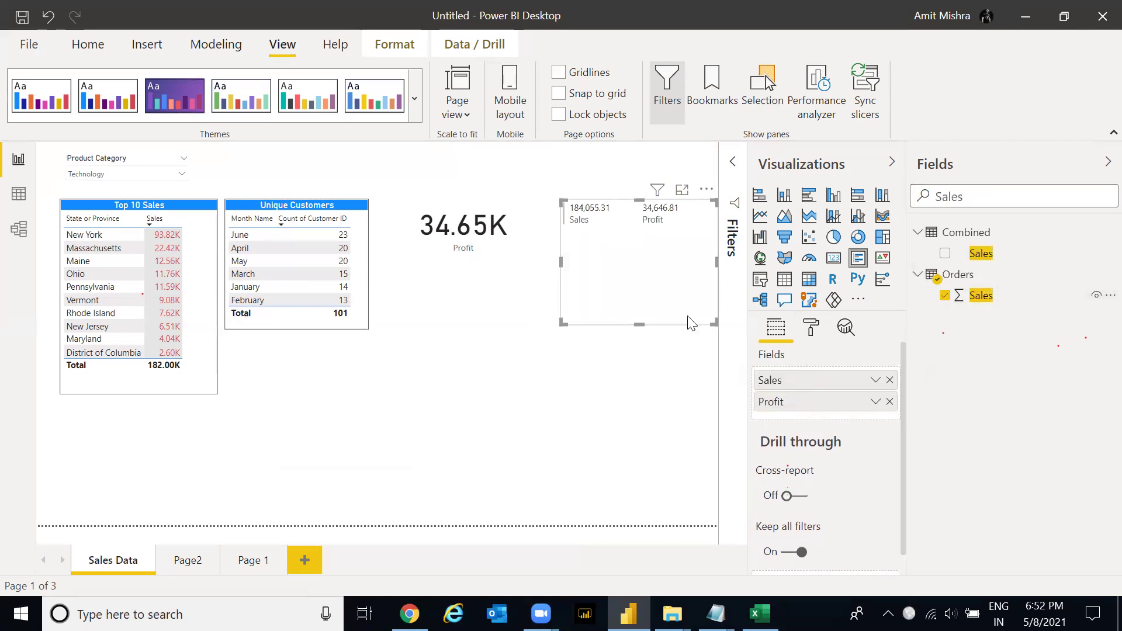
left_click_drag(639, 323, 640, 238)
left_click(606, 287)
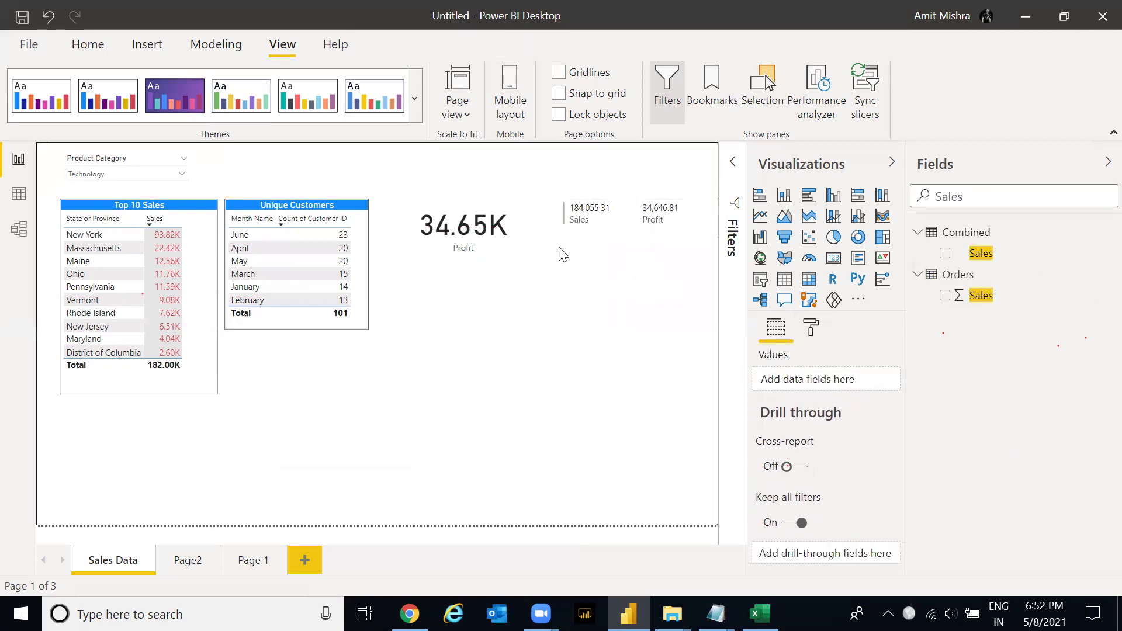
- Move the multi-row card above the Unique Customers table and add Discount from the Orders table after Profit
left_click(621, 233)
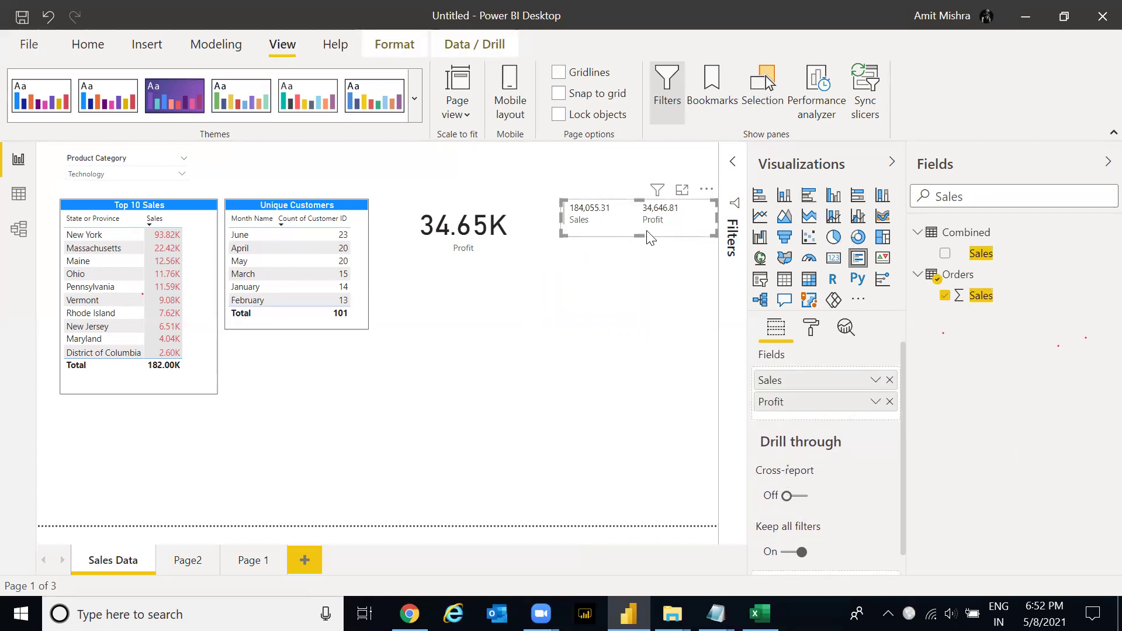
left_click_drag(641, 229, 284, 177)
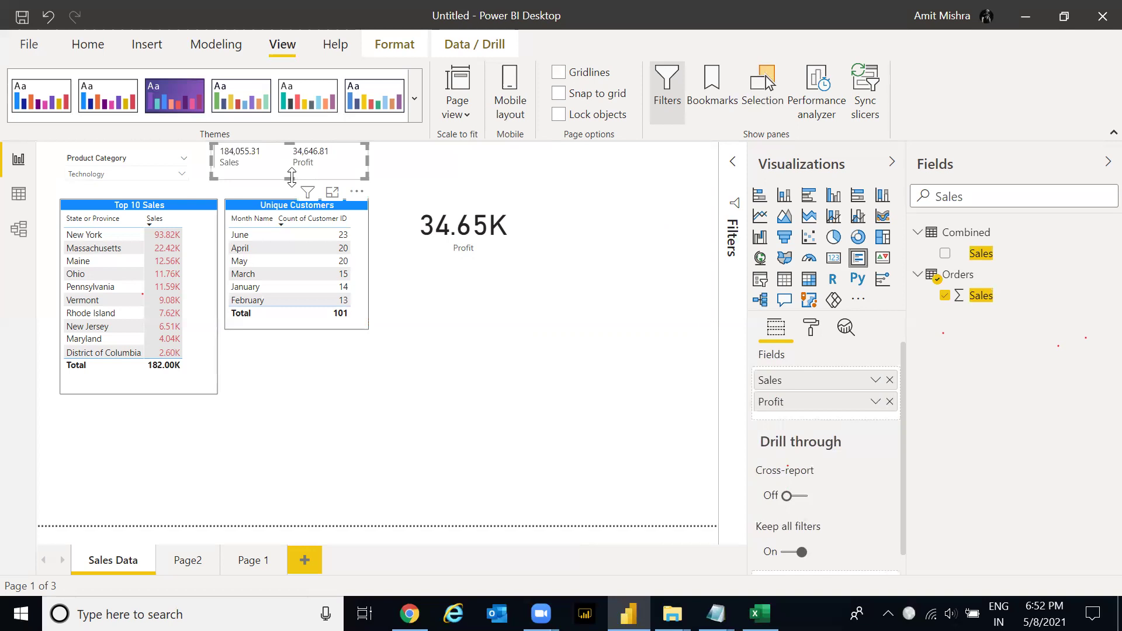
double_click(899, 195)
type("Dis")
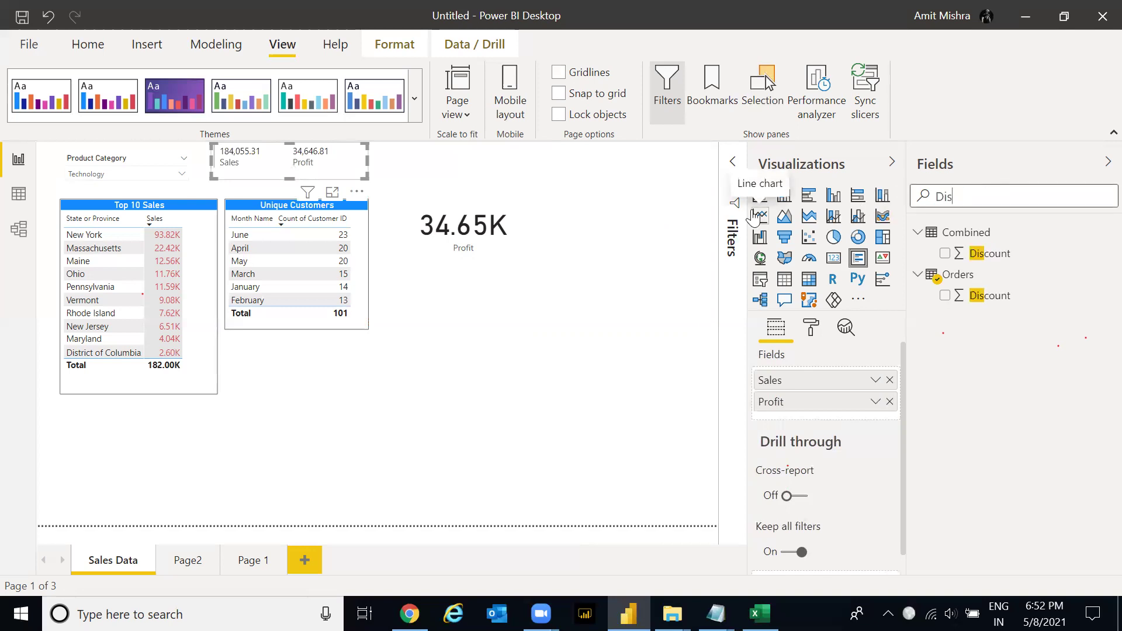
type("o")
key("BackSpace")
type("cou")
left_click_drag(998, 310, 802, 405)
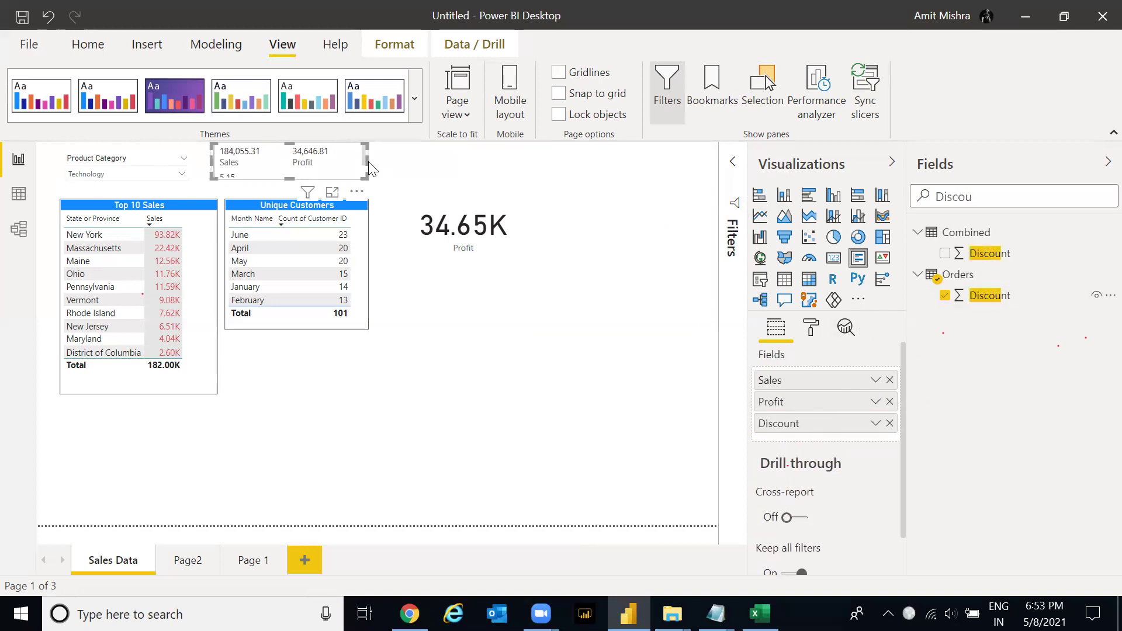
- Widen the multi-row card across the page beside the Product Category slicer and trim its height
left_click_drag(367, 160, 614, 162)
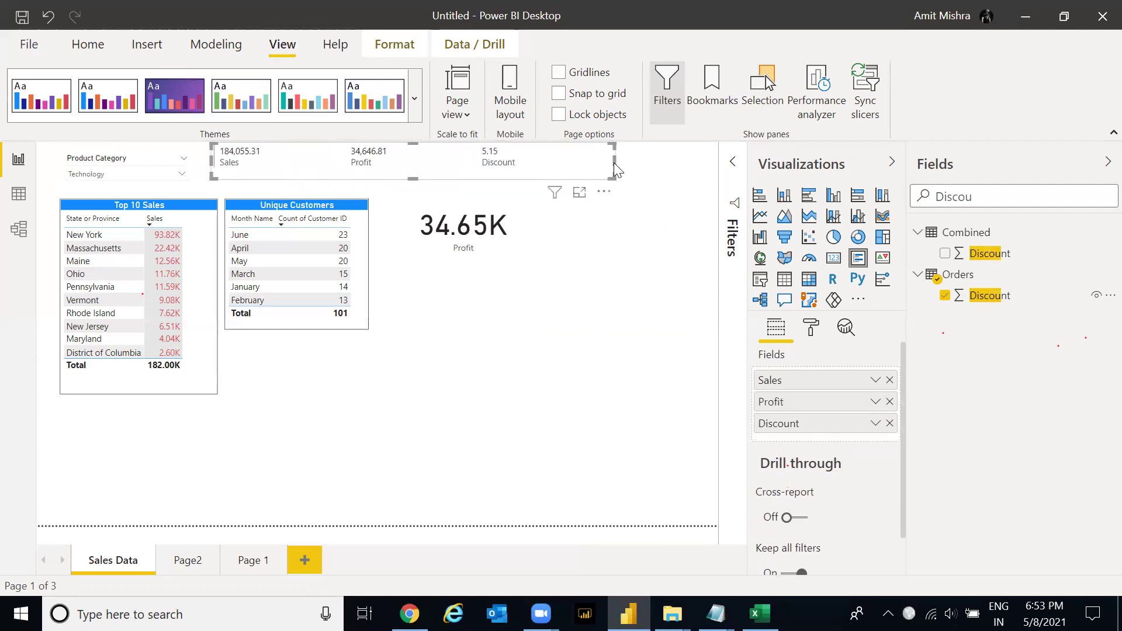
left_click_drag(414, 173, 414, 164)
left_click_drag(571, 163, 700, 170)
- Search the data fields for Year
left_click(1017, 199)
key("ctrl+a")
type("T")
key("BackSpace")
type("Year")
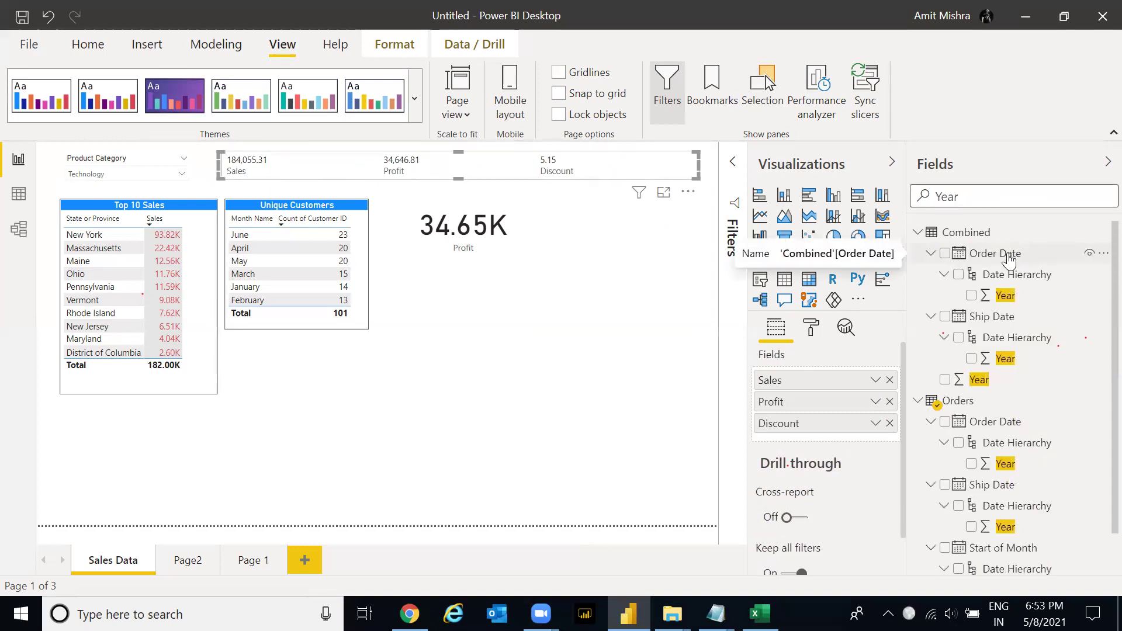
- Try adding Order Date from the Combined table to the multi-row card and switch it from Date Hierarchy to Order Date
left_click_drag(1006, 257, 829, 378)
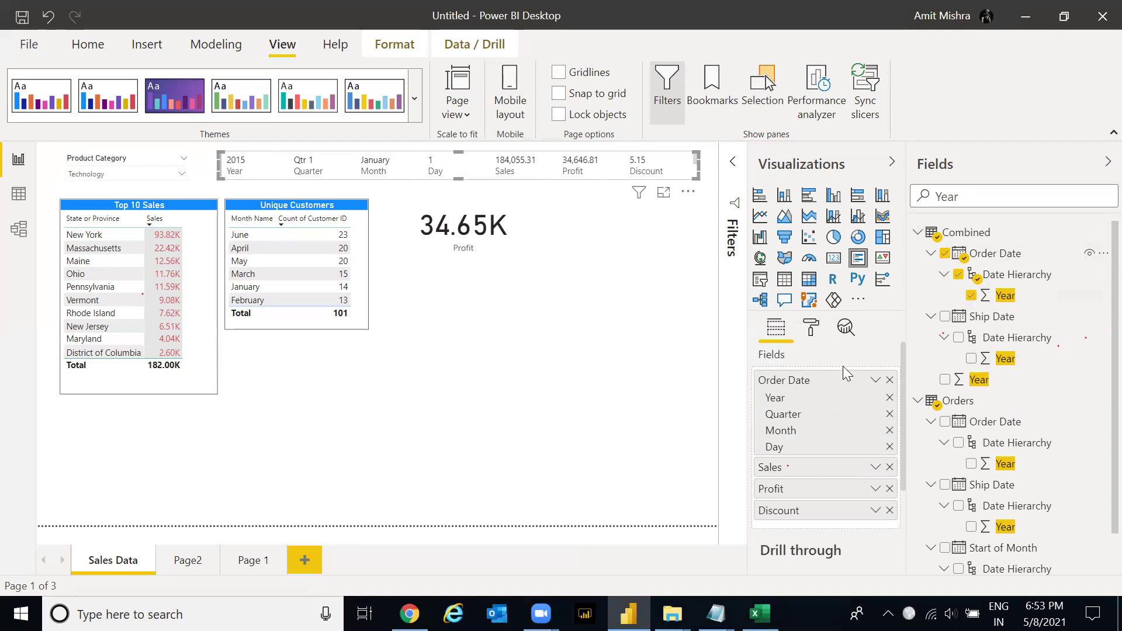
left_click(876, 381)
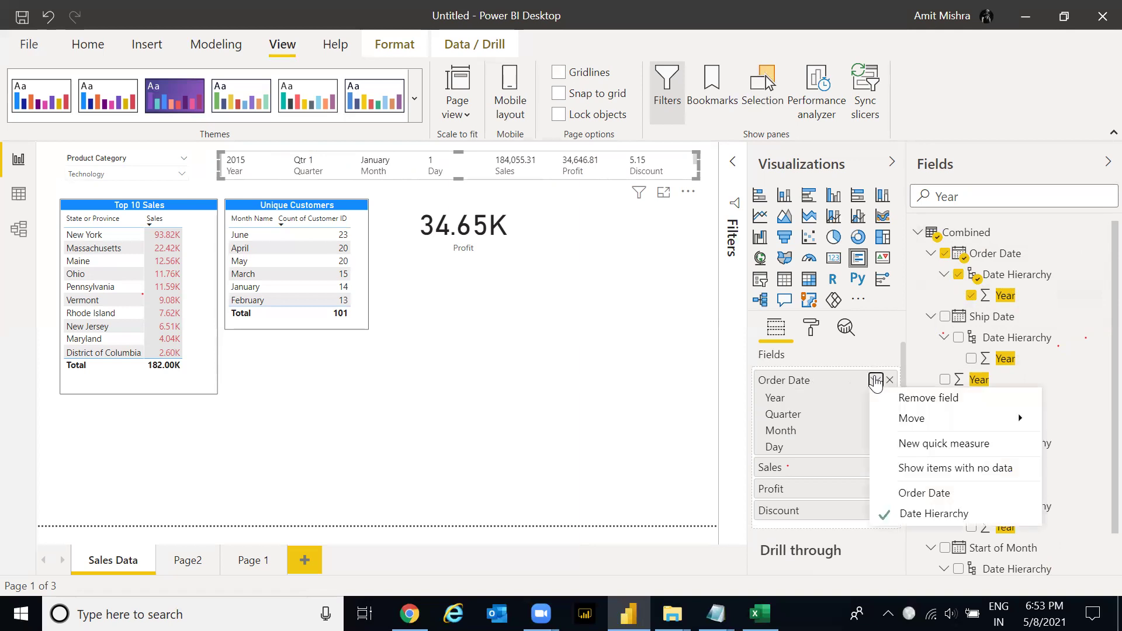
left_click(926, 497)
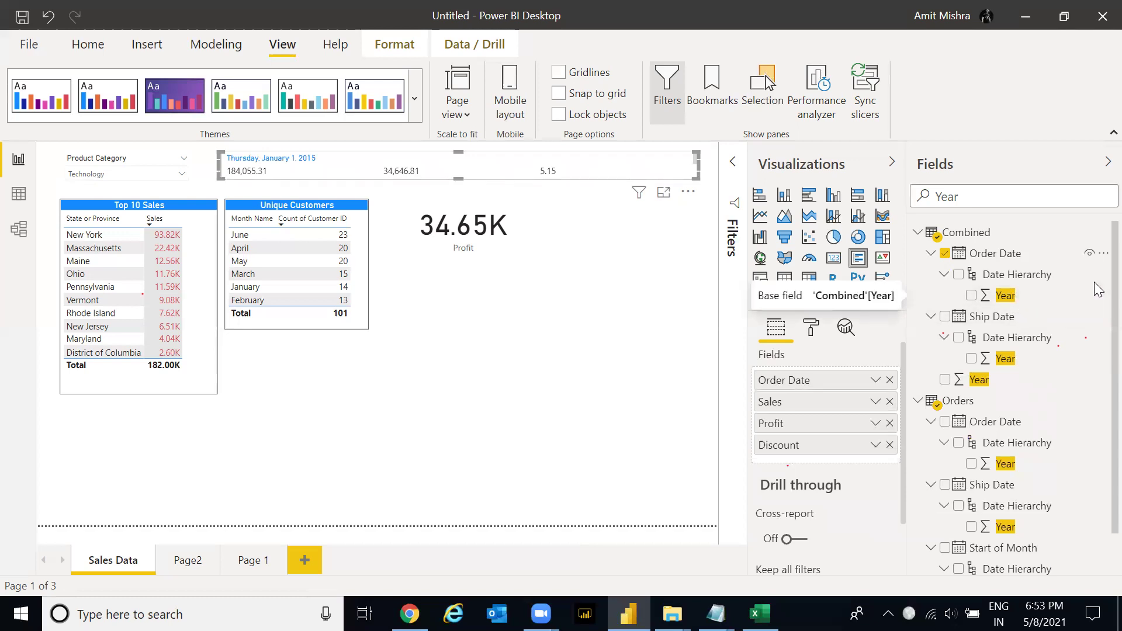
- Put the Orders table's Year field first in the multi-row card, remove Order Date, and set Year to Don't summarize
scroll(1095, 327, "down", 2)
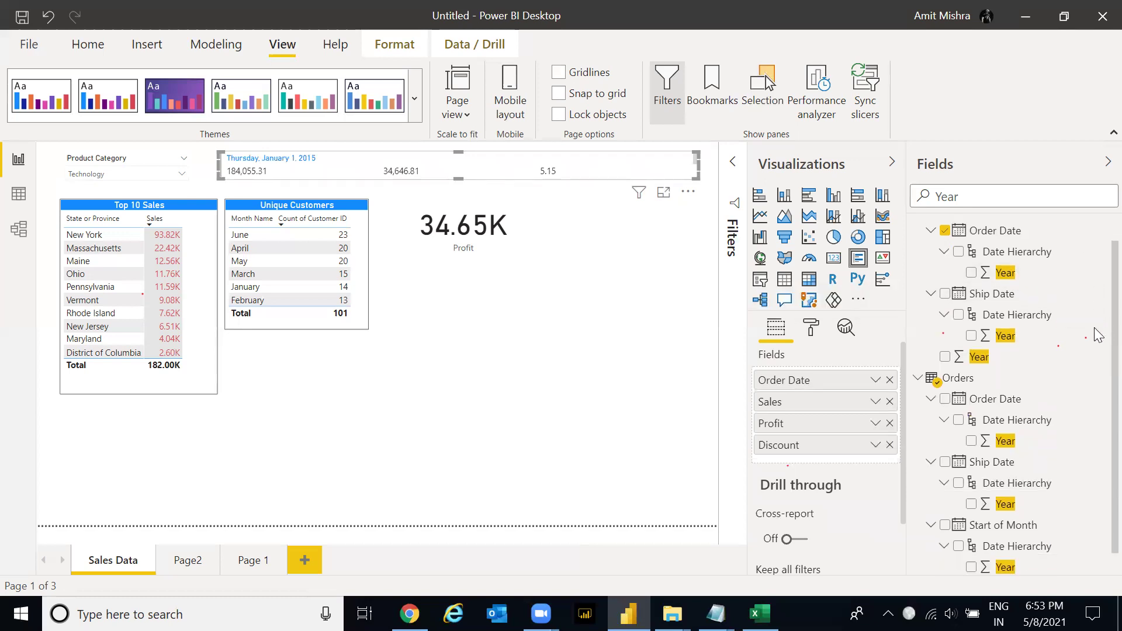
left_click_drag(992, 566, 811, 374)
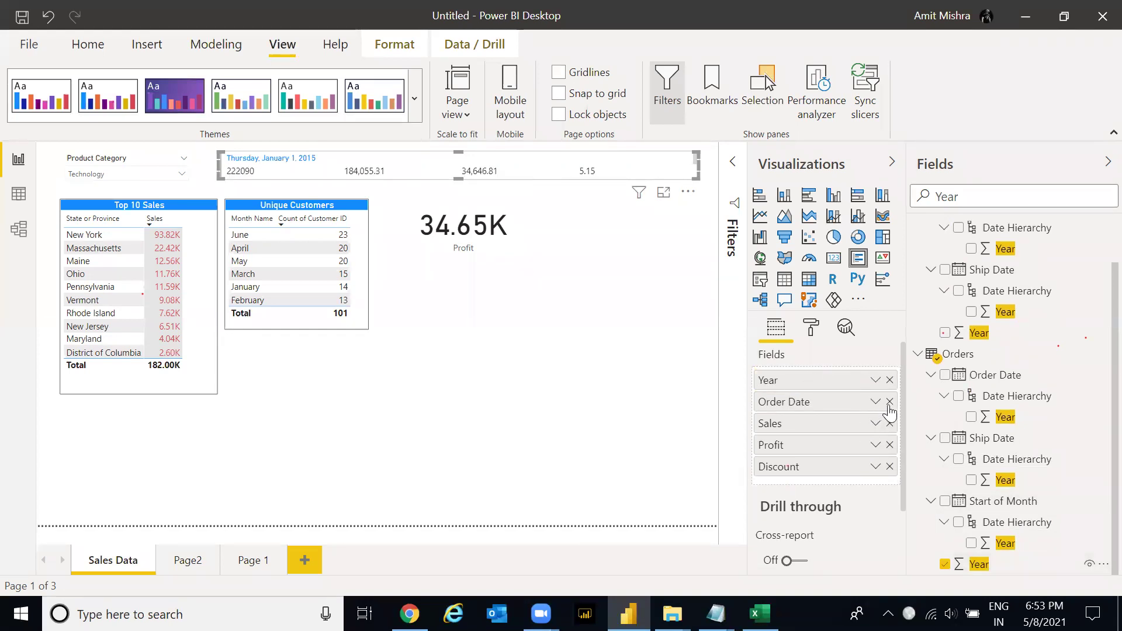
left_click(889, 403)
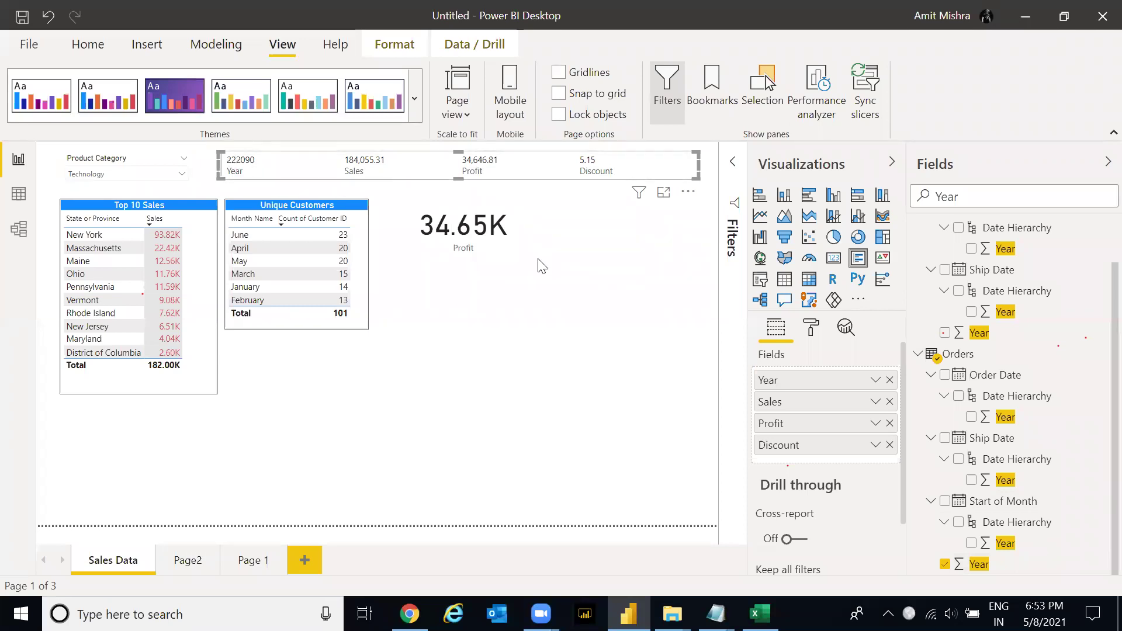
left_click(876, 381)
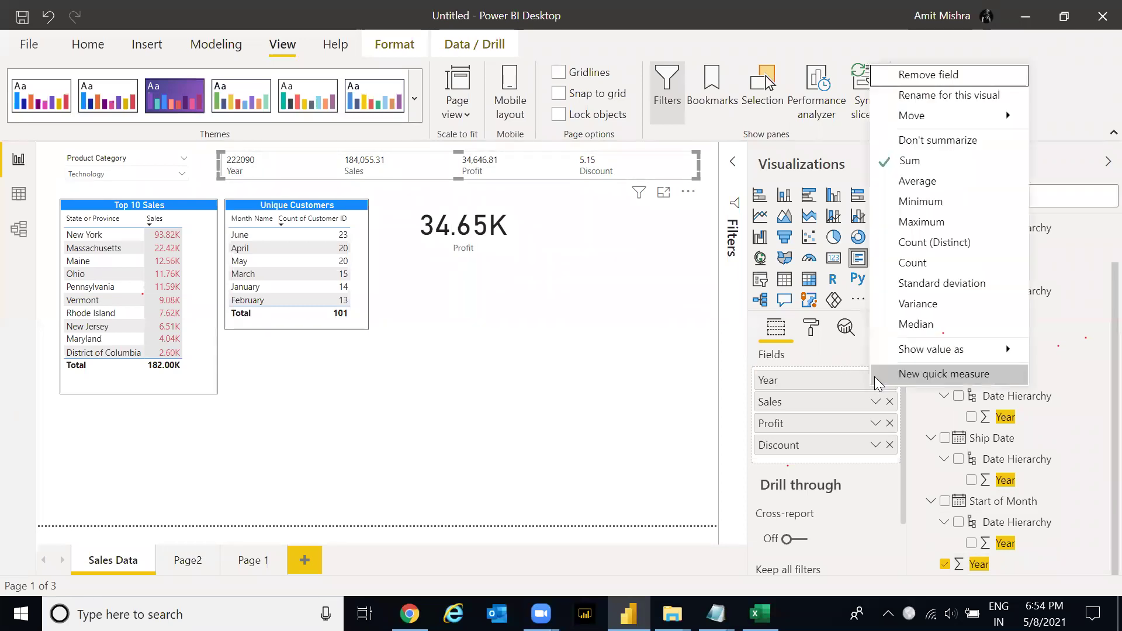
left_click(930, 135)
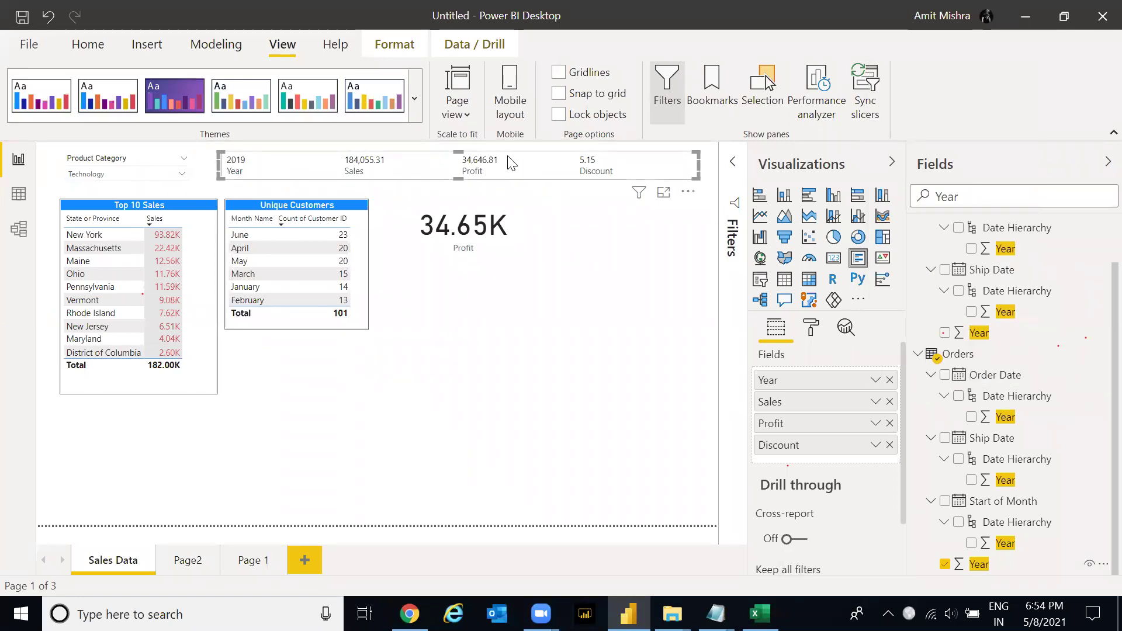
left_click(712, 158)
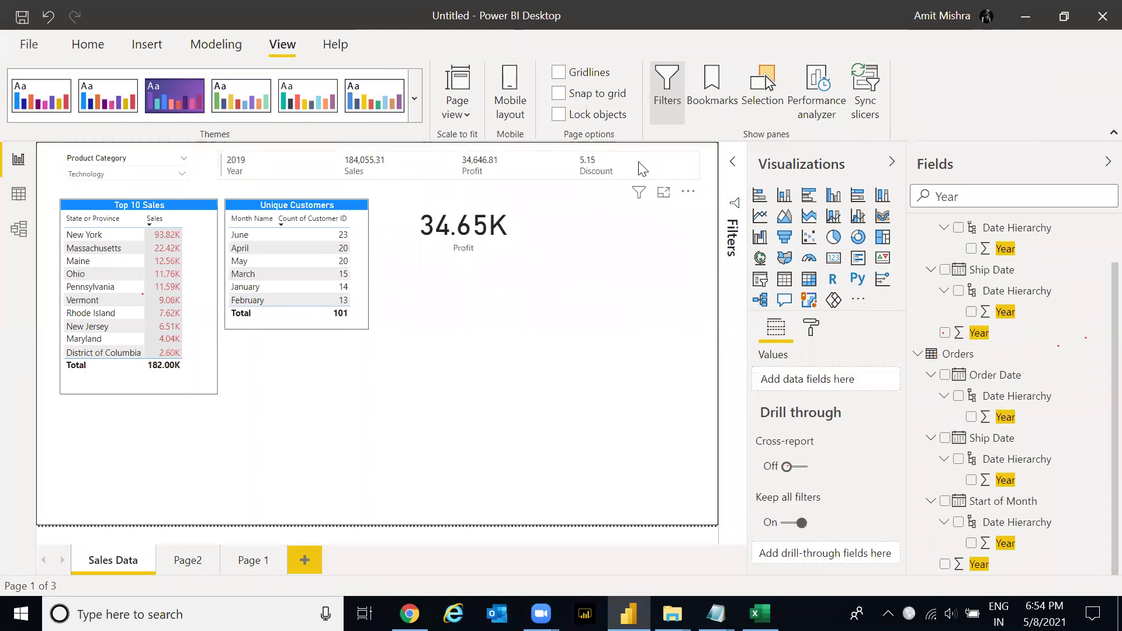
left_click(642, 169)
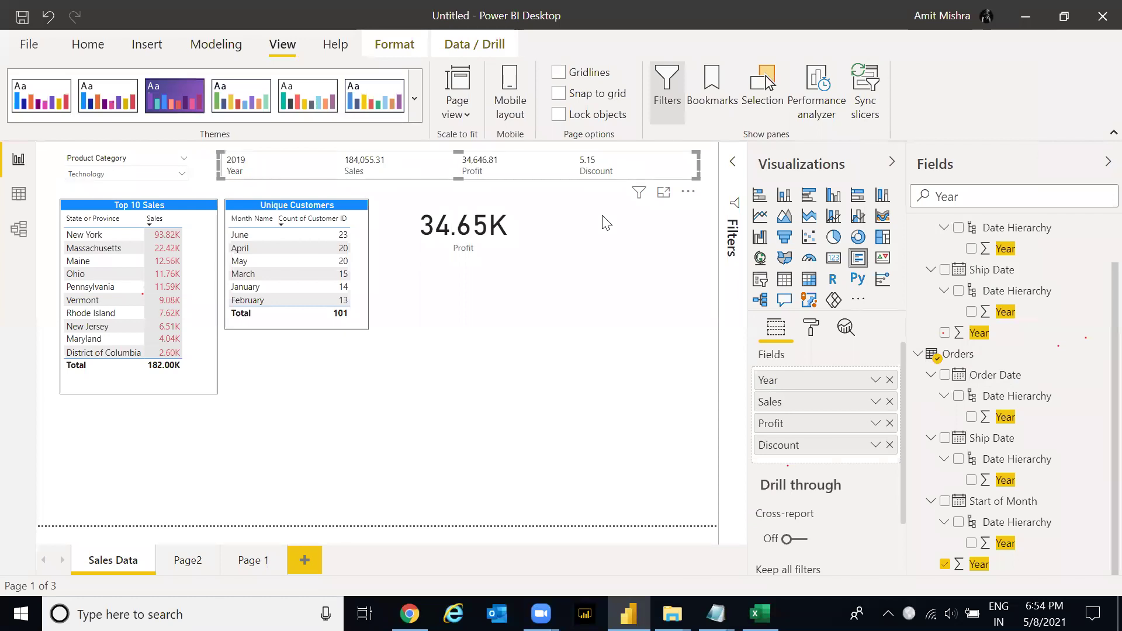
left_click(535, 231)
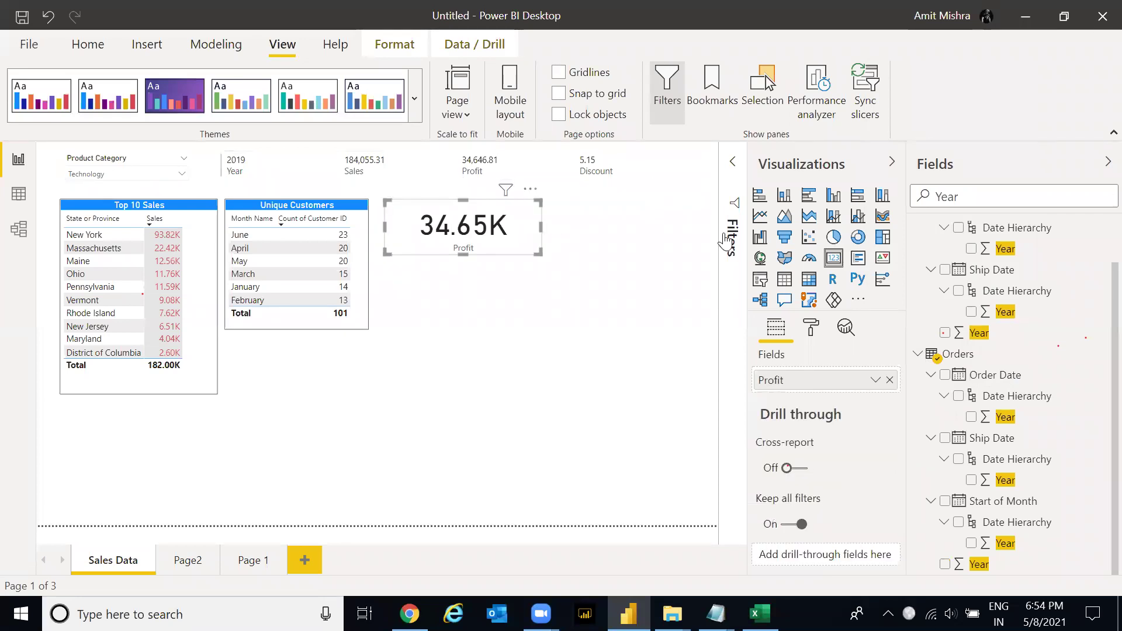
- Insert an empty stacked bar chart below the Profit card, widen it, and align its left edge with the card
left_click(664, 225)
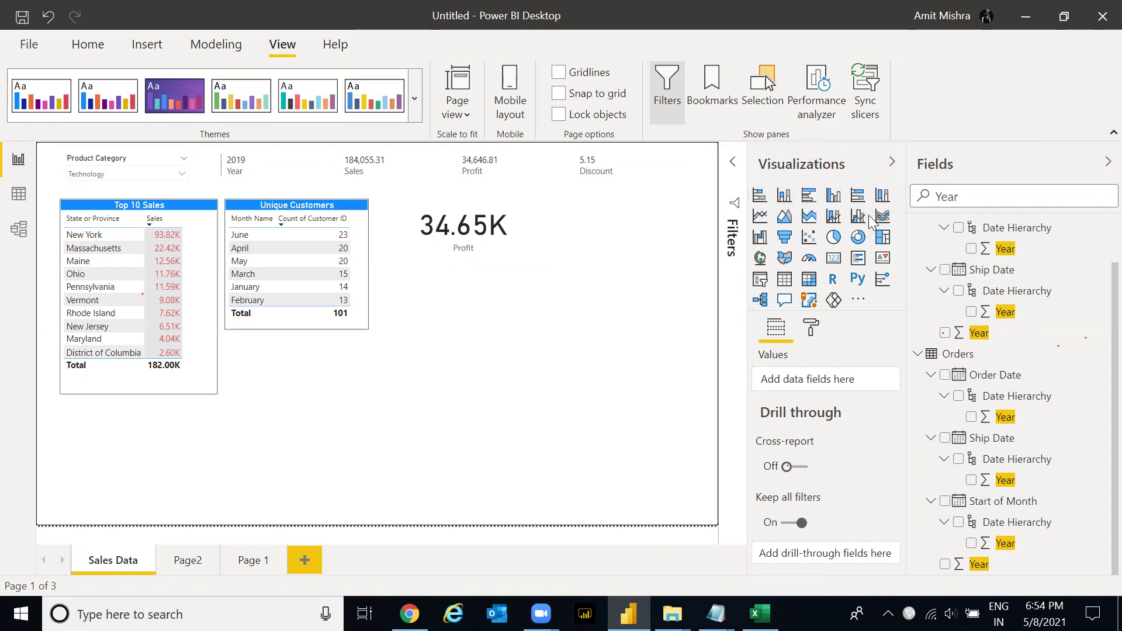
left_click(760, 197)
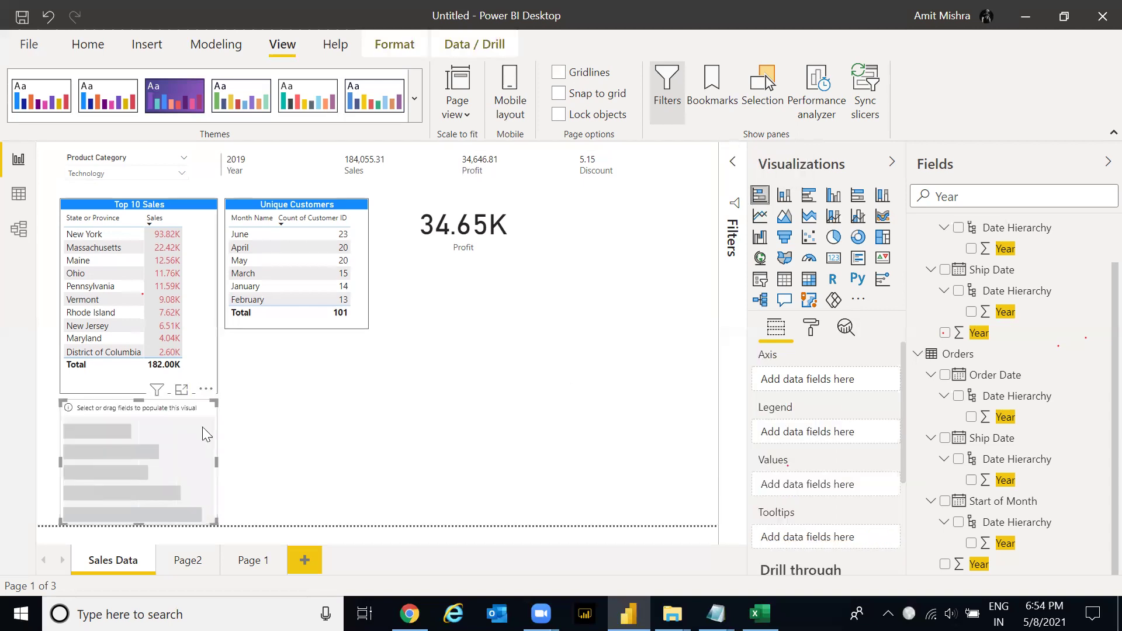
left_click_drag(178, 418, 525, 408)
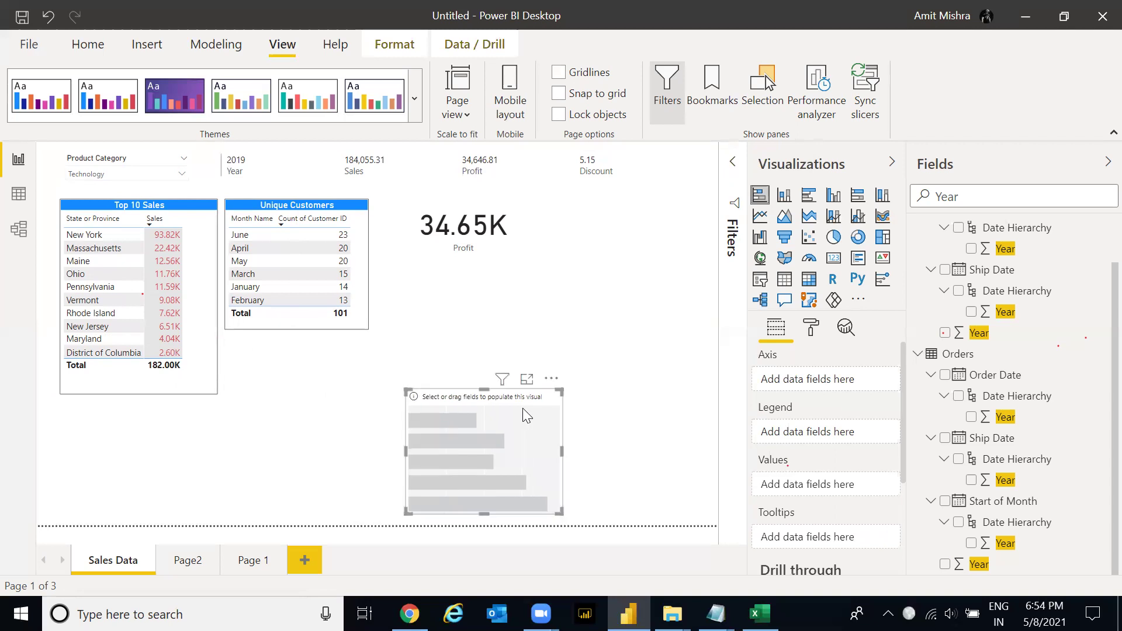
left_click_drag(560, 450, 661, 449)
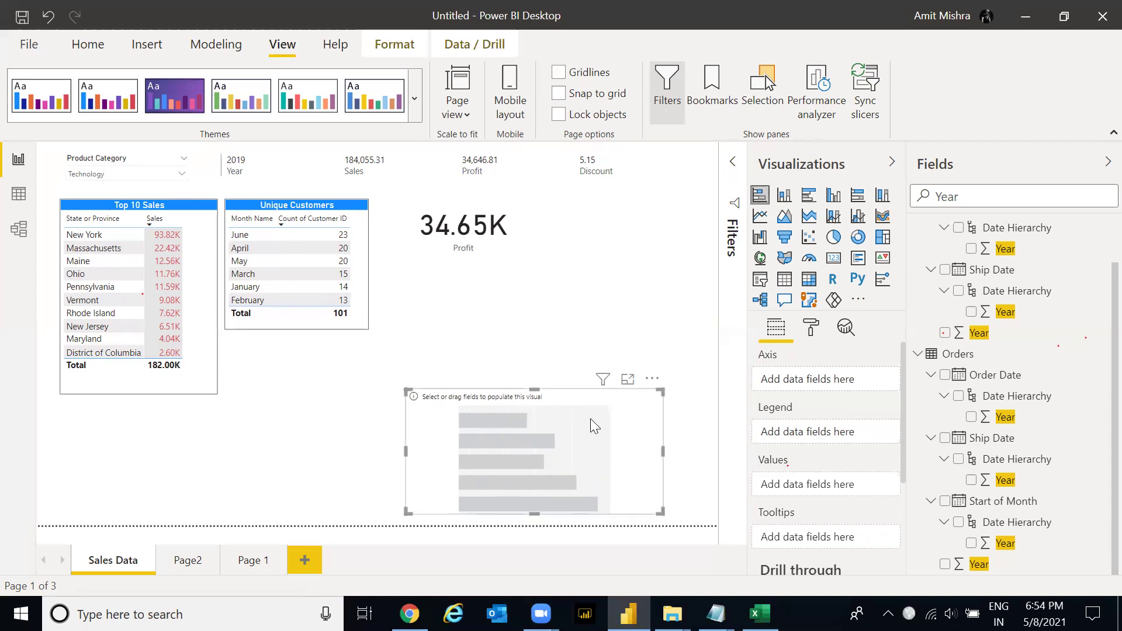
left_click_drag(591, 419, 568, 416)
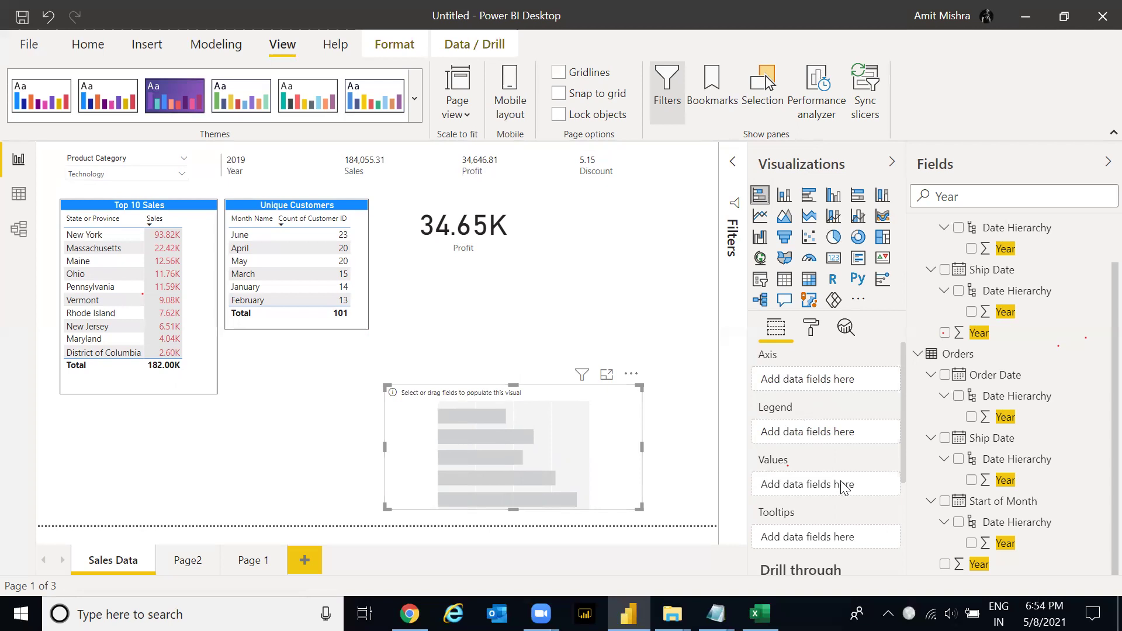
- Look over the bar chart's empty field wells and clear the Year search from the field list
left_click_drag(904, 450, 903, 511)
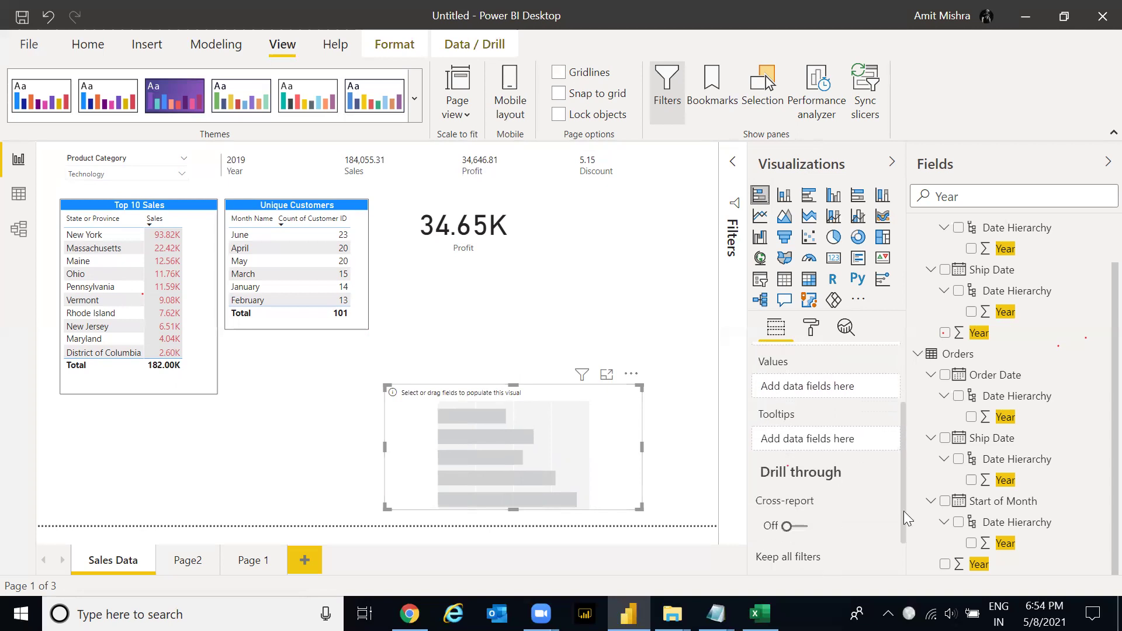
scroll(879, 377, "up", 3)
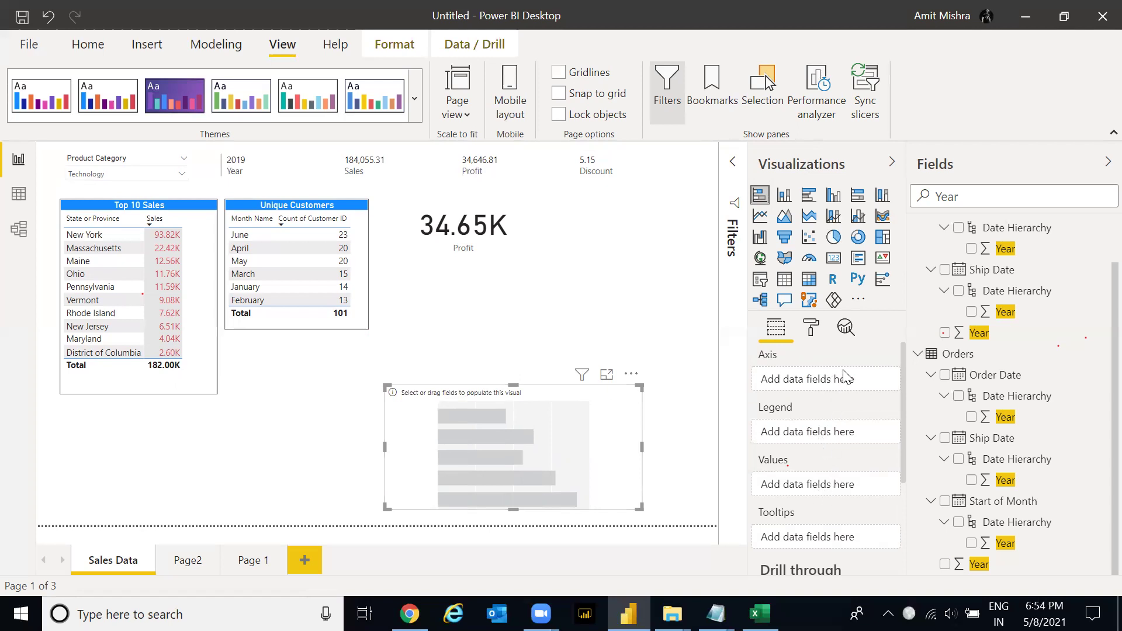
key("ctrl+a")
key("BackSpace")
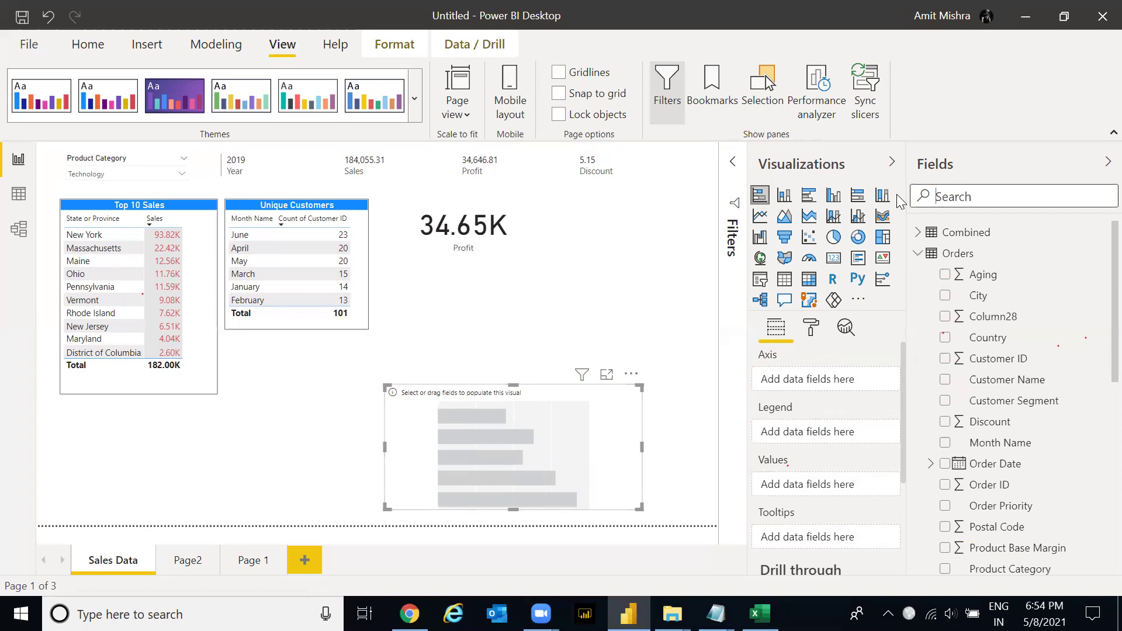
- Put the Orders table's State or Province field on the axis of the empty stacked bar chart
left_click(917, 253)
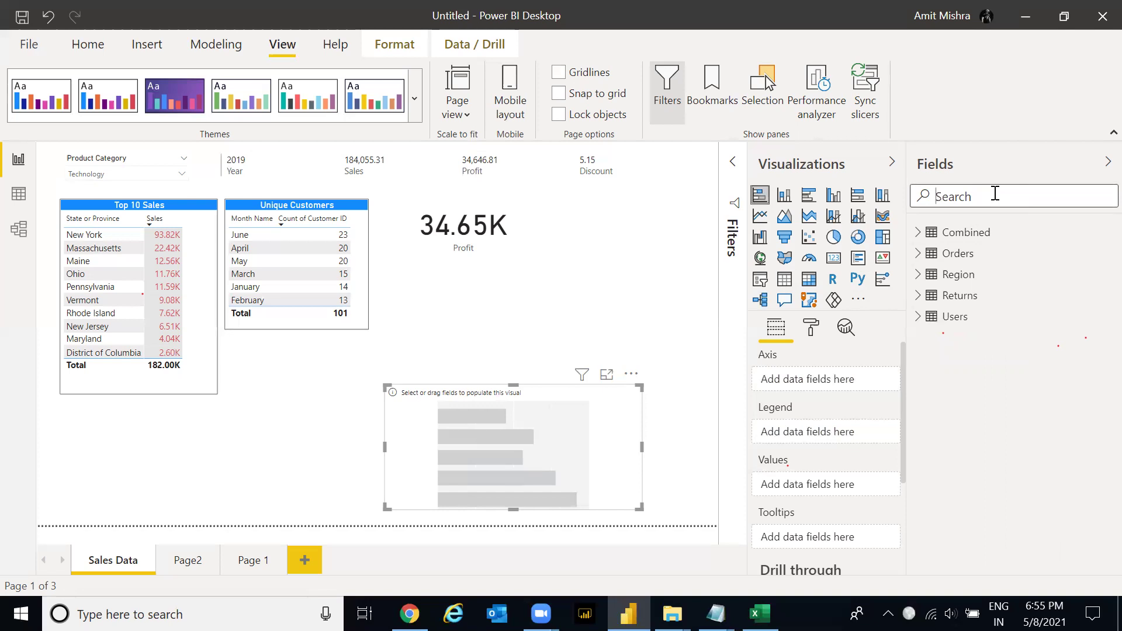
type("Statu")
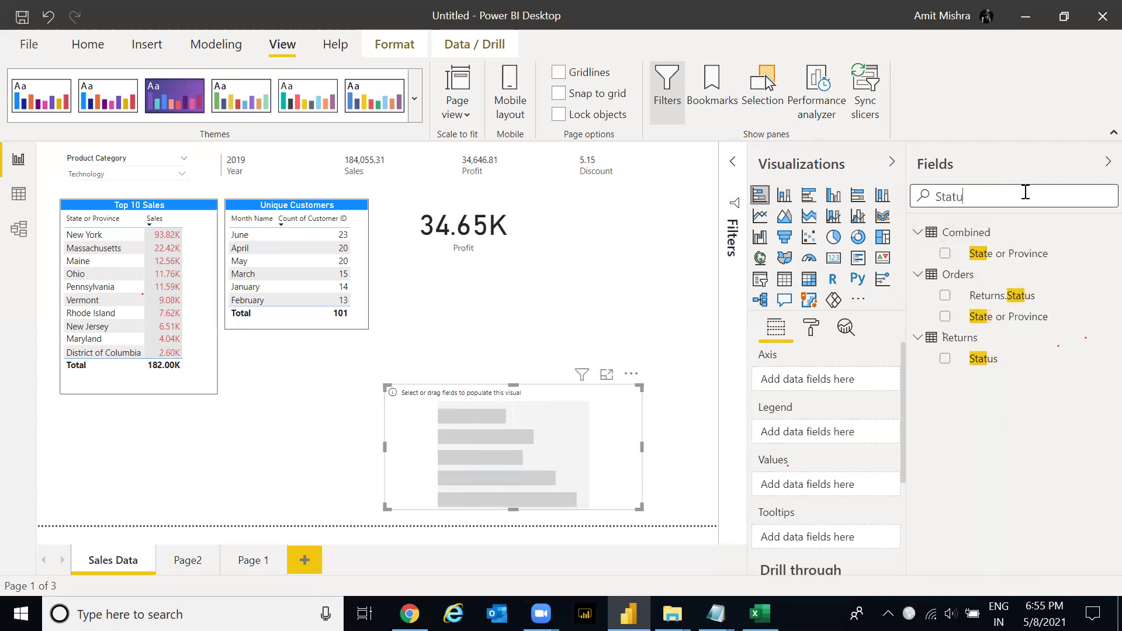
type("s")
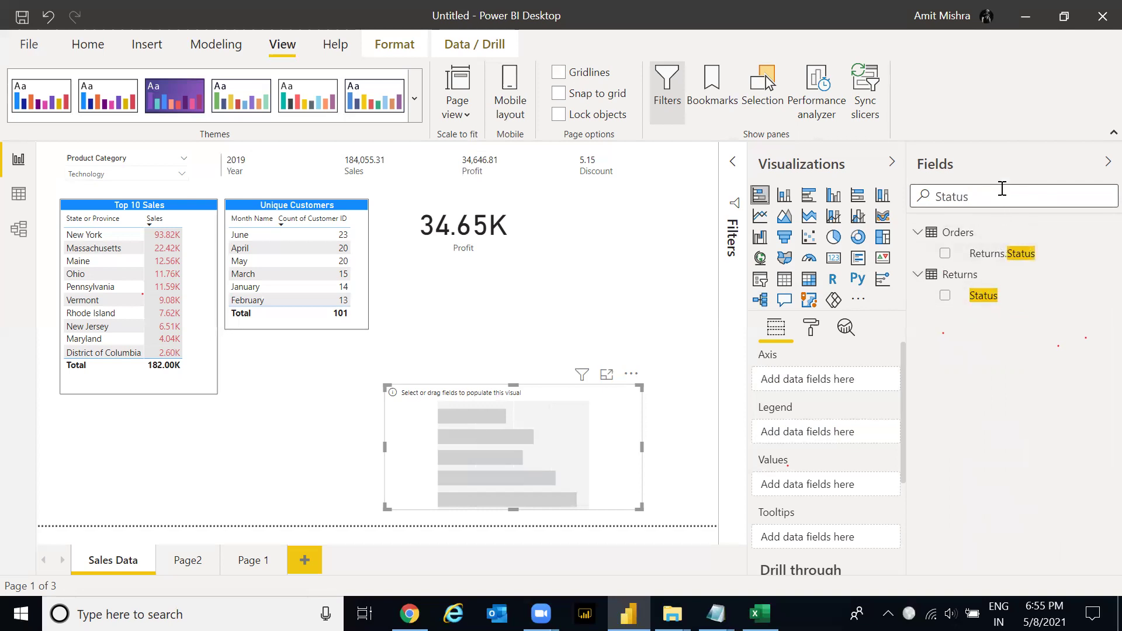
key("BackSpace")
key("BackSpace")
type("e")
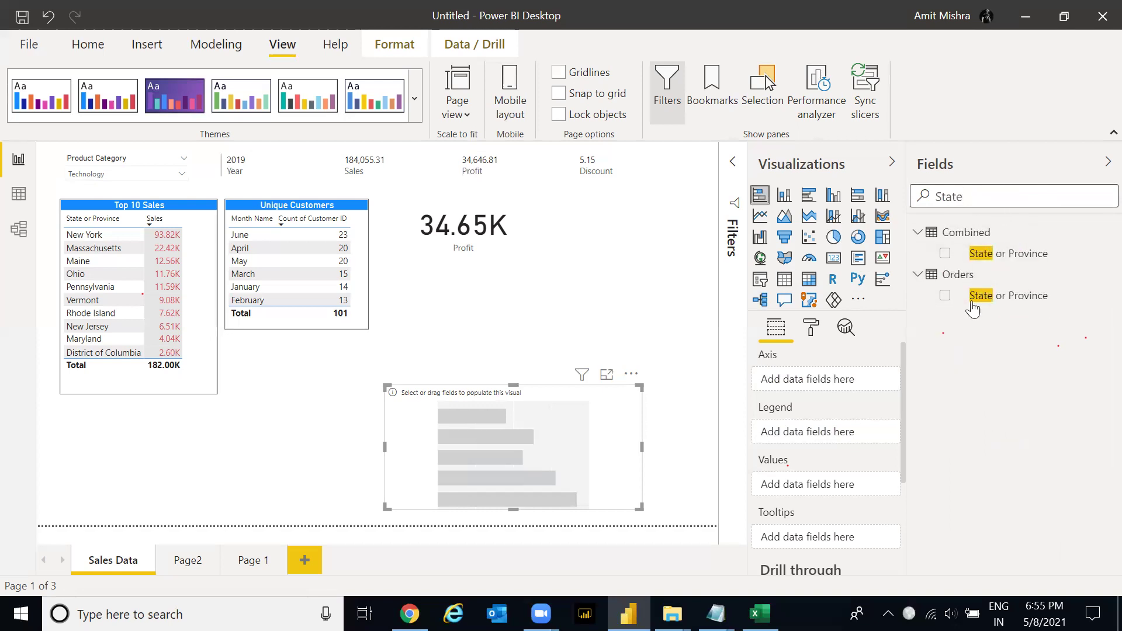
left_click_drag(1017, 302, 826, 381)
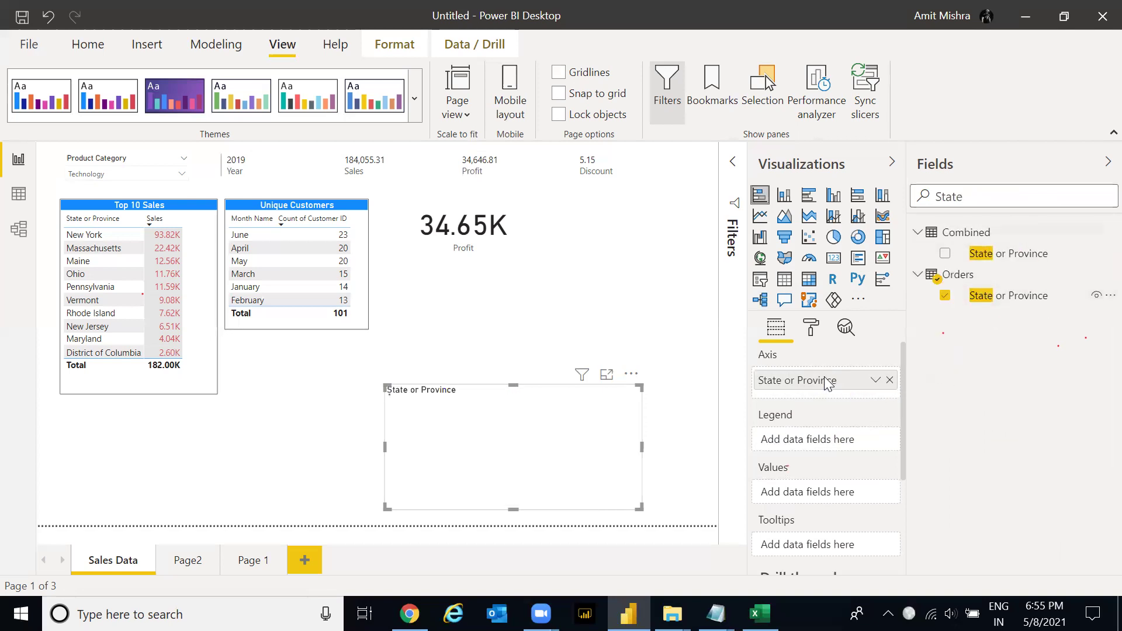
- Try the Combined table's Customer ID as the bar chart's value with Count (Distinct), and remove the field again
double_click(996, 191)
type("Custi")
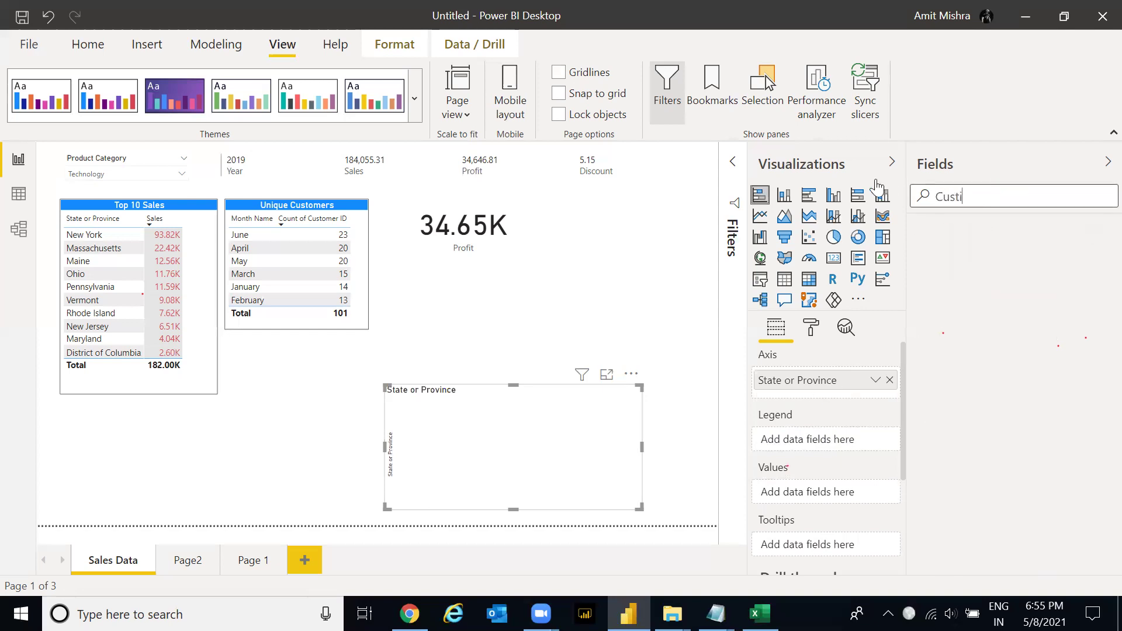
key("BackSpace")
type("omer")
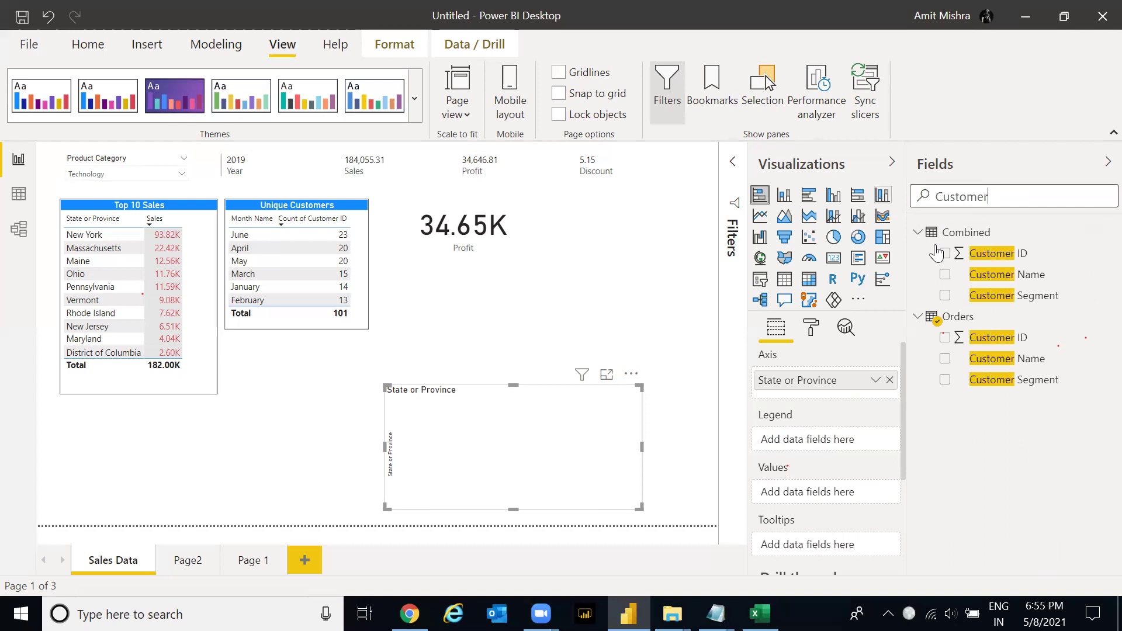
left_click_drag(1008, 255, 802, 488)
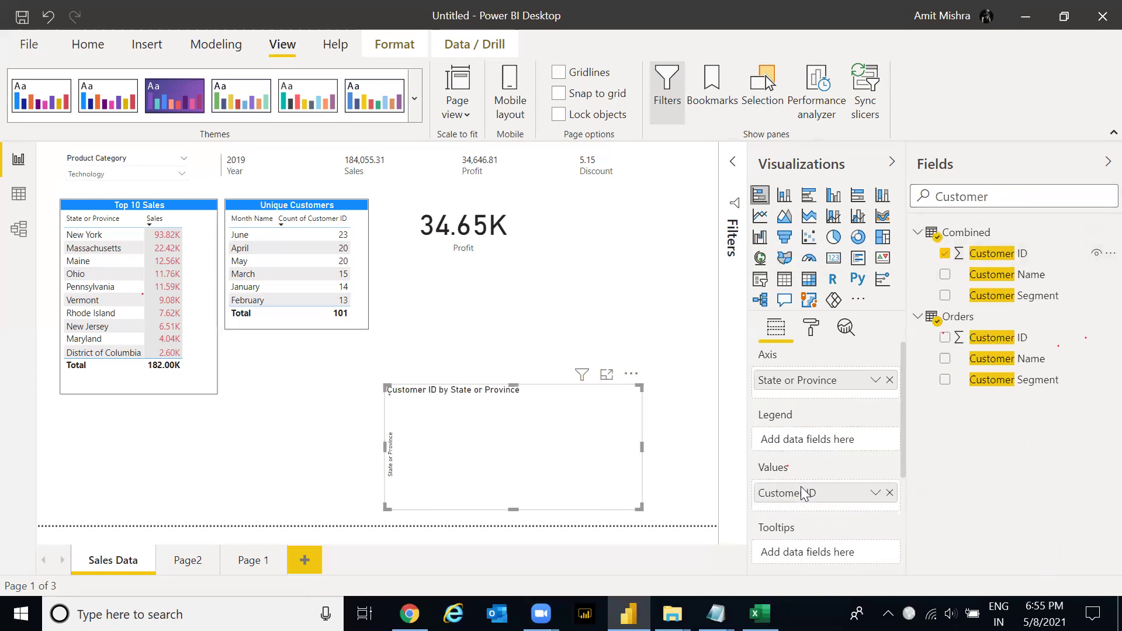
left_click(875, 494)
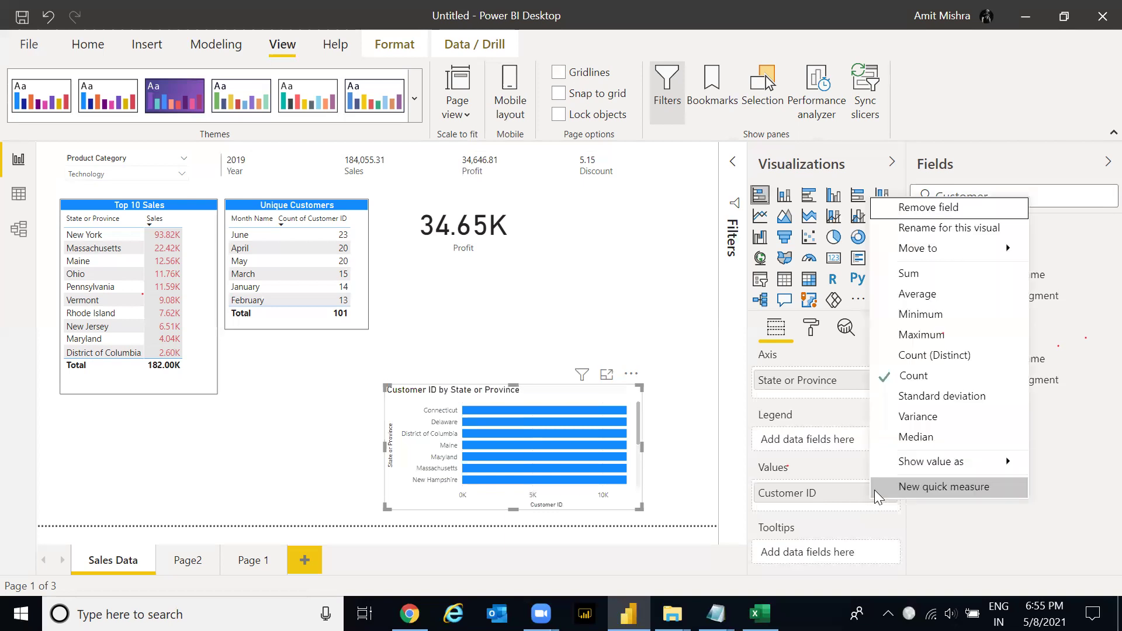
left_click(934, 354)
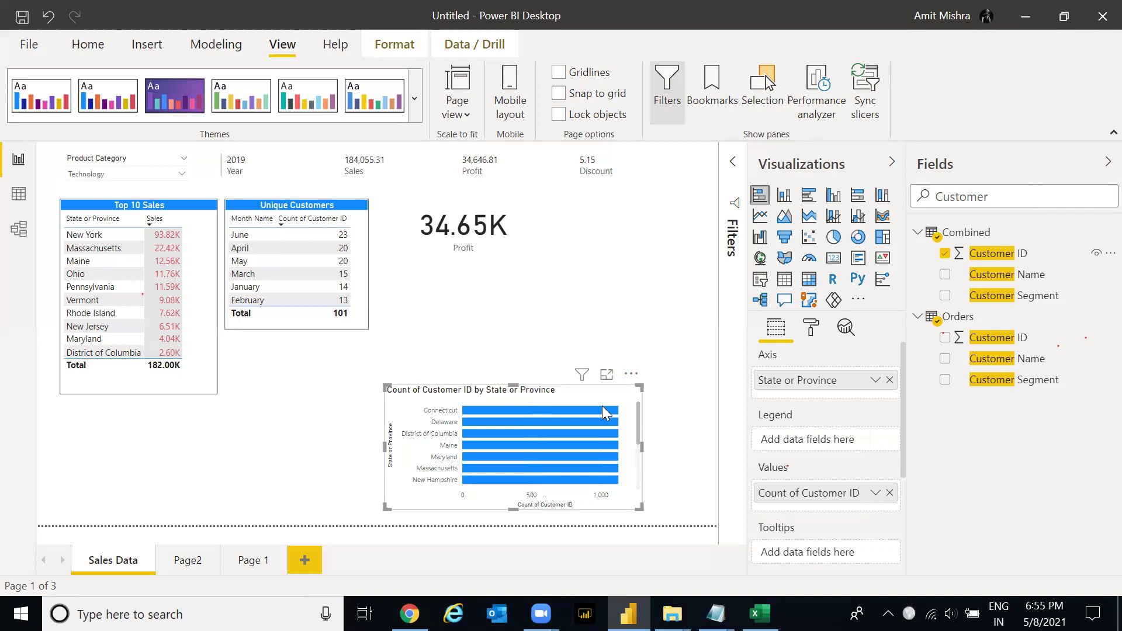
mouse_move(603, 409)
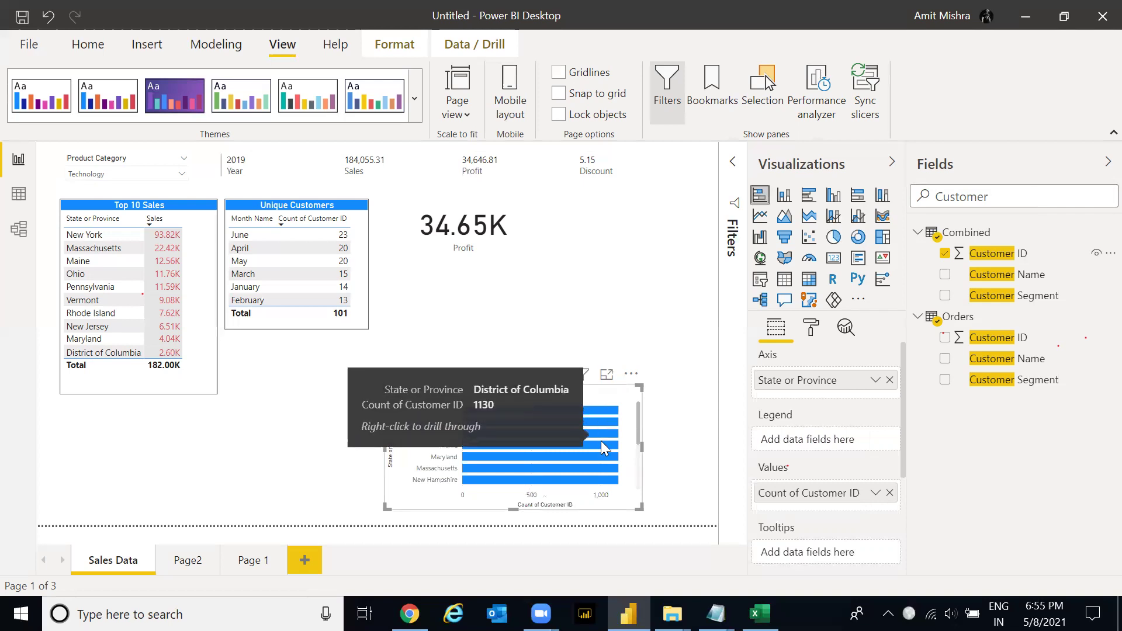
left_click(889, 493)
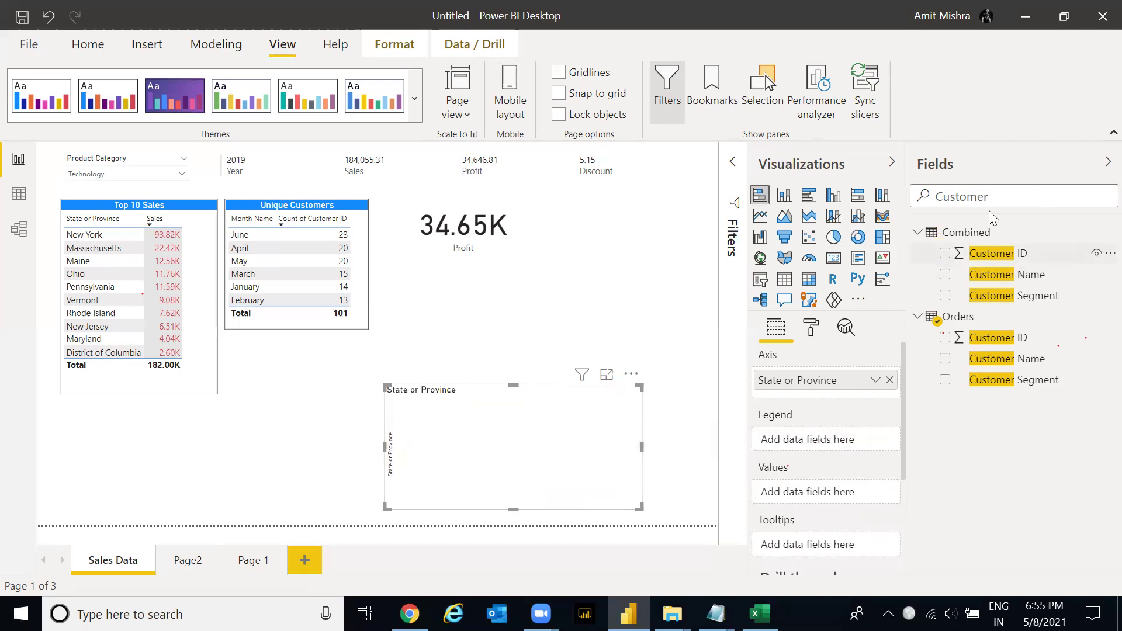
- Search the fields for sales and add the Orders table's Sales field as the bar chart's value
double_click(1010, 195)
type("sales")
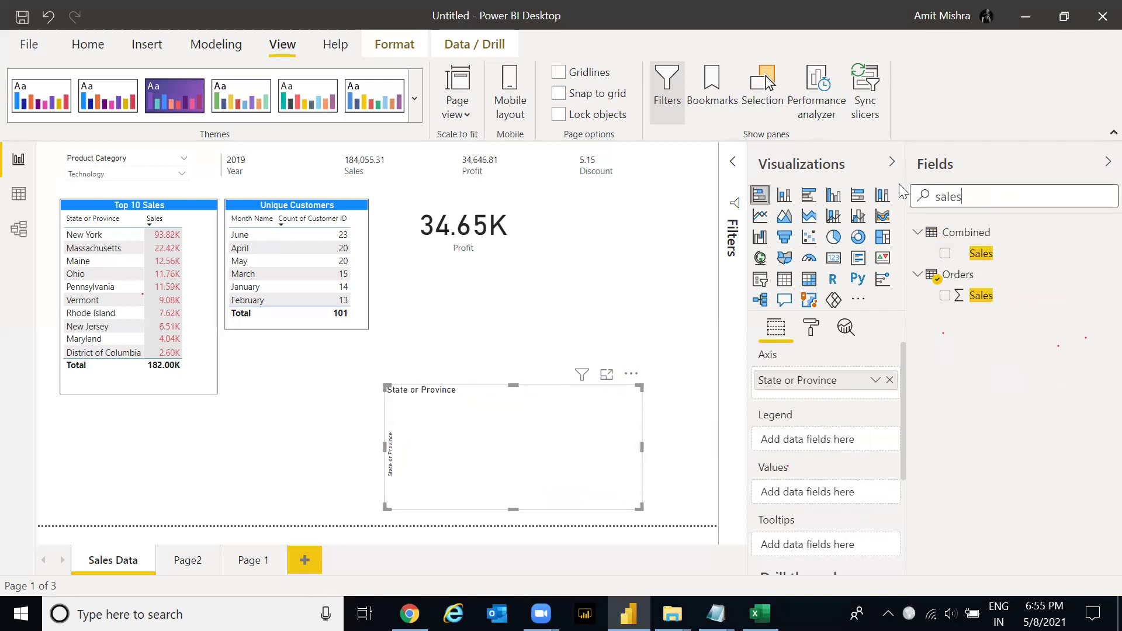
left_click_drag(982, 295, 818, 487)
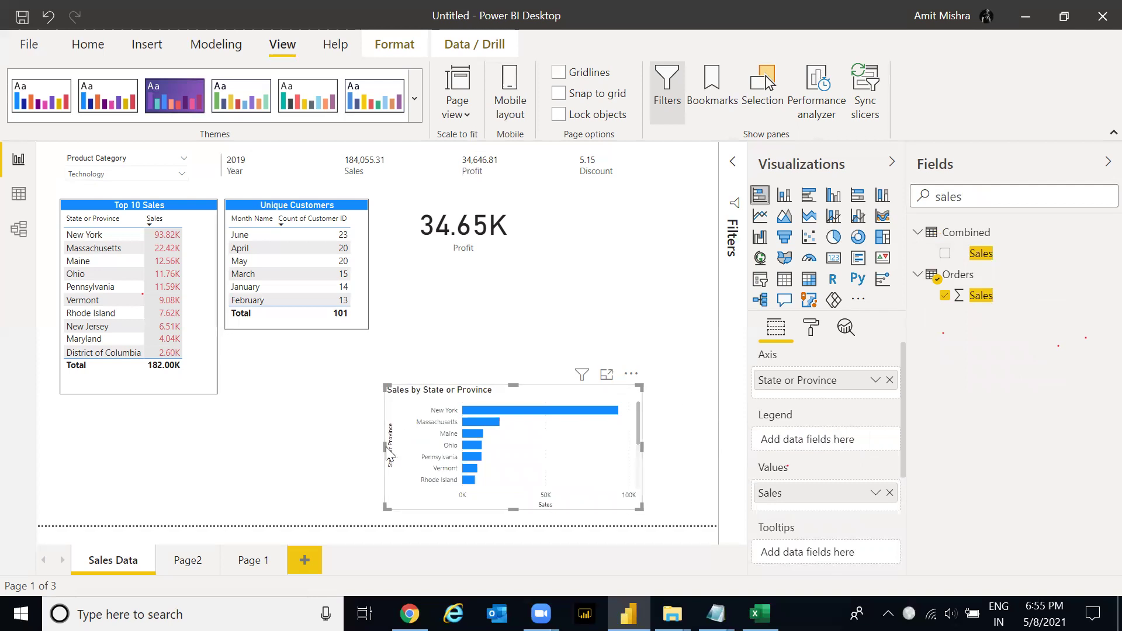
- Enlarge the Sales by State or Province chart upward to just below the Profit card and widen it towards the page's right edge
left_click_drag(146, 471, 387, 450)
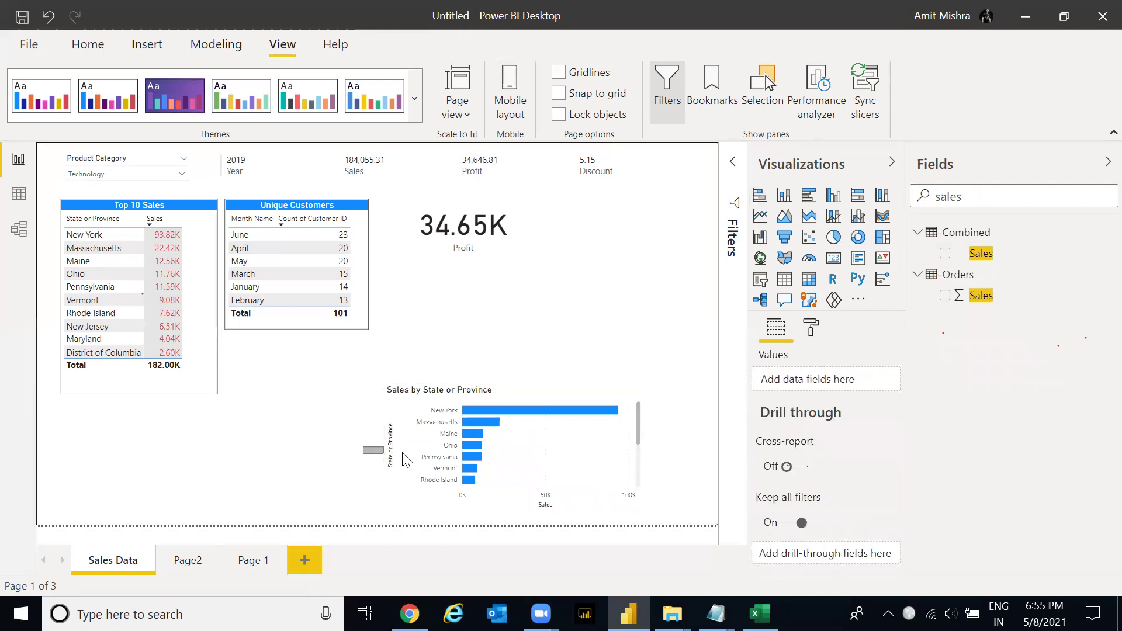
left_click(615, 446)
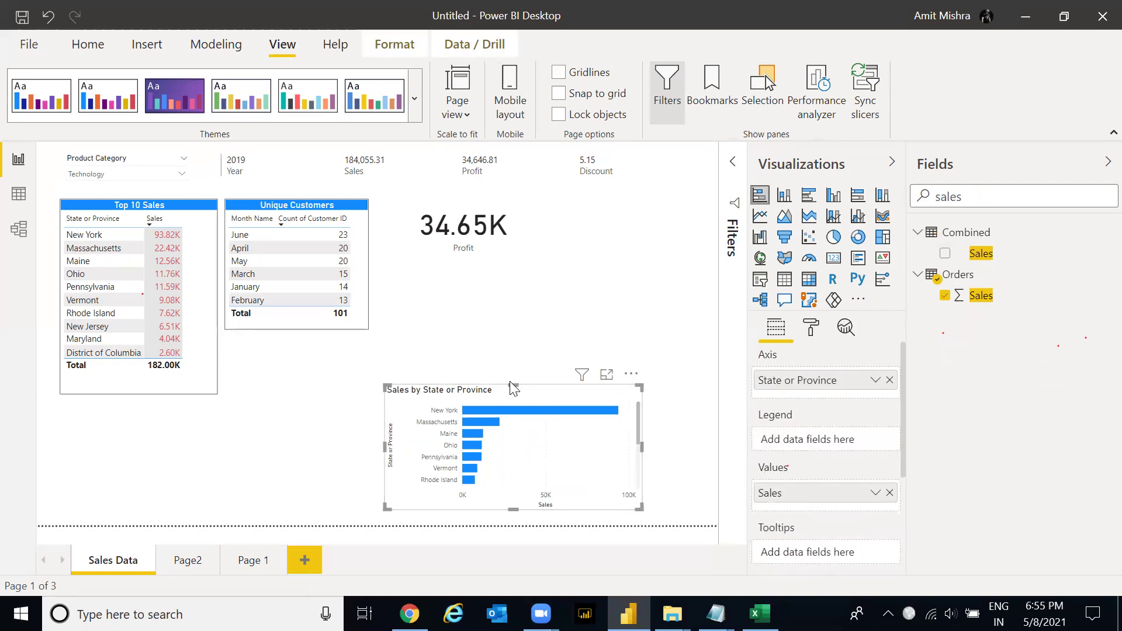
left_click(513, 390)
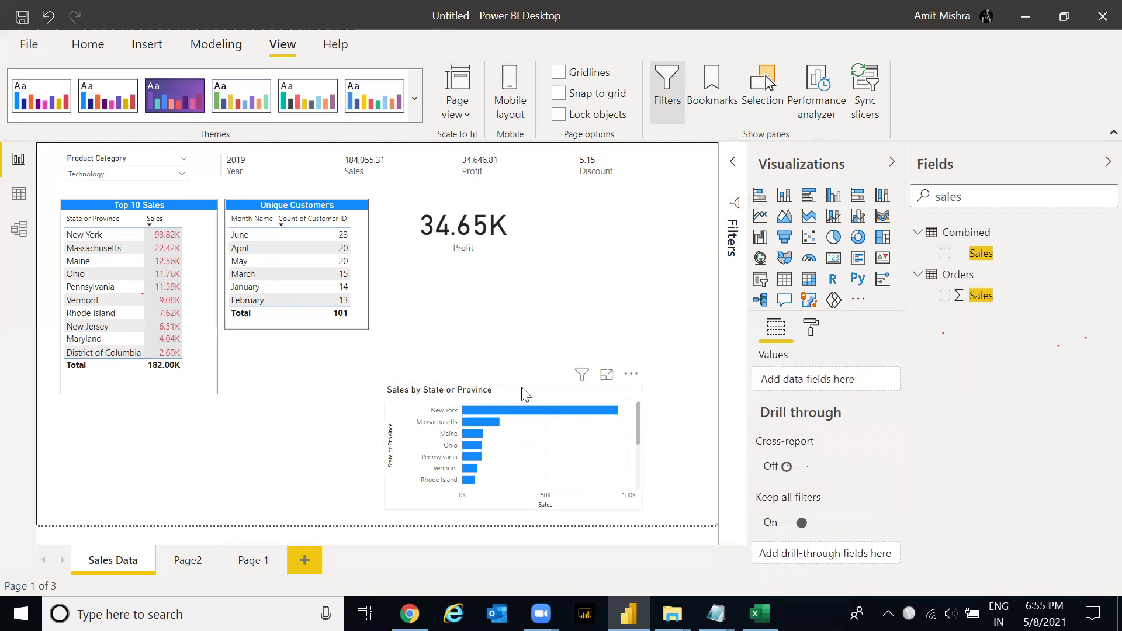
left_click(524, 394)
left_click(513, 383)
left_click(519, 390)
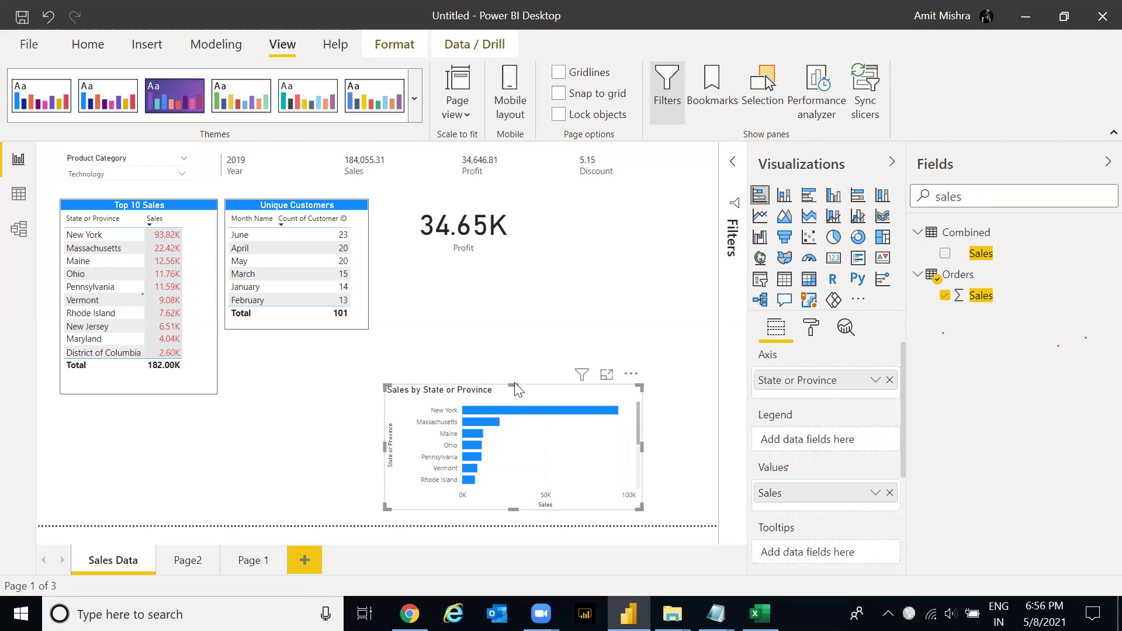
left_click(519, 318)
left_click(517, 386)
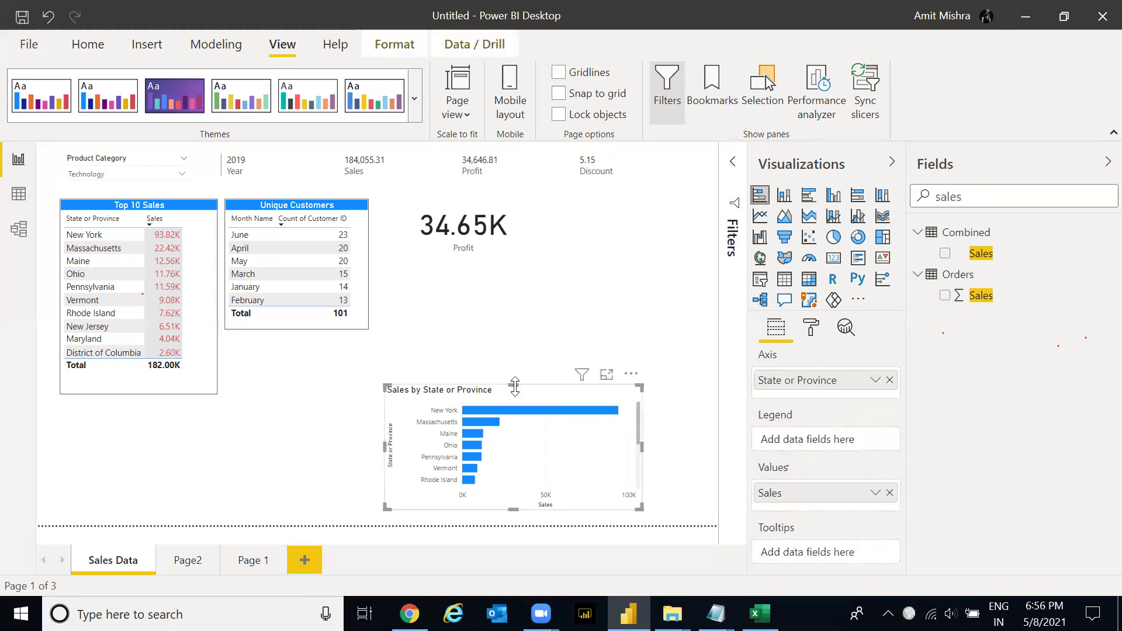
left_click_drag(515, 385, 513, 263)
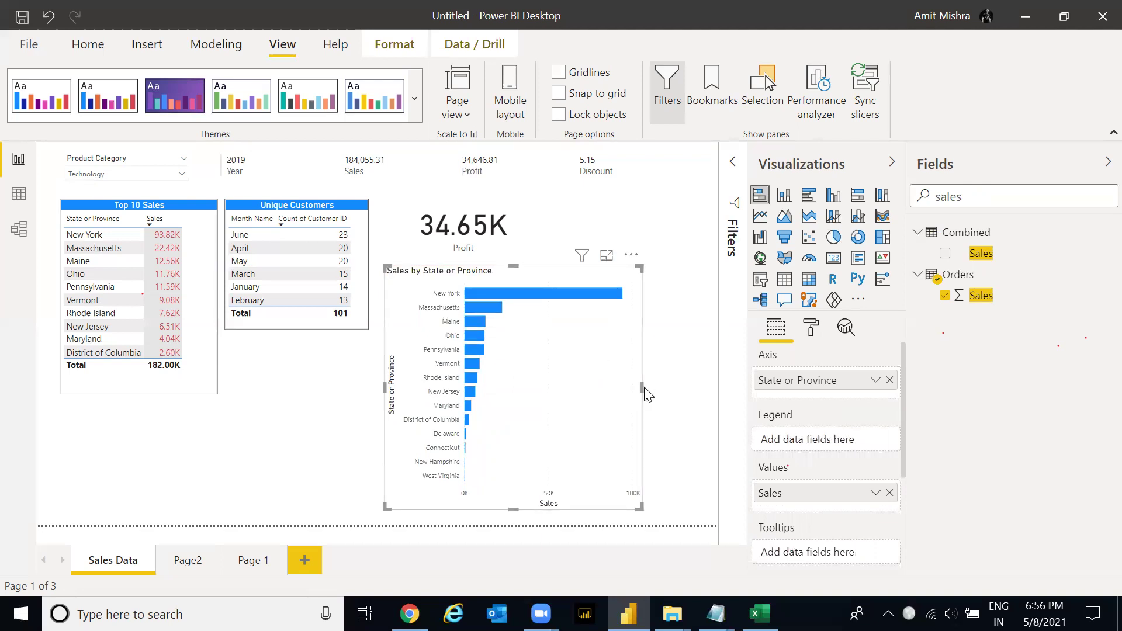
left_click_drag(644, 387, 709, 398)
- Search the fields for product and use the Orders table's Product Category as the bar chart's legend
left_click(999, 197)
key("ctrl+a")
type("product")
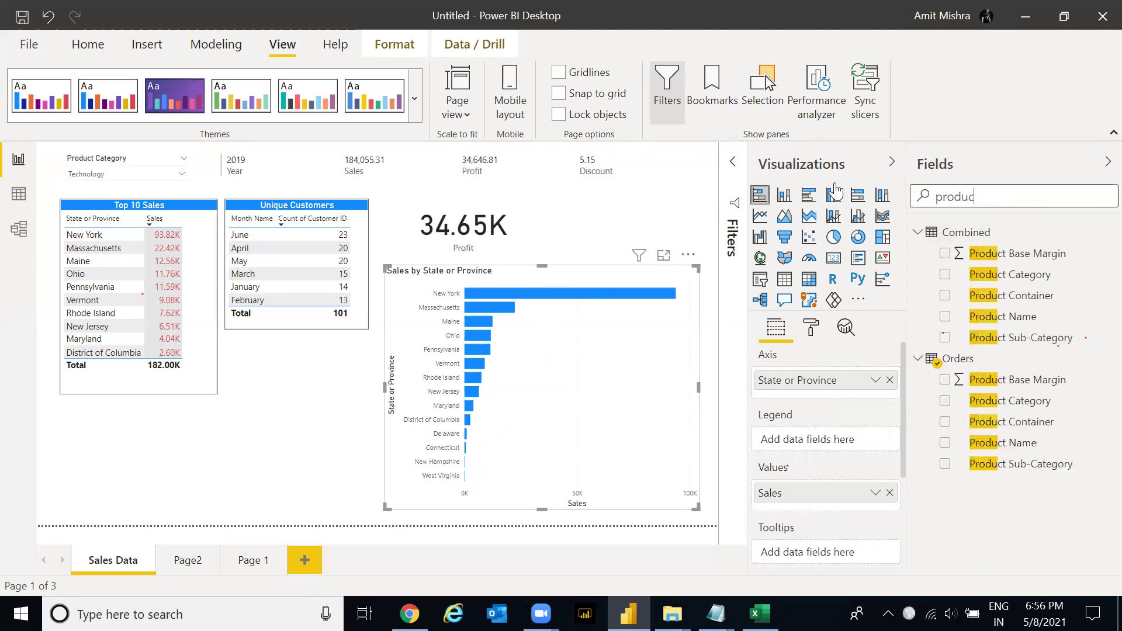
left_click_drag(927, 410, 785, 440)
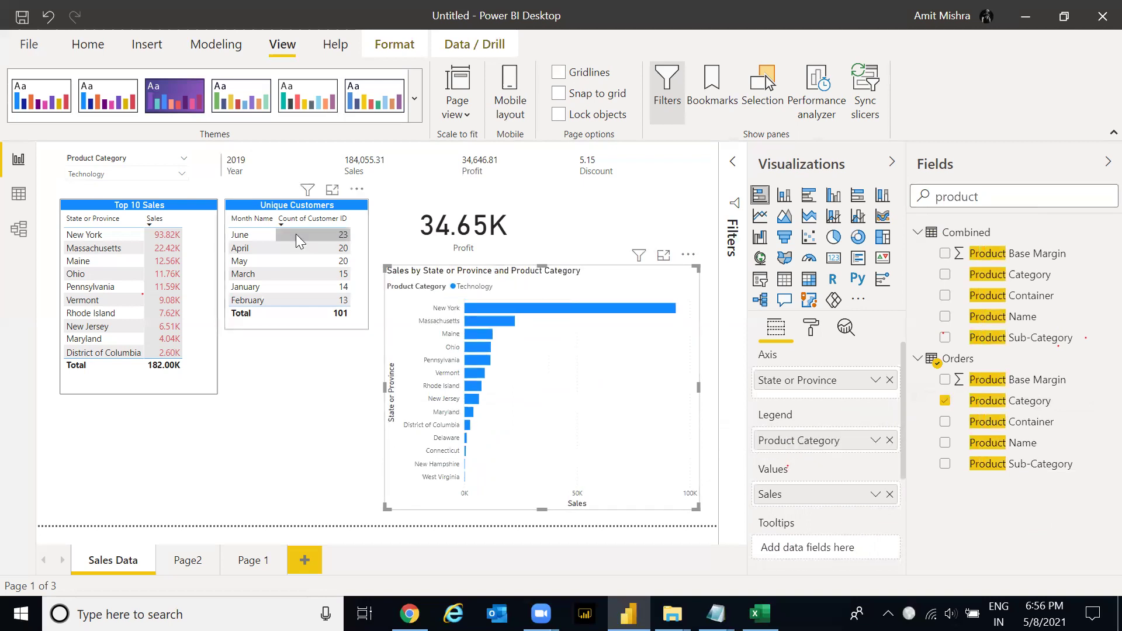
- Turn off Single select for the Product Category slicer and turn on its Show "Select all" option
left_click(181, 175)
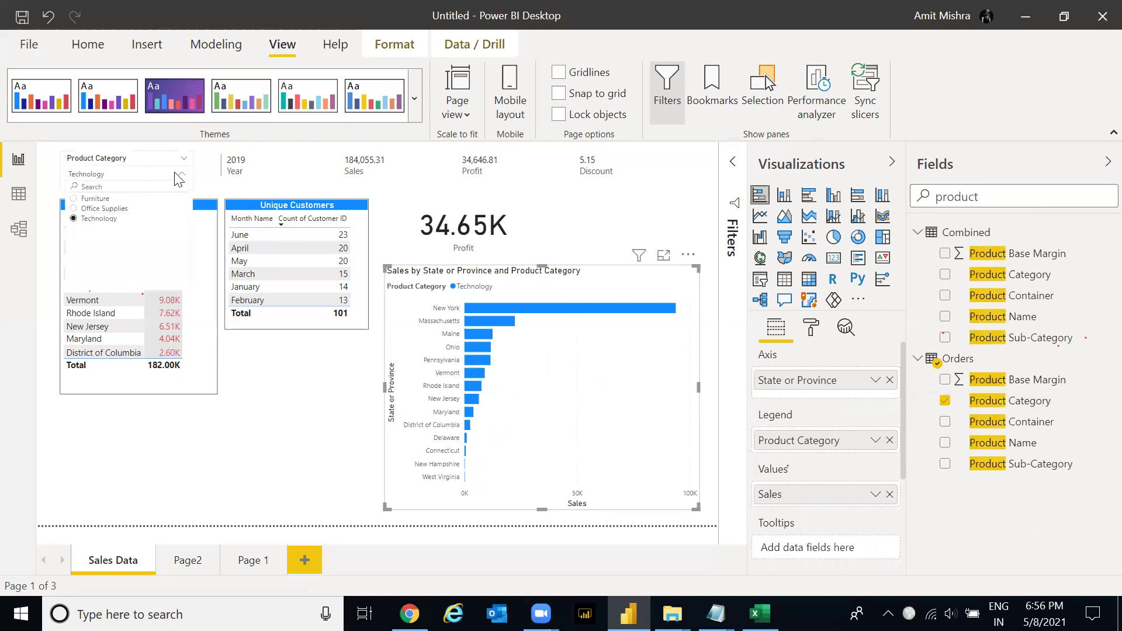
left_click(184, 175)
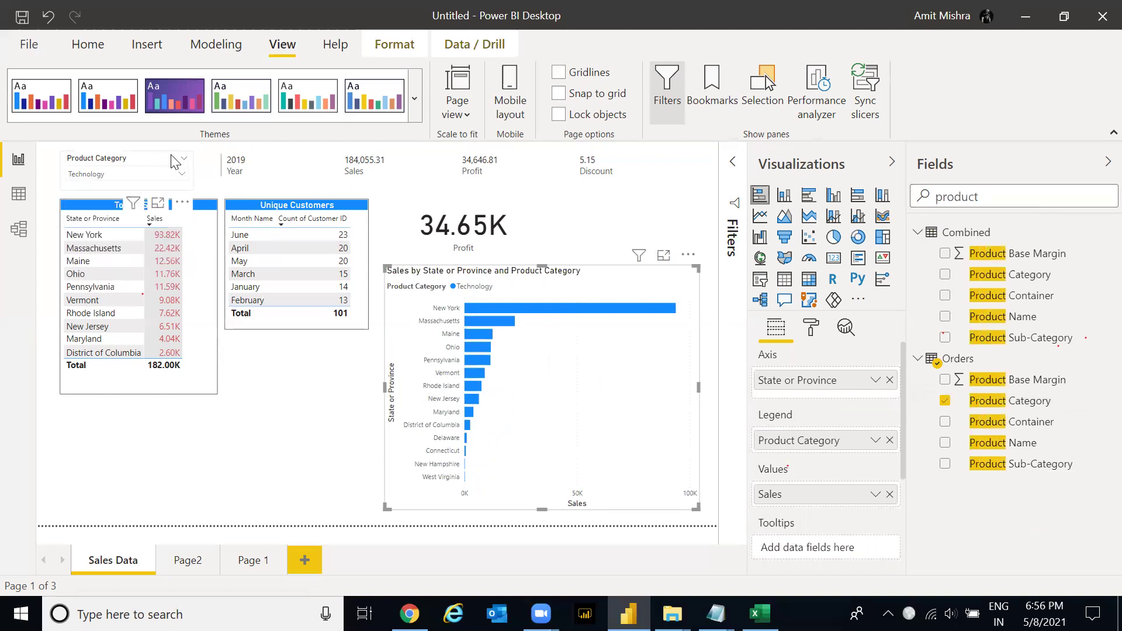
left_click(158, 163)
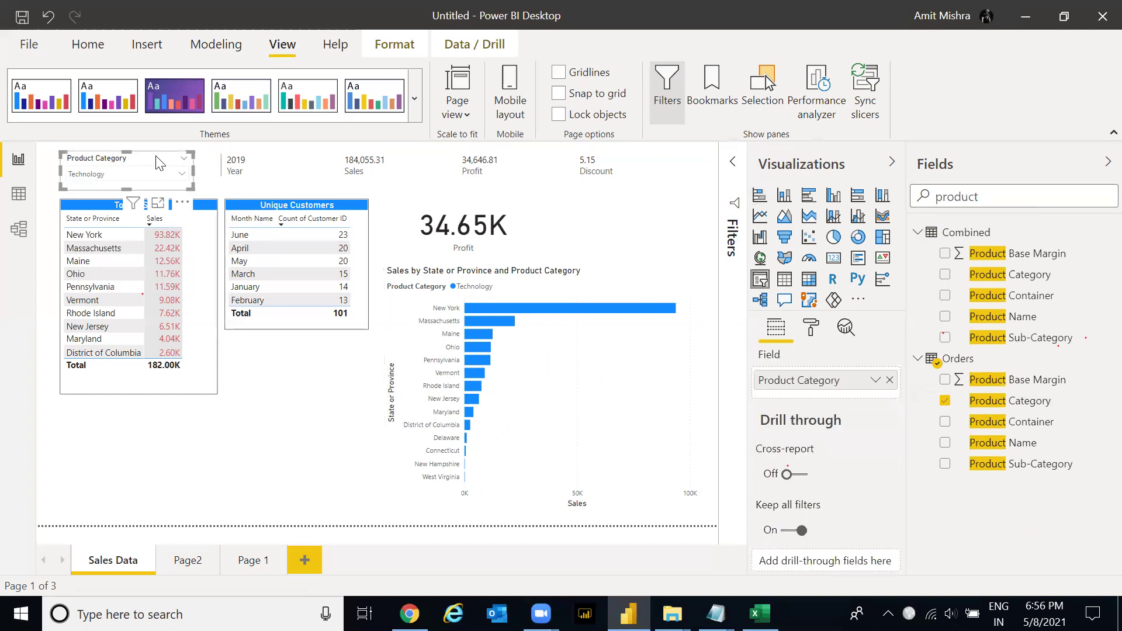
left_click(182, 177)
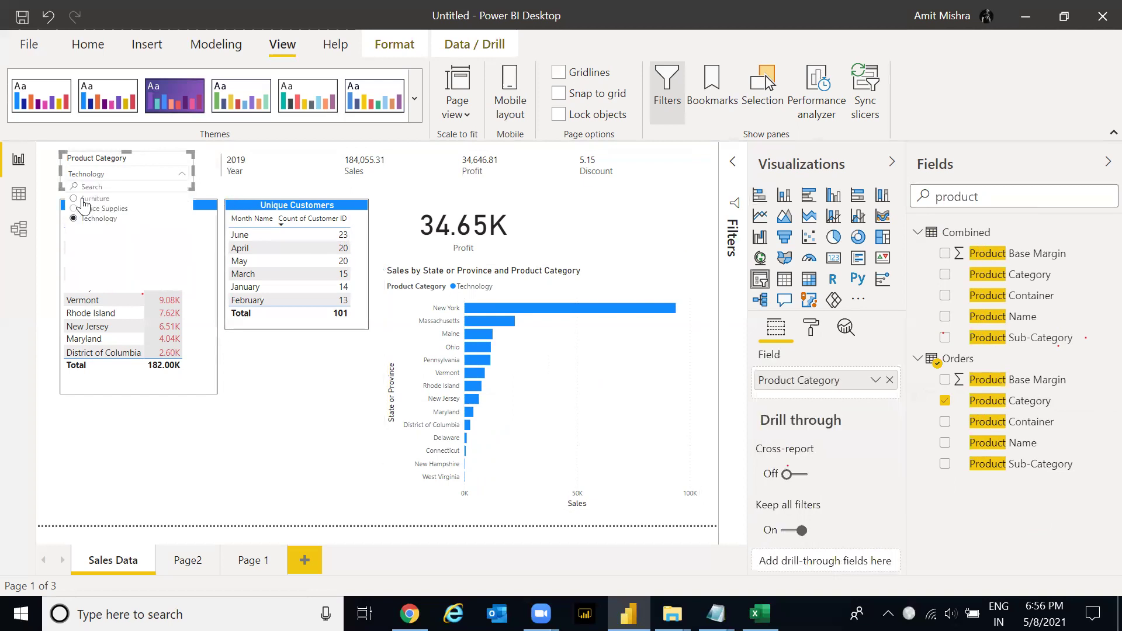
left_click(179, 165)
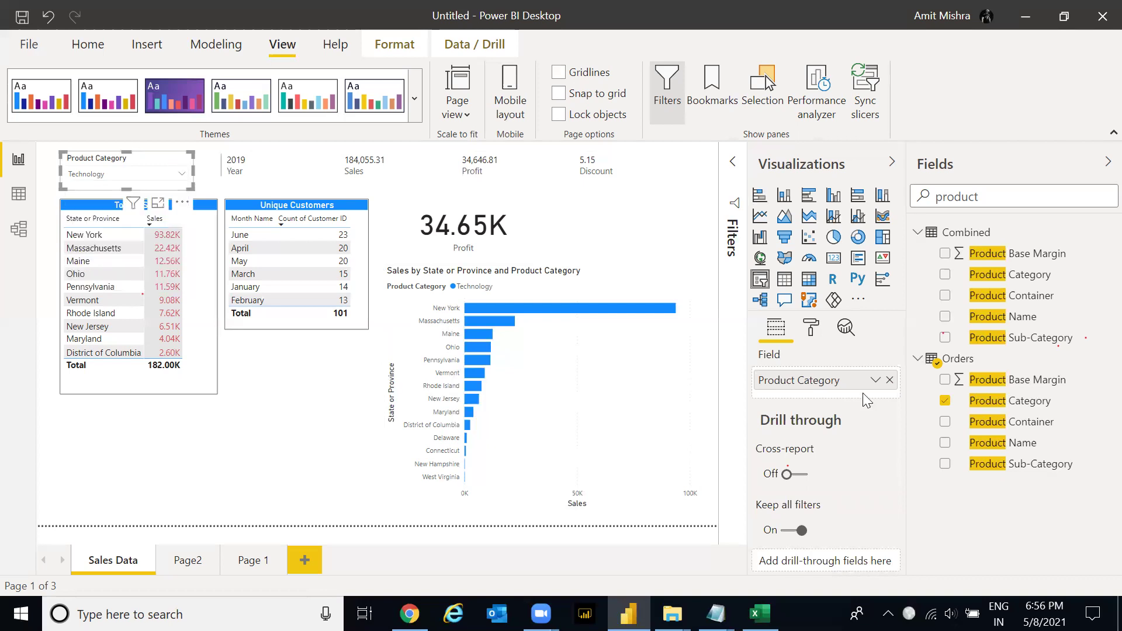
left_click(811, 328)
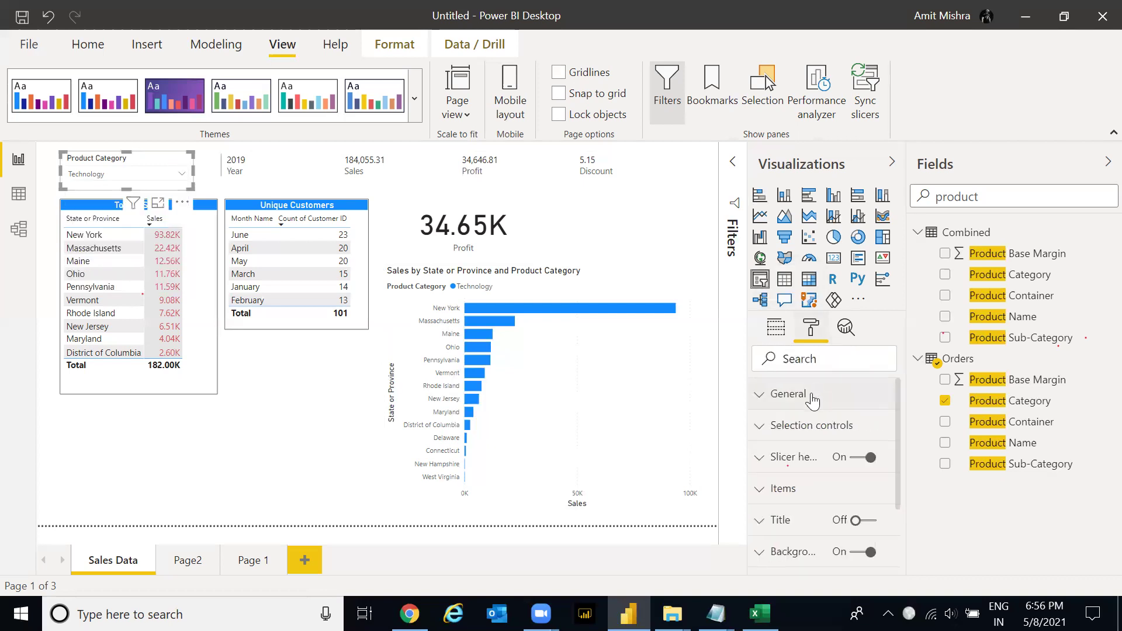
left_click(812, 427)
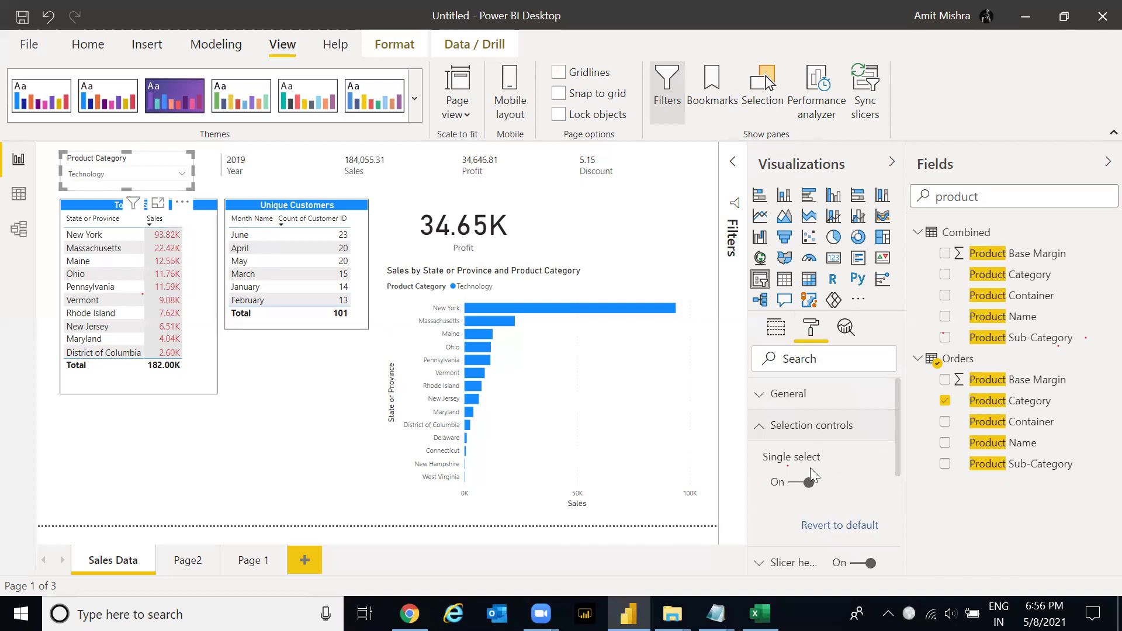
left_click(806, 483)
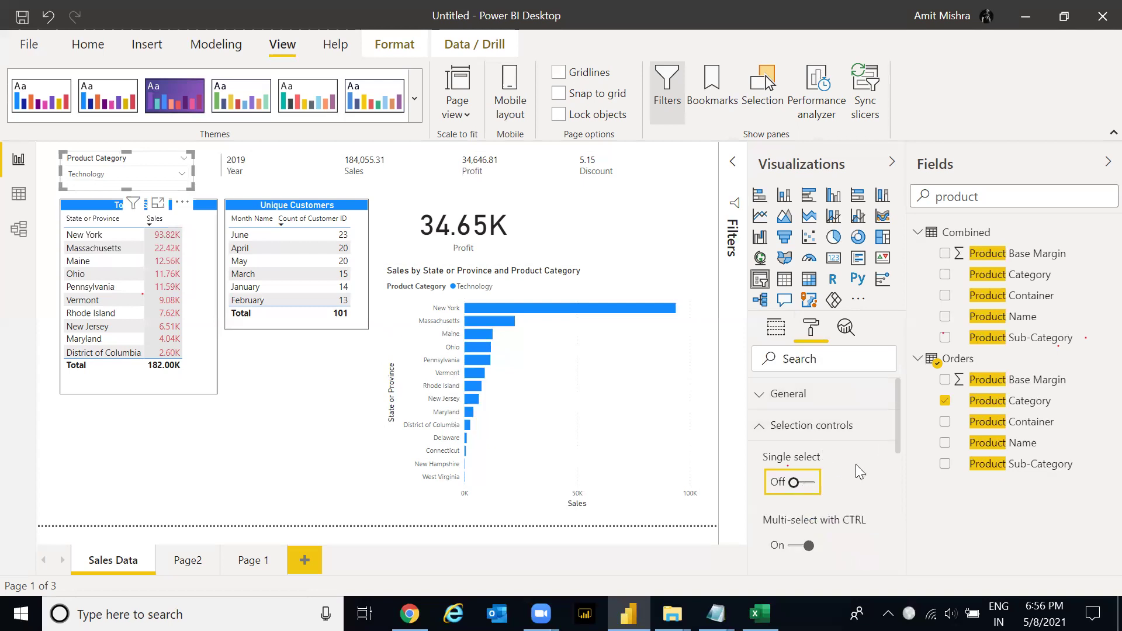
left_click_drag(896, 425, 899, 456)
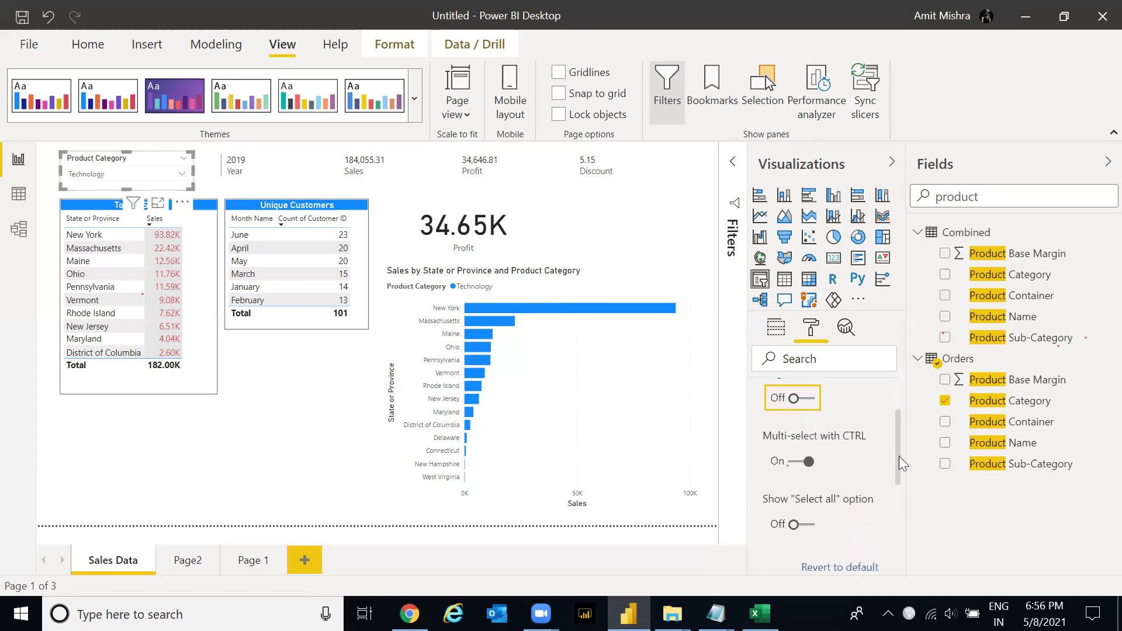
left_click(802, 526)
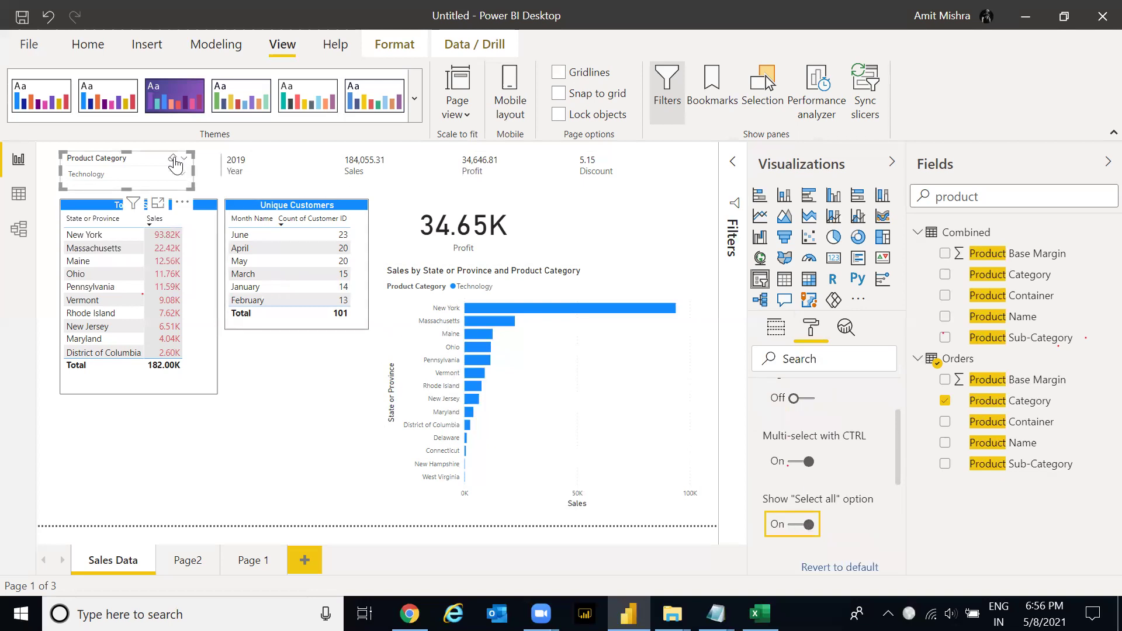
- Clear the Product Category slicer's selection to include all categories, and select the stacked bar chart
left_click(173, 159)
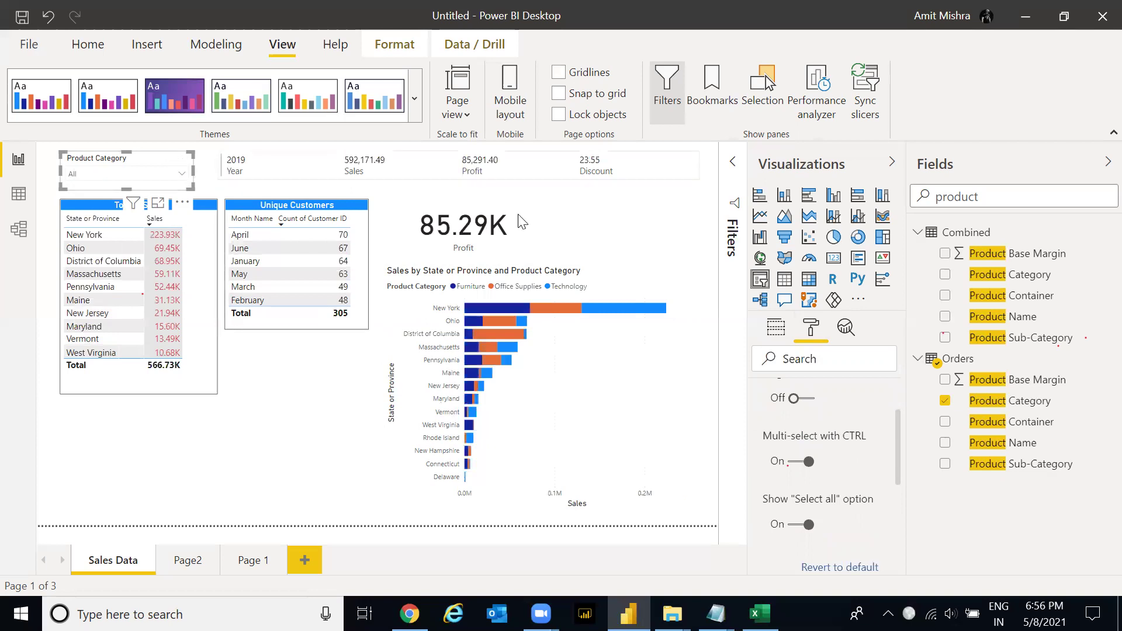
left_click(653, 232)
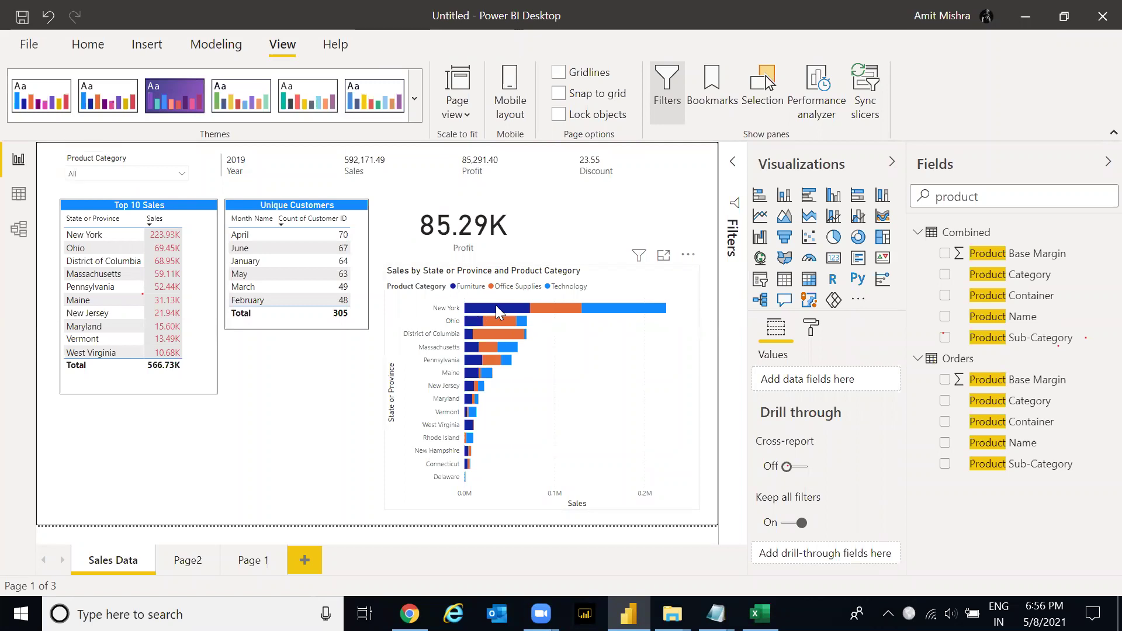
left_click(588, 345)
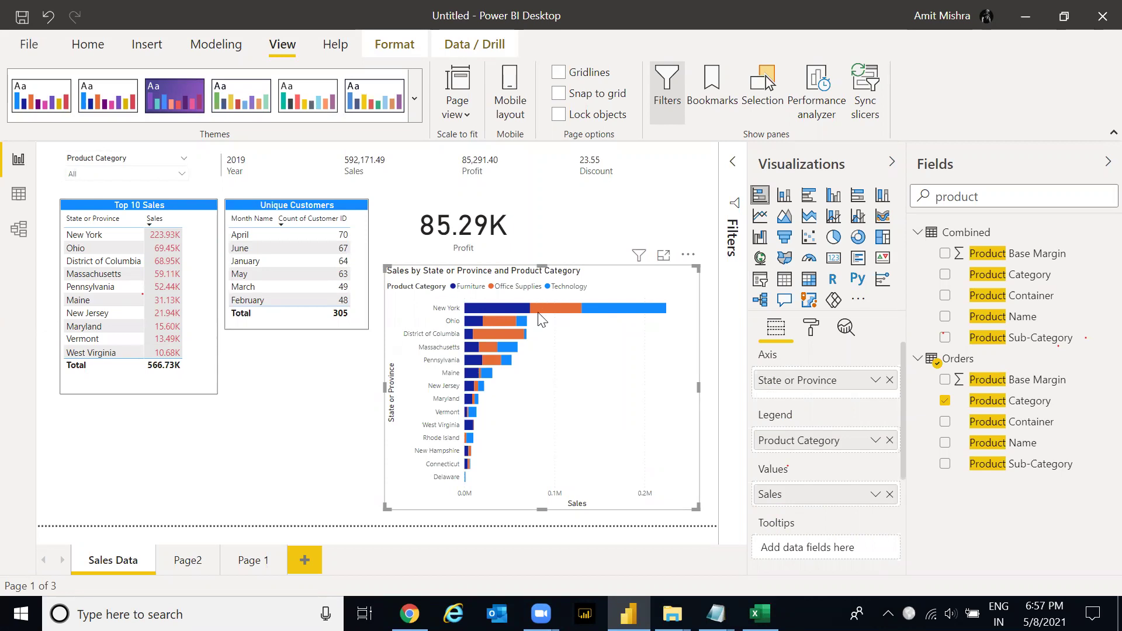
- Turn on data labels for the stacked bar chart of Sales by State or Province and Product Category
mouse_move(495, 309)
left_click(811, 331)
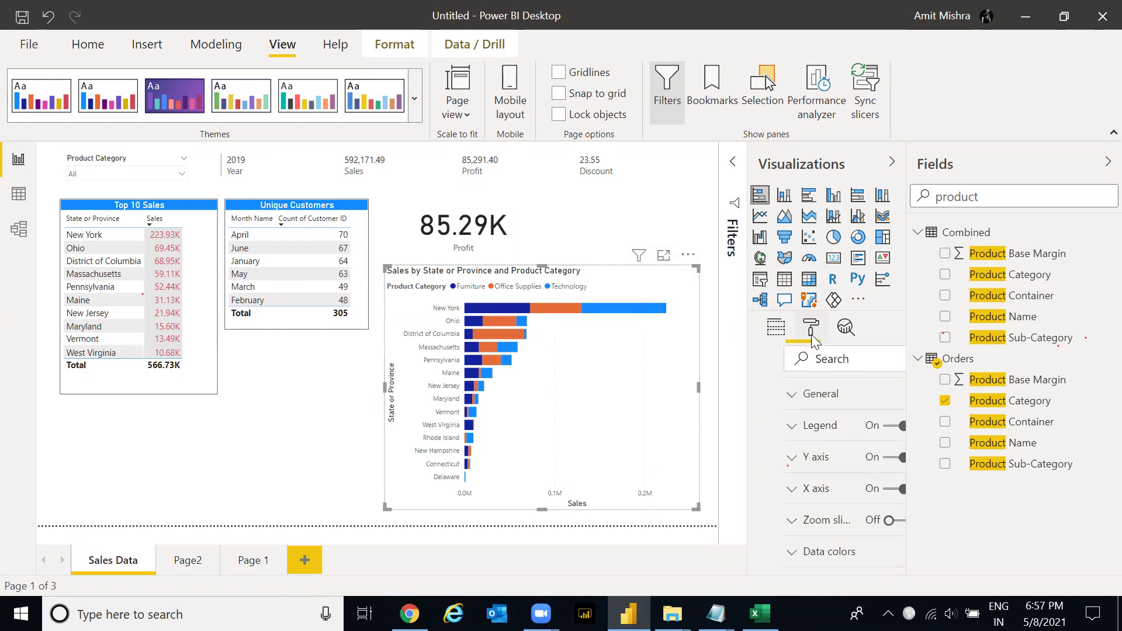
left_click_drag(900, 413, 899, 464)
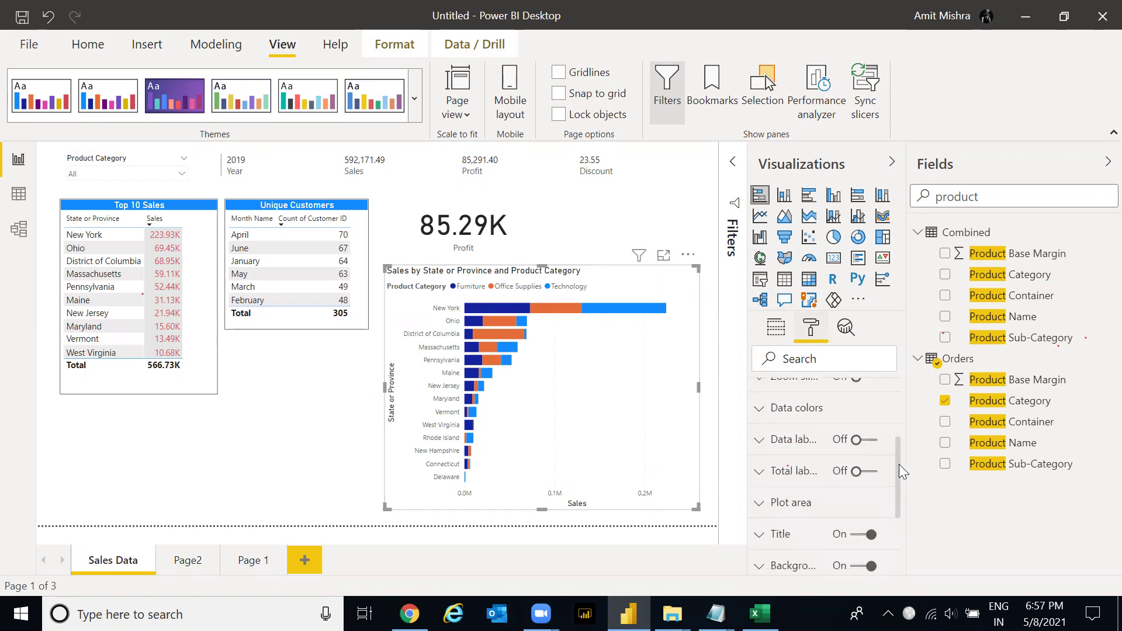
left_click(868, 444)
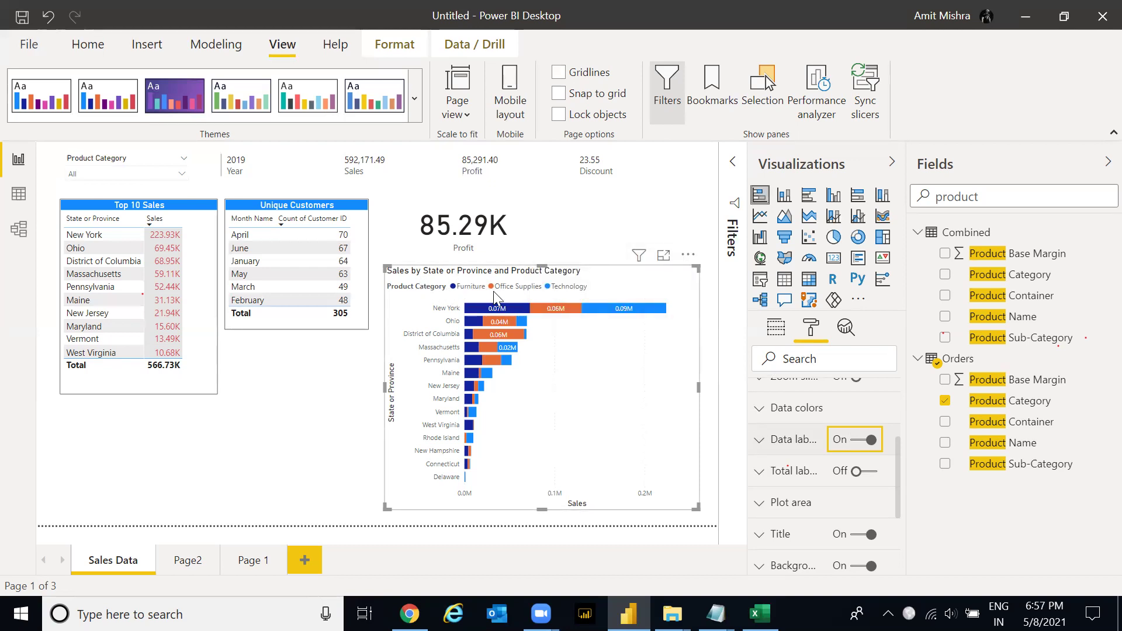
- Set the bar chart's legend position to Right center
left_click_drag(897, 456, 897, 376)
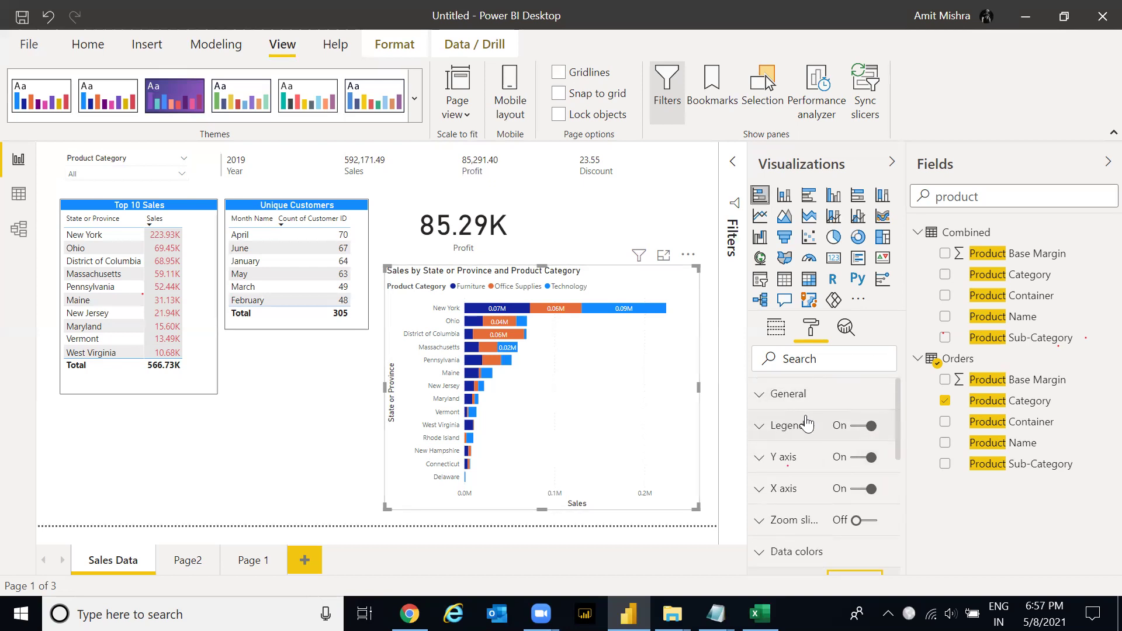
left_click(782, 428)
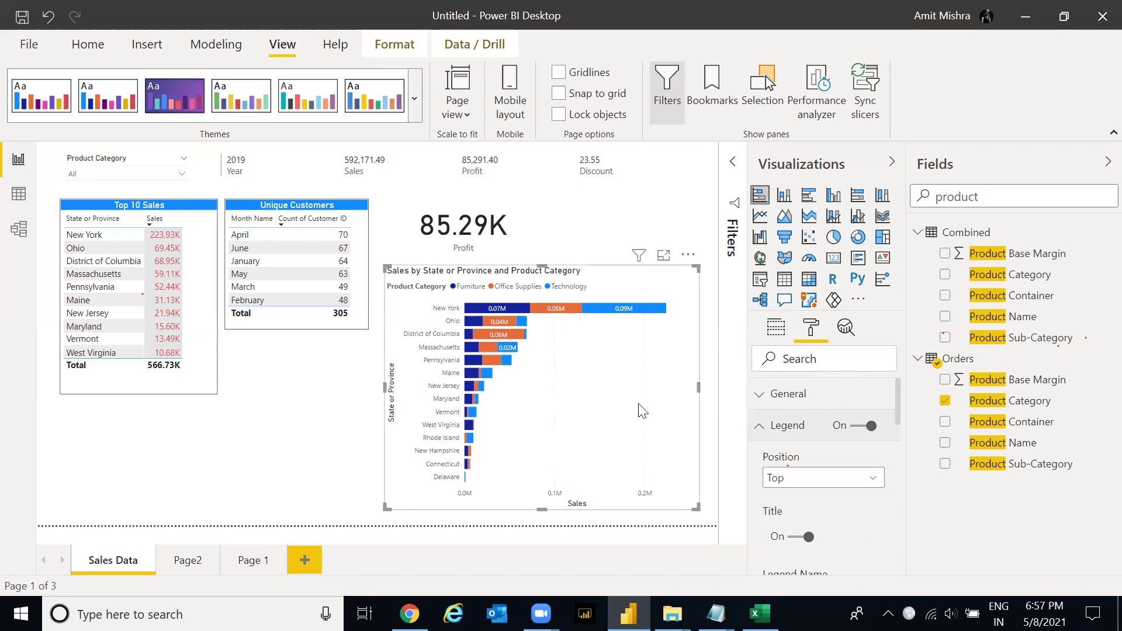
left_click_drag(898, 404, 899, 419)
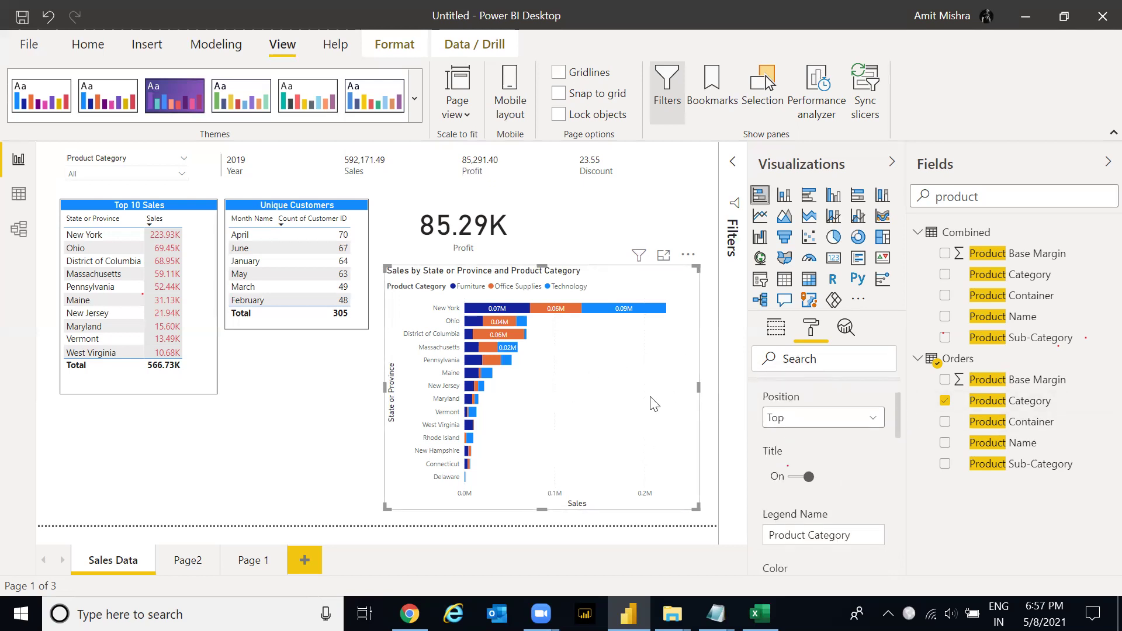
left_click(818, 418)
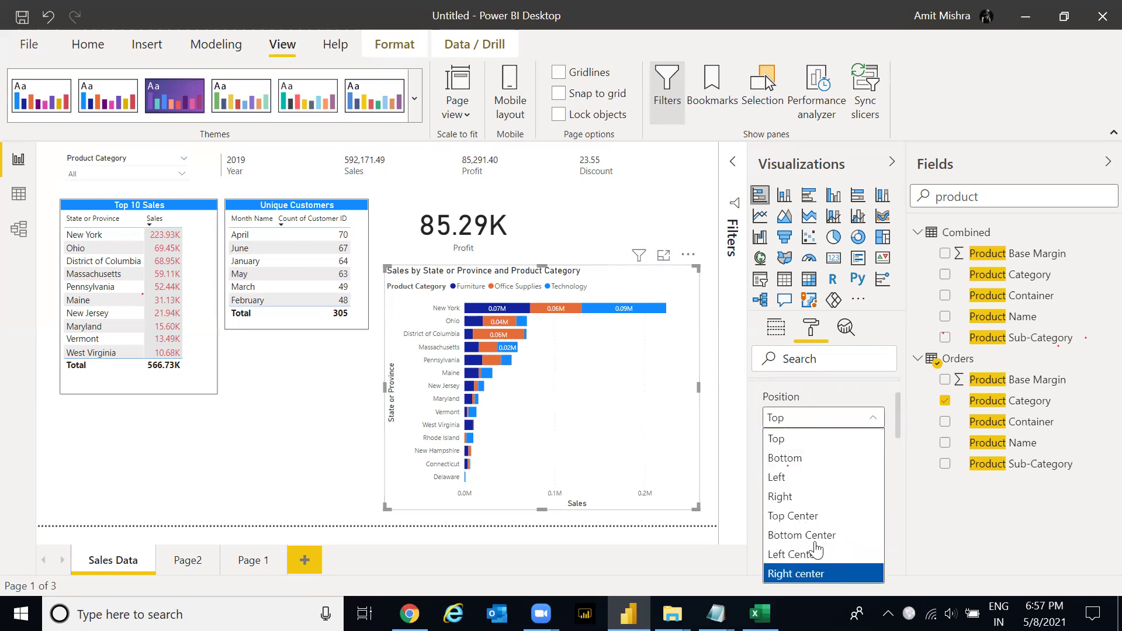
left_click(821, 576)
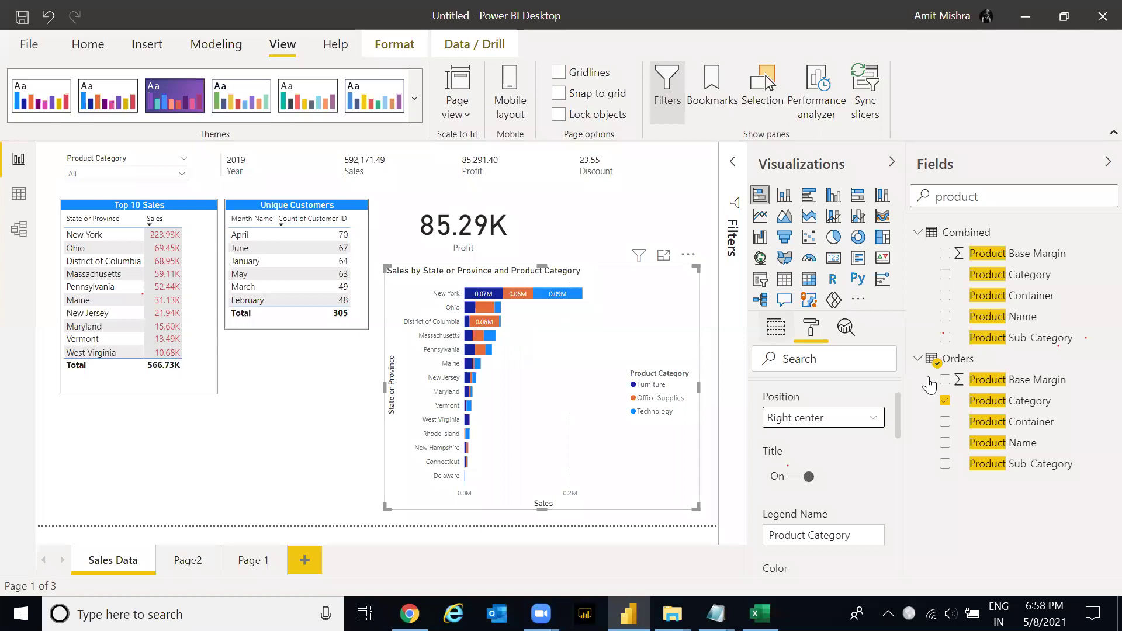
- Turn off the Y axis title of the stacked bar chart
left_click_drag(896, 413, 914, 488)
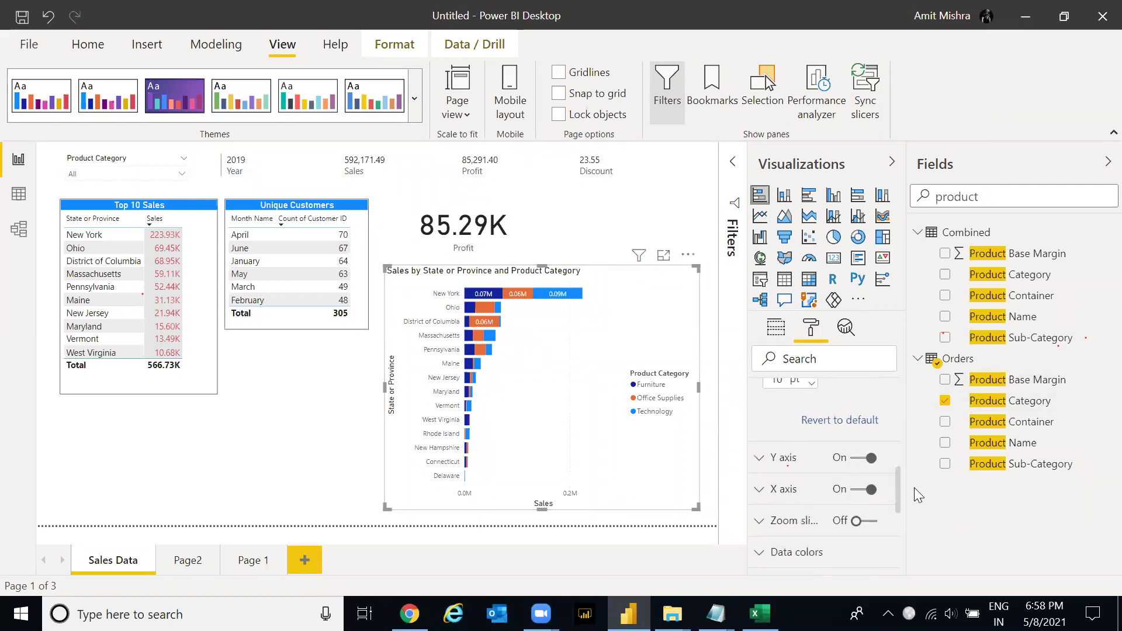
left_click(760, 458)
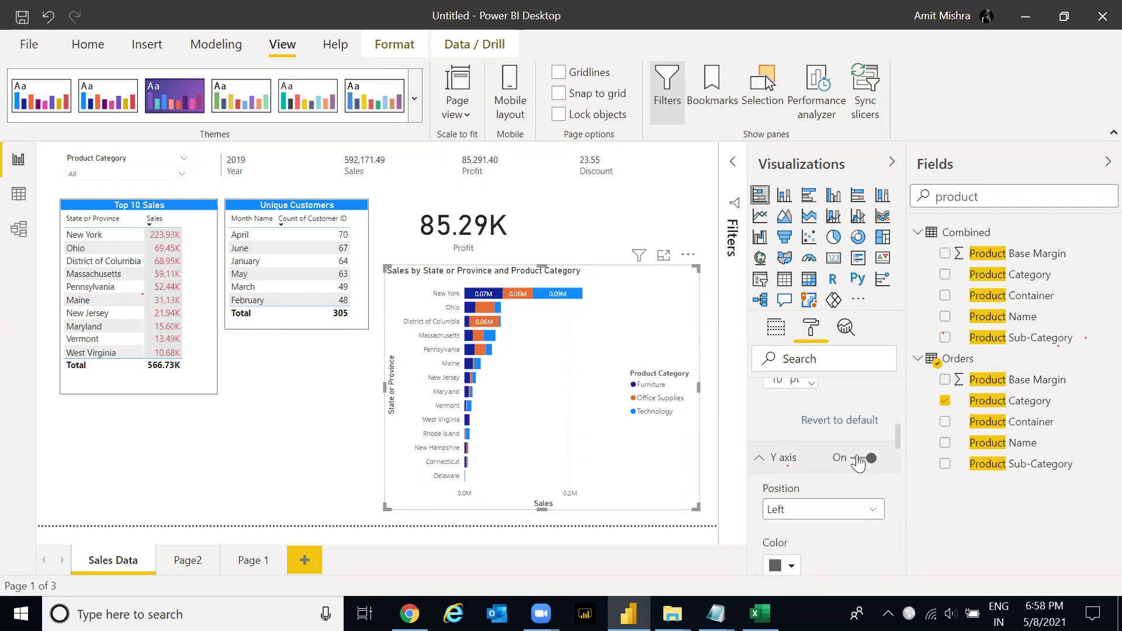
left_click_drag(896, 431, 902, 505)
left_click(802, 484)
mouse_move(895, 511)
left_mouse_down()
mouse_move(898, 531)
mouse_move(898, 493)
left_mouse_up()
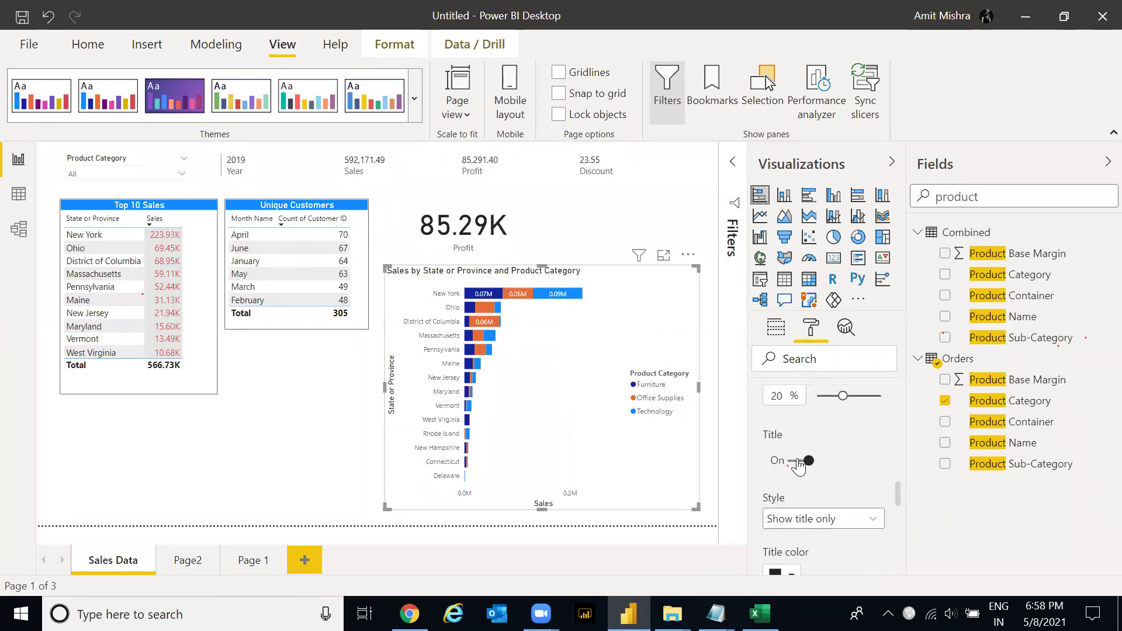
left_click(798, 461)
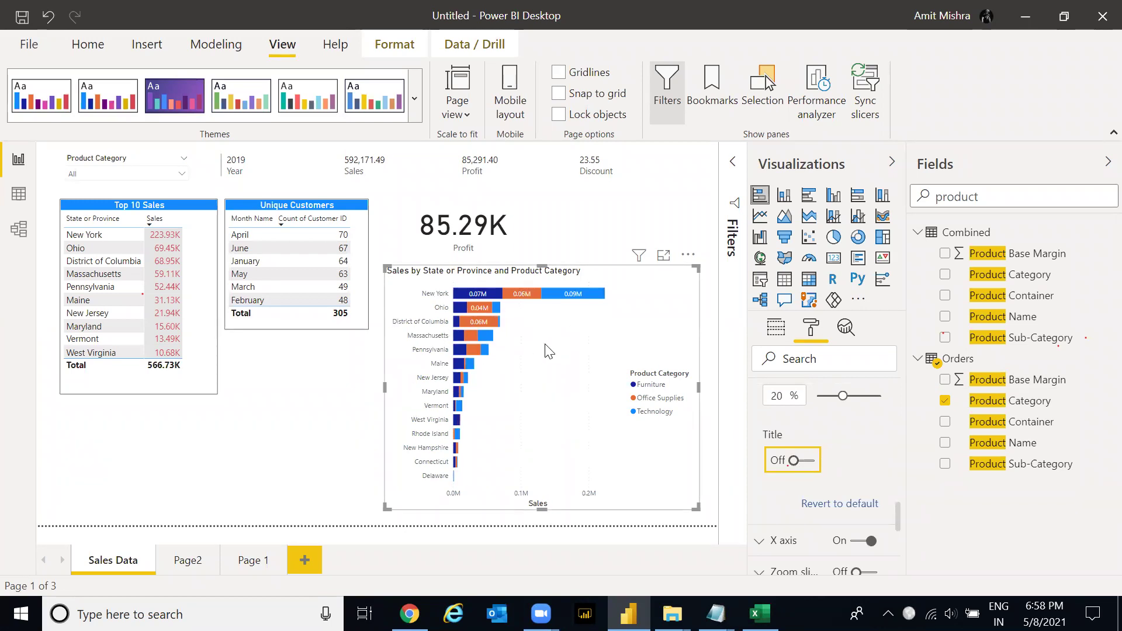
- Turn off the X axis title of the stacked bar chart
left_click(763, 549)
left_click_drag(898, 459, 899, 505)
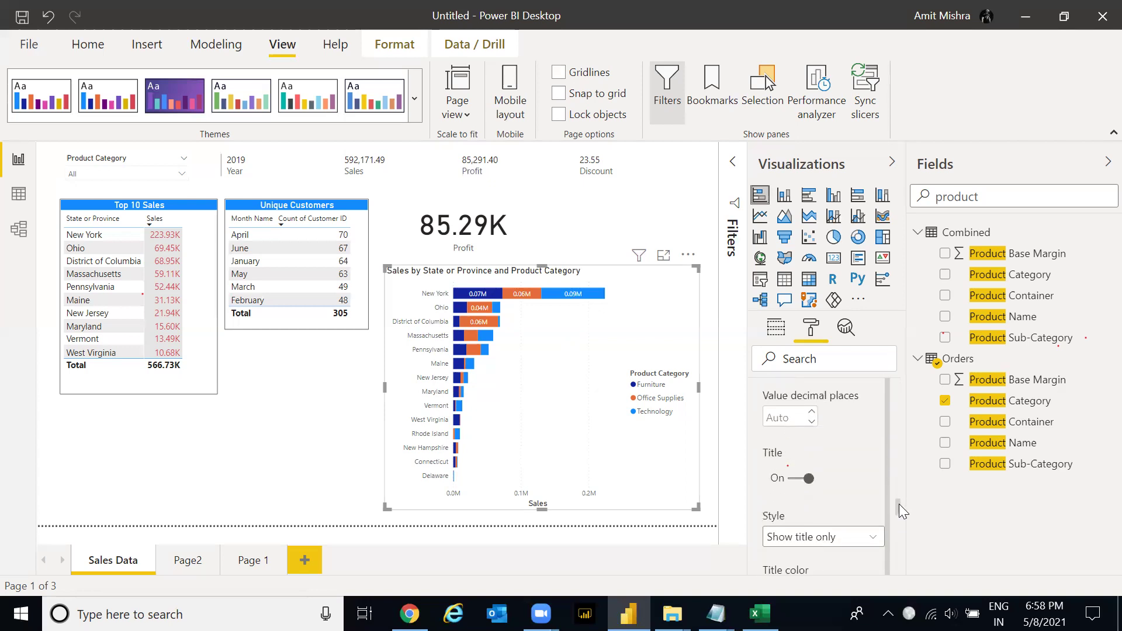
left_click(809, 480)
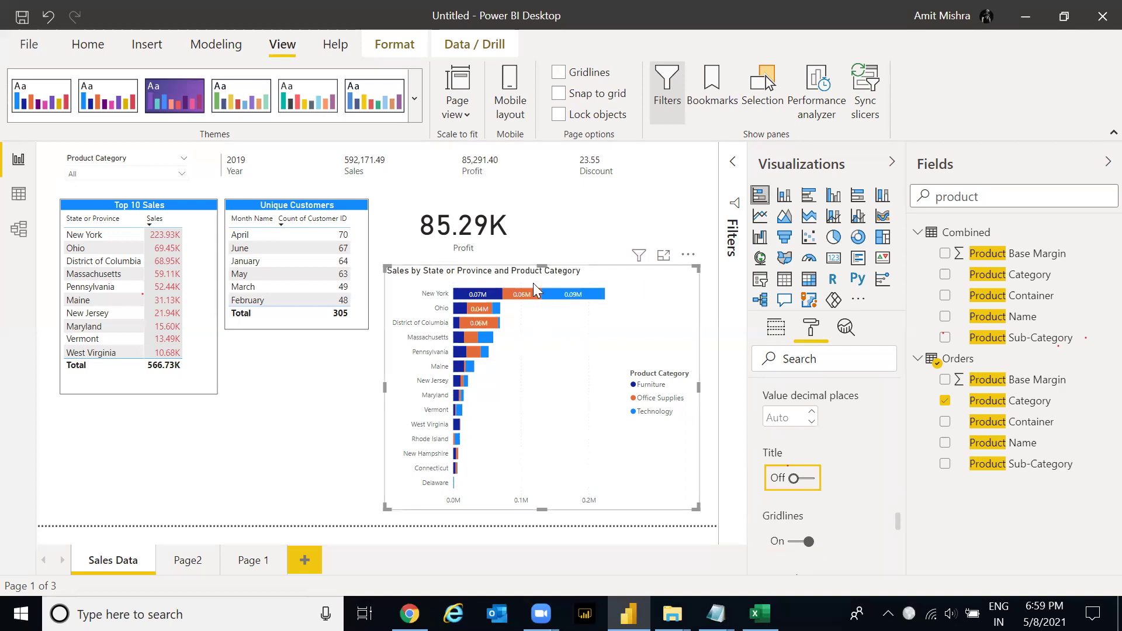
- Look up the bar chart's title settings and try to copy the Unique Customers table's formatting onto the chart with Format painter
left_click_drag(896, 523, 900, 570)
left_click(783, 475)
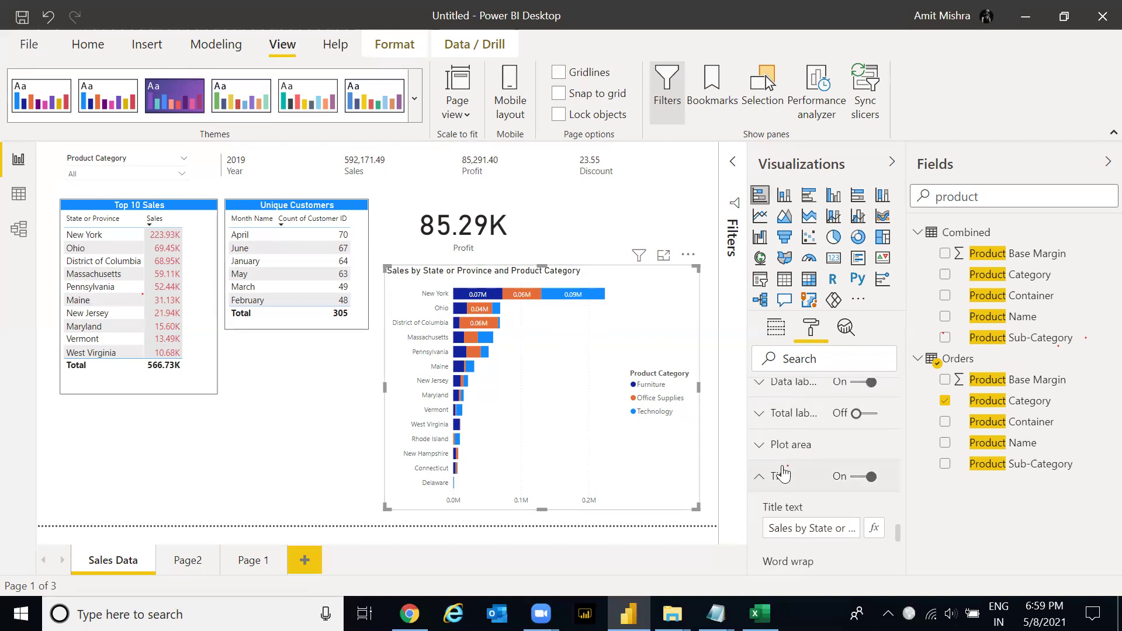
left_click(273, 203)
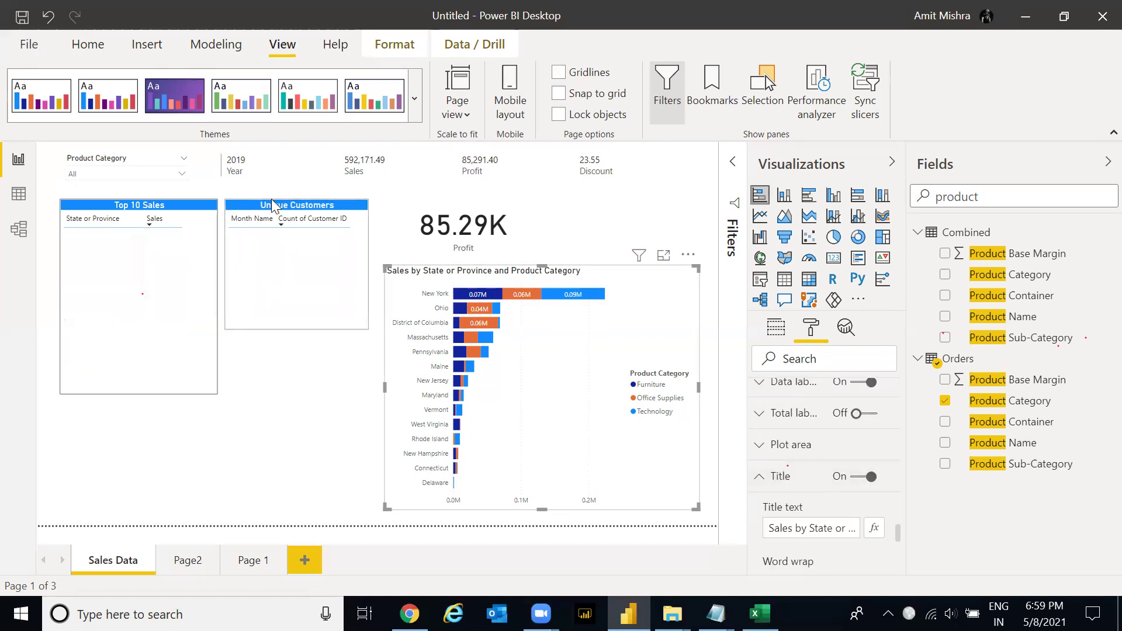
left_click(88, 45)
left_click(97, 115)
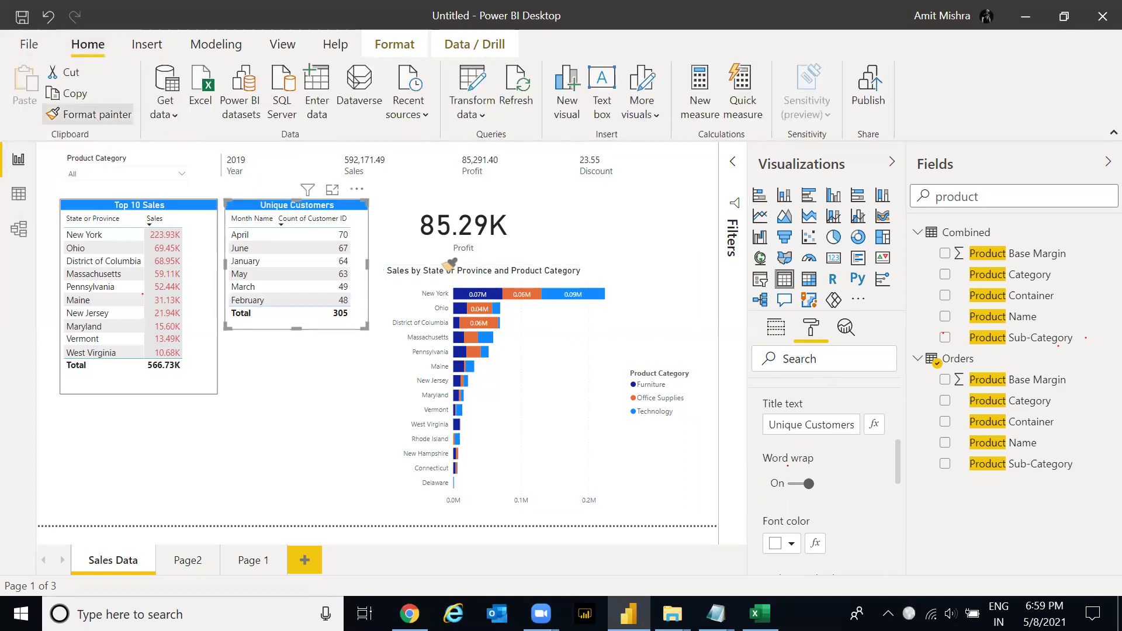
left_click(486, 270)
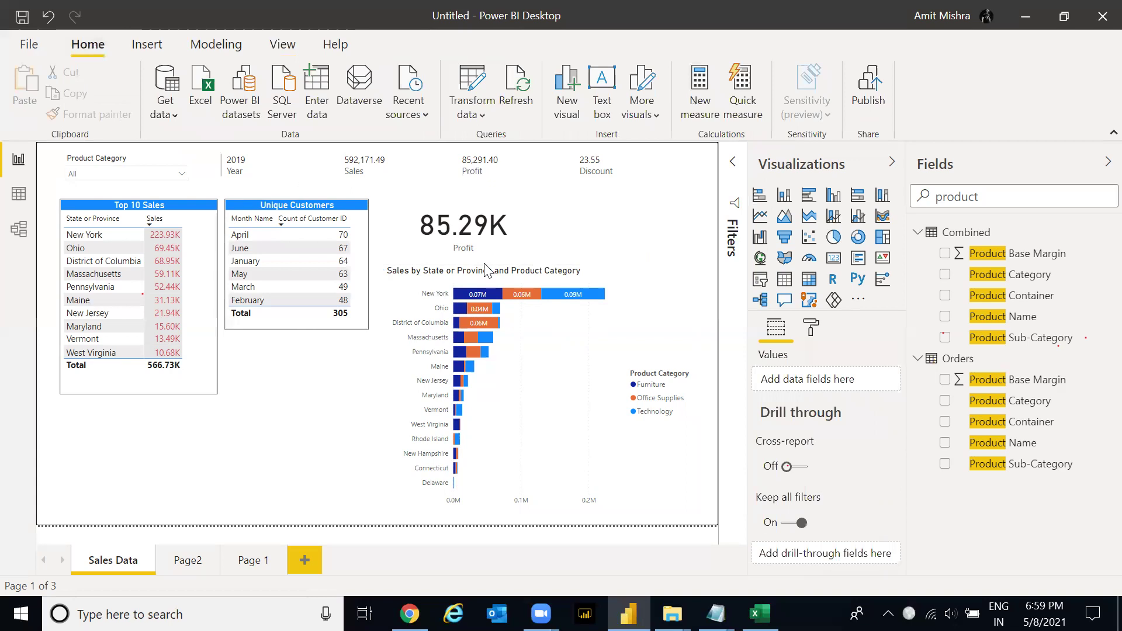
left_click(479, 275)
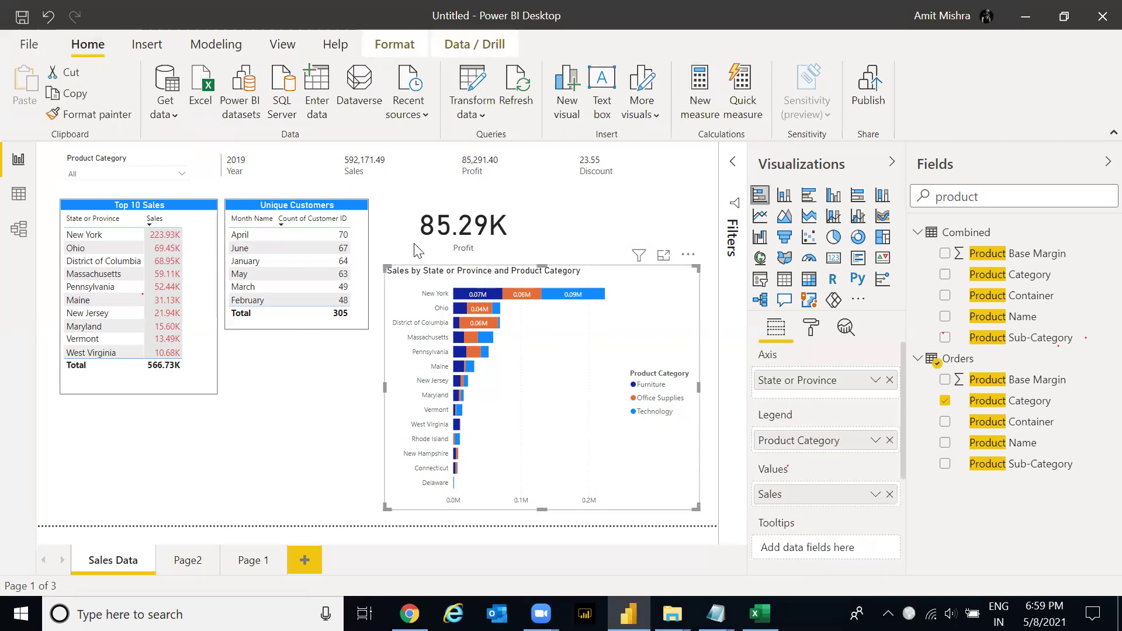
- Copy the Unique Customers table's formatting onto the stacked bar chart with Format painter
left_click(297, 215)
left_click(88, 115)
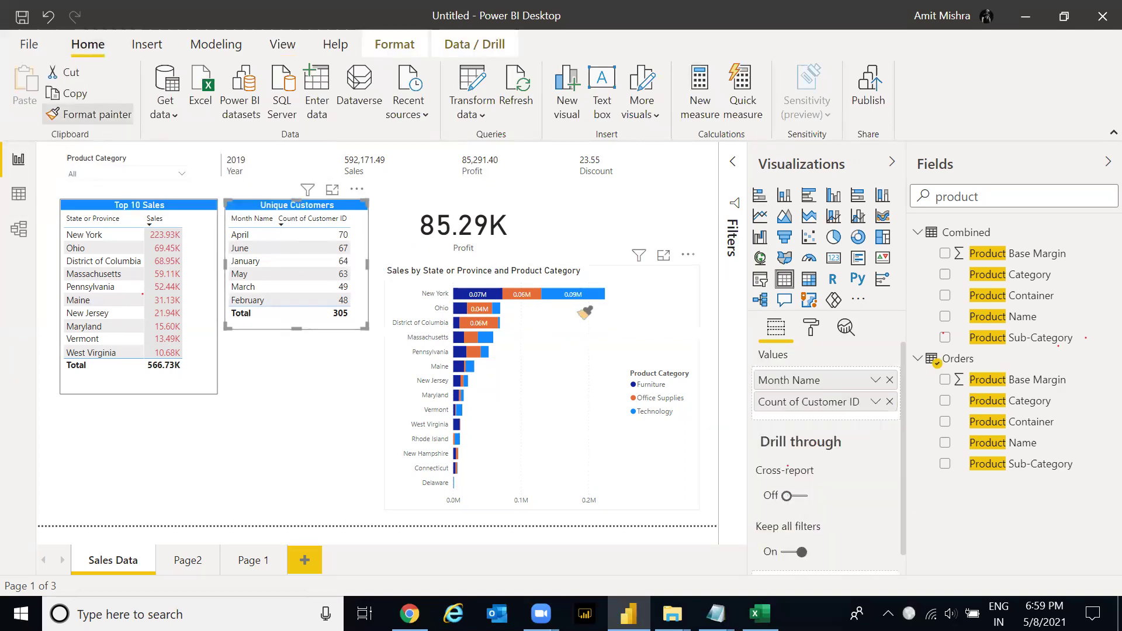
left_click(584, 312)
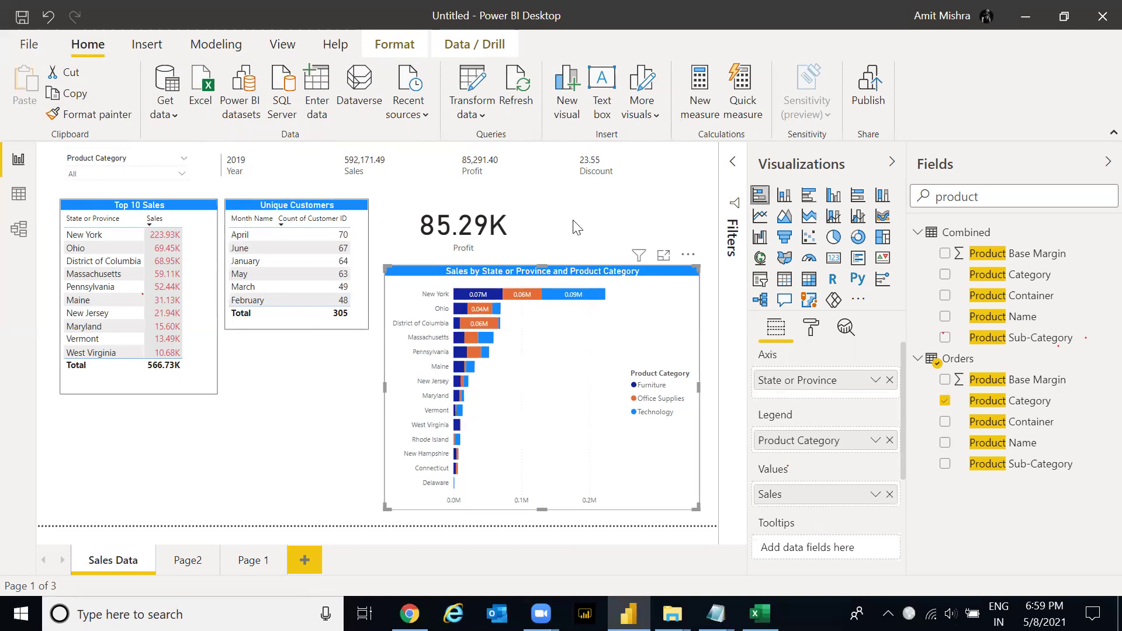
- Resize the bar chart so it starts at the Unique Customers table's left edge and sits just below that table
left_click(544, 242)
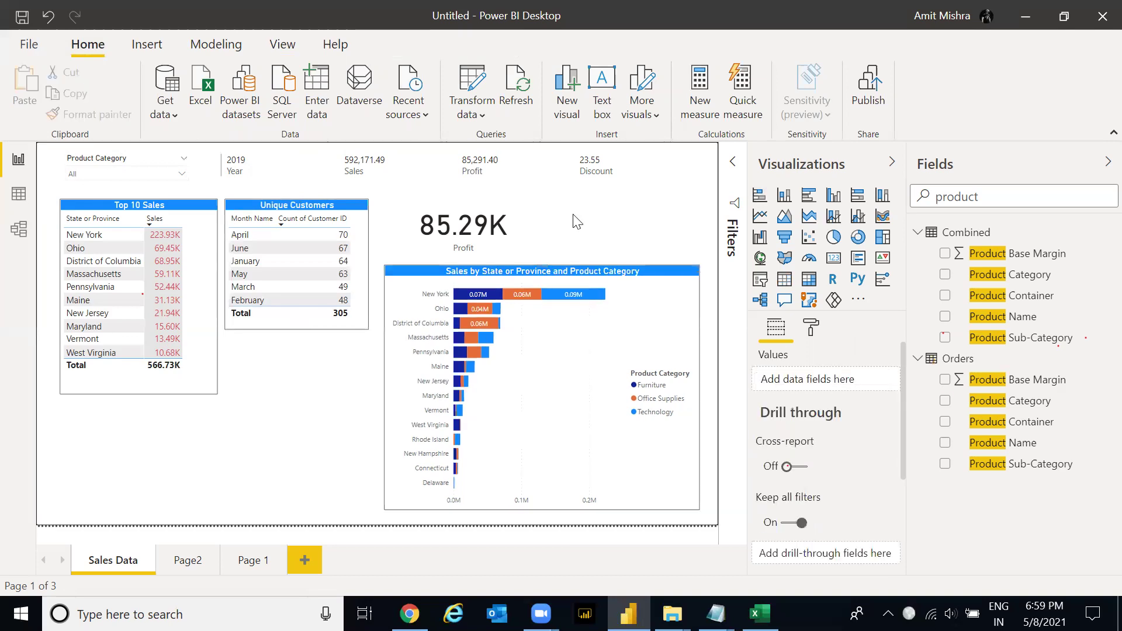
left_click(516, 269)
left_click_drag(384, 266, 227, 339)
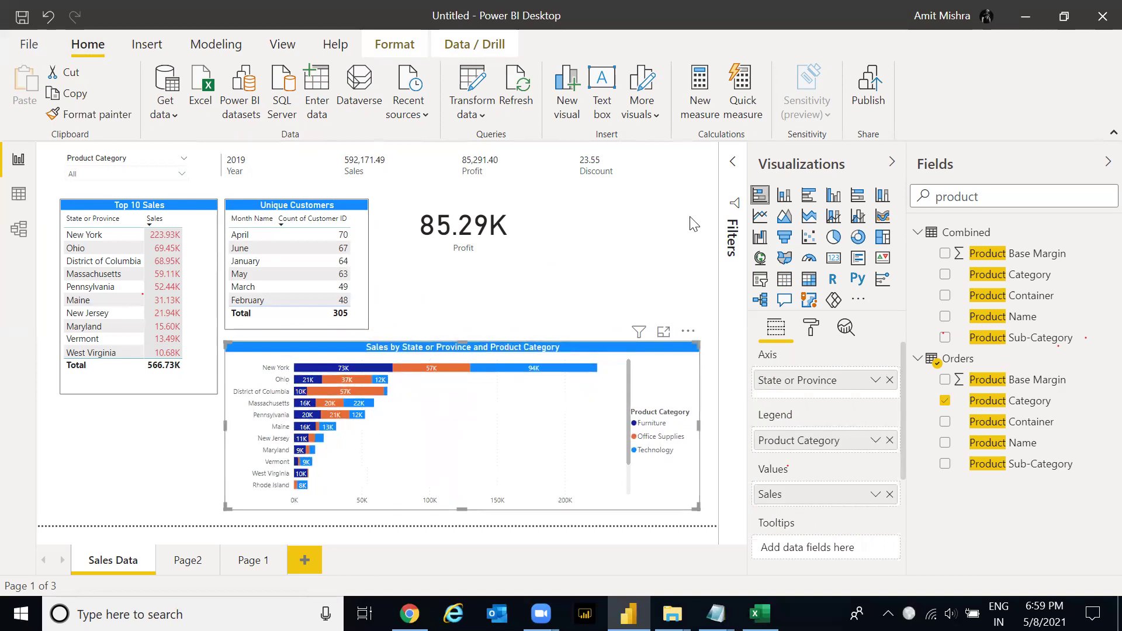
- Set the bar chart's State or Province filter to type Top N, showing the top 5 items
left_click(734, 164)
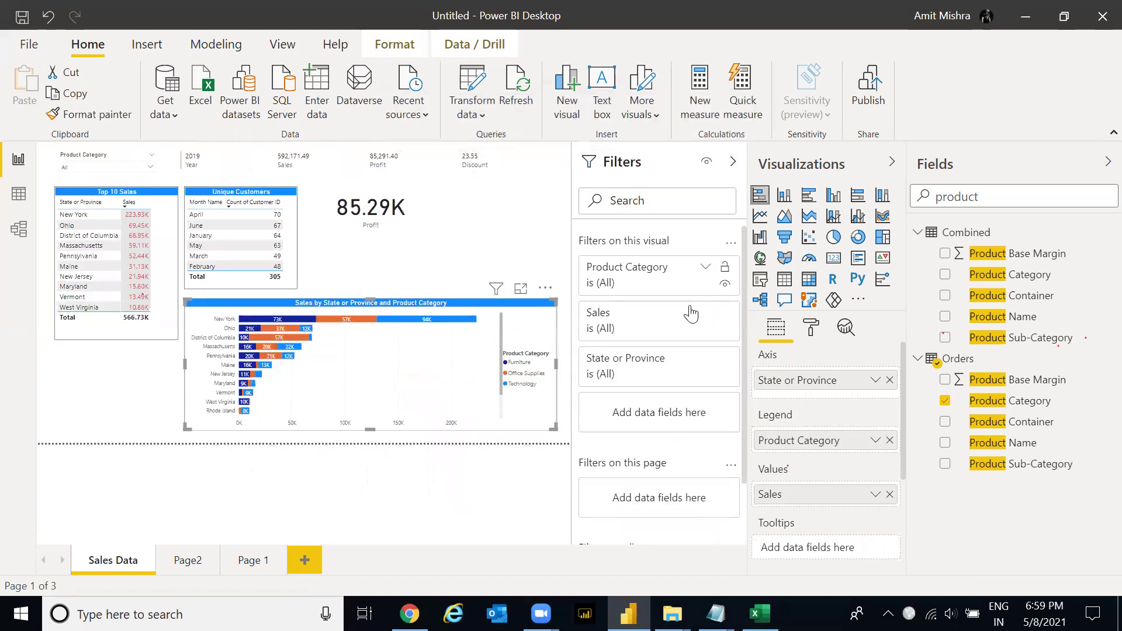
left_click(705, 359)
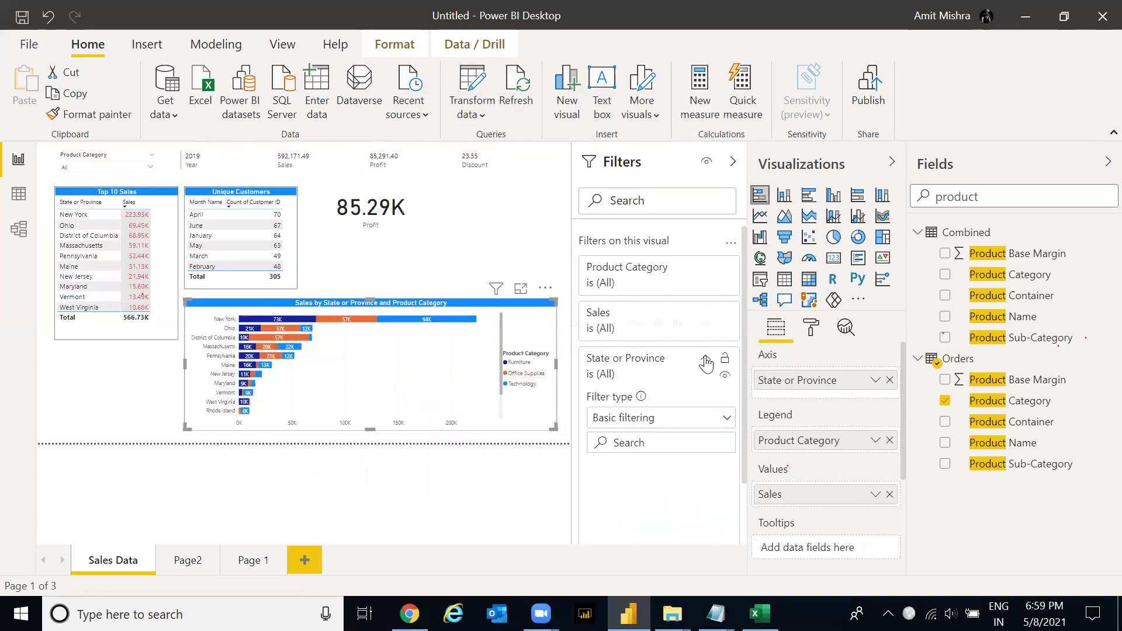
left_click(692, 419)
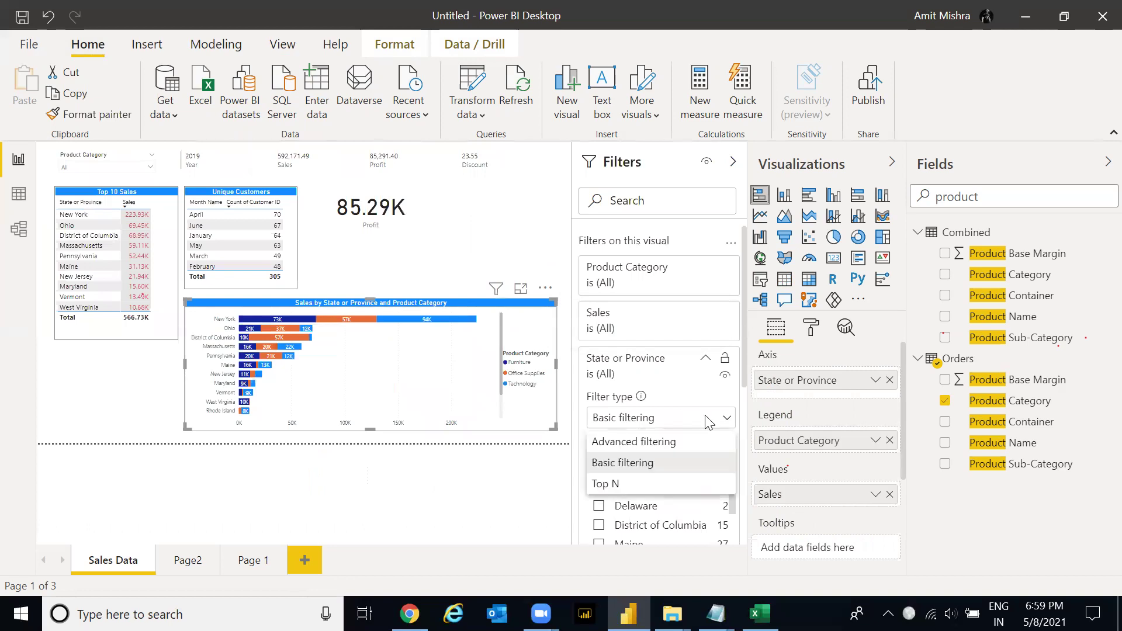
left_click(654, 482)
left_click(681, 466)
type("5")
- Search the fields for state, use the Orders table's State or Province as the Top N filter's By value, and apply the filter
left_click_drag(994, 197, 869, 199)
type("state")
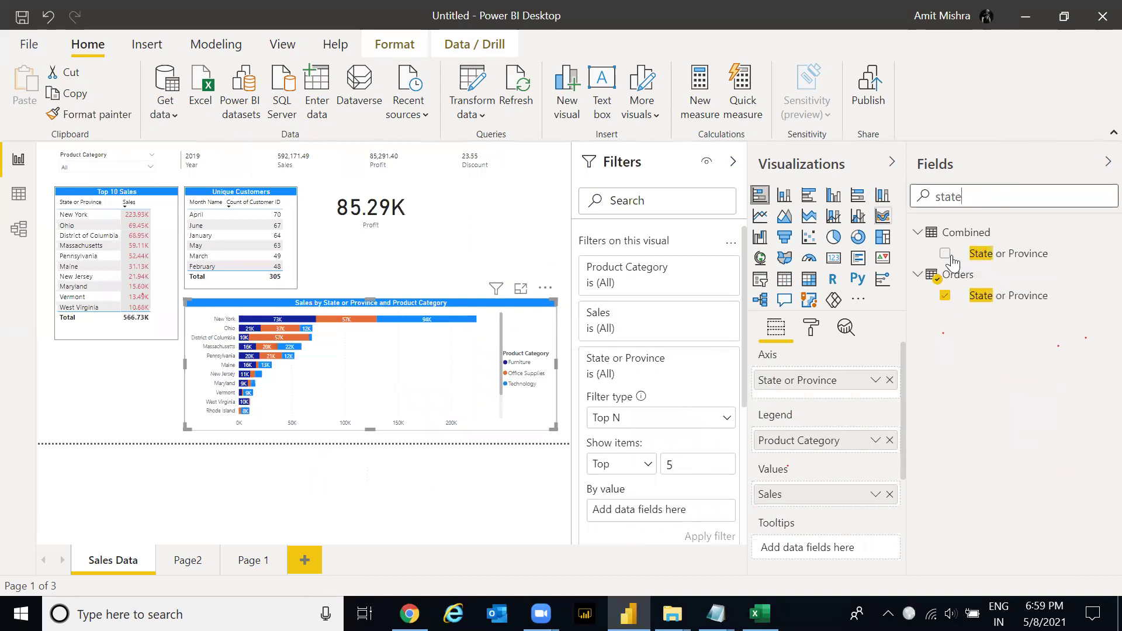
left_click_drag(999, 296, 669, 511)
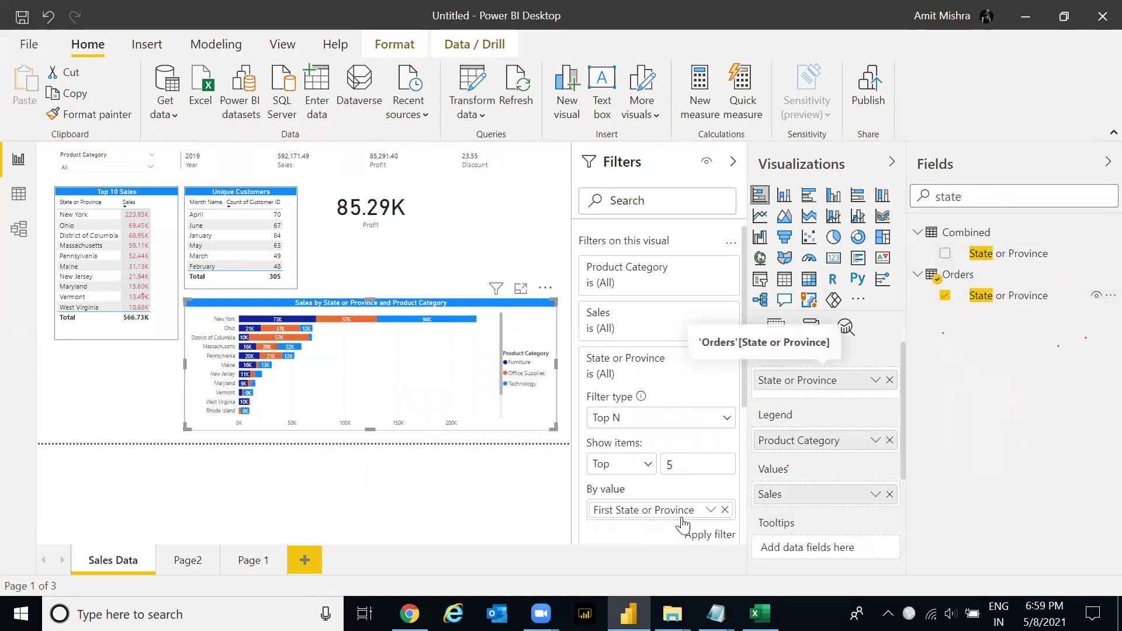
left_click(717, 536)
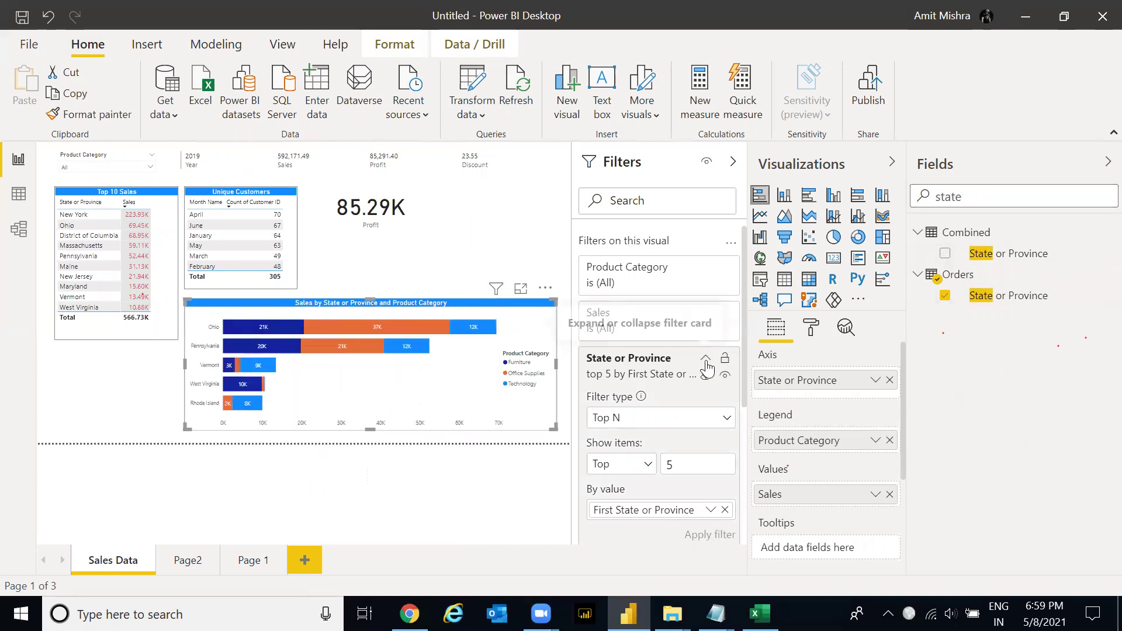
left_click(707, 360)
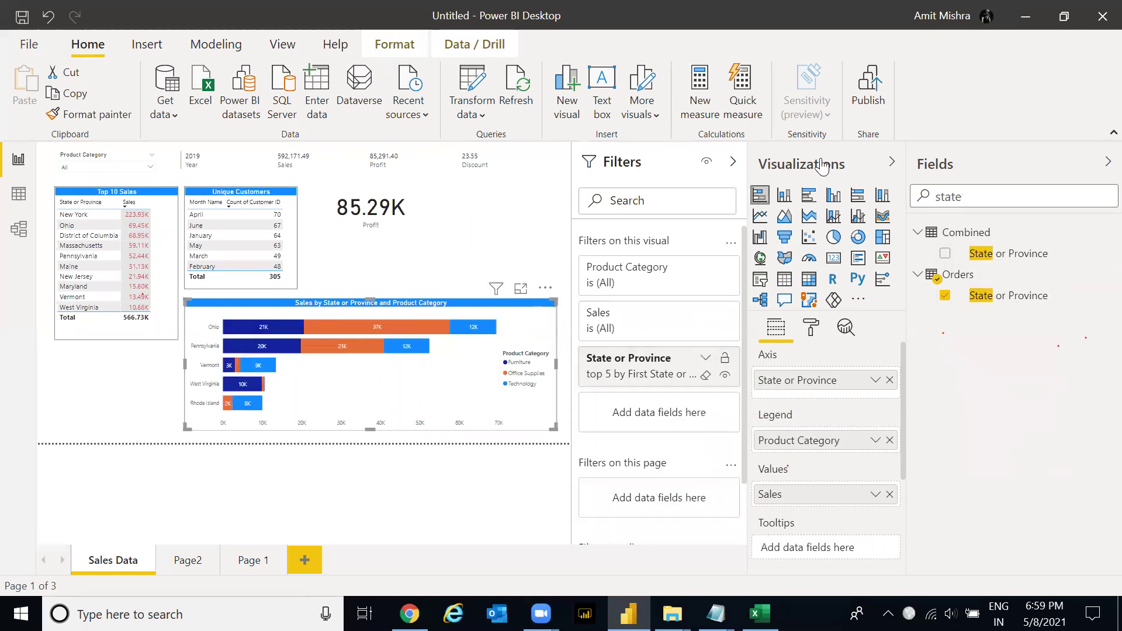
- Collapse the Visualizations and Filters panes and deselect the bar chart
left_click(894, 162)
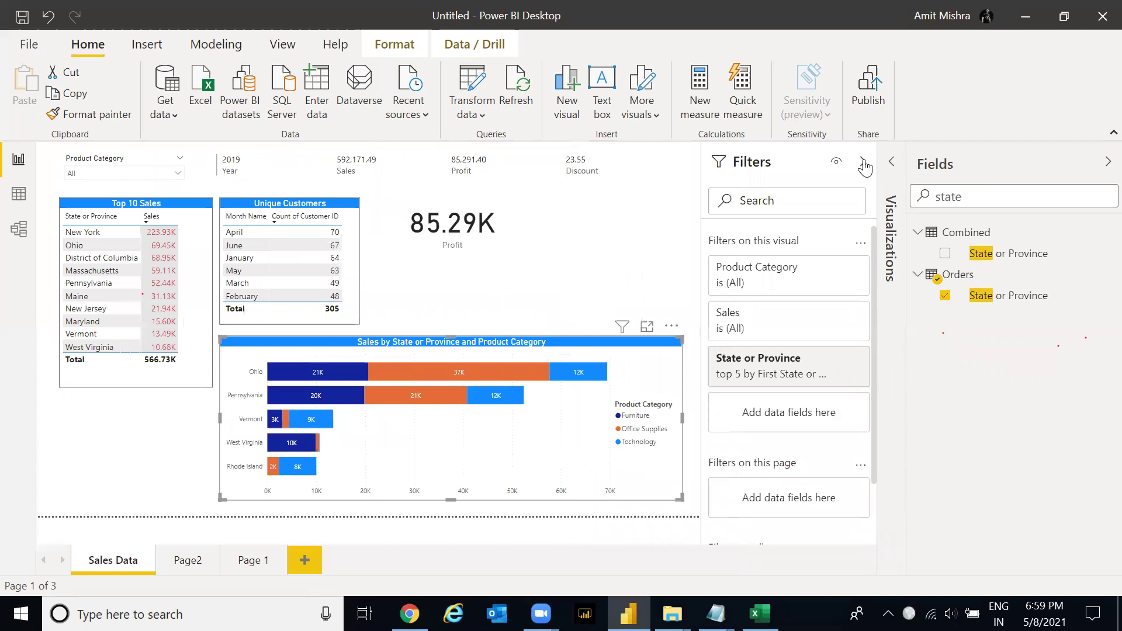
left_click(863, 162)
left_click(749, 262)
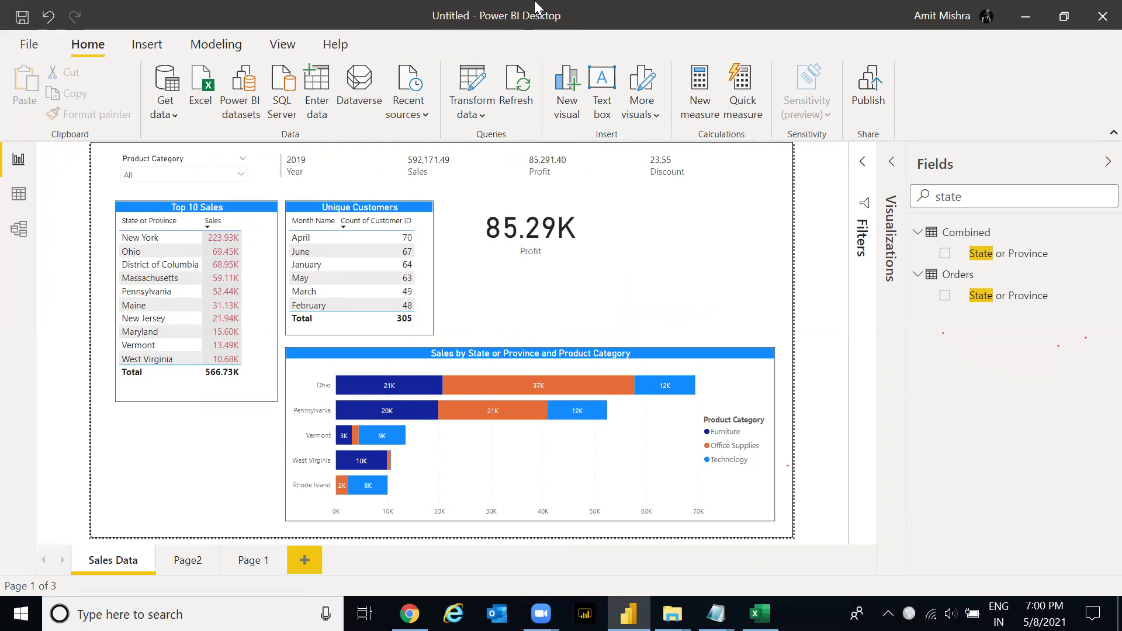
- Clear the field search and expand the Visualizations pane again
left_click_drag(992, 193, 913, 193)
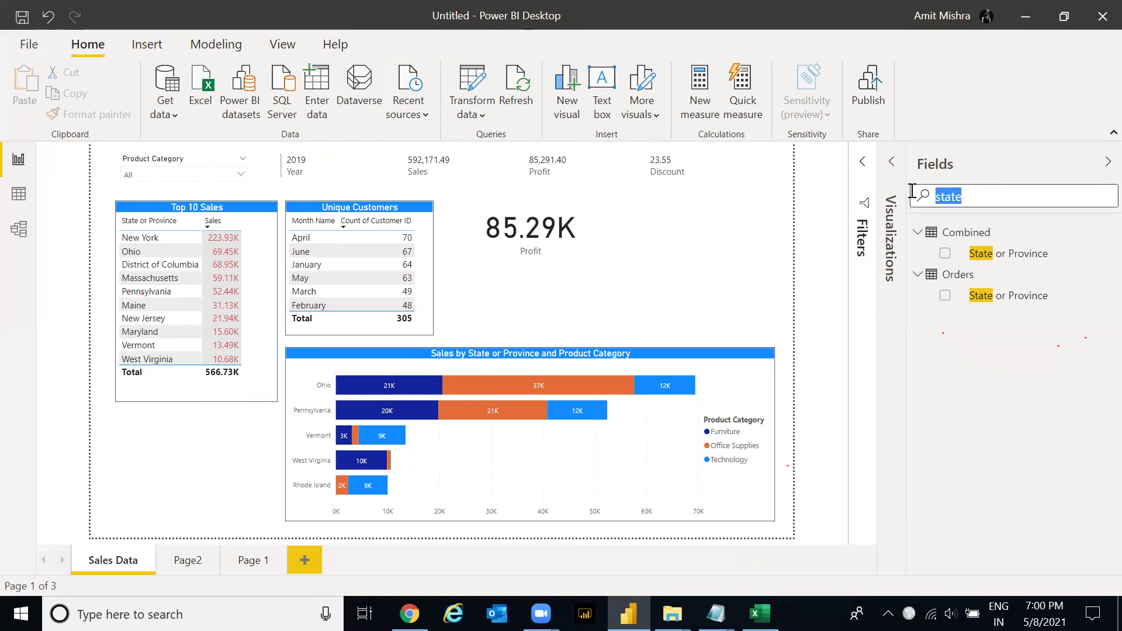
key("BackSpace")
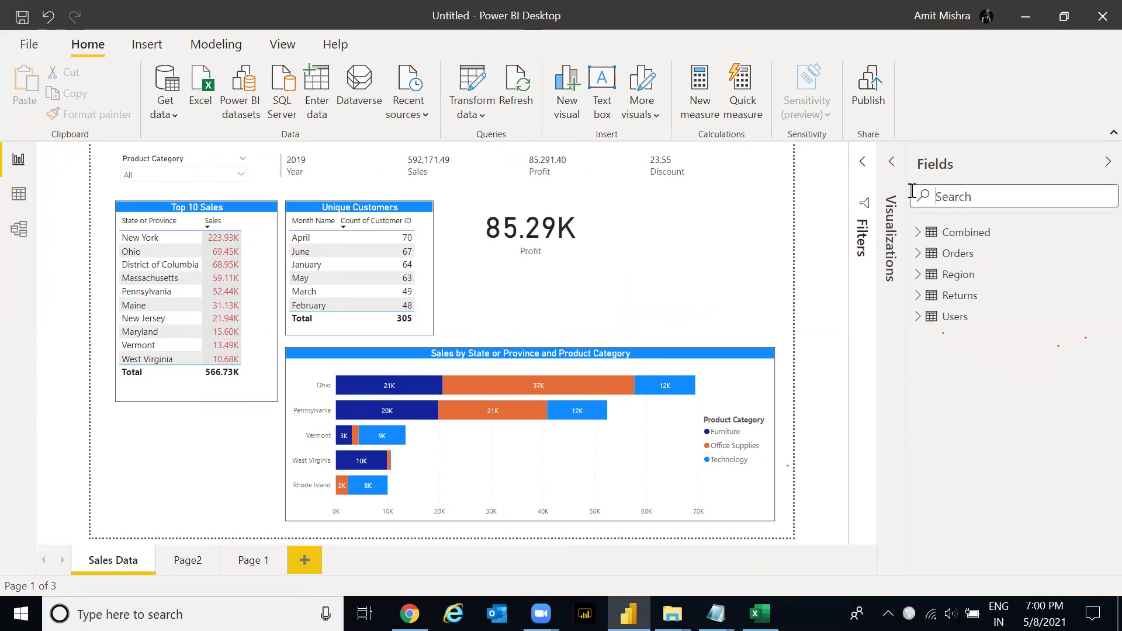
left_click(891, 162)
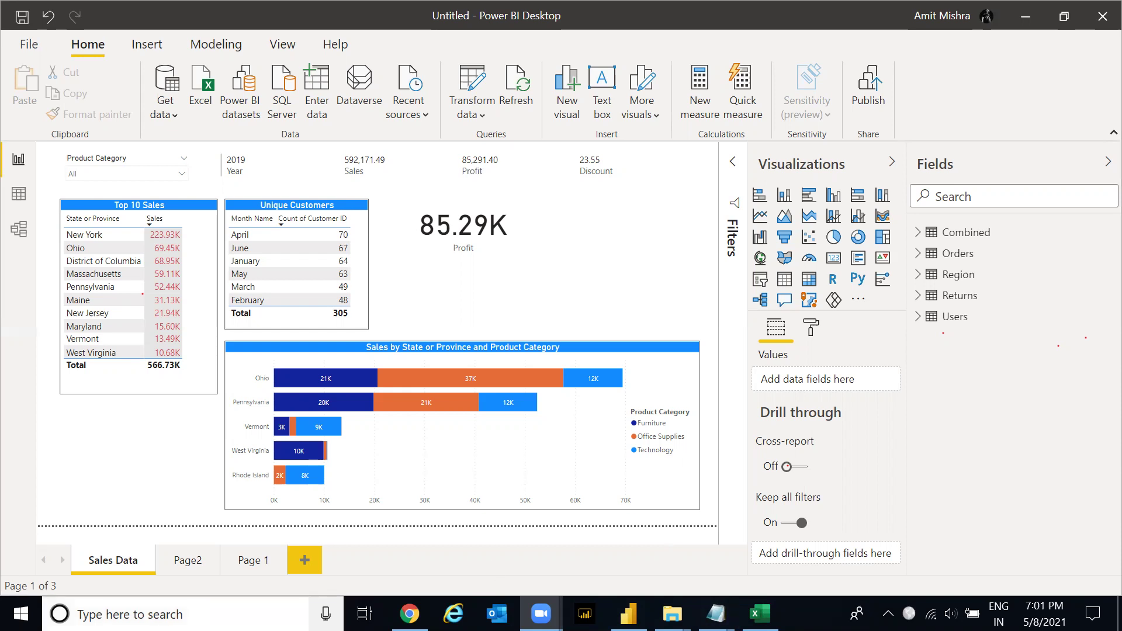
- Switch to a blank Notepad document and paste the first contact's e-mail address into it
left_click(122, 614)
type("note")
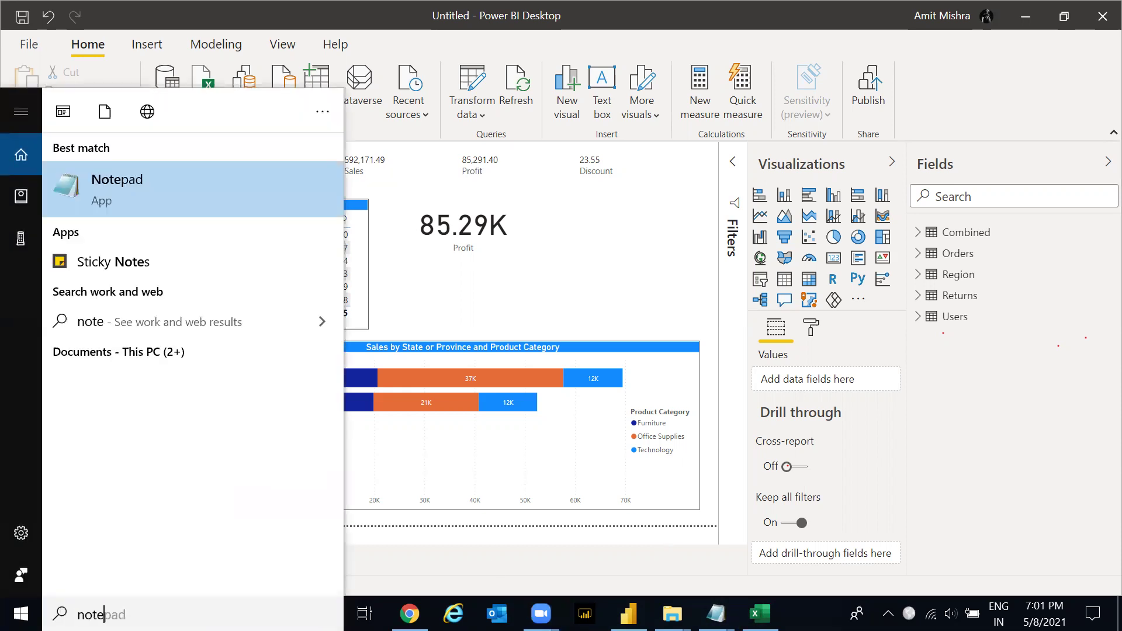
left_click(450, 466)
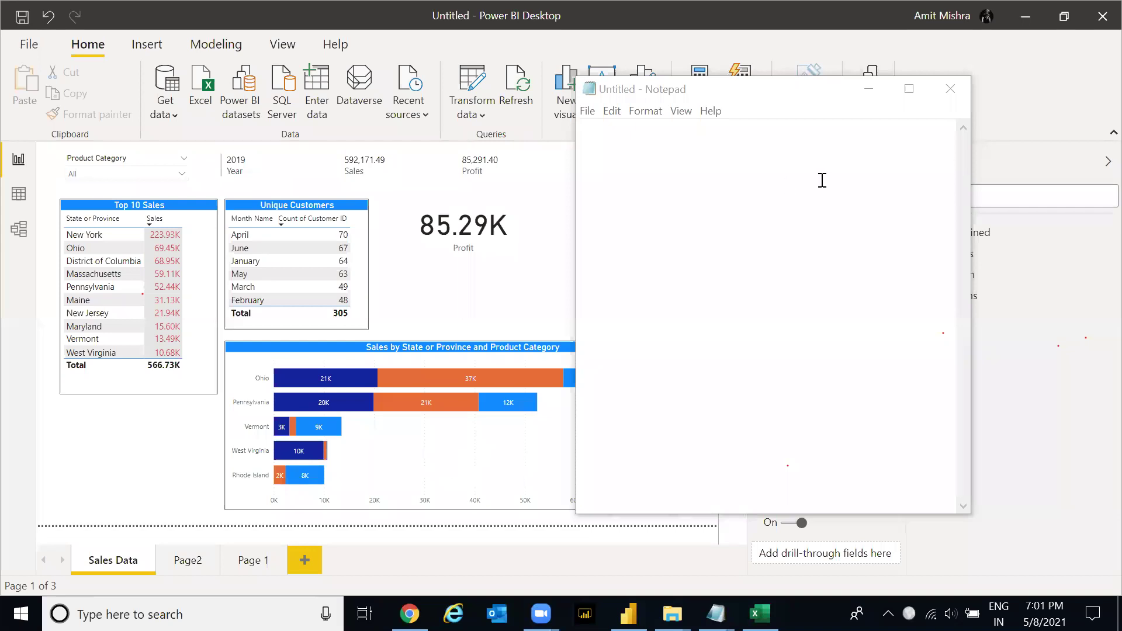
left_click(821, 181)
key("ctrl+v")
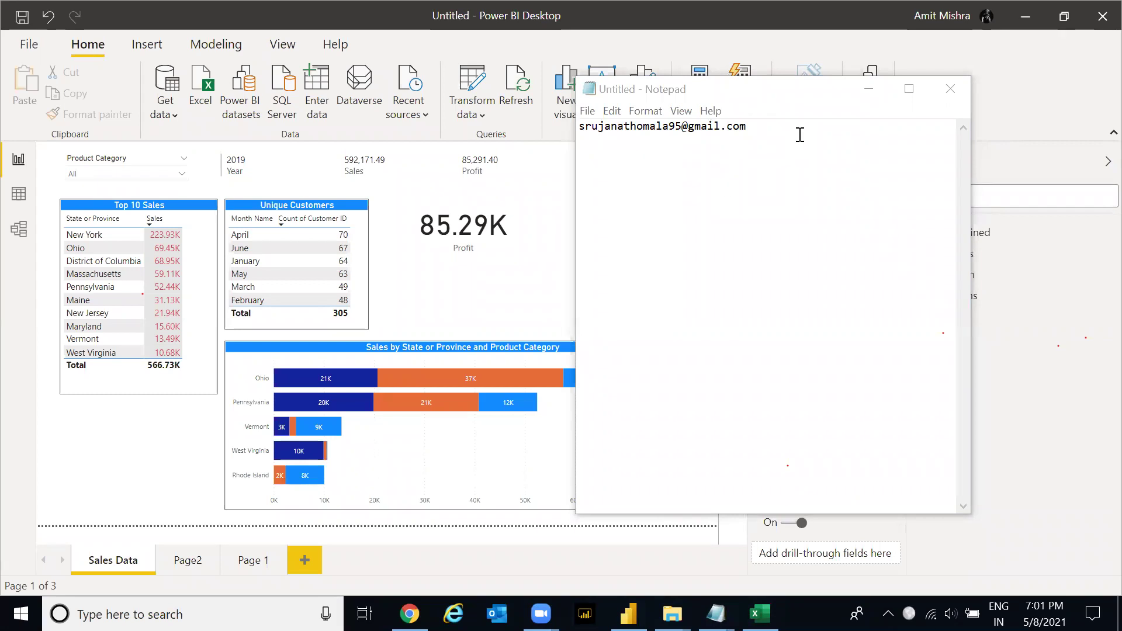
- Add the second, third and fourth contacts' e-mail addresses to the Notepad list, each on its own line
left_click(800, 135)
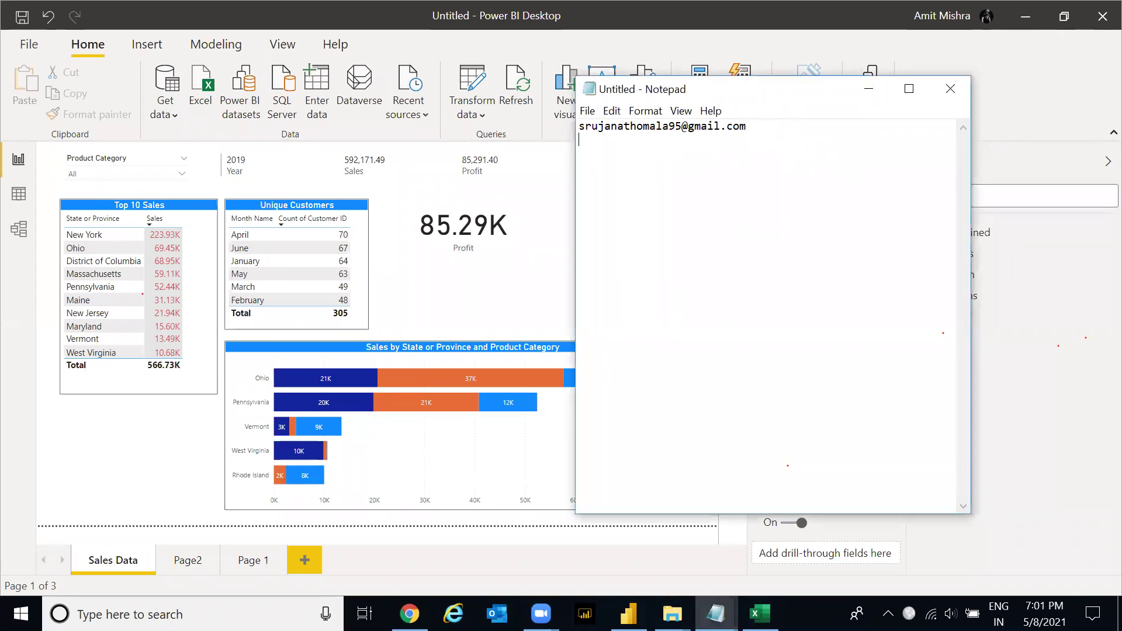
key("ctrl+v")
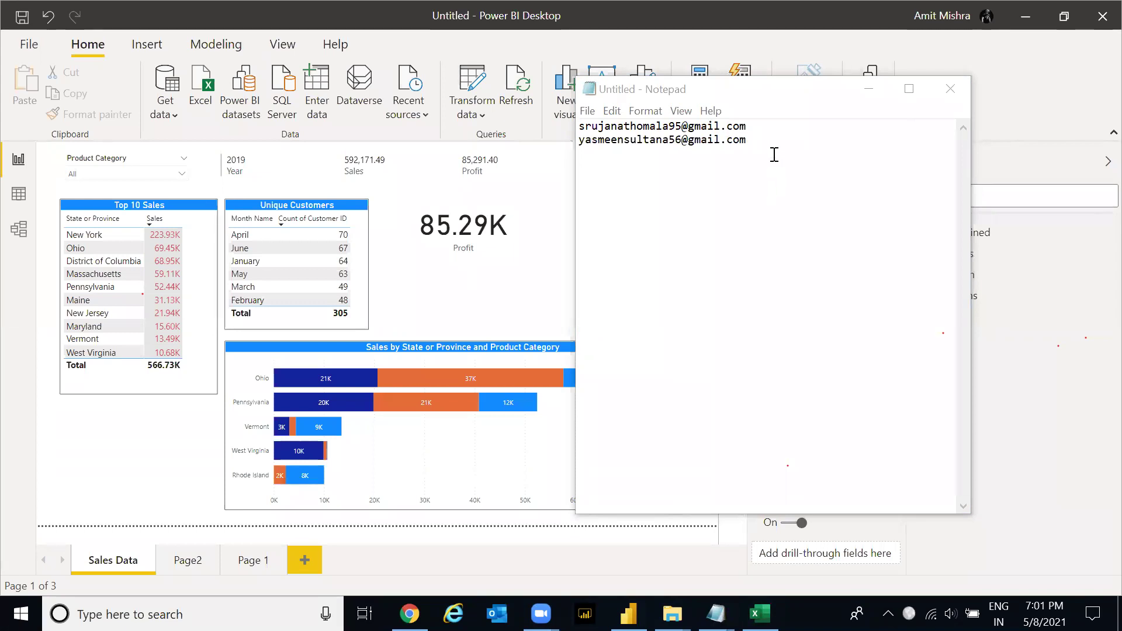
left_click(774, 155)
key("ctrl+v")
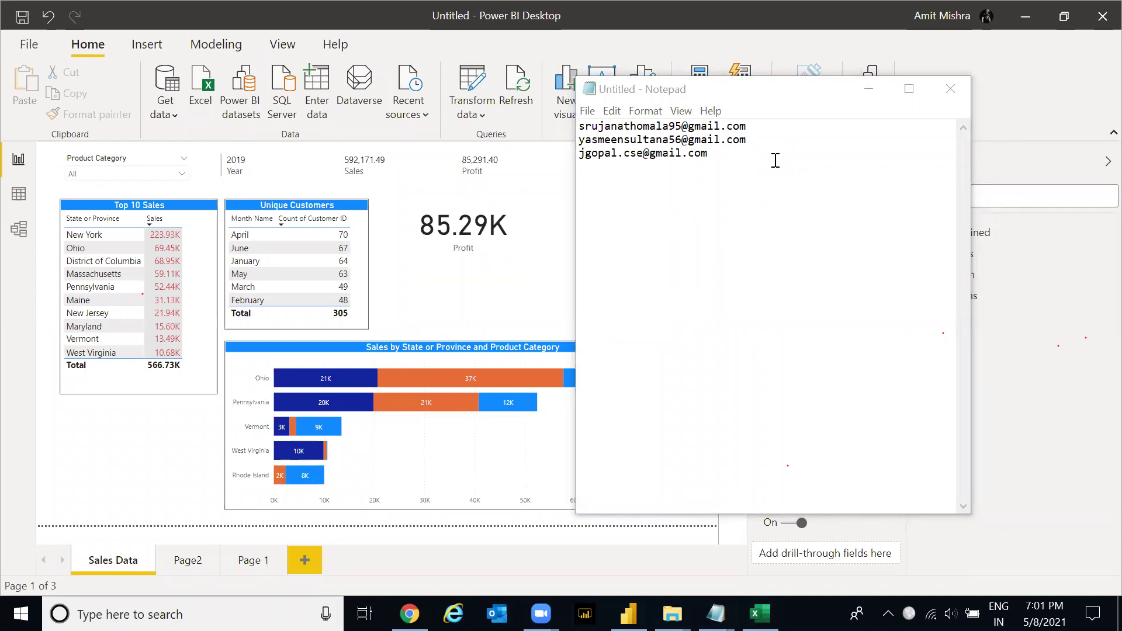
key("Return")
left_click(730, 166)
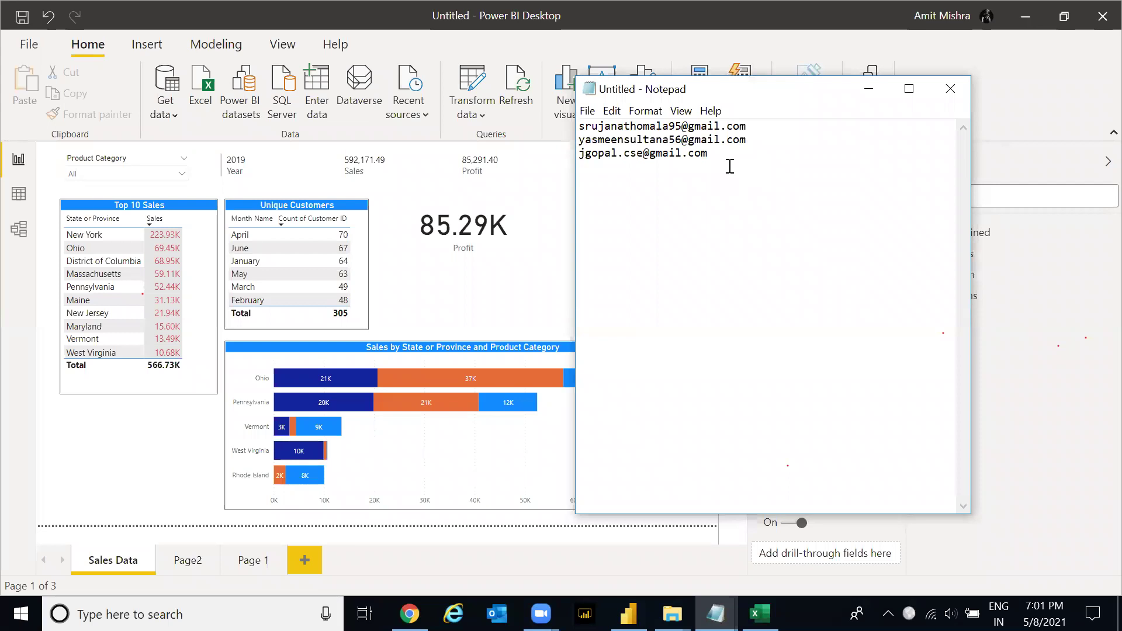
key("ctrl+v")
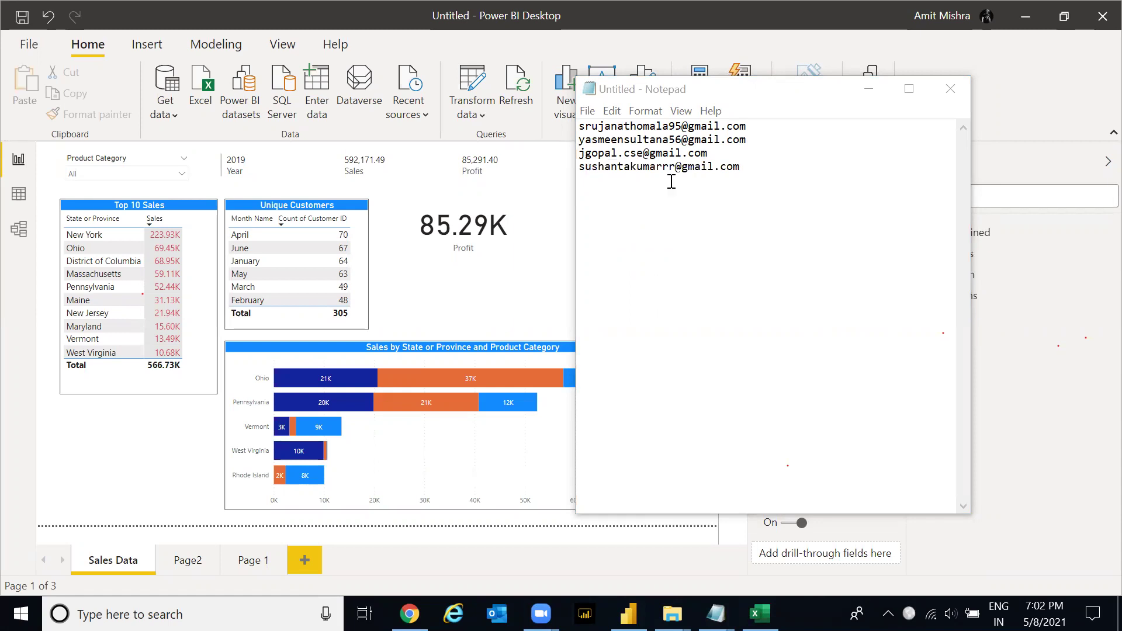
- Leave an empty line below the fourth address and paste two more contacts' e-mail addresses on consecutive lines
left_click(762, 173)
key("ctrl+v")
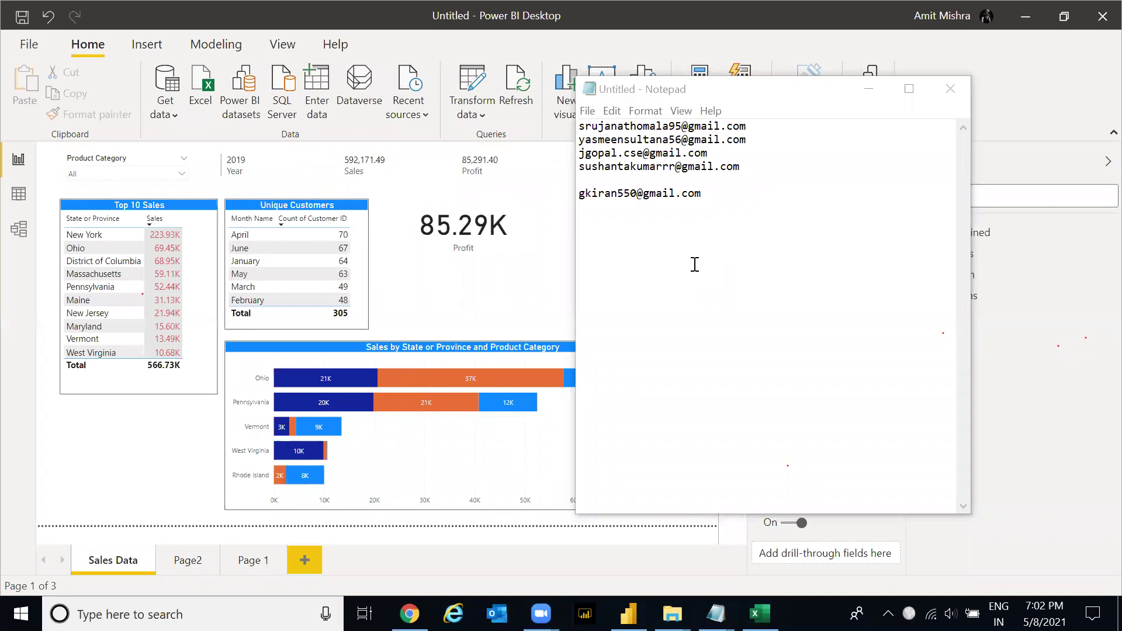
left_click(739, 198)
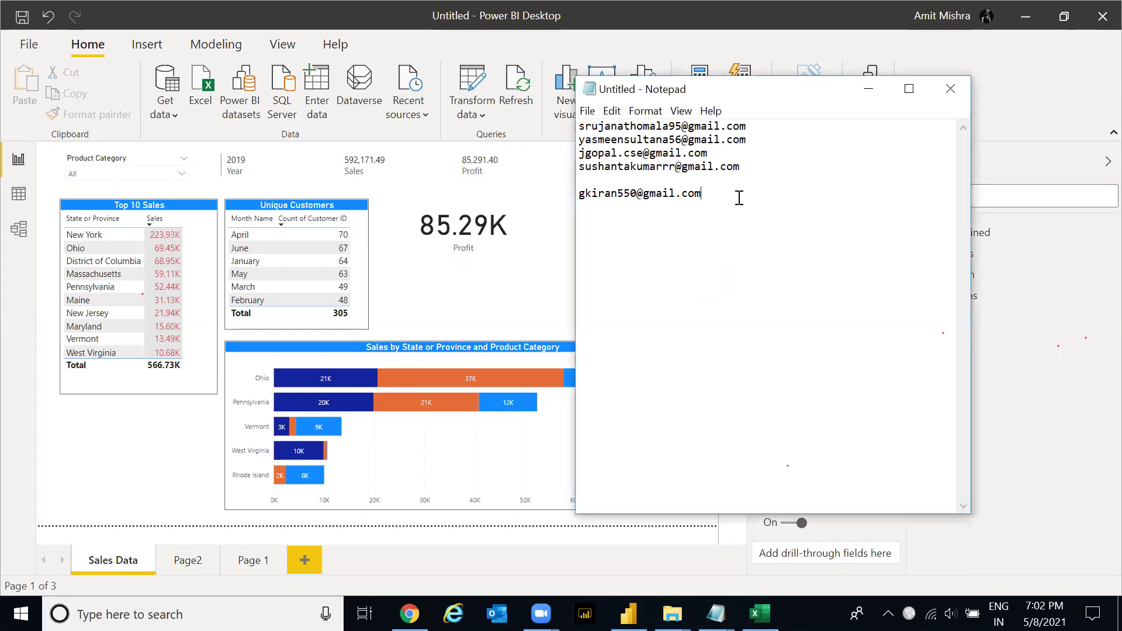
key("Return")
key("ctrl+v")
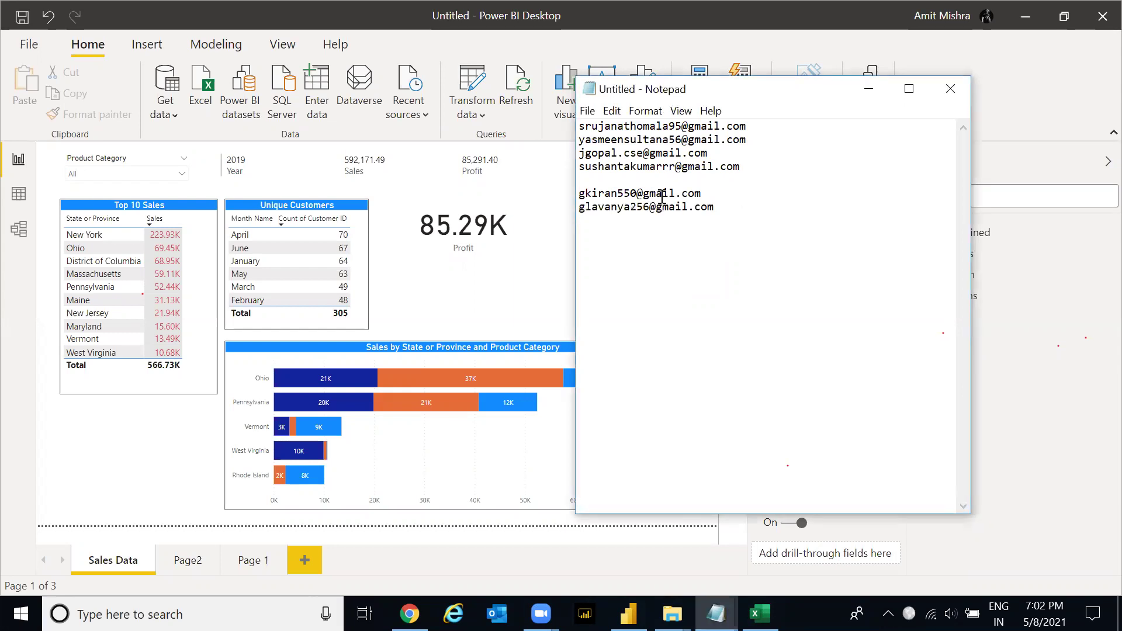